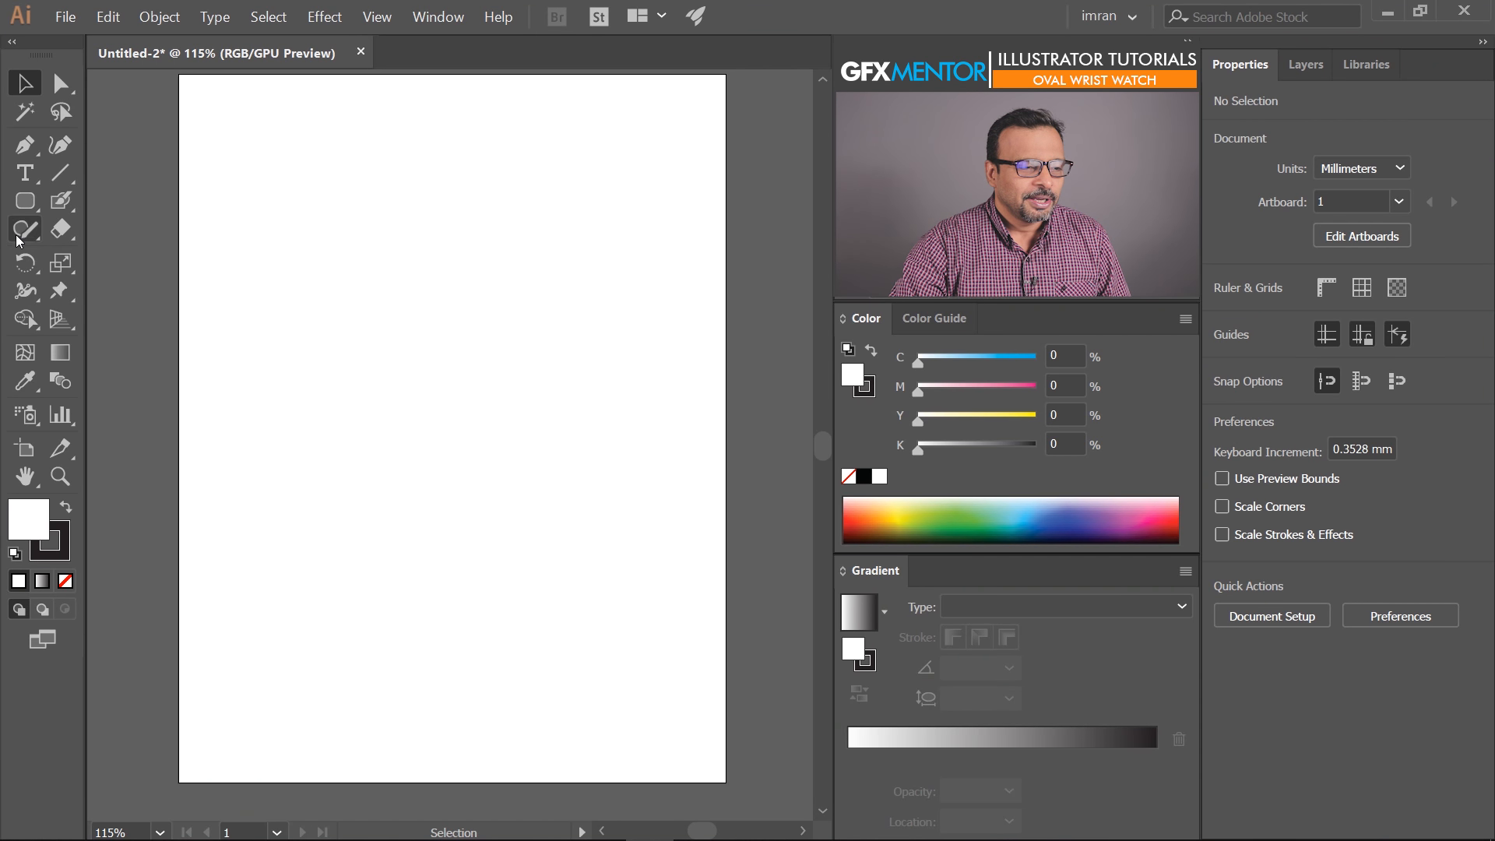
Draw a vertical ellipse about 39 mm wide and 60 mm high in the upper half of the artboard
{"action": "left_click", "coordinate": [26, 205]}
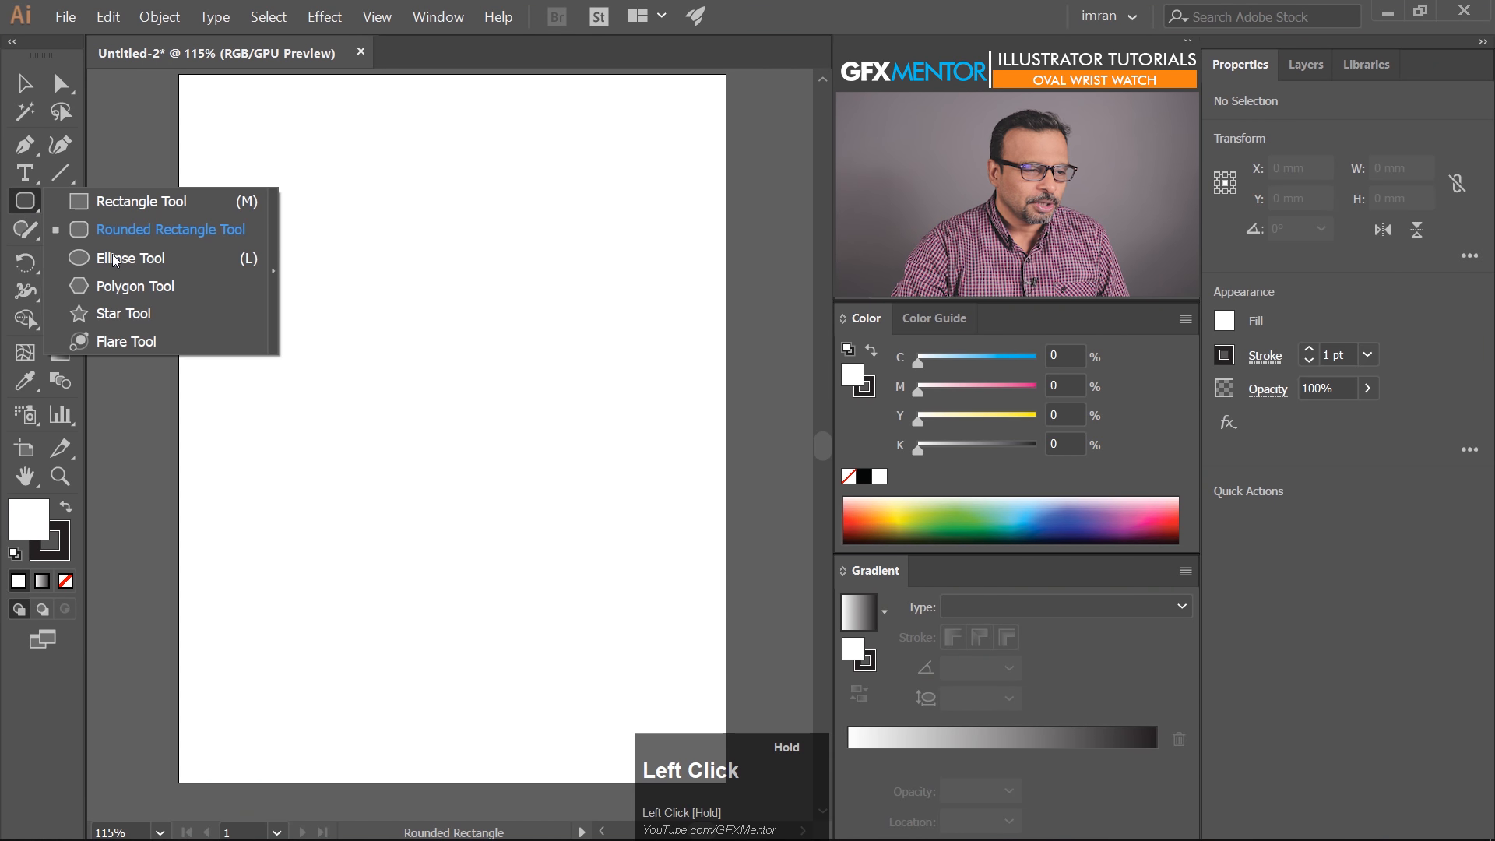
{"action": "left_click_drag", "start_coordinate": [116, 259], "coordinate": [117, 259]}
{"action": "left_click_drag", "start_coordinate": [303, 173], "coordinate": [397, 321]}
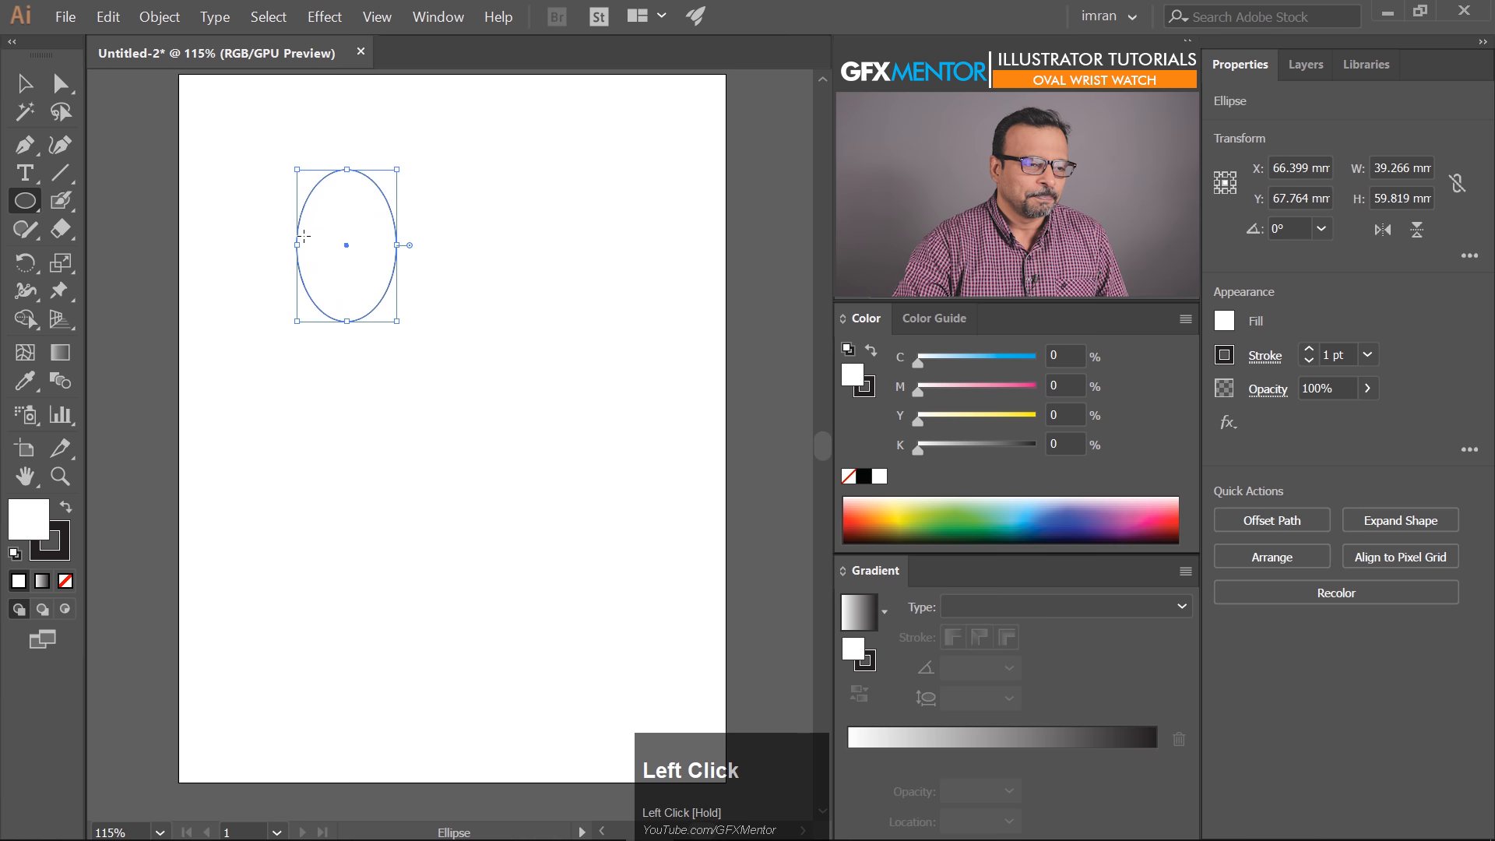
Move the ellipse to the artboard's upper-left corner and place a copy of it near the artboard's middle
{"action": "left_click", "coordinate": [22, 89]}
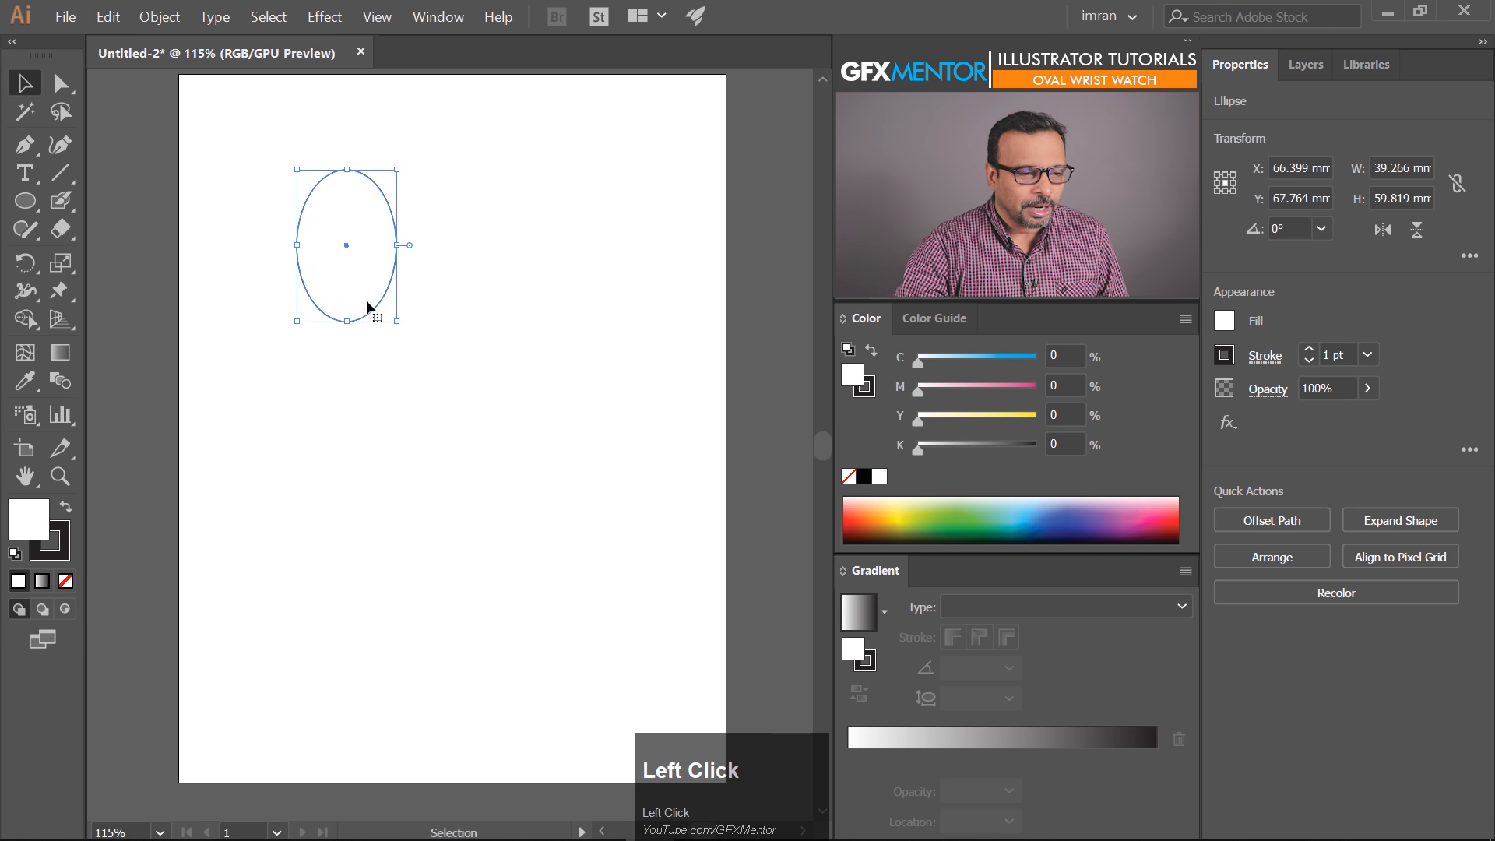
{"action": "left_click_drag", "start_coordinate": [351, 260], "coordinate": [263, 211]}
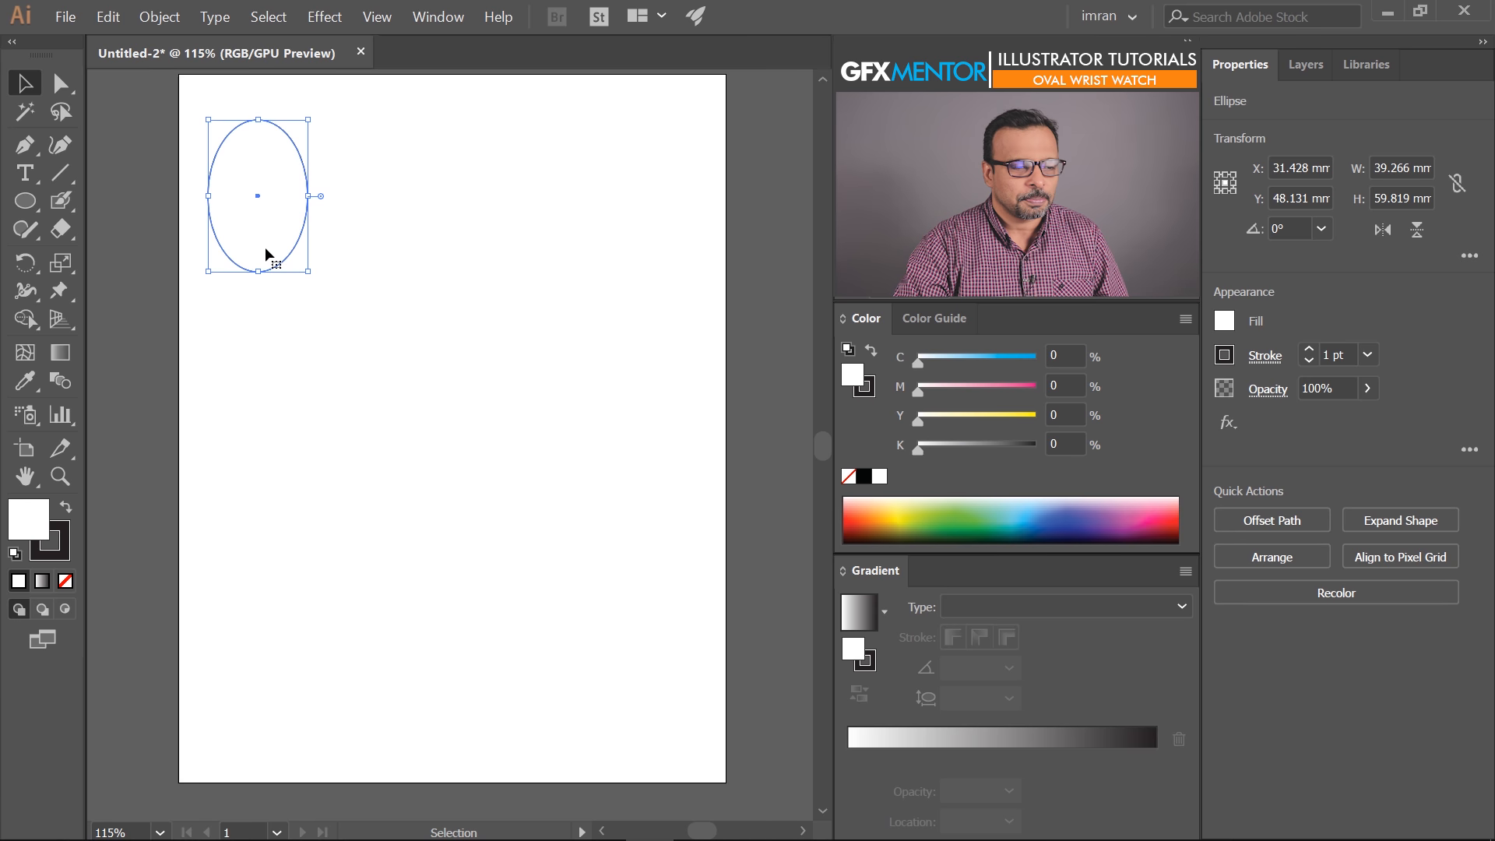
{"action": "left_click_drag", "start_coordinate": [246, 235], "coordinate": [431, 365]}
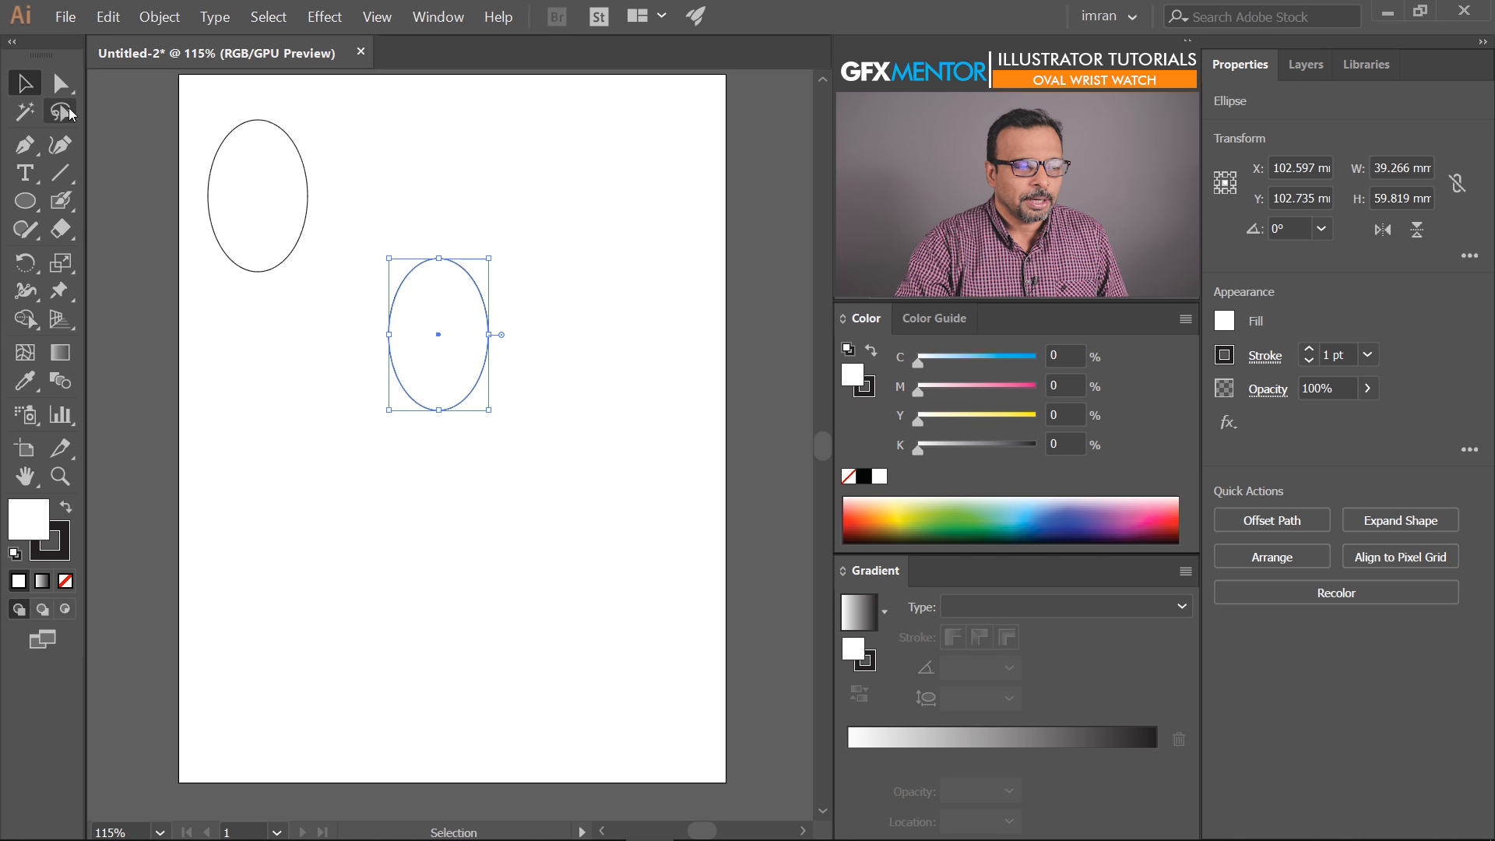
{"action": "left_click", "coordinate": [67, 17]}
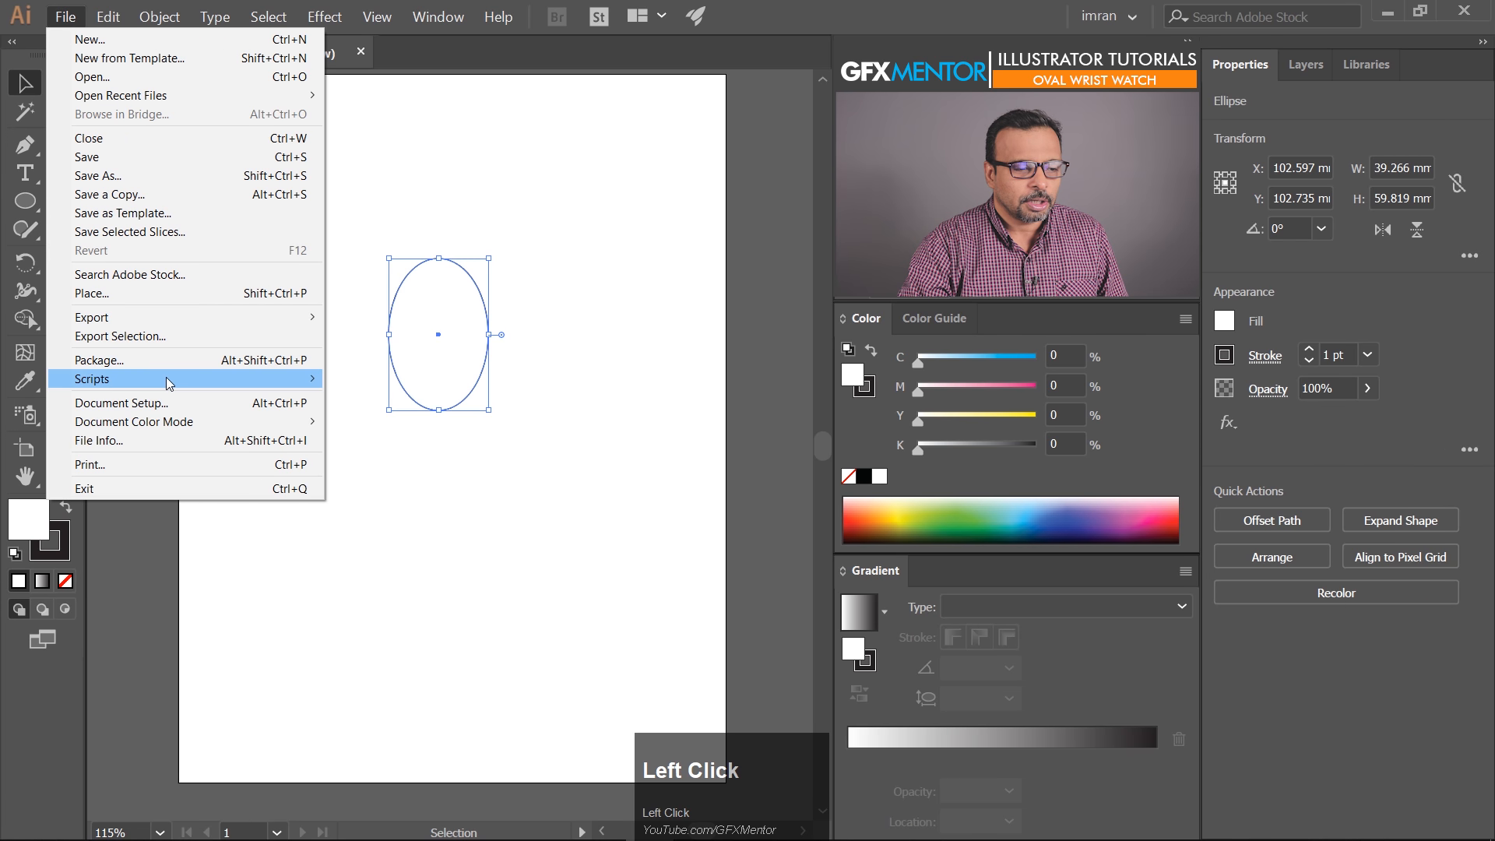
{"action": "mouse_move", "coordinate": [276, 374]}
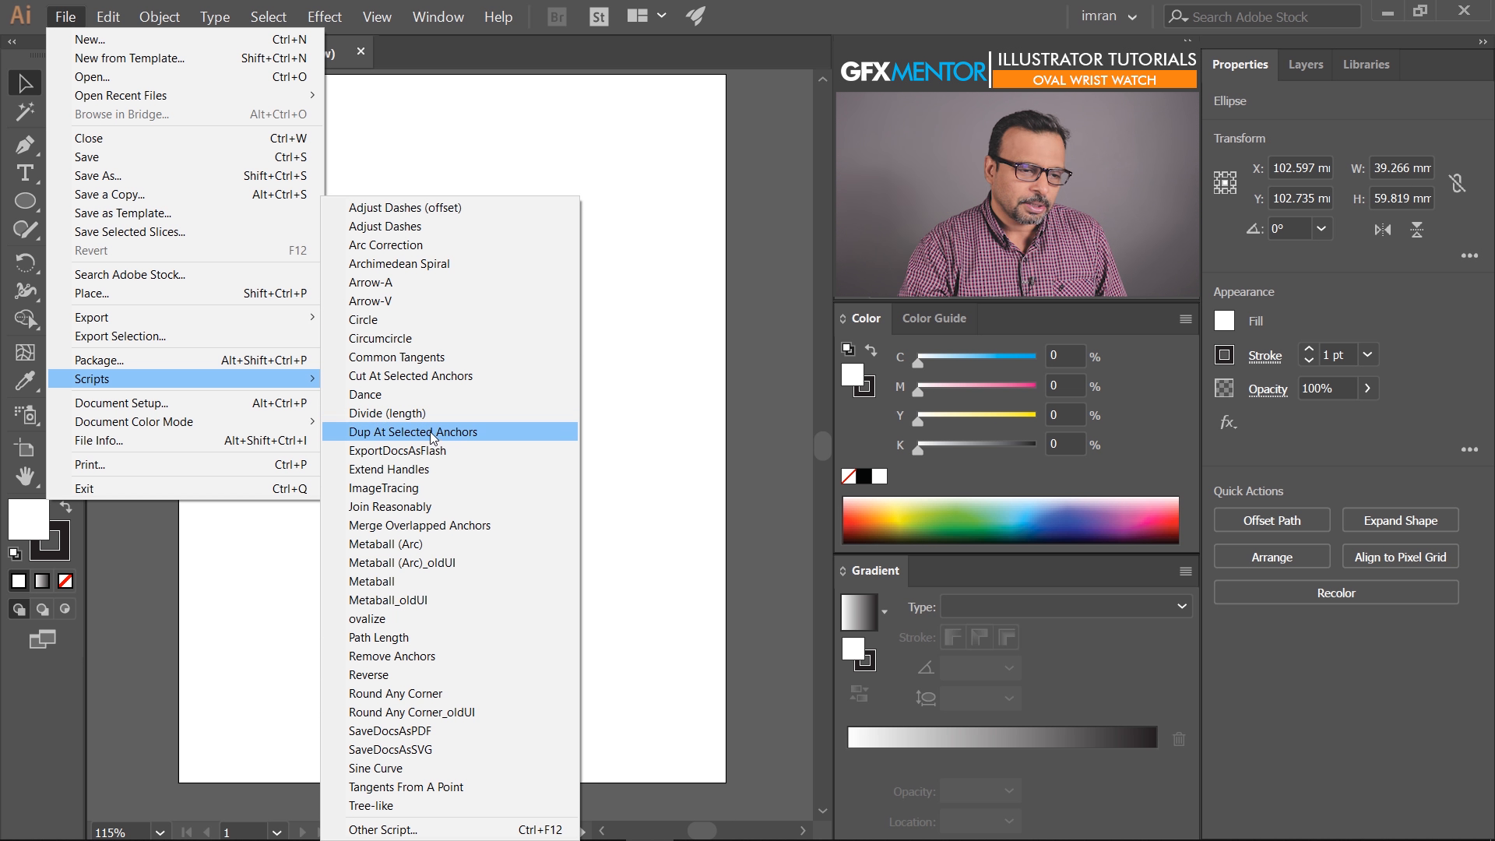
{"action": "left_click", "coordinate": [490, 433]}
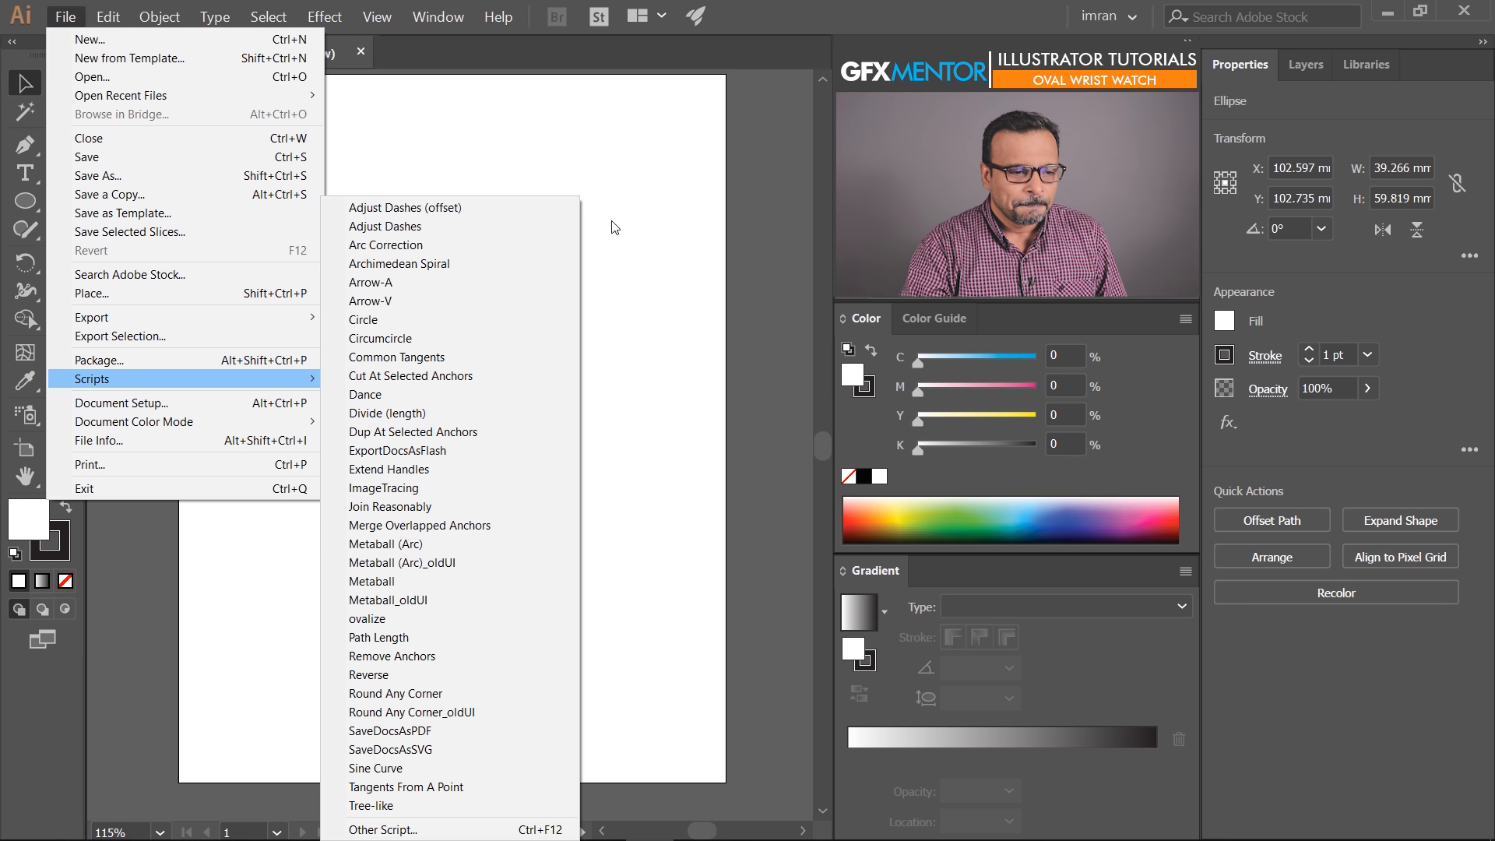
{"action": "left_click", "coordinate": [420, 333]}
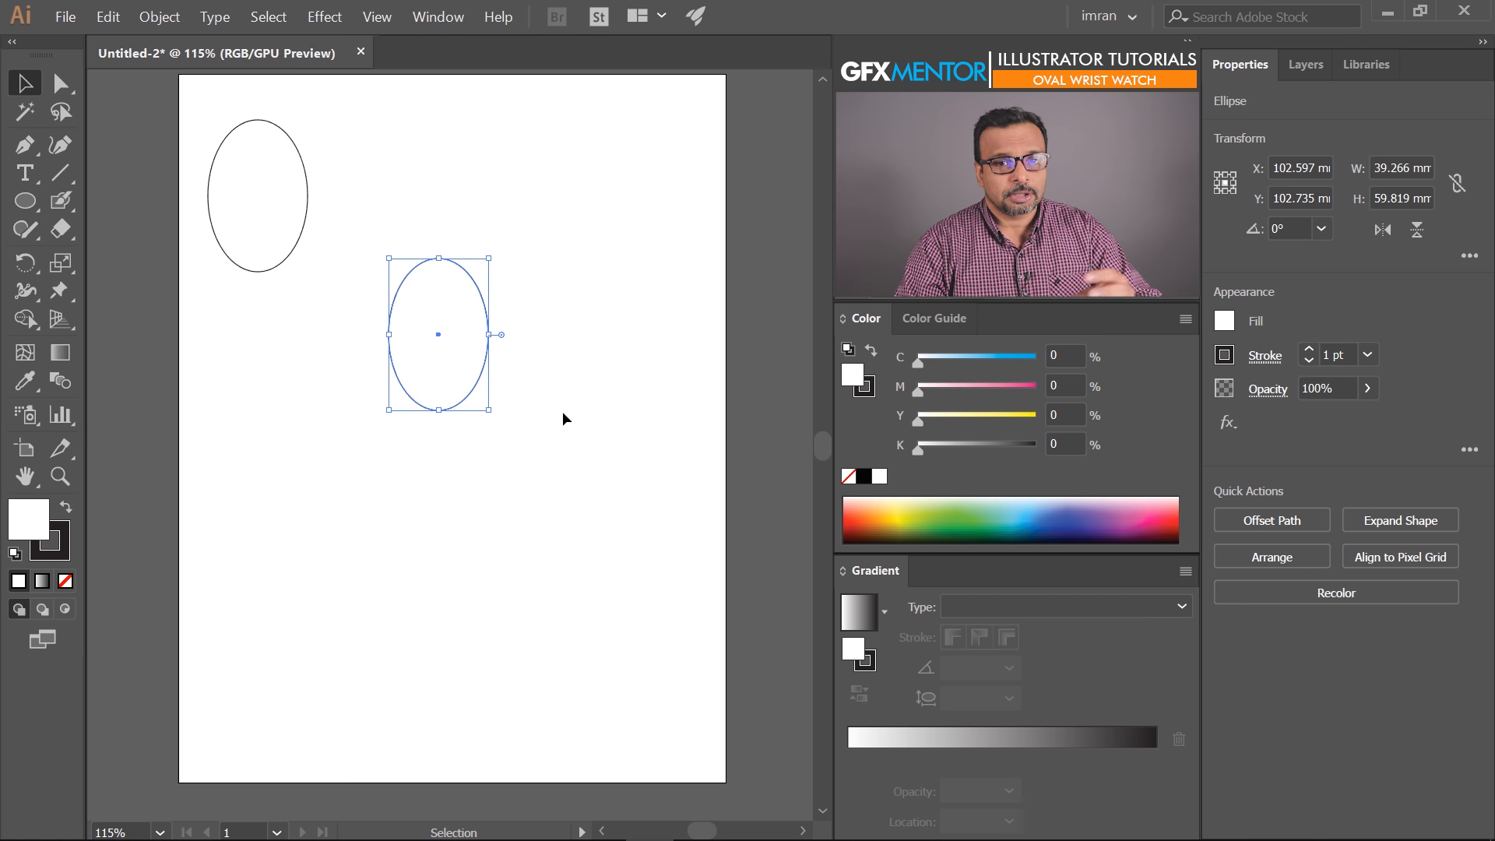
Draw a narrow vertical rectangle about 25 mm wide and 81 mm high over the middle ellipse
{"action": "left_click", "coordinate": [25, 204]}
{"action": "left_click_drag", "start_coordinate": [24, 204], "coordinate": [112, 193]}
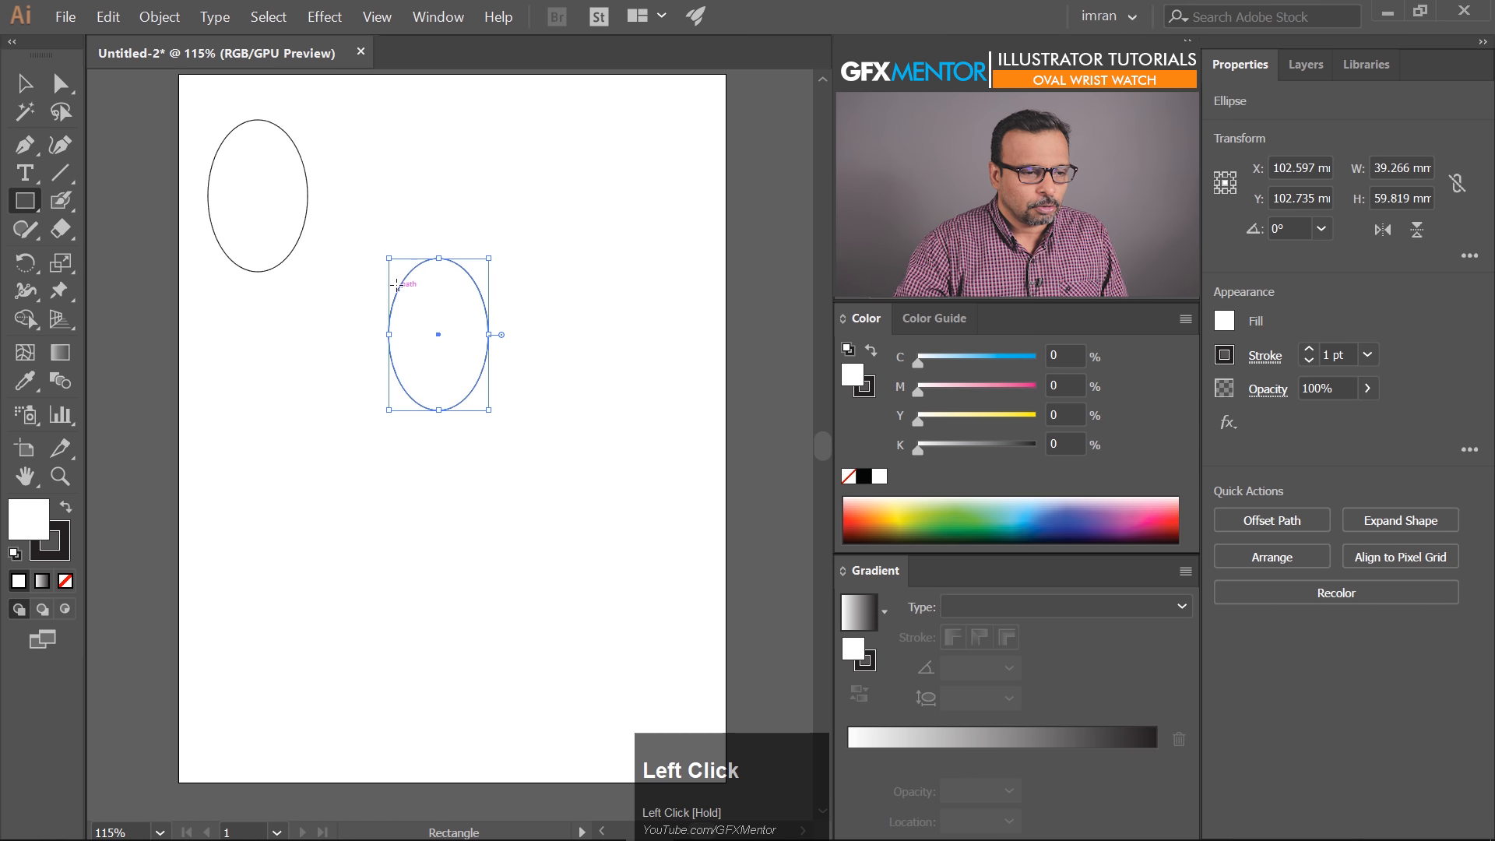
{"action": "left_click_drag", "start_coordinate": [406, 225], "coordinate": [472, 428]}
{"action": "left_click", "coordinate": [24, 83]}
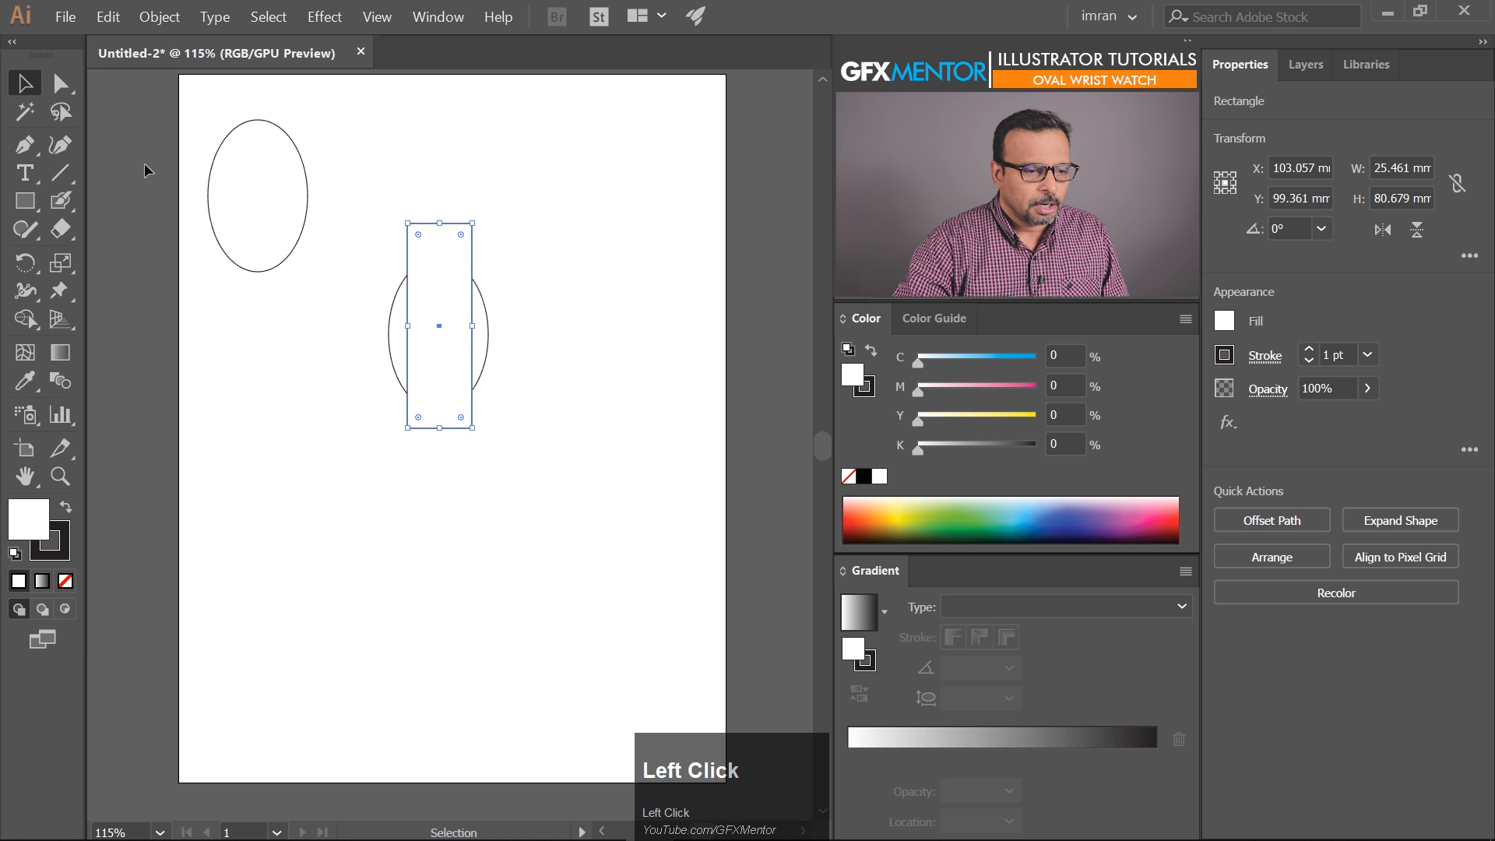
Align the rectangle and the middle ellipse on their horizontal and vertical centres
{"action": "left_click_drag", "start_coordinate": [357, 211], "coordinate": [581, 481]}
{"action": "left_click", "coordinate": [1307, 520]}
{"action": "left_click", "coordinate": [1410, 517]}
{"action": "left_click", "coordinate": [500, 312]}
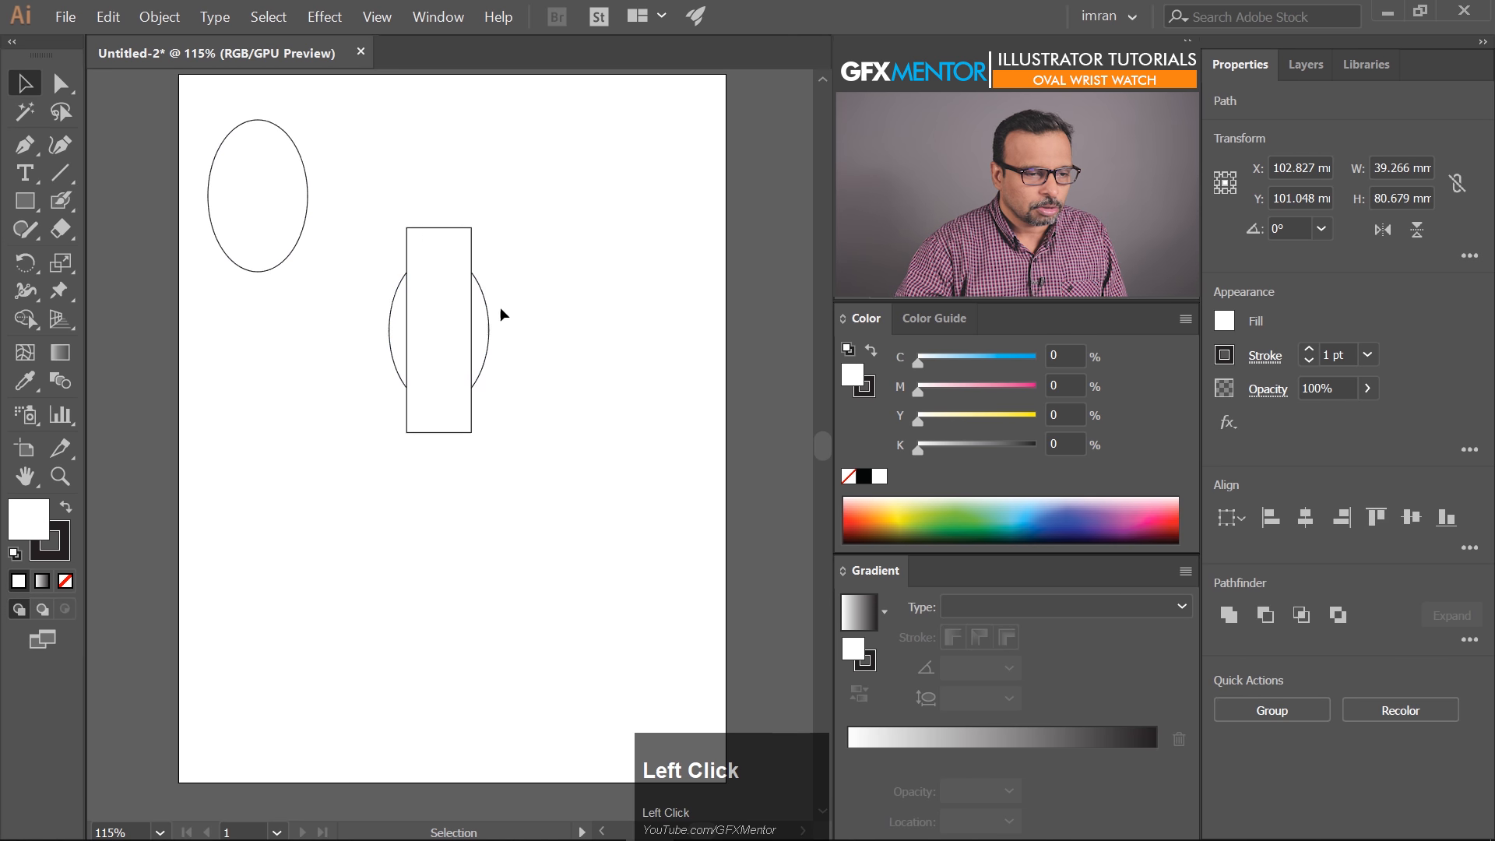
{"action": "left_click", "coordinate": [489, 311]}
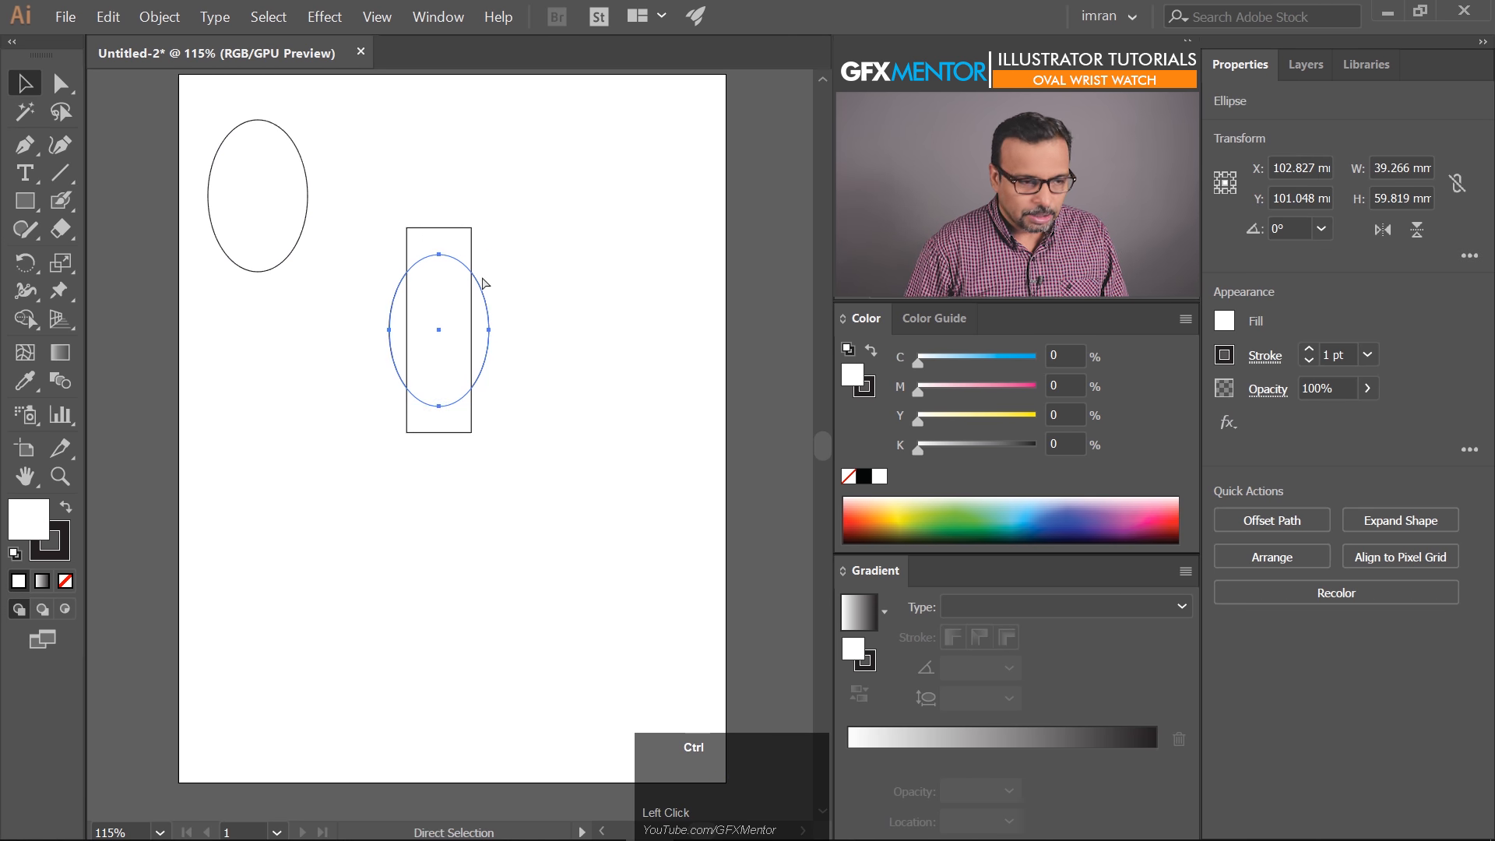
{"action": "left_click", "coordinate": [483, 380]}
Shorten the rectangle symmetrically about its centre to a height of about 70 mm
{"action": "left_click_drag", "start_coordinate": [525, 203], "coordinate": [395, 526]}
{"action": "left_click", "coordinate": [447, 456]}
{"action": "left_click", "coordinate": [441, 425]}
{"action": "left_click_drag", "start_coordinate": [438, 432], "coordinate": [437, 420]}
Unite the rectangle and the middle ellipse into a single watch-body outline
{"action": "left_click_drag", "start_coordinate": [524, 234], "coordinate": [400, 380]}
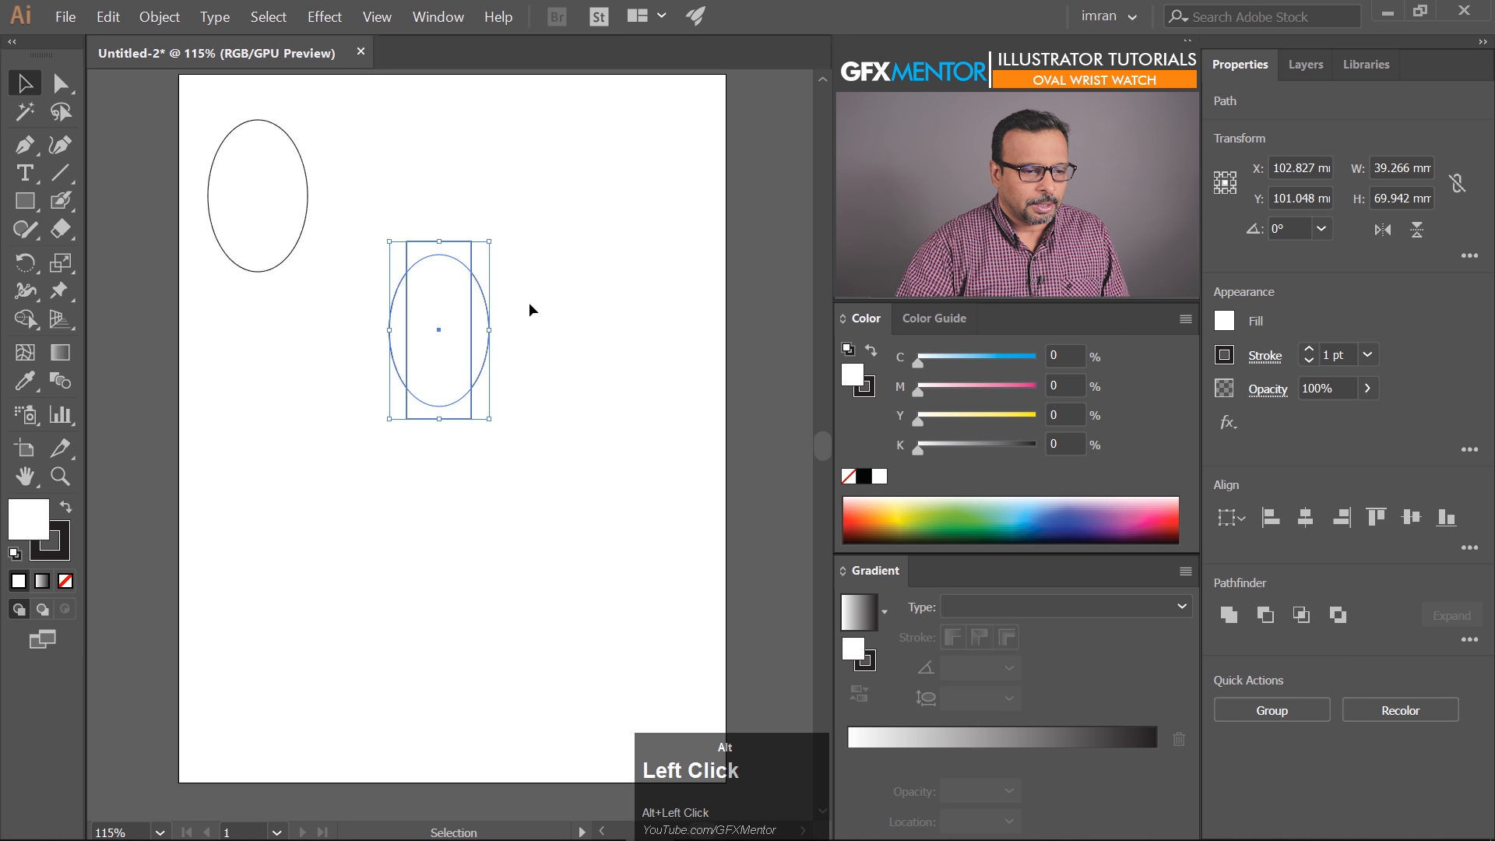
{"action": "left_click", "coordinate": [1230, 616], "text": "alt"}
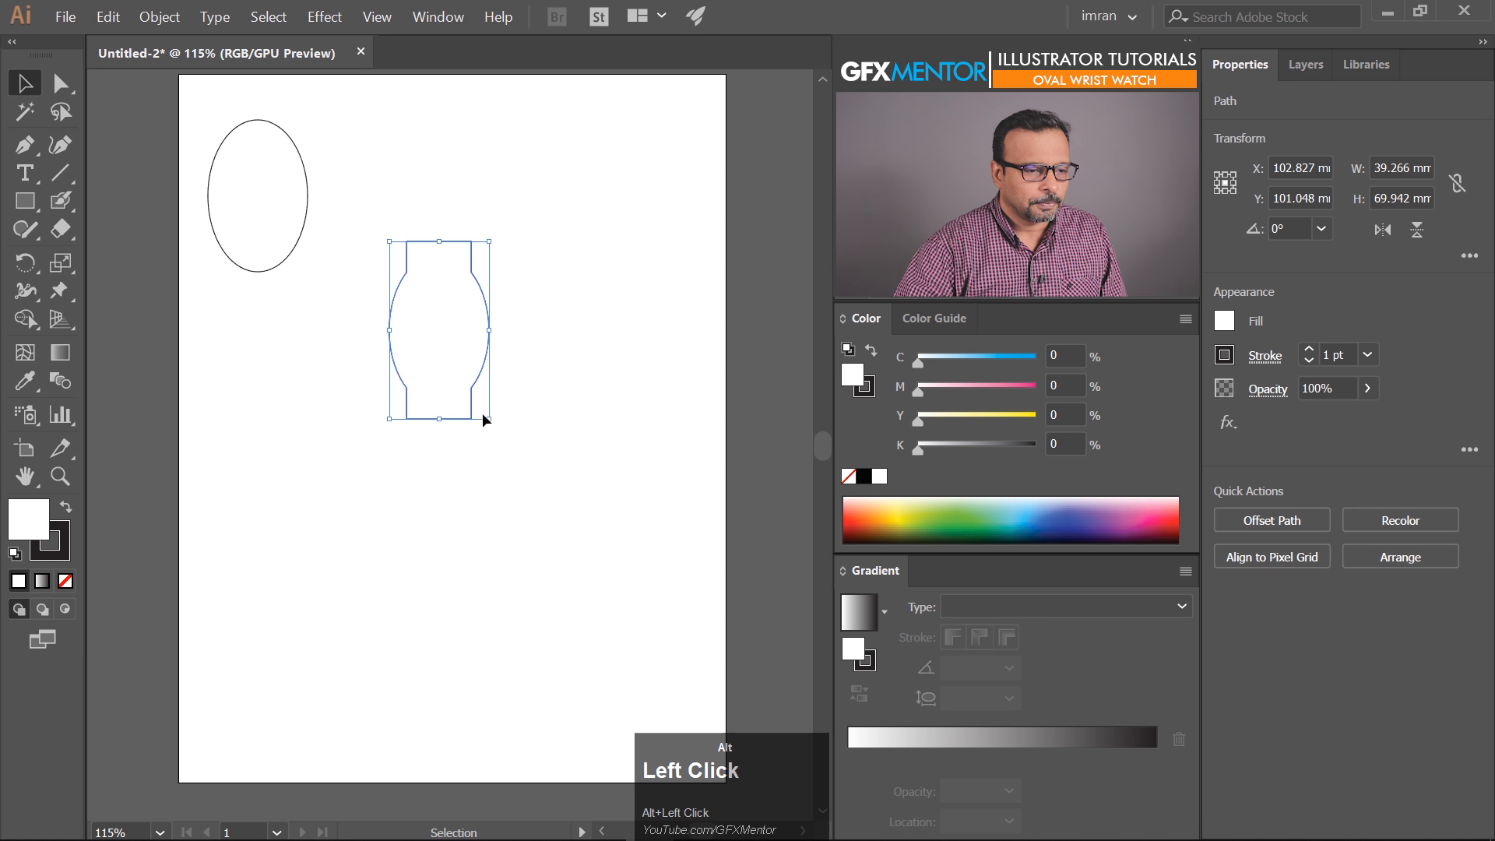
{"action": "left_click", "coordinate": [543, 318]}
Try to round the four inner corners of the watch outline, where straight and curved edges meet, with live corners
{"action": "key", "text": "a"}
{"action": "left_click_drag", "start_coordinate": [389, 263], "coordinate": [500, 282]}
{"action": "left_click_drag", "start_coordinate": [387, 400], "coordinate": [492, 389]}
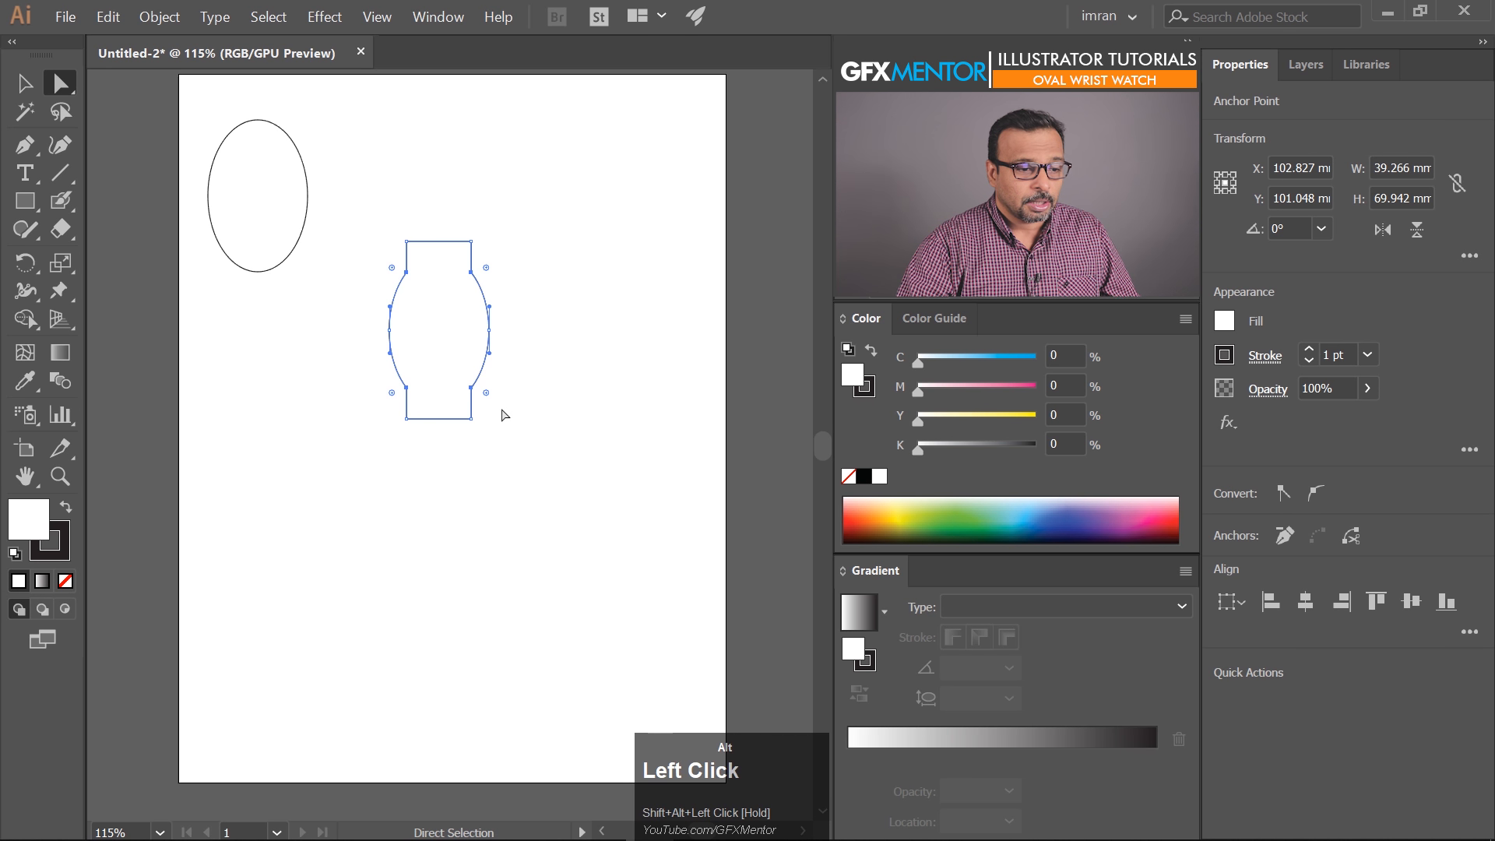
{"action": "left_click_drag", "start_coordinate": [487, 395], "coordinate": [616, 403]}
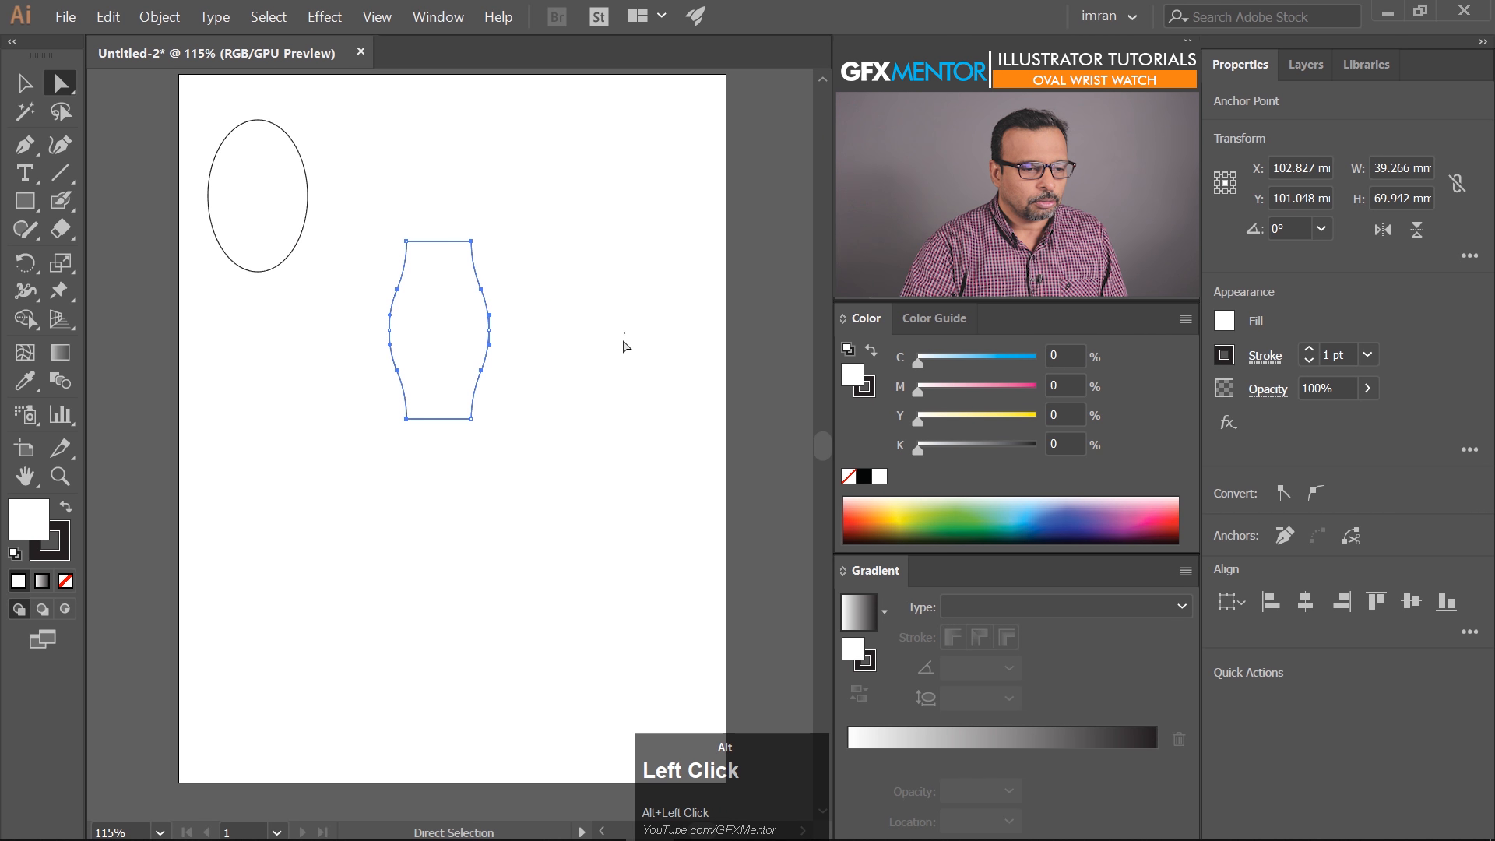
{"action": "left_click", "coordinate": [573, 477]}
{"action": "key", "text": "ctrl+alt+z"}
Duplicate the watch outline about 52 mm to its right and select the copy's four inner corner anchors
{"action": "left_click_drag", "start_coordinate": [438, 371], "coordinate": [569, 372]}
{"action": "left_click_drag", "start_coordinate": [509, 266], "coordinate": [634, 291]}
{"action": "left_click", "coordinate": [522, 391], "text": "shift"}
{"action": "left_click_drag", "start_coordinate": [522, 391], "coordinate": [624, 394]}
Run the Round Any Corner script on the selected inner corners and preview a radius of 50 pt/px
{"action": "left_click", "coordinate": [66, 20]}
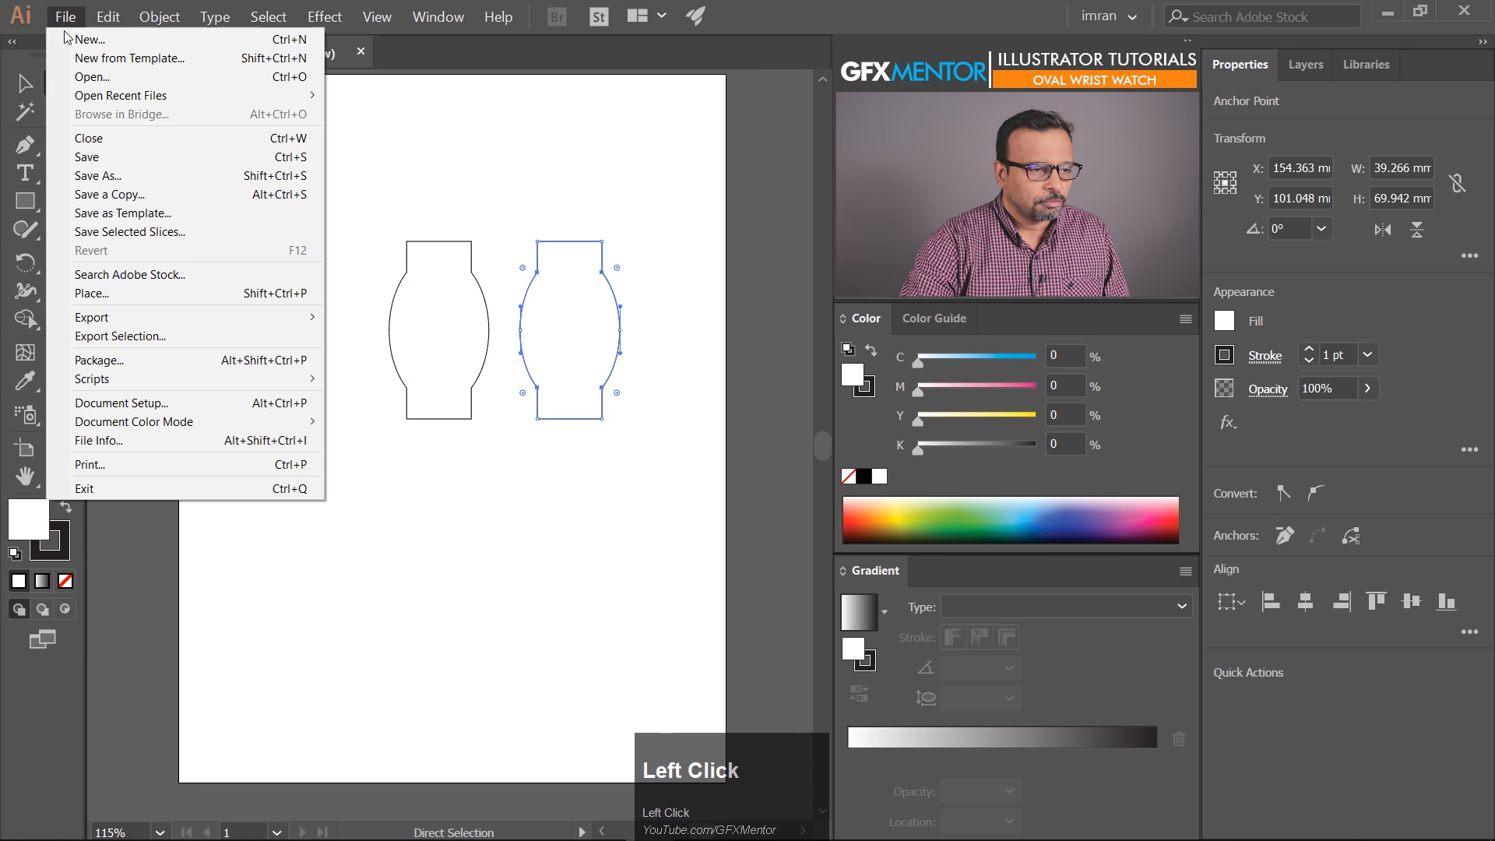
{"action": "mouse_move", "coordinate": [251, 379]}
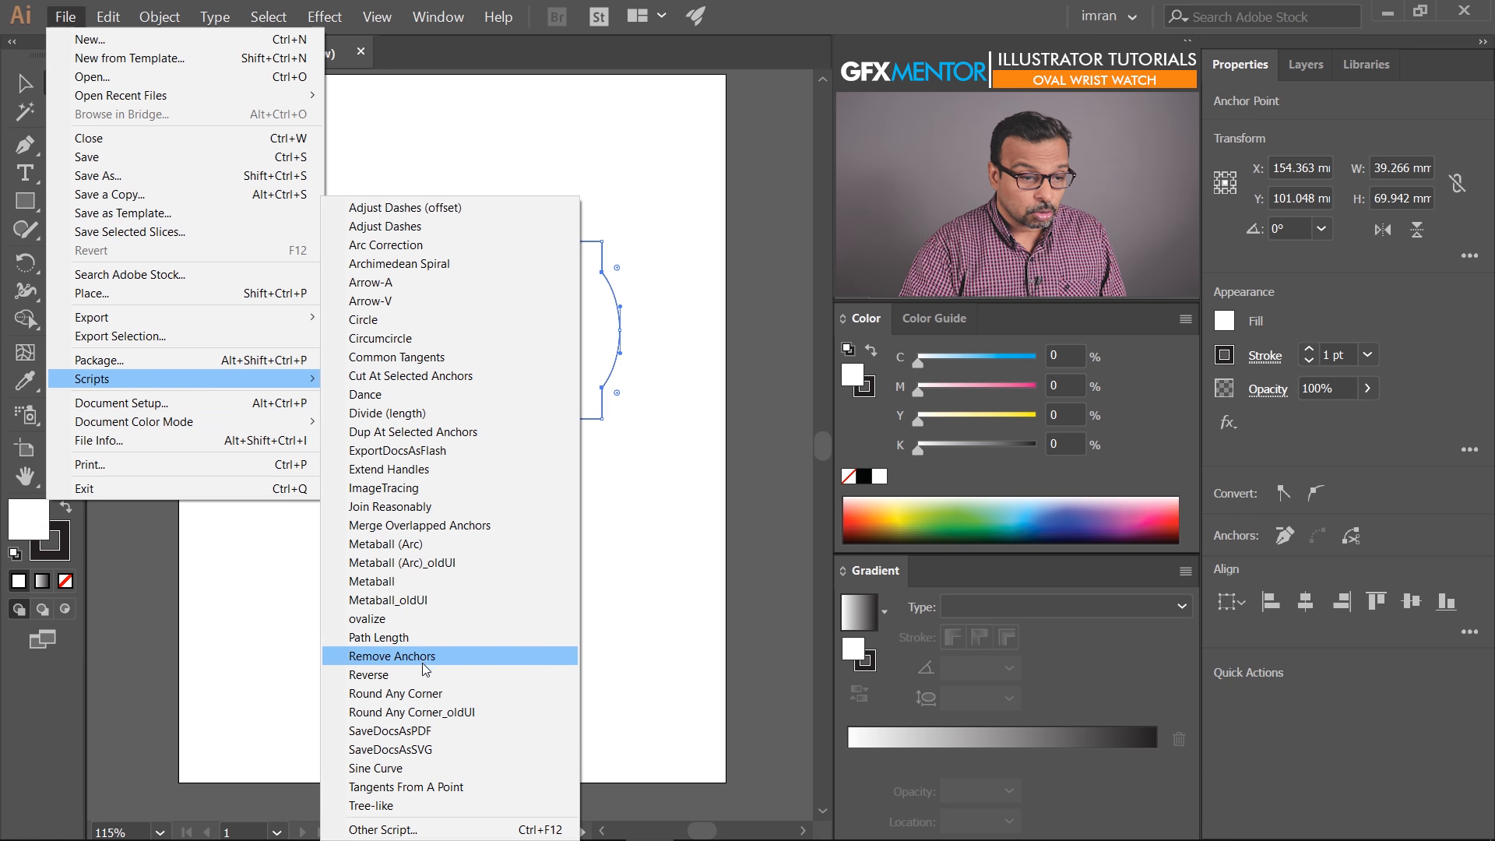
{"action": "left_click", "coordinate": [430, 694]}
{"action": "left_click_drag", "start_coordinate": [754, 289], "coordinate": [600, 462]}
{"action": "left_click", "coordinate": [591, 650]}
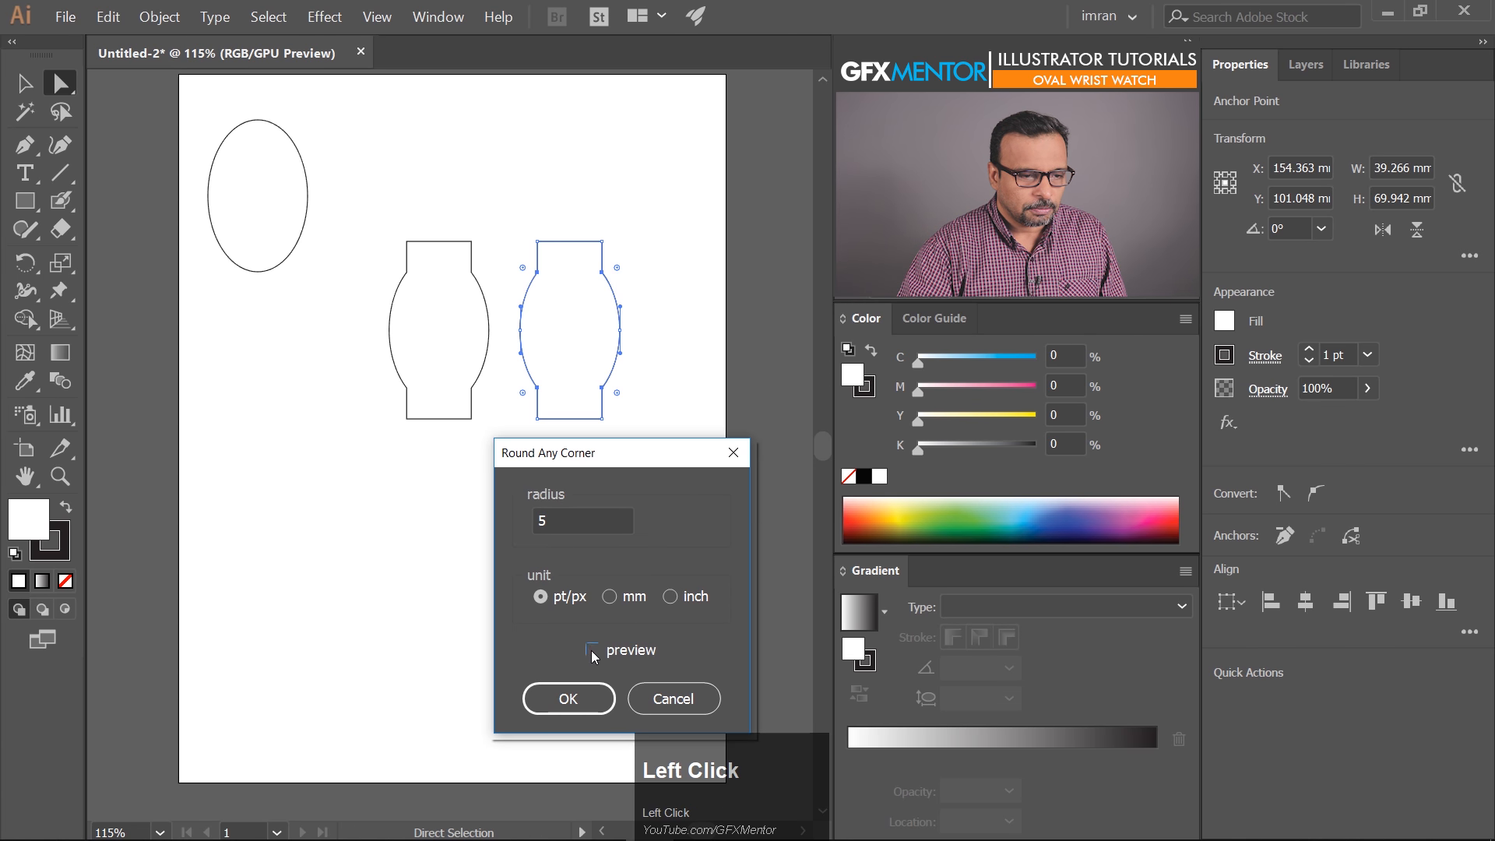
{"action": "left_click", "coordinate": [566, 521]}
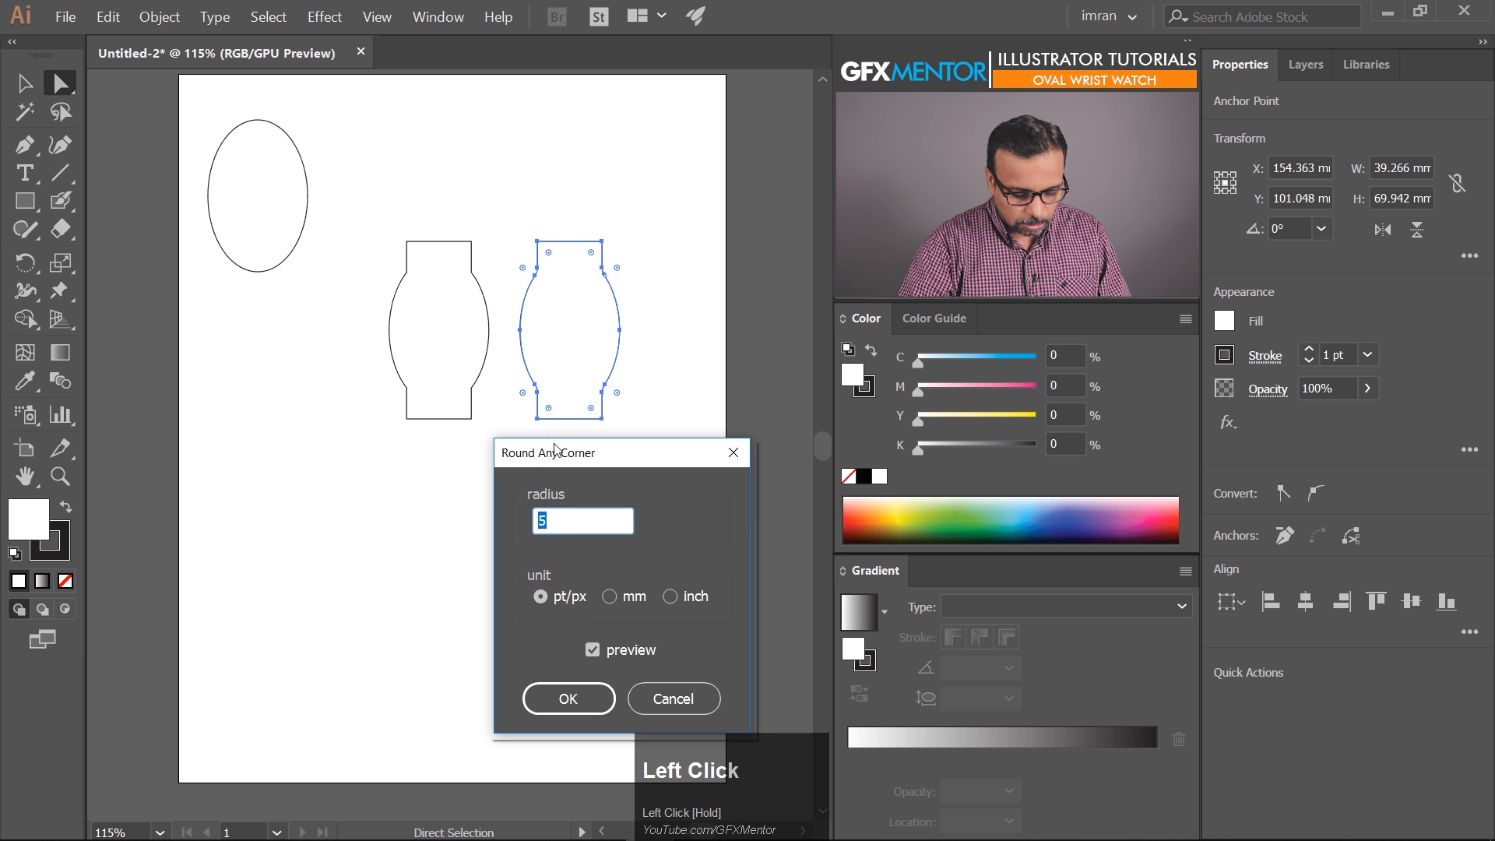
{"action": "type", "text": "50"}
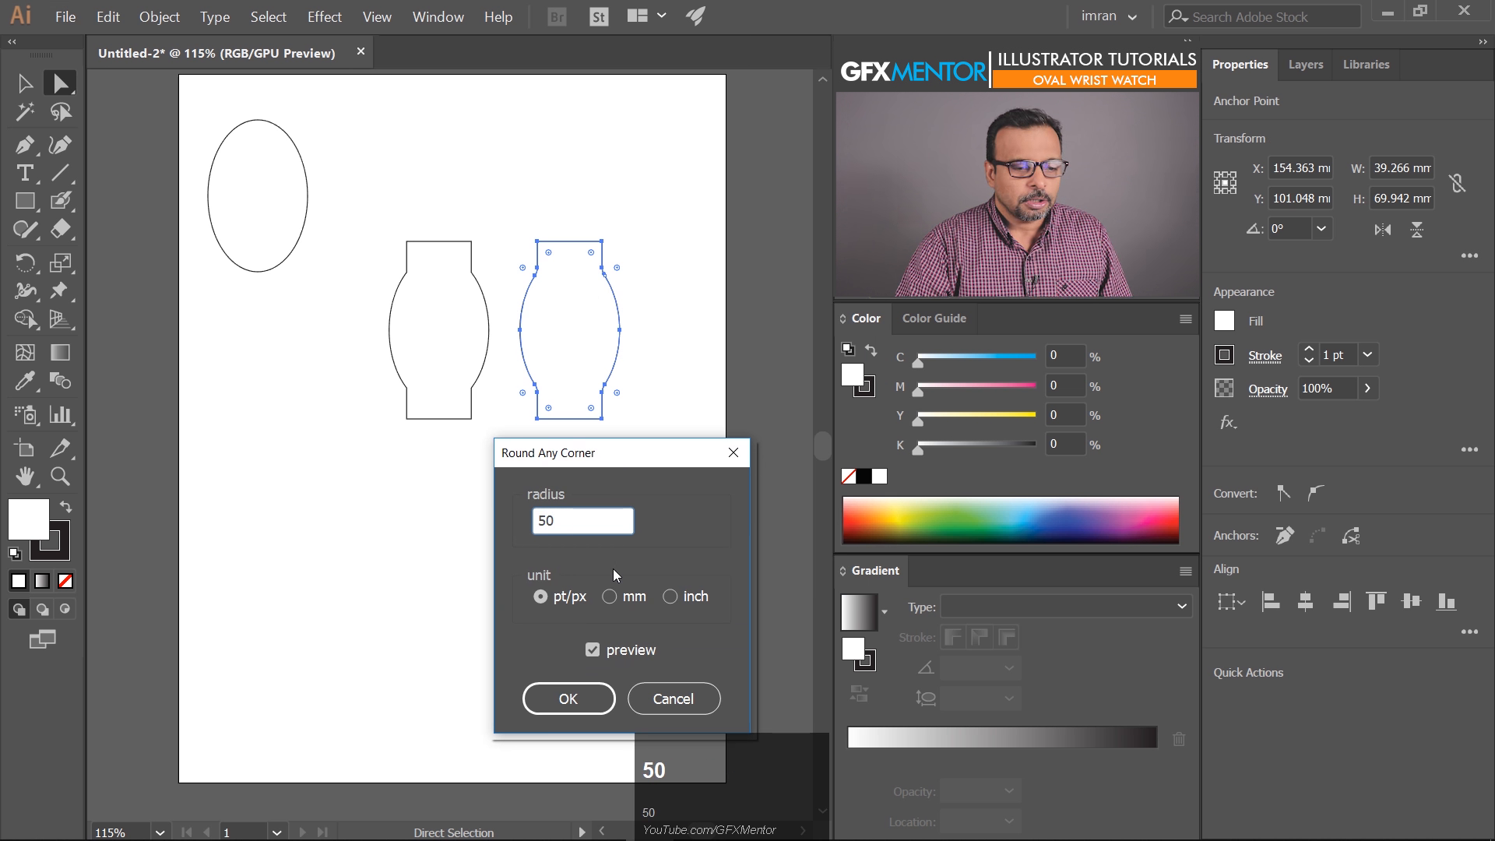
{"action": "left_click", "coordinate": [593, 651]}
{"action": "left_click", "coordinate": [595, 651]}
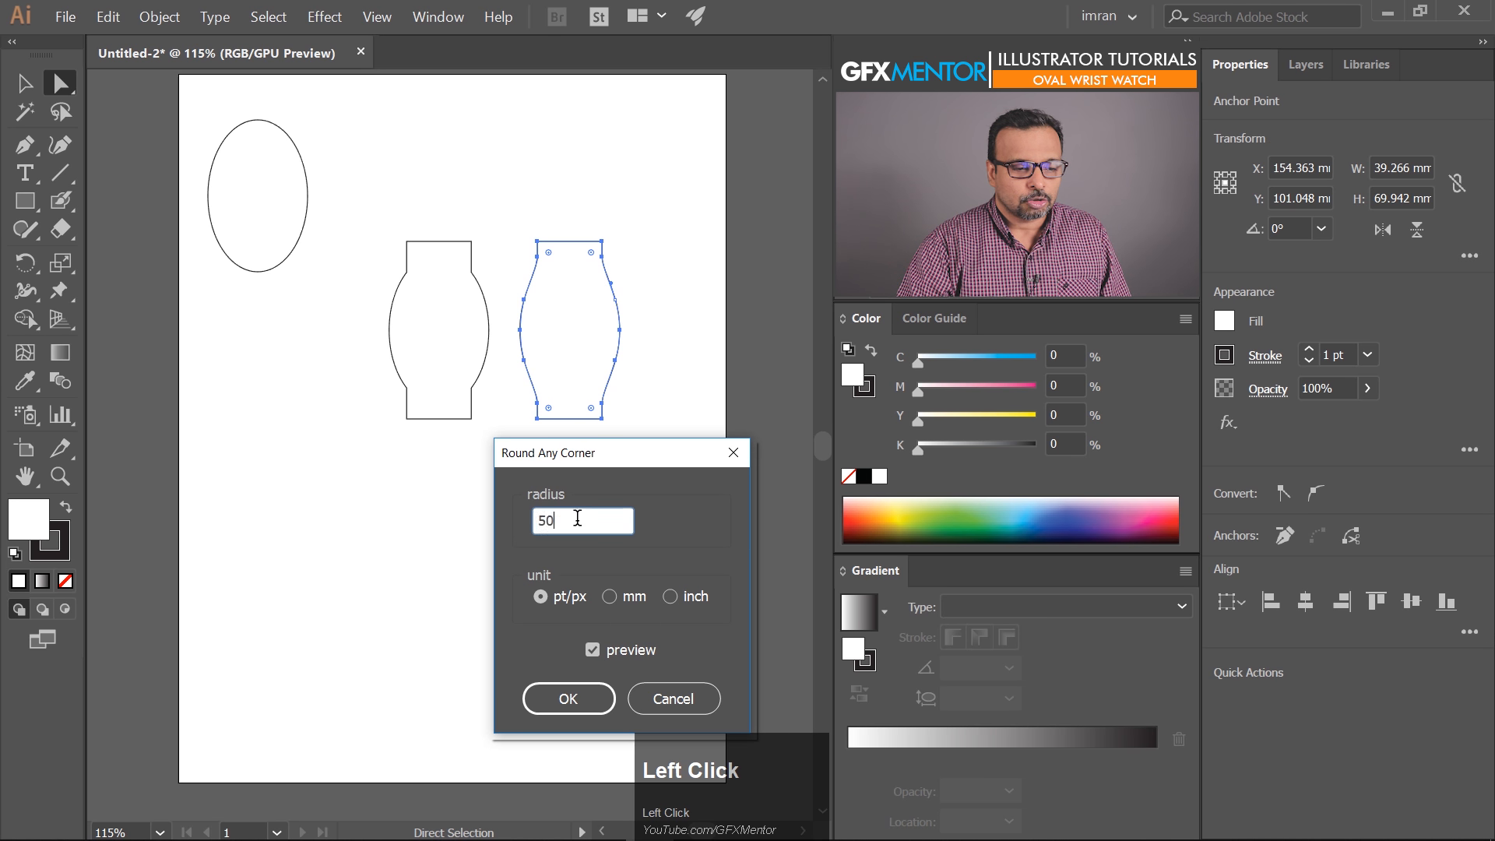
Set the corner radius to 100 pt/px, refresh the preview and apply the rounding to the inner corners
{"action": "left_click_drag", "start_coordinate": [577, 518], "coordinate": [519, 518]}
{"action": "type", "text": "100"}
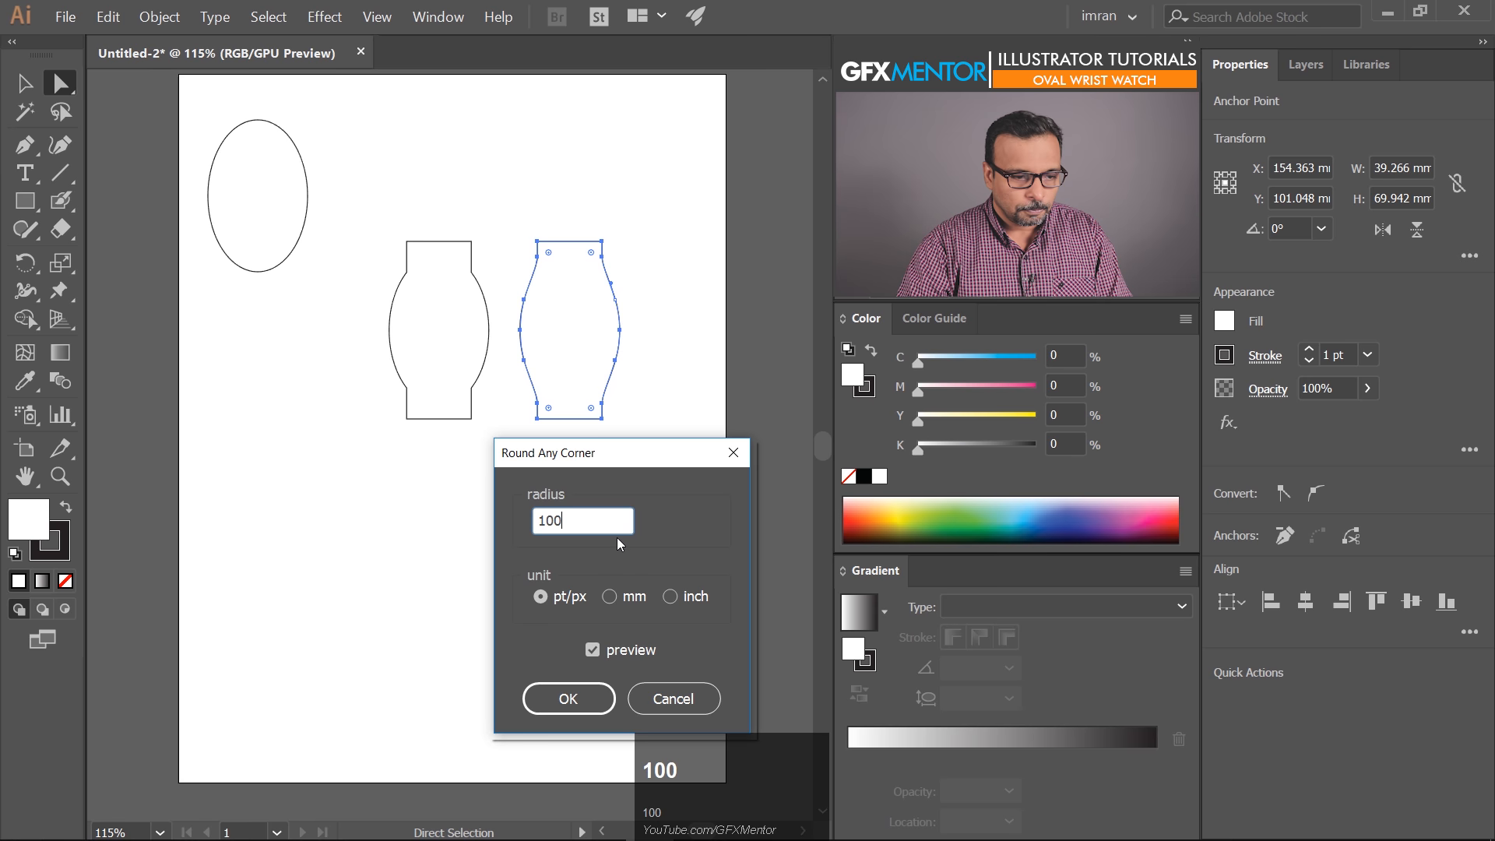
{"action": "left_click", "coordinate": [593, 655]}
{"action": "left_click", "coordinate": [594, 654]}
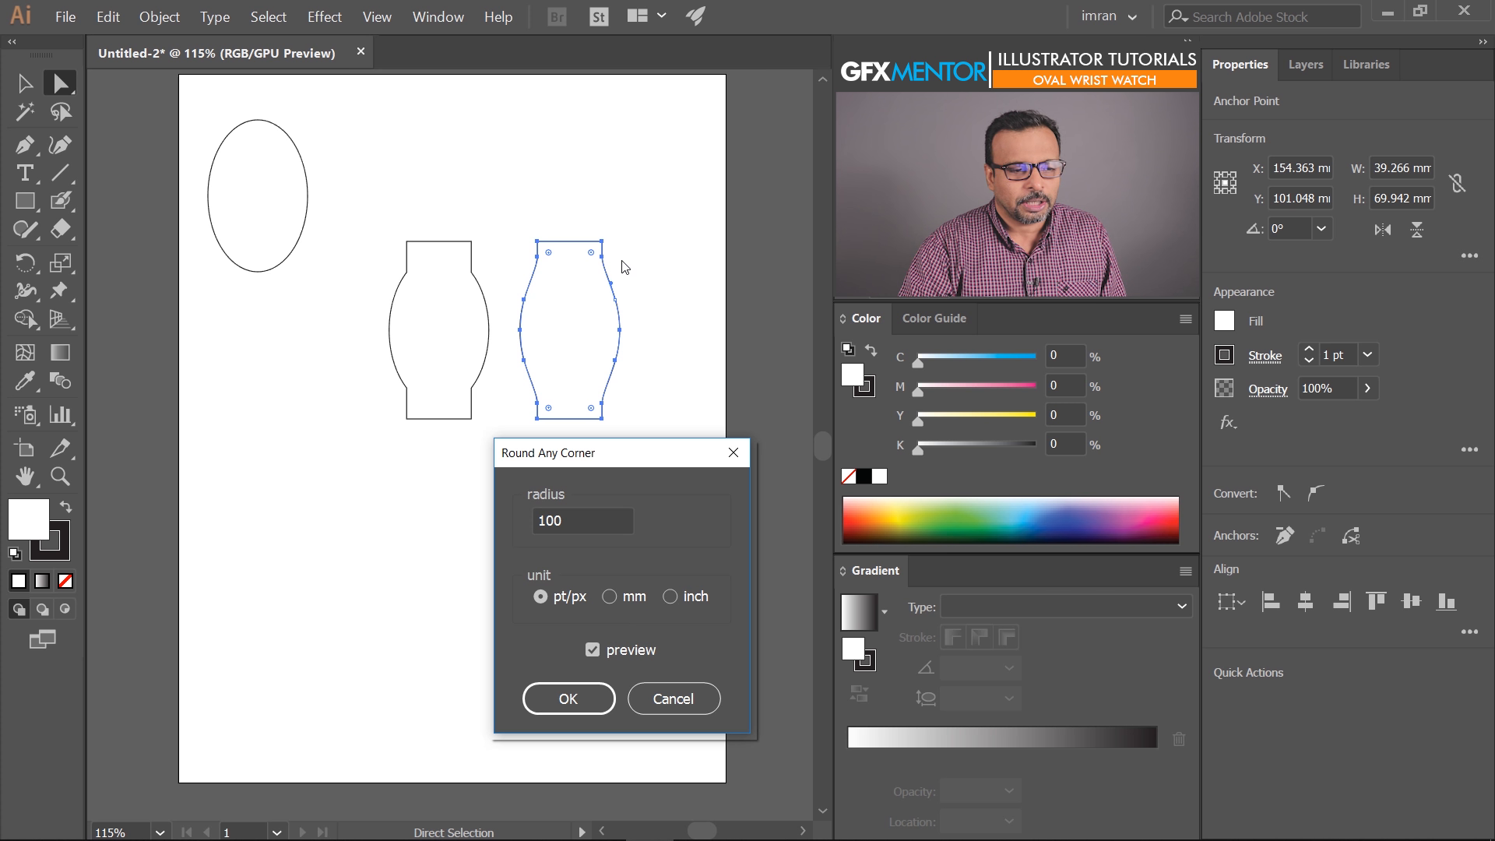
{"action": "left_click", "coordinate": [565, 705]}
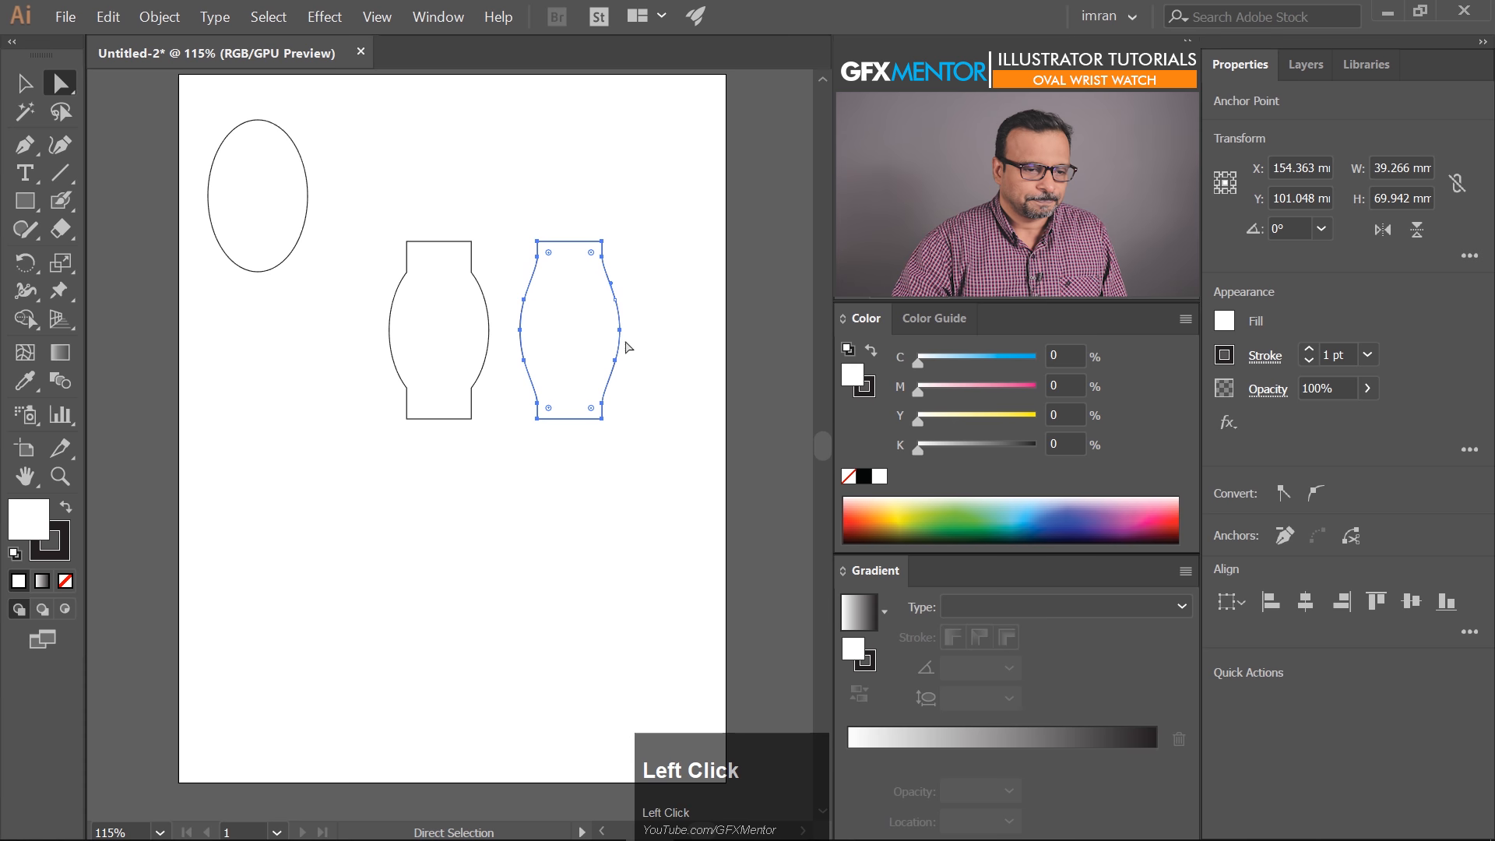
Select the outer corner anchors at both the upper and lower ends of the rounded watch outline
{"action": "left_click", "coordinate": [635, 265]}
{"action": "key", "text": "ctrl+space"}
{"action": "left_click_drag", "start_coordinate": [535, 241], "coordinate": [595, 336]}
{"action": "left_click_drag", "start_coordinate": [376, 231], "coordinate": [600, 268]}
{"action": "left_click_drag", "start_coordinate": [366, 678], "coordinate": [586, 725]}
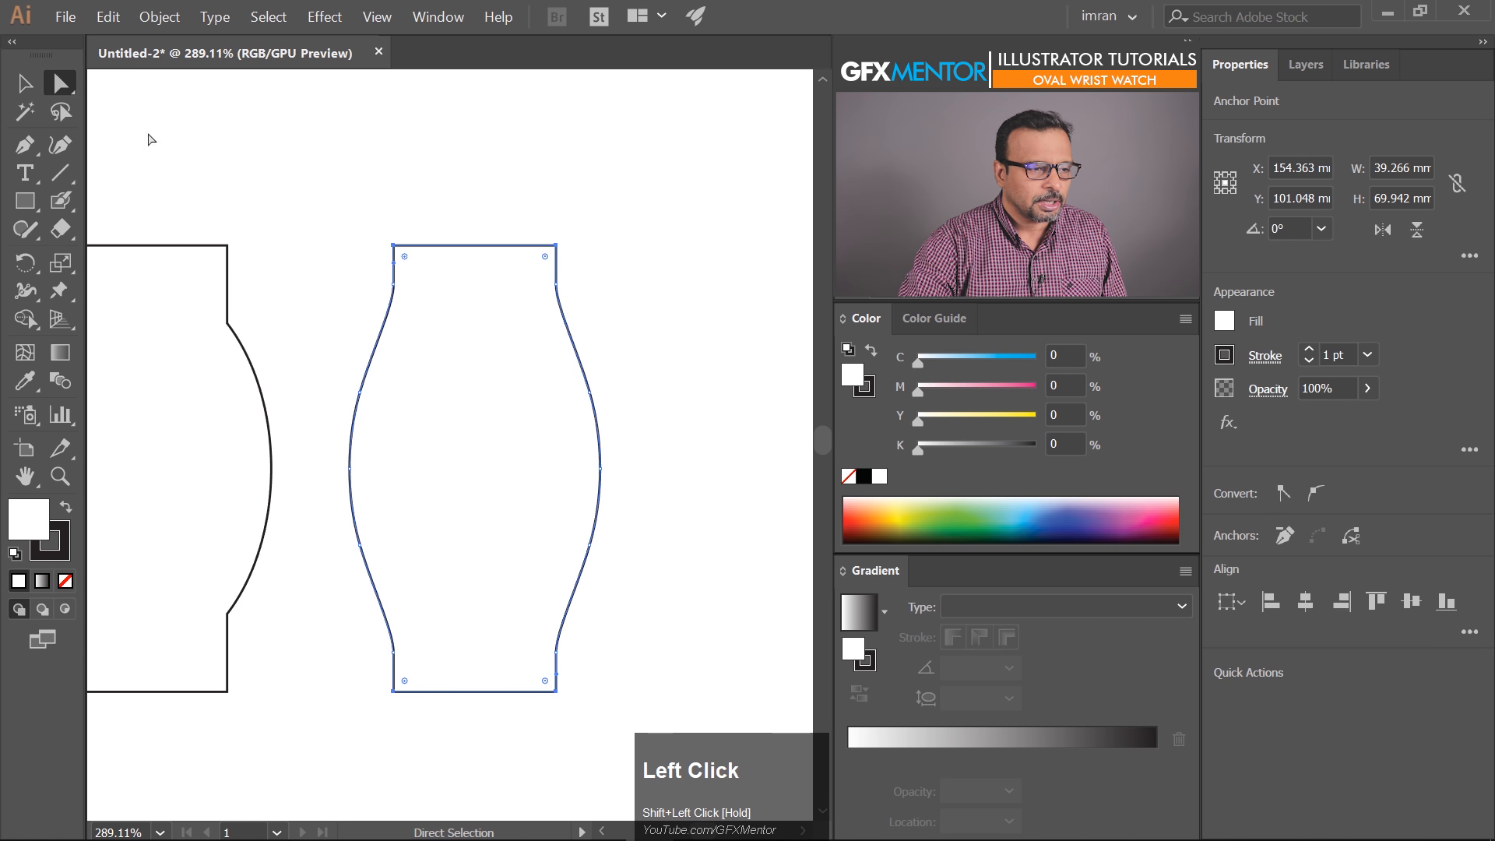
Try to round the outer corners of the watch outline slightly with live corners
{"action": "left_click_drag", "start_coordinate": [405, 256], "coordinate": [410, 262]}
{"action": "key", "text": "ctrl+z"}
{"action": "key", "text": "ctrl+z"}
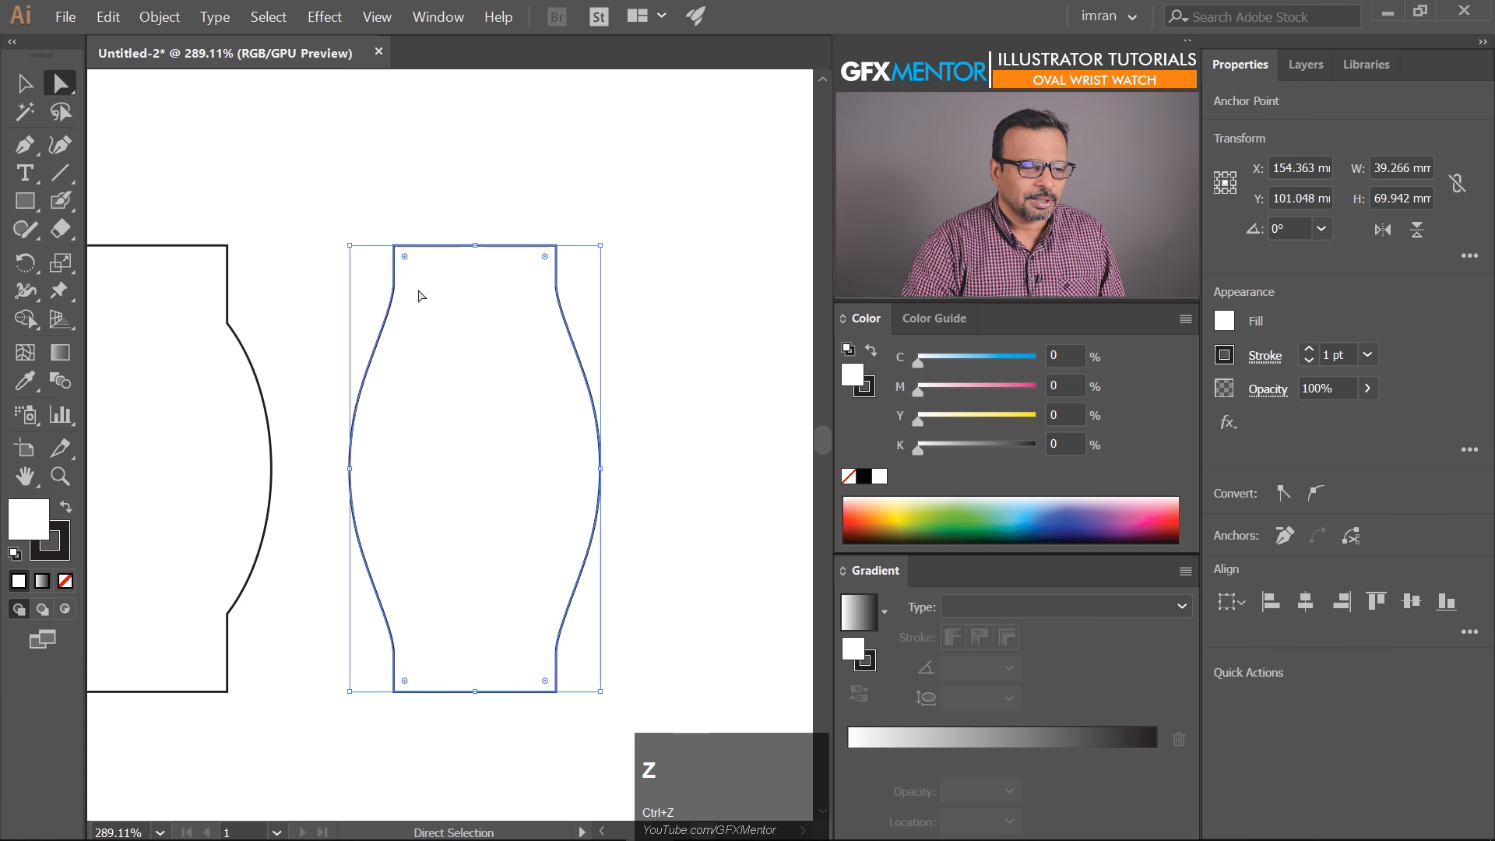
Round the four outer corners of the watch outline with the Round Any Corner script at a 2 pt/px radius
{"action": "left_click", "coordinate": [68, 26]}
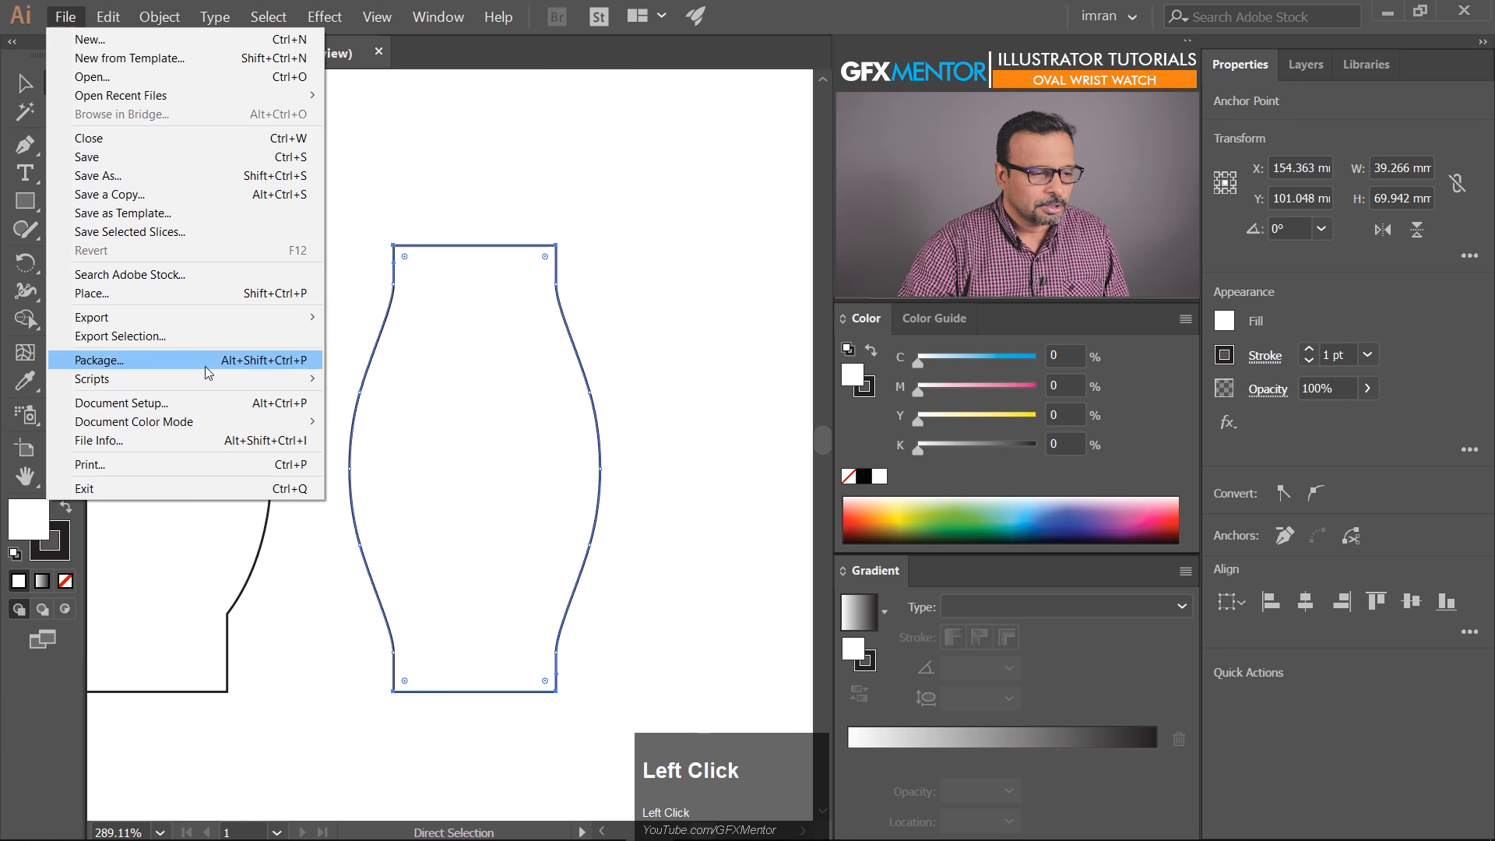
{"action": "mouse_move", "coordinate": [237, 377]}
{"action": "left_click", "coordinate": [459, 693]}
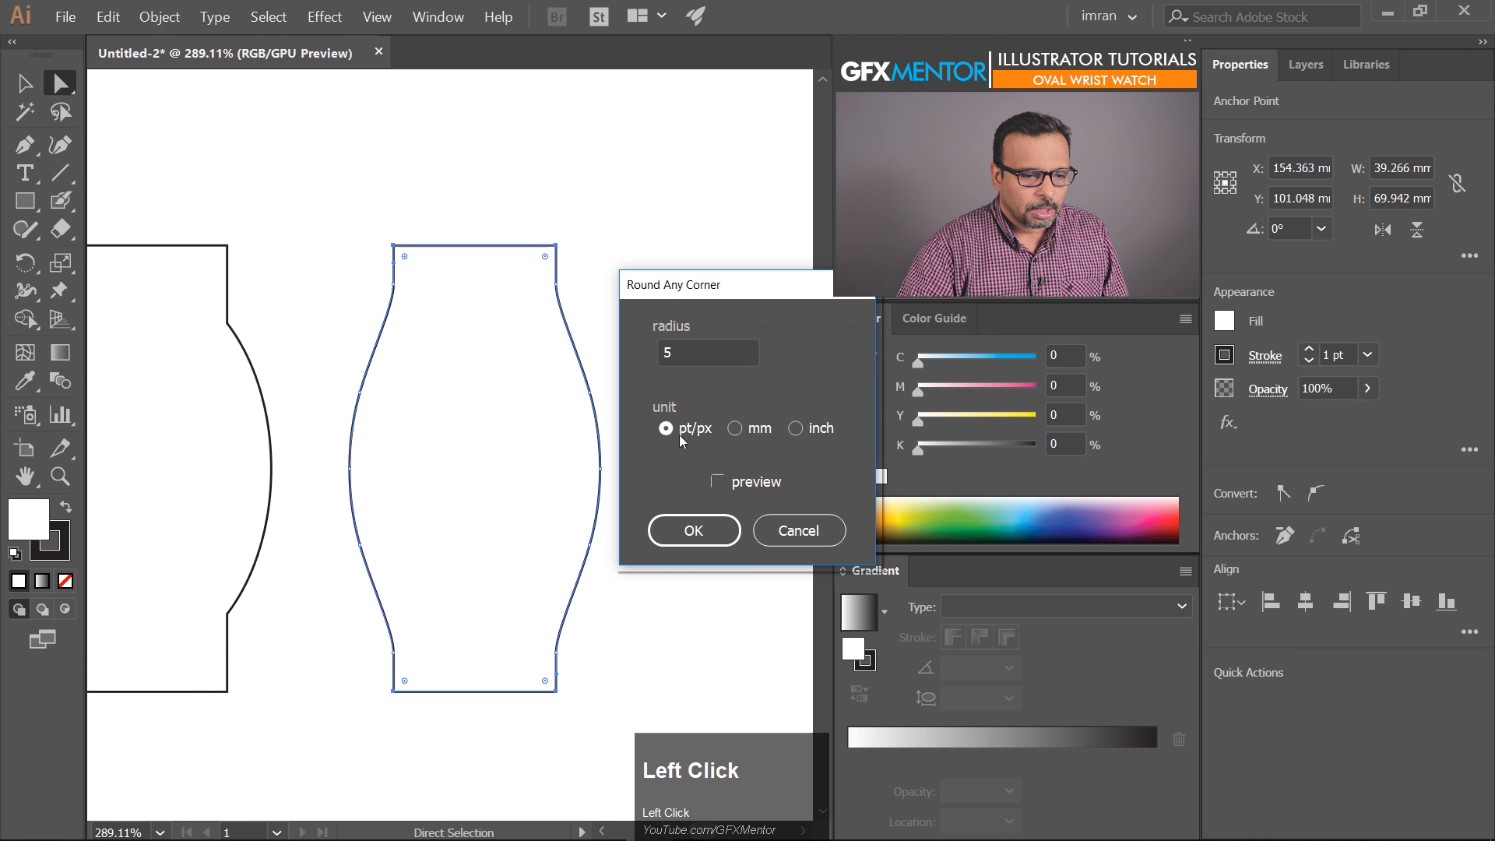
{"action": "left_click", "coordinate": [718, 482]}
{"action": "left_click_drag", "start_coordinate": [703, 353], "coordinate": [597, 352]}
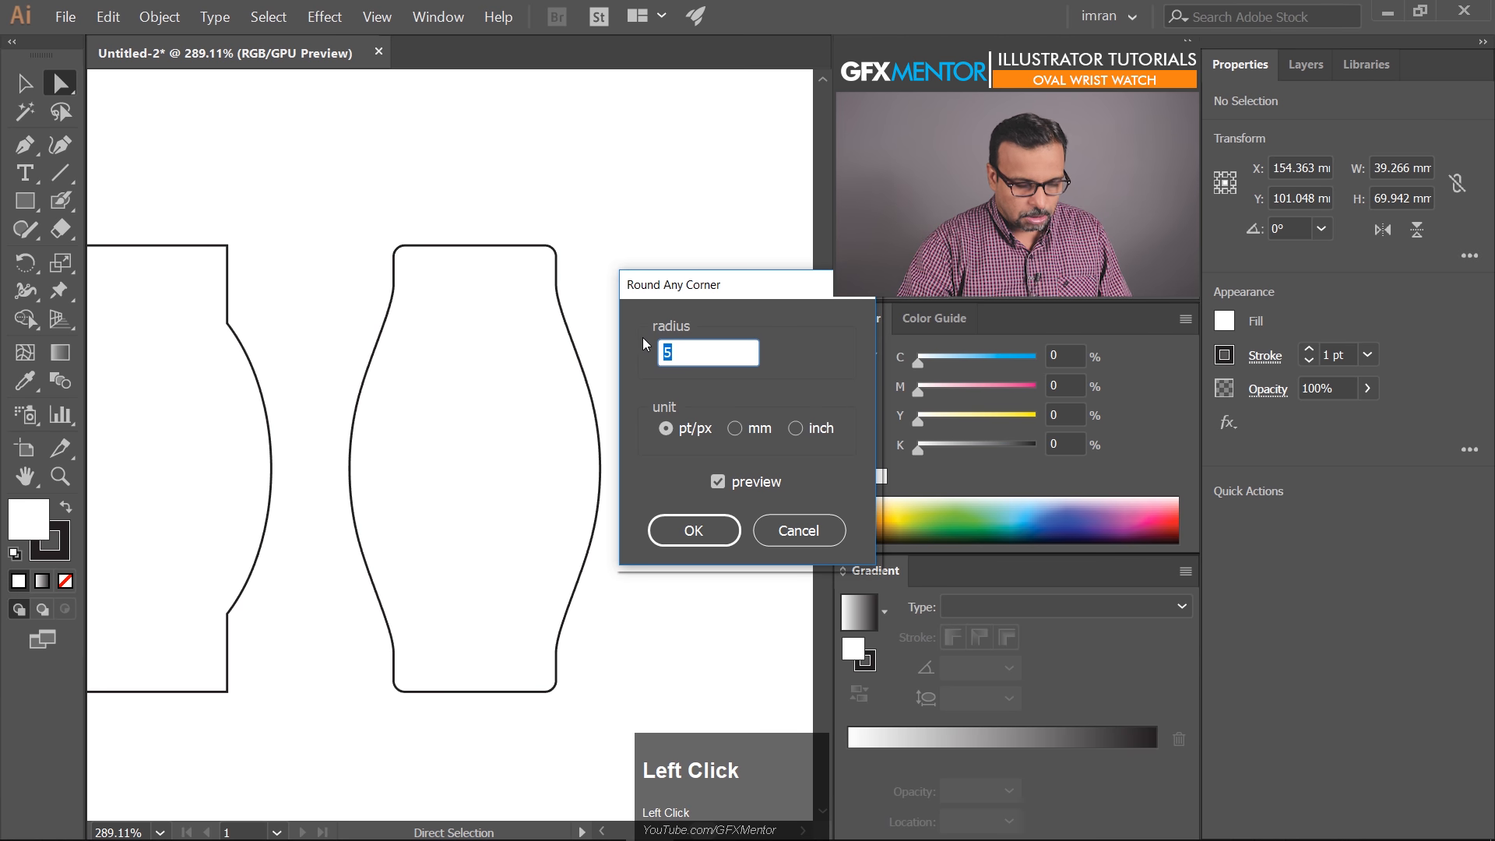
{"action": "type", "text": "2"}
{"action": "left_click", "coordinate": [717, 482]}
{"action": "left_click", "coordinate": [719, 483]}
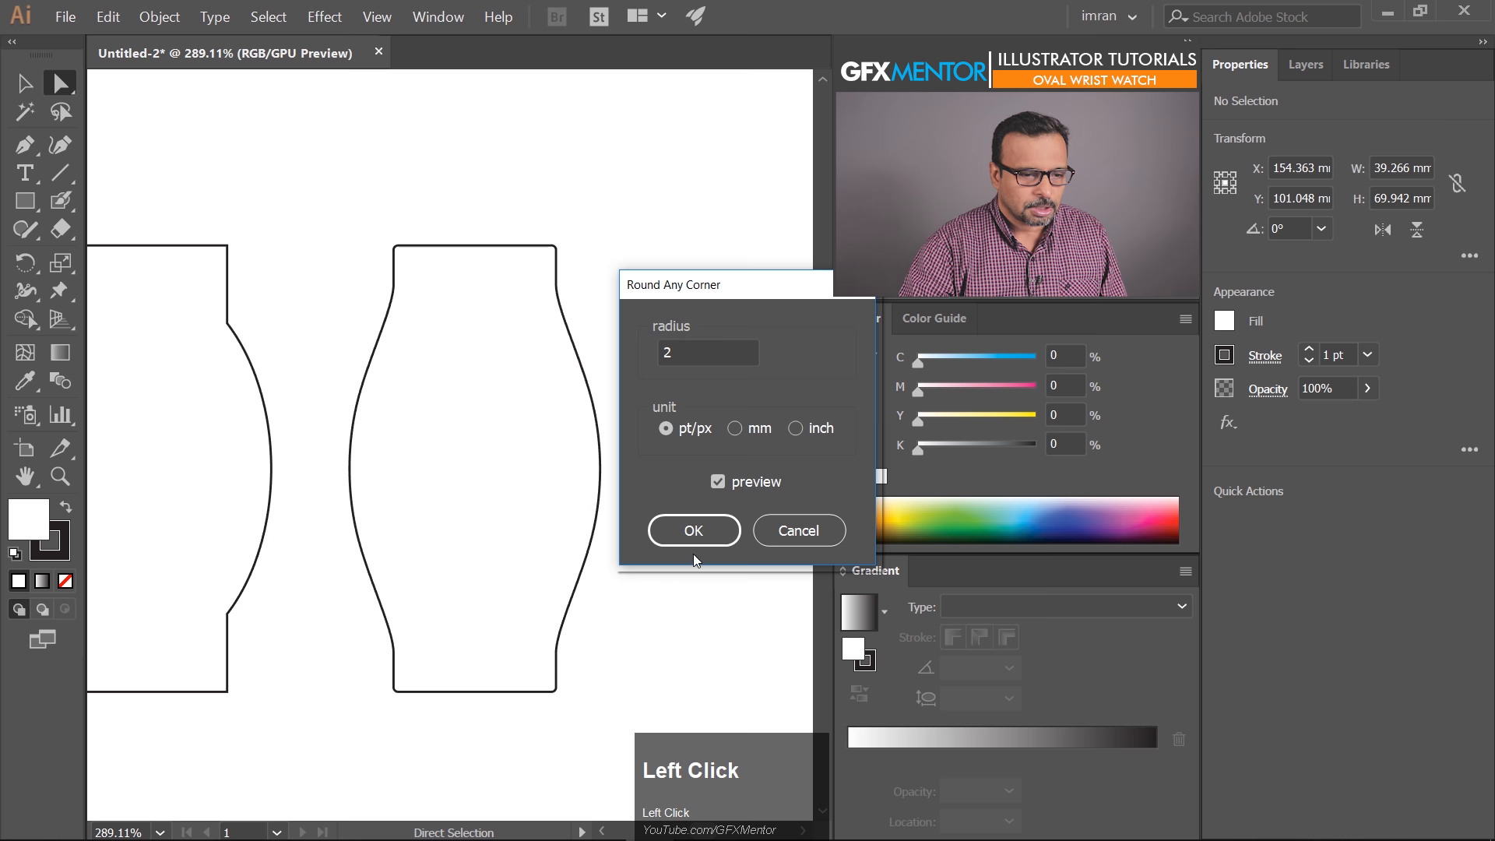
{"action": "left_click", "coordinate": [687, 529]}
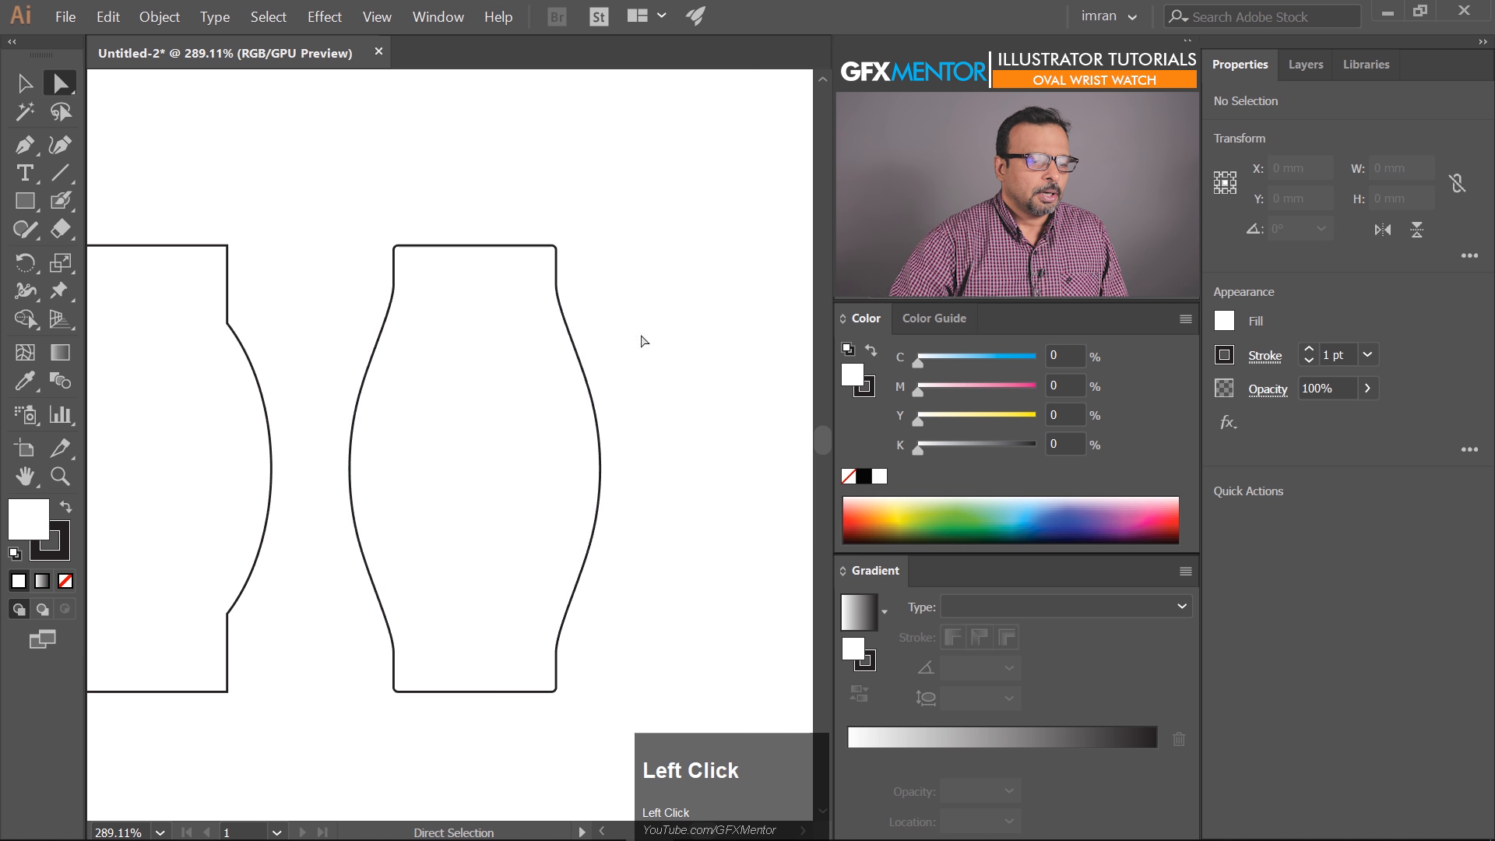
Place a copy of the spare upper-left ellipse centred on the rounded watch outline
{"action": "left_click_drag", "start_coordinate": [527, 333], "coordinate": [577, 311]}
{"action": "left_click", "coordinate": [370, 284], "text": "ctrl"}
{"action": "left_click_drag", "start_coordinate": [369, 284], "coordinate": [354, 424]}
{"action": "left_click_drag", "start_coordinate": [246, 312], "coordinate": [590, 460]}
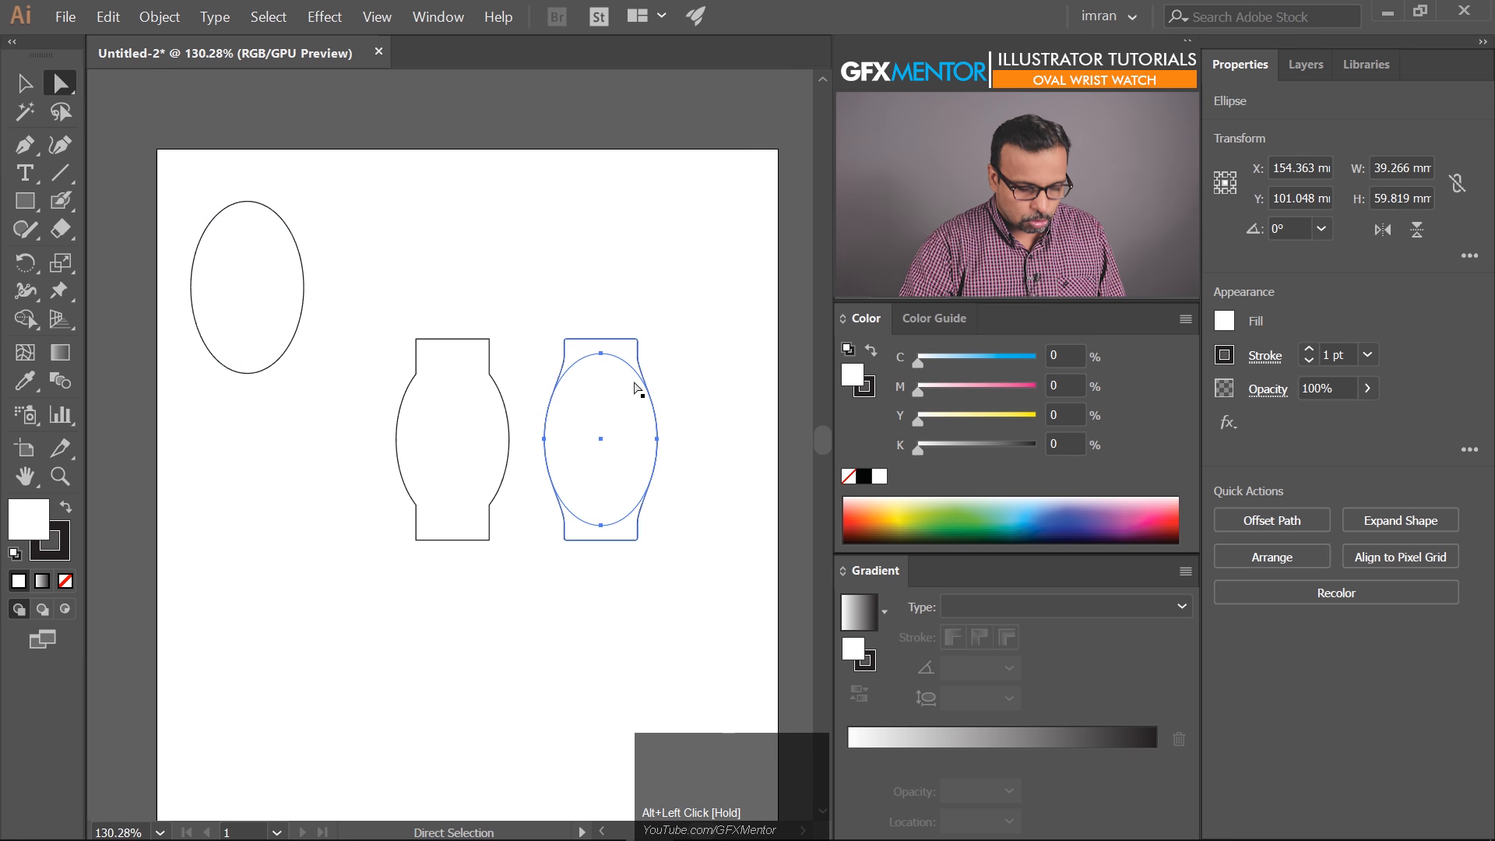
{"action": "key", "text": "v"}
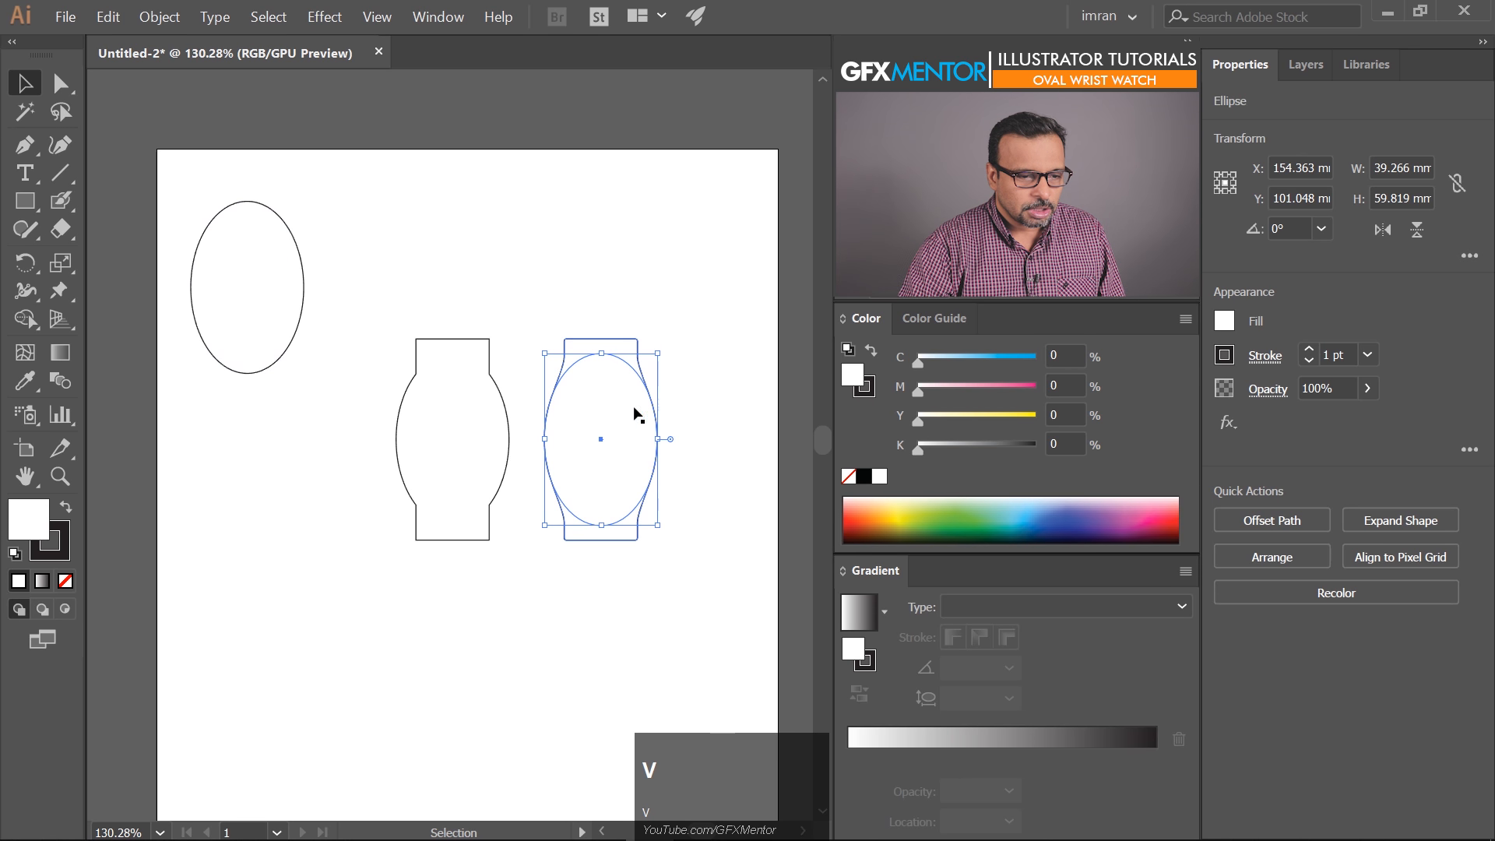
Bring the ellipse copy to the front of the rounded watch outline and reselect it
{"action": "right_click", "coordinate": [591, 421]}
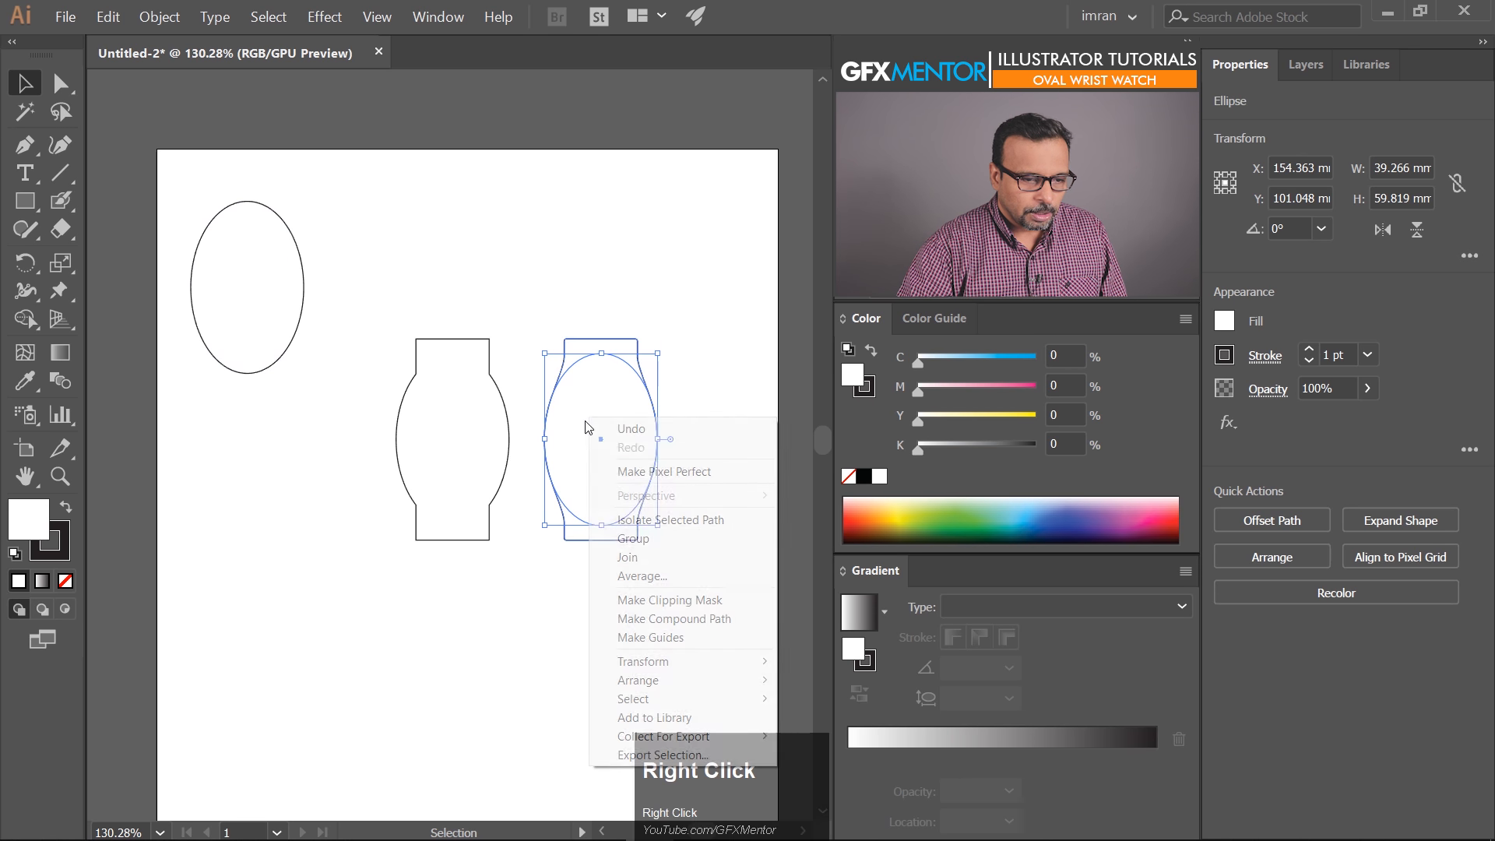
{"action": "mouse_move", "coordinate": [752, 682]}
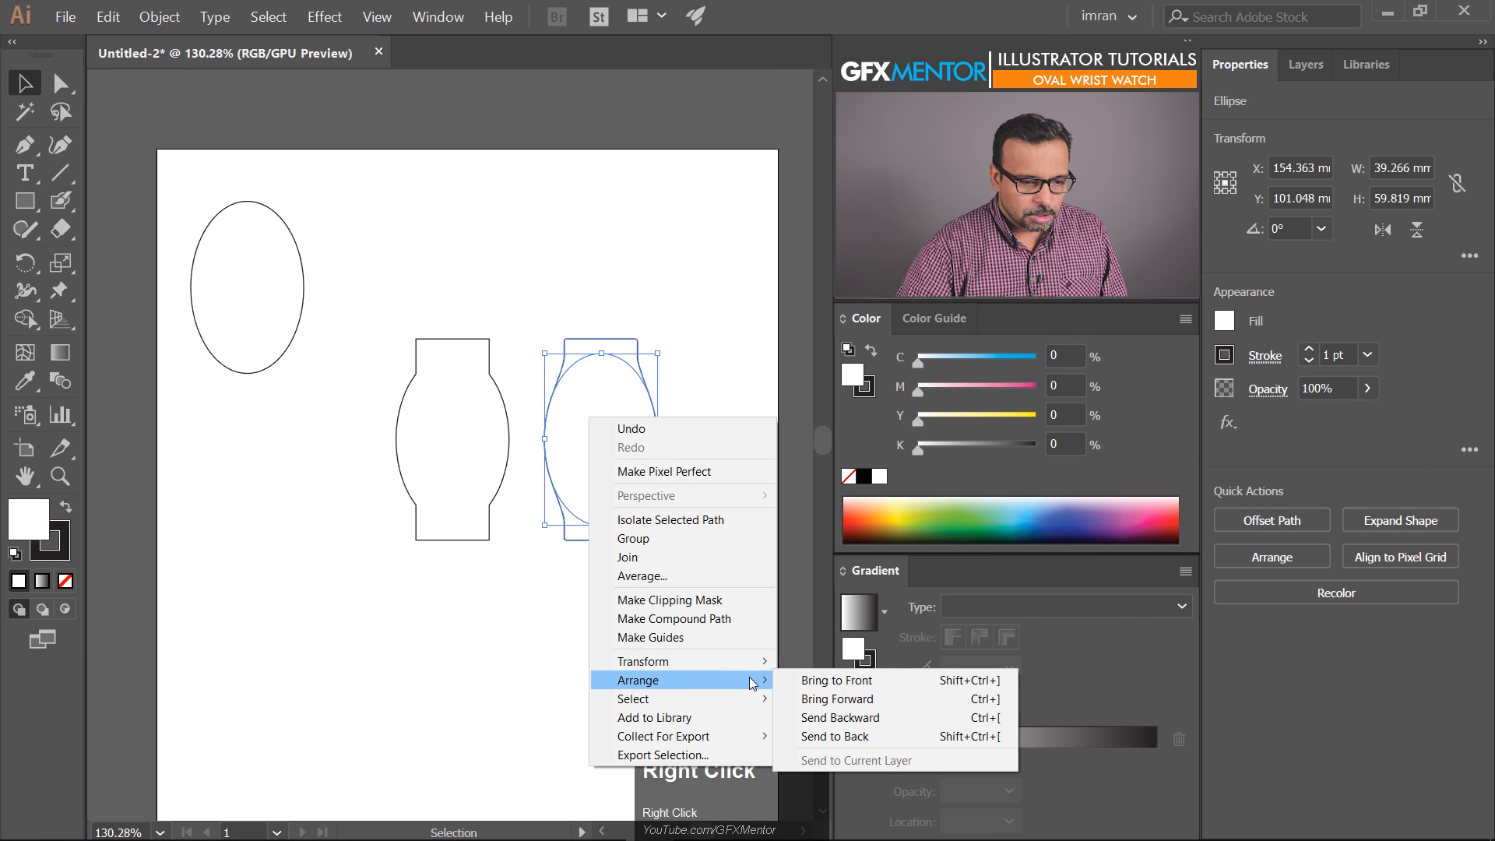
{"action": "left_click", "coordinate": [833, 682]}
{"action": "left_click", "coordinate": [678, 364]}
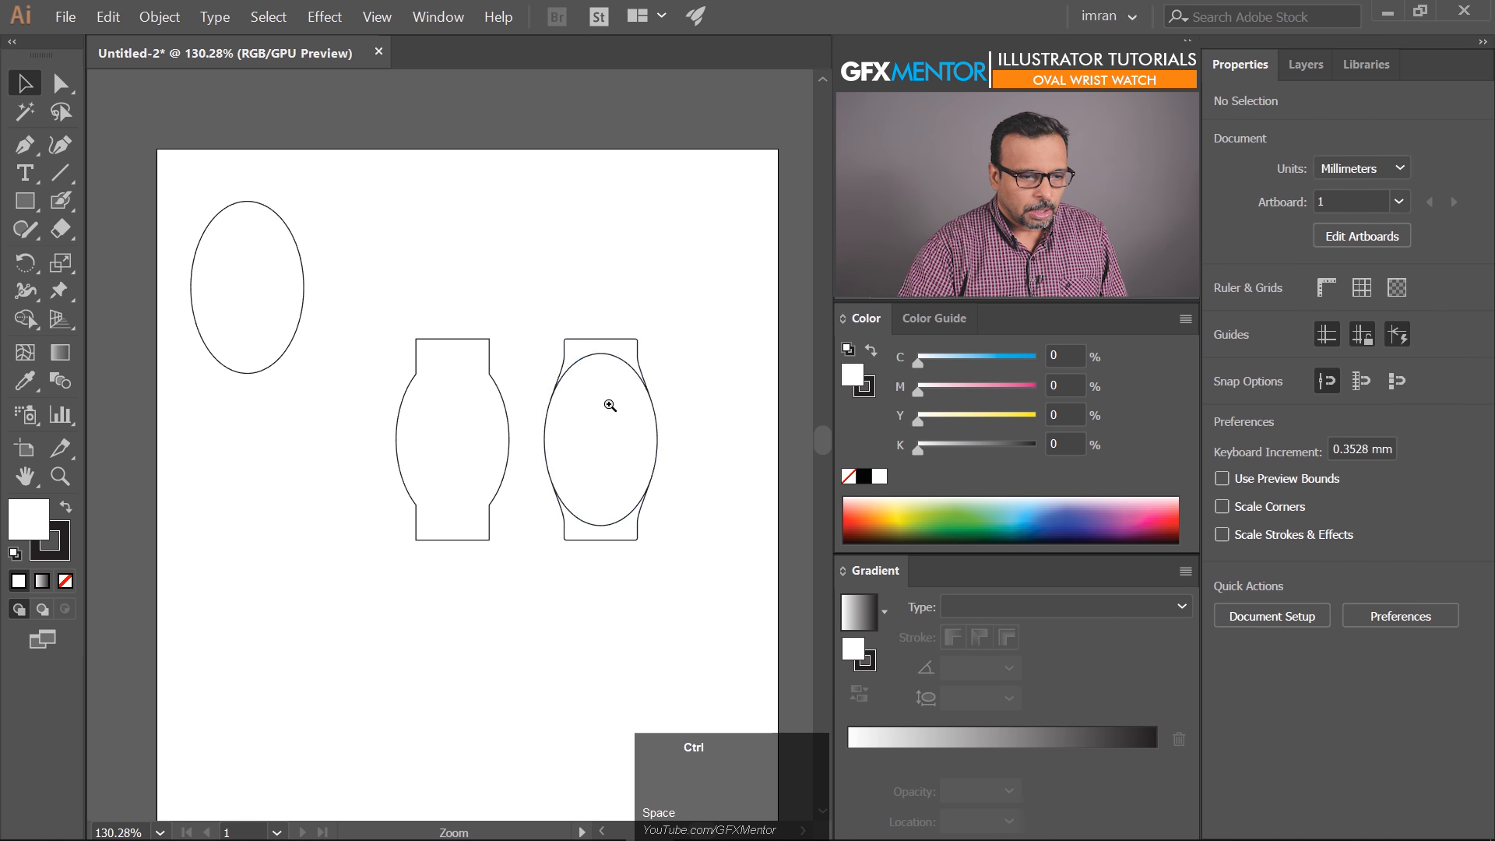
{"action": "left_click", "coordinate": [607, 397], "text": "ctrl"}
{"action": "left_click_drag", "start_coordinate": [691, 358], "coordinate": [566, 407]}
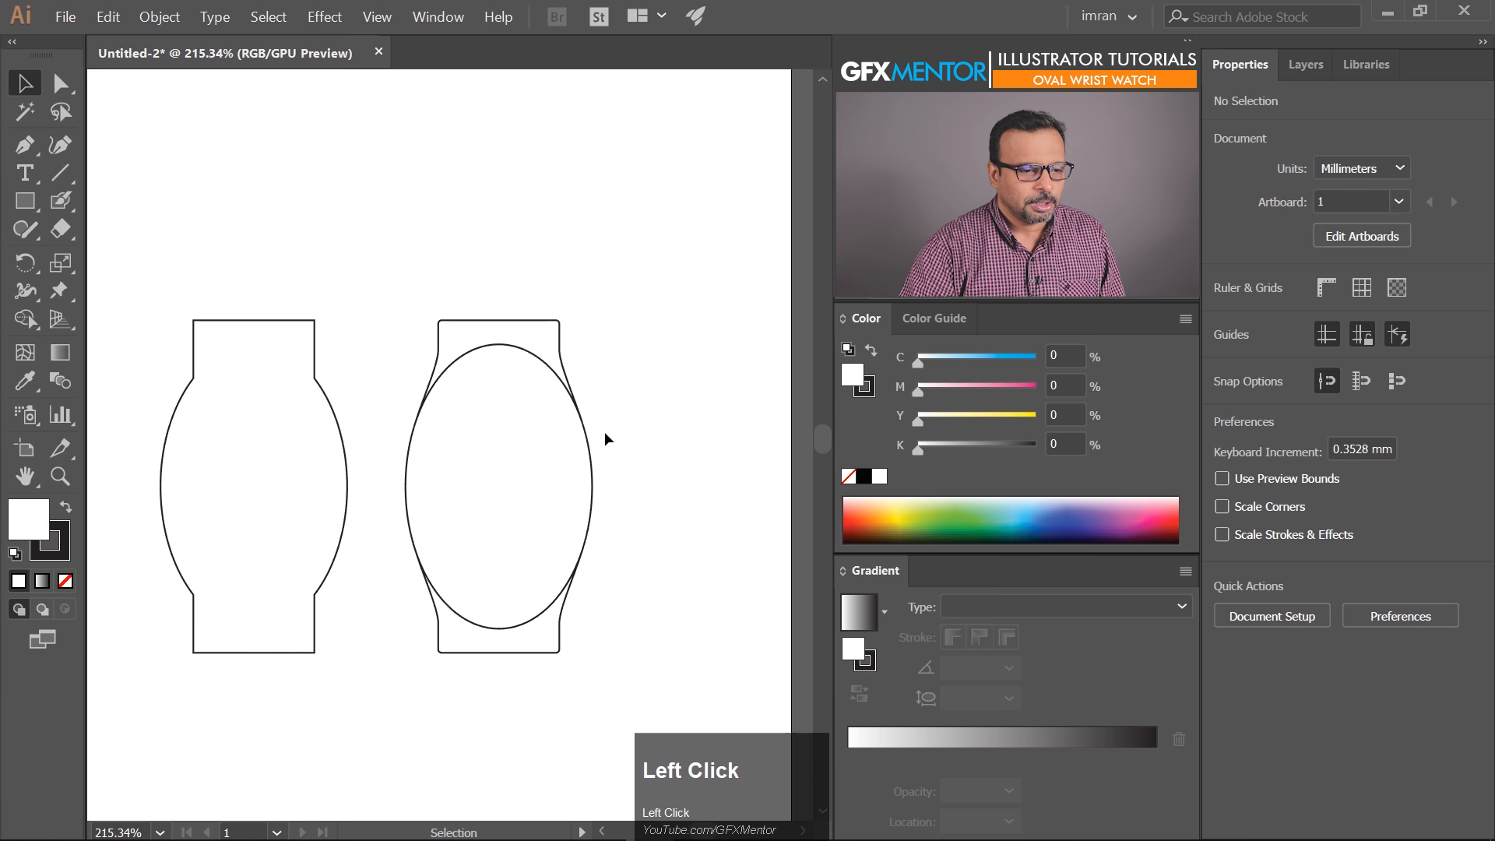
{"action": "left_click", "coordinate": [569, 392]}
{"action": "left_click_drag", "start_coordinate": [592, 344], "coordinate": [582, 353]}
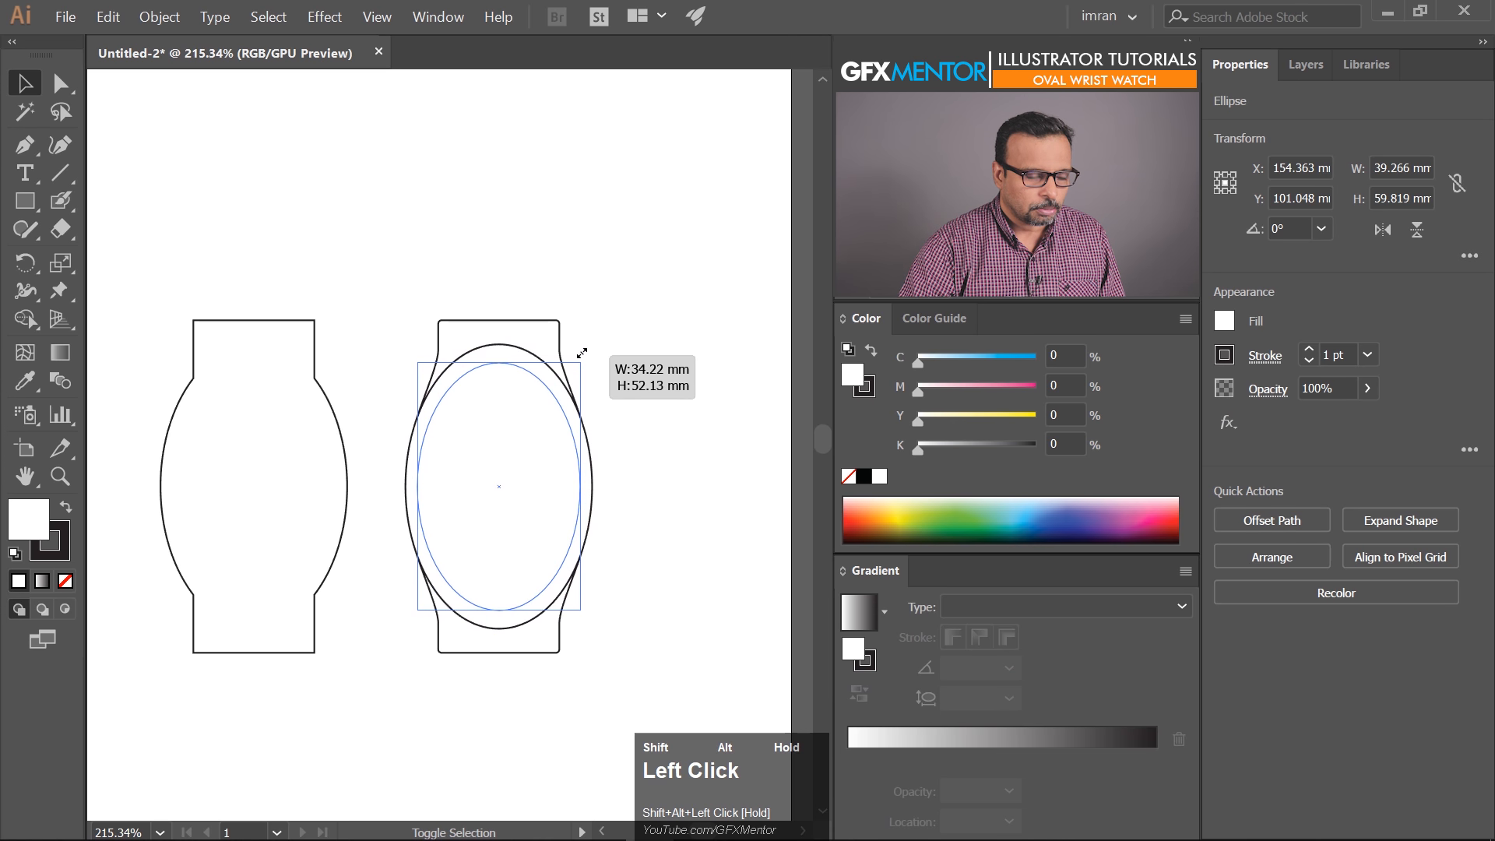
{"action": "left_click_drag", "start_coordinate": [582, 353], "coordinate": [579, 365]}
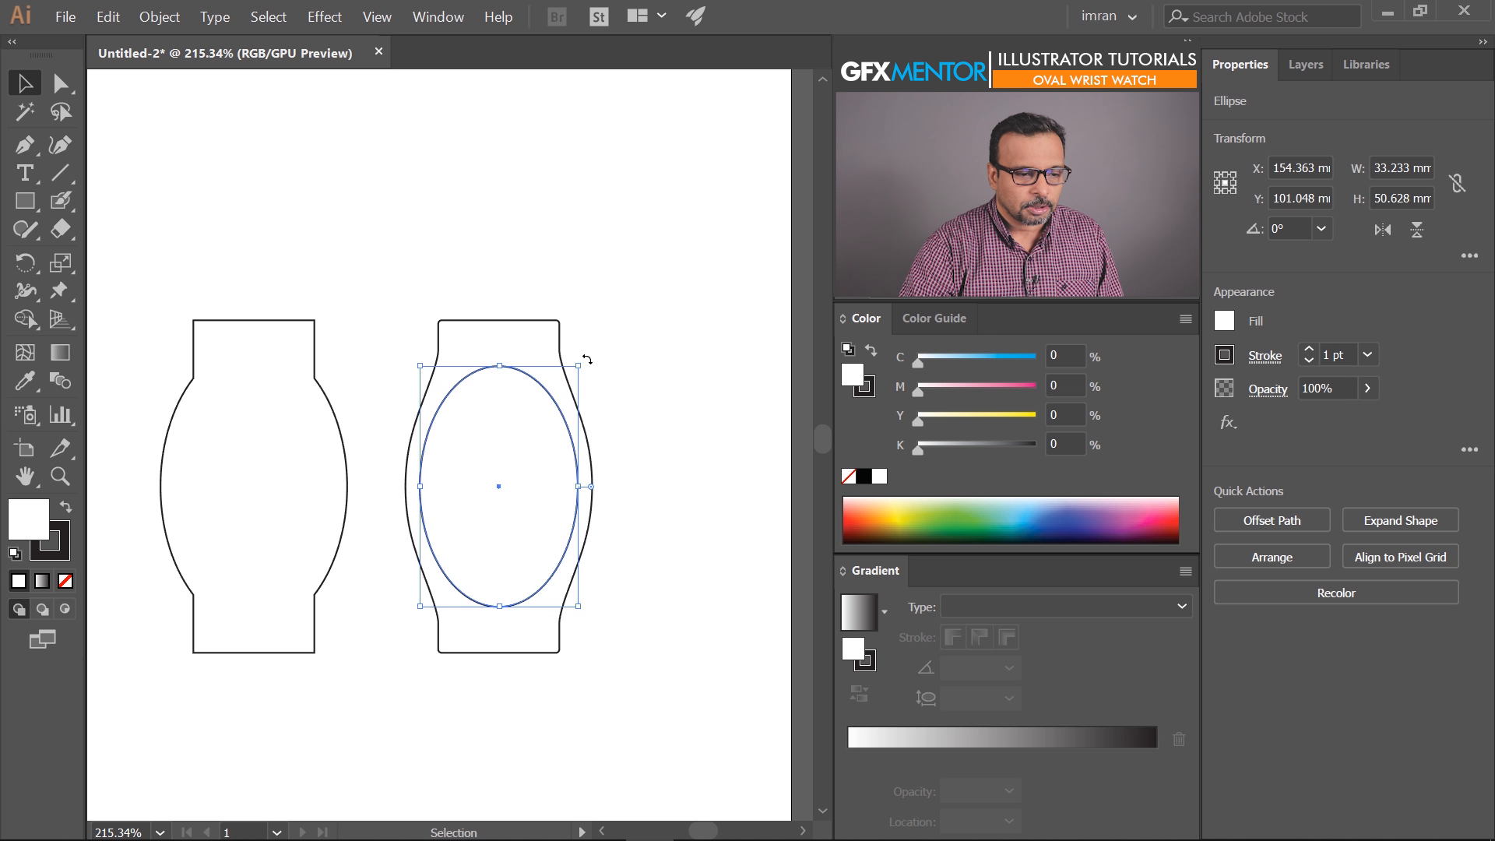
{"action": "key", "text": "ctrl+z"}
{"action": "left_click_drag", "start_coordinate": [593, 343], "coordinate": [566, 366]}
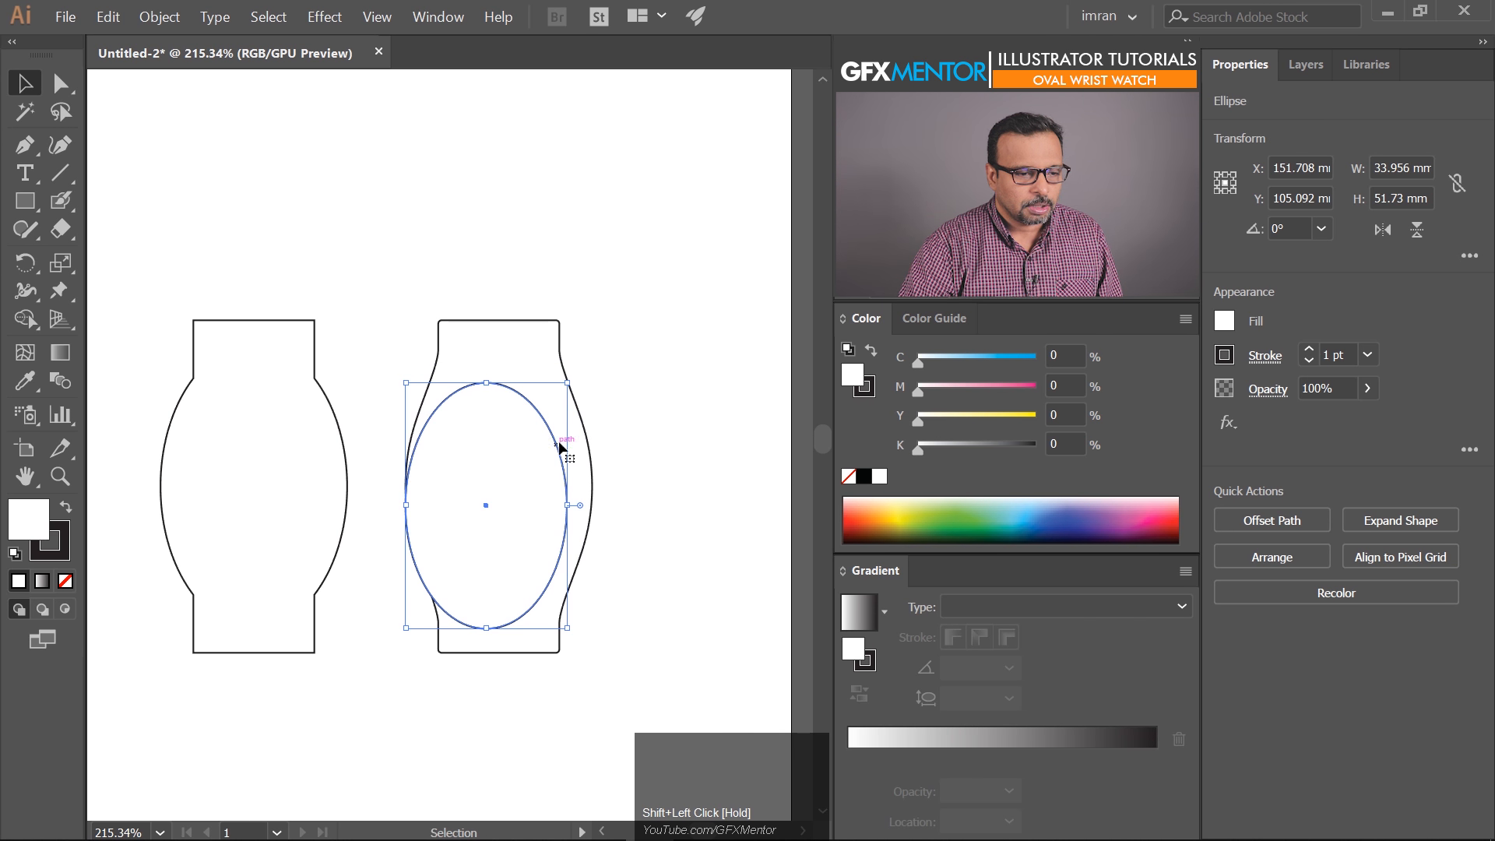
{"action": "key", "text": "ctrl+z"}
{"action": "key", "text": "shift"}
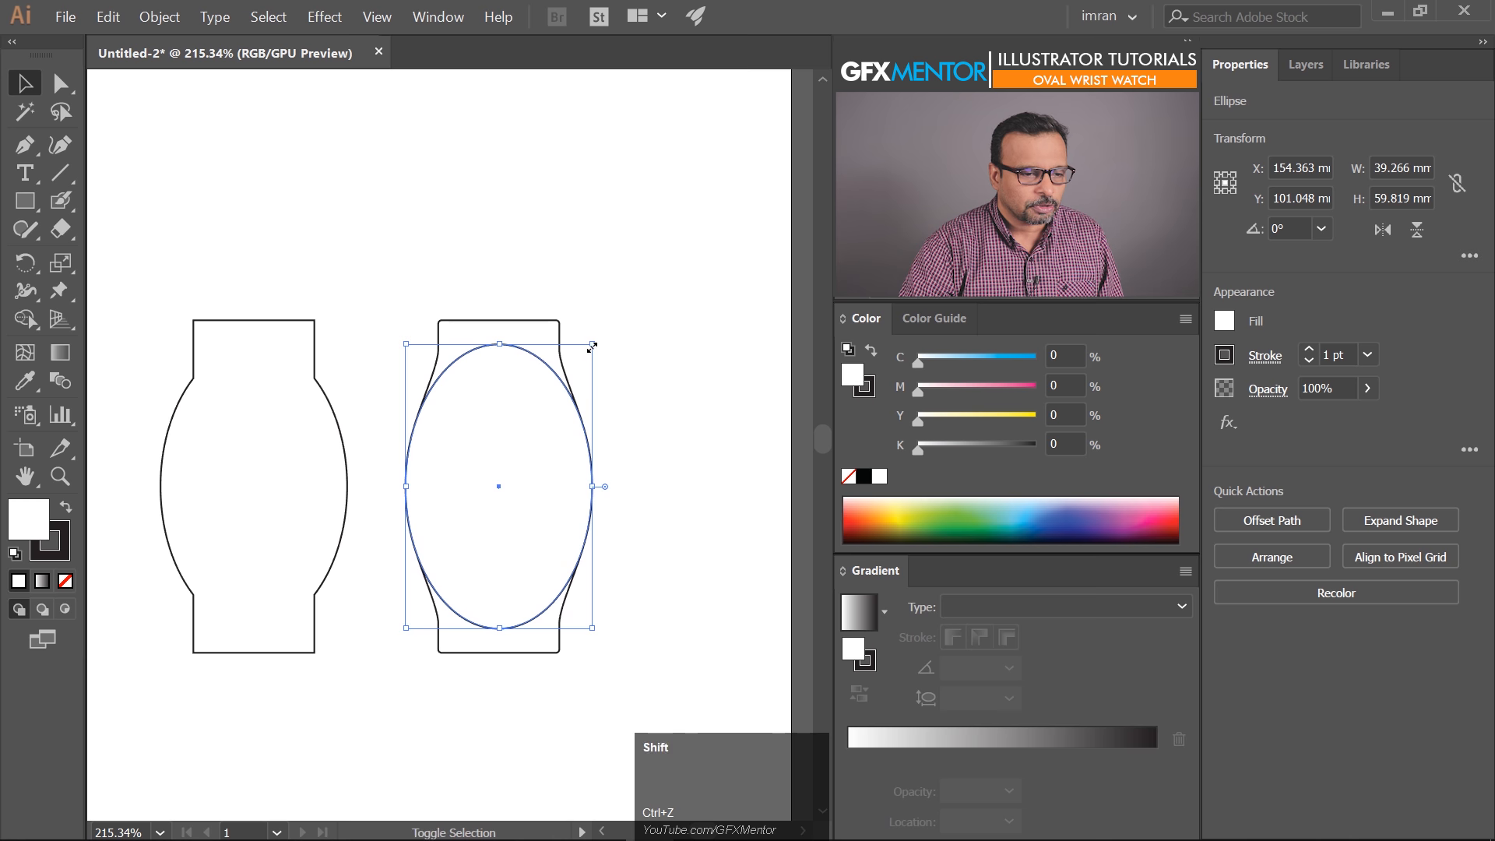
Scale the ellipse on the rounded watch outline proportionally about its centre to about 32 × 49 mm and deselect it
{"action": "left_click_drag", "start_coordinate": [593, 343], "coordinate": [576, 369]}
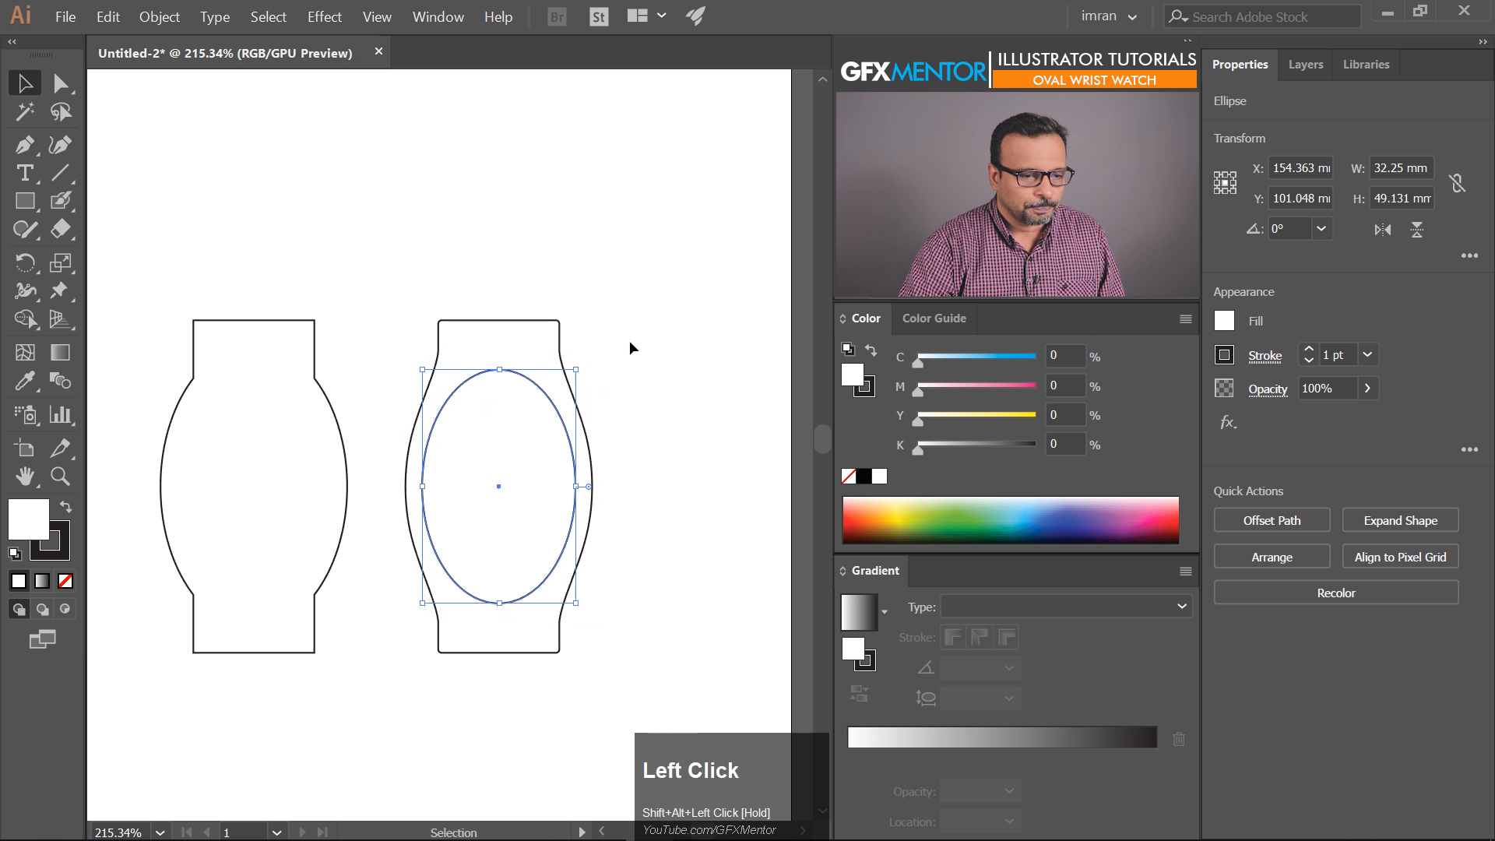
{"action": "left_click", "coordinate": [660, 486]}
{"action": "key", "text": "space"}
{"action": "left_click_drag", "start_coordinate": [649, 492], "coordinate": [662, 389]}
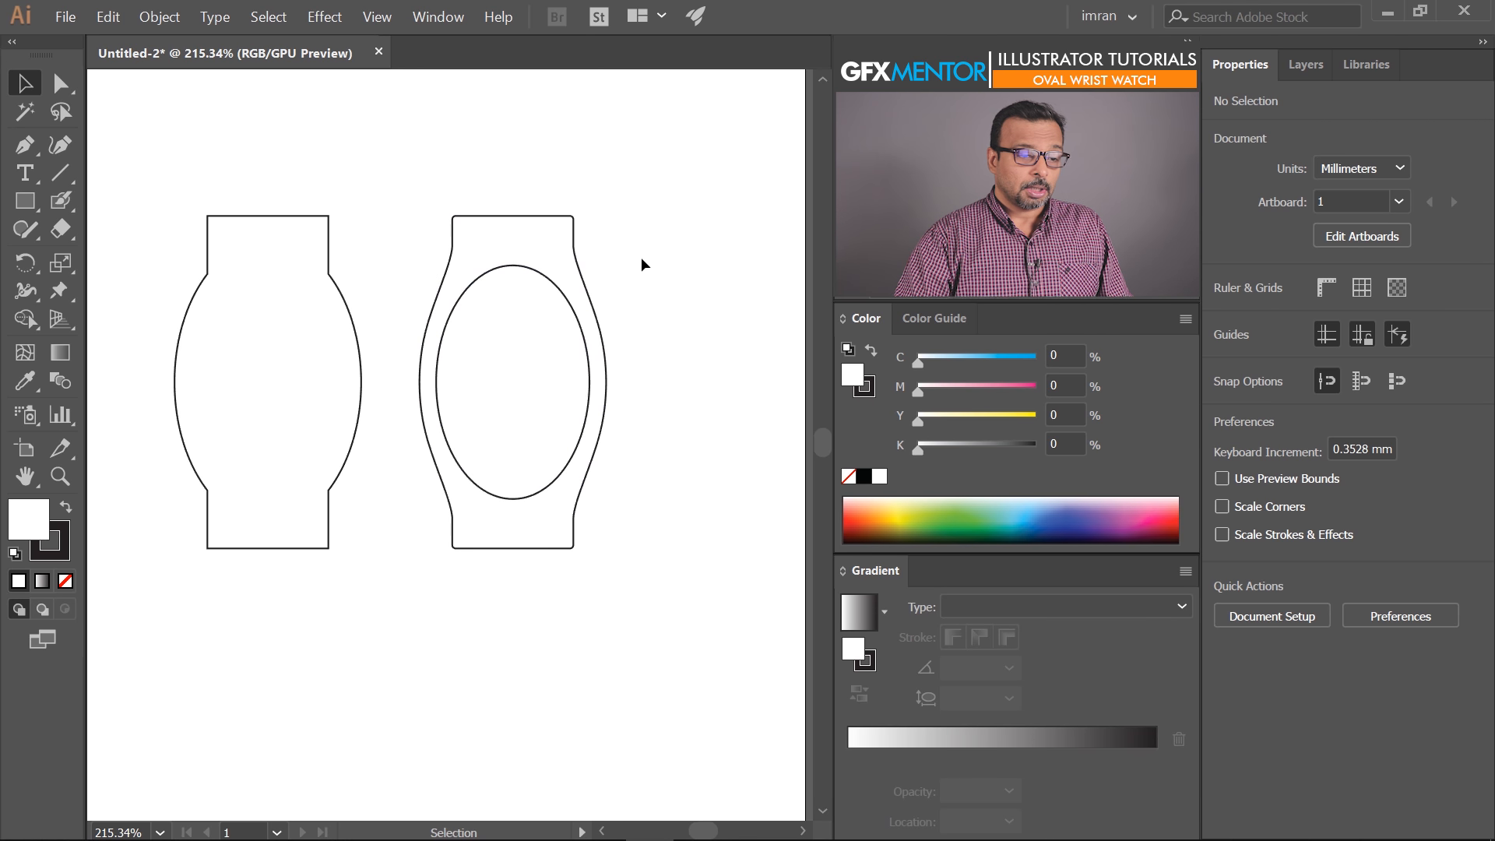
{"action": "left_click", "coordinate": [598, 196]}
{"action": "left_click", "coordinate": [545, 219]}
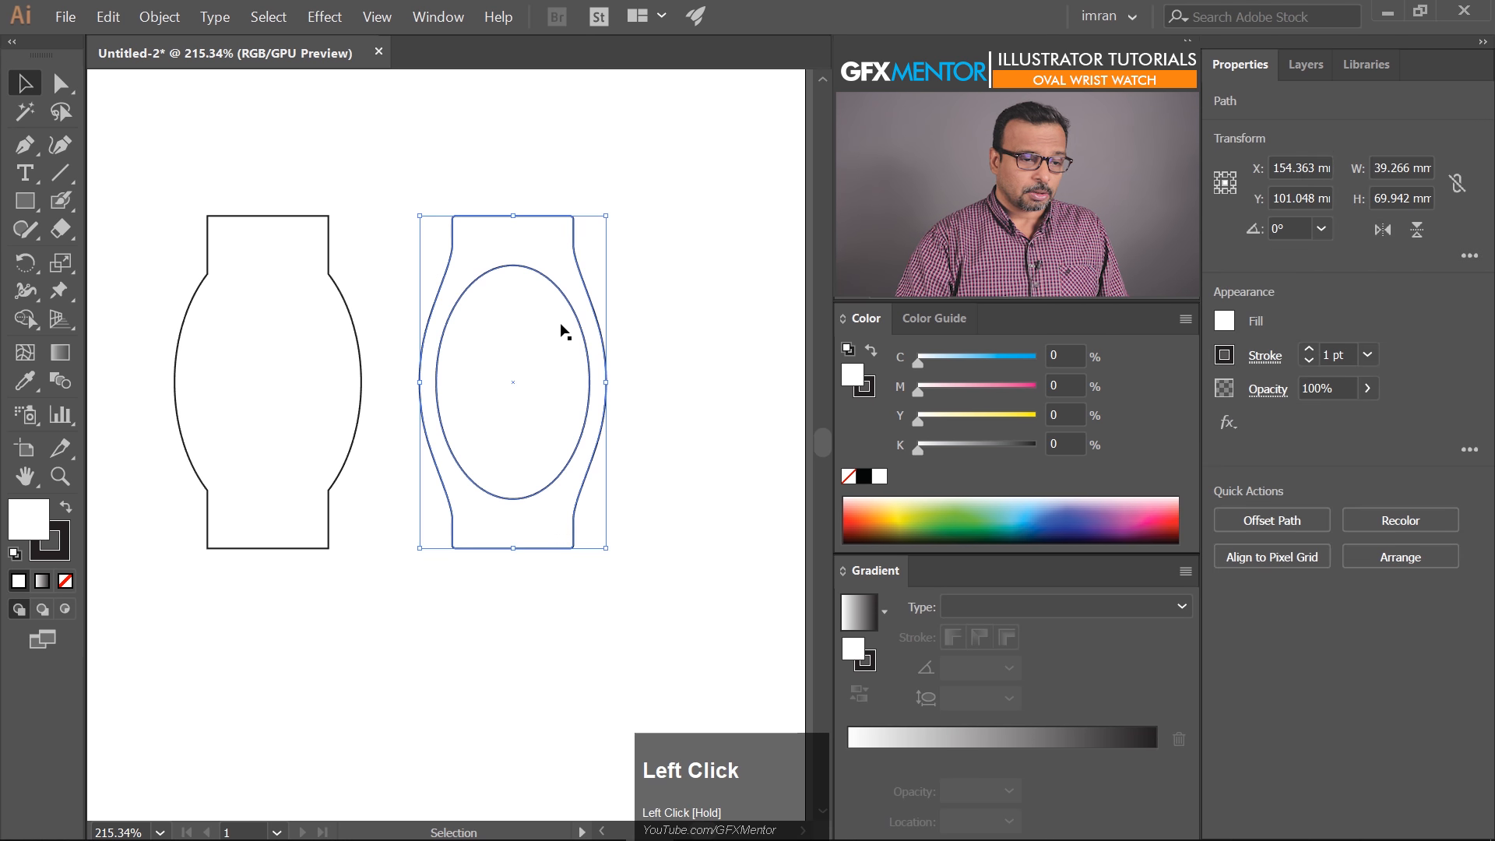
{"action": "left_click", "coordinate": [647, 267]}
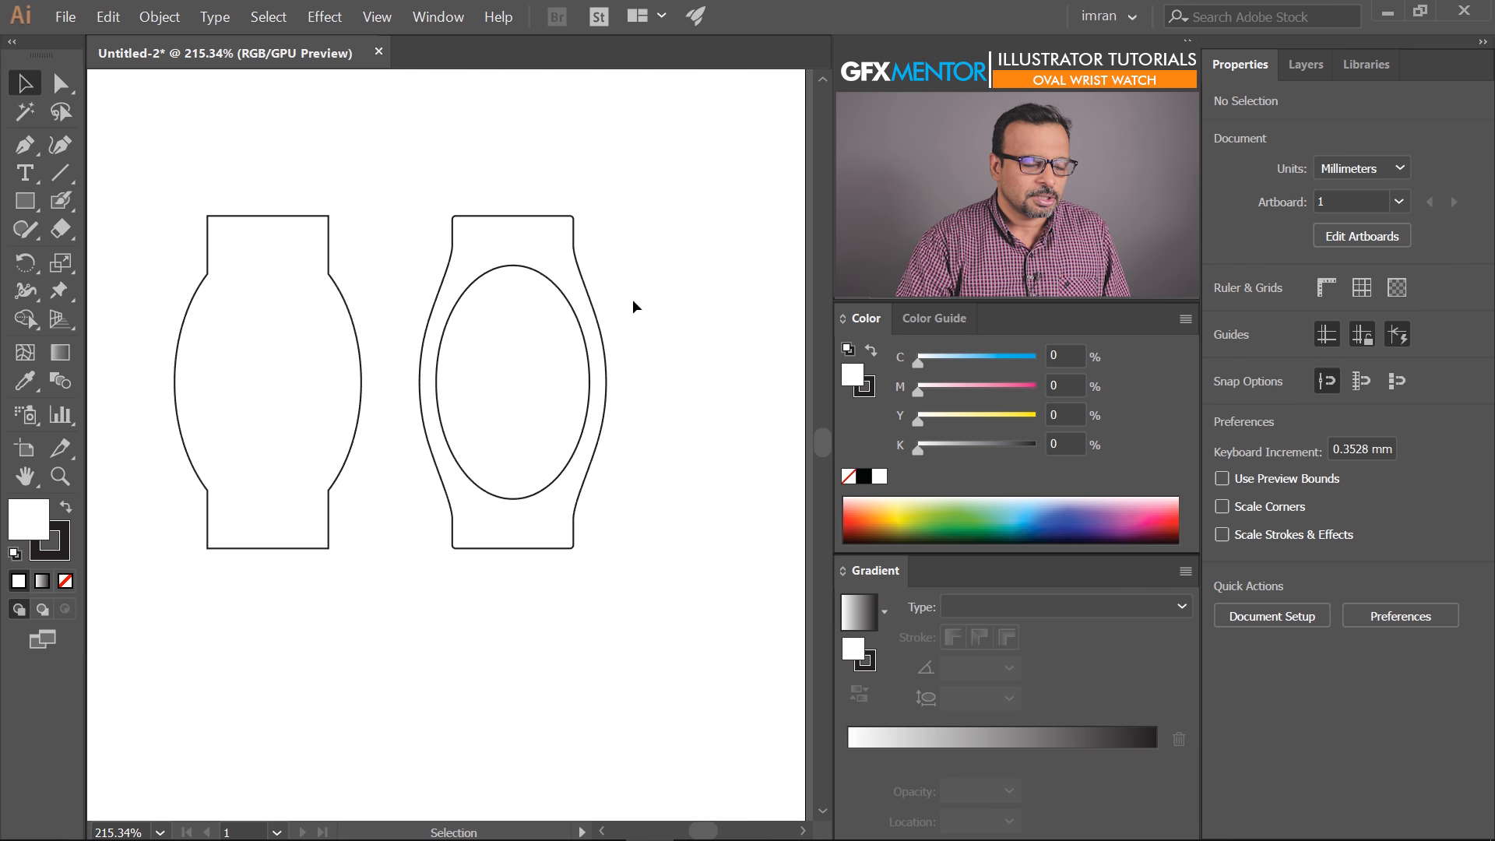
{"action": "left_click", "coordinate": [575, 312]}
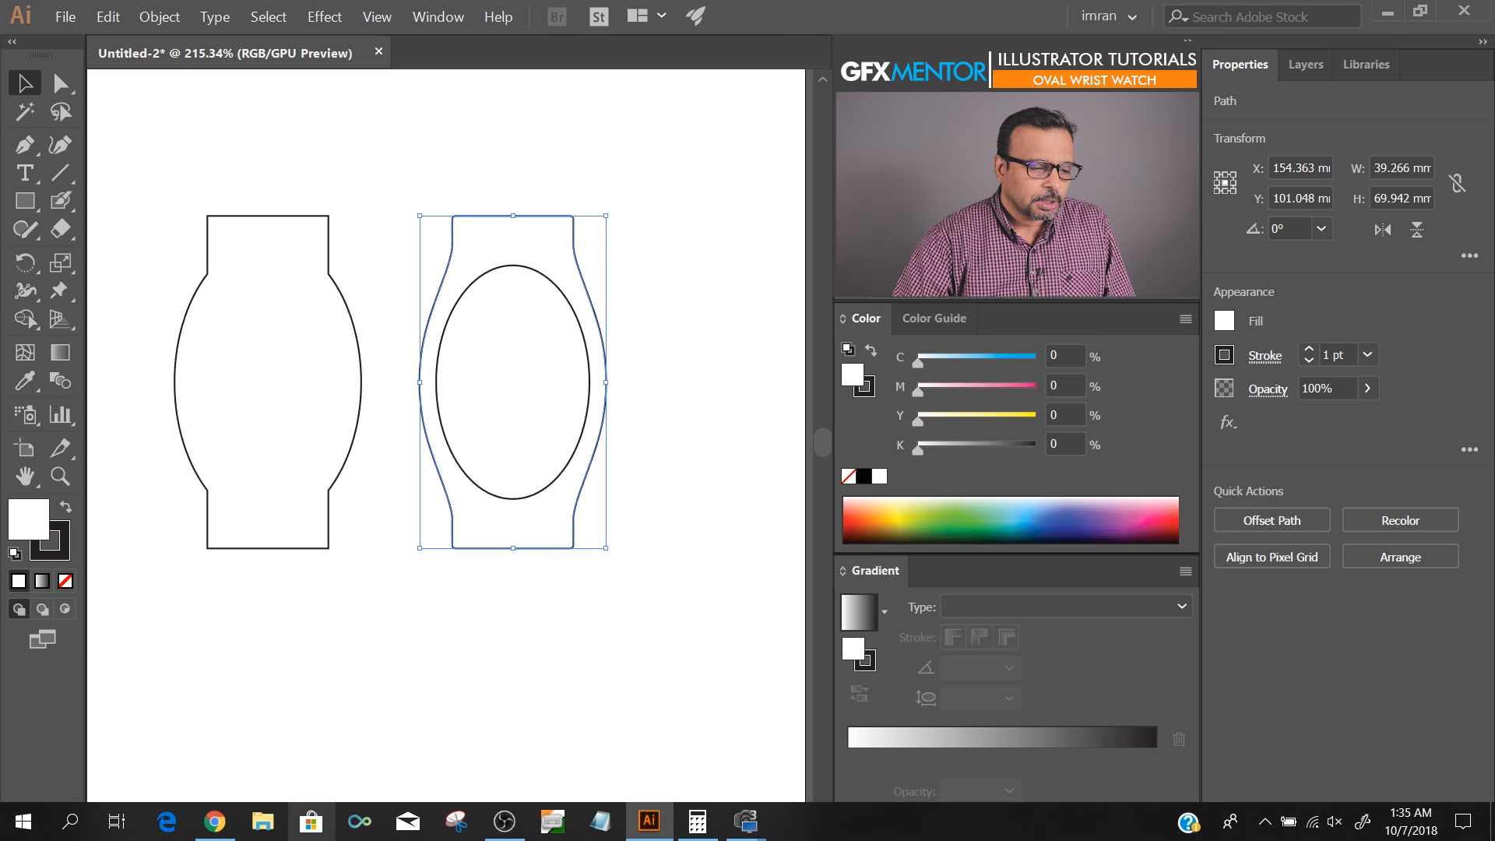
Switch to Chrome and copy the gold wrist watch photo
{"action": "left_click", "coordinate": [217, 820]}
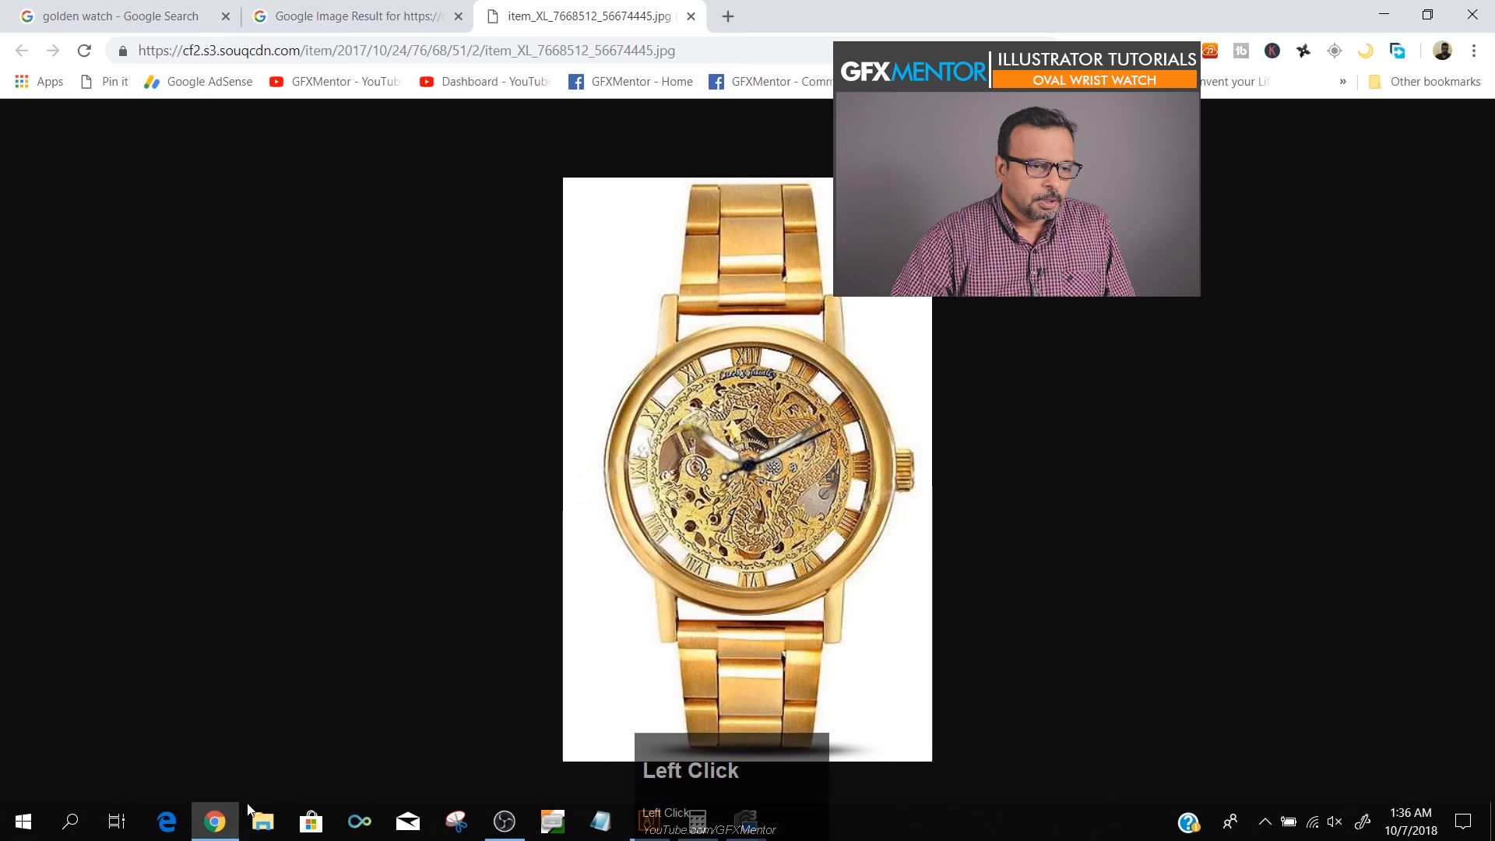
{"action": "right_click", "coordinate": [741, 316]}
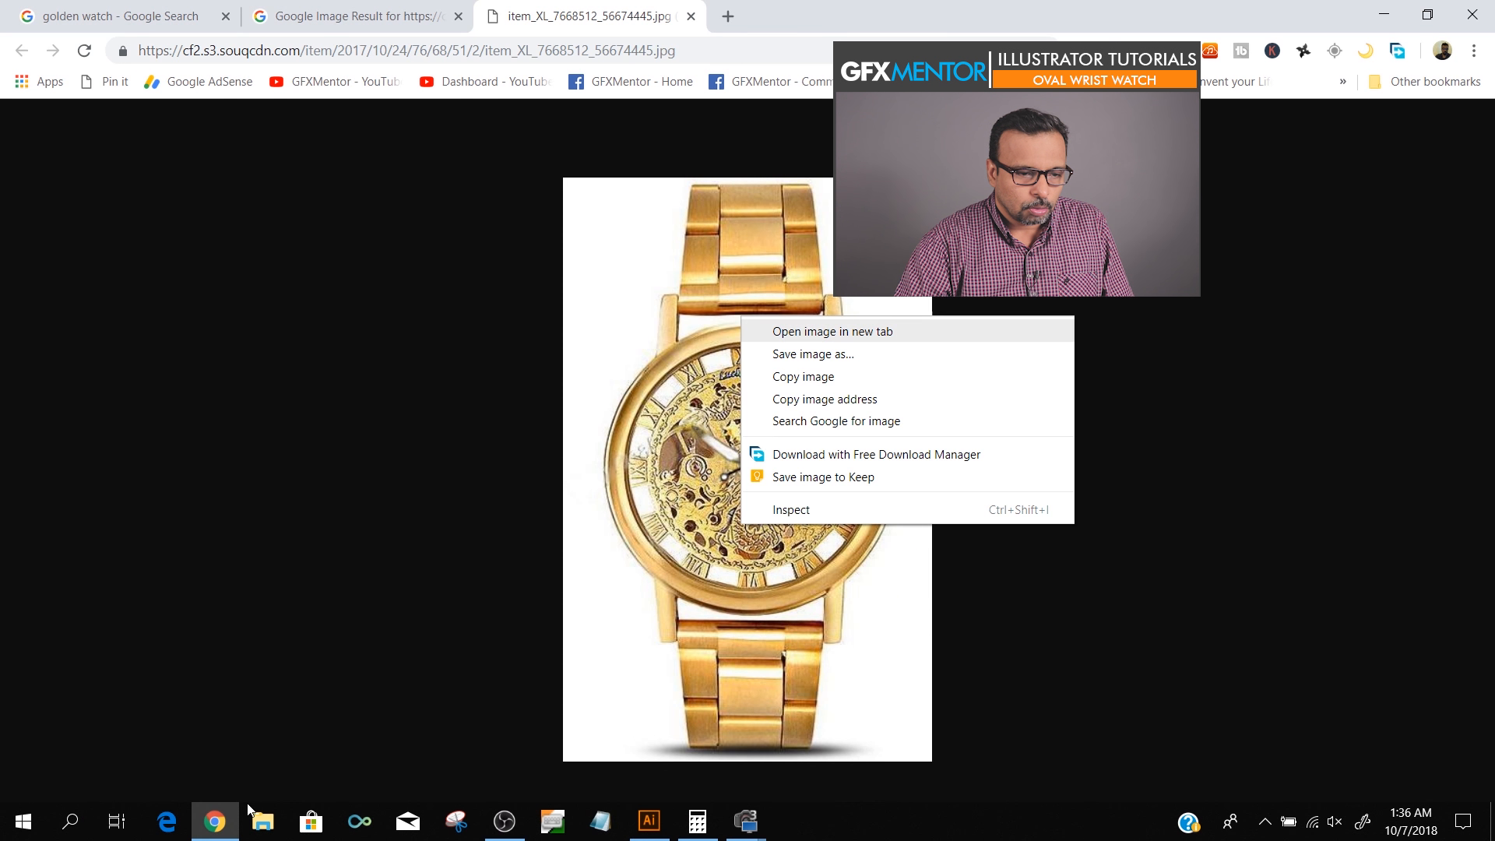
{"action": "left_click", "coordinate": [803, 377]}
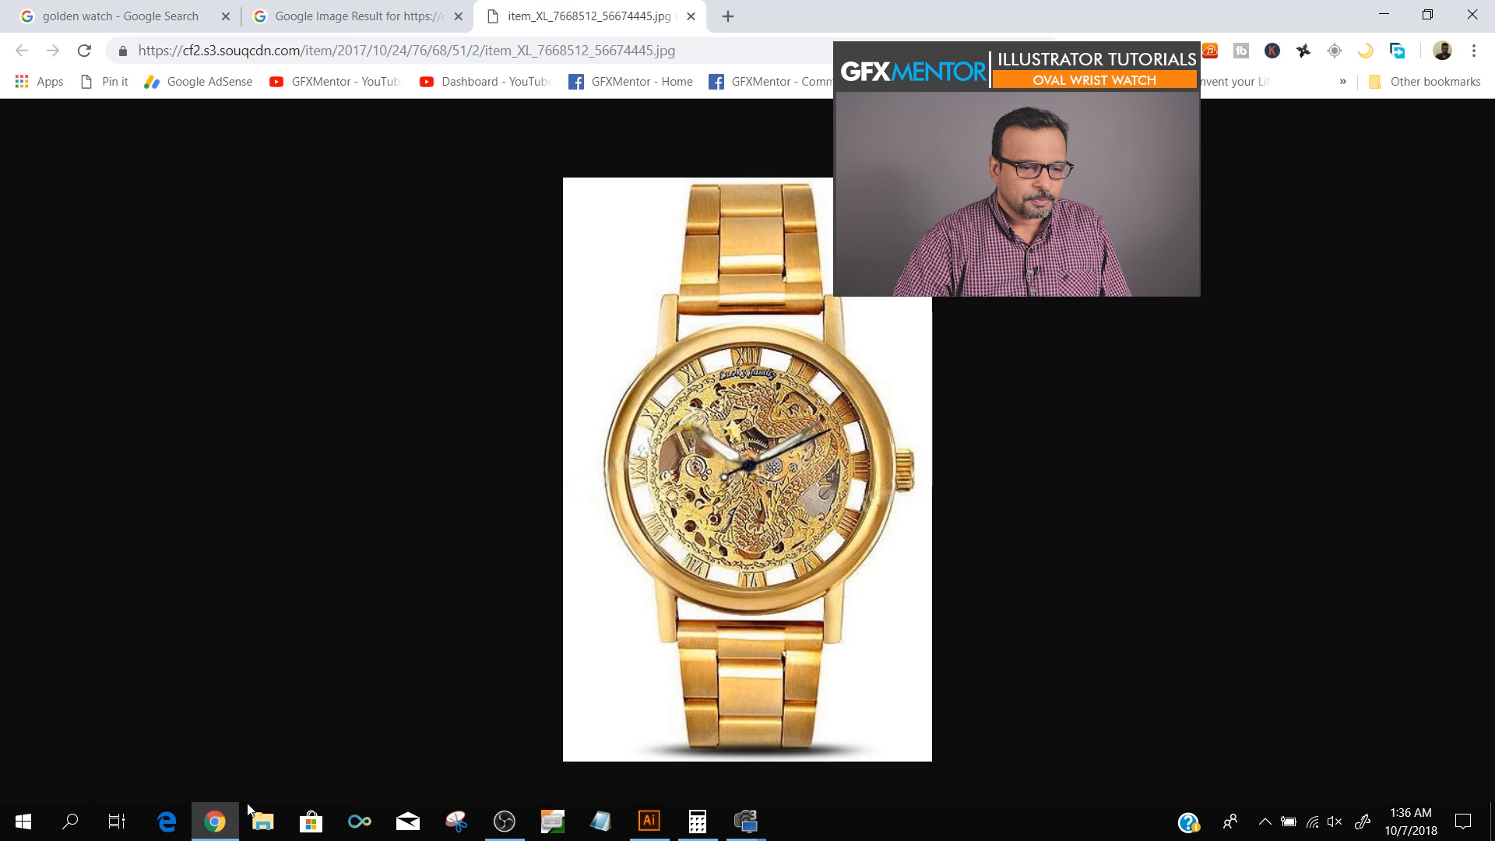
{"action": "right_click", "coordinate": [724, 347]}
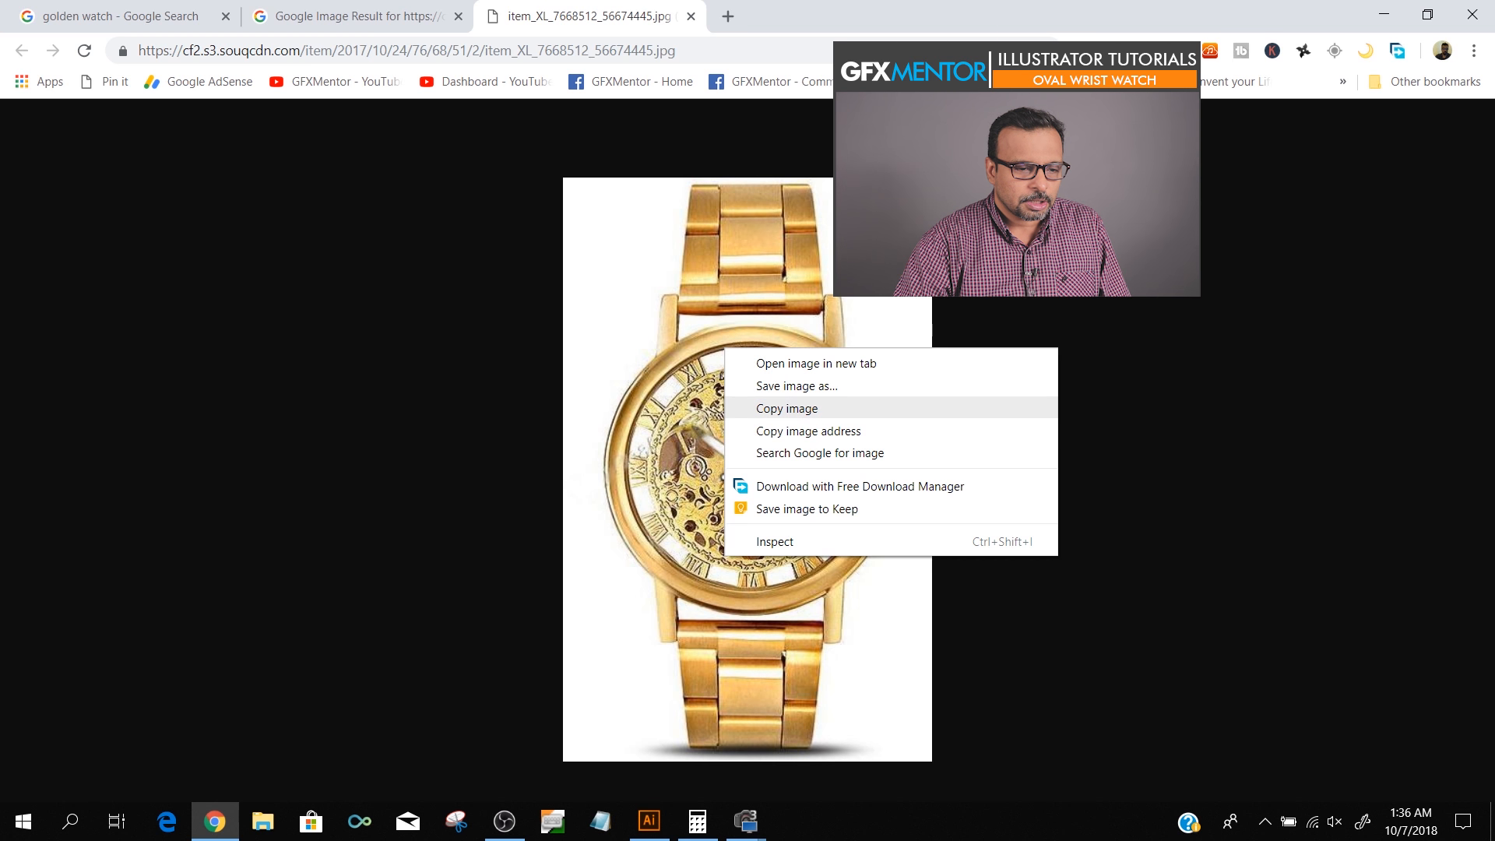
{"action": "left_click", "coordinate": [786, 408]}
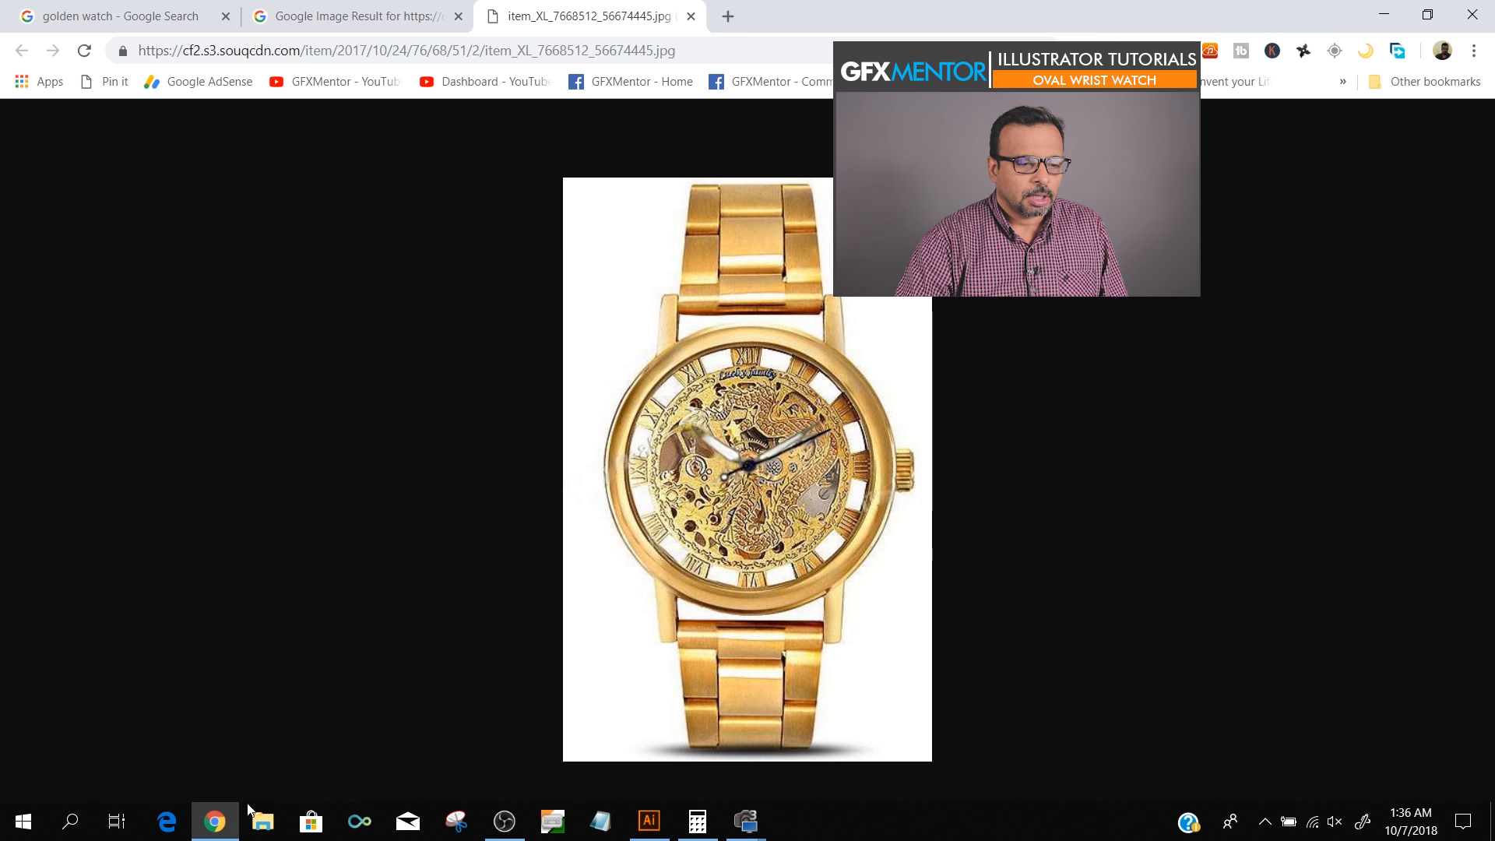
{"action": "right_click", "coordinate": [712, 306]}
{"action": "left_click", "coordinate": [779, 368]}
Switch back to Illustrator, paste the gold watch photo and place it over the artboard's lower-left corner
{"action": "key", "text": "alt+Tab"}
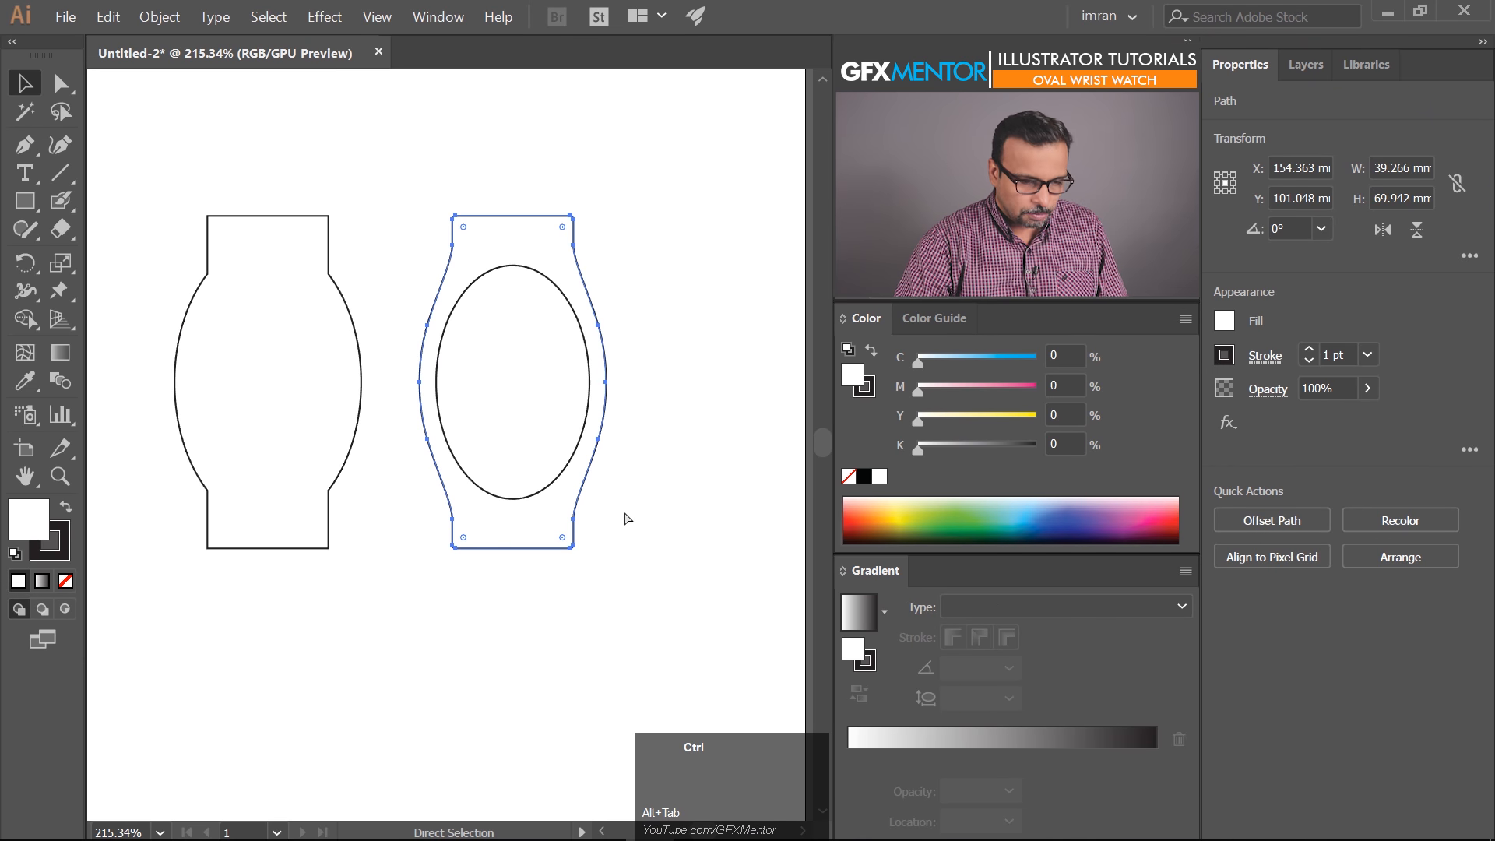
{"action": "key", "text": "ctrl+v"}
{"action": "left_click_drag", "start_coordinate": [601, 272], "coordinate": [299, 528]}
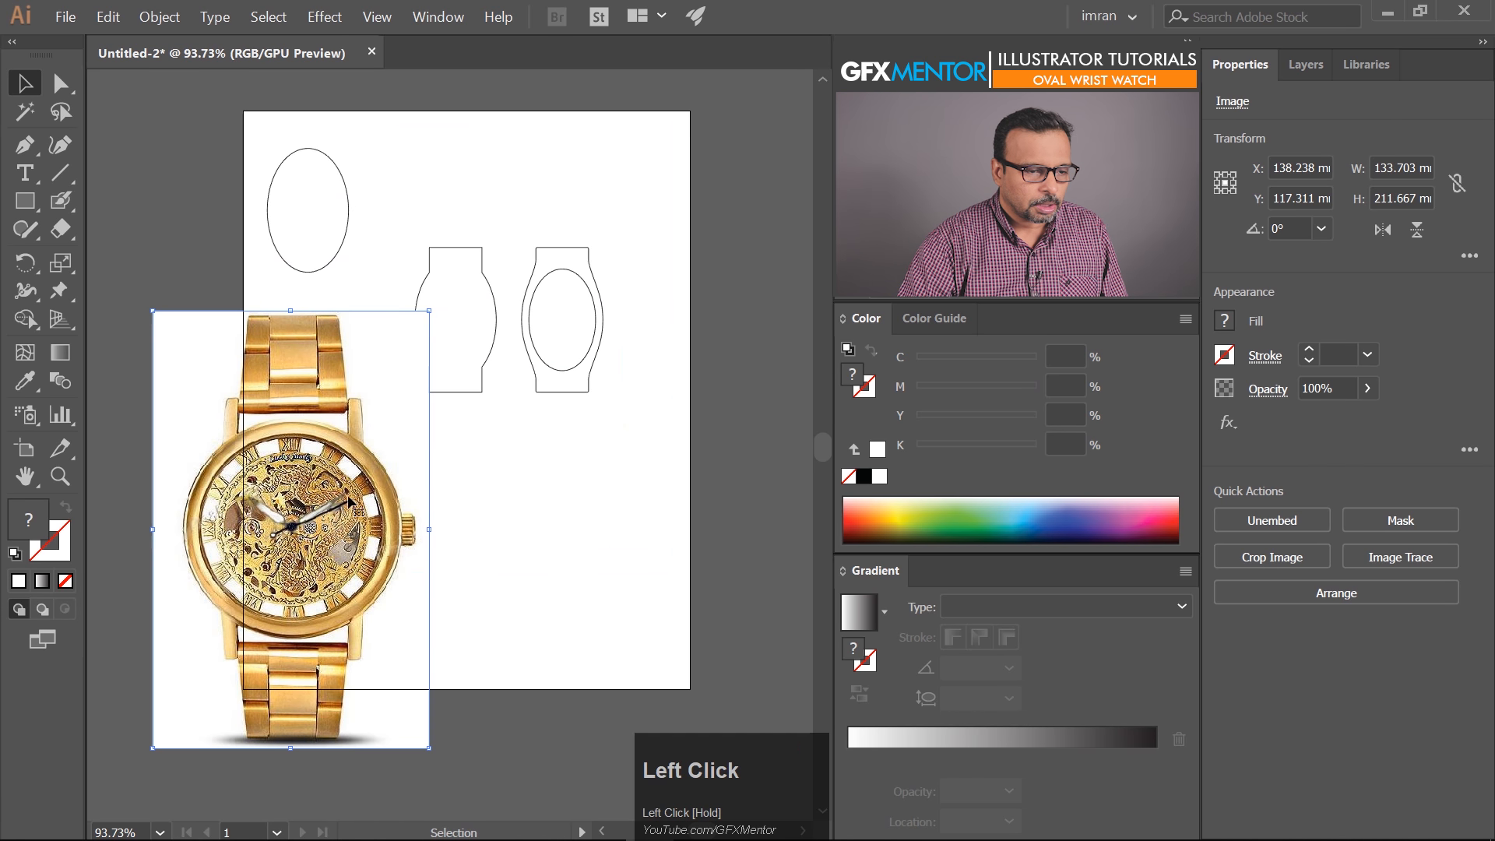
{"action": "left_click_drag", "start_coordinate": [364, 466], "coordinate": [408, 512]}
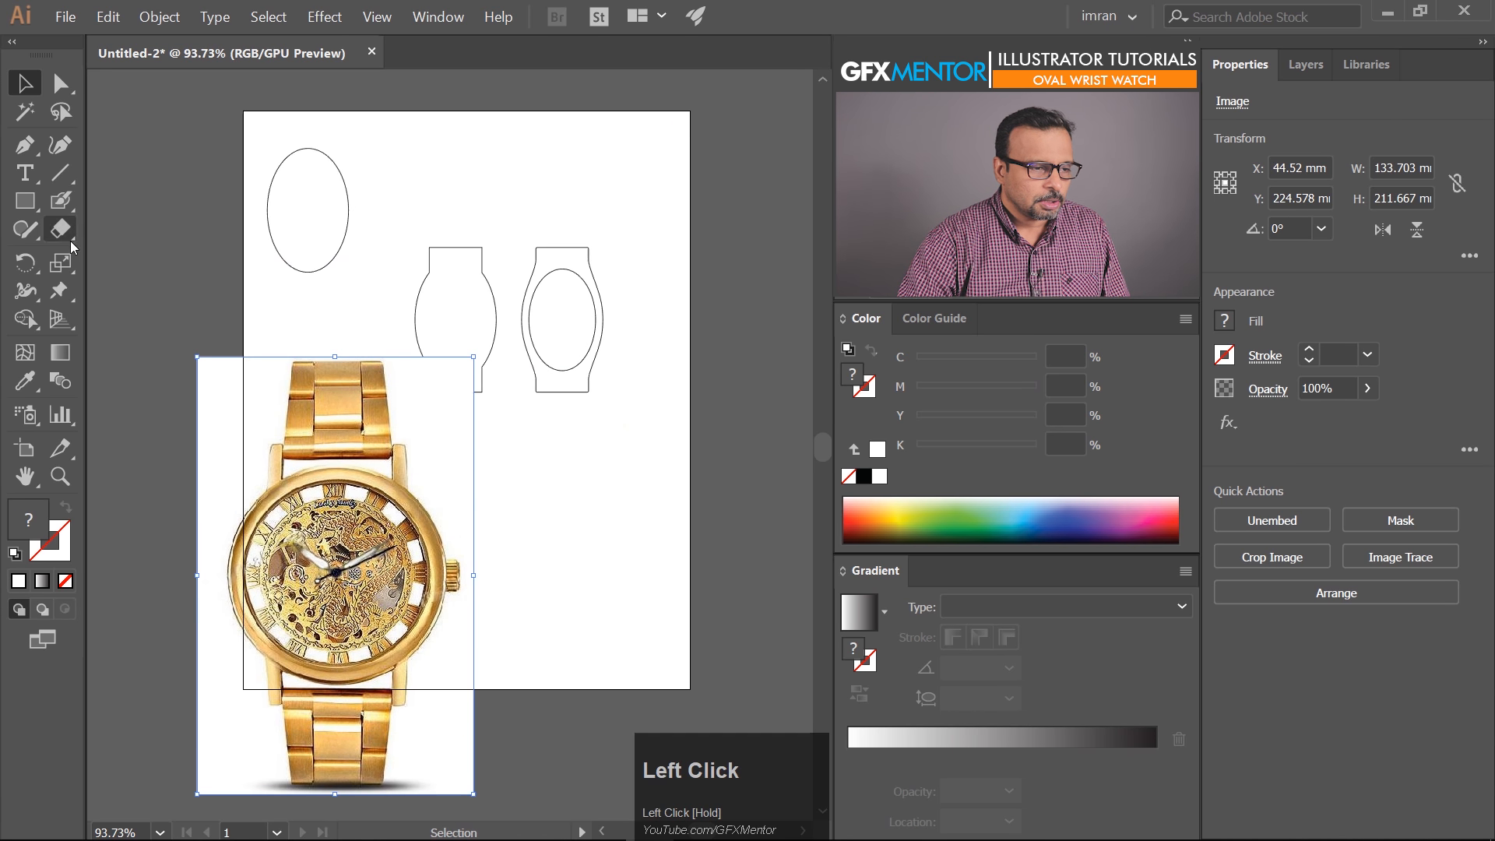
Draw a square swatch about 14 mm wide in the empty area beside the watch photo
{"action": "left_click", "coordinate": [25, 201]}
{"action": "left_click_drag", "start_coordinate": [503, 438], "coordinate": [536, 470]}
{"action": "left_click", "coordinate": [25, 85]}
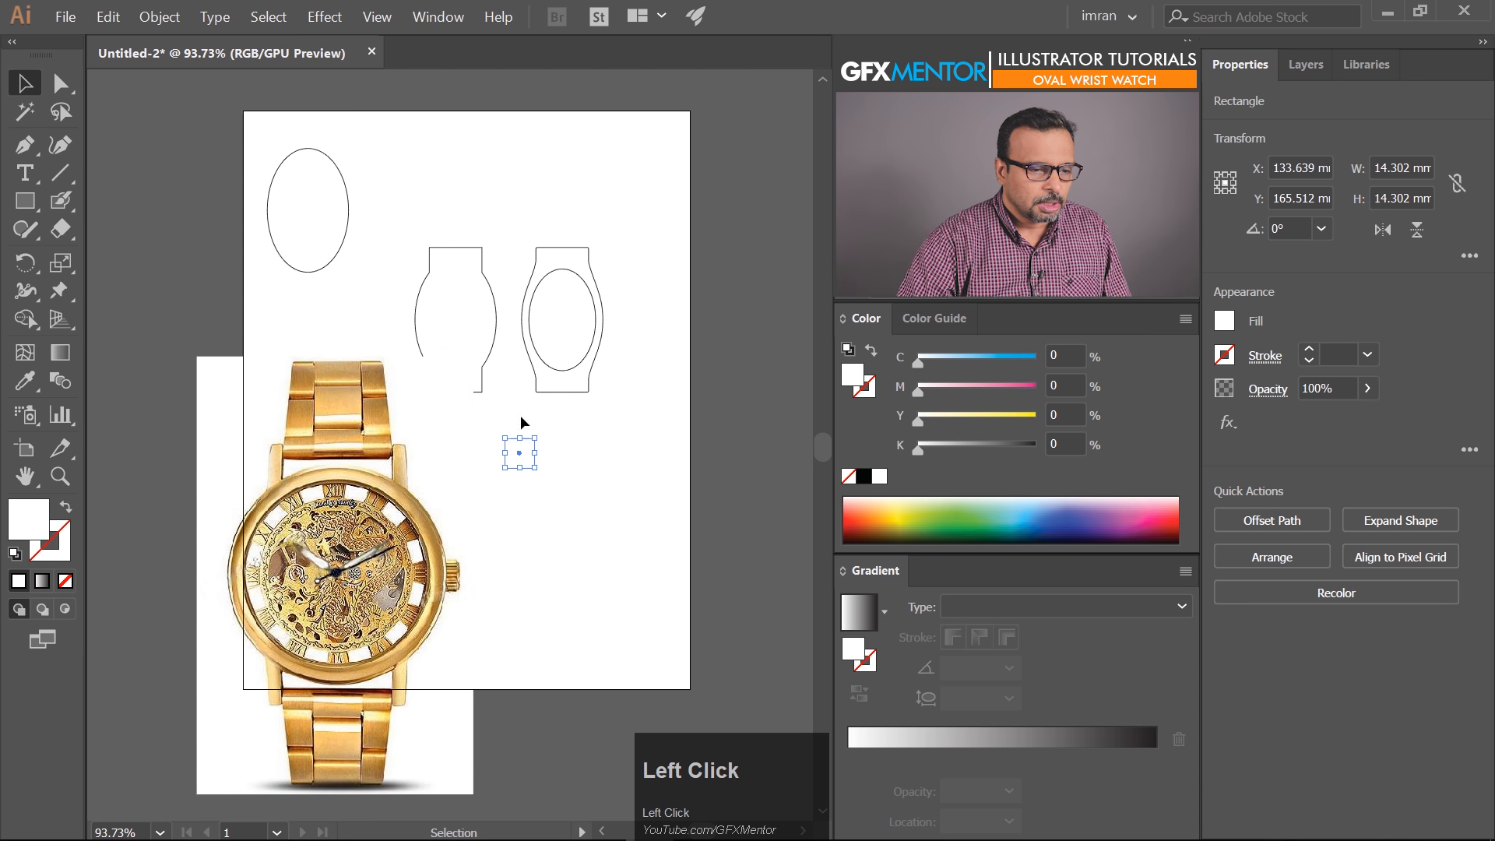
Move the square swatch closer to the photo's edge and fill it with a pale cream colour sampled from the bezel
{"action": "left_click", "coordinate": [25, 380]}
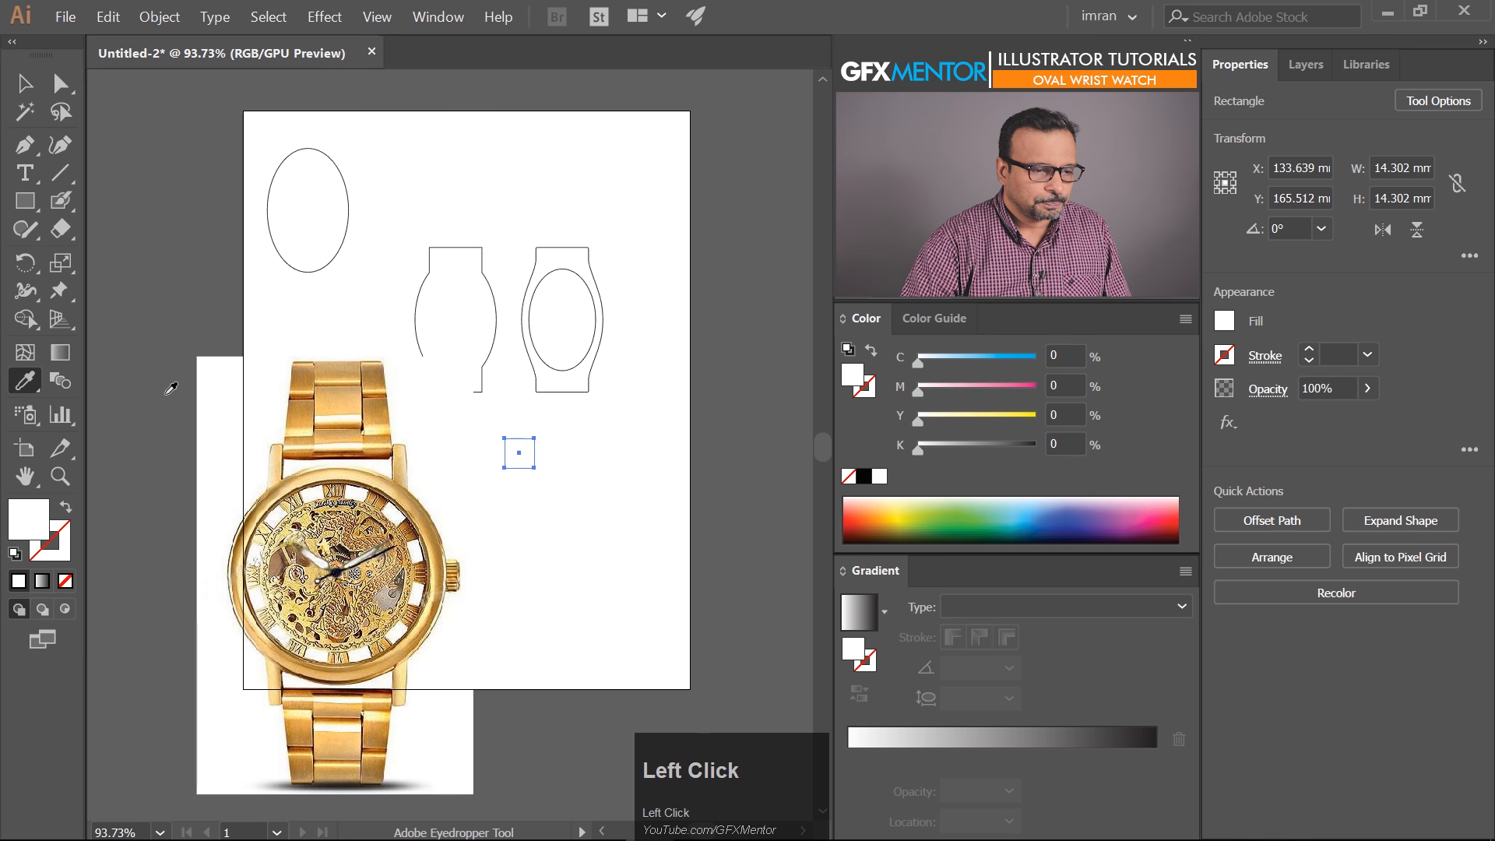
{"action": "left_click_drag", "start_coordinate": [345, 497], "coordinate": [487, 460]}
{"action": "left_click_drag", "start_coordinate": [350, 454], "coordinate": [459, 372]}
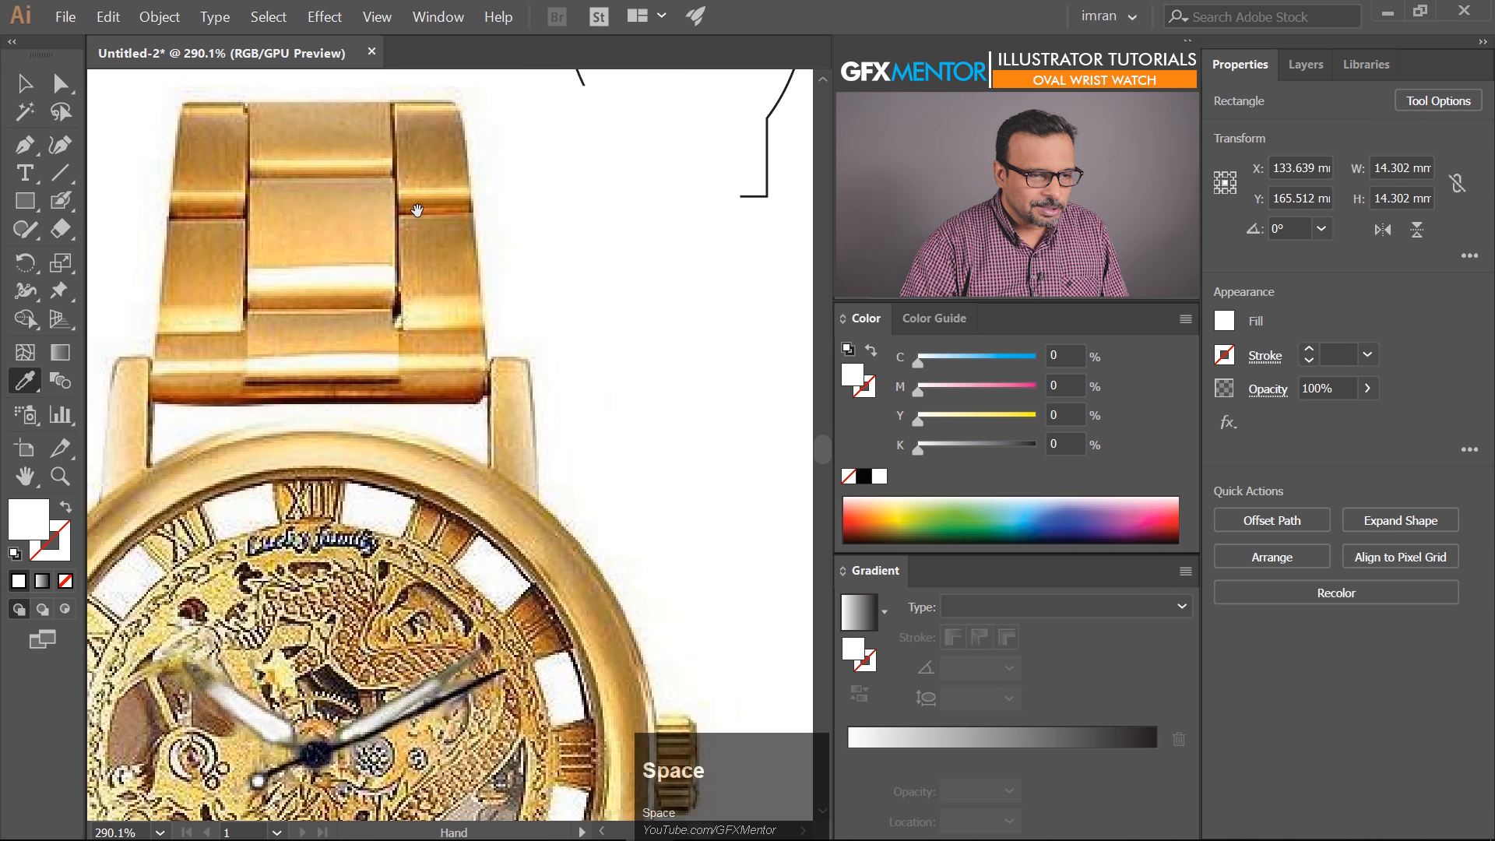
{"action": "left_click_drag", "start_coordinate": [331, 454], "coordinate": [230, 341]}
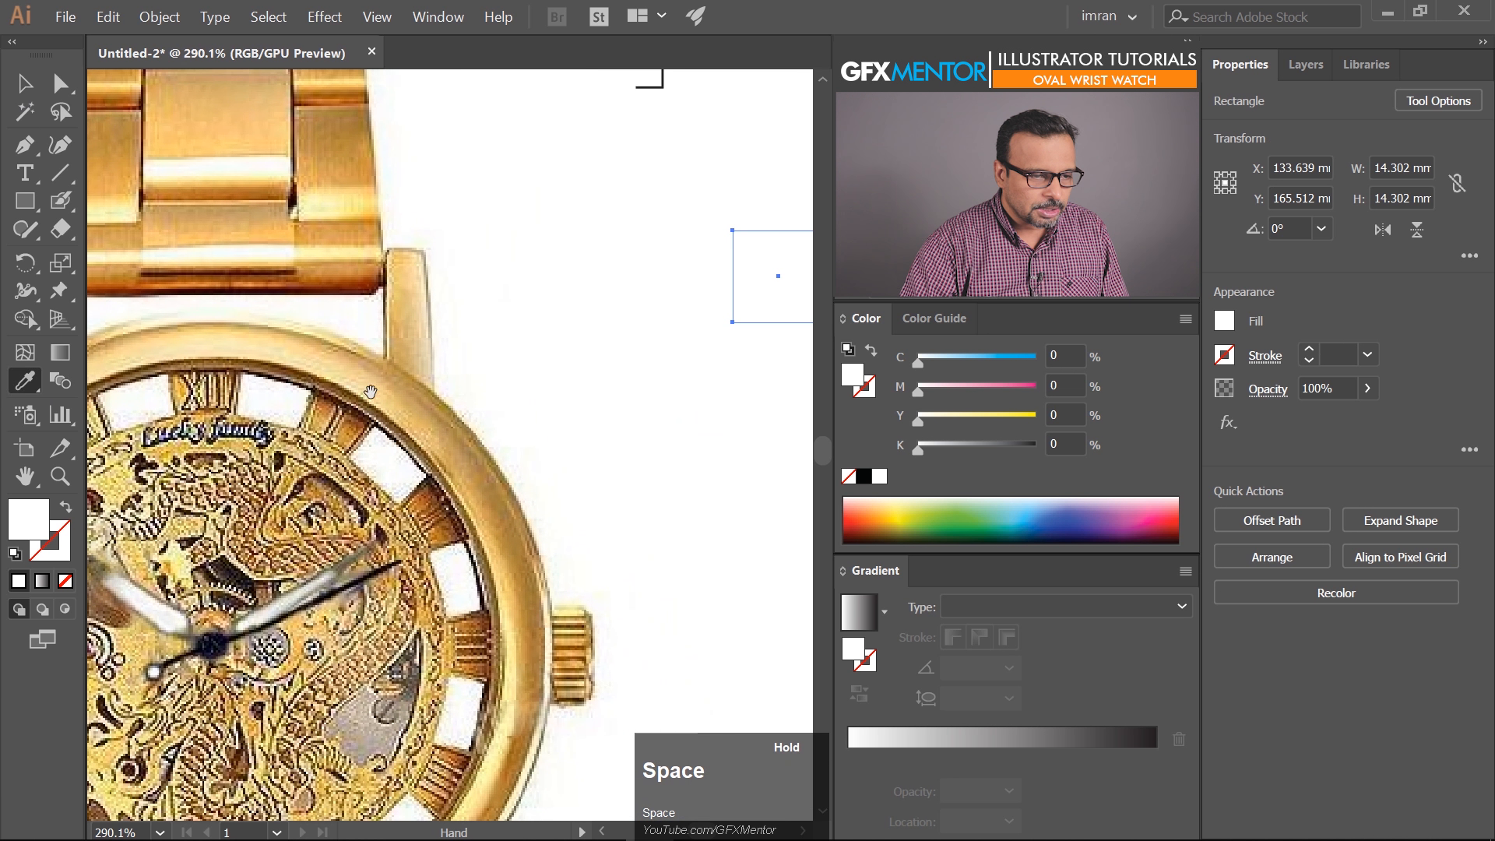
{"action": "left_click_drag", "start_coordinate": [778, 268], "coordinate": [692, 255]}
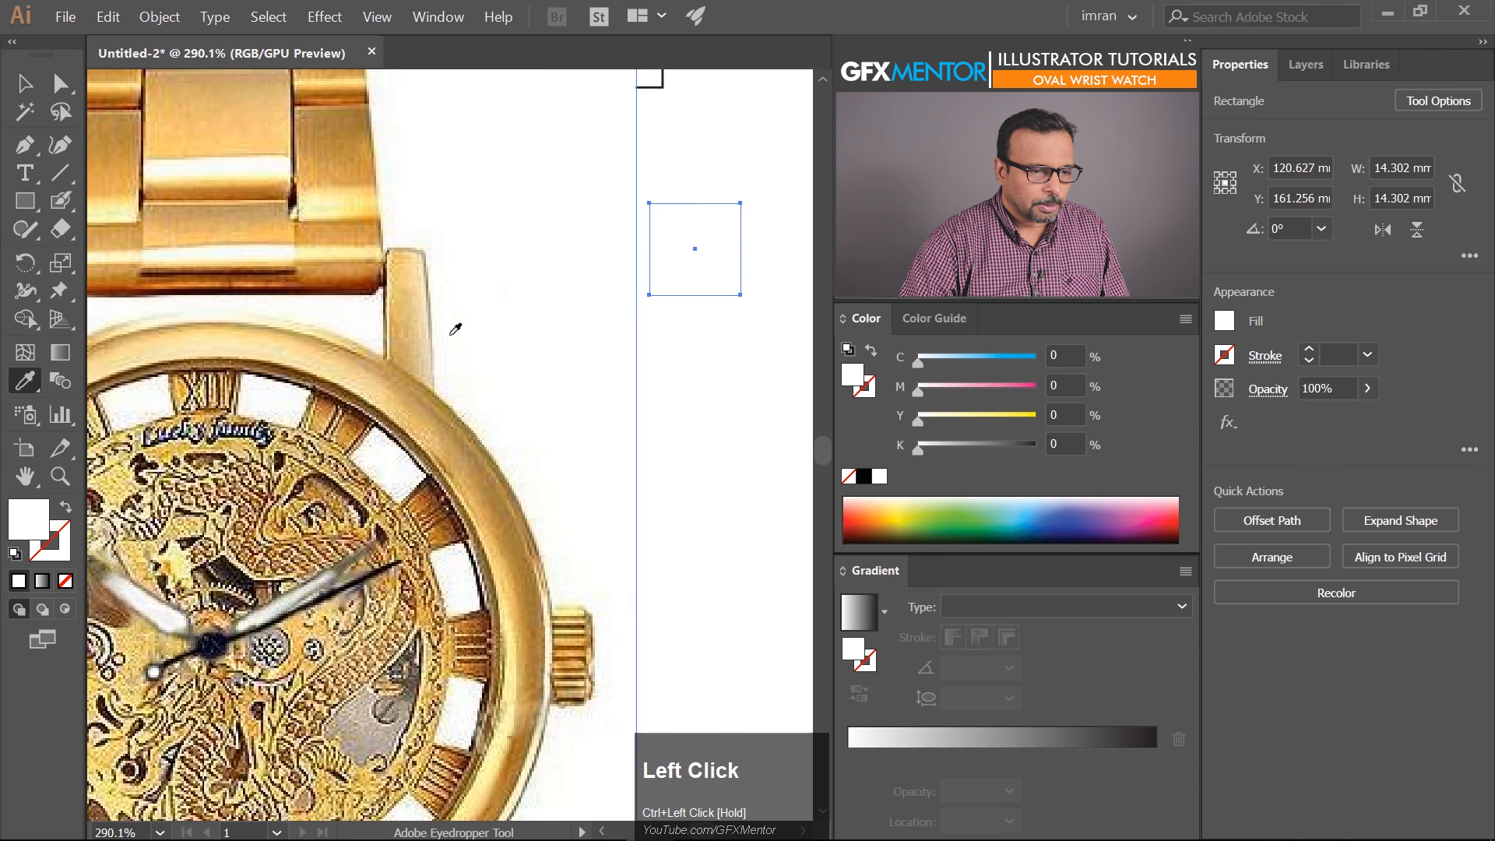
{"action": "left_click", "coordinate": [228, 340]}
Add two copies of the swatch below it, filled with a light gold and a darker gold sampled from the bezel
{"action": "left_click_drag", "start_coordinate": [704, 244], "coordinate": [704, 345]}
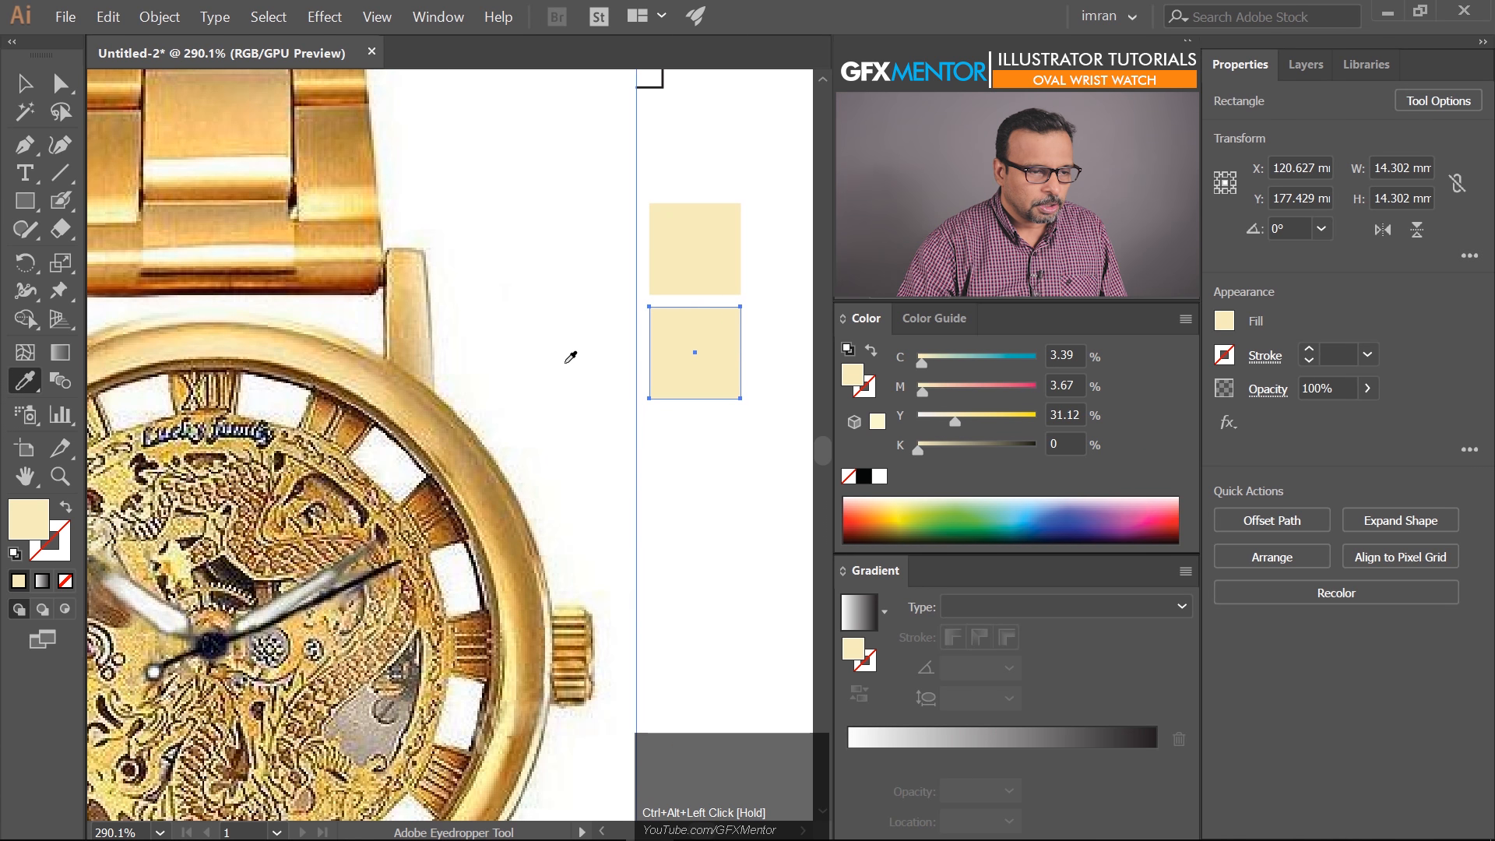
{"action": "left_click", "coordinate": [310, 346]}
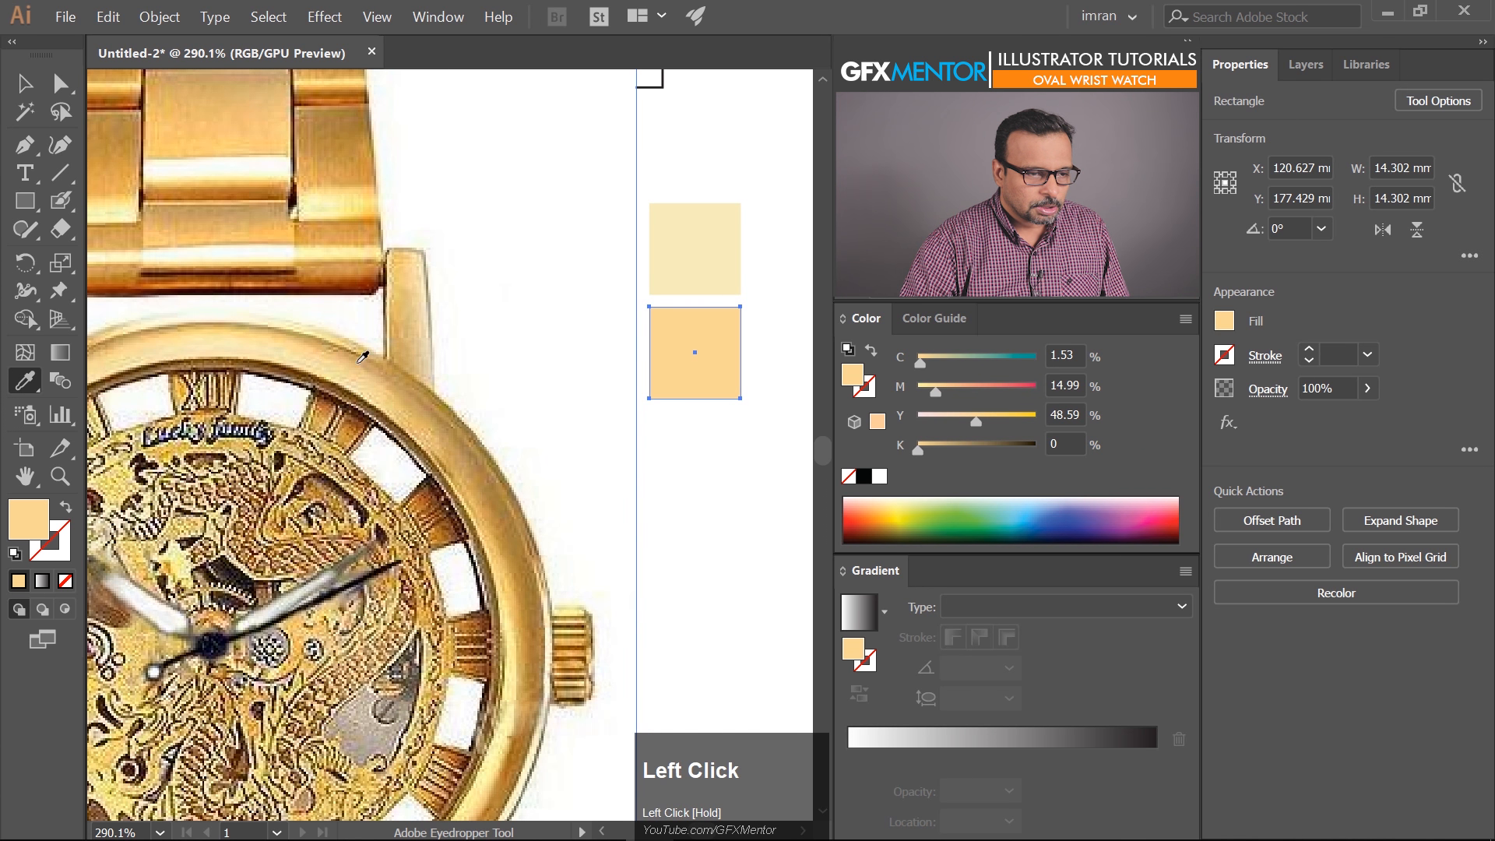
{"action": "left_click_drag", "start_coordinate": [695, 368], "coordinate": [703, 473]}
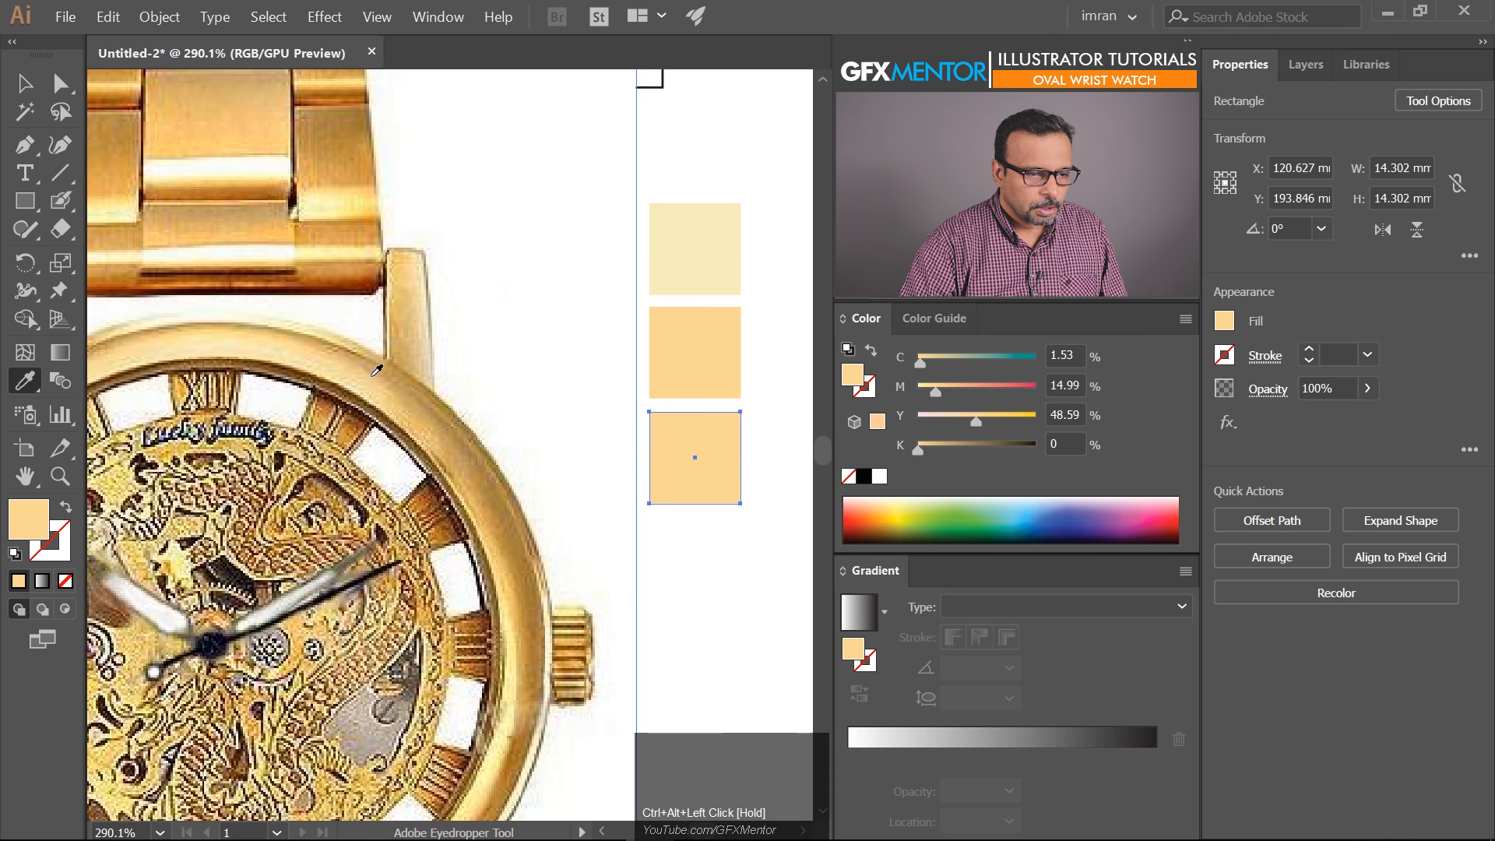
{"action": "left_click", "coordinate": [433, 404]}
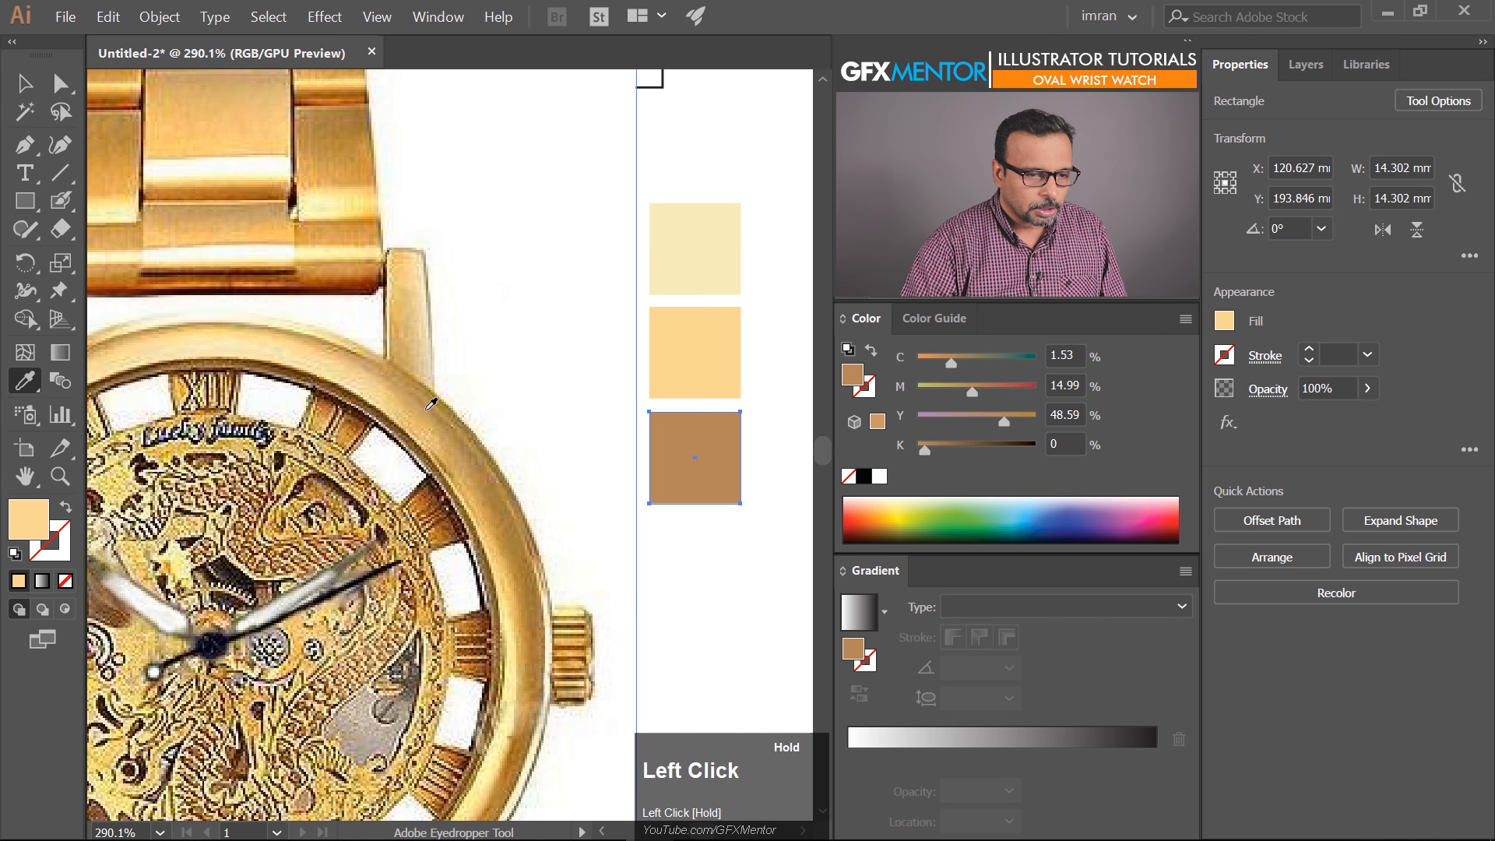
{"action": "left_click", "coordinate": [419, 401]}
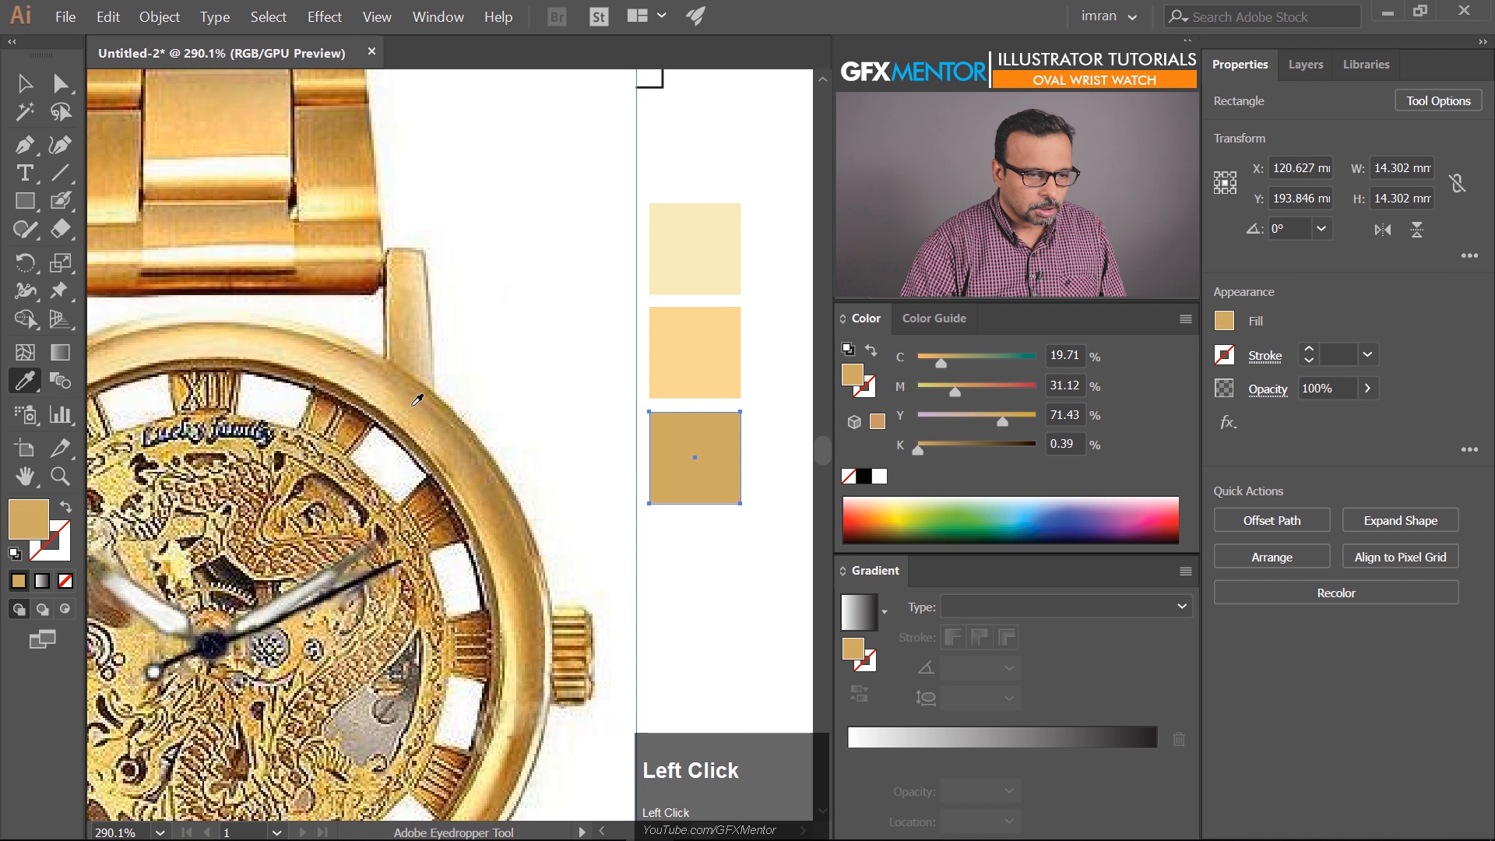
{"action": "left_click", "coordinate": [418, 397]}
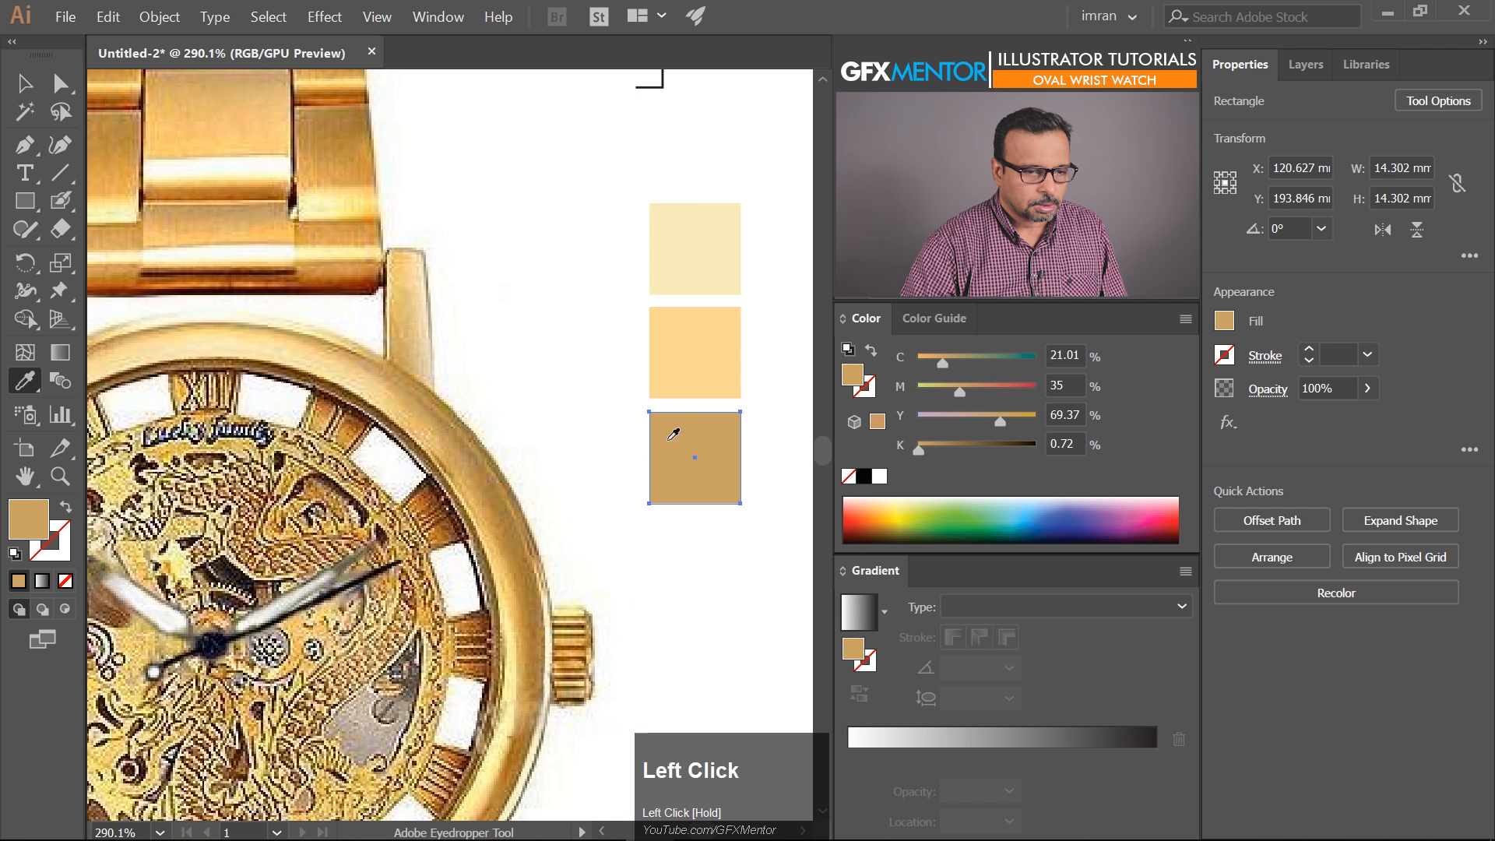
Add a fourth swatch below the others and fill it with a brown sampled from the bezel's shaded area
{"action": "key", "text": "ctrl+space"}
{"action": "left_click", "coordinate": [712, 443]}
{"action": "left_click_drag", "start_coordinate": [698, 444], "coordinate": [711, 586]}
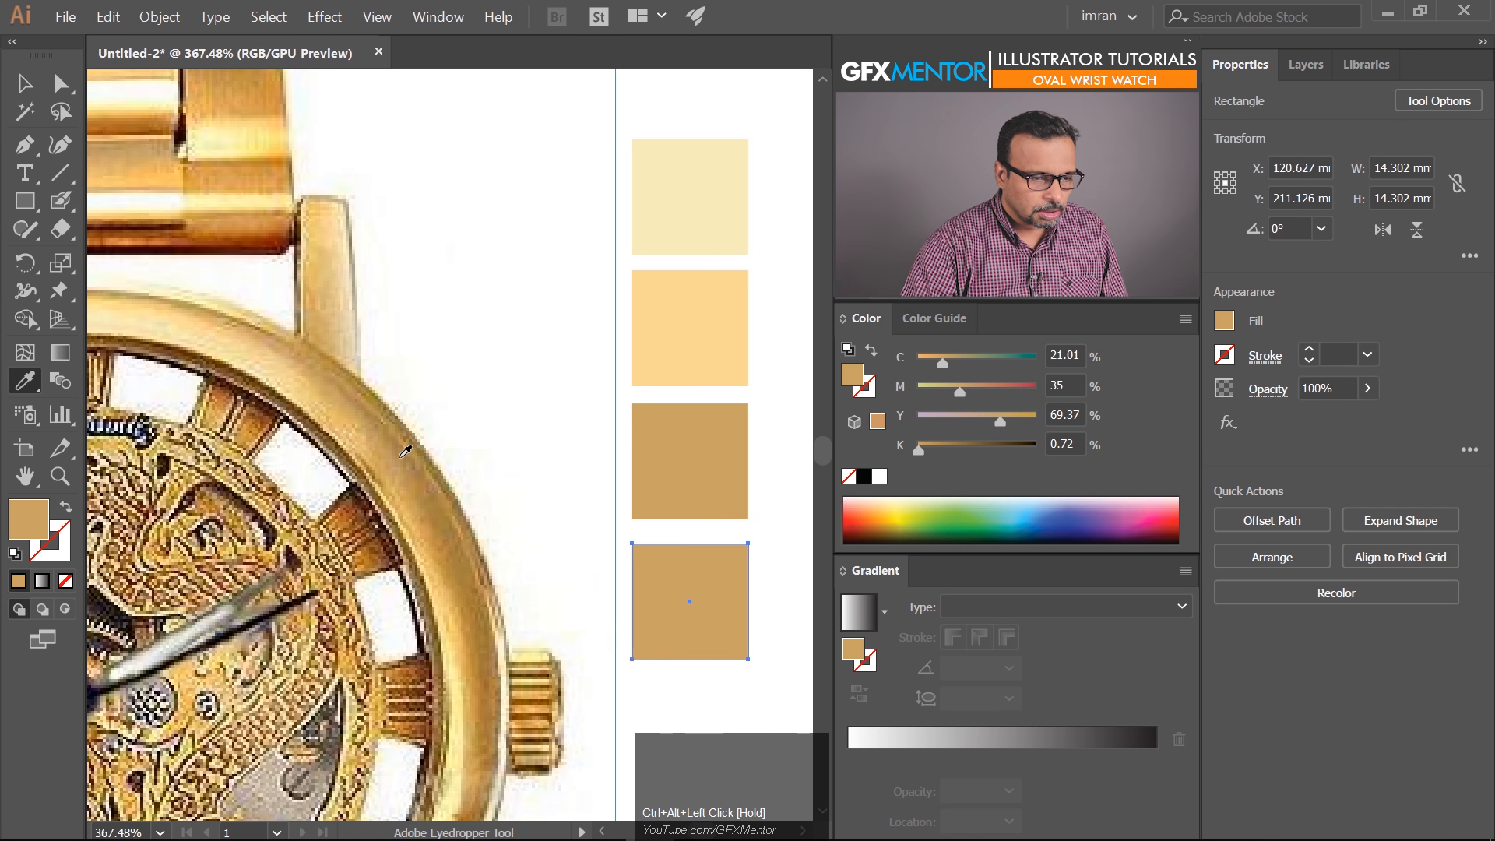
{"action": "left_click", "coordinate": [423, 467]}
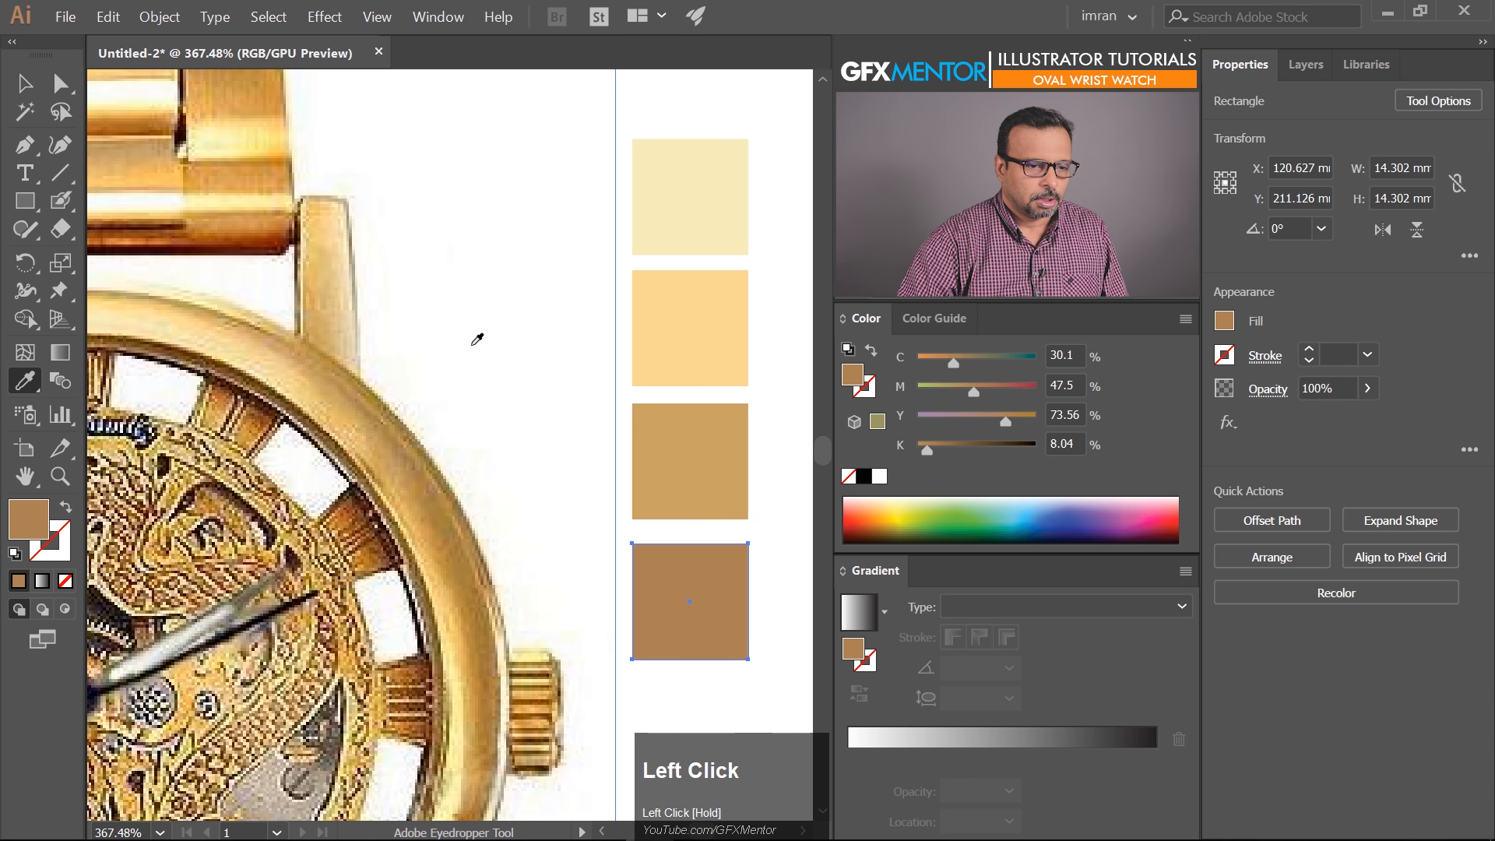
Move the watch photo further down and to the left, away from the outlines and swatches
{"action": "left_click_drag", "start_coordinate": [519, 303], "coordinate": [307, 346]}
{"action": "key", "text": "ctrl+space"}
{"action": "left_click_drag", "start_coordinate": [528, 301], "coordinate": [443, 366]}
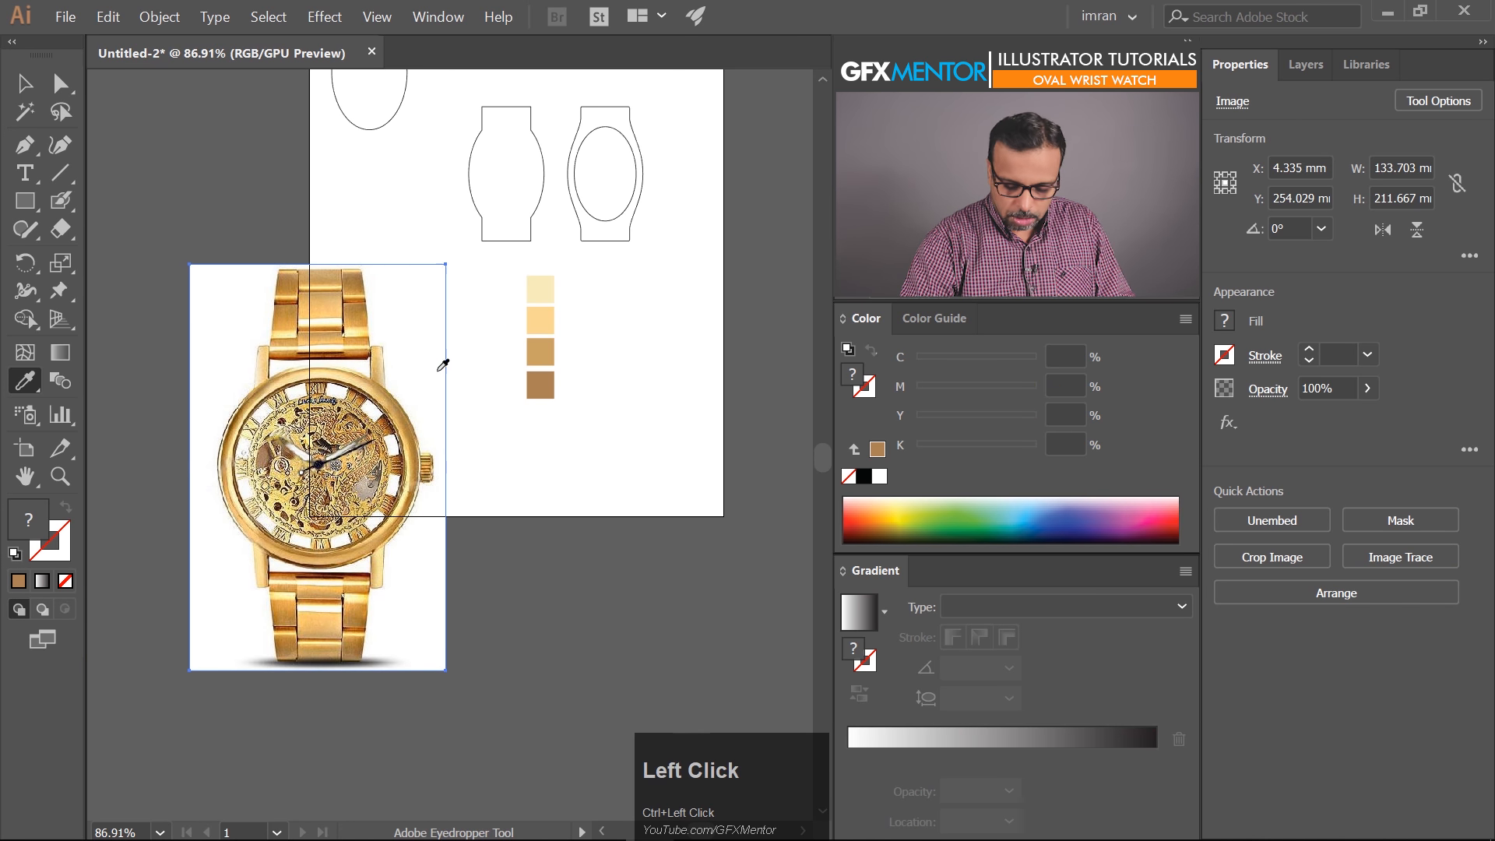
Delete the watch photo and move the four colour swatches up beside the two watch outlines
{"action": "key", "text": "Delete"}
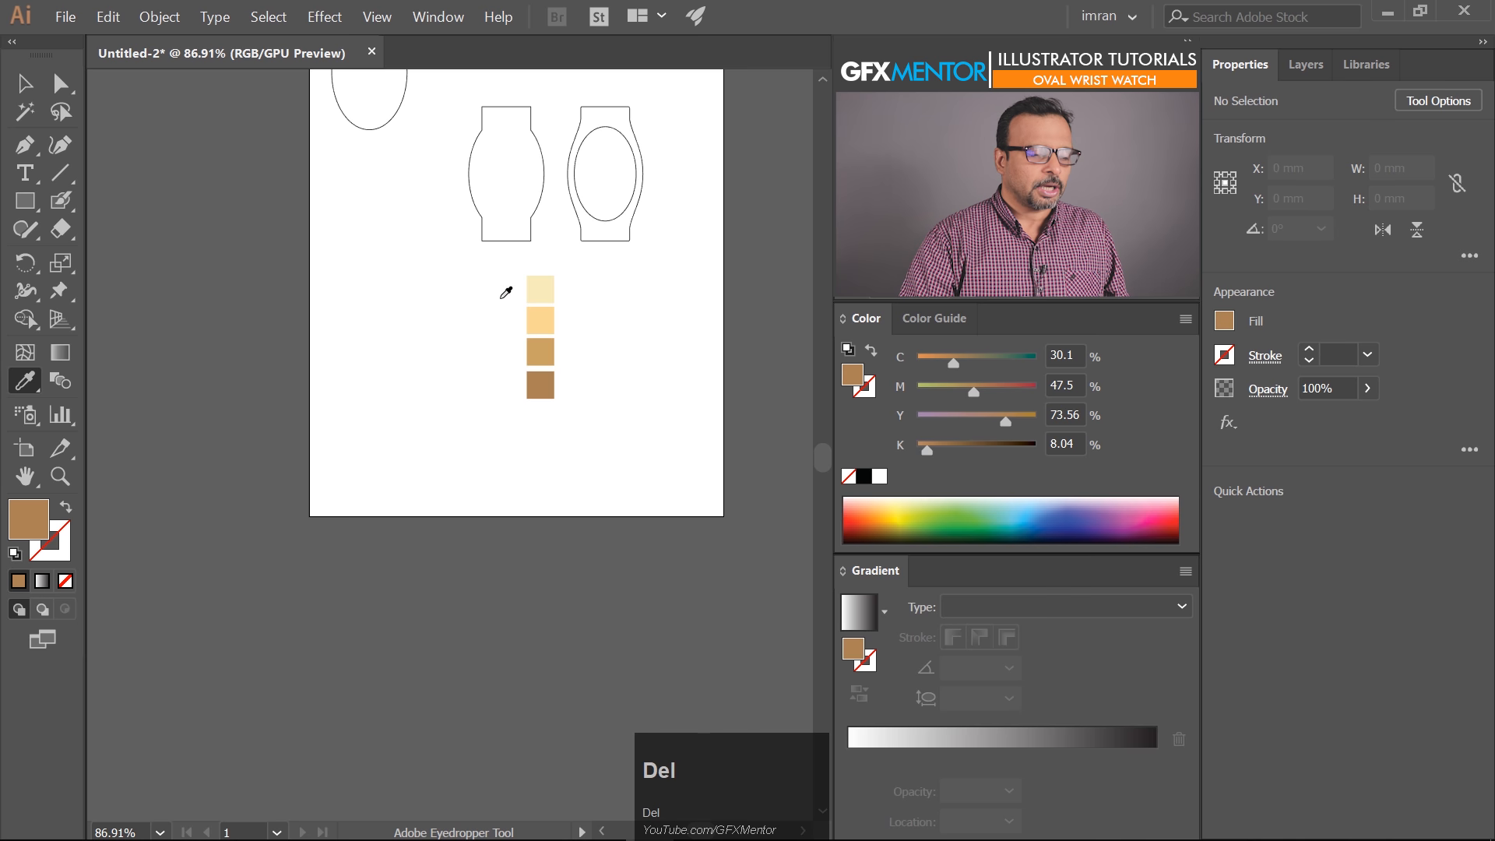
{"action": "key", "text": "v"}
{"action": "left_click_drag", "start_coordinate": [483, 273], "coordinate": [625, 414]}
{"action": "left_click_drag", "start_coordinate": [535, 386], "coordinate": [383, 339]}
{"action": "left_click", "coordinate": [501, 304]}
{"action": "left_click_drag", "start_coordinate": [501, 304], "coordinate": [414, 514]}
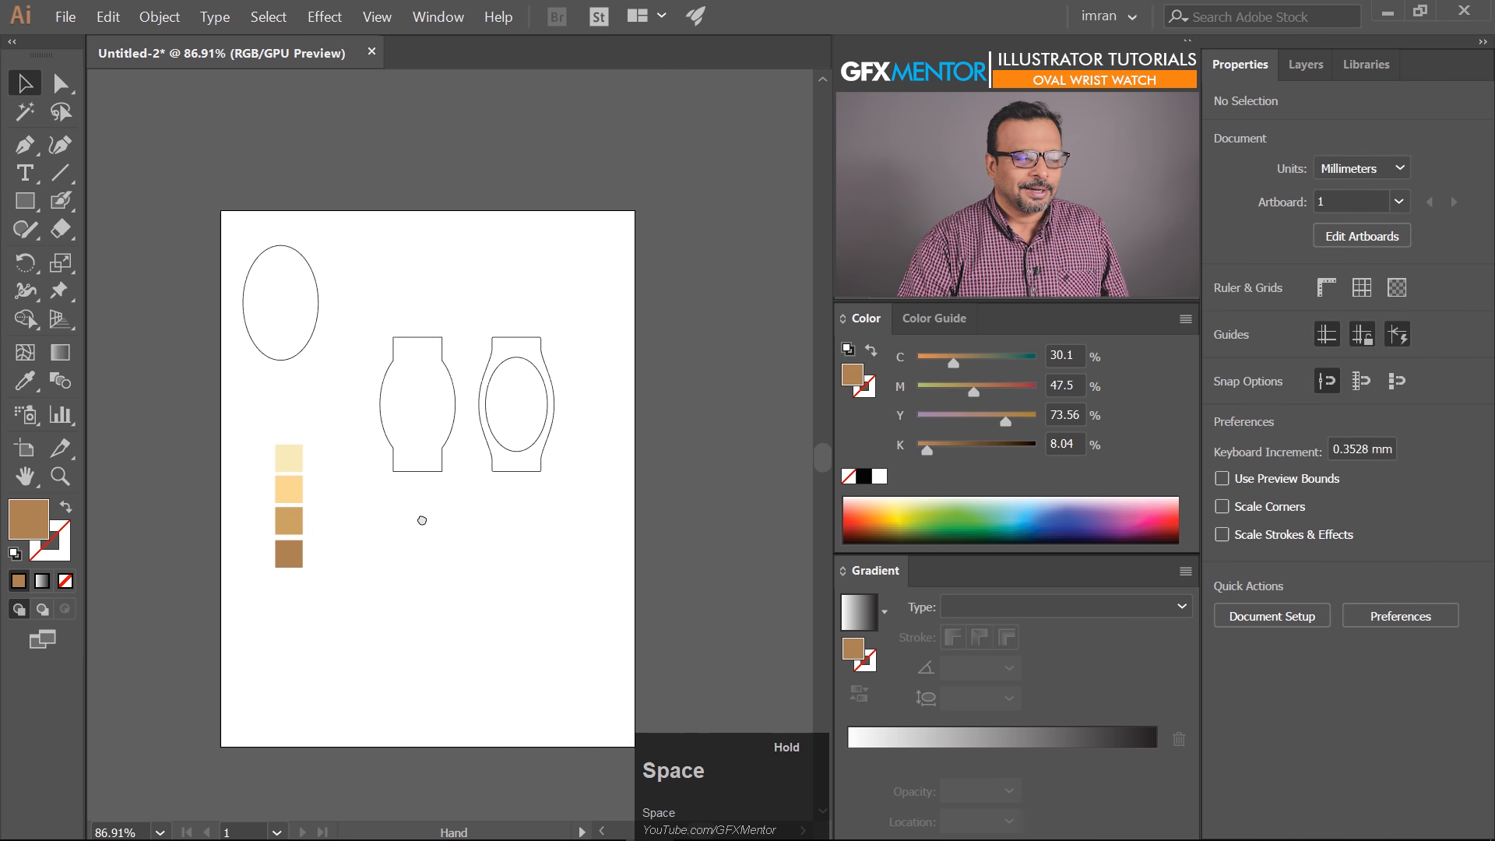
{"action": "left_click_drag", "start_coordinate": [258, 423], "coordinate": [353, 472]}
{"action": "left_click", "coordinate": [383, 519]}
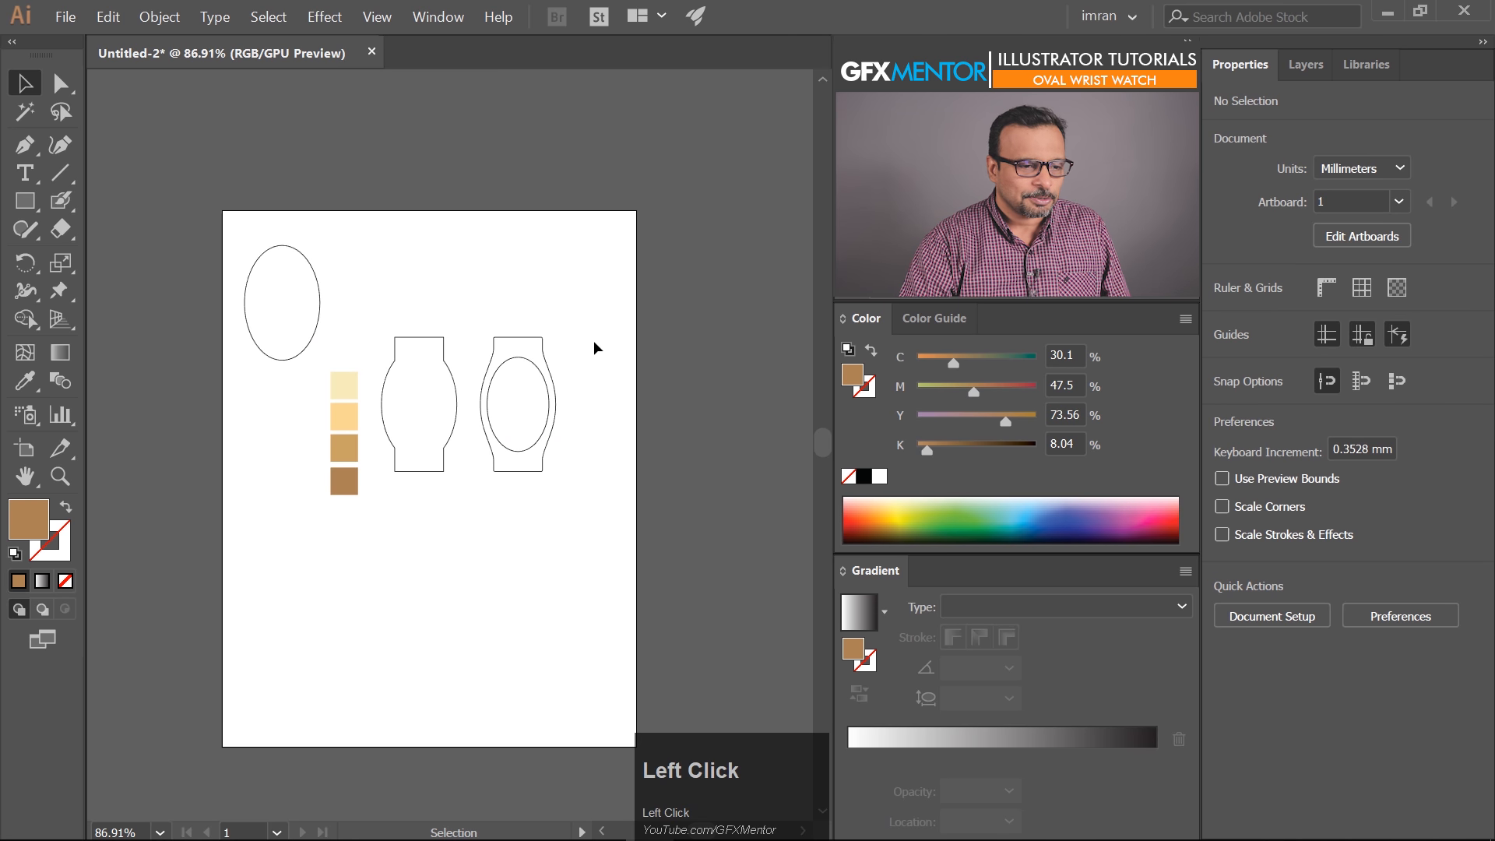
Fill the body of the watch outline containing the inner oval with the light gold swatch colour, without a stroke
{"action": "left_click_drag", "start_coordinate": [518, 379], "coordinate": [642, 393]}
{"action": "left_click", "coordinate": [505, 360]}
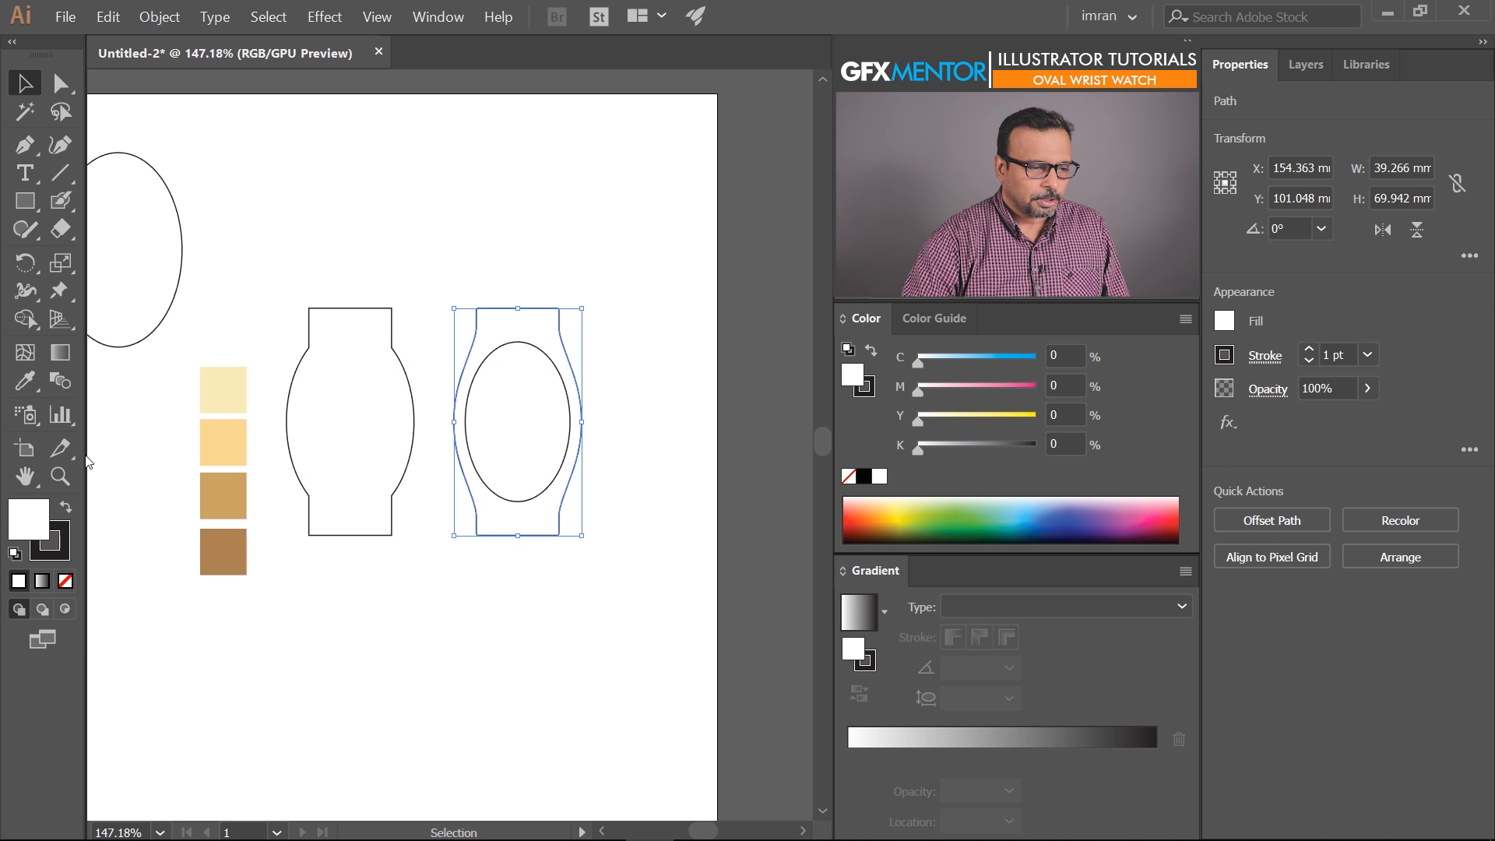
{"action": "left_click", "coordinate": [24, 381]}
{"action": "left_click", "coordinate": [231, 440]}
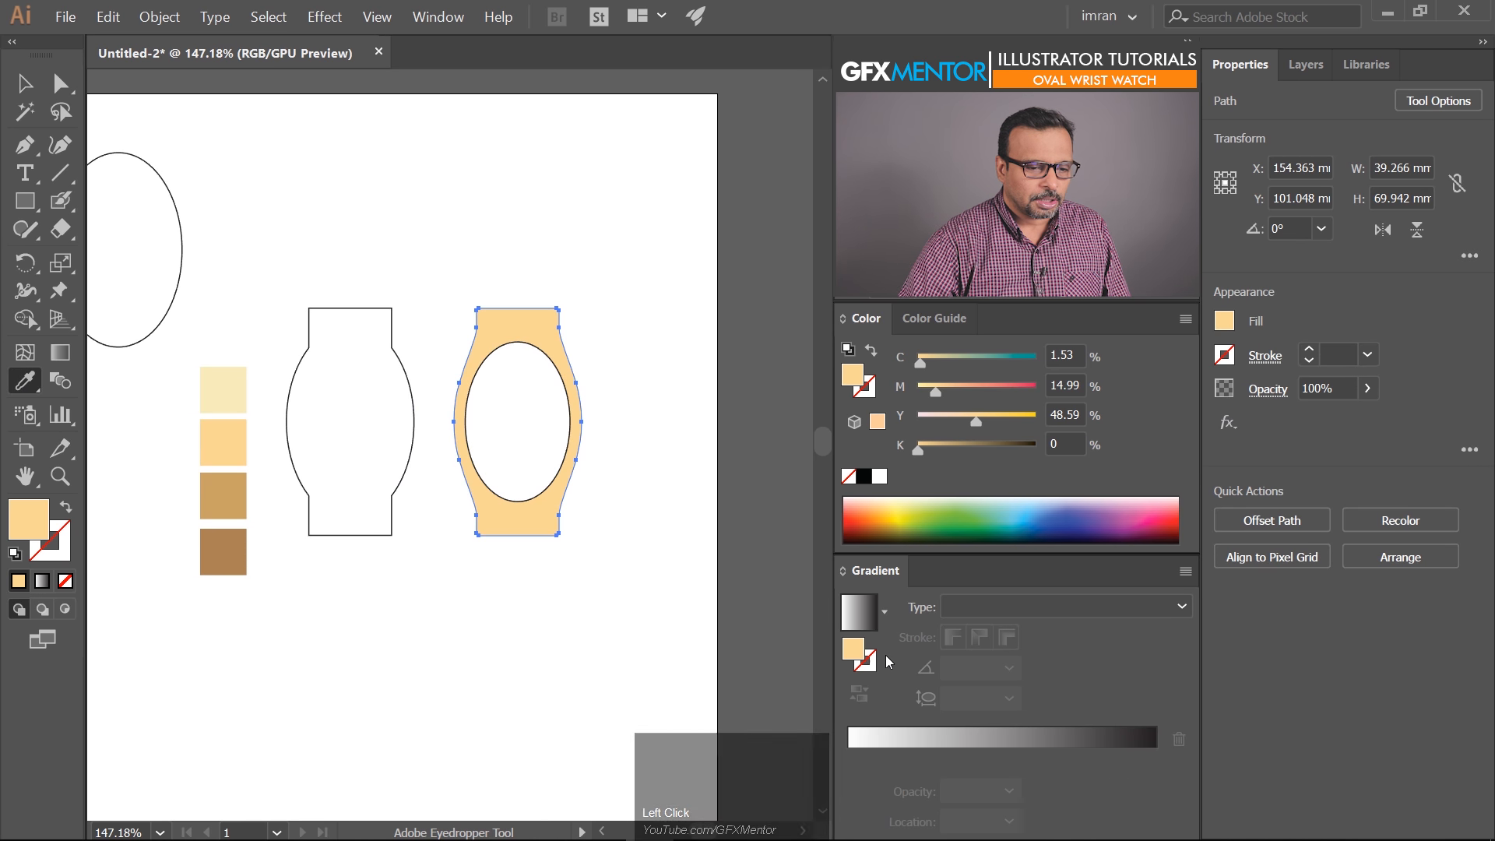
{"action": "left_click_drag", "start_coordinate": [861, 649], "coordinate": [859, 802]}
{"action": "left_click_drag", "start_coordinate": [854, 651], "coordinate": [854, 837]}
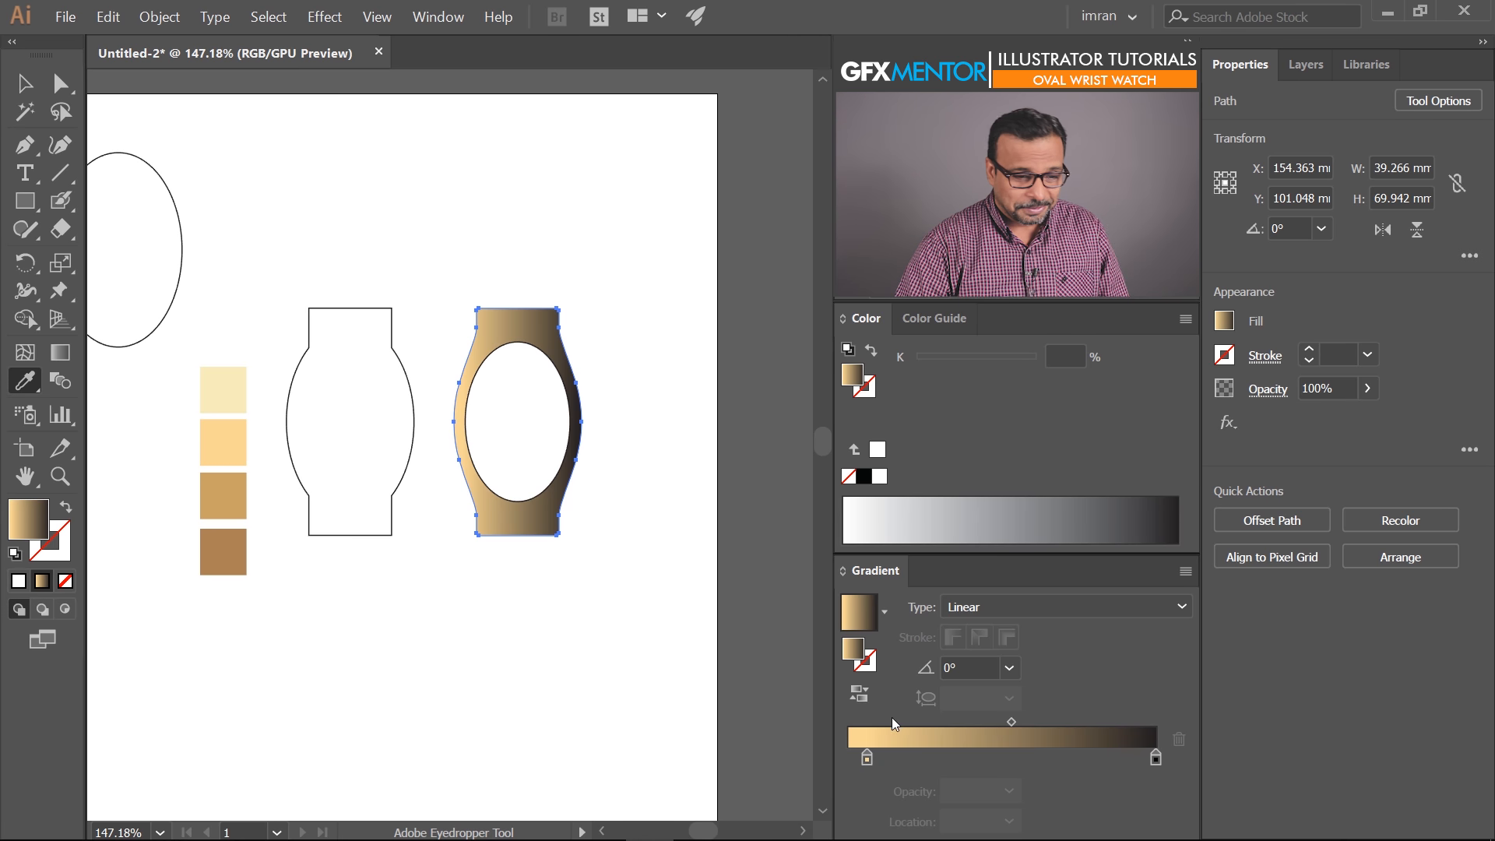
{"action": "left_click", "coordinate": [870, 758]}
{"action": "left_click", "coordinate": [906, 759]}
{"action": "left_click_drag", "start_coordinate": [1162, 764], "coordinate": [1142, 803]}
{"action": "left_click_drag", "start_coordinate": [906, 763], "coordinate": [837, 811]}
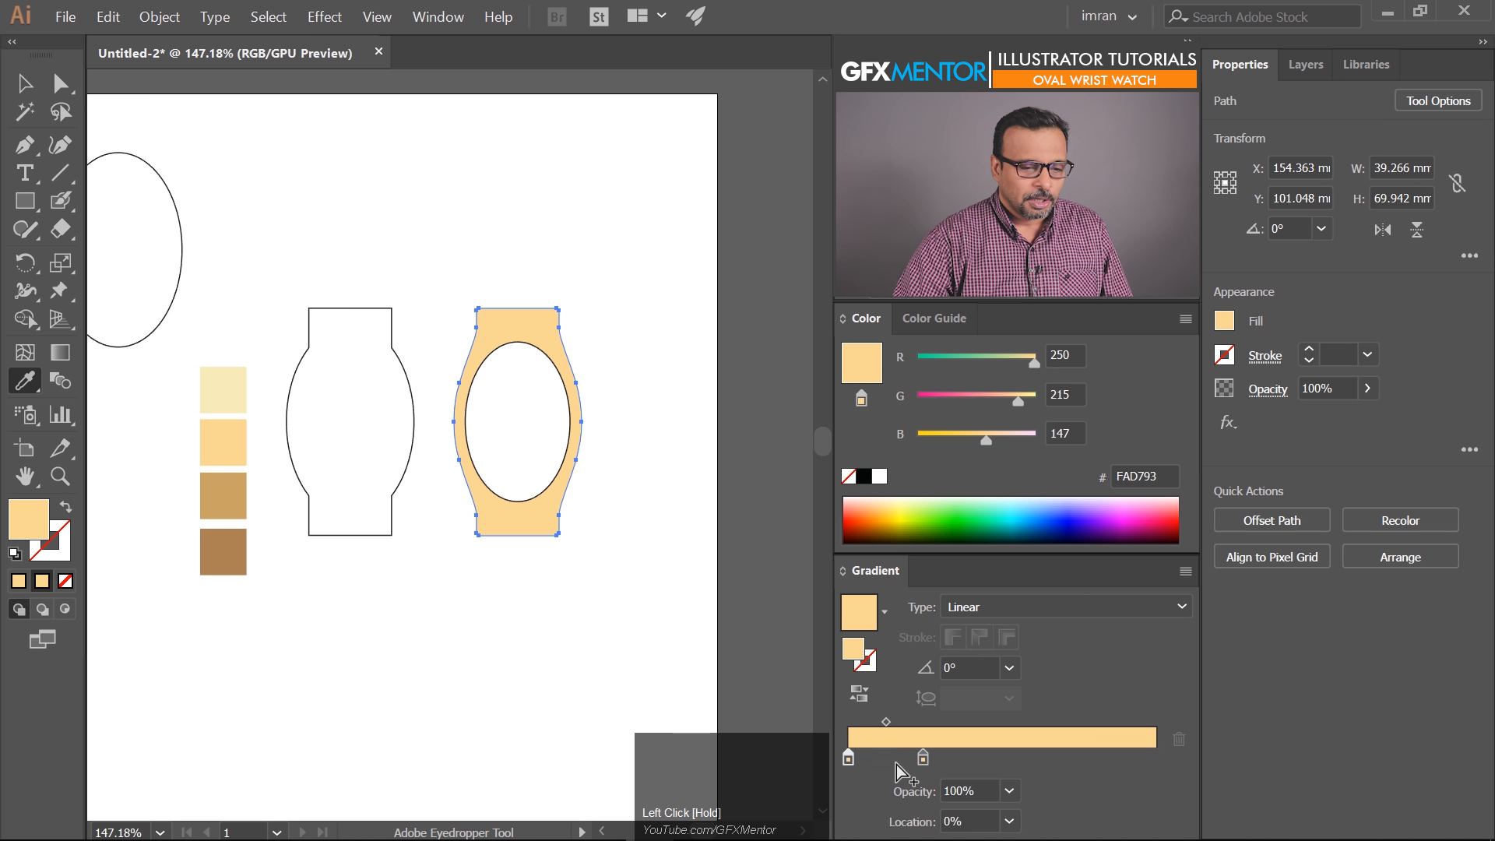
{"action": "key", "text": "ctrl+z"}
{"action": "key", "text": "ctrl+z"}
{"action": "key", "text": "ctrl+z"}
{"action": "key", "text": "ctrl+z"}
{"action": "key", "text": "ctrl+z"}
{"action": "key", "text": "ctrl+z"}
{"action": "key", "text": "ctrl+z"}
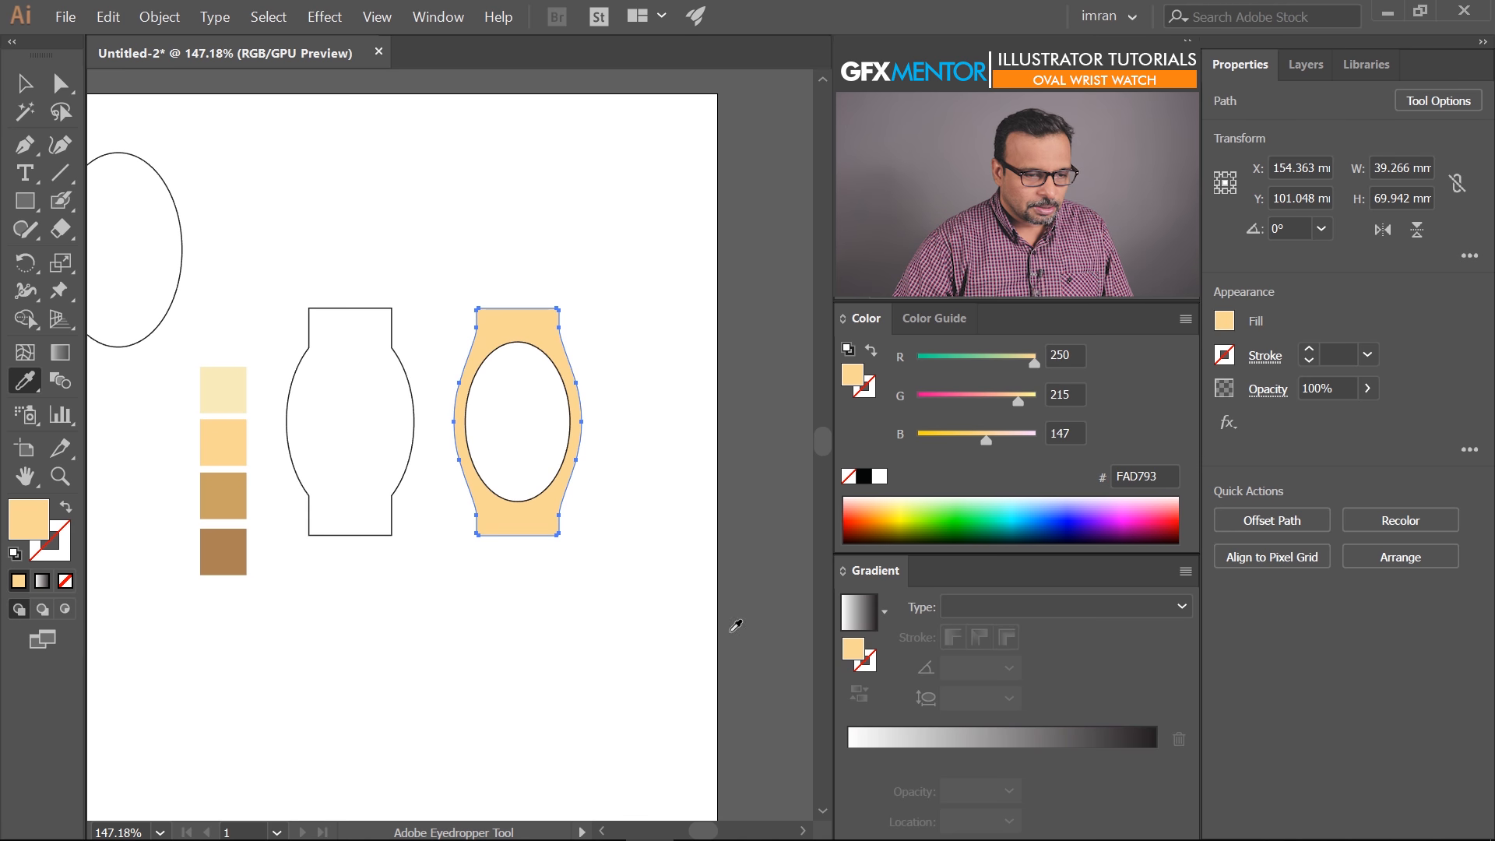
Give the body a linear gradient starting in light gold, duplicate that stop at 14.98%, and remove the black end stop
{"action": "left_click_drag", "start_coordinate": [854, 656], "coordinate": [849, 758]}
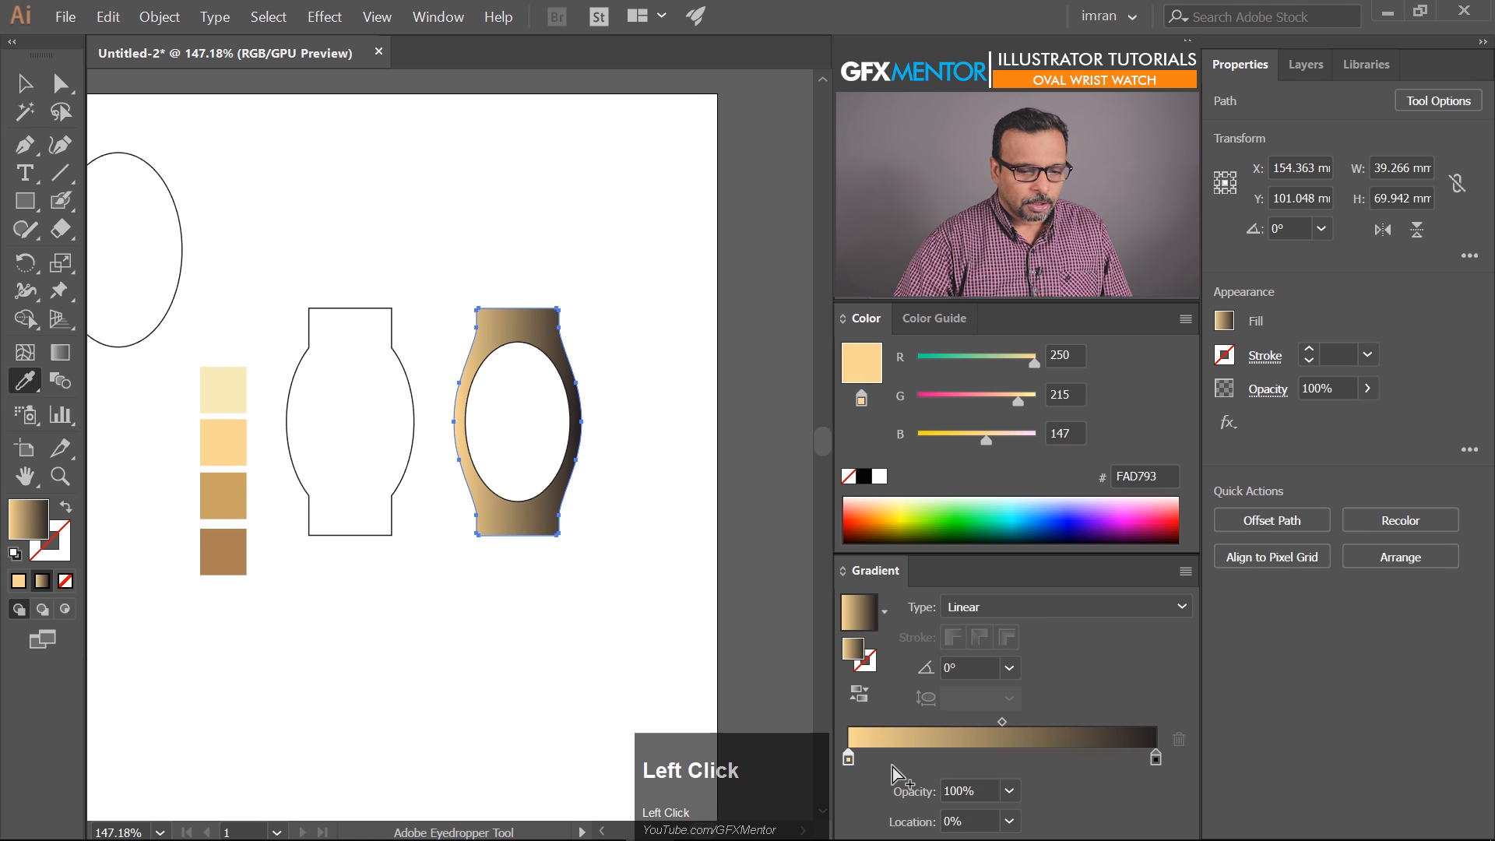
{"action": "left_click", "coordinate": [1151, 757]}
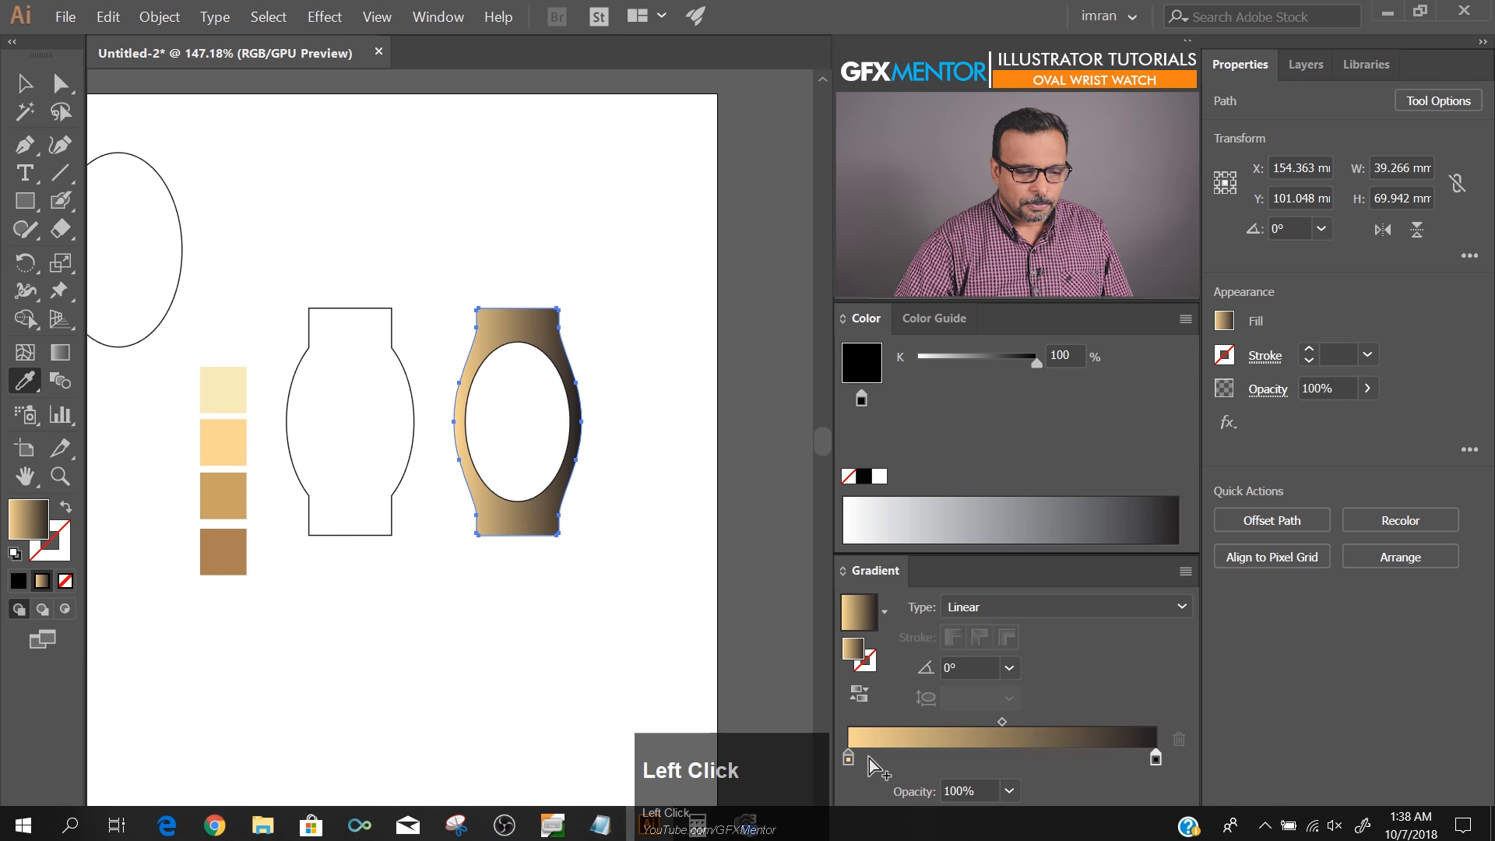
{"action": "left_click_drag", "start_coordinate": [849, 759], "coordinate": [894, 756], "text": "alt"}
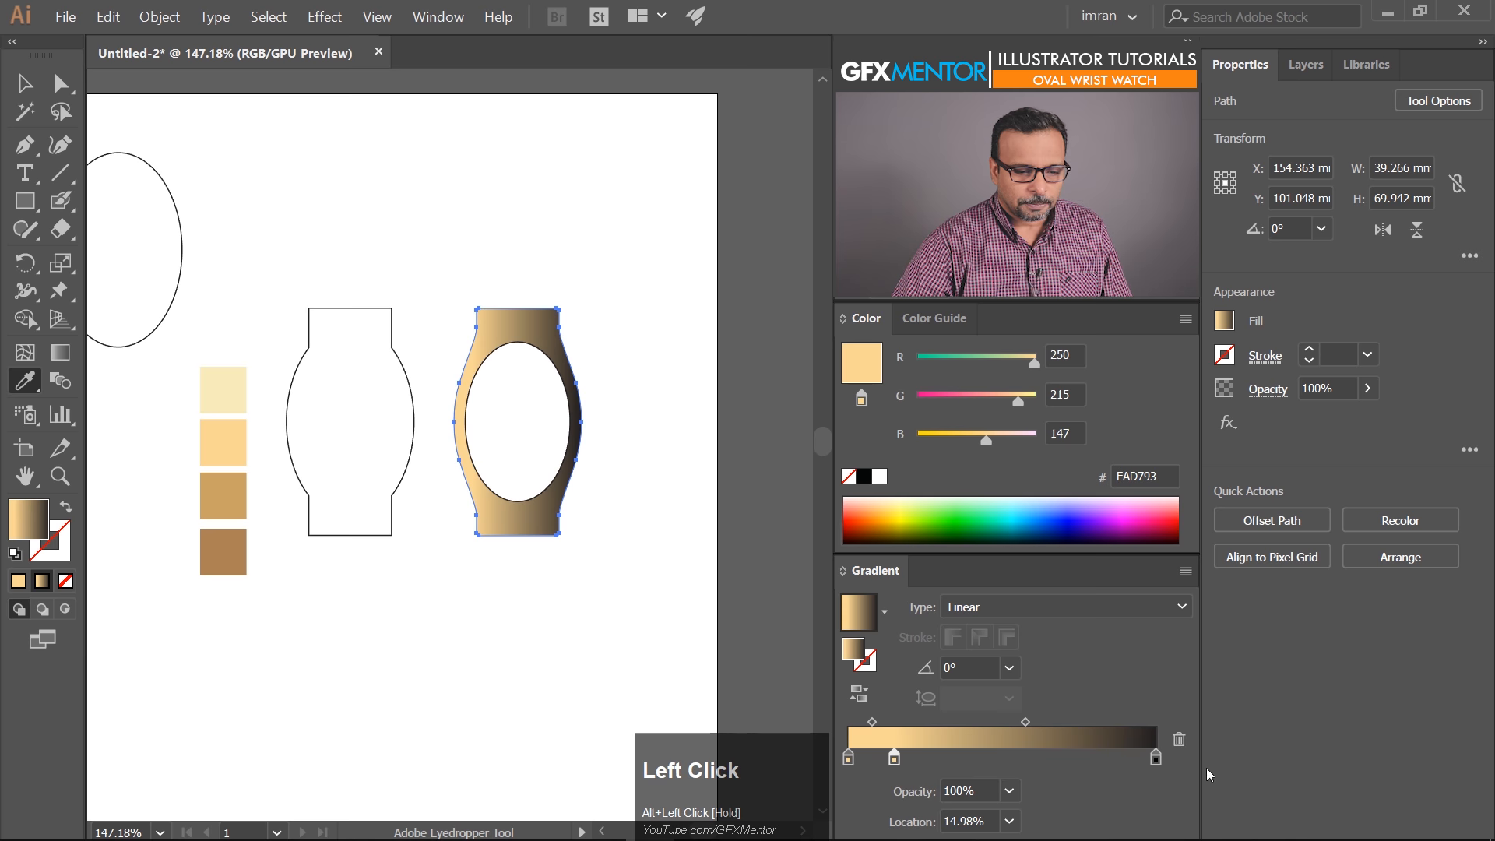
{"action": "left_click_drag", "start_coordinate": [1157, 759], "coordinate": [1040, 776]}
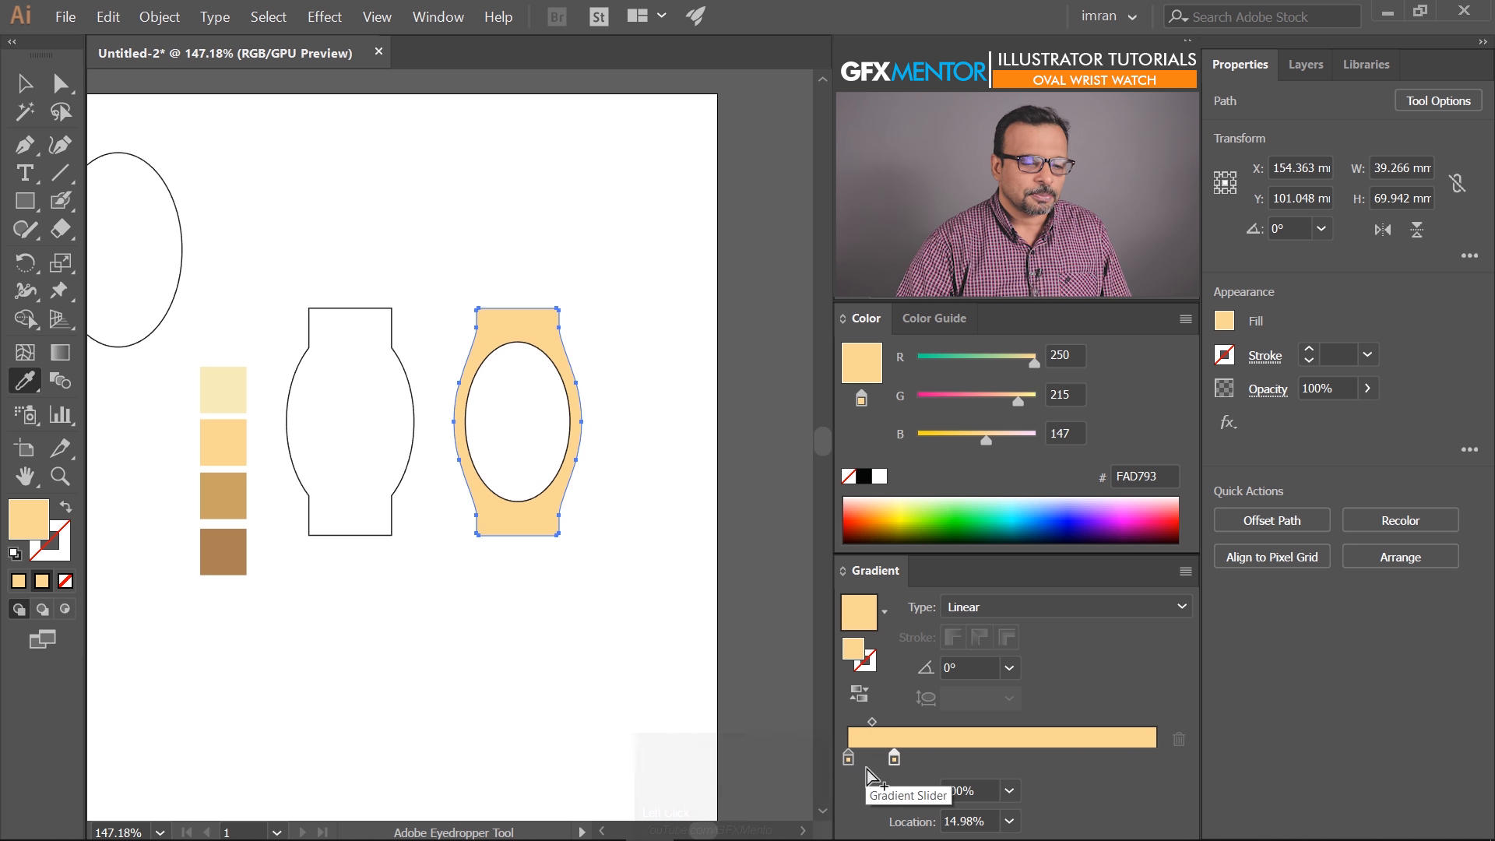
{"action": "left_click_drag", "start_coordinate": [848, 762], "coordinate": [831, 770]}
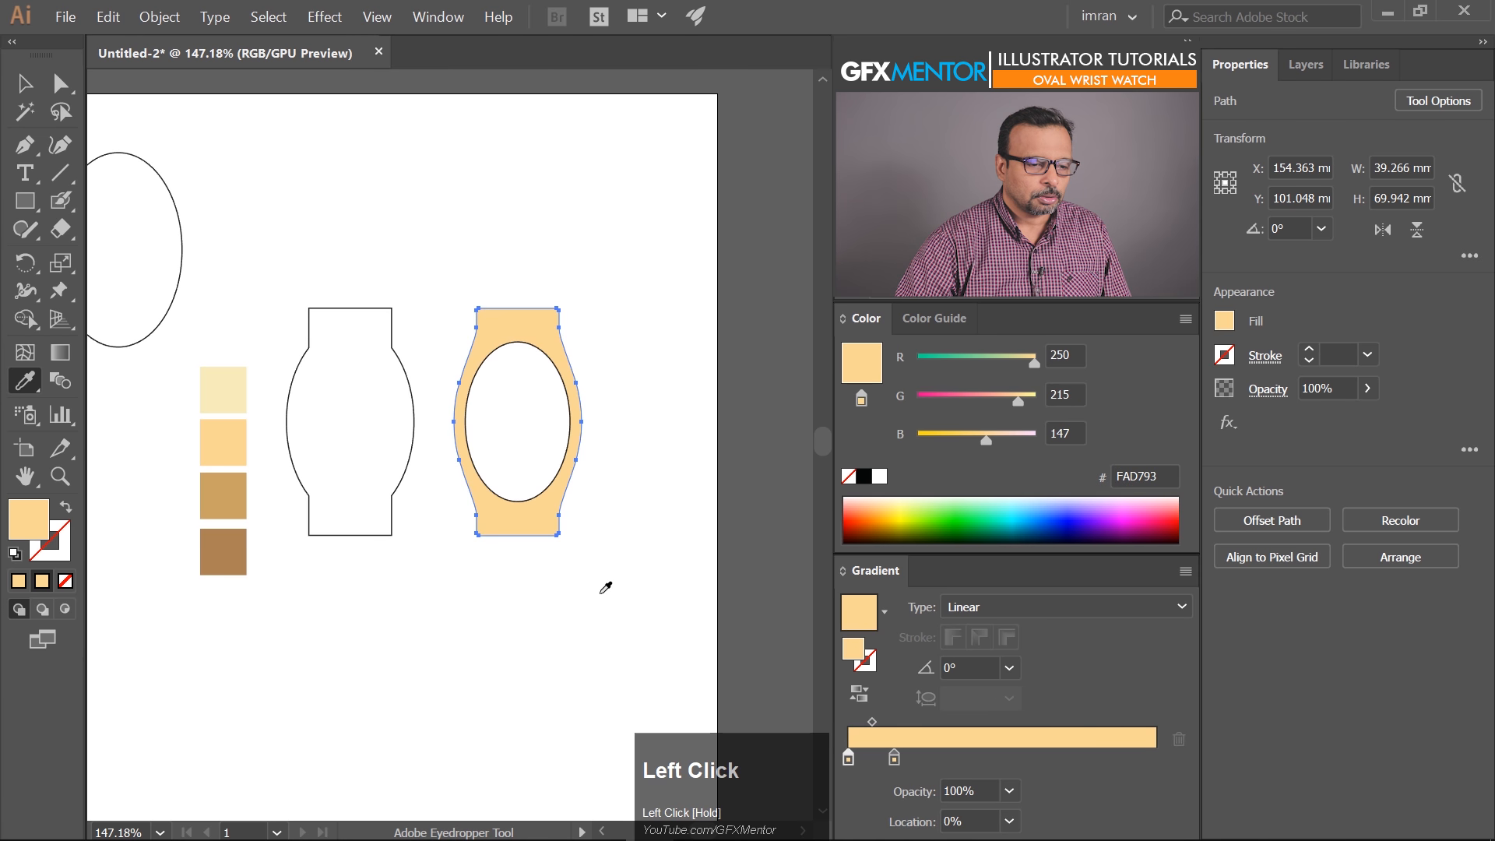
Colour the gradient's first stop with the darker gold swatch and run the gradient vertically from the body's top to its bottom edge
{"action": "left_click", "coordinate": [229, 489]}
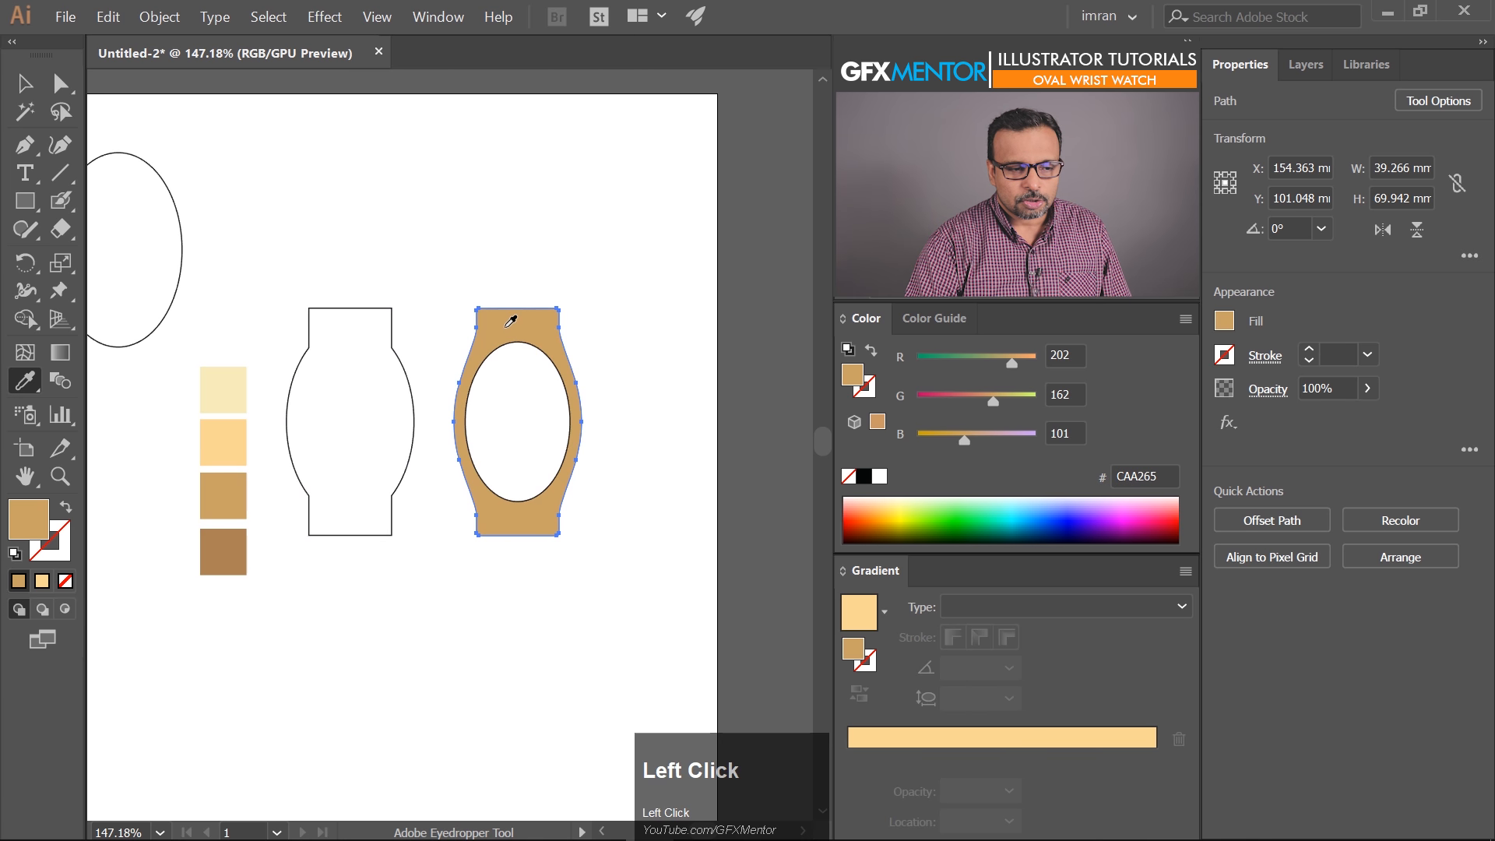
{"action": "key", "text": "ctrl+z"}
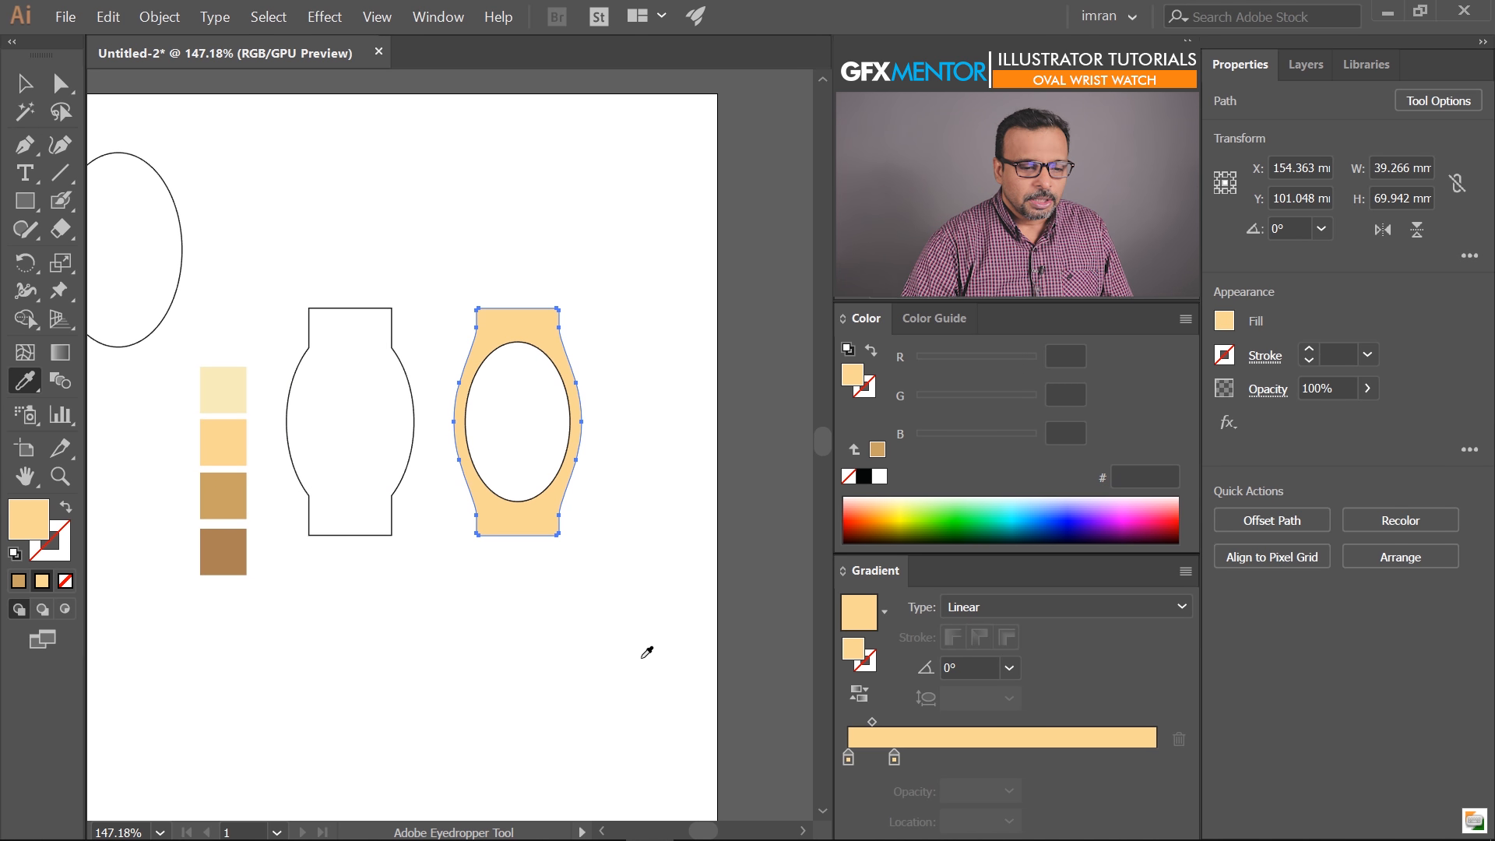
{"action": "left_click", "coordinate": [848, 759]}
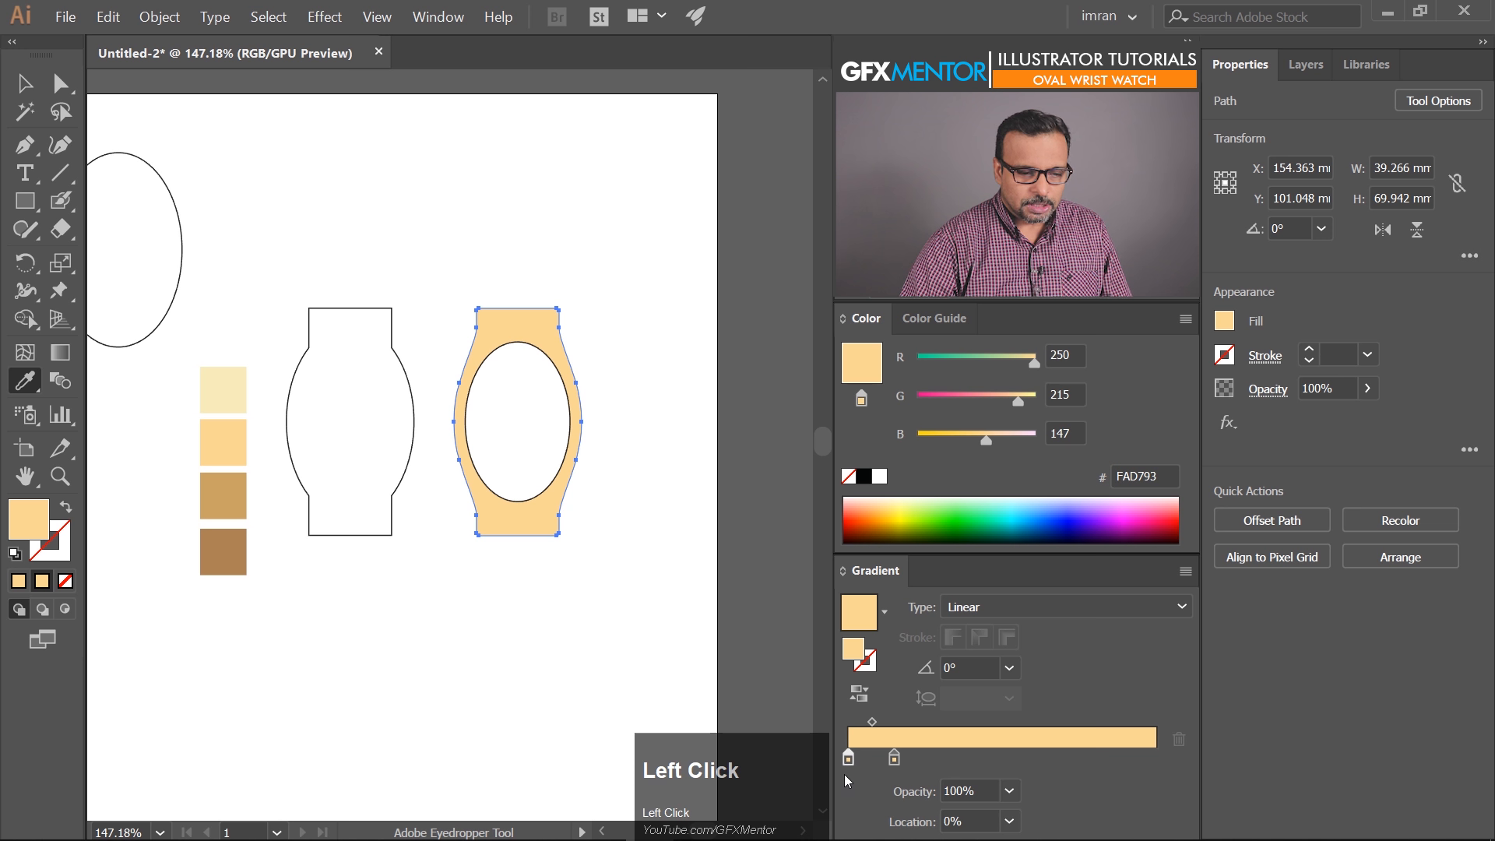
{"action": "left_click", "coordinate": [230, 493], "text": "shift"}
{"action": "left_click", "coordinate": [55, 354]}
{"action": "left_click_drag", "start_coordinate": [506, 307], "coordinate": [518, 535]}
{"action": "left_click_drag", "start_coordinate": [519, 355], "coordinate": [518, 535]}
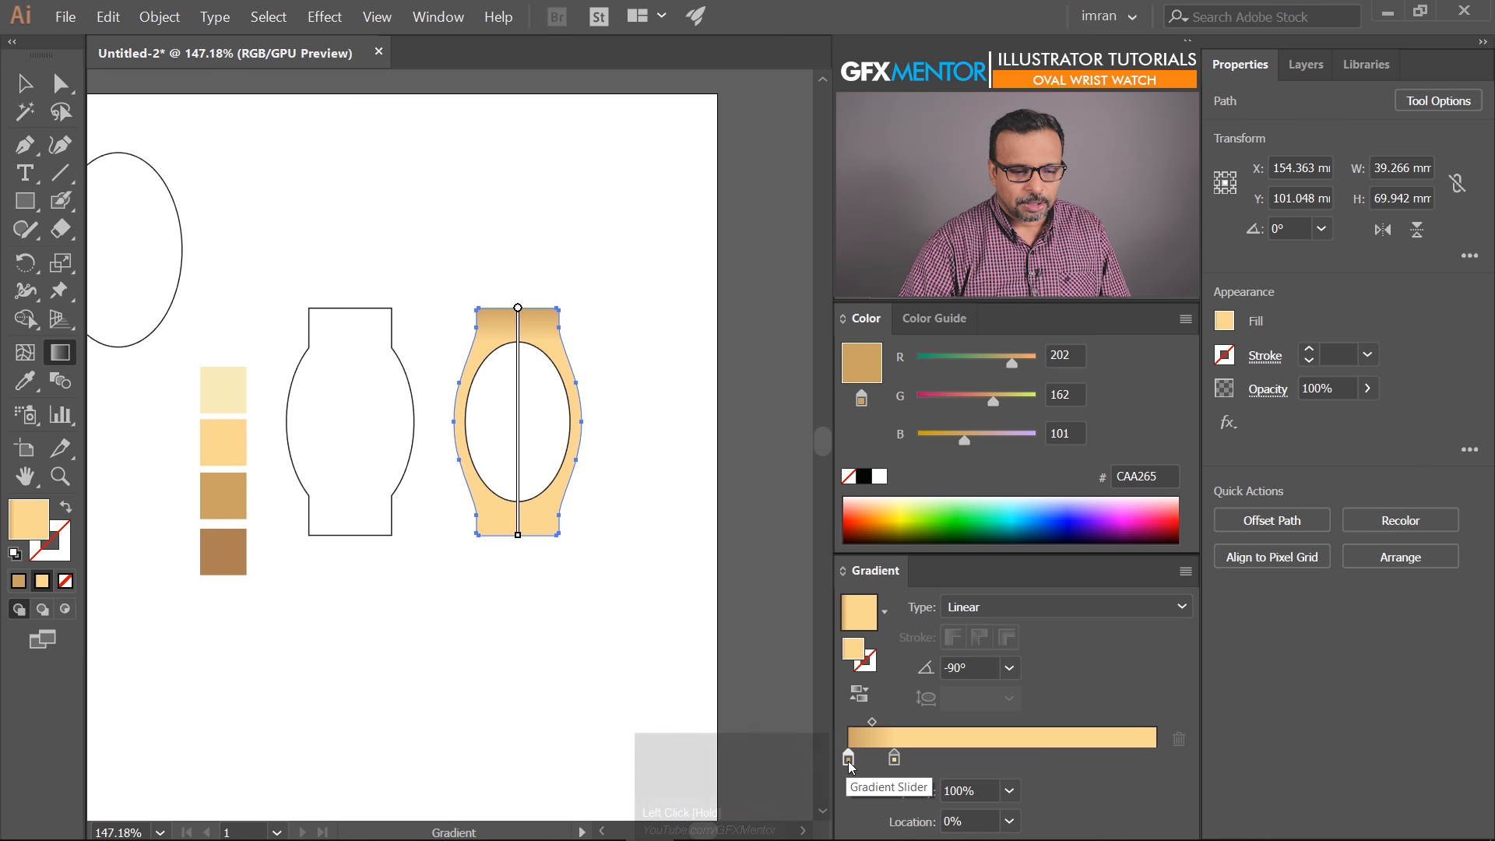
Move the light gold gradient stop to 6.74% and add another light gold stop at 32.15%
{"action": "left_click_drag", "start_coordinate": [849, 758], "coordinate": [751, 777]}
{"action": "key", "text": "ctrl+z"}
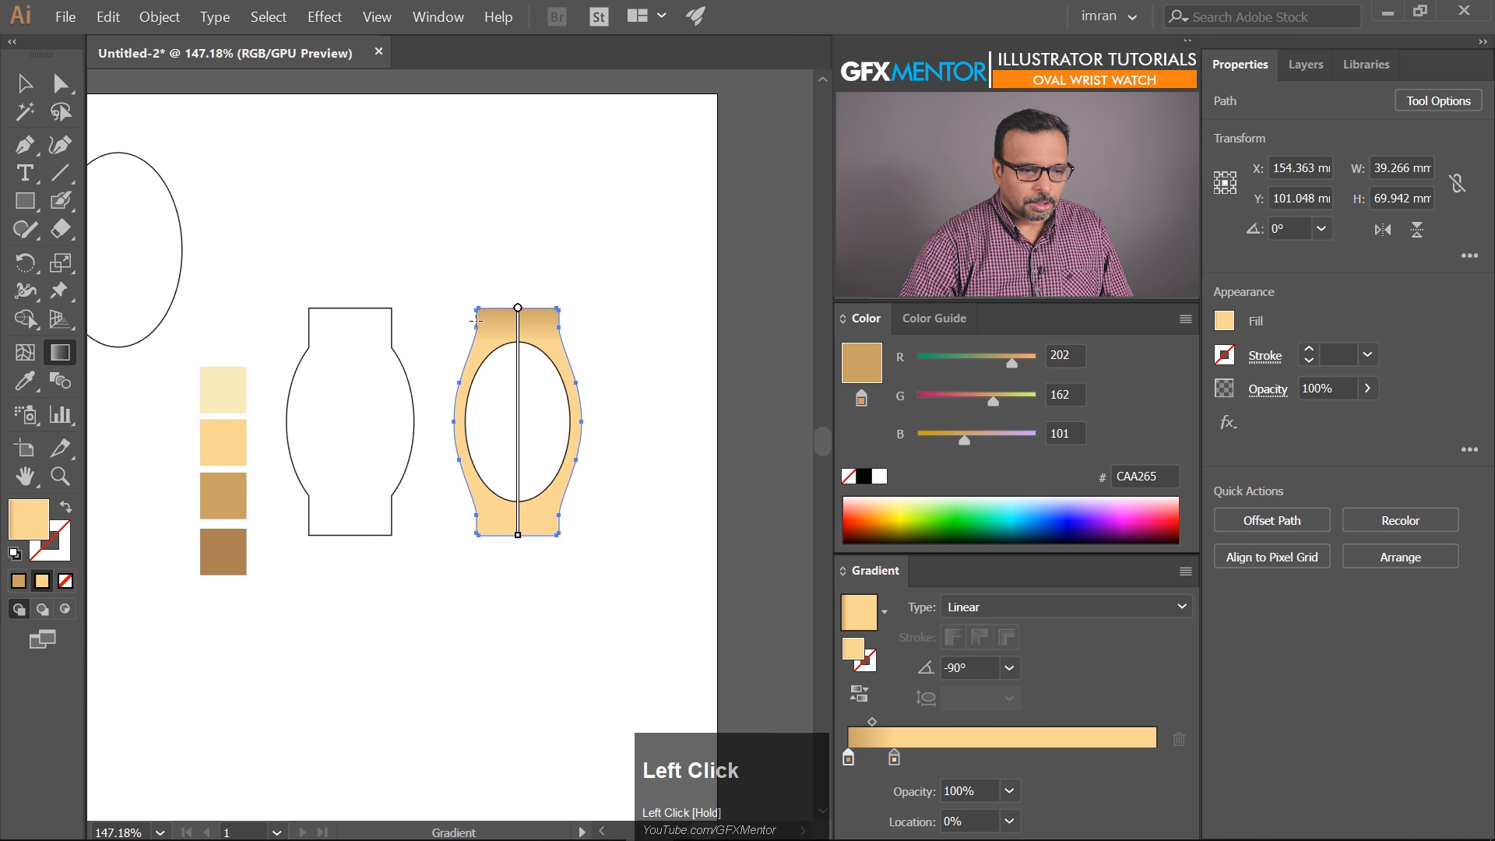
{"action": "left_click_drag", "start_coordinate": [894, 762], "coordinate": [872, 799]}
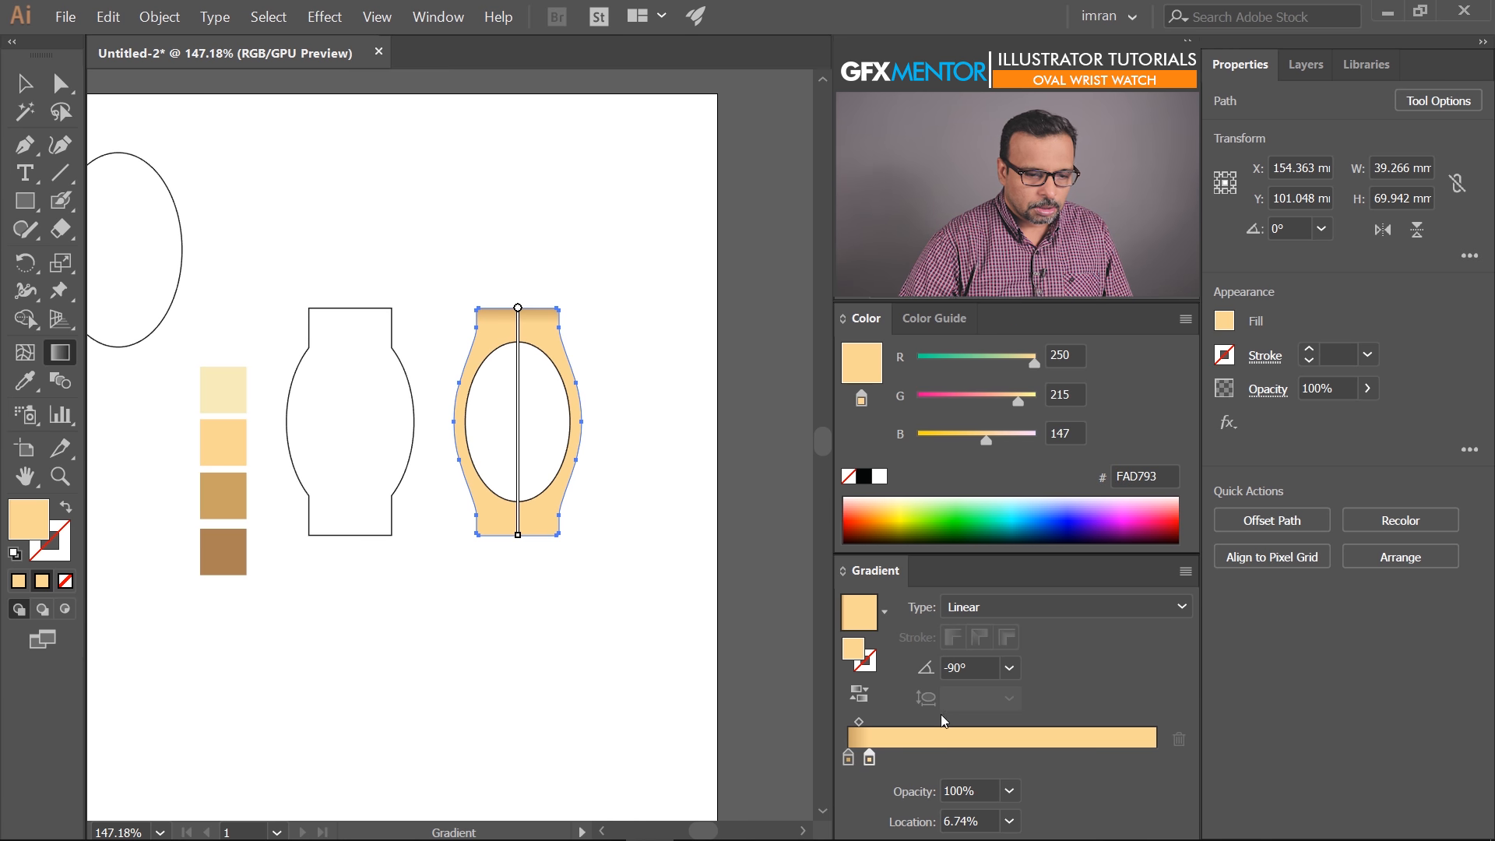
{"action": "left_click", "coordinate": [949, 759]}
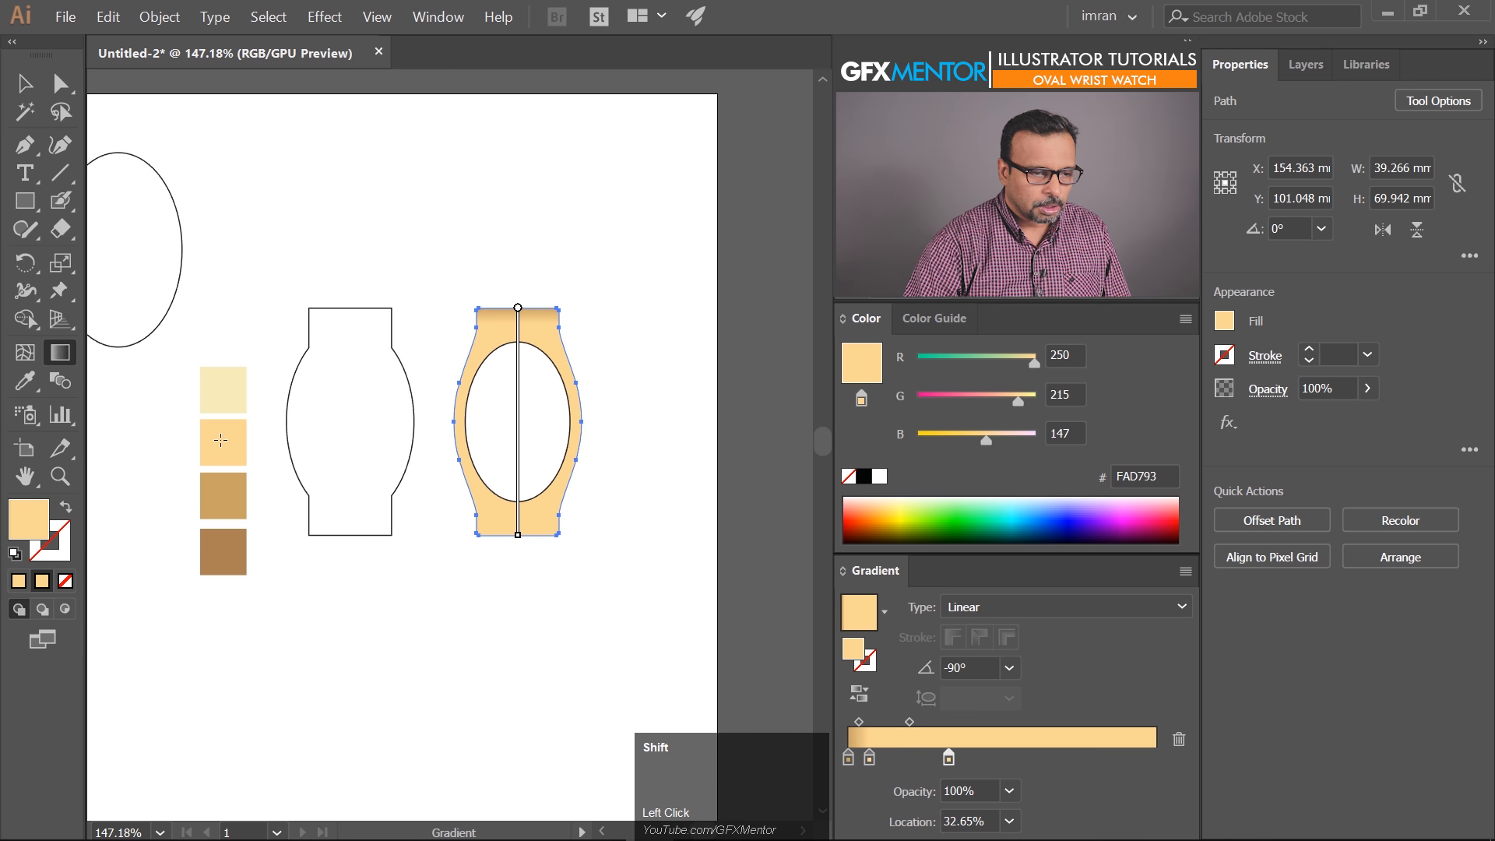
{"action": "key", "text": "i"}
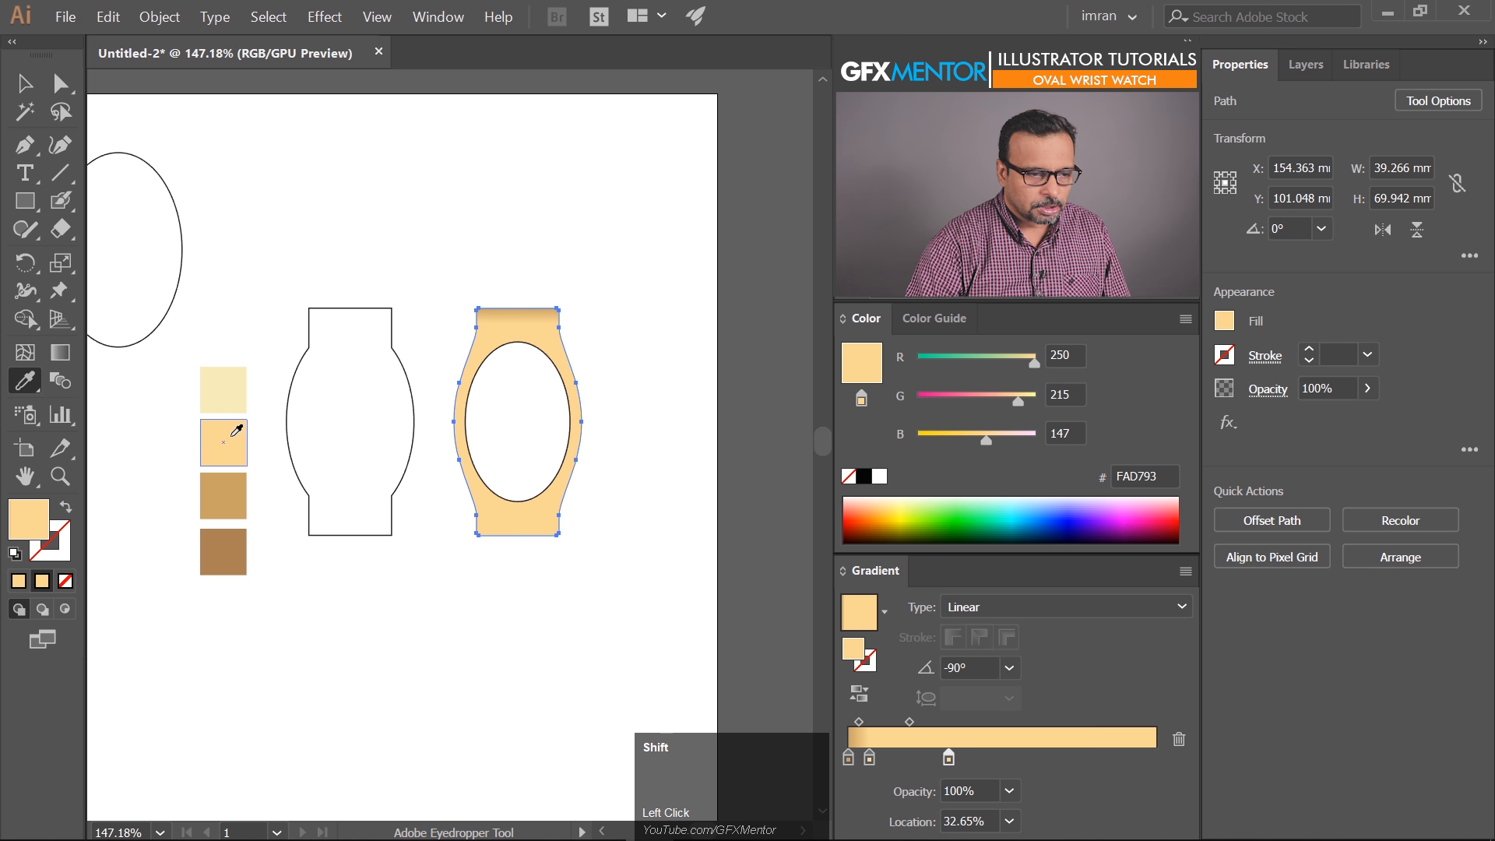
{"action": "left_click", "coordinate": [225, 468], "text": "shift"}
{"action": "left_click_drag", "start_coordinate": [948, 757], "coordinate": [947, 757]}
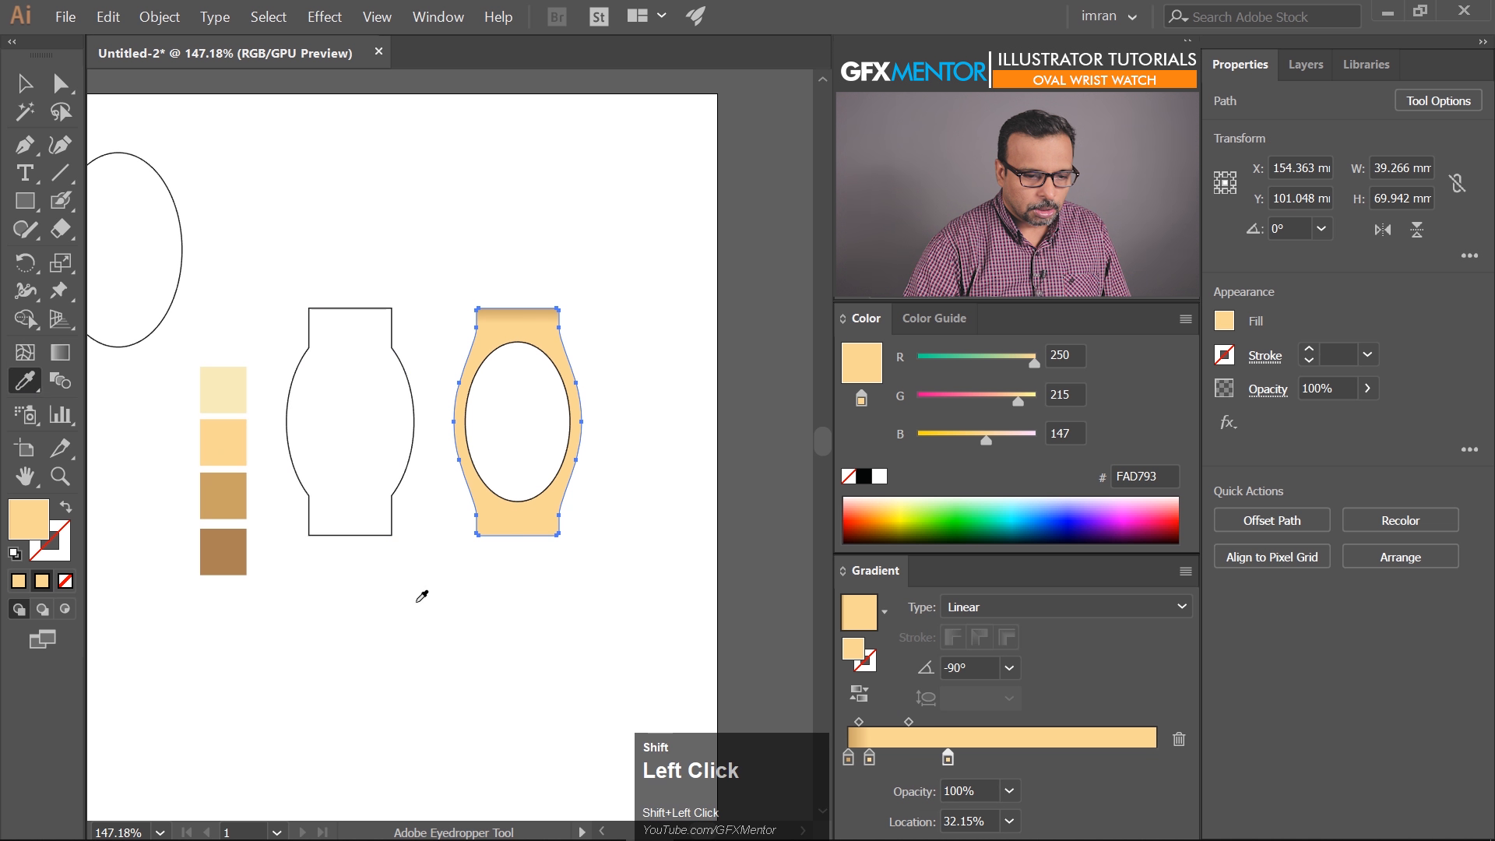
Colour the 6.74% stop with the pale cream swatch and move the light gold stop to about 37%
{"action": "left_click", "coordinate": [870, 757]}
{"action": "left_click", "coordinate": [221, 390], "text": "shift"}
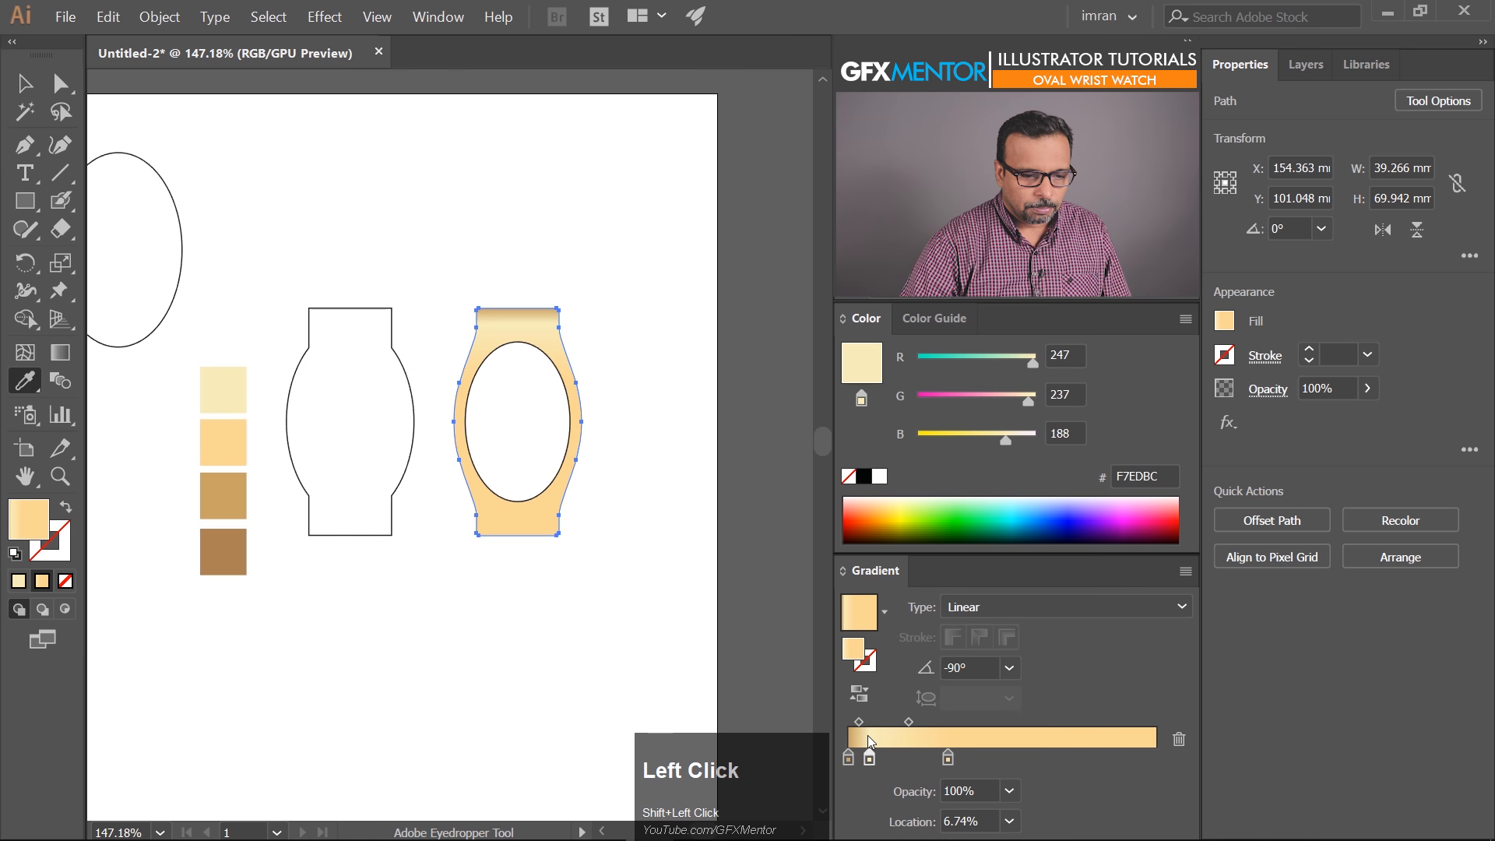
{"action": "left_click_drag", "start_coordinate": [948, 757], "coordinate": [965, 757]}
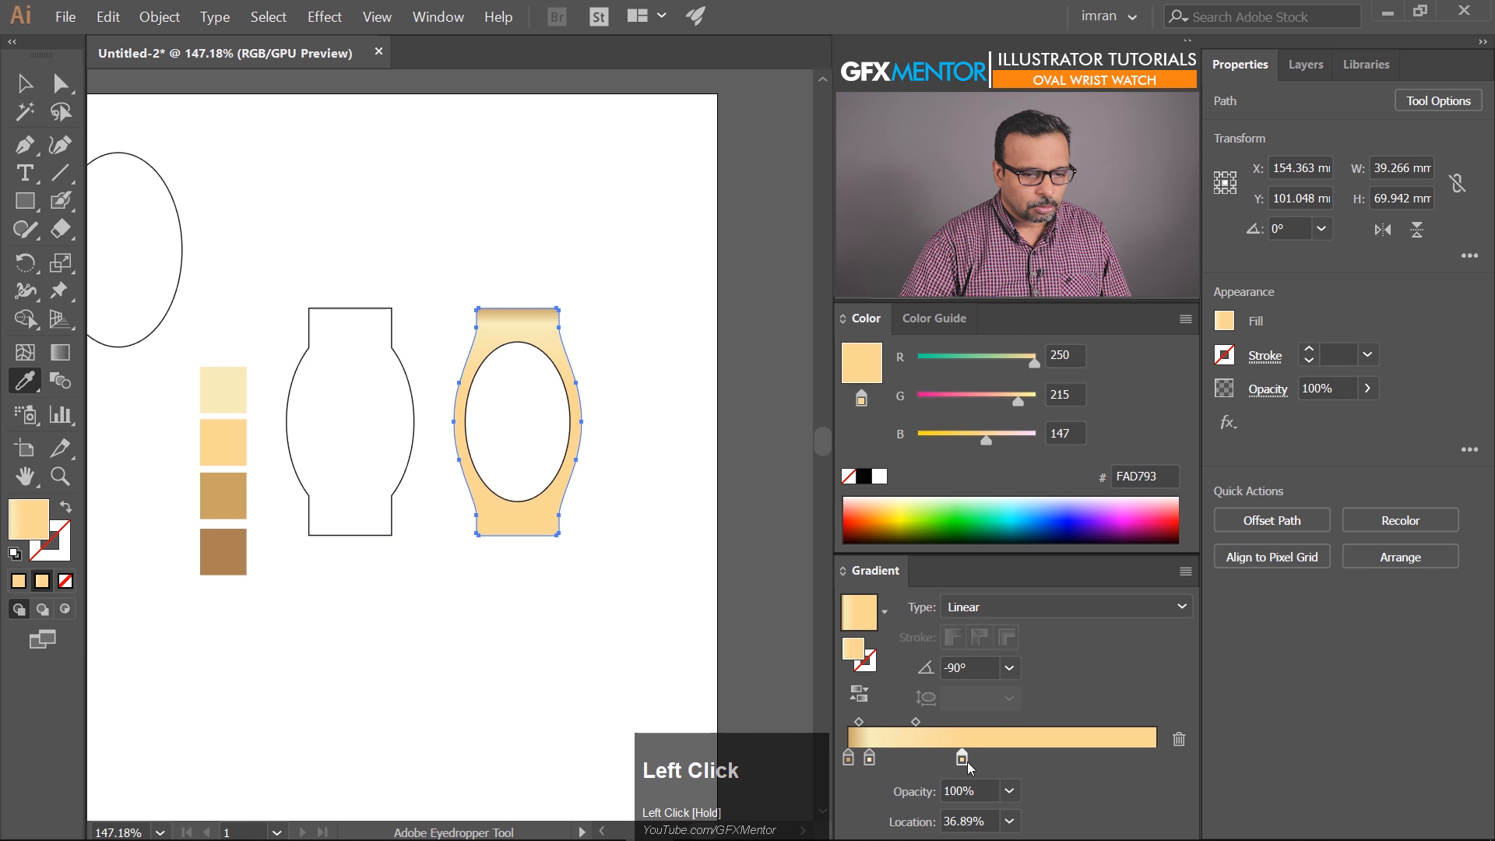
Place a copy of the darker gold starting stop just past the middle light gold stop, at 45.44%
{"action": "left_click", "coordinate": [980, 762]}
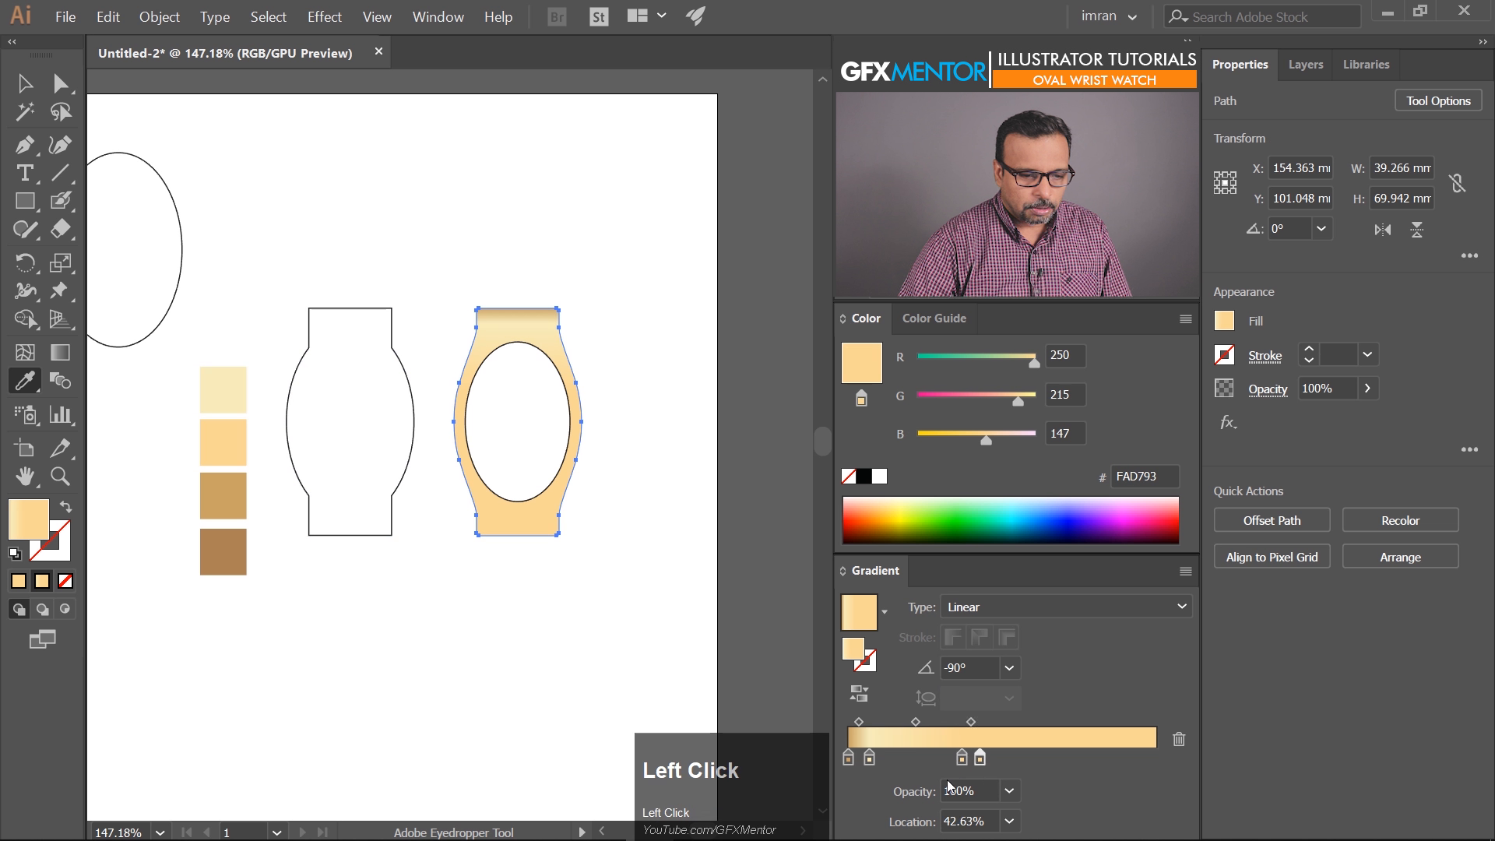
{"action": "left_click_drag", "start_coordinate": [980, 762], "coordinate": [957, 792]}
{"action": "left_click_drag", "start_coordinate": [848, 759], "coordinate": [988, 759]}
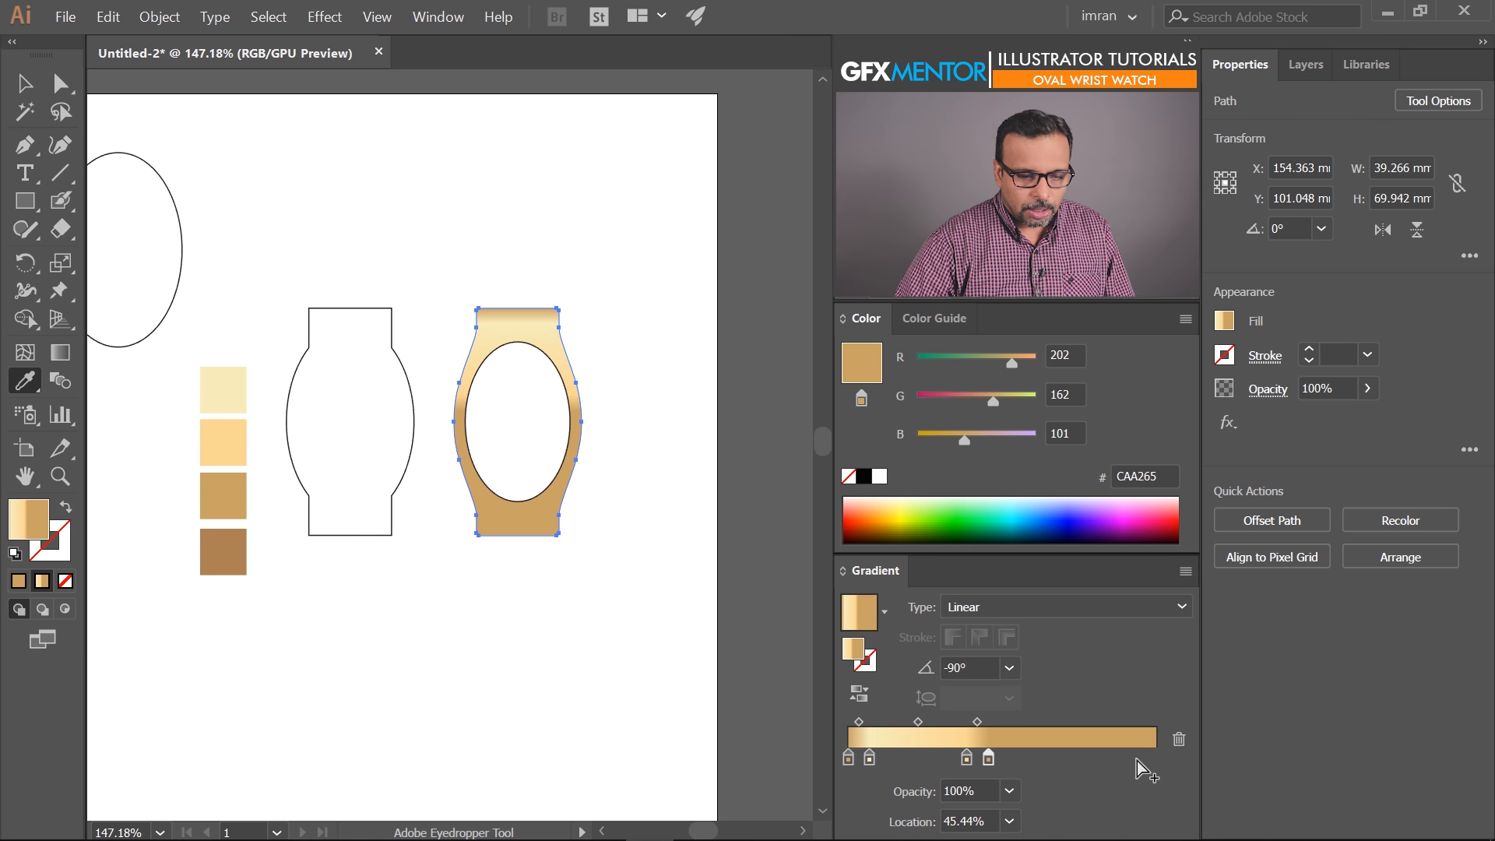
Add a light gold stop at 92.26% and a brown end stop at 100%, both coloured from the swatches, then deselect the body
{"action": "mouse_move", "coordinate": [1145, 758]}
{"action": "left_mouse_down"}
{"action": "mouse_move", "coordinate": [1162, 754]}
{"action": "mouse_move", "coordinate": [1124, 760]}
{"action": "left_mouse_up"}
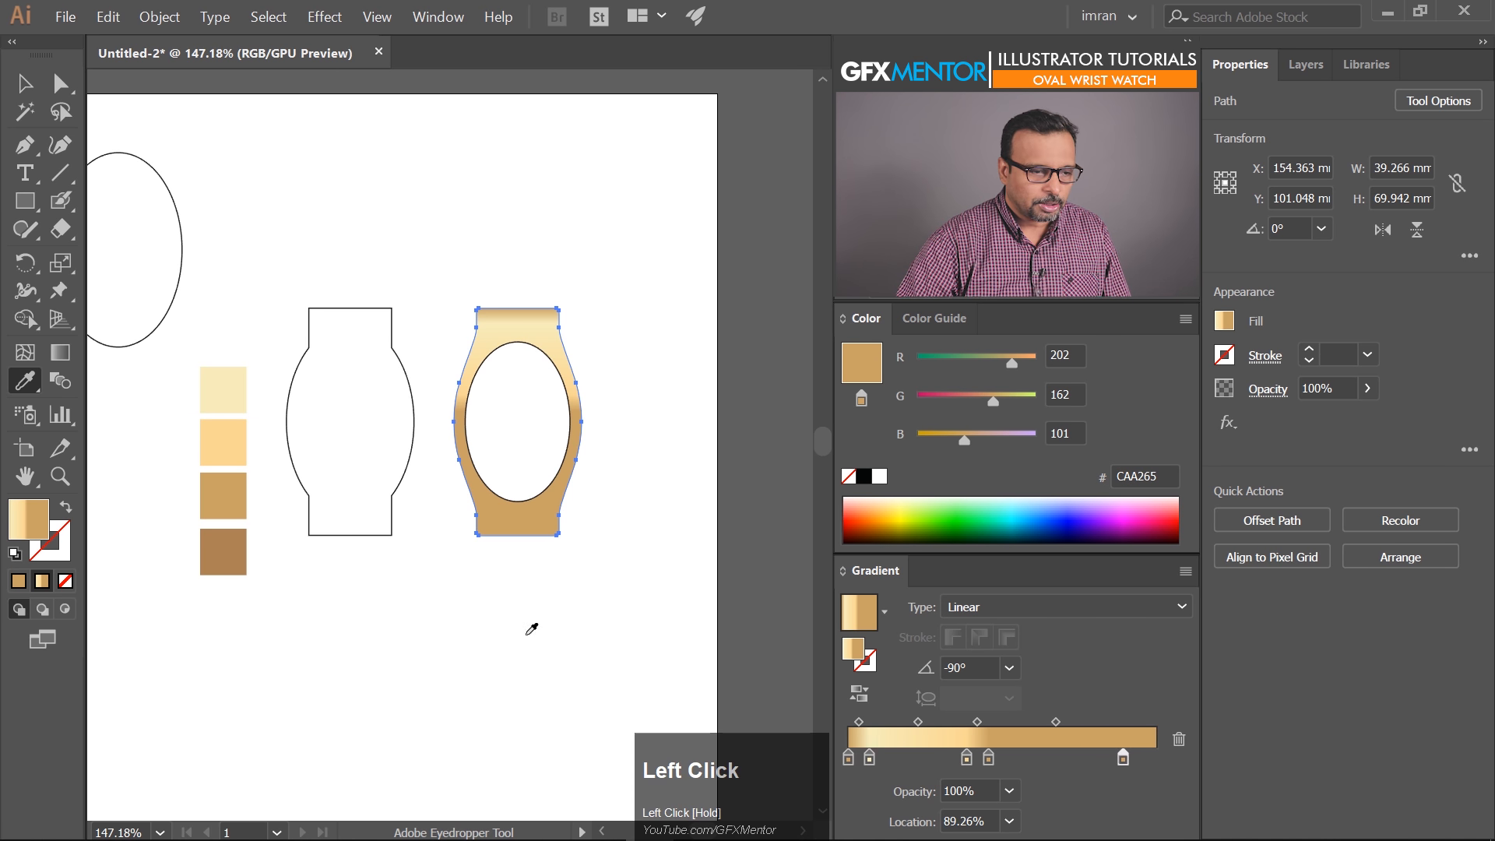
{"action": "left_click", "coordinate": [225, 440], "text": "shift"}
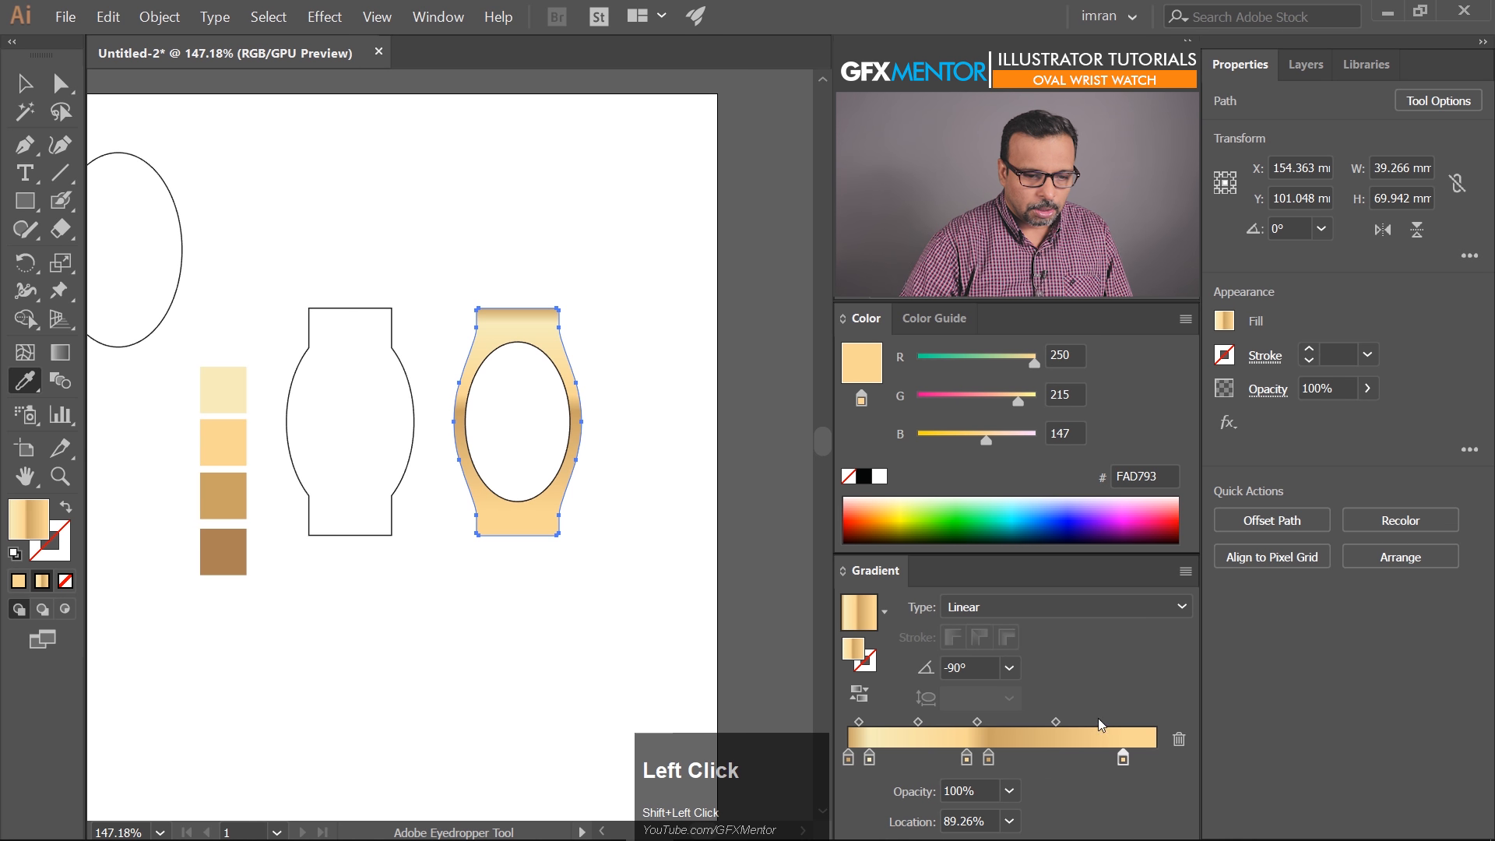
{"action": "left_click", "coordinate": [1158, 757]}
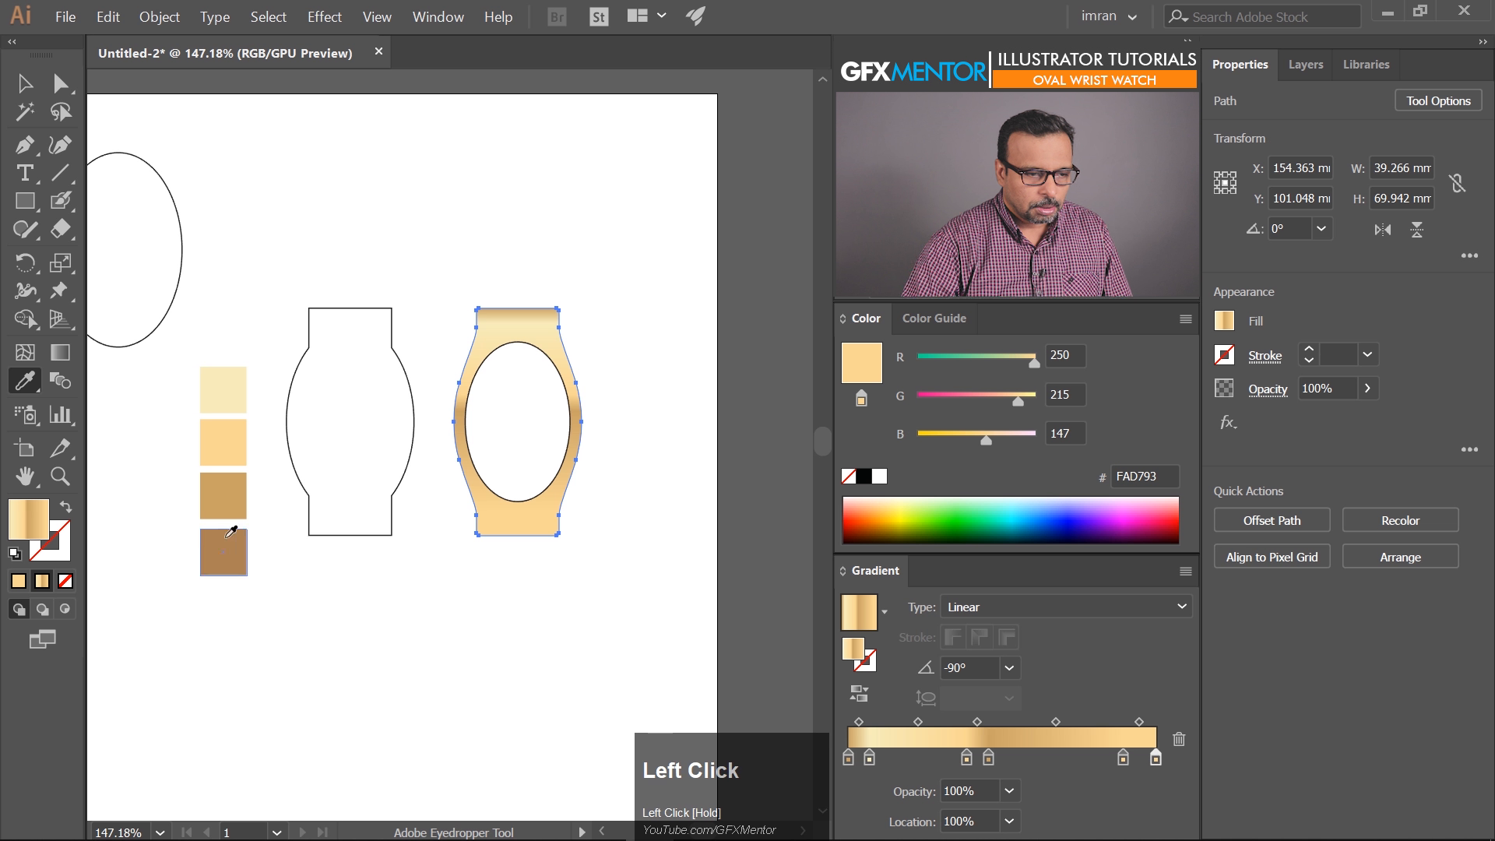
{"action": "left_click", "coordinate": [226, 502], "text": "shift"}
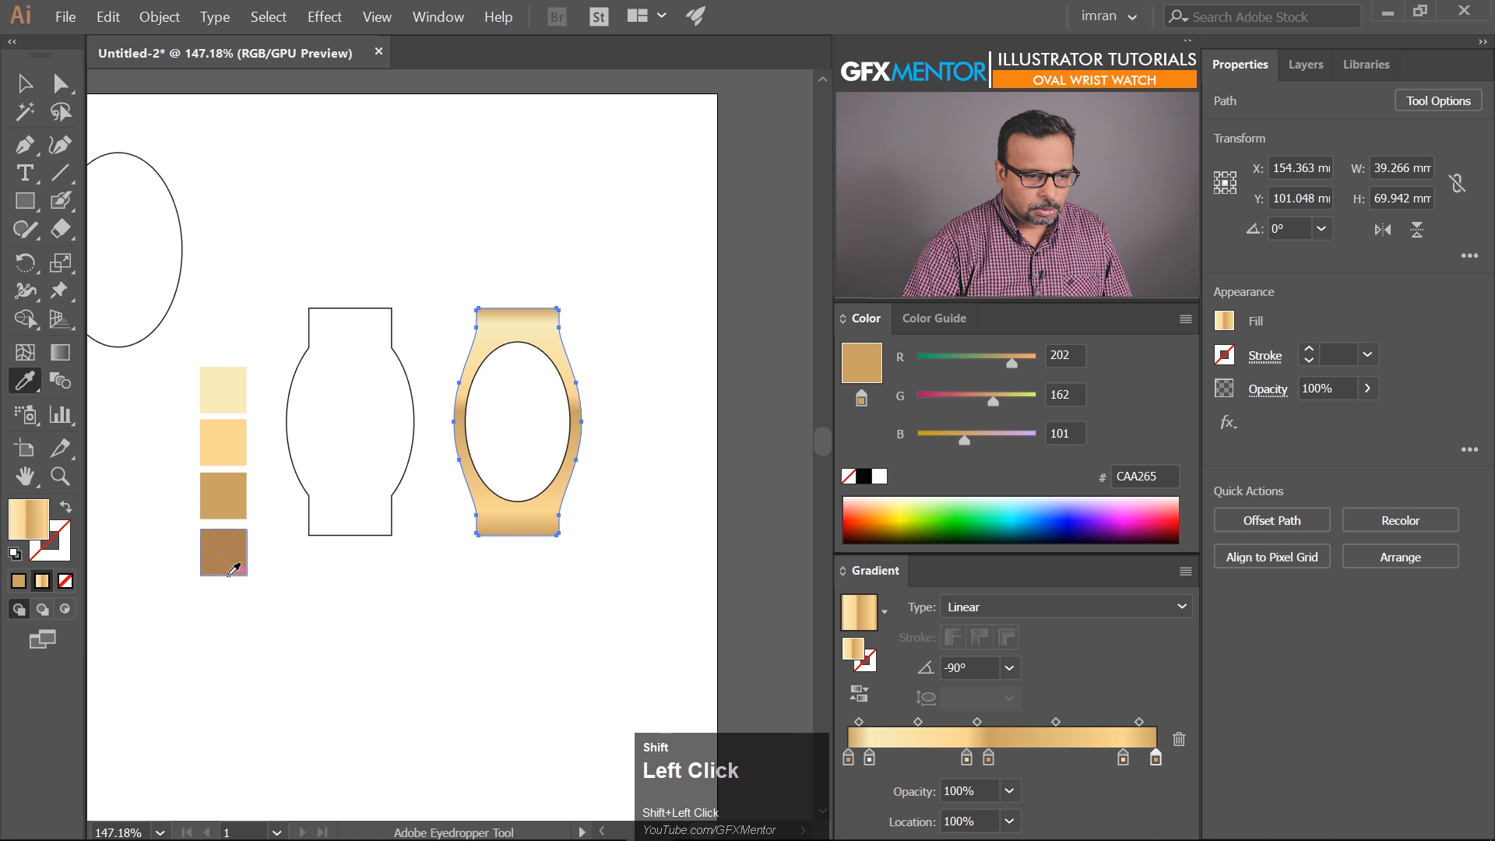
{"action": "left_click", "coordinate": [231, 566], "text": "shift"}
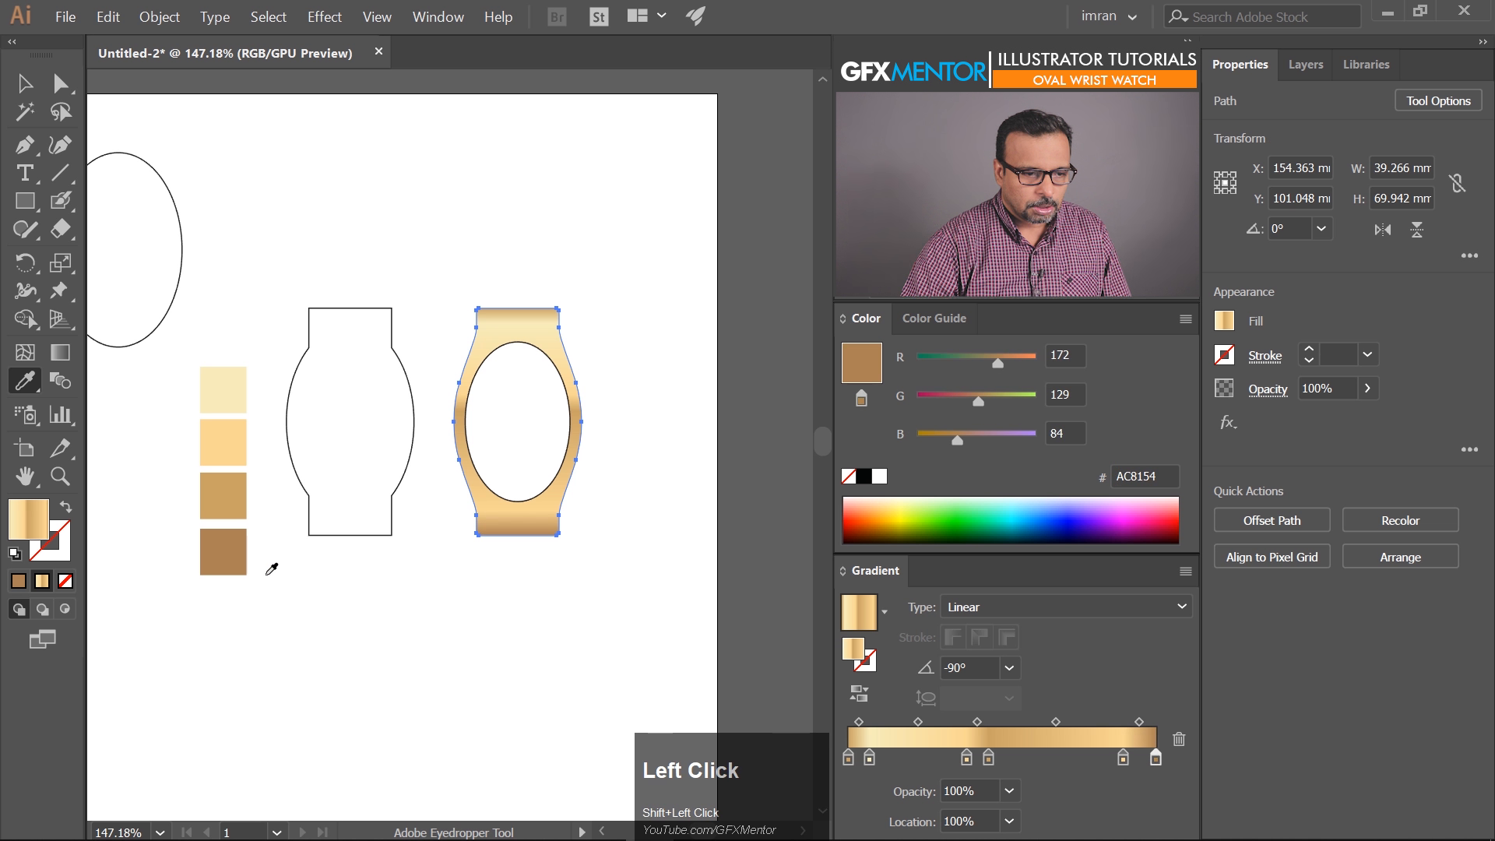
{"action": "left_click_drag", "start_coordinate": [1123, 757], "coordinate": [1132, 757]}
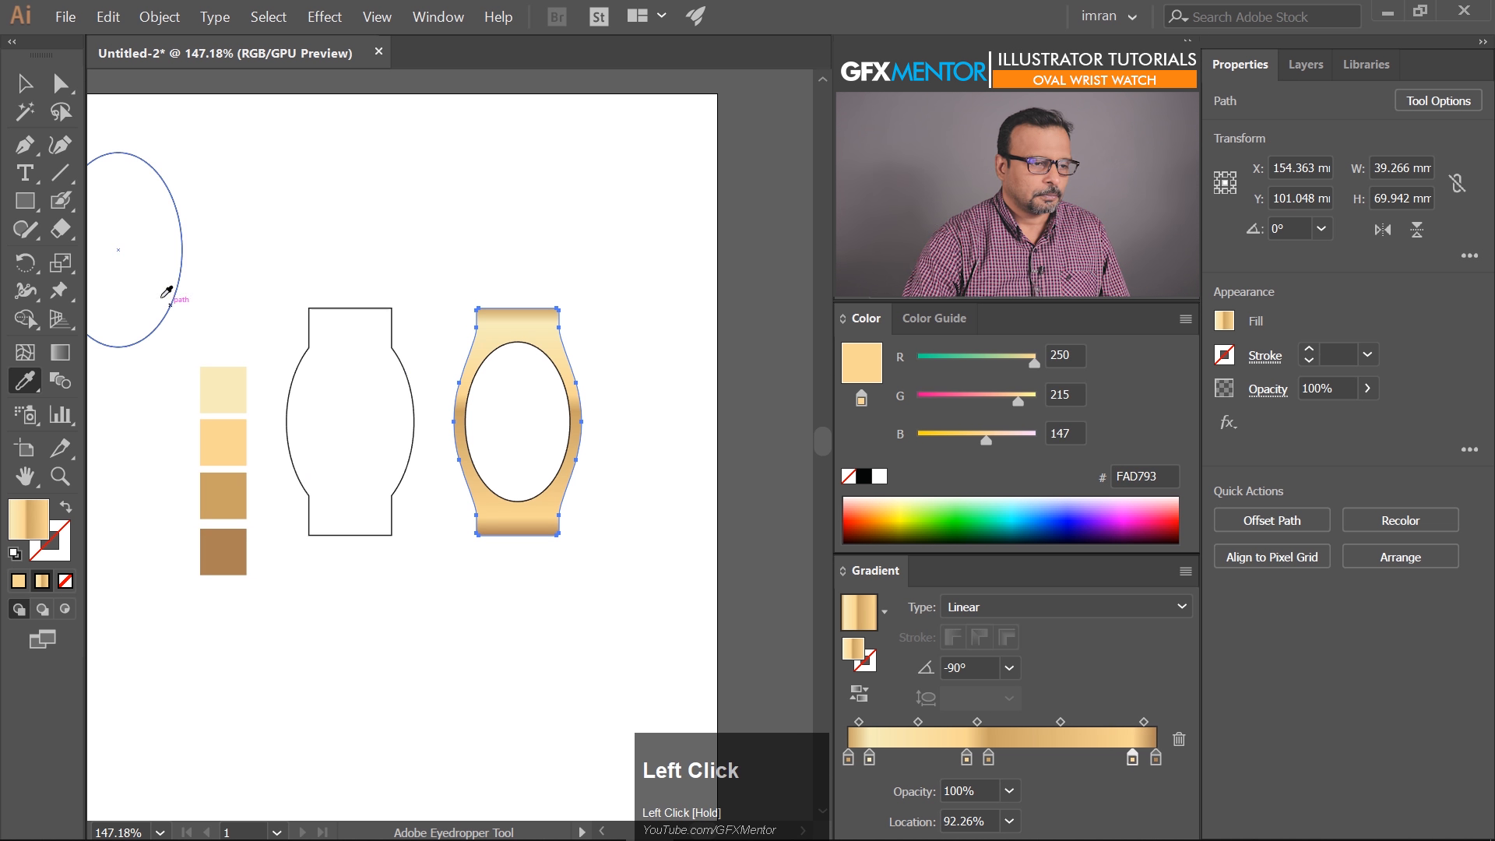
{"action": "left_click", "coordinate": [24, 83]}
{"action": "left_click", "coordinate": [556, 232]}
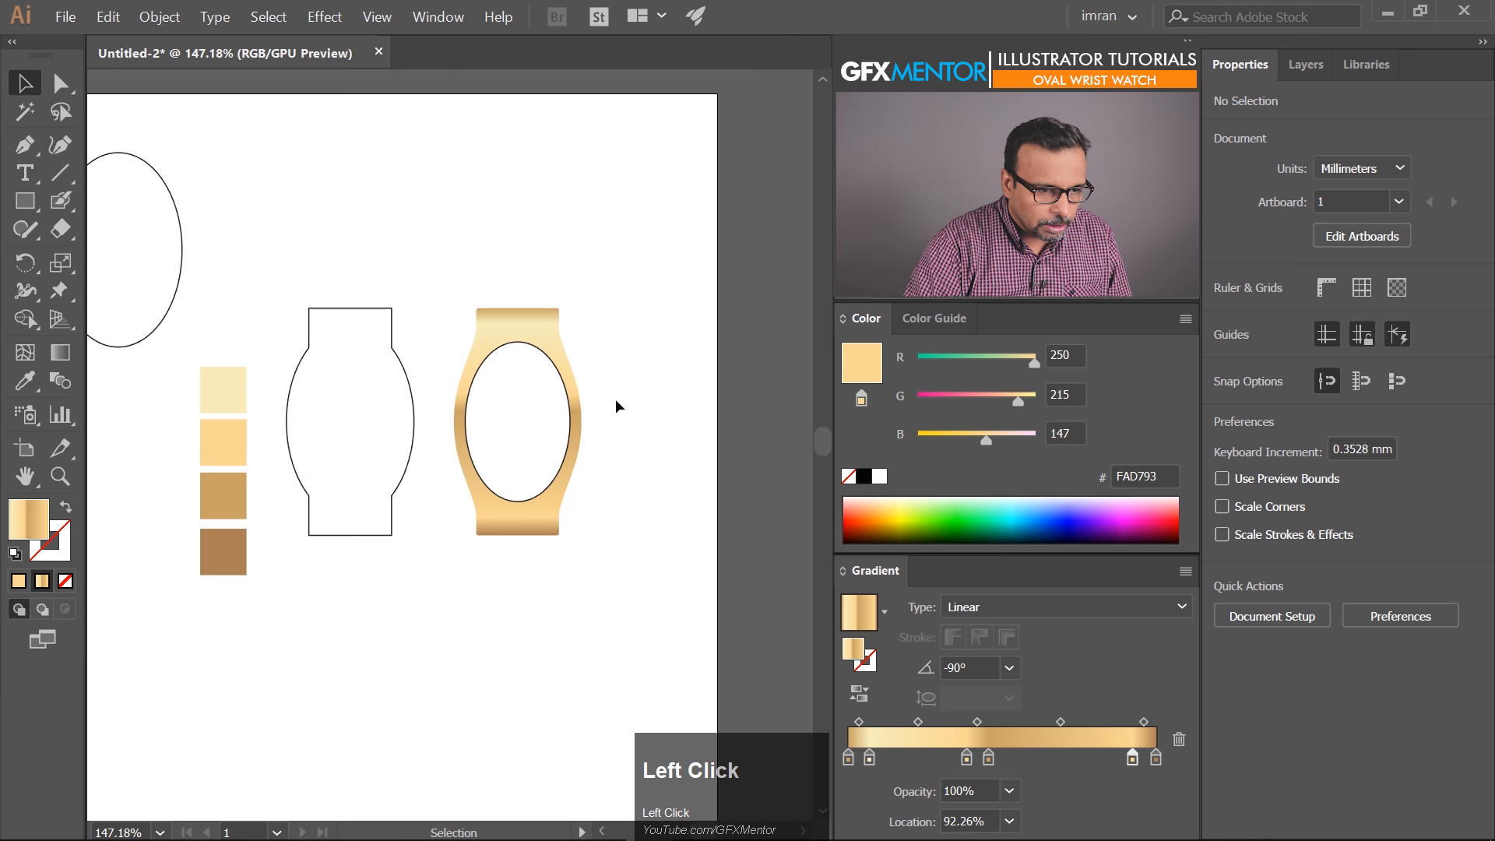
Fill the inner oval with the light gold swatch colour, then change its fill to the darker gold
{"action": "left_click", "coordinate": [534, 419]}
{"action": "key", "text": "i"}
{"action": "left_click", "coordinate": [226, 448]}
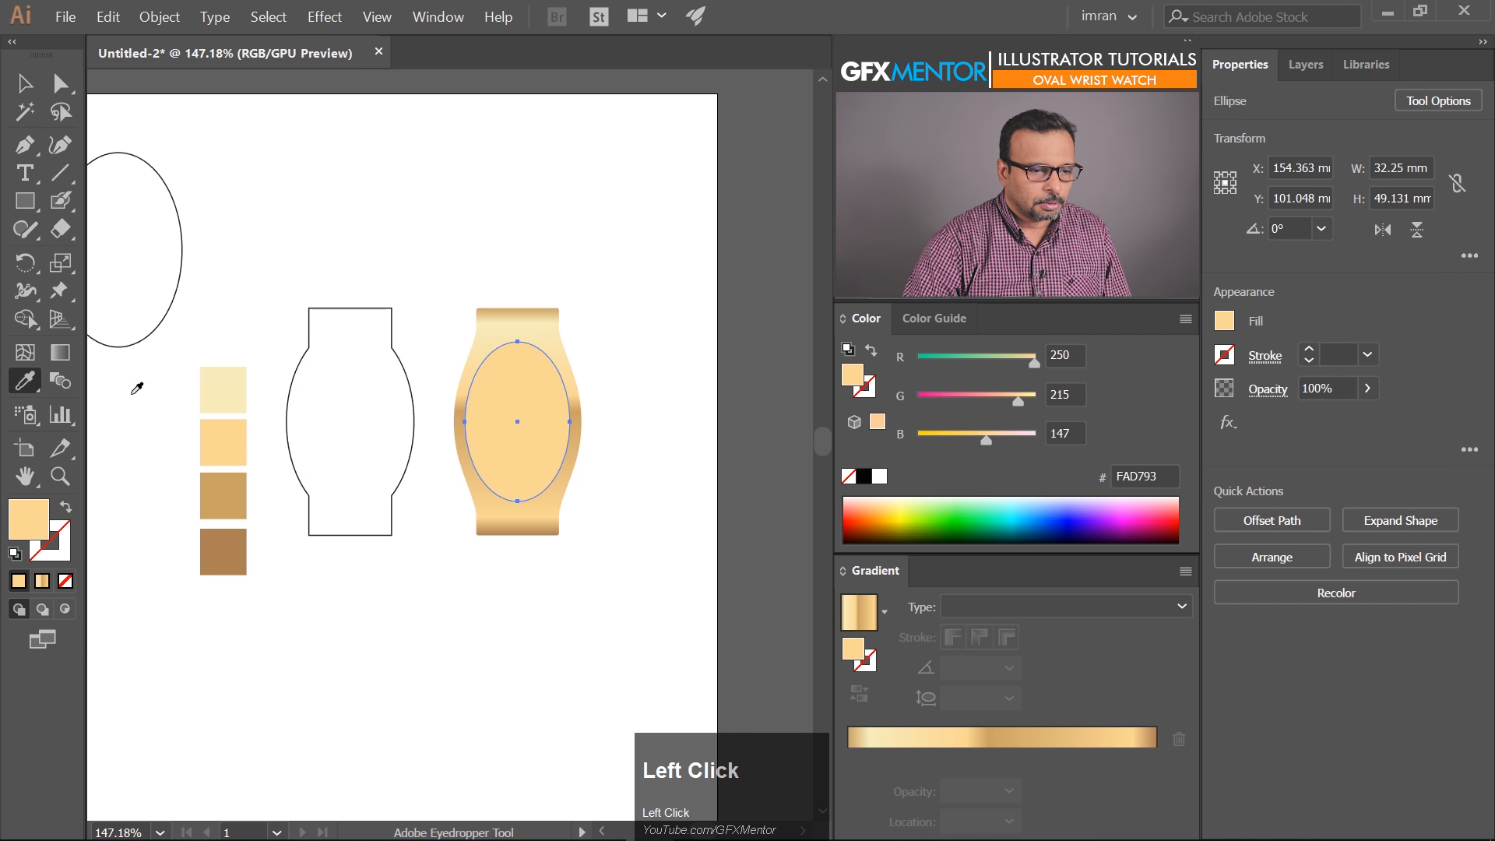
{"action": "left_click", "coordinate": [224, 495]}
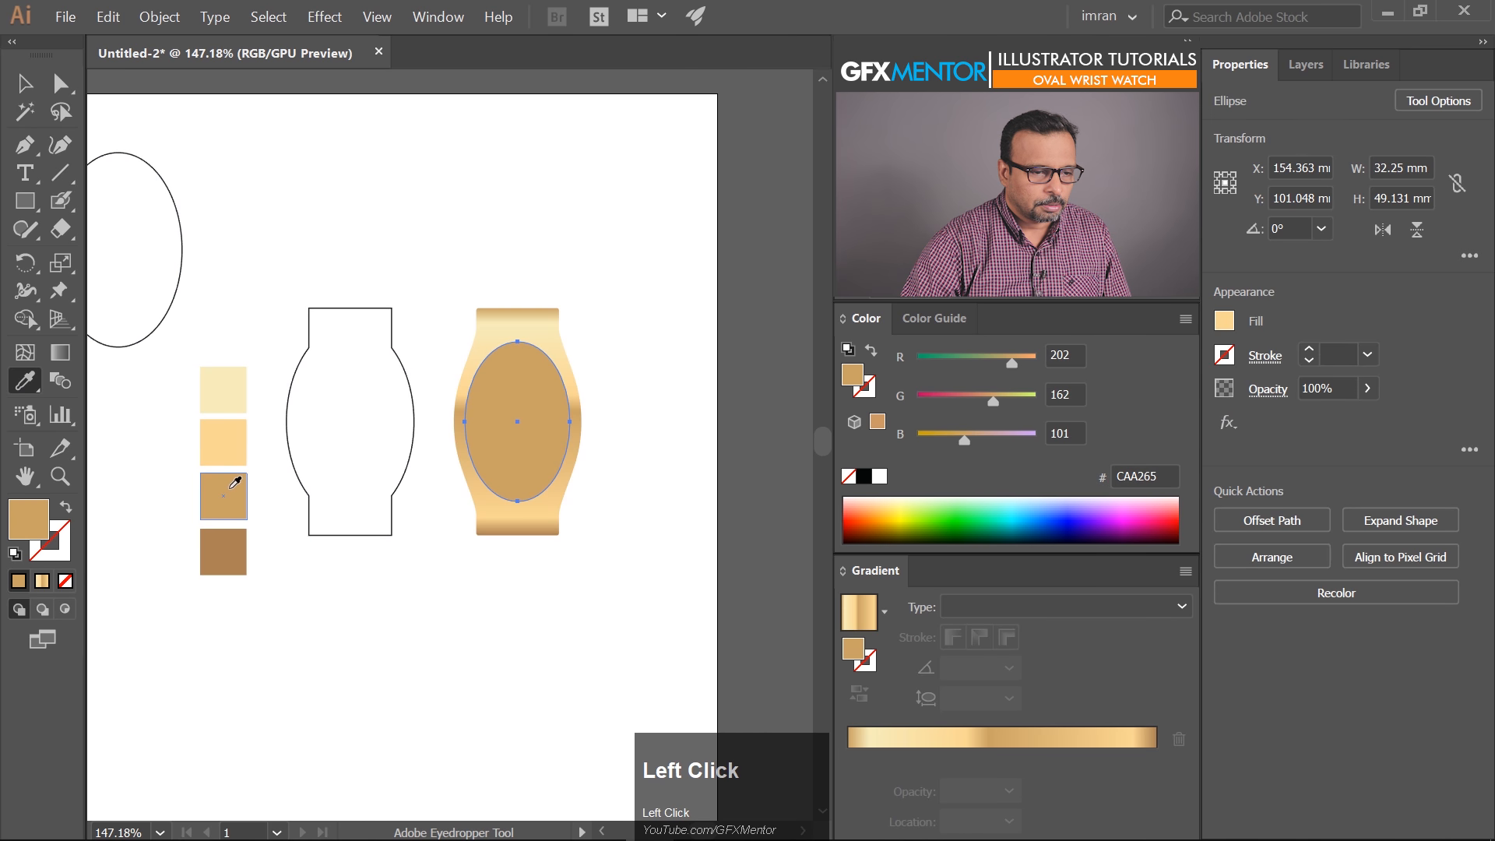
Deselect the watch's inner oval
{"action": "key", "text": "v"}
{"action": "left_click", "coordinate": [304, 200]}
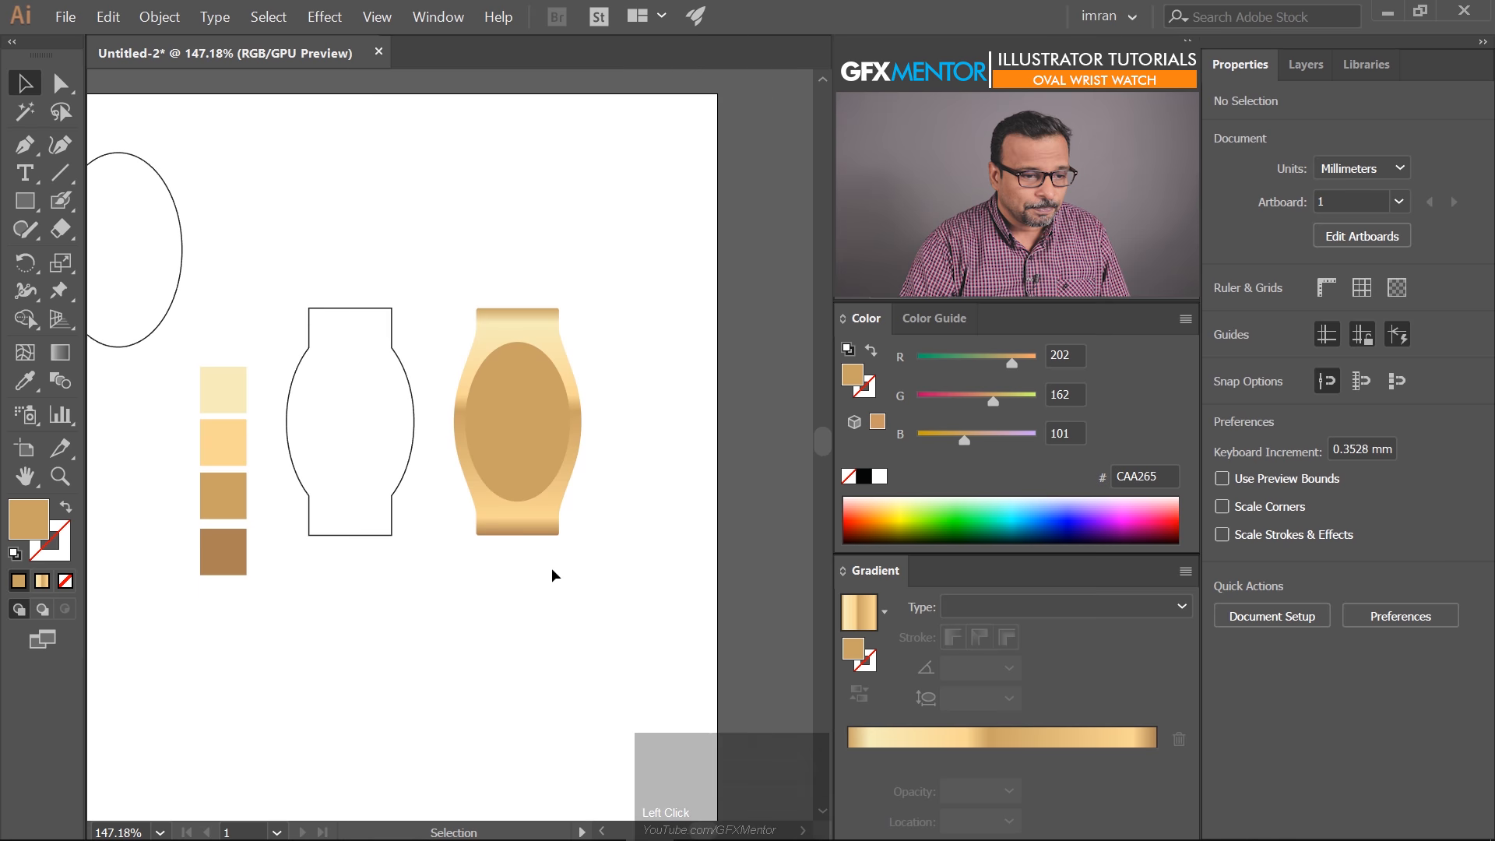
{"action": "left_click_drag", "start_coordinate": [521, 572], "coordinate": [558, 468]}
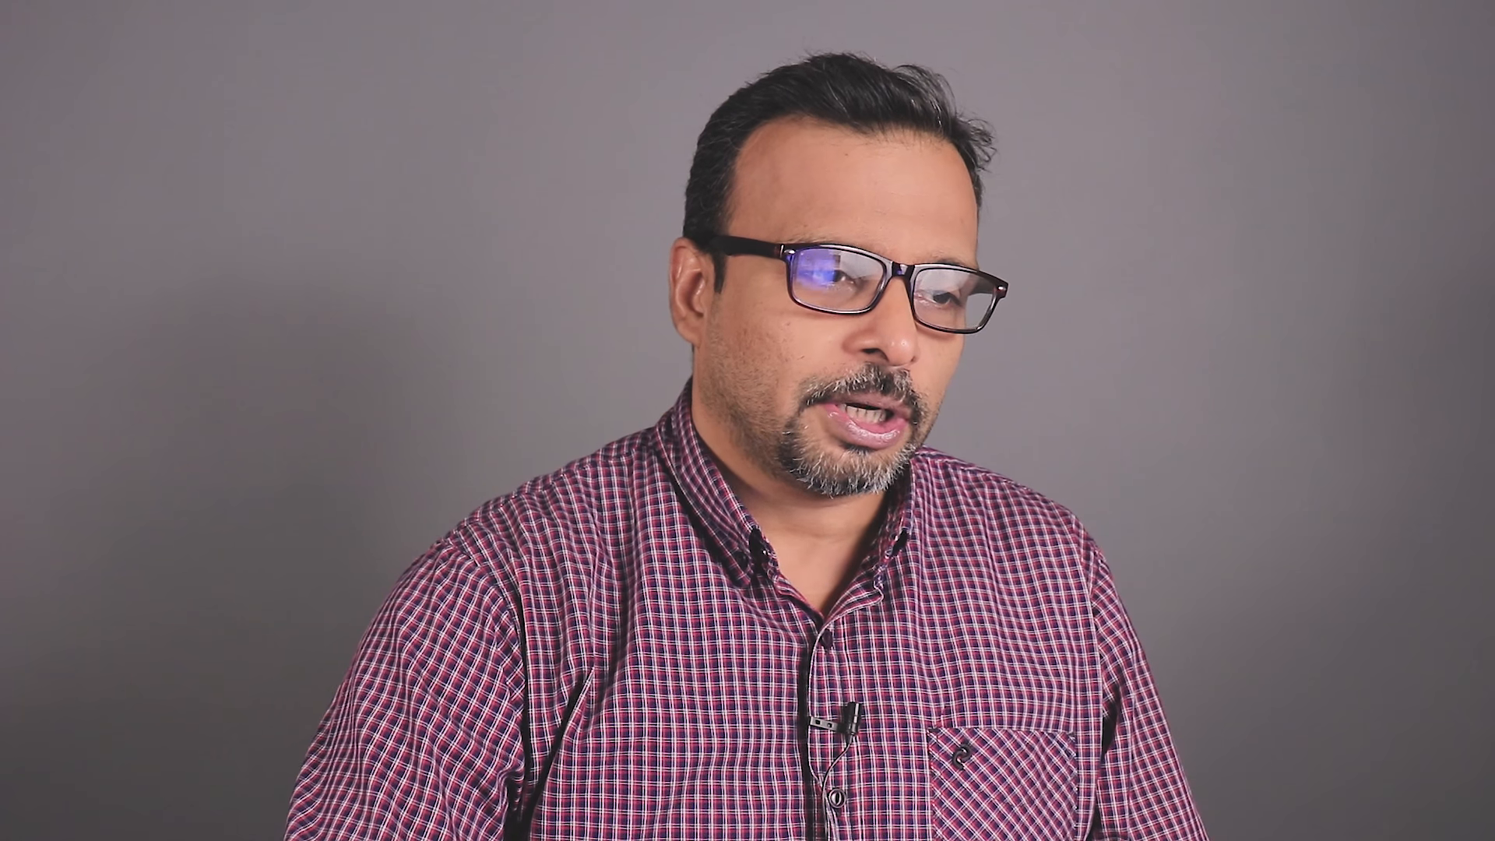
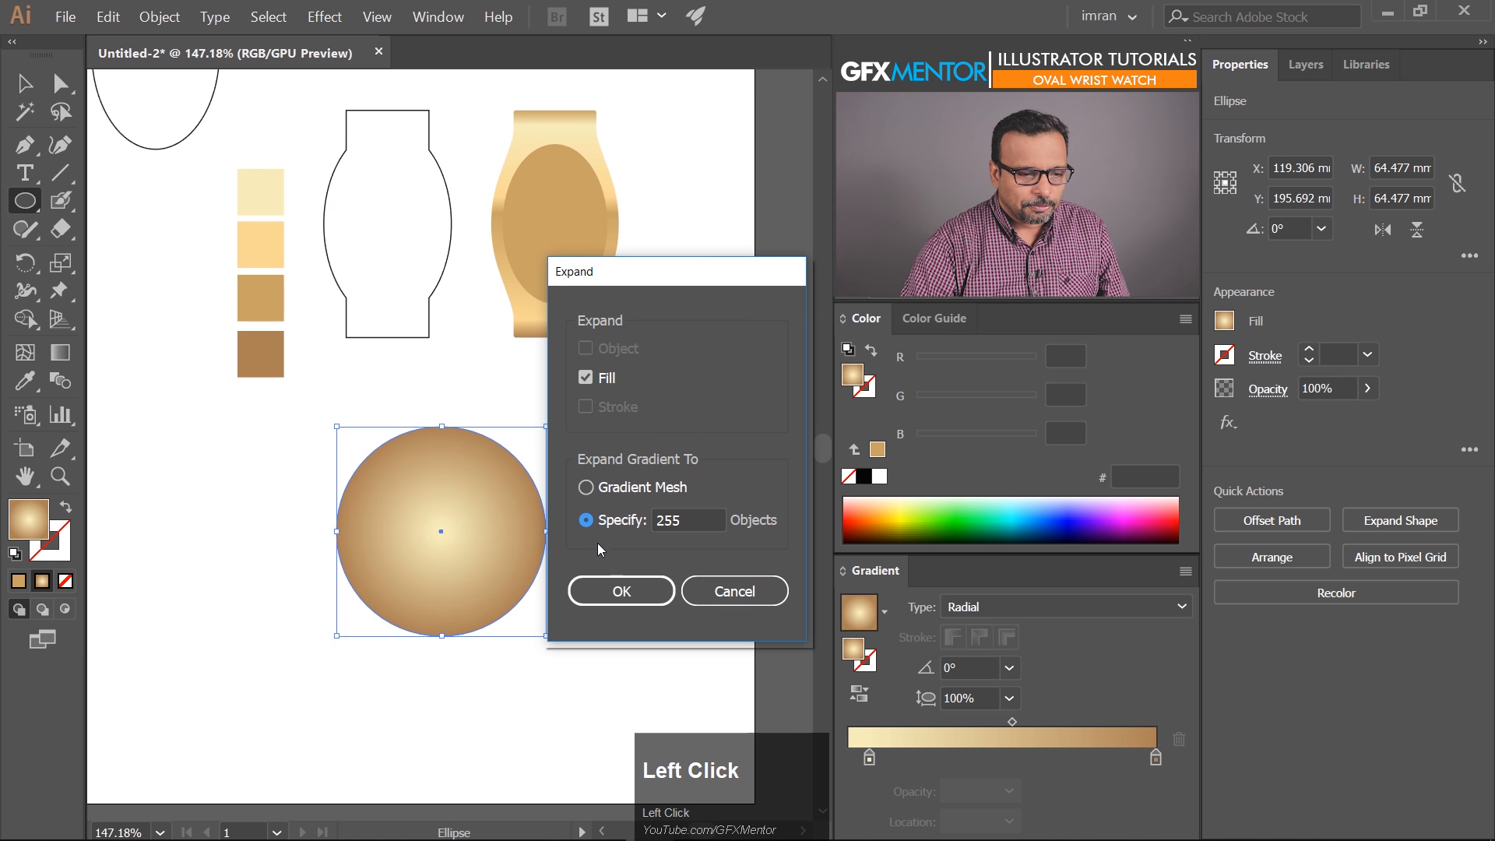
Expand the radial gradient fill of the circle below the watch into a gradient mesh
{"action": "left_click", "coordinate": [616, 491]}
{"action": "left_click", "coordinate": [644, 596]}
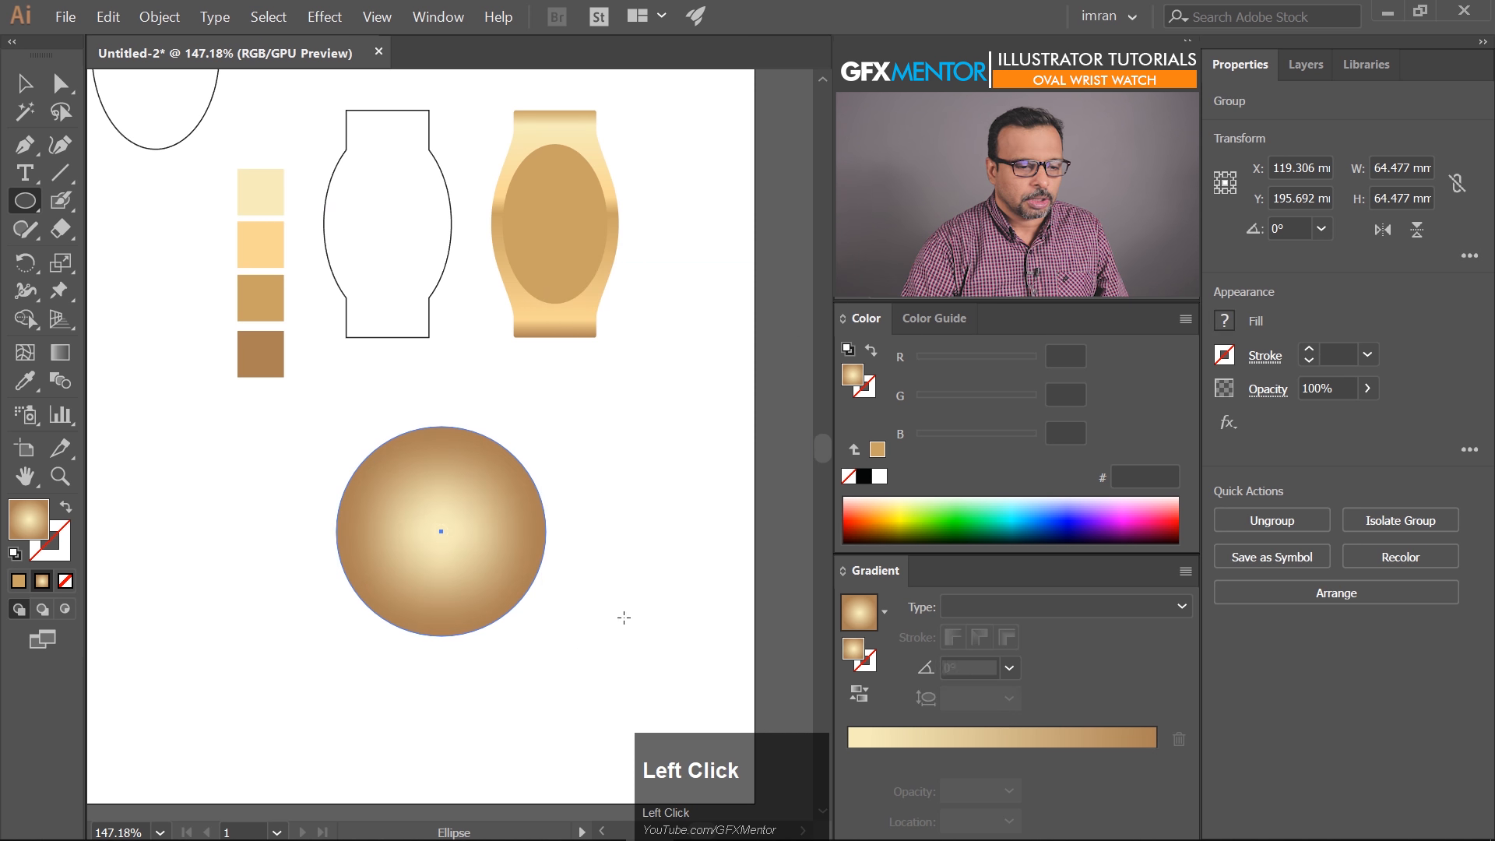
{"action": "left_click", "coordinate": [23, 83]}
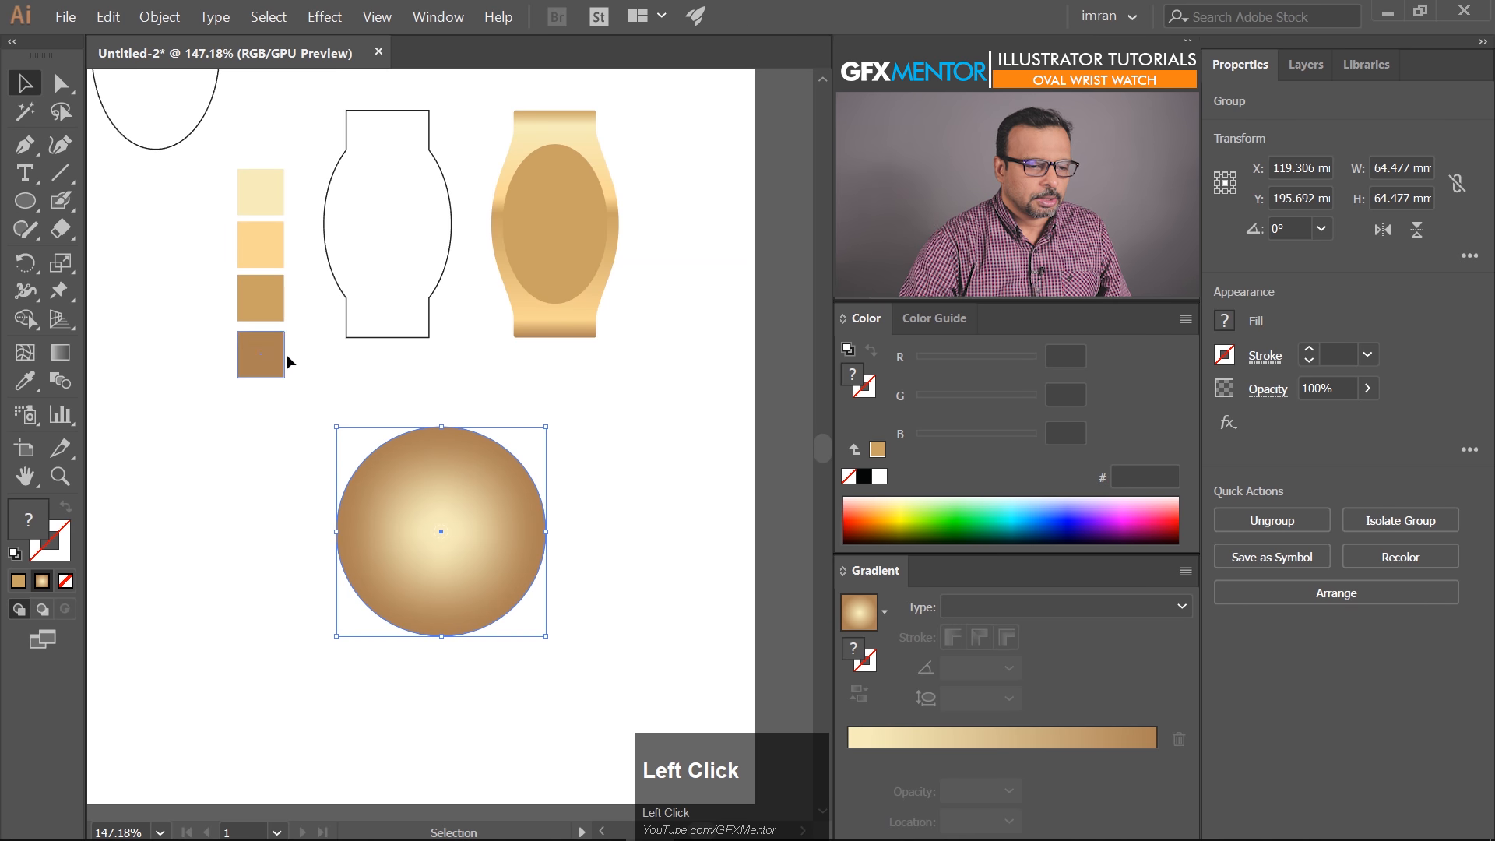
Ungroup the expanded circle and release its clipping mask
{"action": "right_click", "coordinate": [425, 485]}
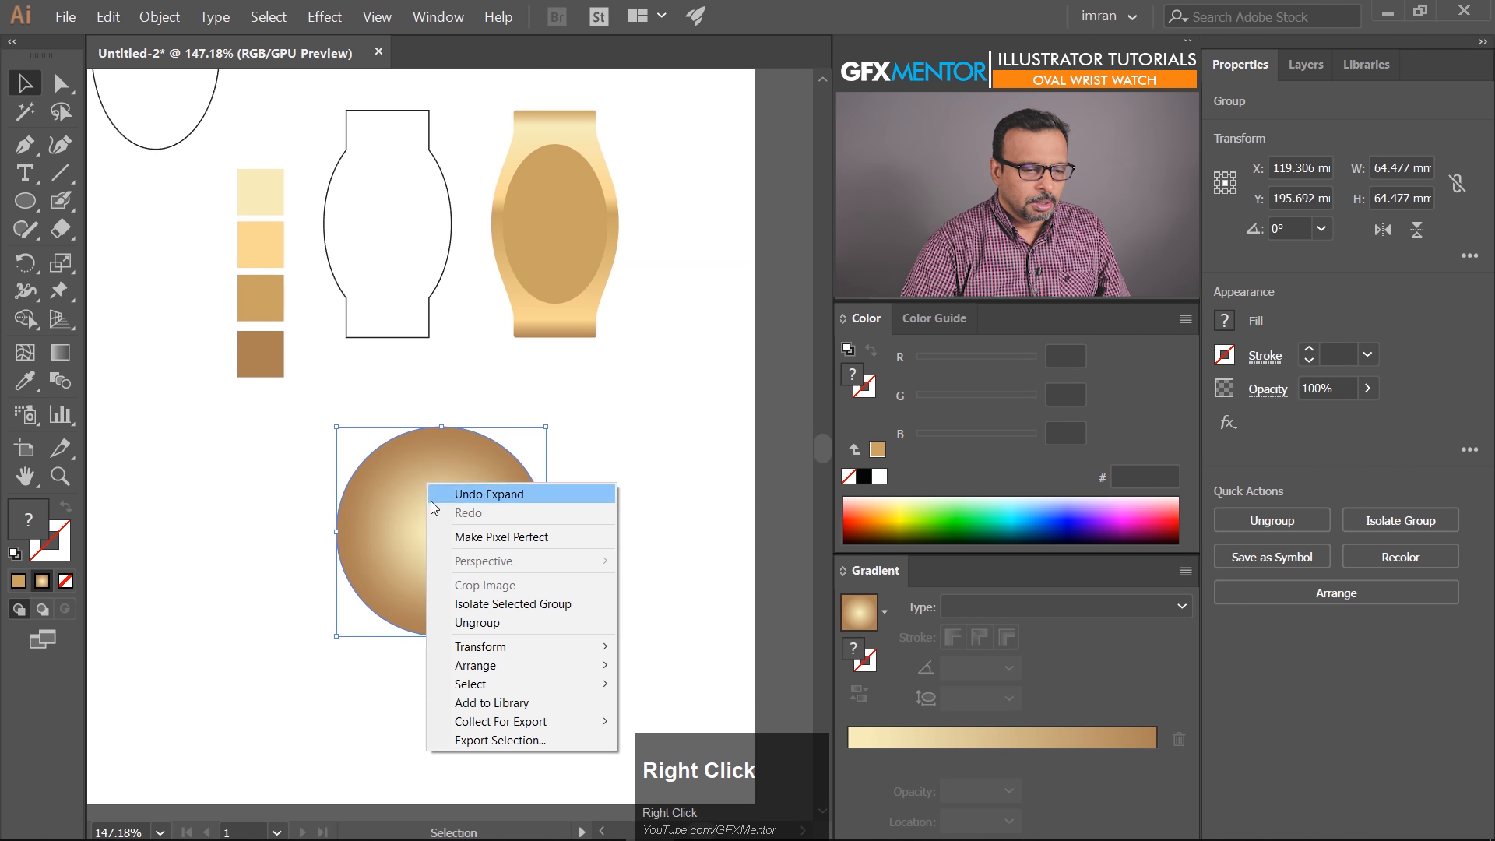
{"action": "left_click", "coordinate": [479, 623]}
{"action": "right_click", "coordinate": [459, 508]}
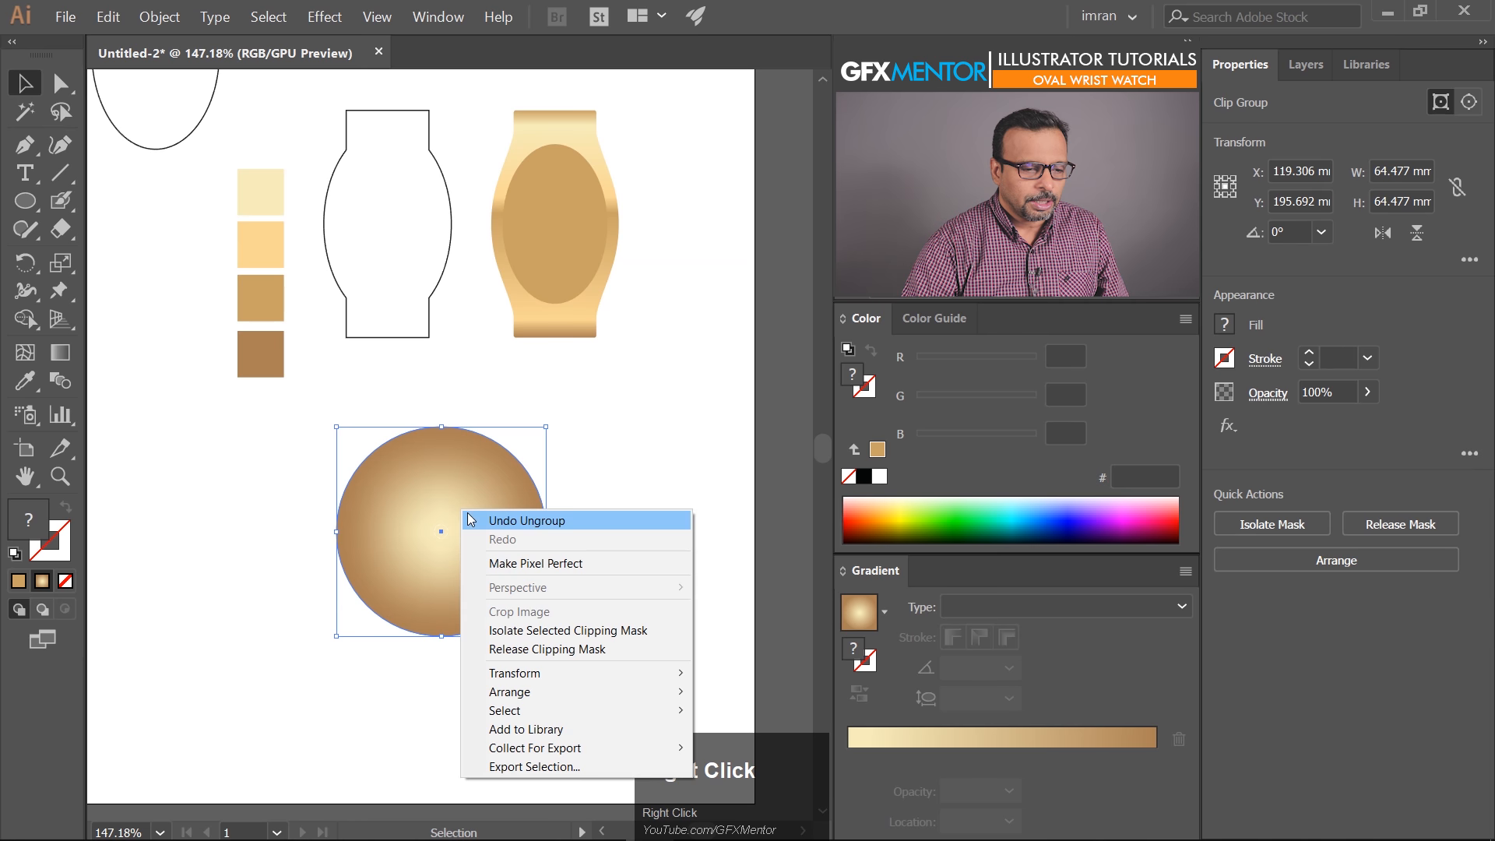
{"action": "left_click", "coordinate": [512, 649]}
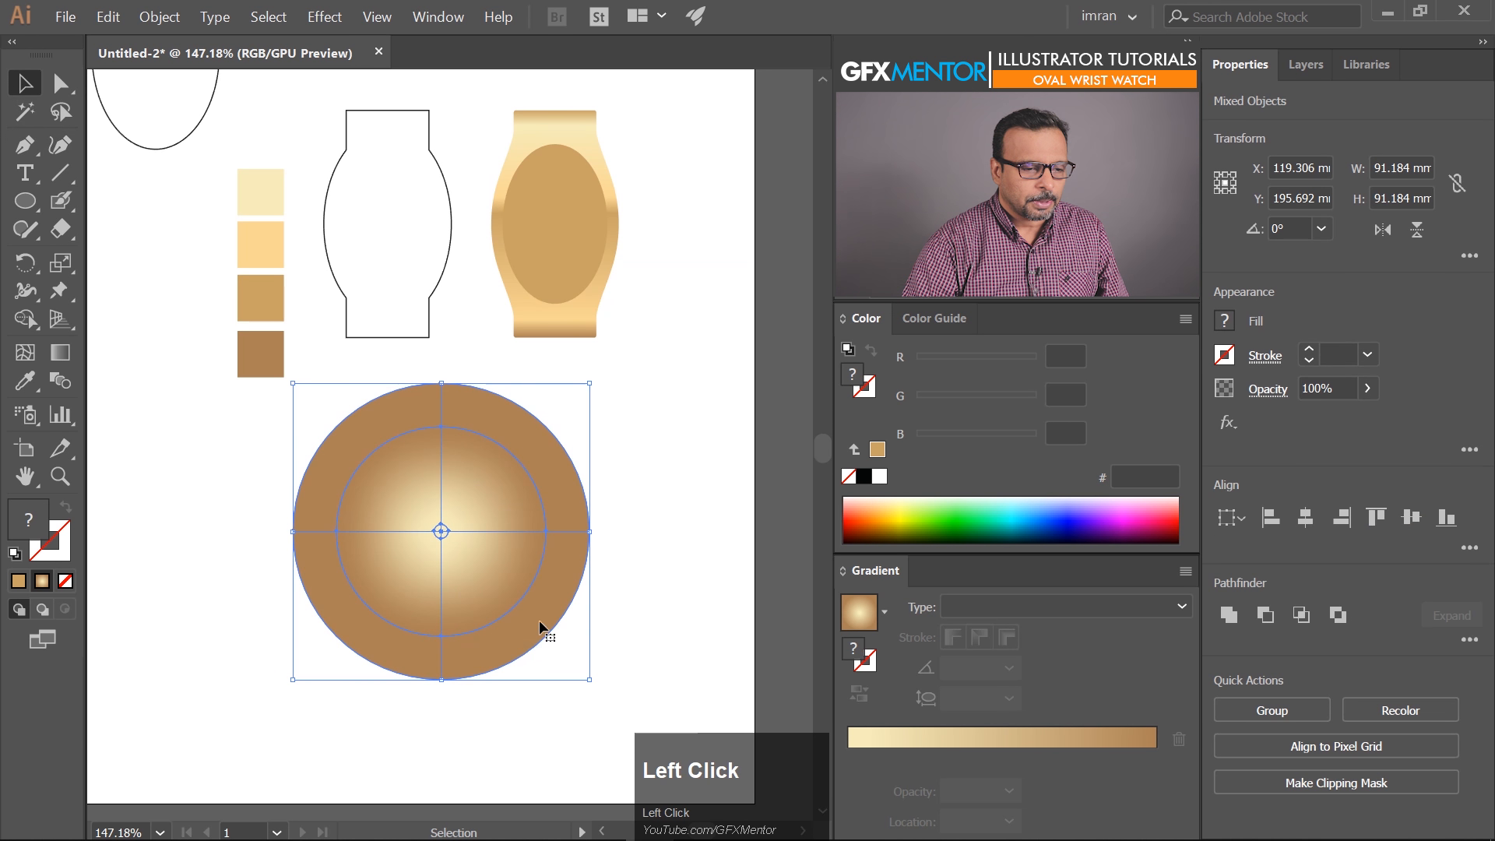
Move the mesh circle aside and delete the unfilled clipping circle left behind
{"action": "left_click", "coordinate": [609, 476]}
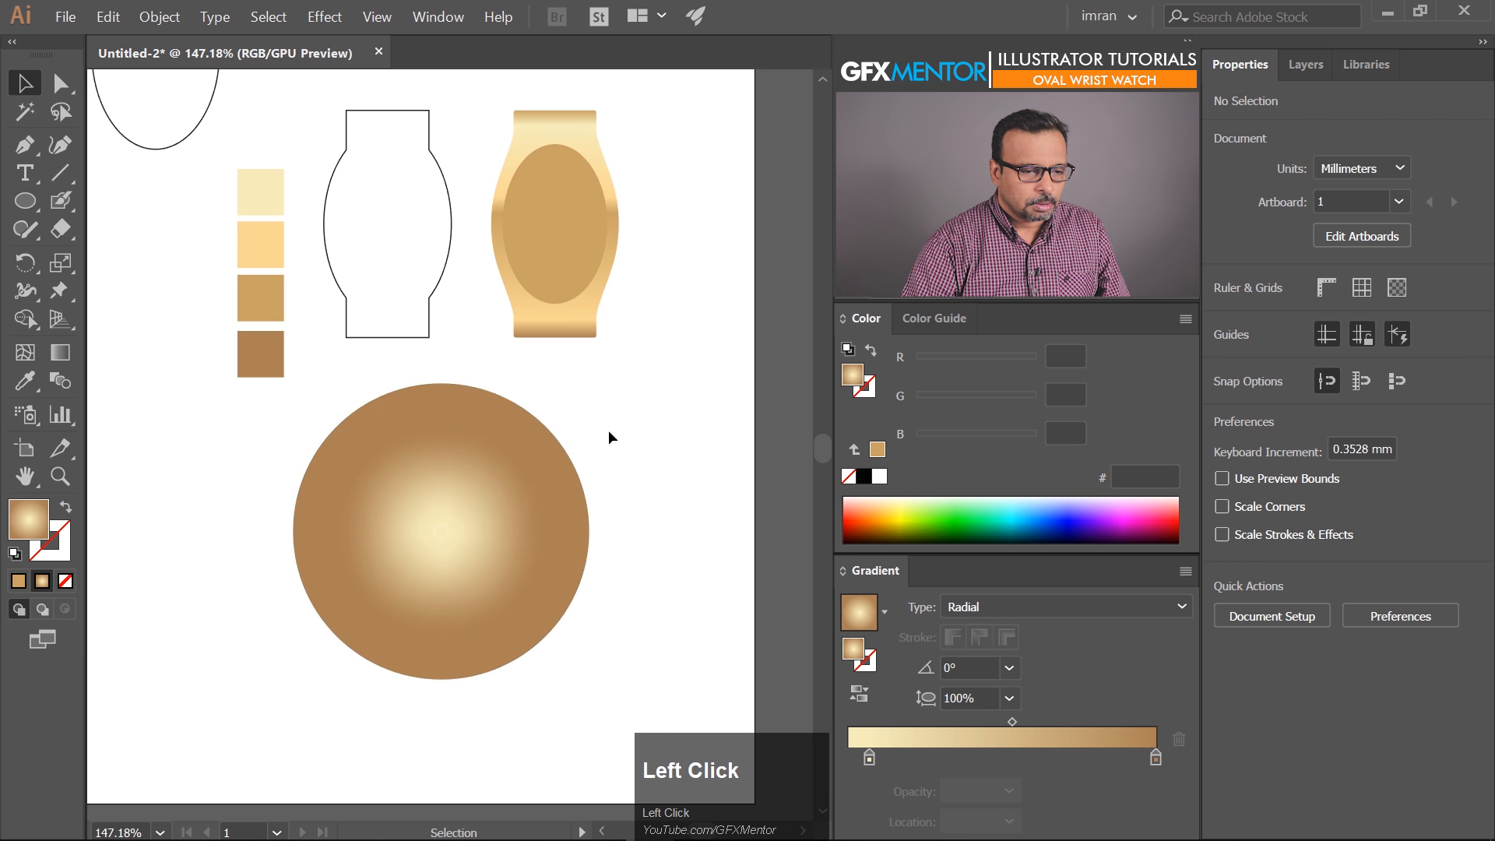
{"action": "left_click_drag", "start_coordinate": [557, 470], "coordinate": [400, 562]}
{"action": "left_click", "coordinate": [516, 458]}
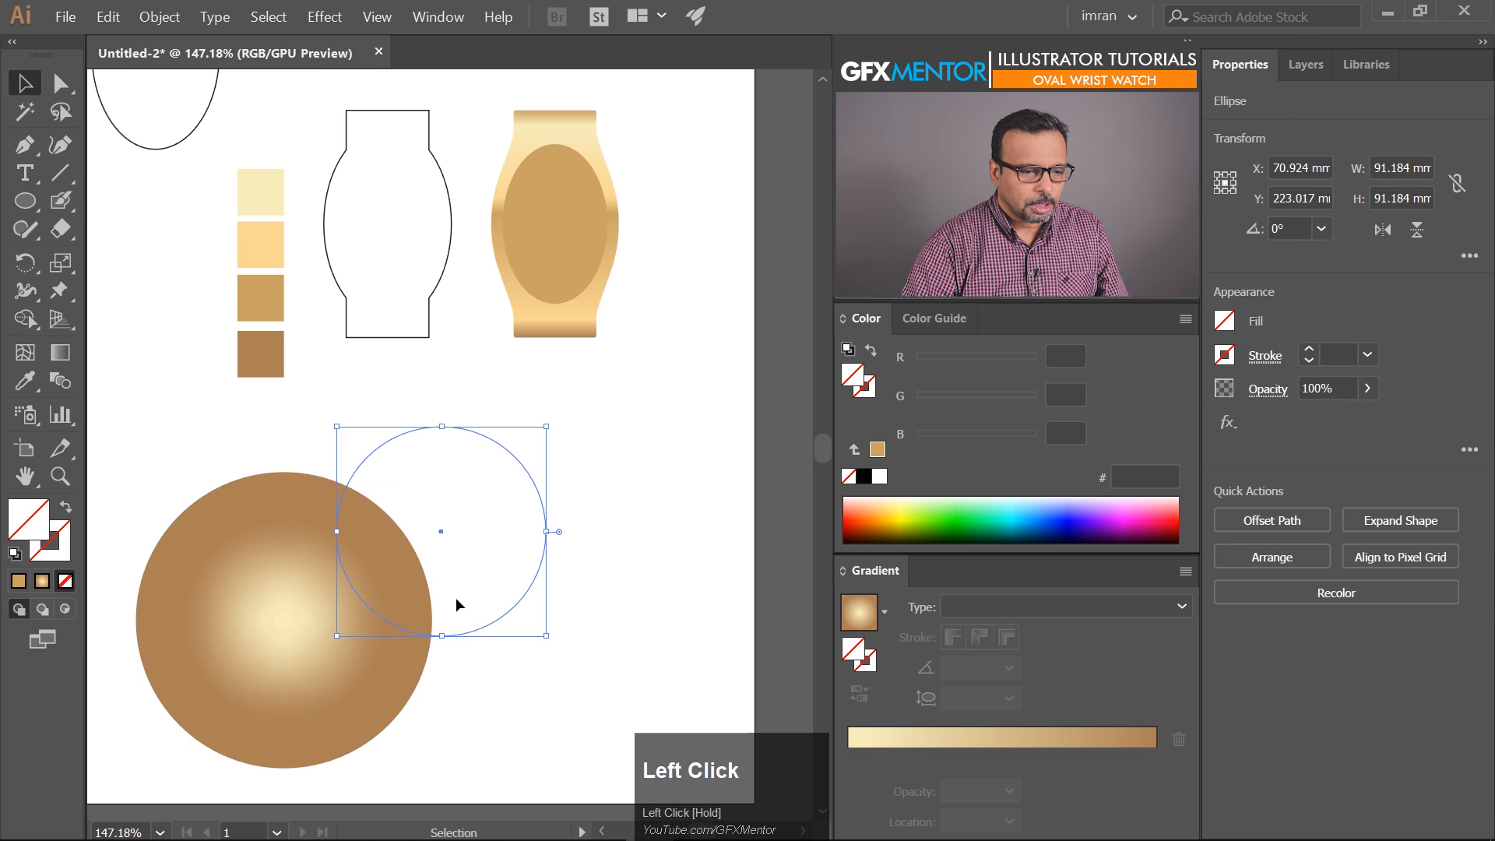
{"action": "key", "text": "Delete"}
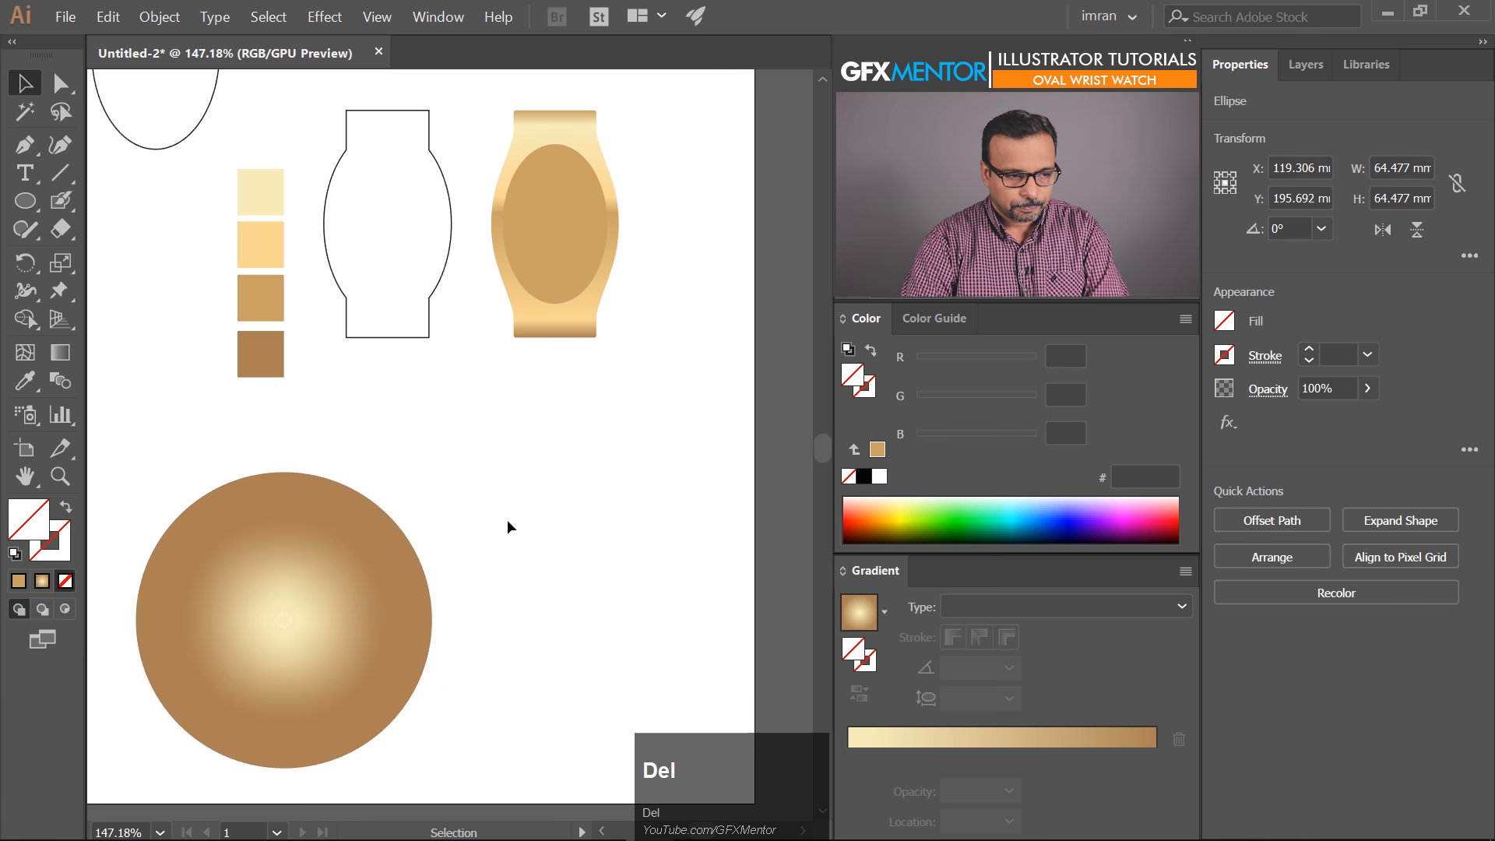
Move the mesh circle back below the watch and fill it entirely with the darker gold swatch colour, CAA265
{"action": "left_click_drag", "start_coordinate": [348, 572], "coordinate": [453, 547]}
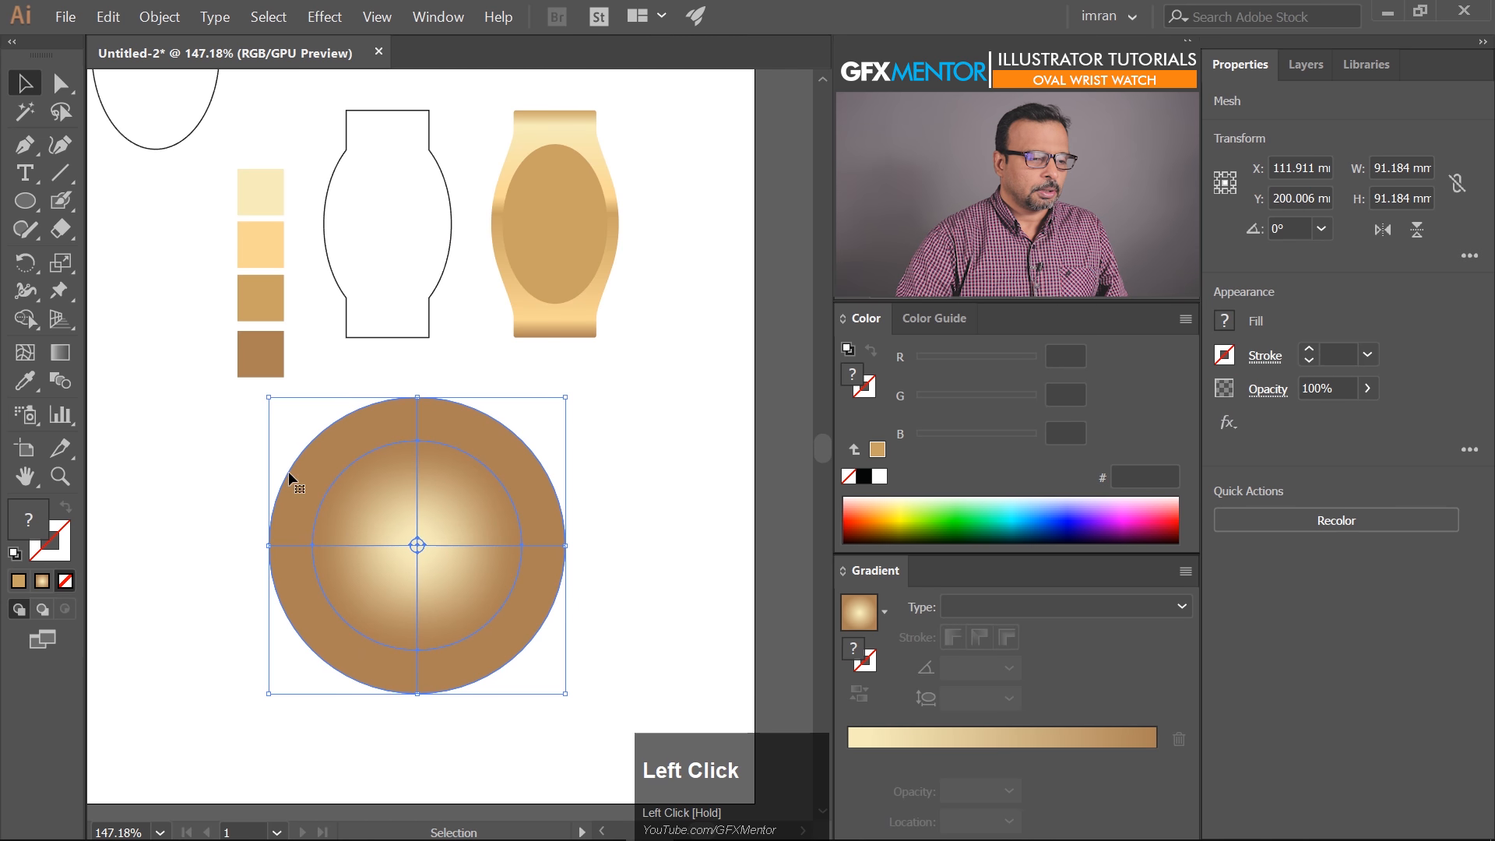
{"action": "left_click", "coordinate": [25, 381]}
{"action": "left_click", "coordinate": [264, 296]}
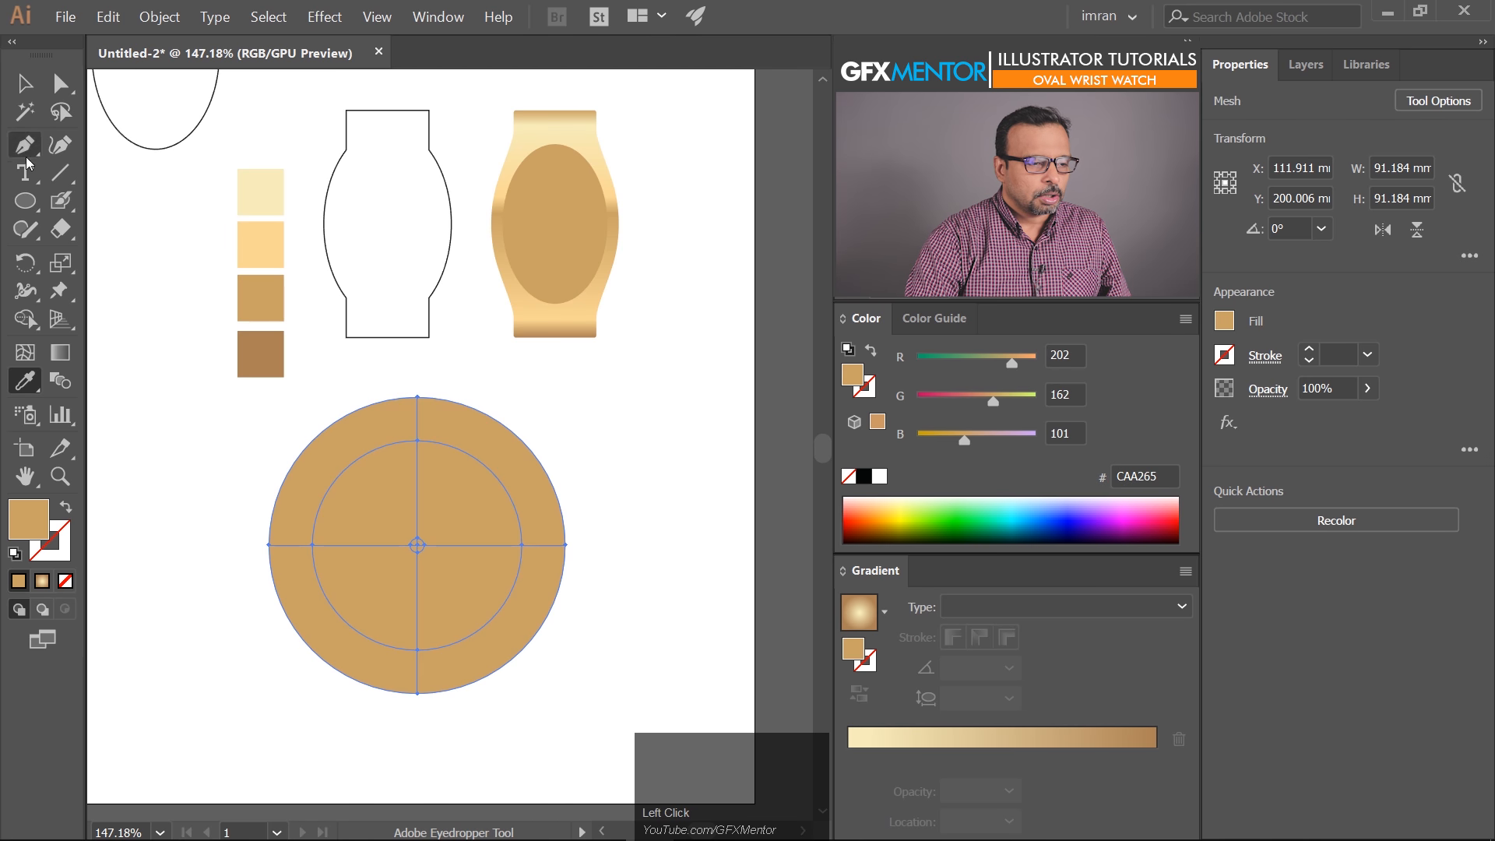
Add a diagonal mesh line in each of the circle's four quadrants, placing the points on the inner mesh ring
{"action": "left_click", "coordinate": [32, 357]}
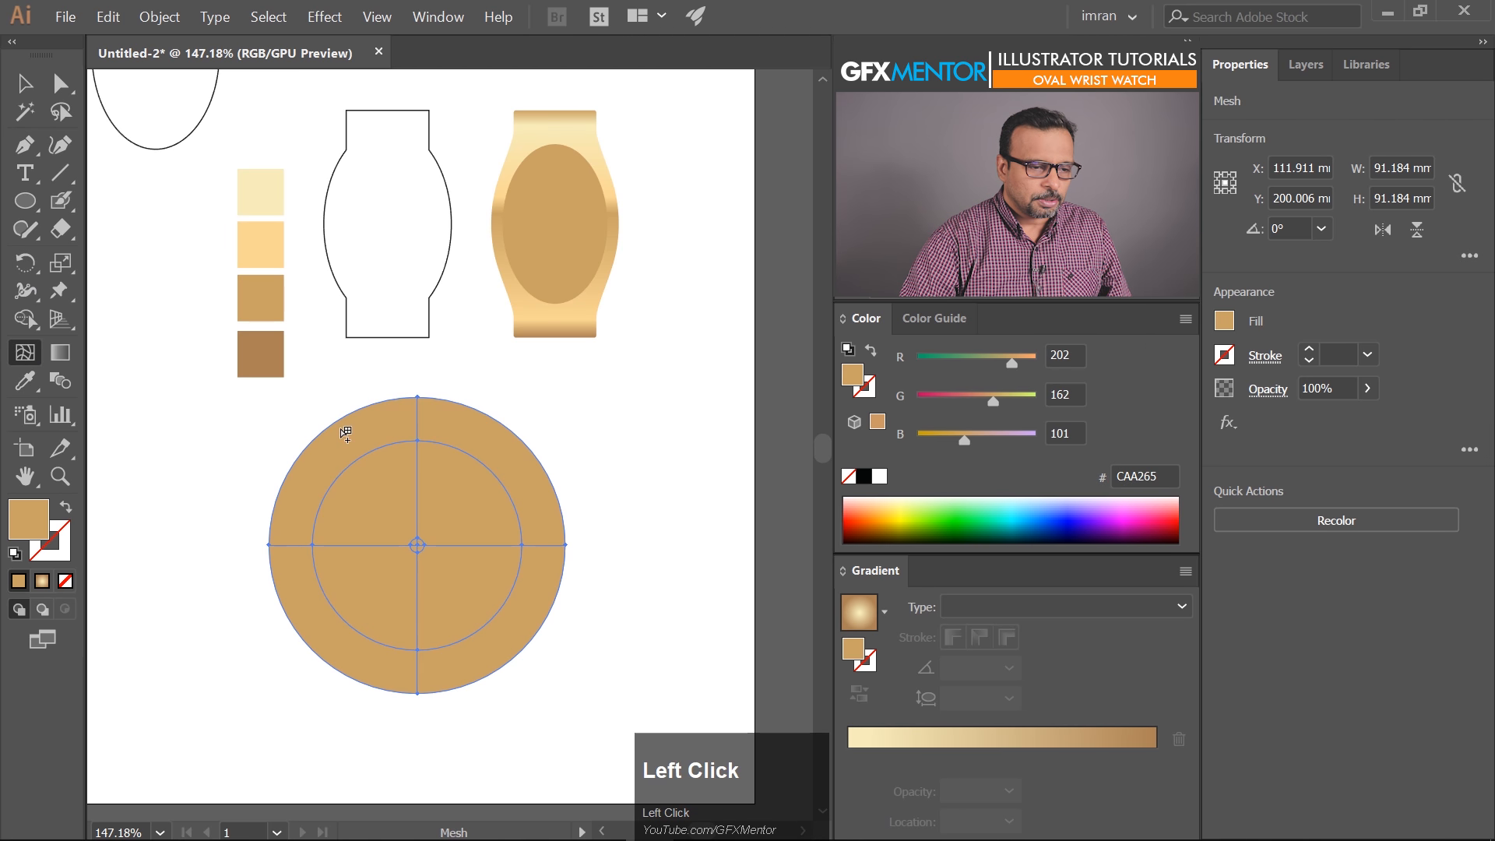
{"action": "left_click", "coordinate": [348, 468]}
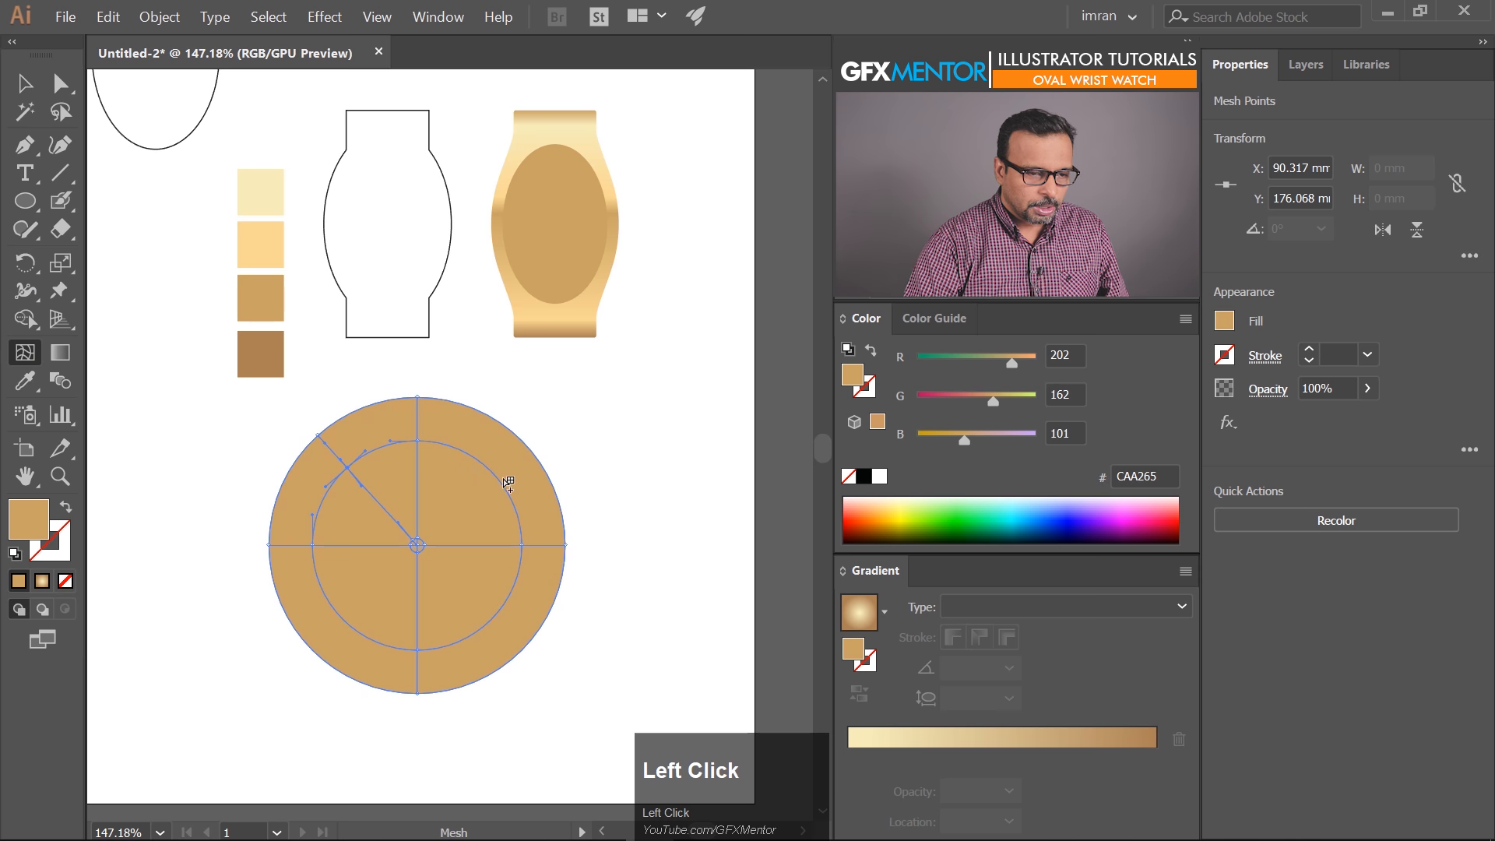
{"action": "left_click", "coordinate": [499, 475]}
{"action": "key", "text": "ctrl+z"}
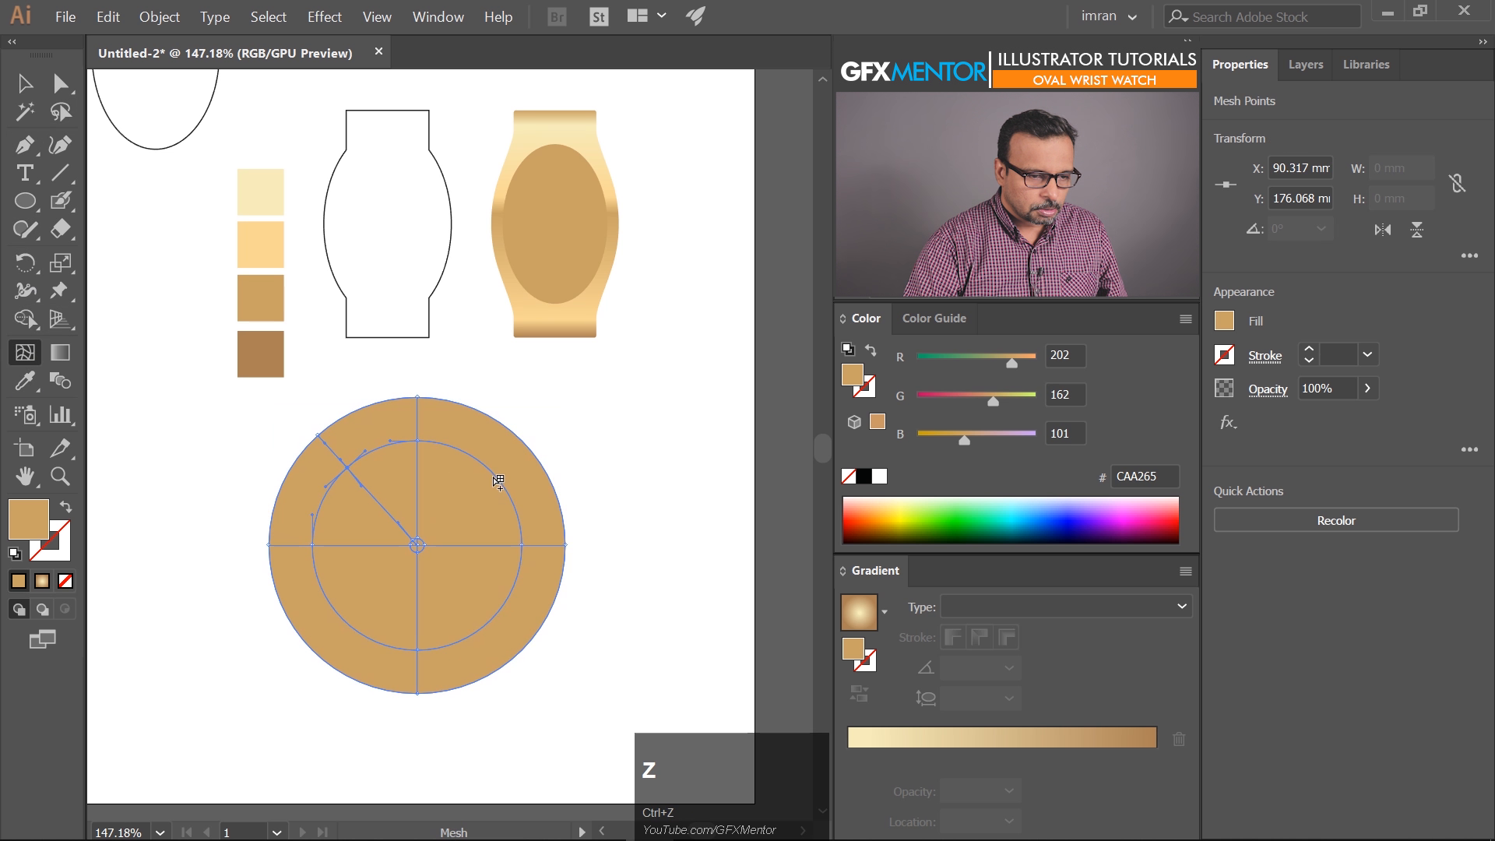
{"action": "left_click", "coordinate": [494, 474]}
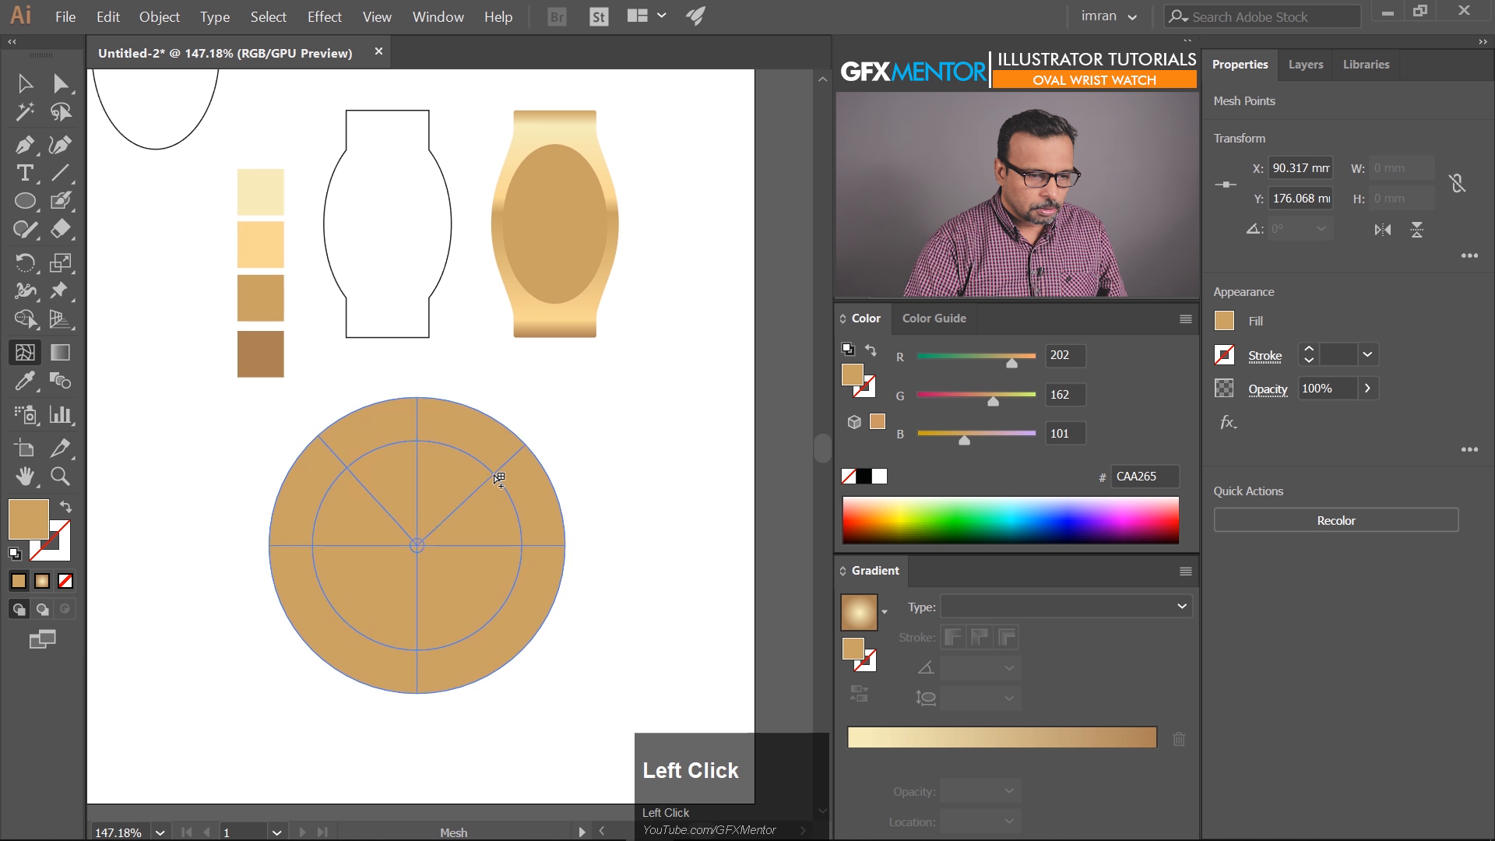
{"action": "left_click", "coordinate": [496, 625]}
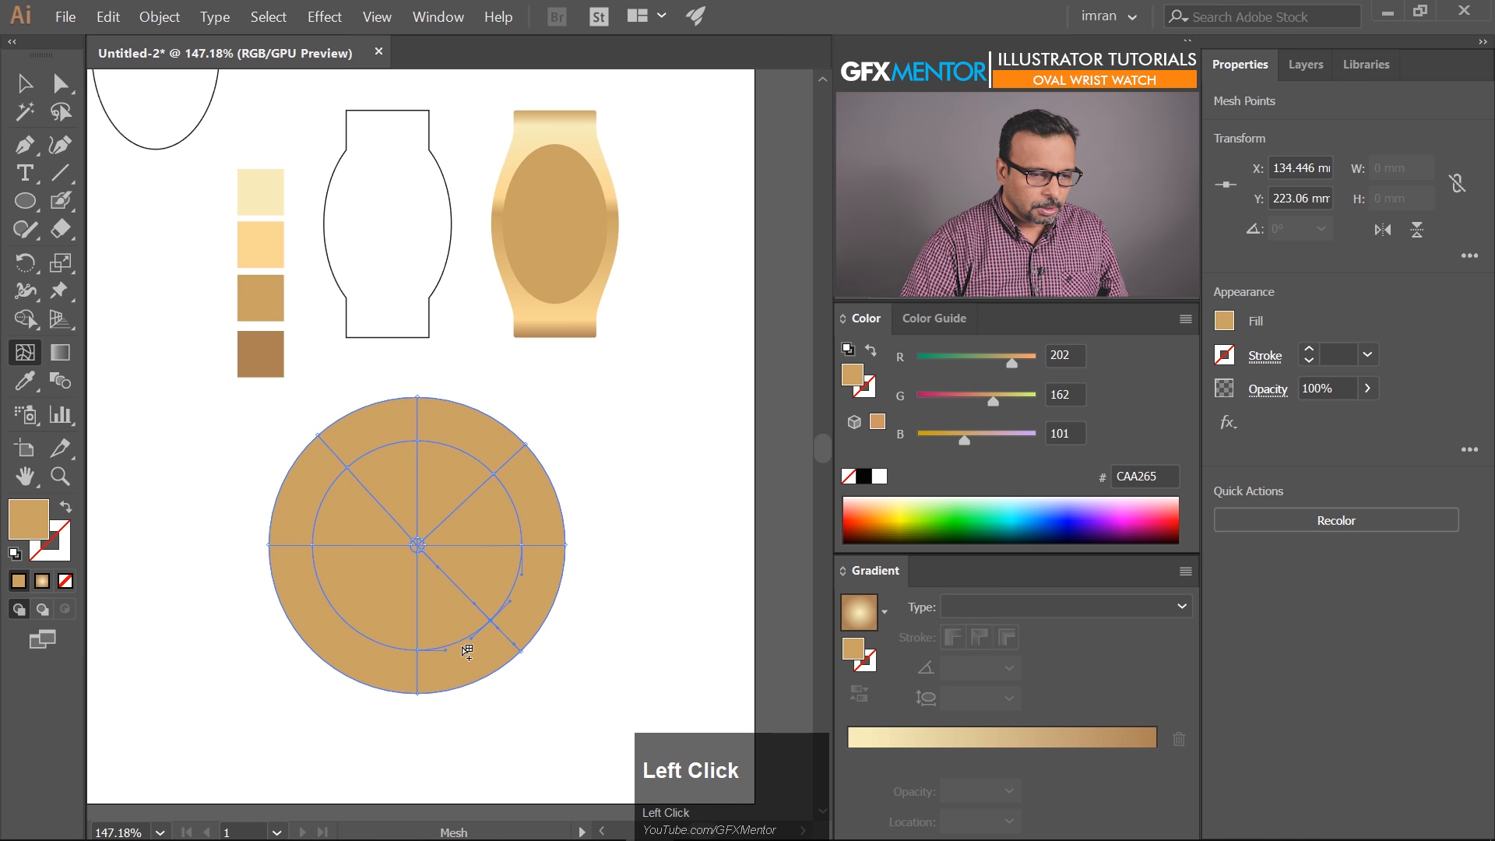
{"action": "left_click", "coordinate": [344, 619]}
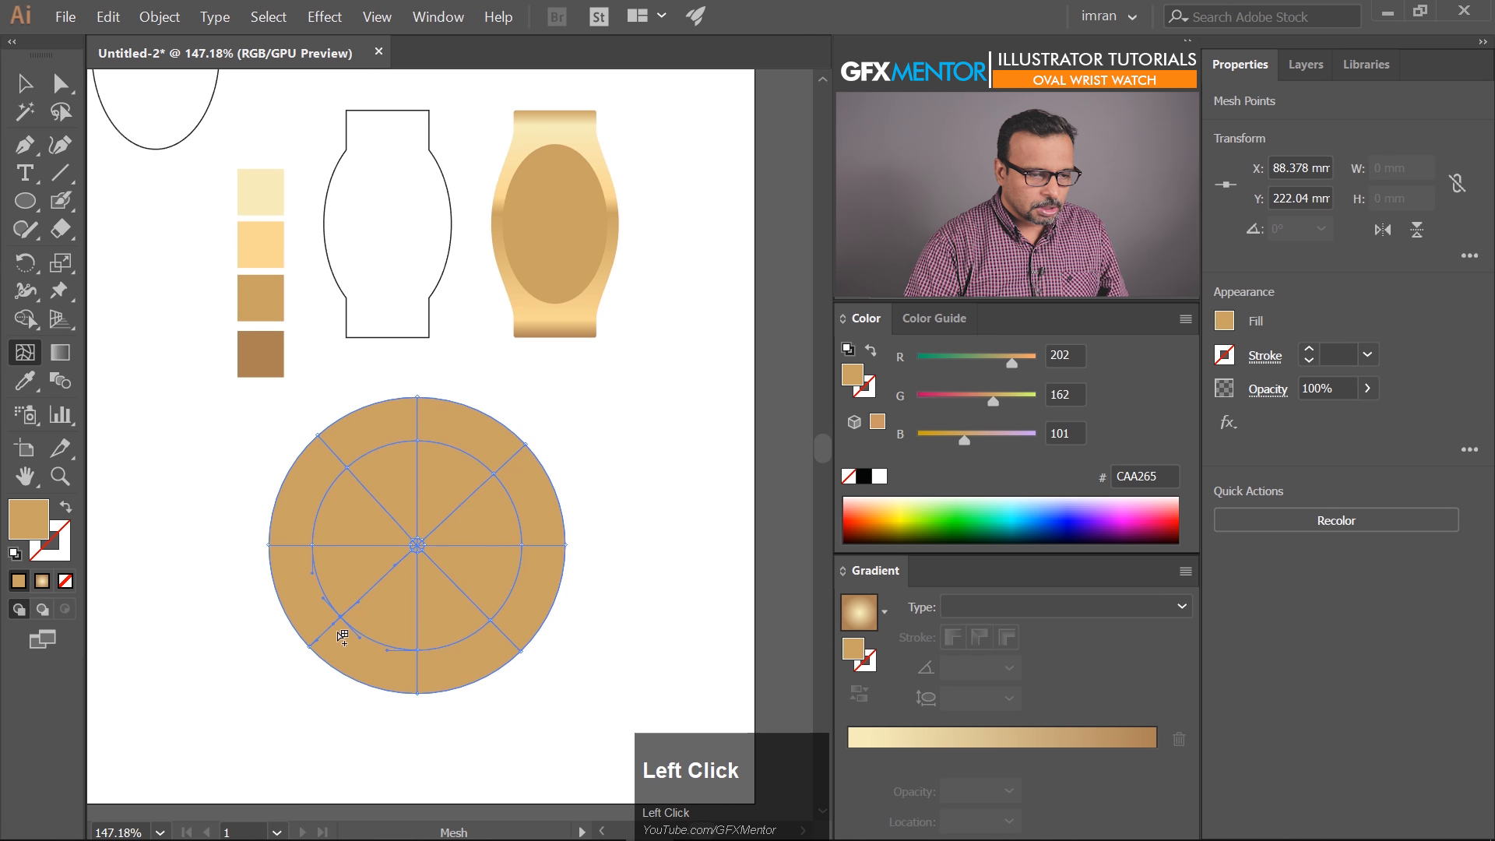
Colour the mesh points on the four diagonal lines with the light gold swatch, FAD793, then deselect the circle
{"action": "left_click", "coordinate": [60, 87]}
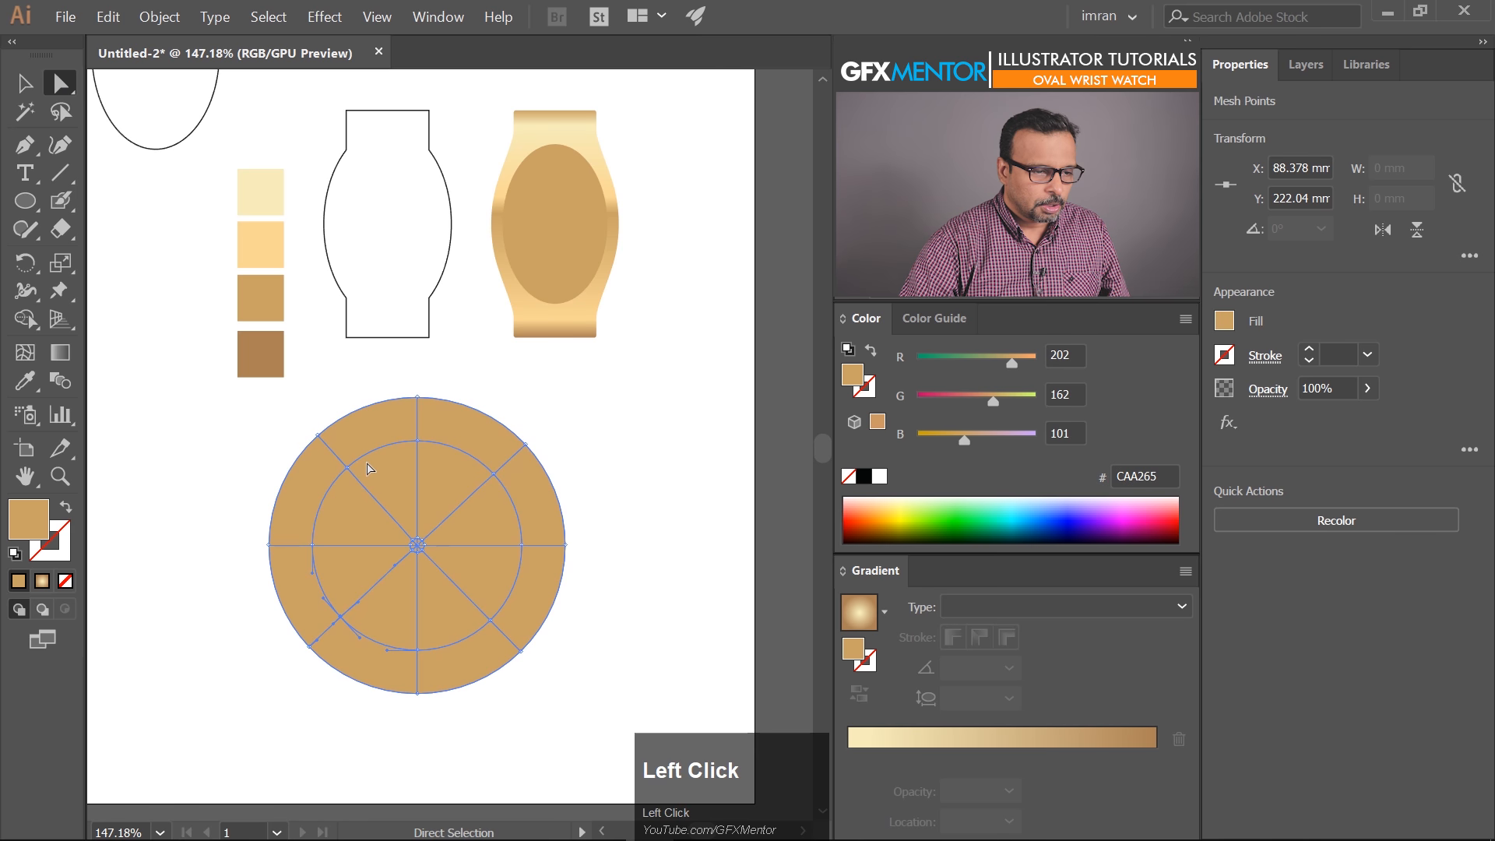
{"action": "left_click_drag", "start_coordinate": [340, 453], "coordinate": [366, 484]}
{"action": "left_click_drag", "start_coordinate": [559, 427], "coordinate": [471, 509]}
{"action": "left_click_drag", "start_coordinate": [498, 643], "coordinate": [382, 672]}
{"action": "left_click_drag", "start_coordinate": [288, 679], "coordinate": [339, 612]}
{"action": "left_click", "coordinate": [26, 381]}
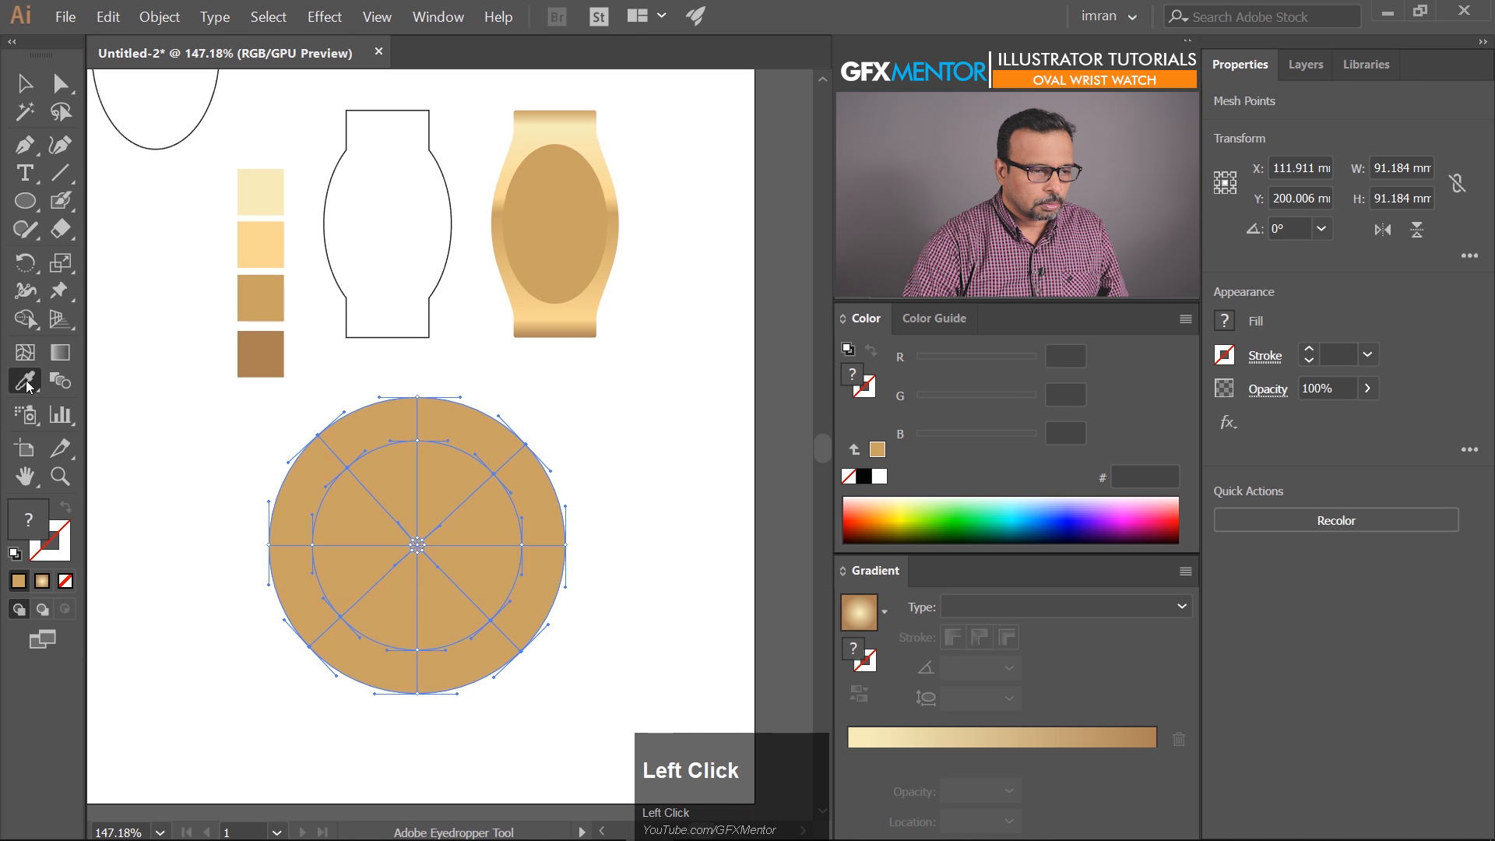
{"action": "left_click", "coordinate": [237, 265]}
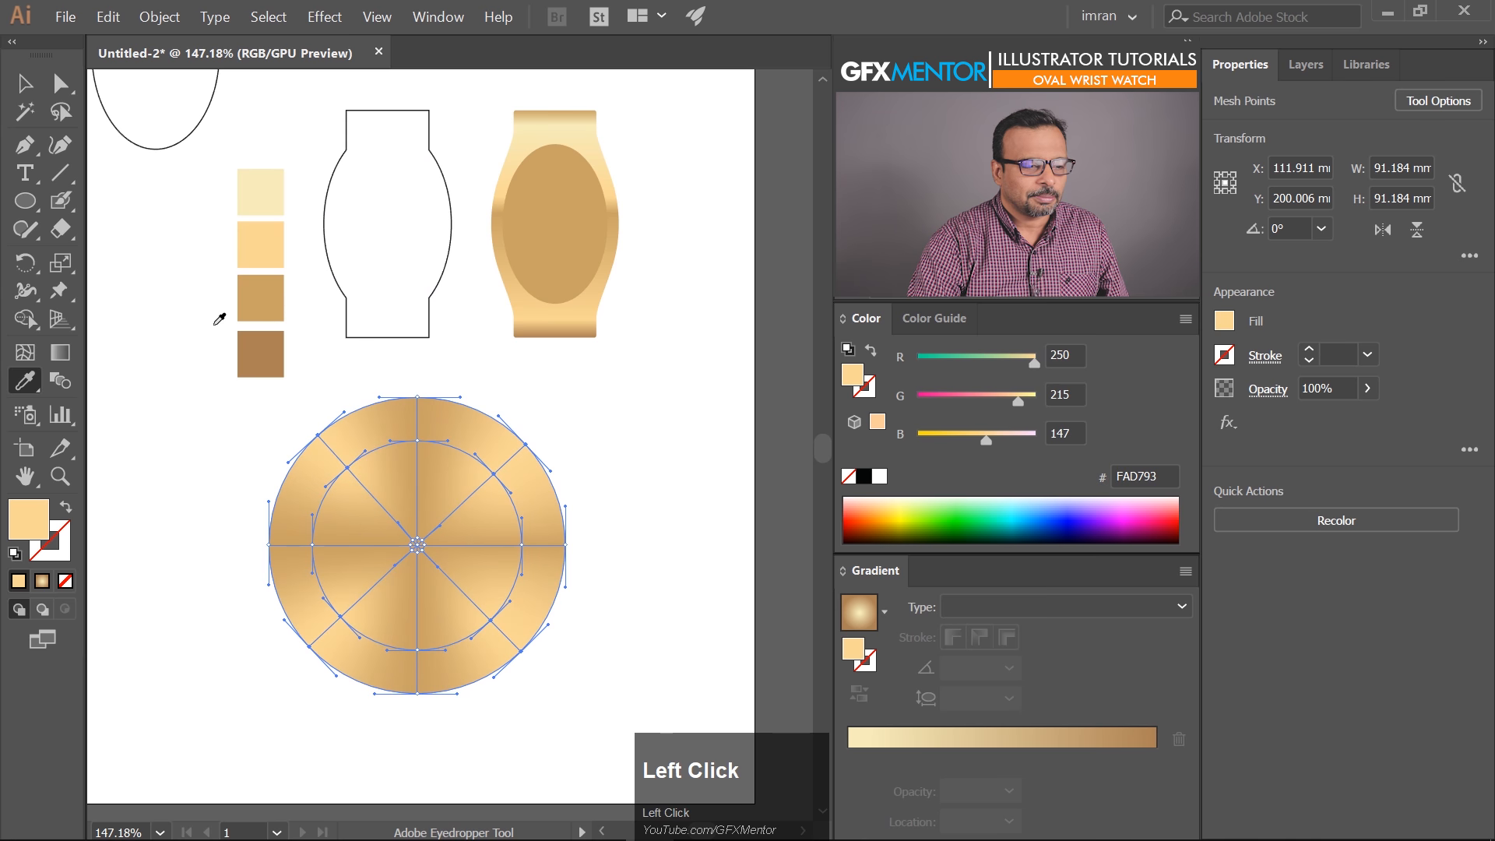
{"action": "left_click", "coordinate": [24, 83]}
{"action": "left_click", "coordinate": [581, 492]}
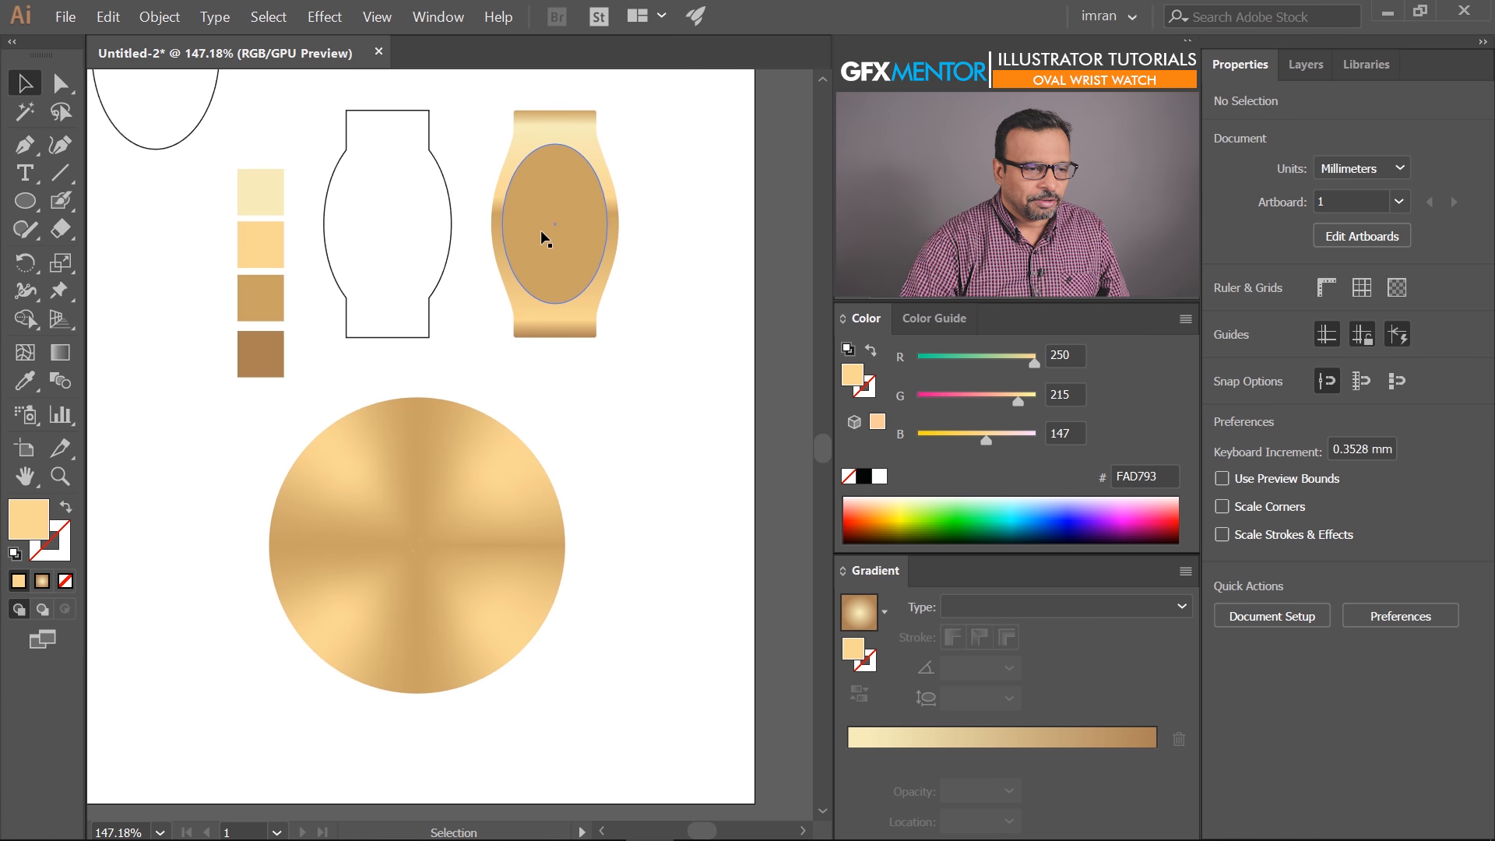
Copy the watch's inner oval onto the mesh circle's centre and, in outline view, scale the mesh to about 31.7 mm by 48.8 mm
{"action": "left_click_drag", "start_coordinate": [559, 252], "coordinate": [427, 552]}
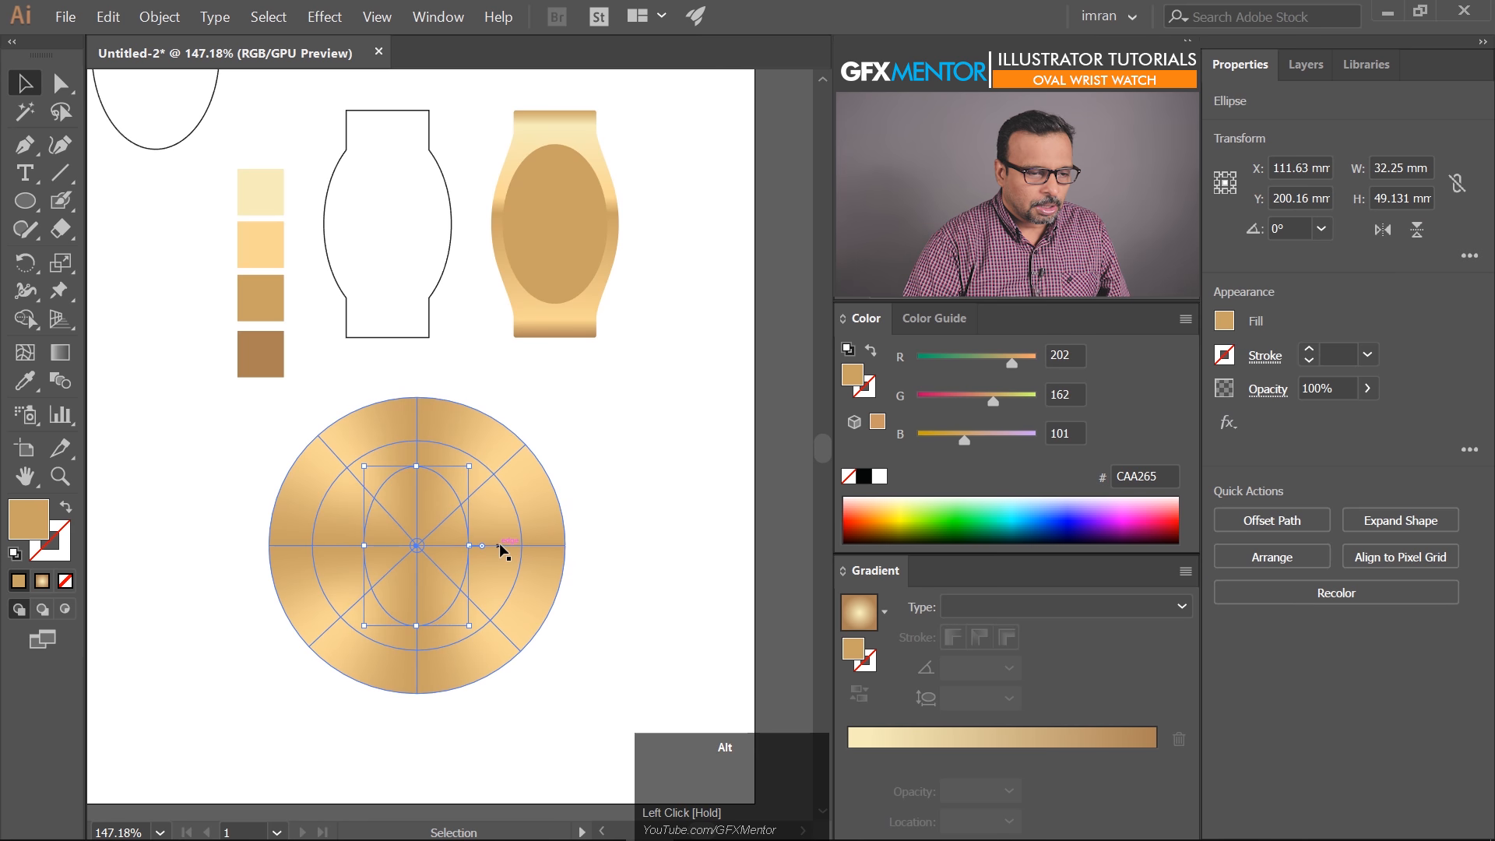
{"action": "key", "text": "ctrl+y"}
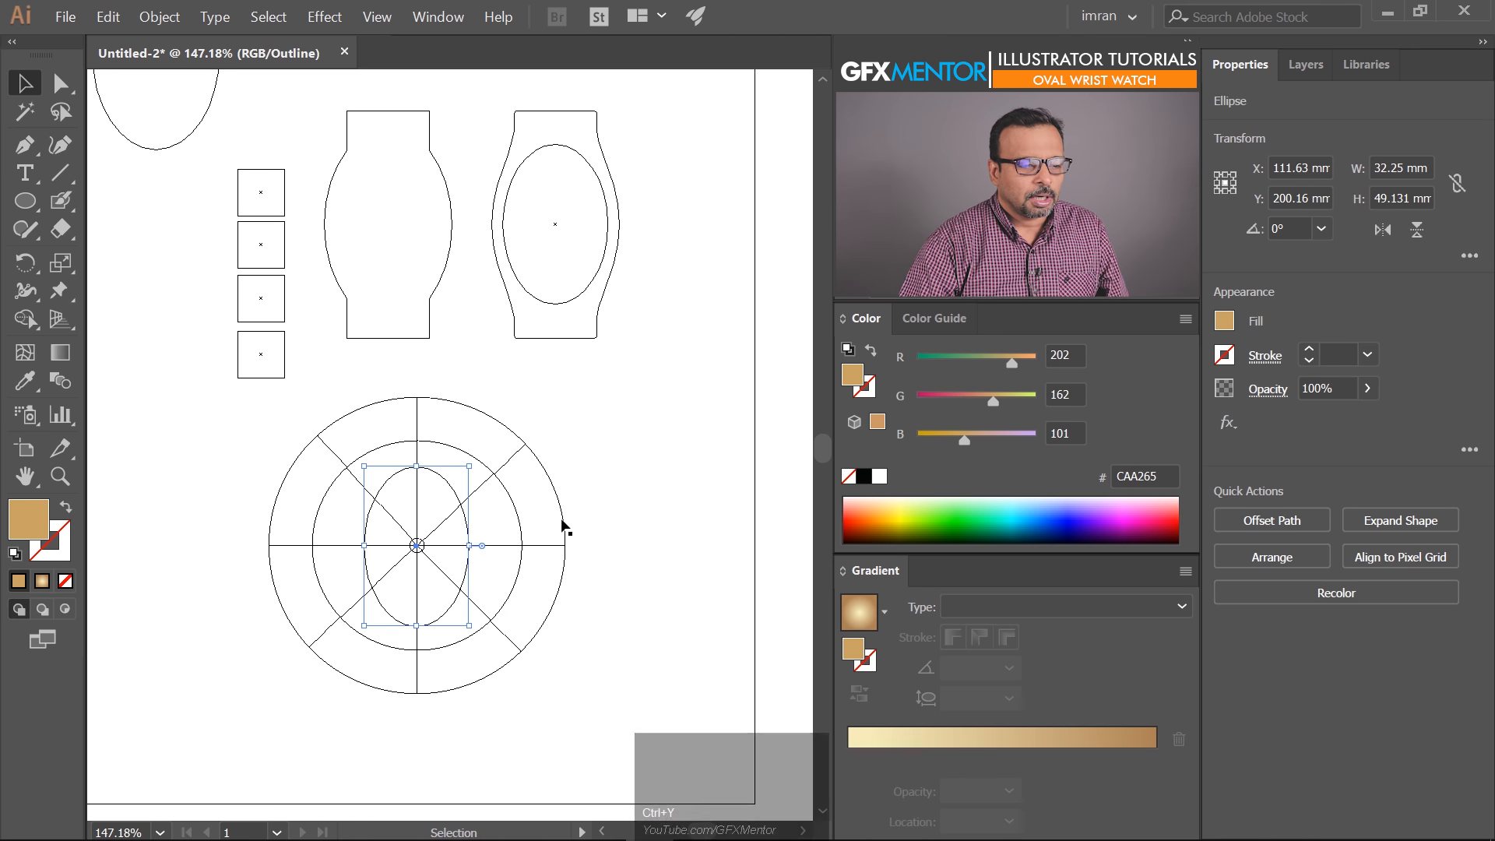
{"action": "left_click_drag", "start_coordinate": [575, 454], "coordinate": [549, 671]}
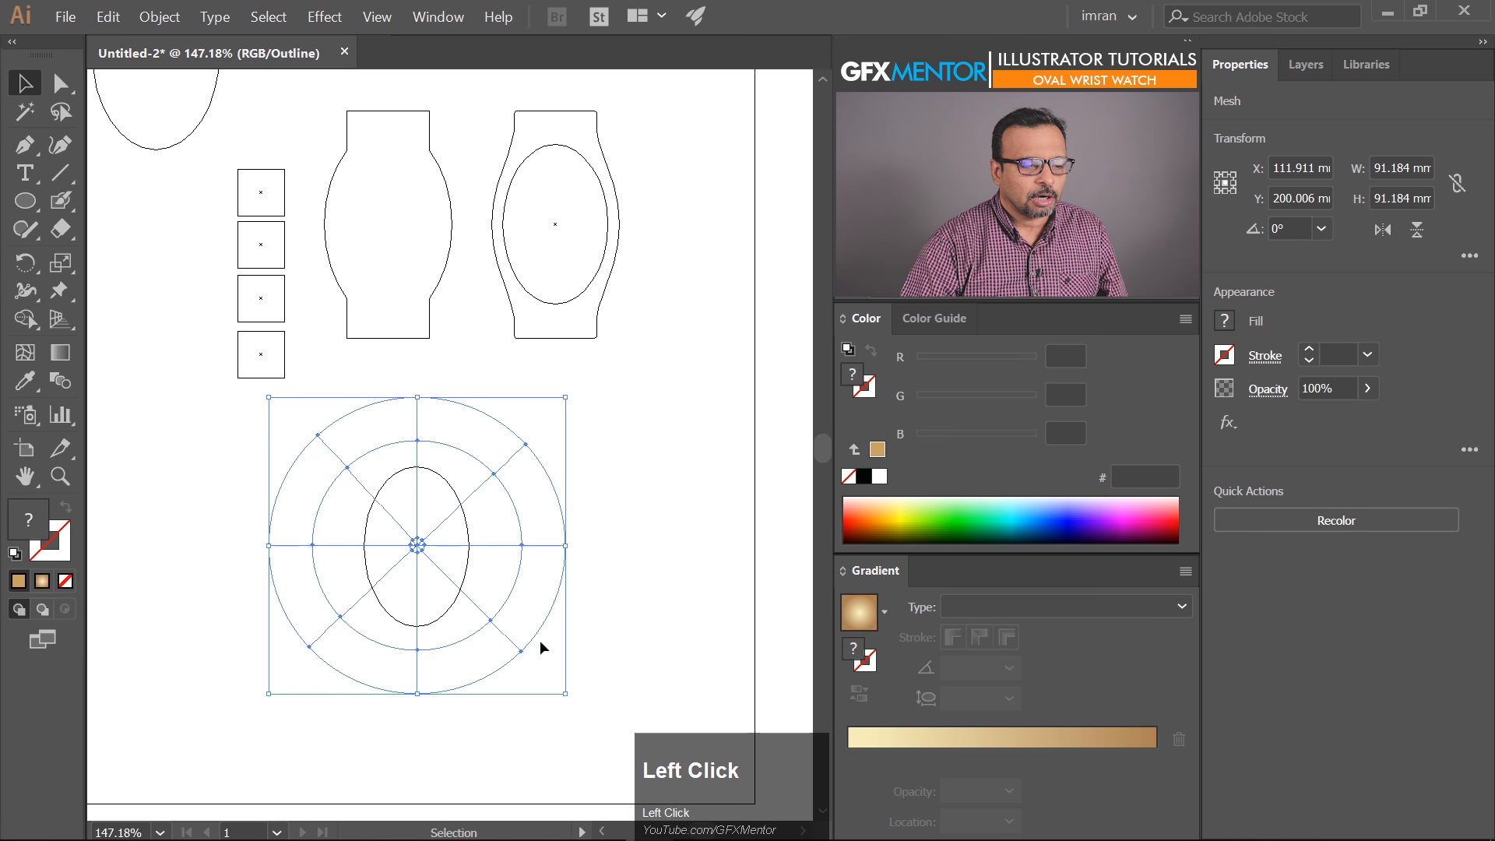
{"action": "left_click_drag", "start_coordinate": [568, 545], "coordinate": [472, 546]}
{"action": "left_click_drag", "start_coordinate": [419, 406], "coordinate": [474, 466]}
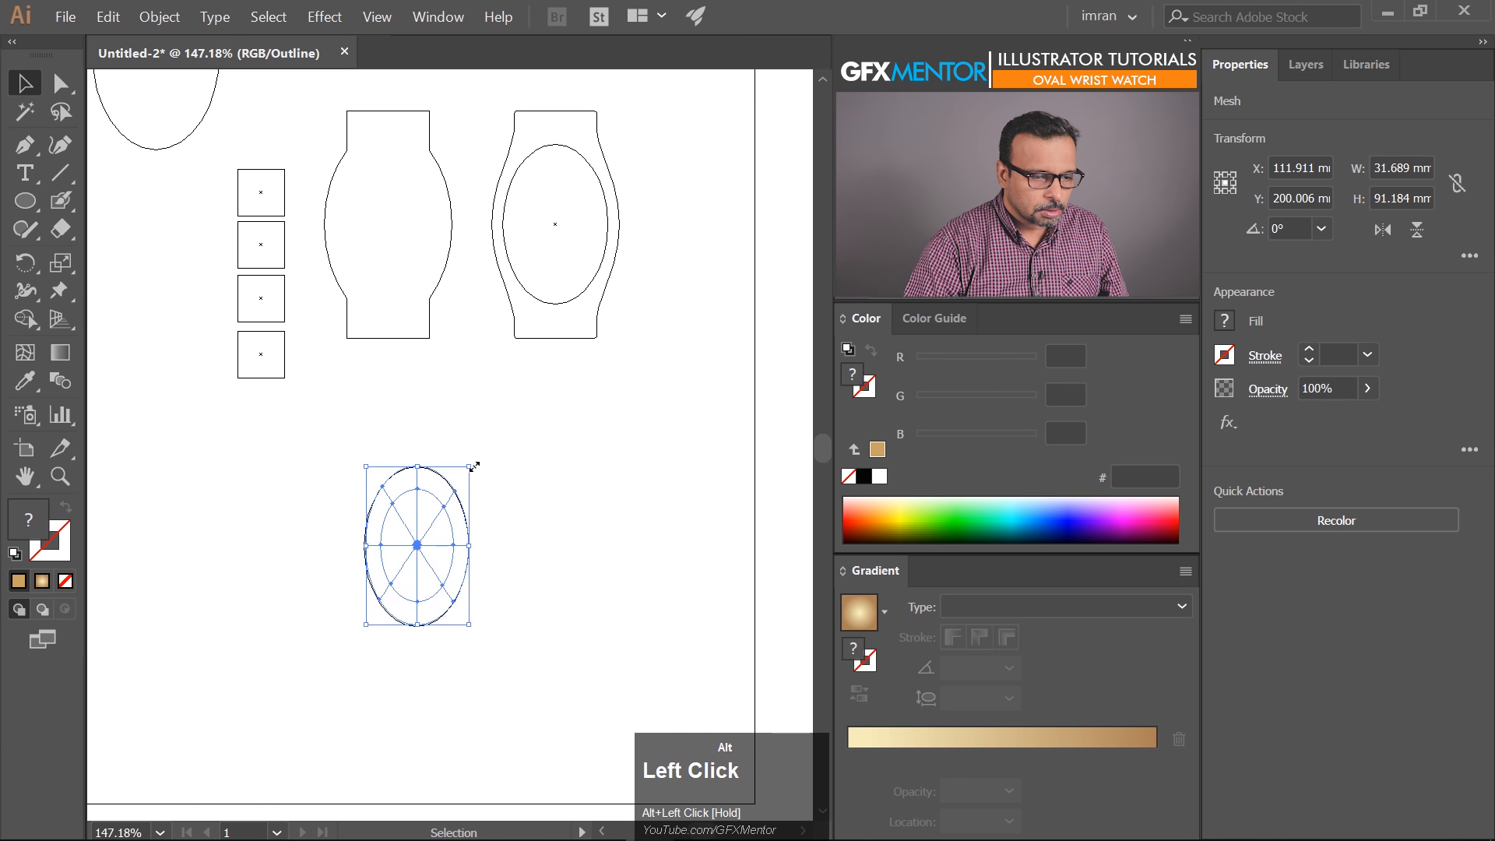
Align the mesh oval over the copied oval's outline and widen it to 32.25 mm to match
{"action": "left_click_drag", "start_coordinate": [435, 555], "coordinate": [568, 549]}
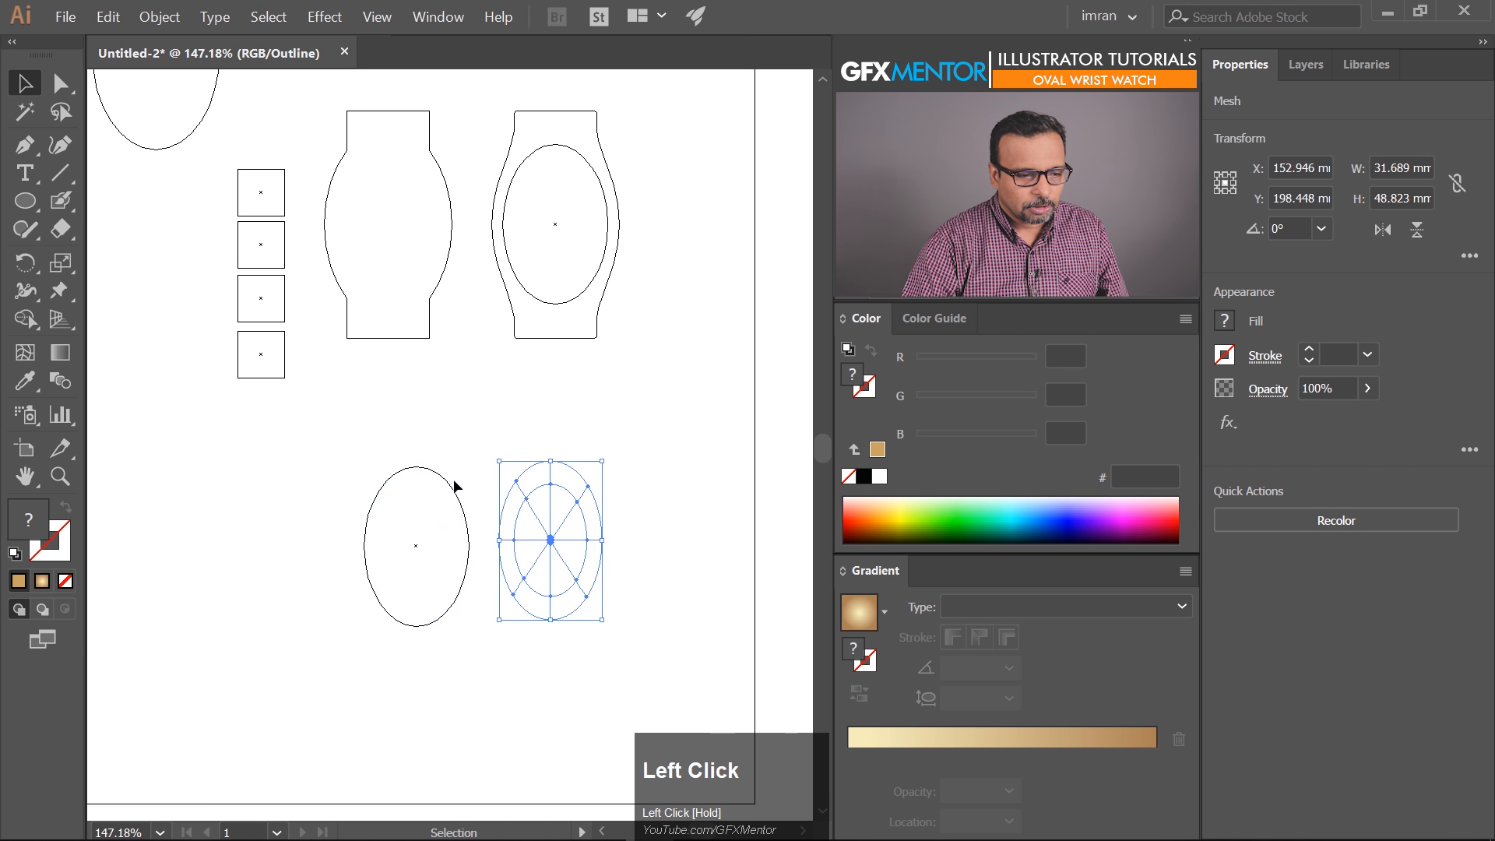
{"action": "left_click_drag", "start_coordinate": [552, 548], "coordinate": [612, 485]}
{"action": "left_click", "coordinate": [458, 610]}
{"action": "left_click_drag", "start_coordinate": [376, 596], "coordinate": [561, 535]}
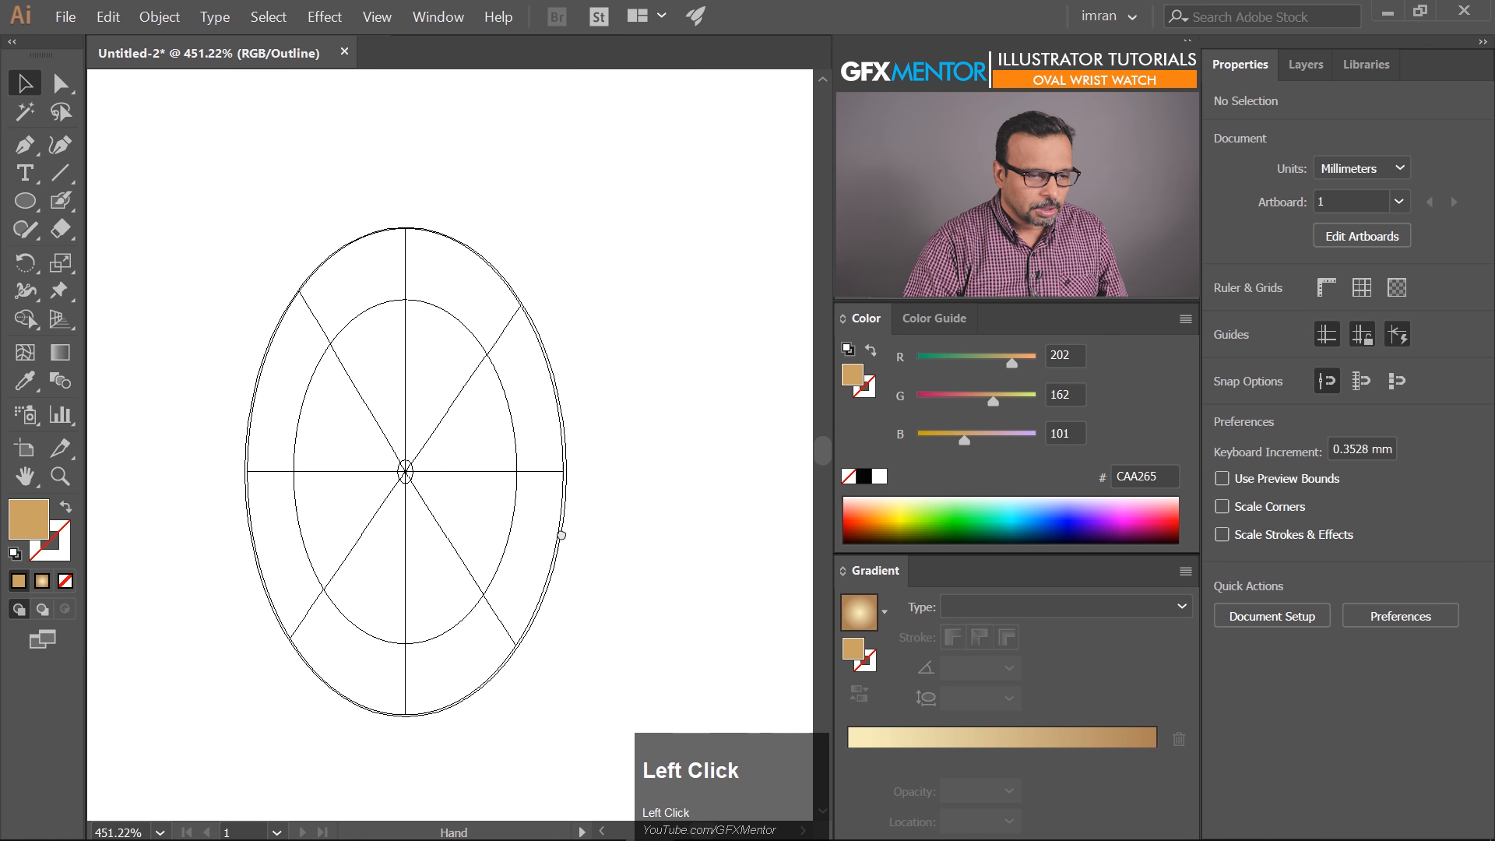
{"action": "left_click_drag", "start_coordinate": [415, 482], "coordinate": [417, 484]}
{"action": "left_click_drag", "start_coordinate": [257, 476], "coordinate": [254, 477]}
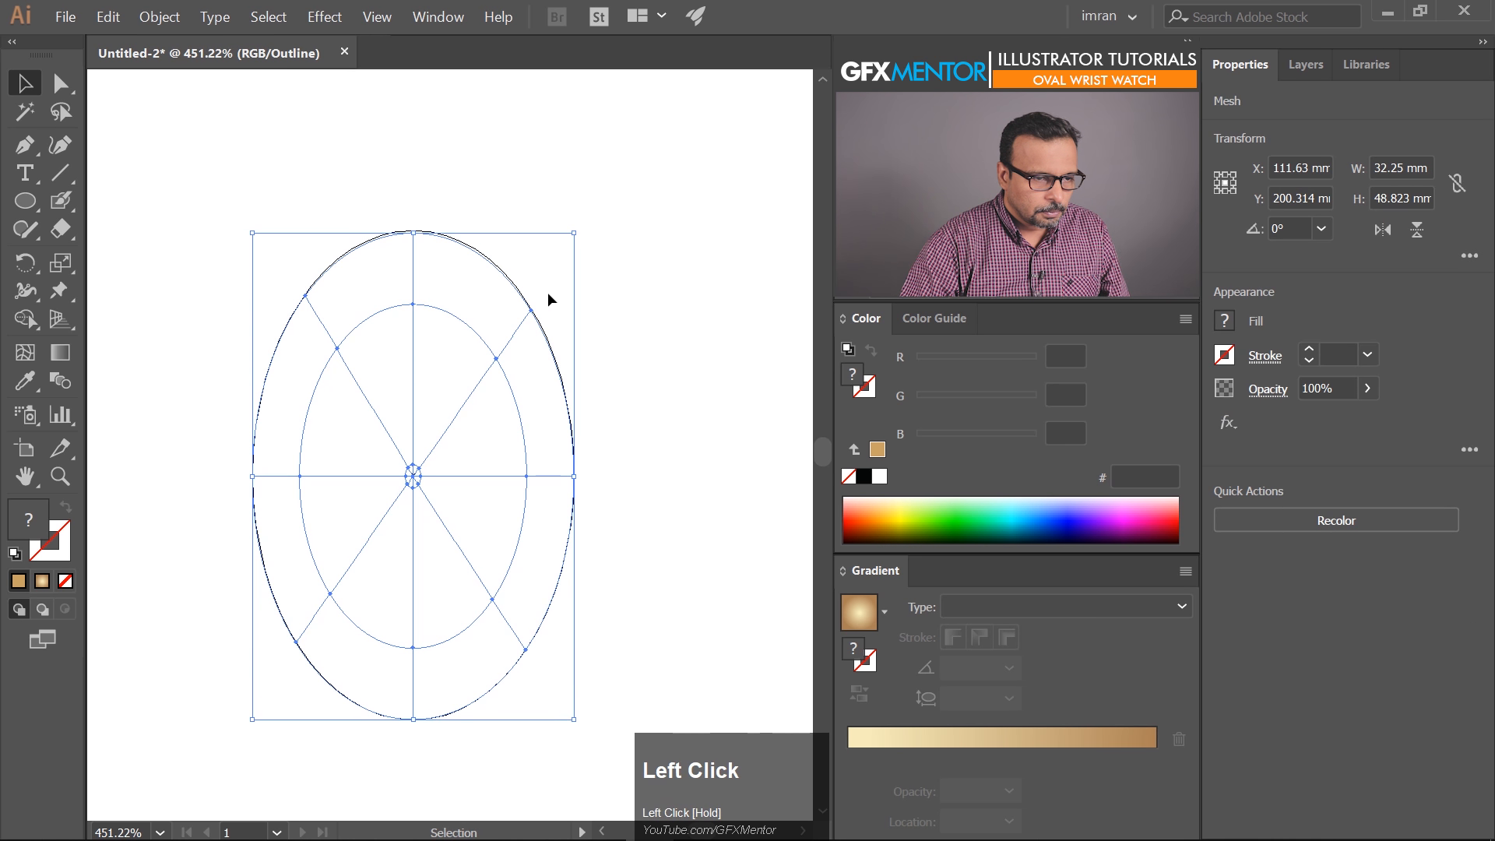
{"action": "left_click_drag", "start_coordinate": [414, 232], "coordinate": [415, 231]}
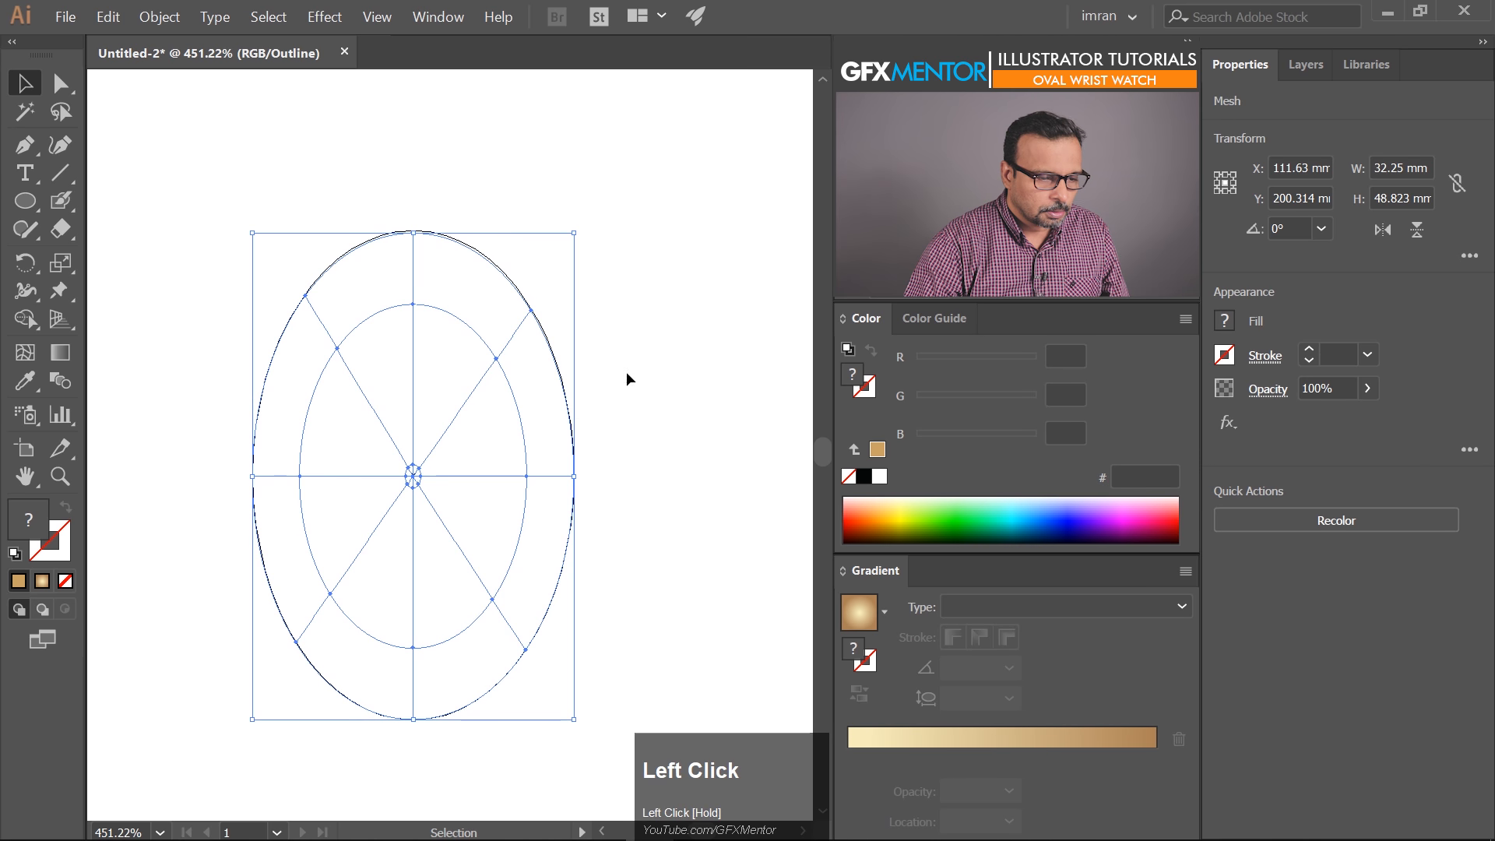
Return to preview mode and place the mesh oval over the inner oval of the gold watch body
{"action": "key", "text": "ctrl+space"}
{"action": "left_click", "coordinate": [542, 422], "text": "ctrl+alt"}
{"action": "left_click", "coordinate": [540, 423], "text": "ctrl+alt"}
{"action": "left_click", "coordinate": [536, 429], "text": "ctrl+alt"}
{"action": "left_click", "coordinate": [534, 435], "text": "ctrl+alt"}
{"action": "left_click", "coordinate": [523, 448], "text": "ctrl+alt"}
{"action": "left_click_drag", "start_coordinate": [386, 530], "coordinate": [538, 548]}
{"action": "key", "text": "ctrl+y"}
{"action": "left_click", "coordinate": [523, 514]}
{"action": "left_click_drag", "start_coordinate": [420, 494], "coordinate": [512, 417]}
{"action": "left_click_drag", "start_coordinate": [577, 325], "coordinate": [502, 515]}
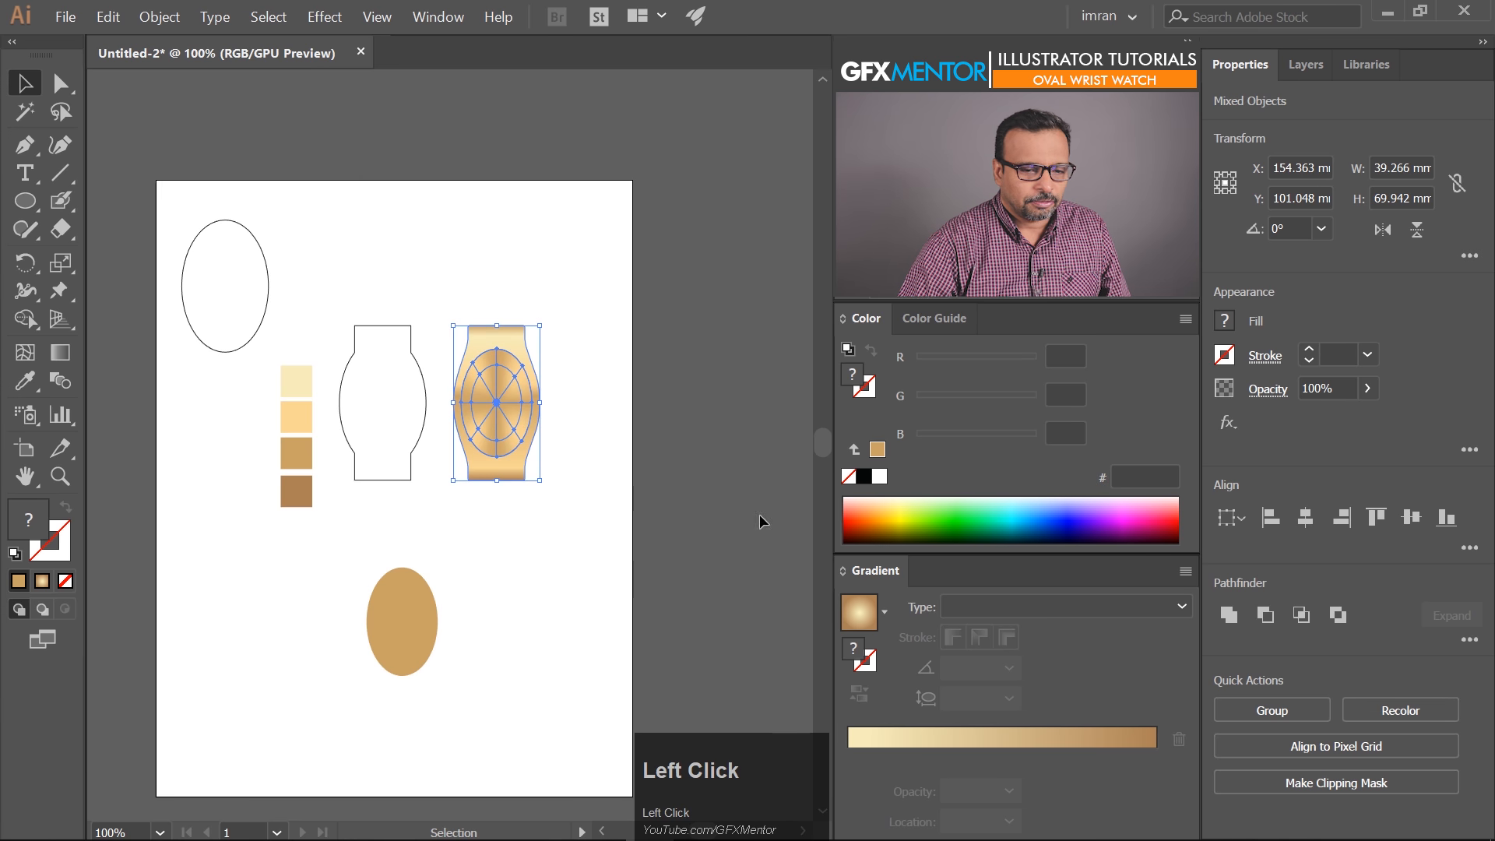
{"action": "left_click_drag", "start_coordinate": [507, 368], "coordinate": [704, 427]}
{"action": "left_click", "coordinate": [670, 483]}
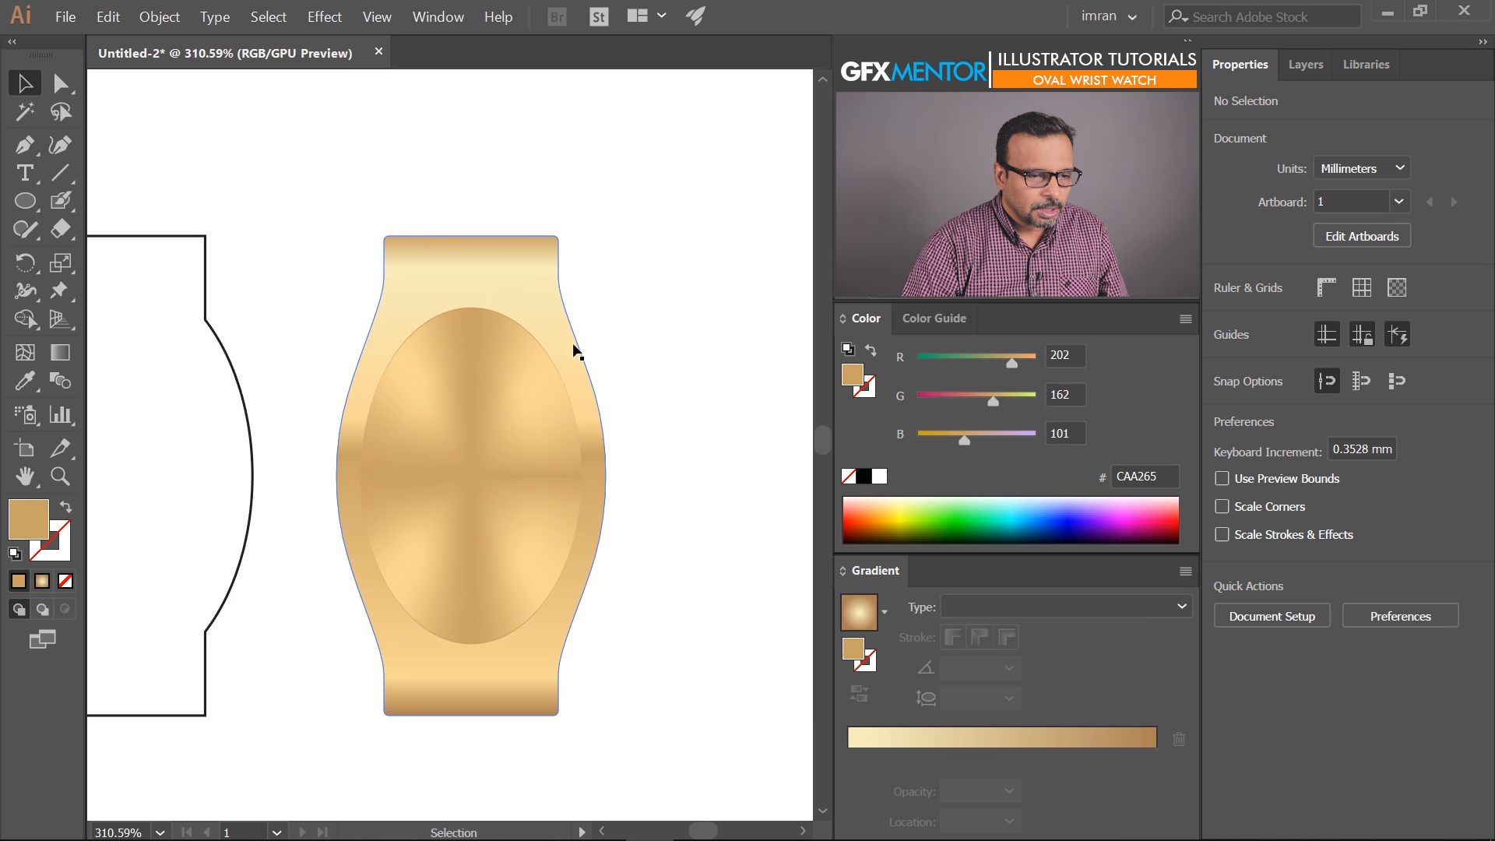
Scale the mesh oval down slightly about its centre, leaving a narrow rim of the darker gold oval around it
{"action": "left_click", "coordinate": [533, 404]}
{"action": "left_click_drag", "start_coordinate": [581, 309], "coordinate": [568, 307]}
{"action": "left_click", "coordinate": [648, 310]}
Fill the darker rim oval behind the mesh with a radial gradient and stretch the gradient ellipse to match the oval's outline
{"action": "left_click", "coordinate": [507, 323]}
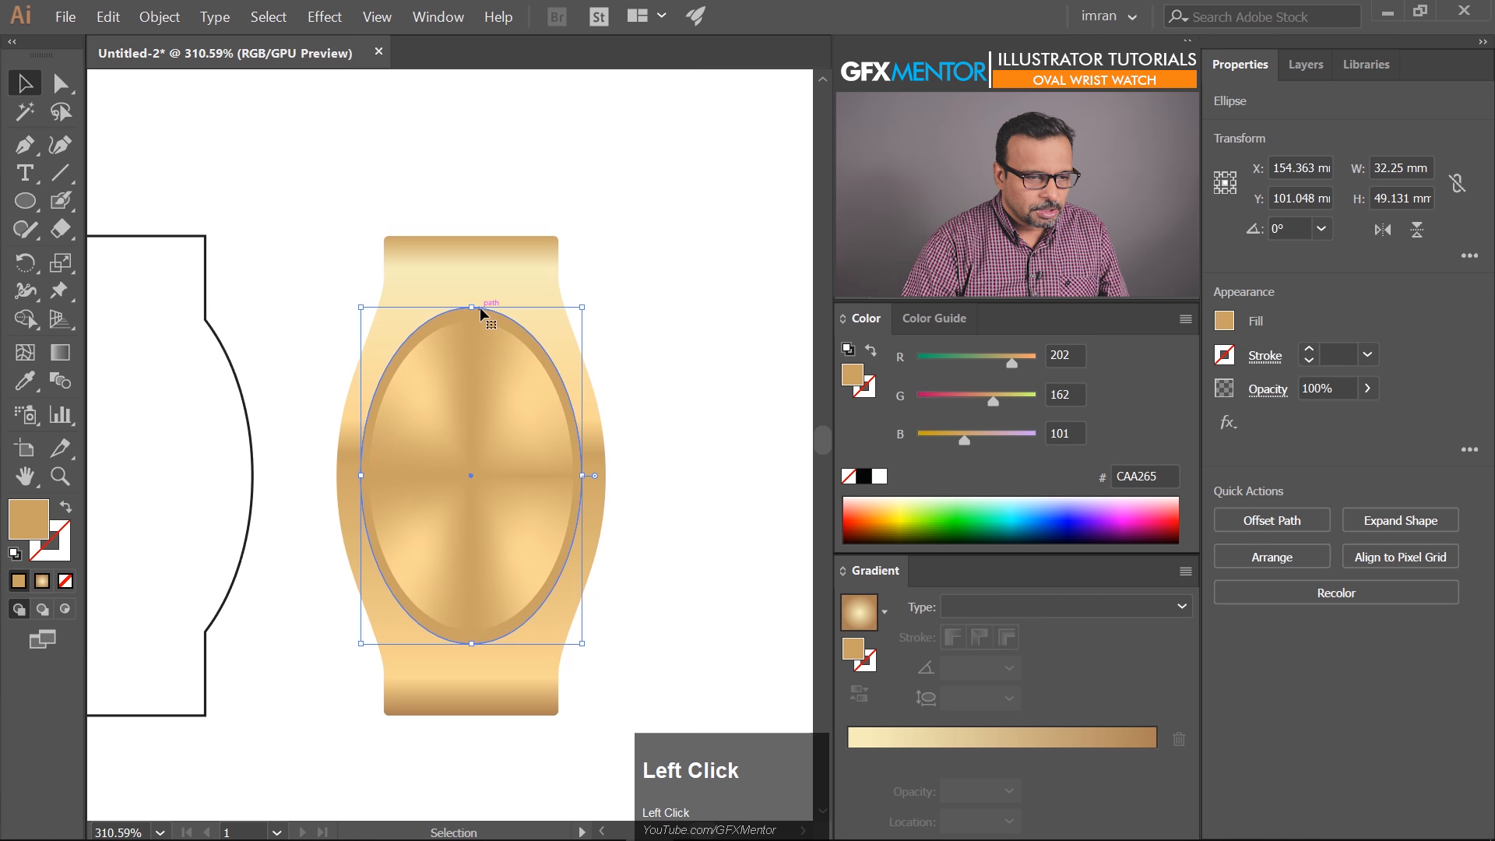
{"action": "left_click", "coordinate": [1006, 757]}
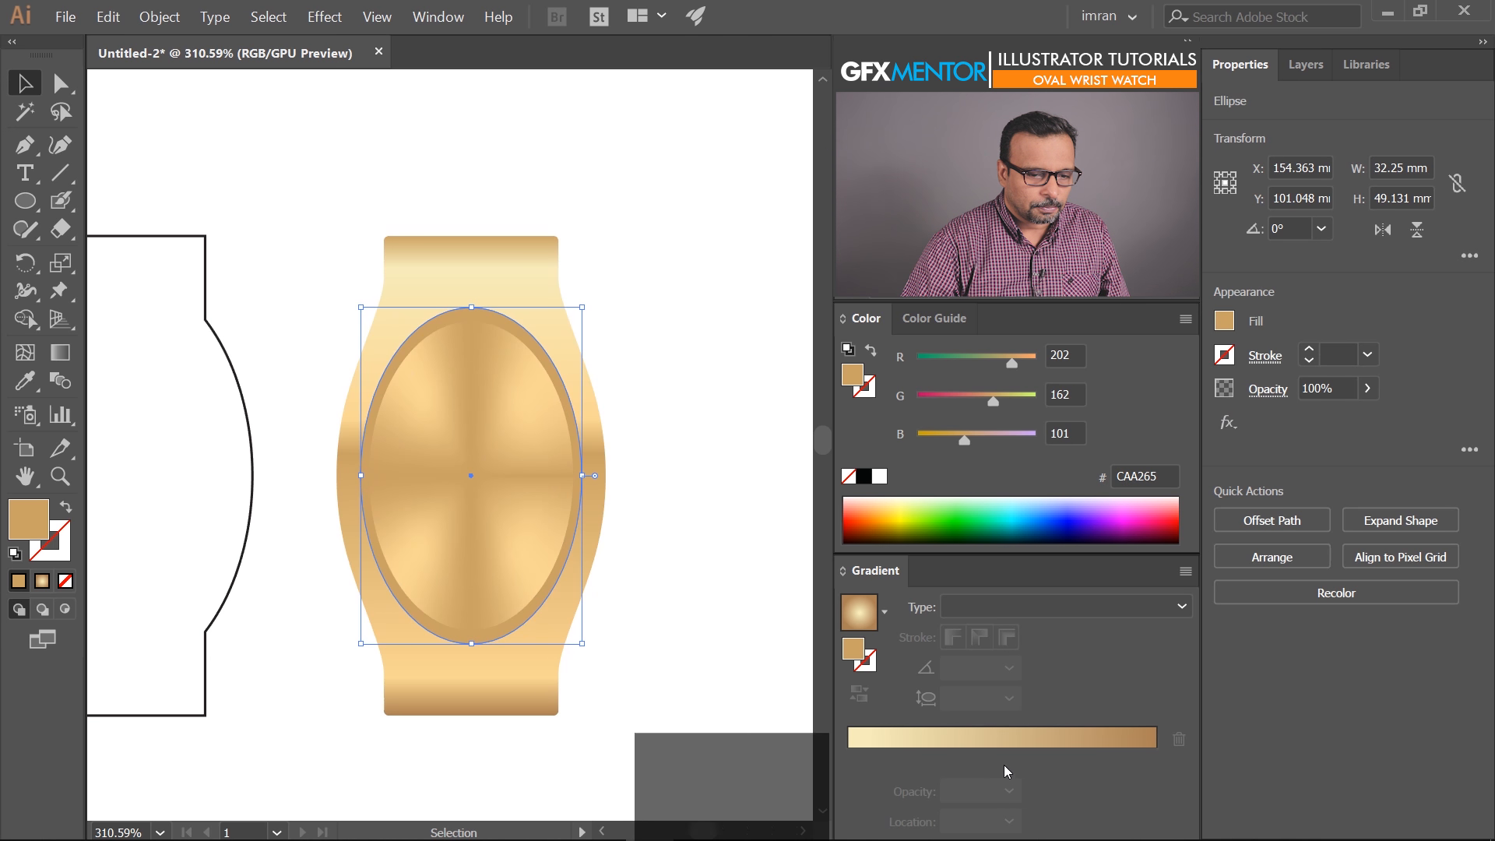
{"action": "left_click", "coordinate": [1015, 609]}
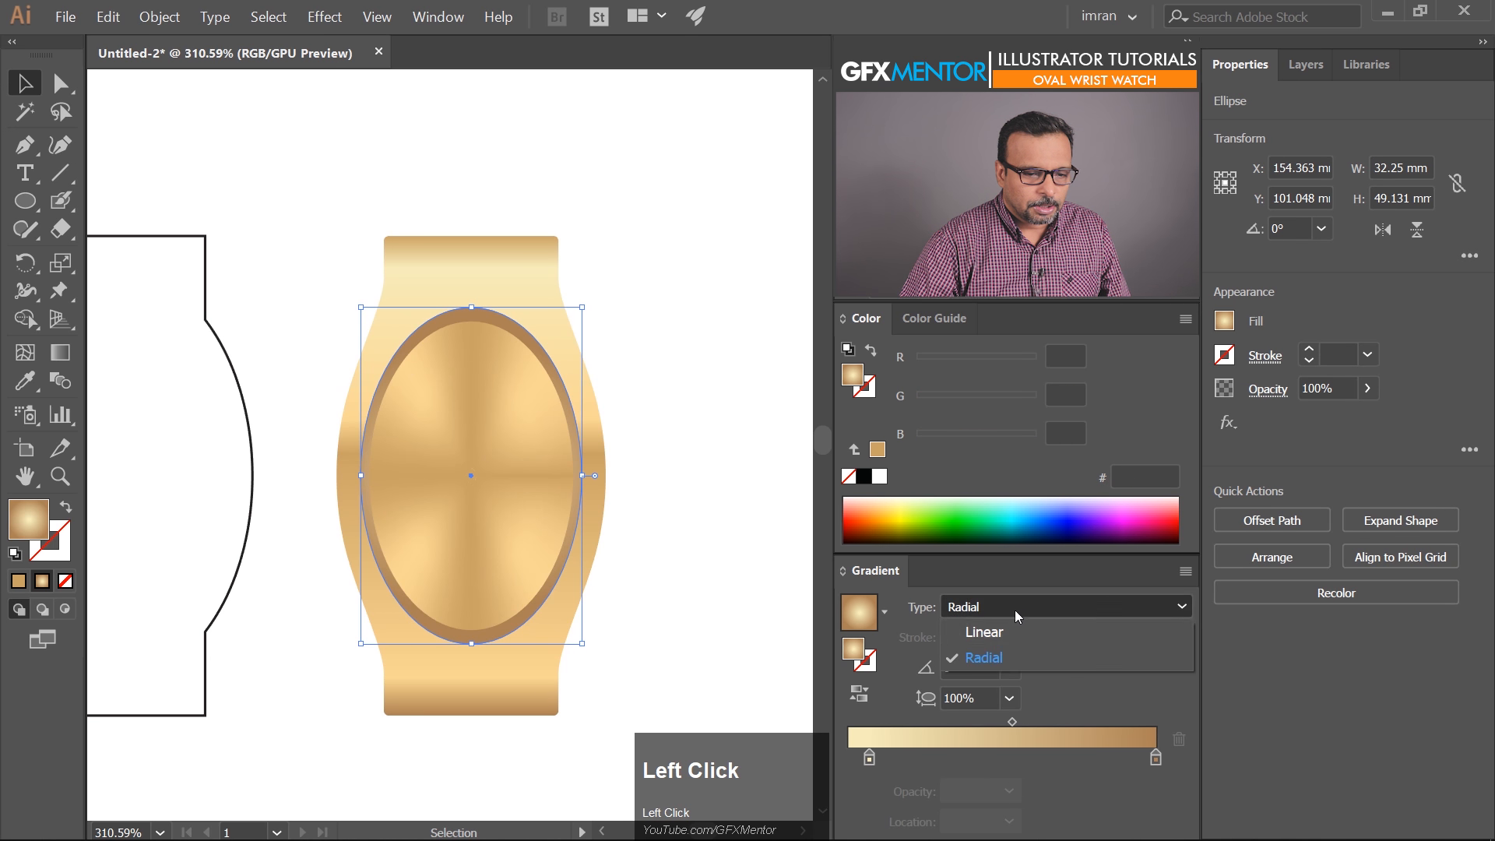
{"action": "left_click", "coordinate": [1005, 651]}
{"action": "left_click", "coordinate": [60, 352]}
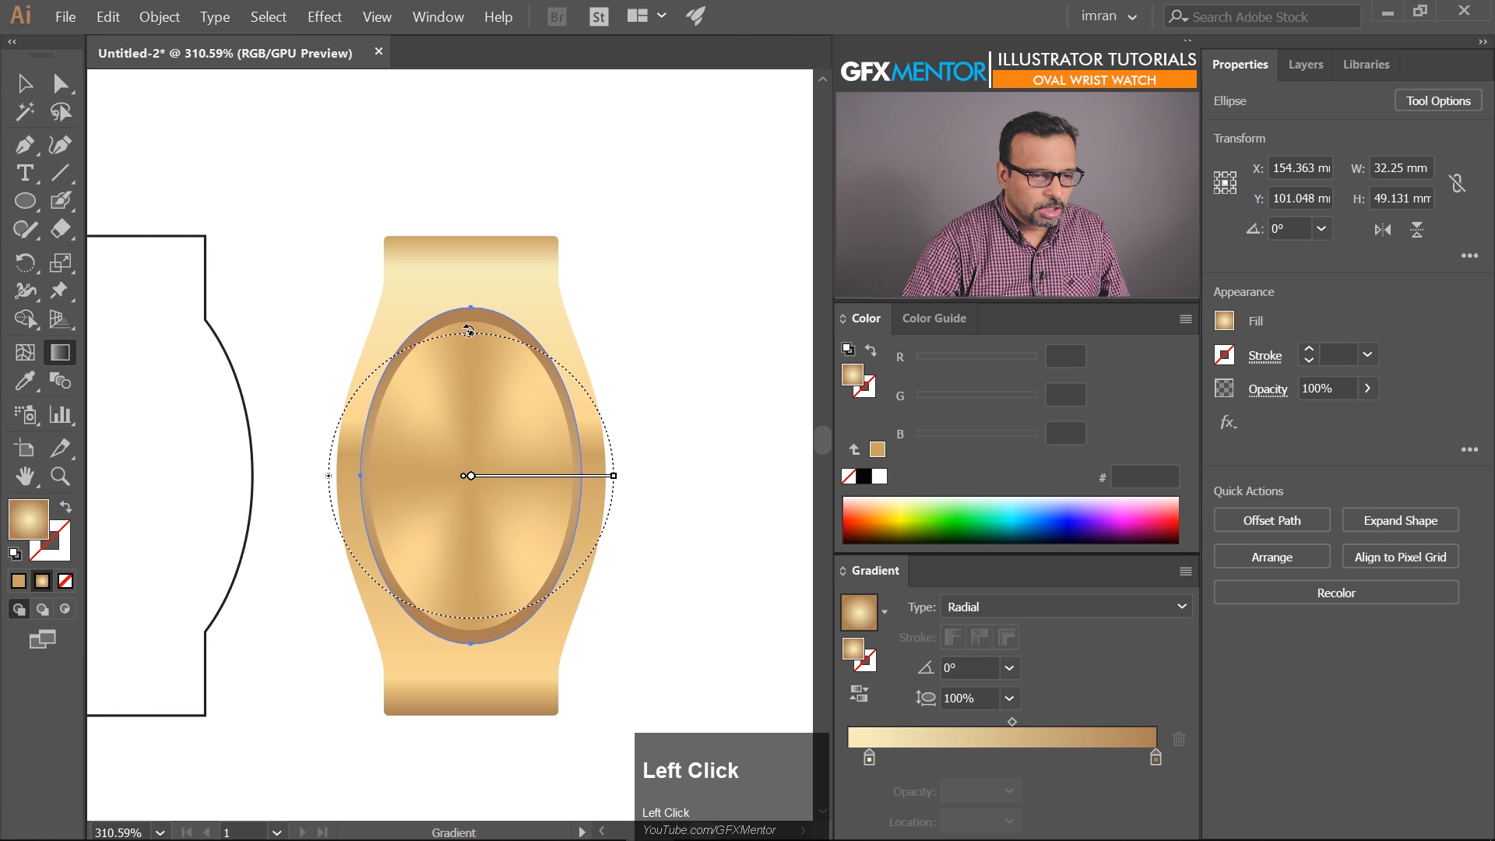
{"action": "left_click_drag", "start_coordinate": [615, 478], "coordinate": [582, 476]}
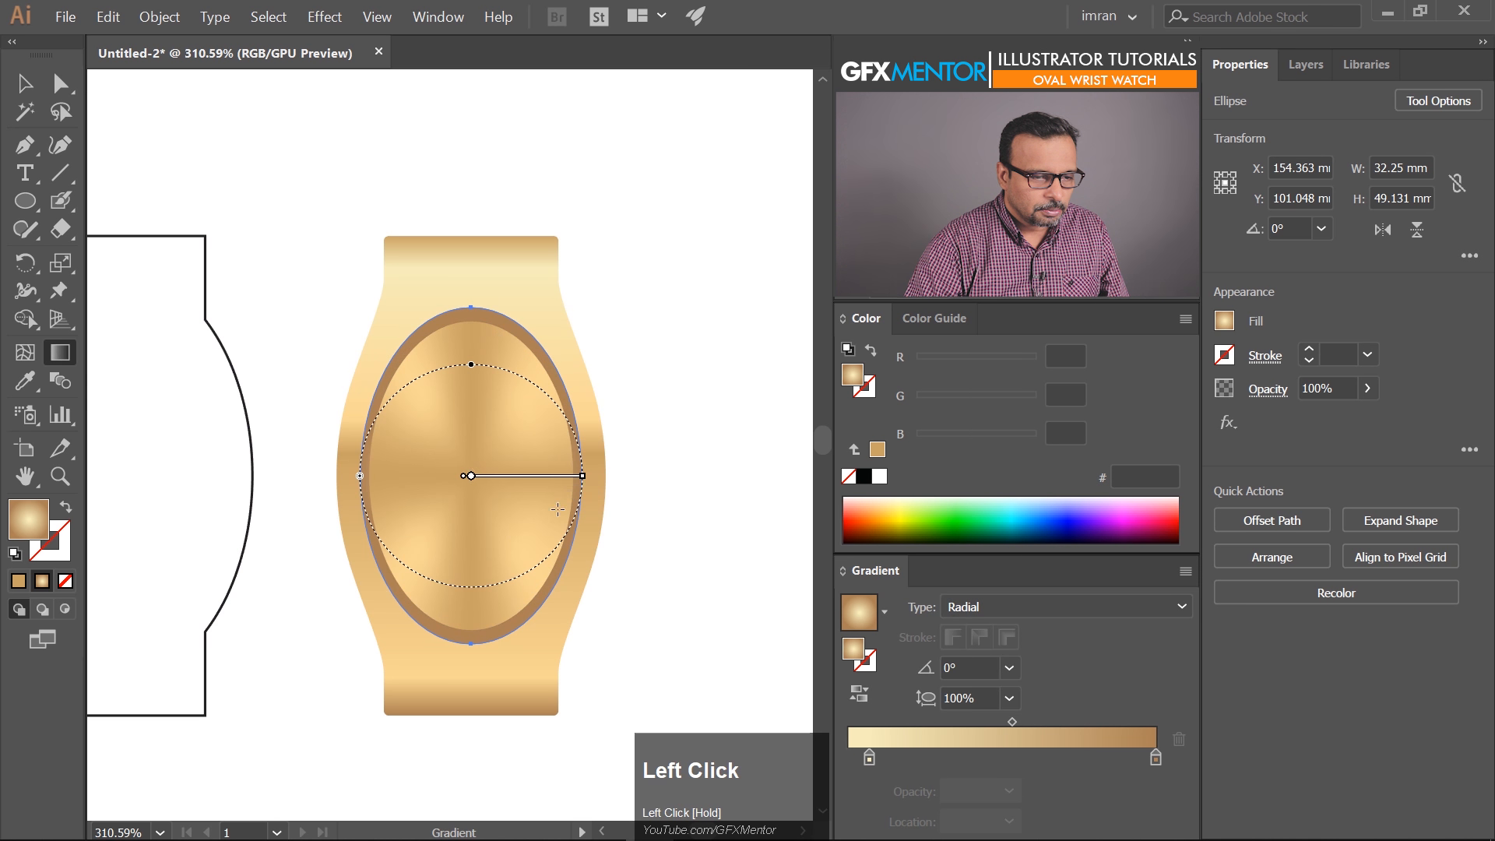
{"action": "left_click_drag", "start_coordinate": [471, 366], "coordinate": [466, 307]}
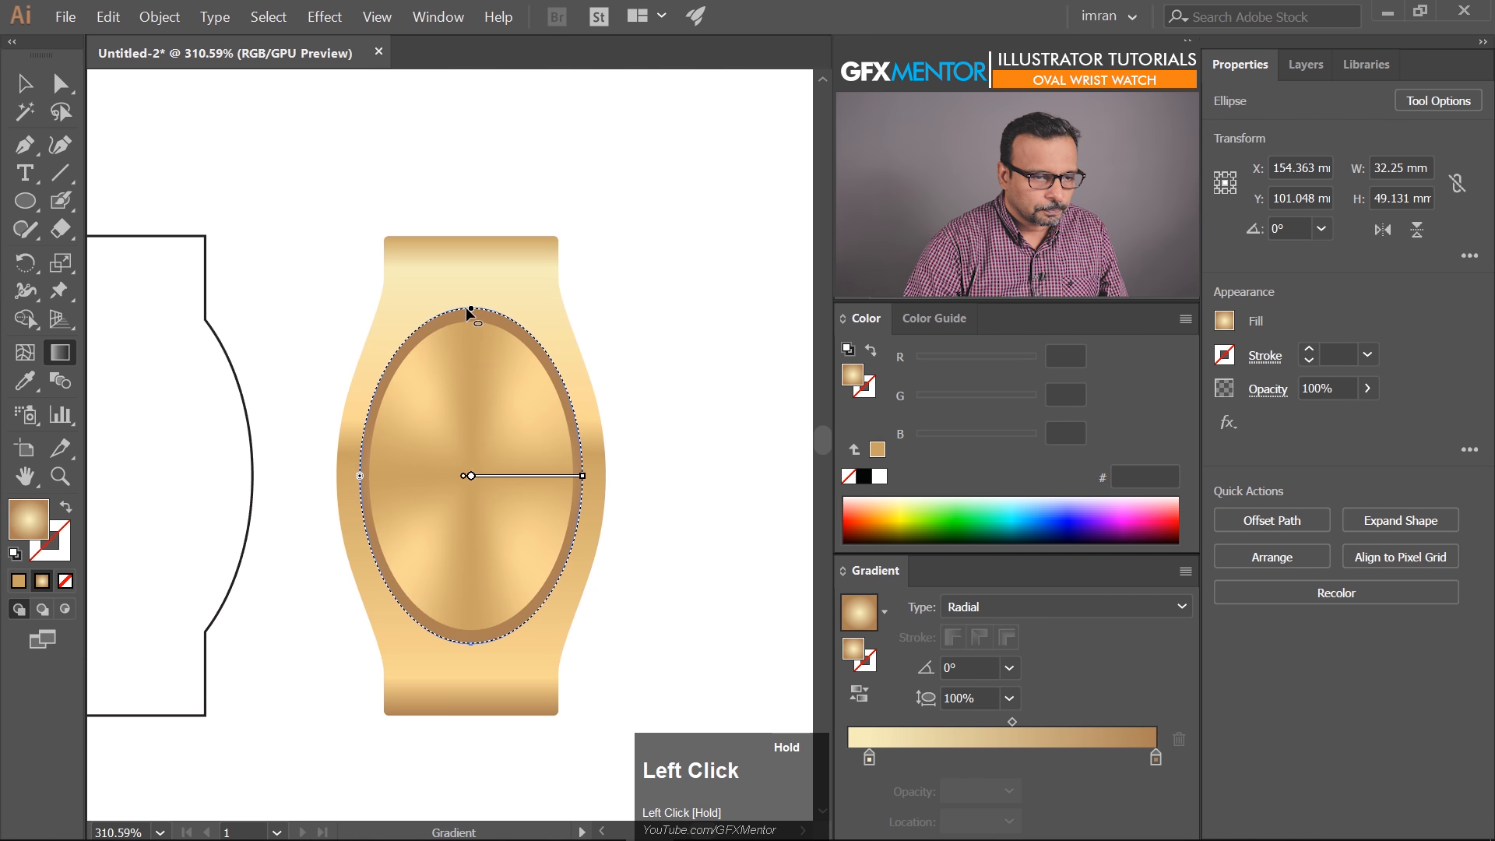
Set the rim gradient's cream stop to 95.63% and add a brown AC8154 stop at 89.01% on its inner side
{"action": "left_click_drag", "start_coordinate": [869, 758], "coordinate": [1124, 761]}
{"action": "left_click", "coordinate": [1123, 763]}
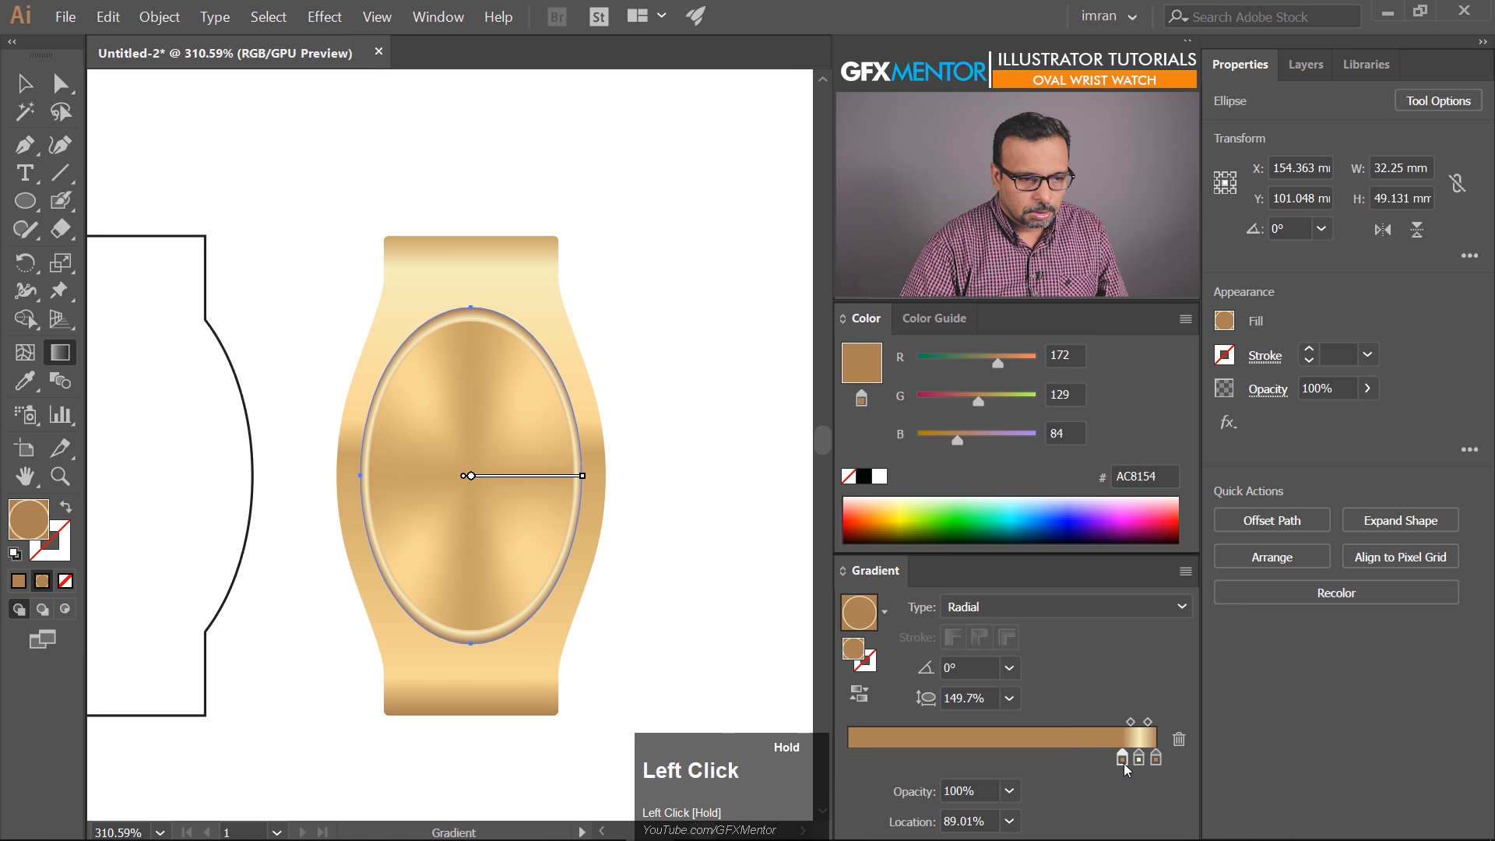
{"action": "left_click_drag", "start_coordinate": [454, 294], "coordinate": [679, 452]}
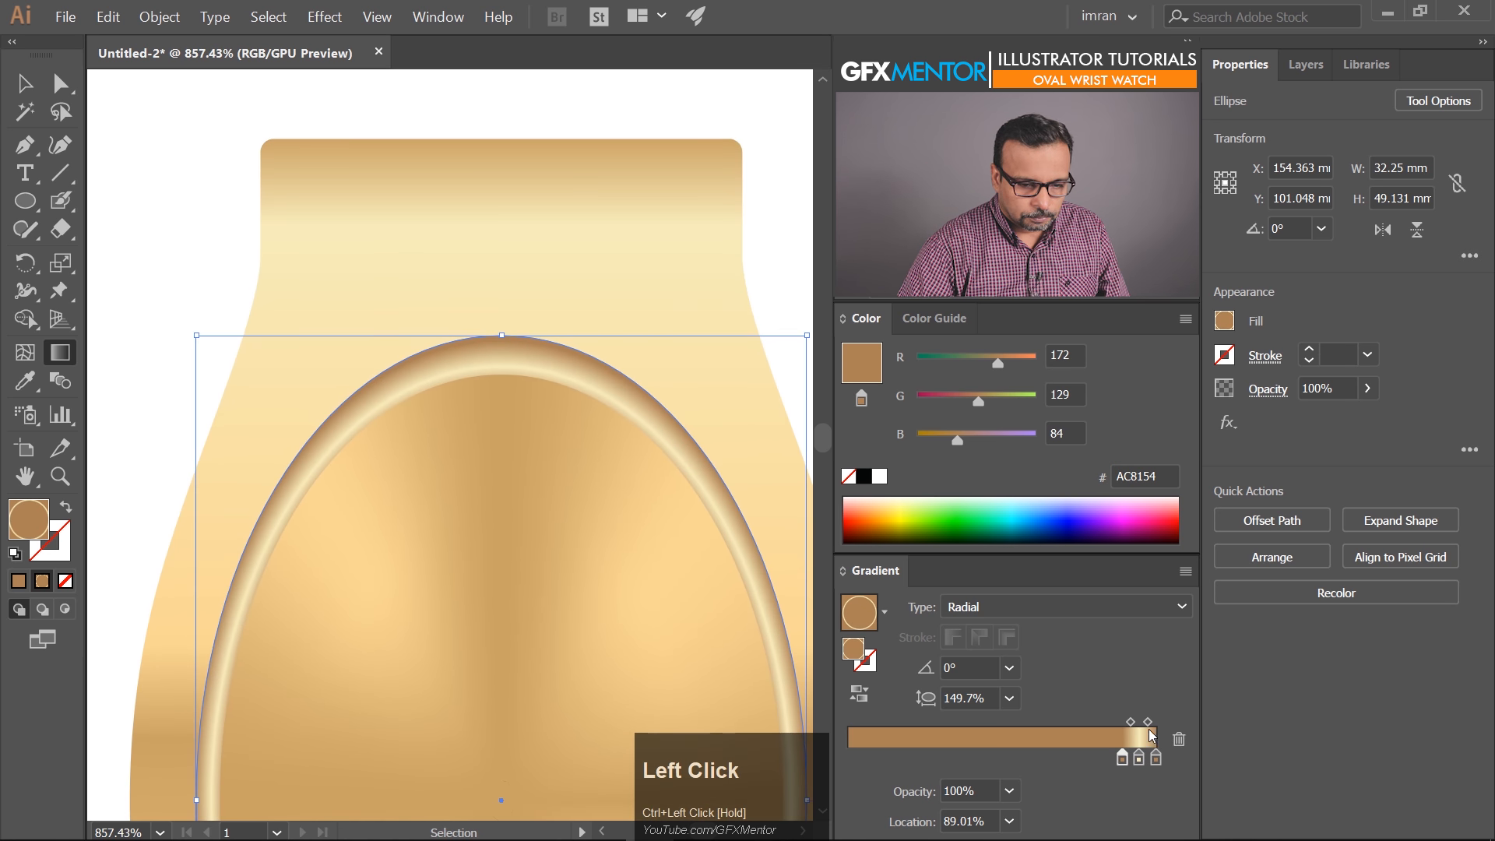
{"action": "left_click_drag", "start_coordinate": [1138, 758], "coordinate": [1142, 761]}
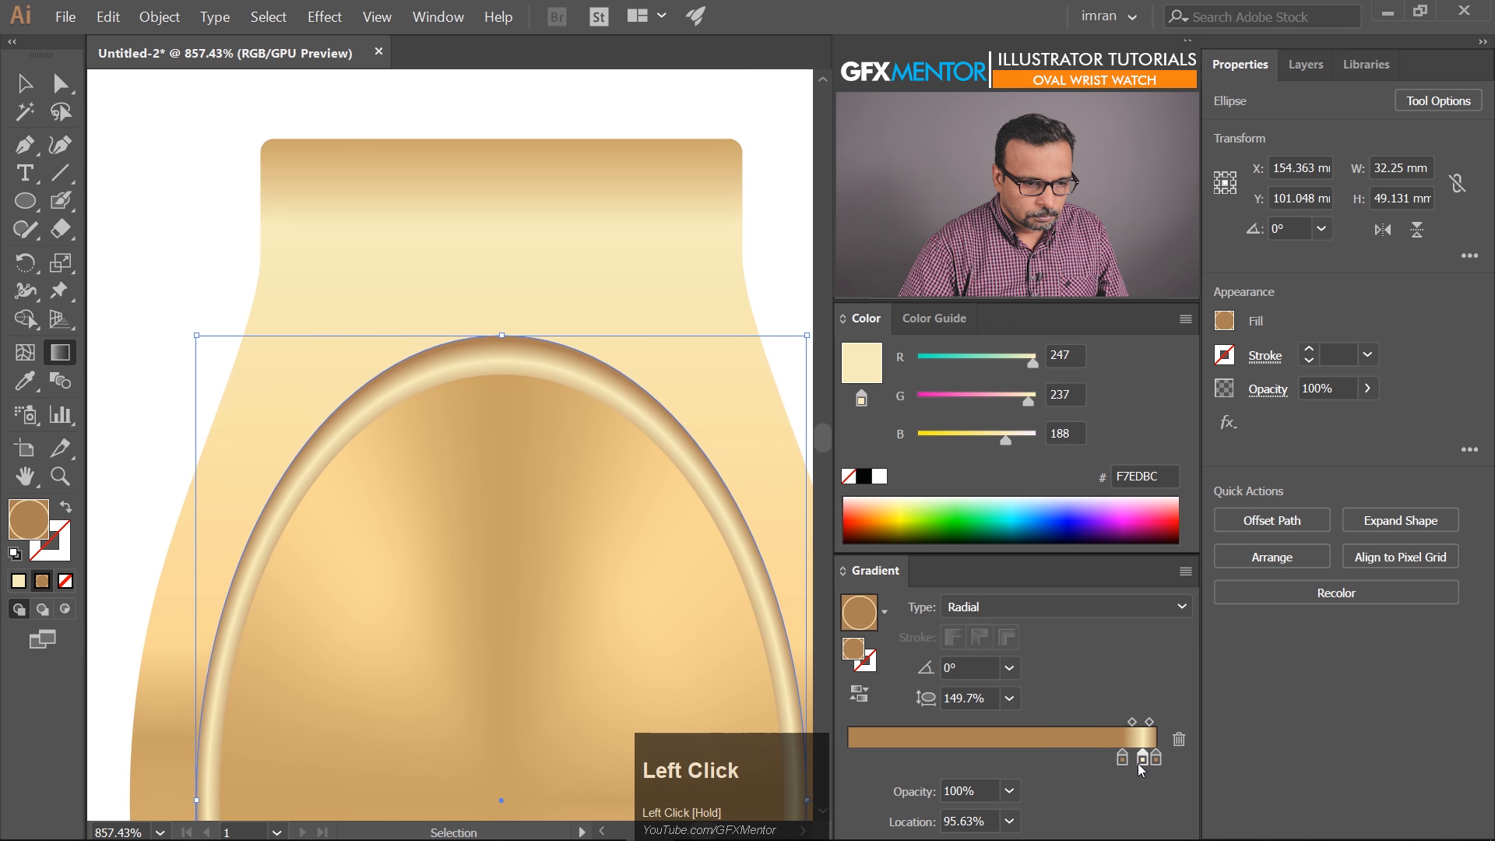
{"action": "left_click_drag", "start_coordinate": [577, 581], "coordinate": [462, 433]}
Reduce the rim oval's height to 47.265 mm about its centre and refit its radial gradient to the outline at a 145.6% aspect ratio
{"action": "left_click", "coordinate": [25, 82]}
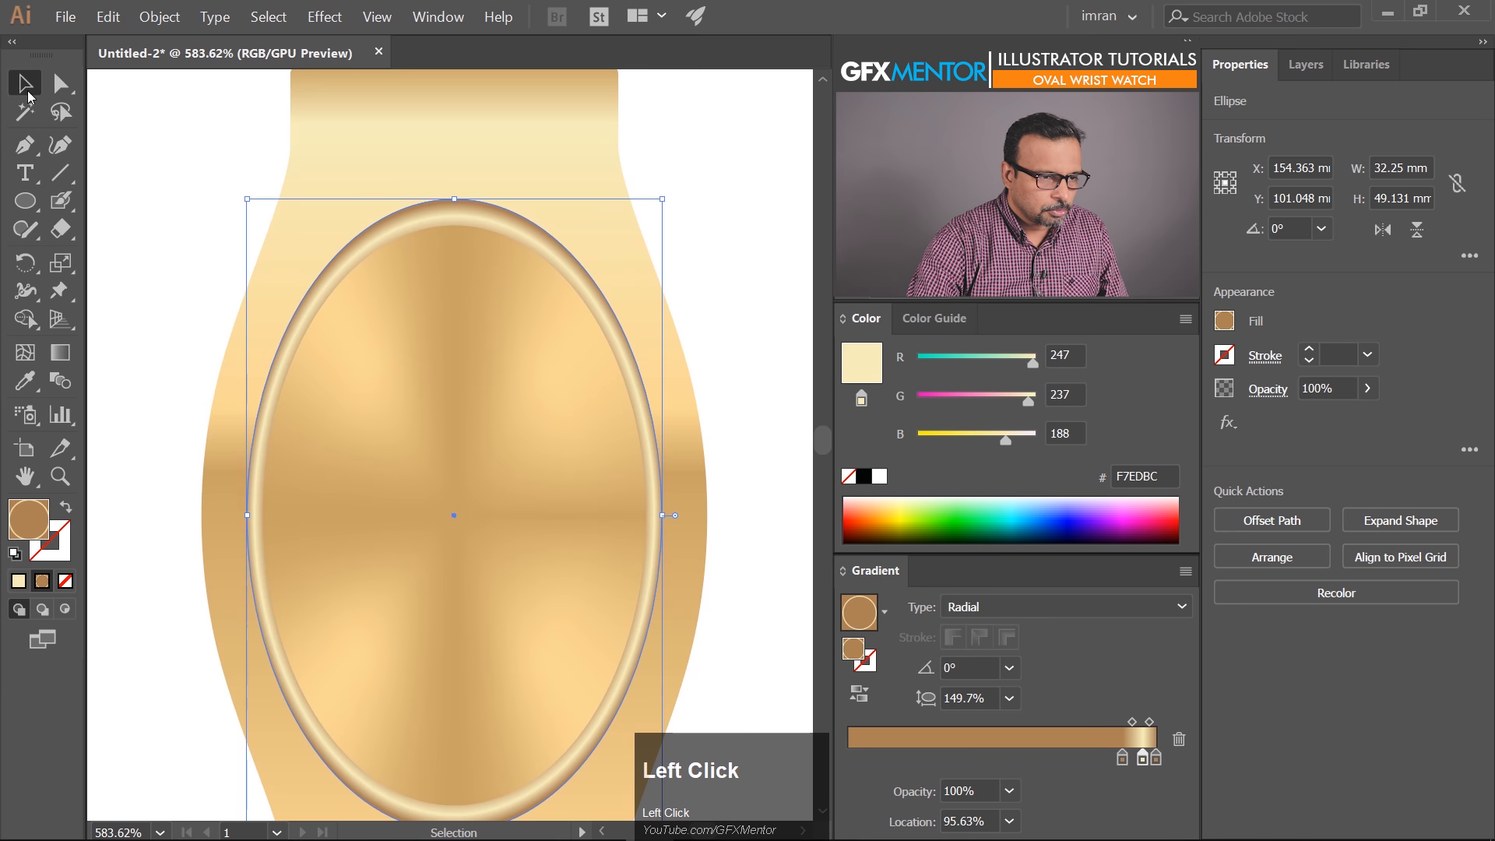
{"action": "left_click_drag", "start_coordinate": [455, 200], "coordinate": [455, 214]}
{"action": "left_click_drag", "start_coordinate": [442, 450], "coordinate": [484, 287]}
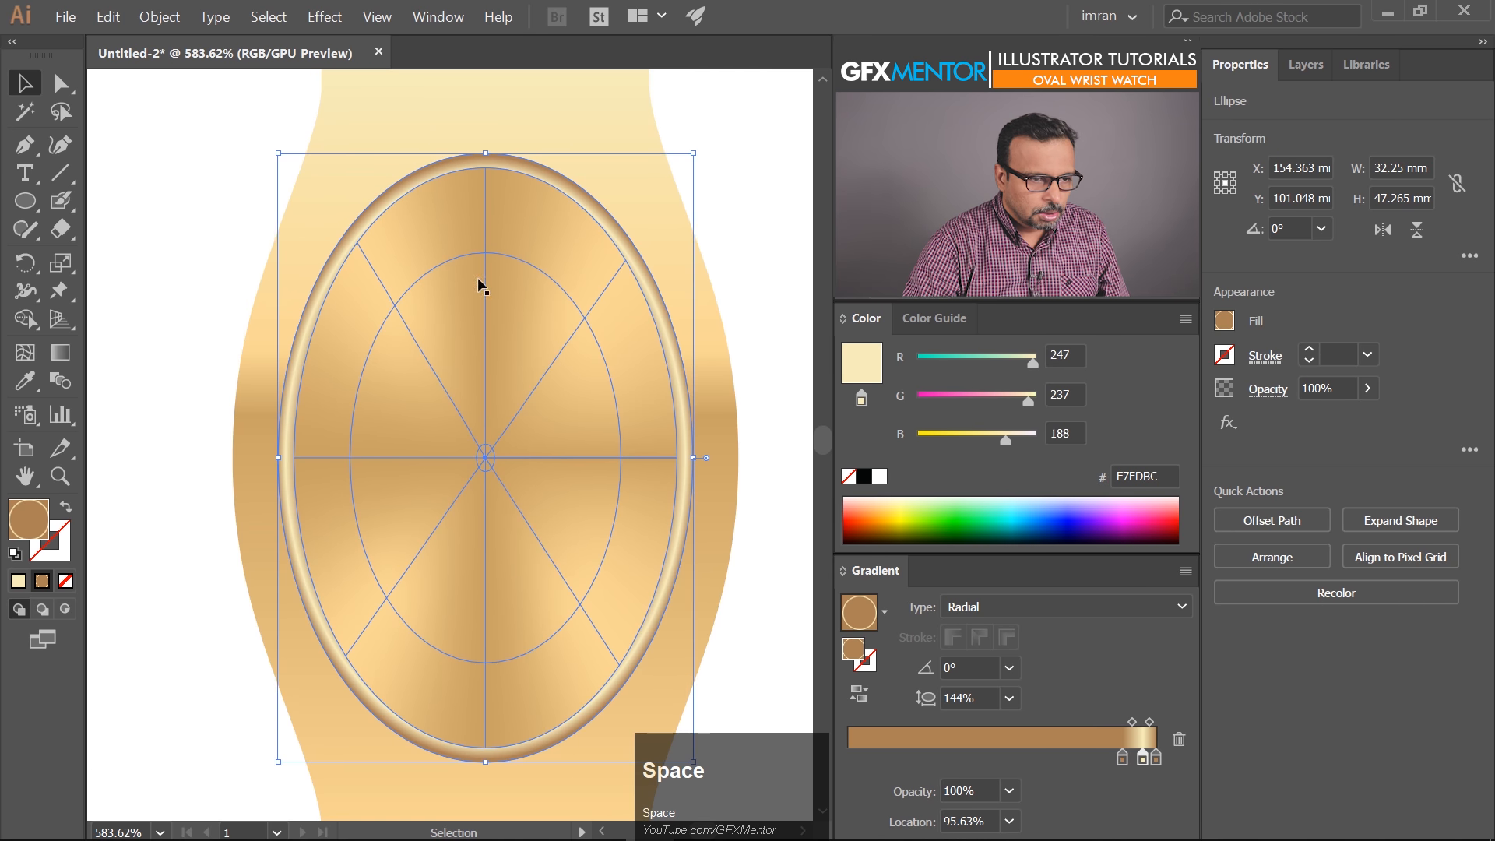
{"action": "left_click", "coordinate": [60, 353]}
{"action": "left_click_drag", "start_coordinate": [483, 152], "coordinate": [484, 153]}
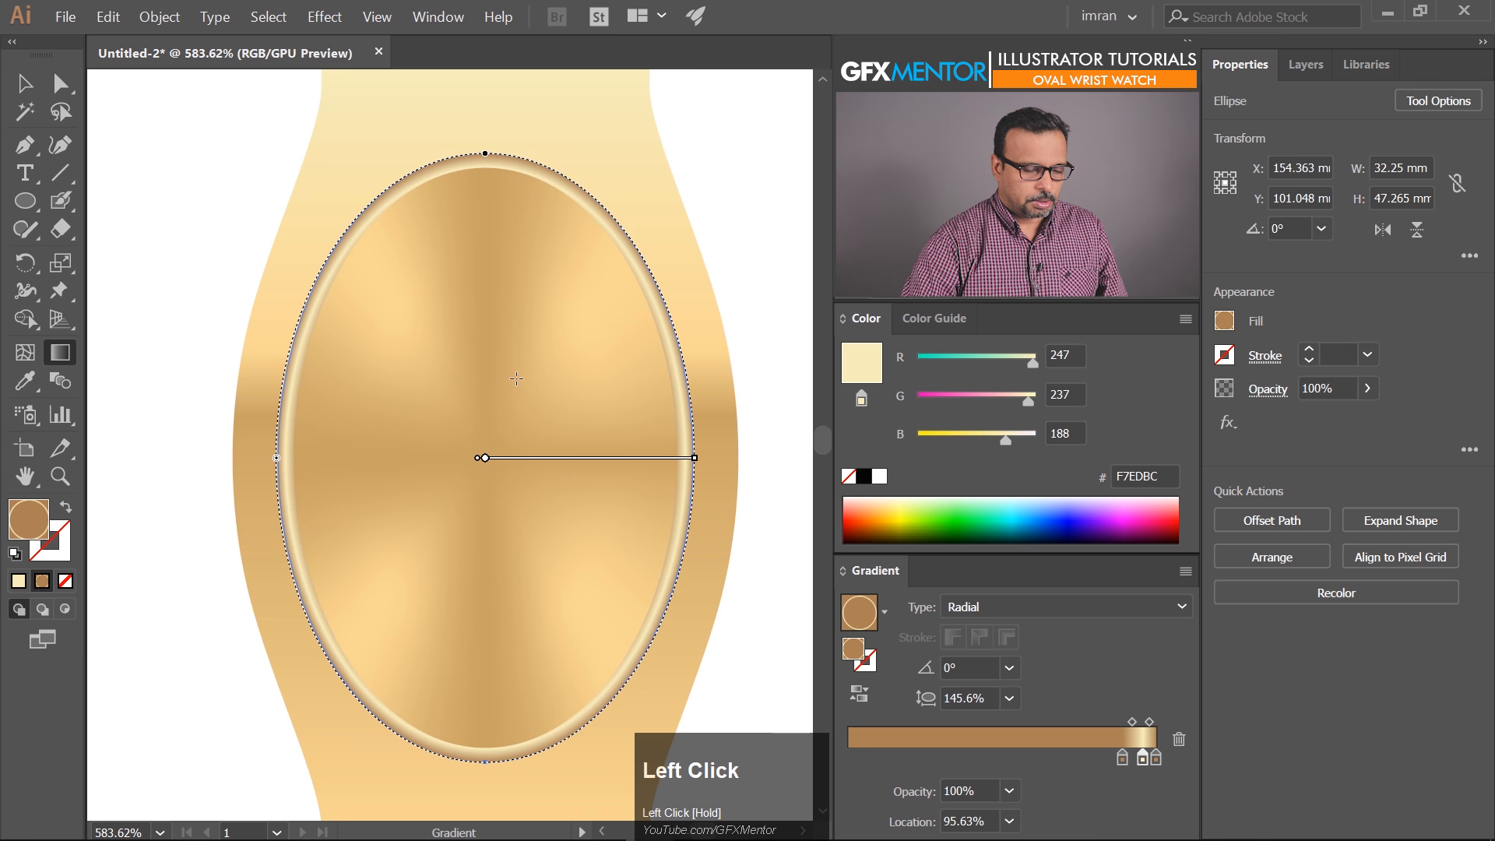
Recolour the rim gradient's outermost stop with the medium gold CAA265 sampled from the third swatch
{"action": "left_click", "coordinate": [1156, 759]}
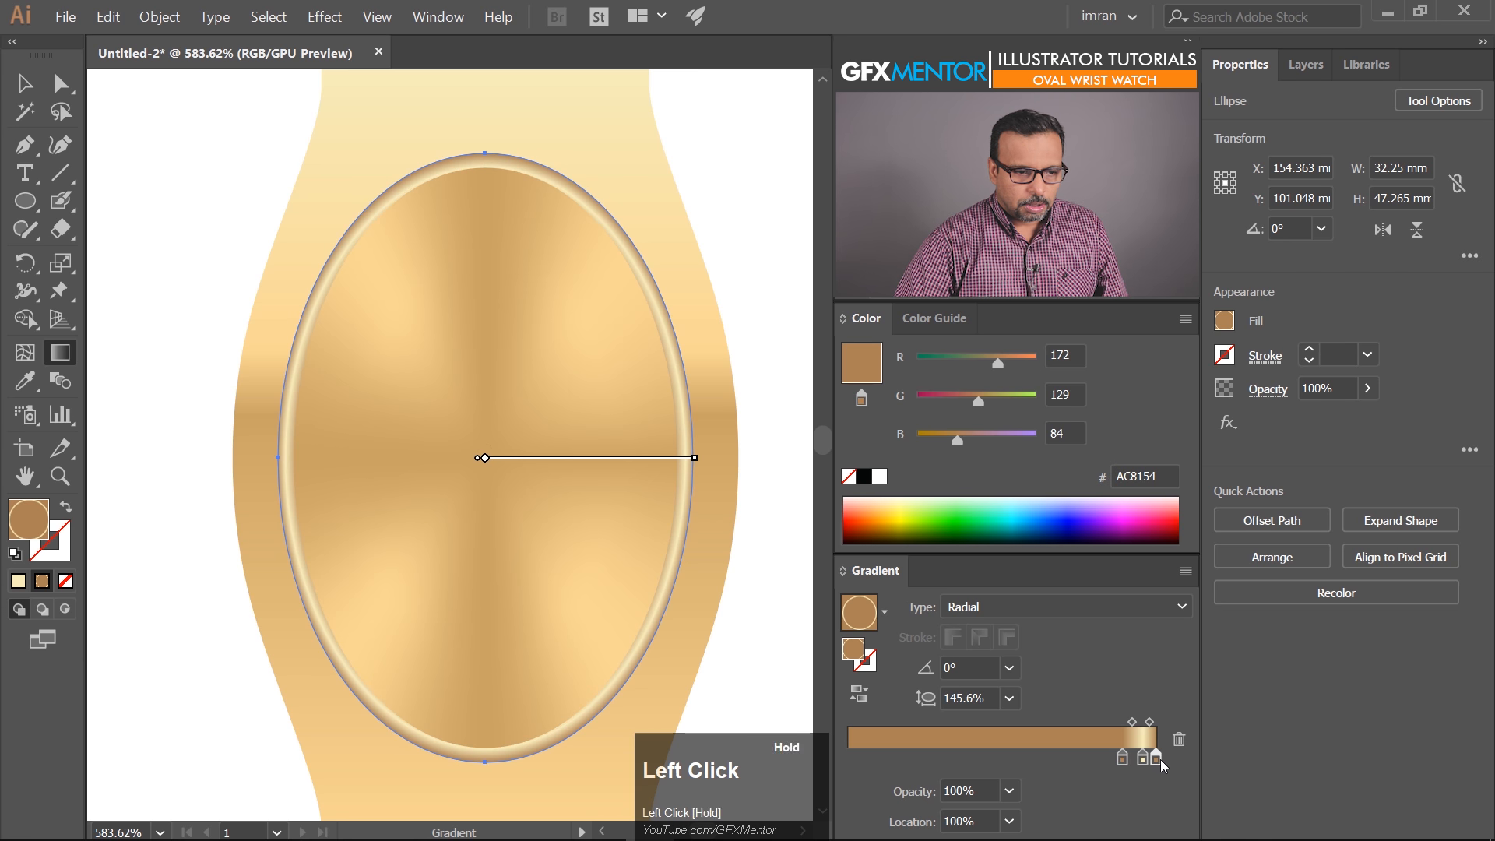
{"action": "key", "text": "ctrl+space"}
{"action": "left_click_drag", "start_coordinate": [618, 401], "coordinate": [458, 528]}
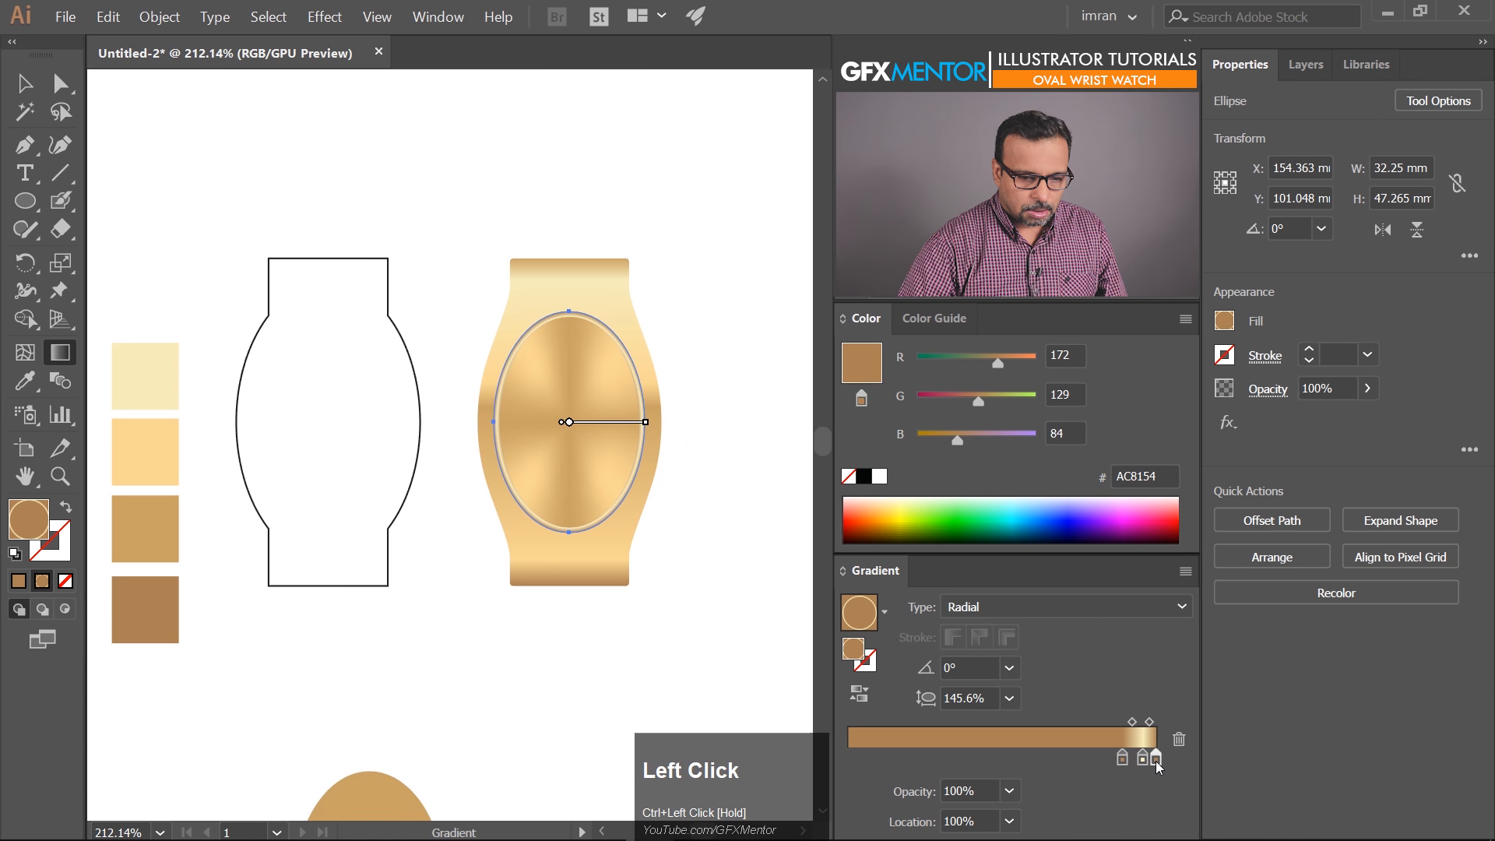
{"action": "key", "text": "shift"}
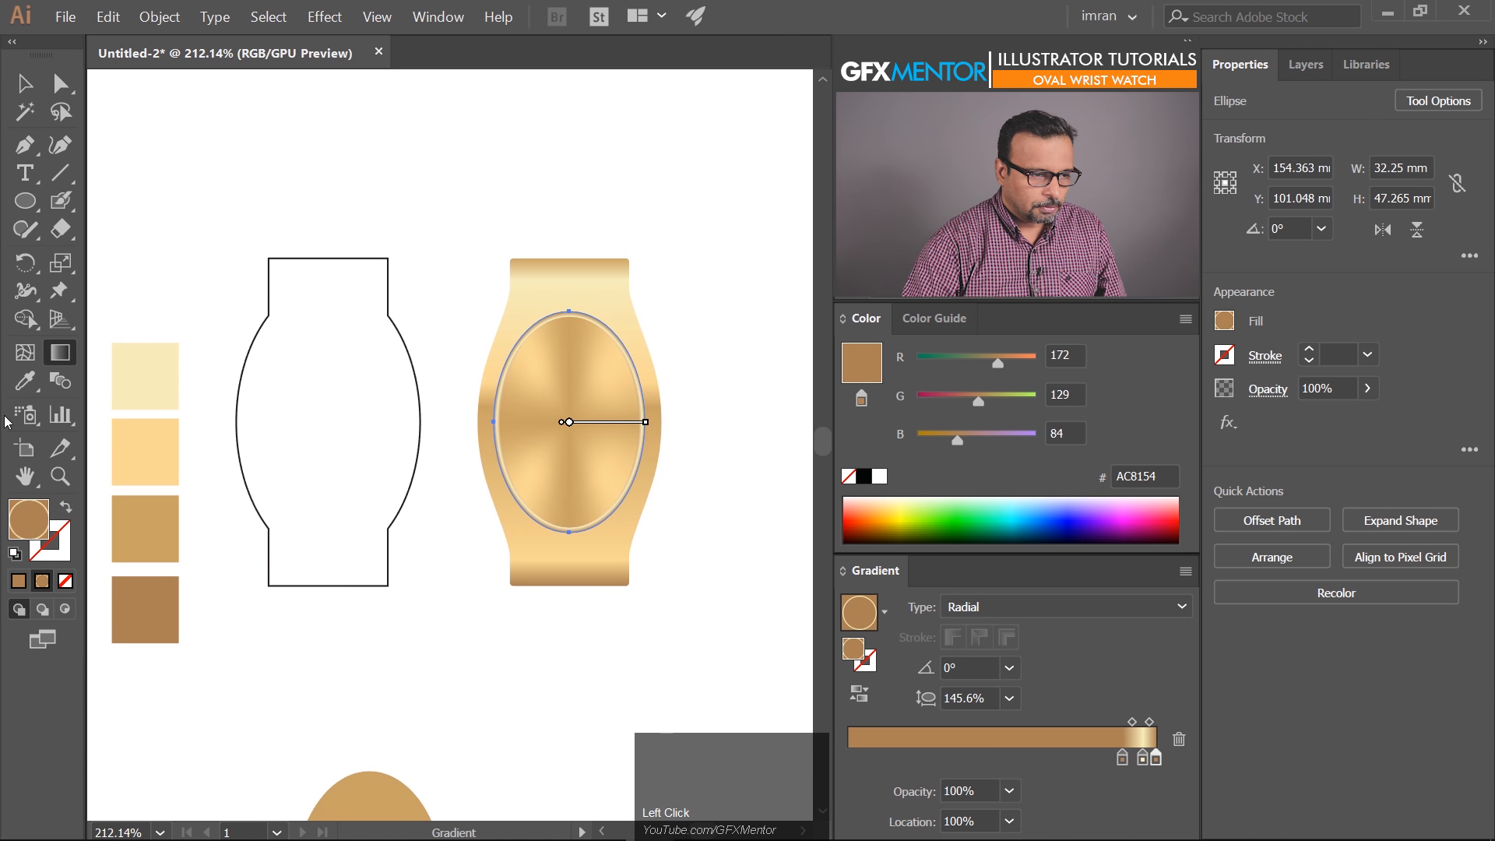
{"action": "left_click", "coordinate": [25, 381]}
{"action": "left_click", "coordinate": [151, 527], "text": "shift"}
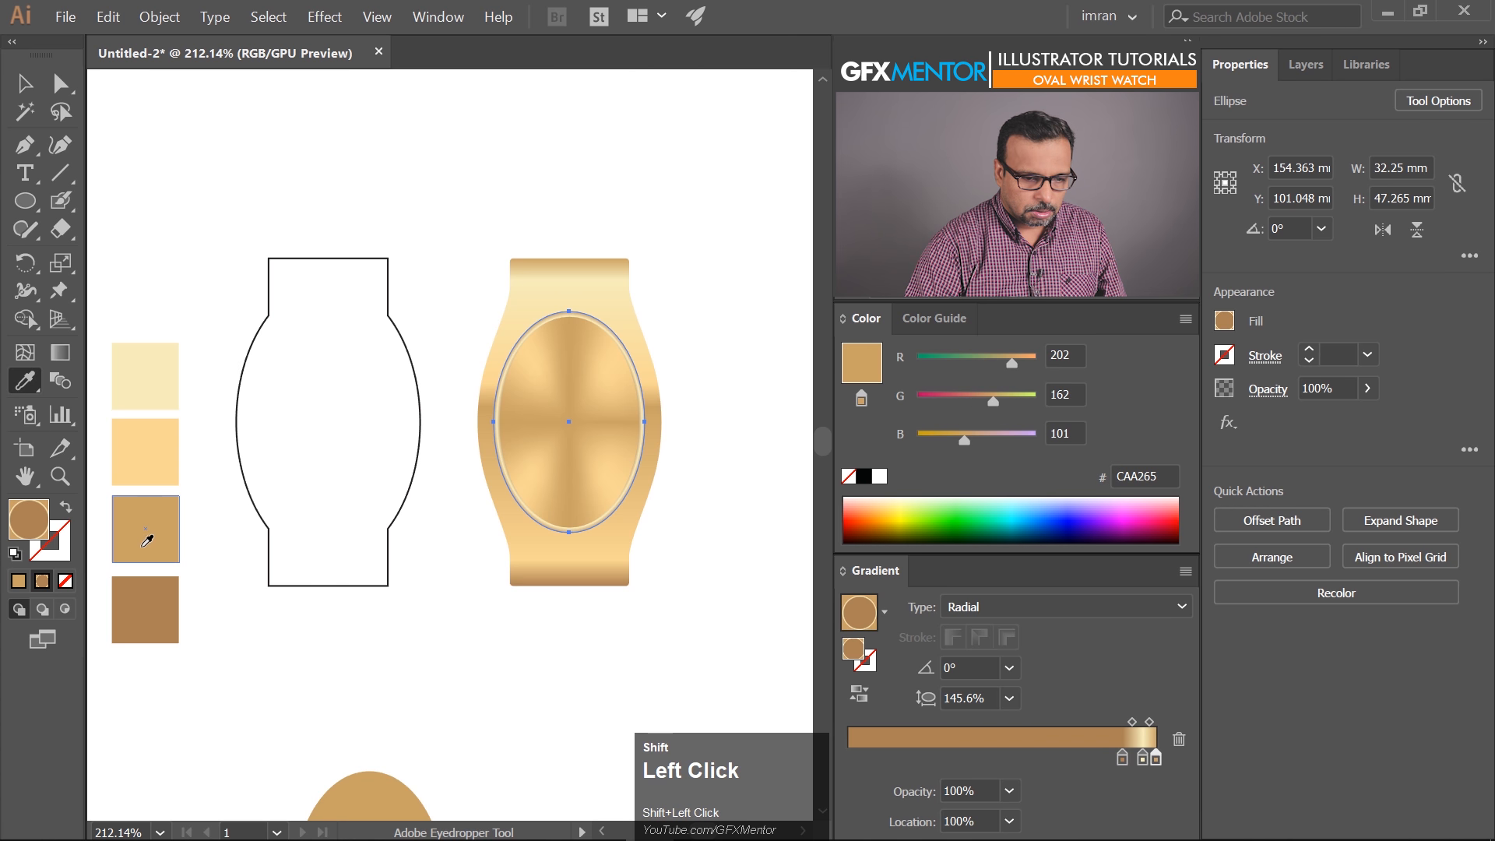
Move the rim gradient's inner stop to 91.51% with the sampled brown AC8154 and shift the cream stop to 97.38%
{"action": "key", "text": "ctrl"}
{"action": "left_click_drag", "start_coordinate": [1131, 759], "coordinate": [1128, 764]}
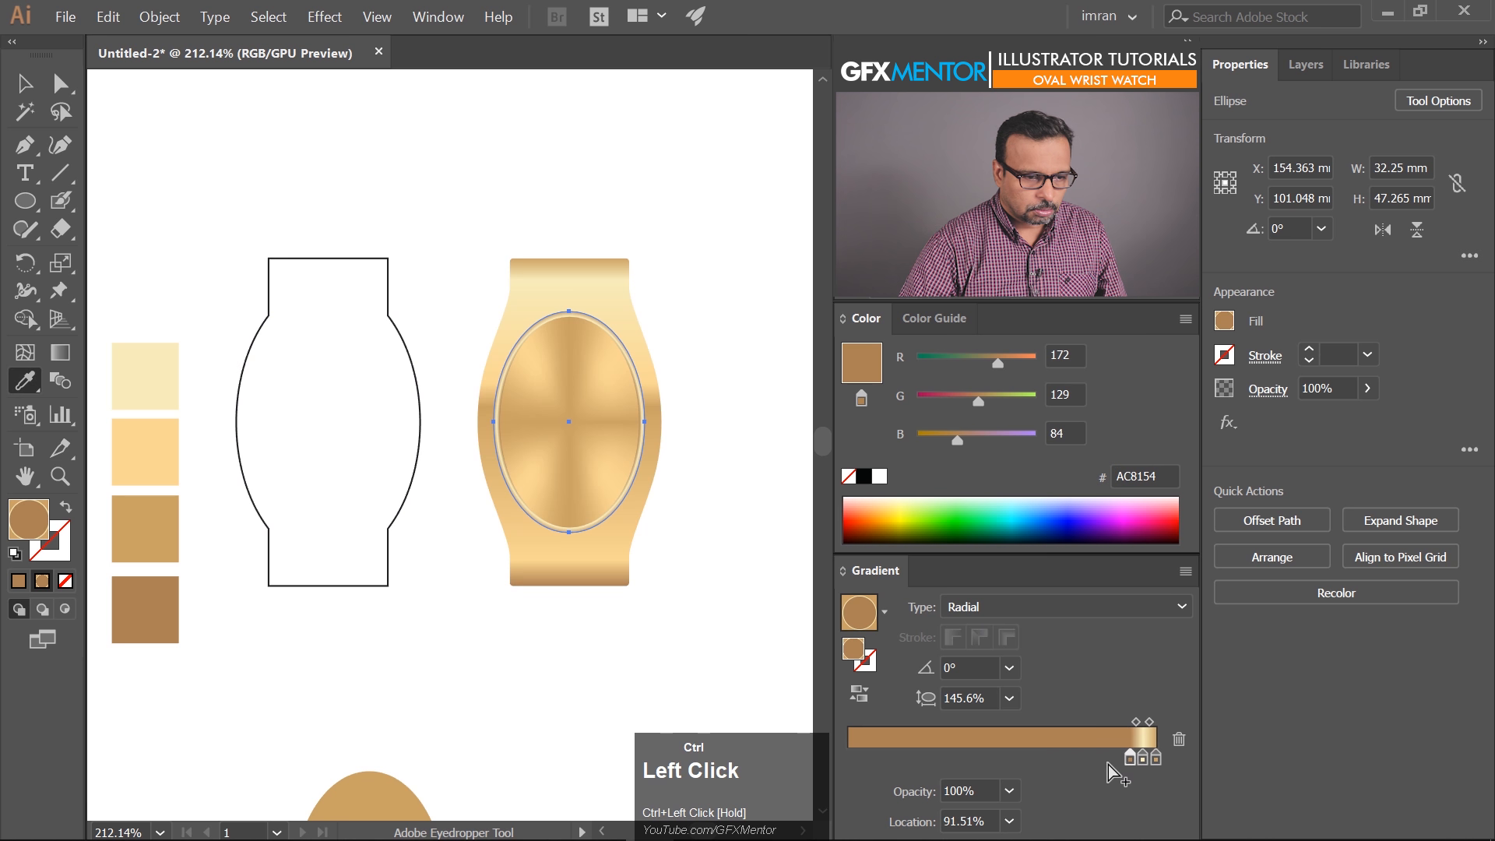
{"action": "left_click", "coordinate": [141, 602], "text": "shift"}
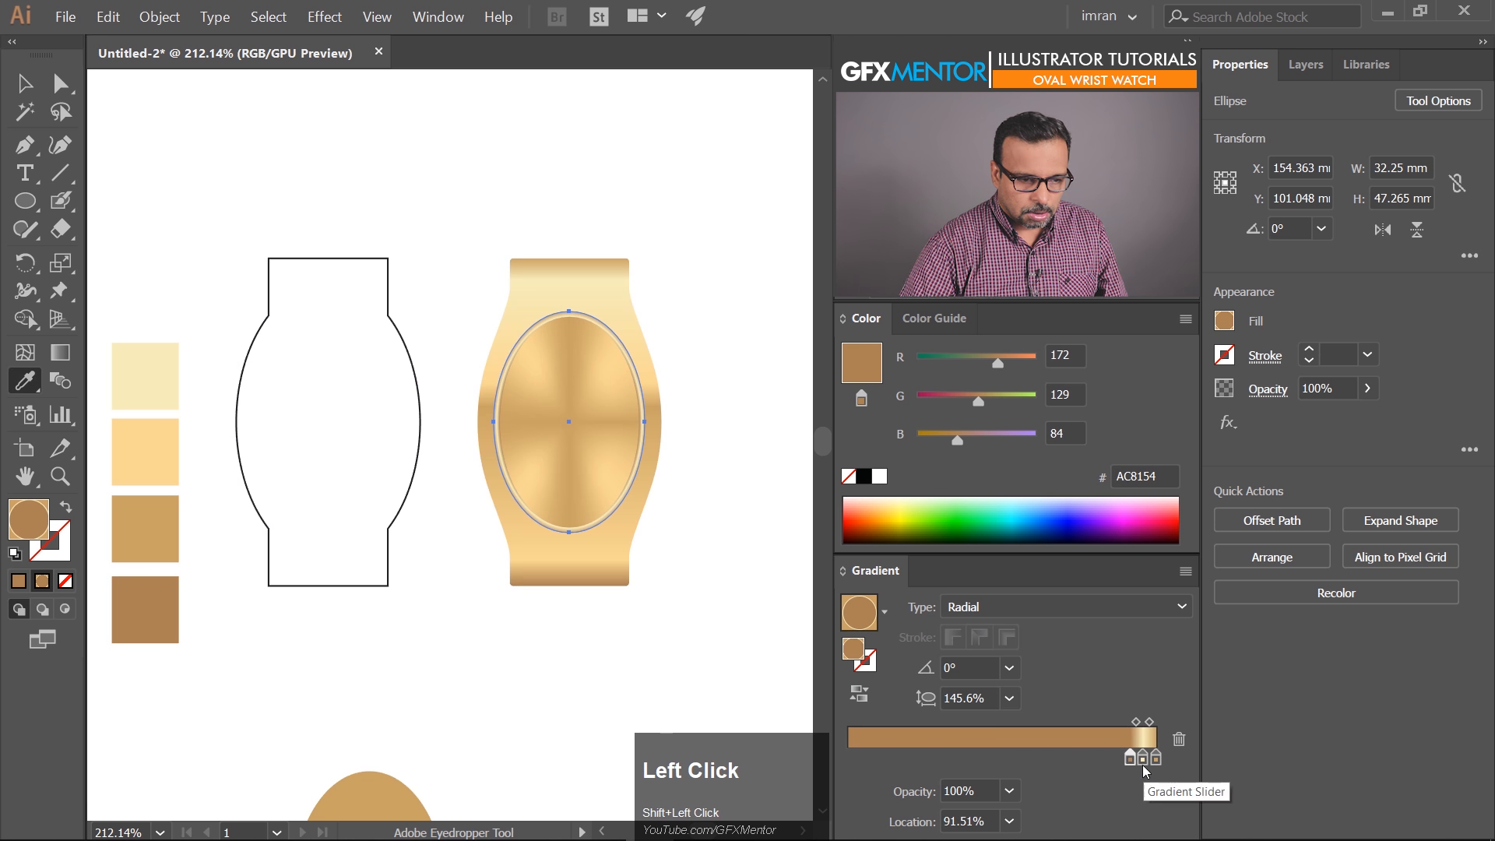
{"action": "left_click_drag", "start_coordinate": [1143, 763], "coordinate": [1153, 762]}
{"action": "key", "text": "ctrl+space"}
{"action": "left_click_drag", "start_coordinate": [550, 299], "coordinate": [765, 462]}
{"action": "left_click_drag", "start_coordinate": [645, 450], "coordinate": [572, 346]}
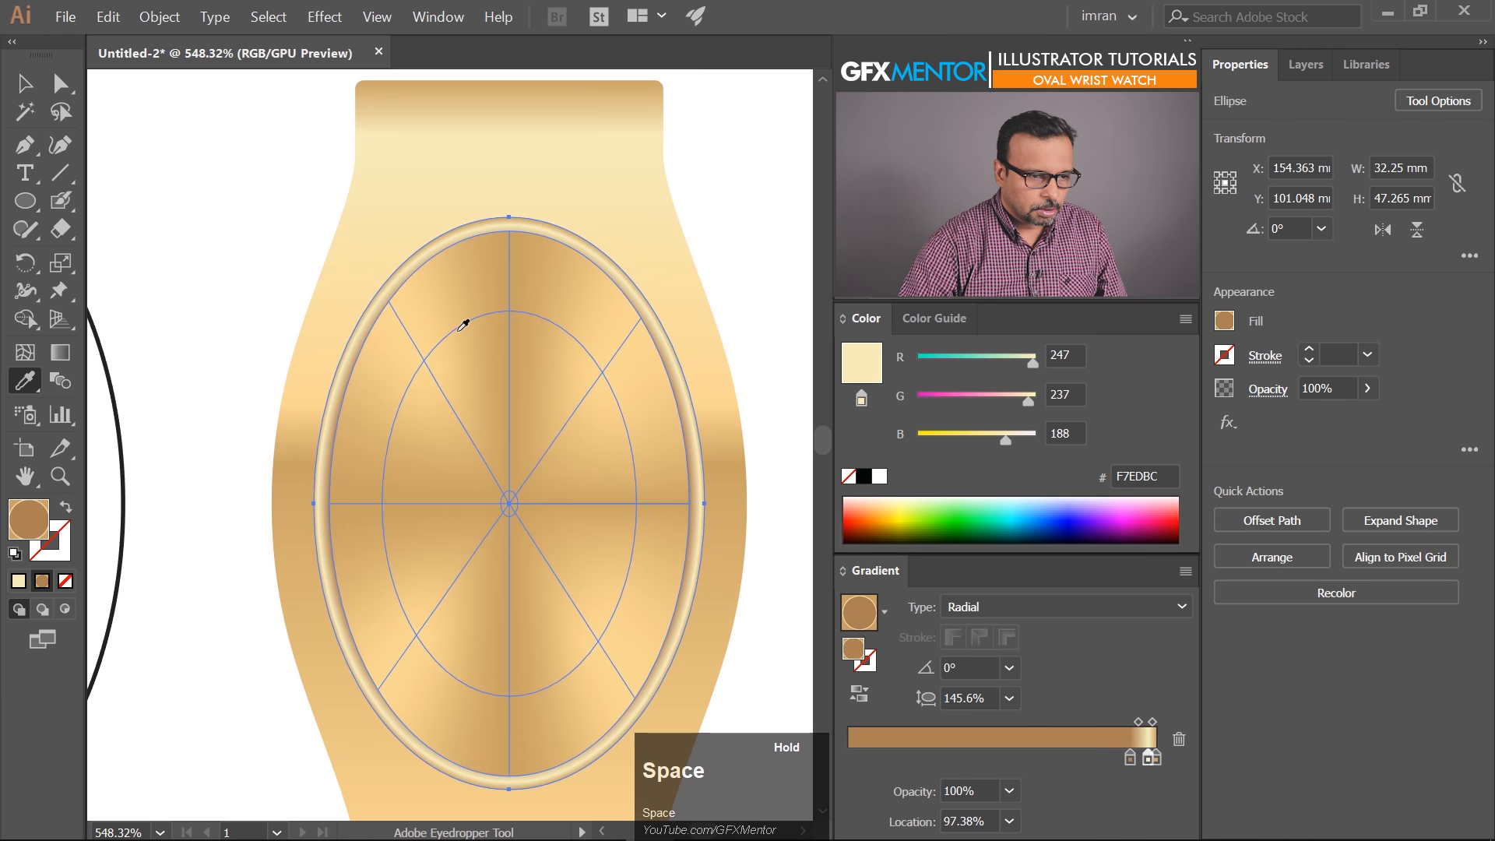
Scale the mesh oval down about its centre to about 28.98 mm by 43.88 mm, widening the gradient rim around it
{"action": "left_click", "coordinate": [25, 83]}
{"action": "left_click", "coordinate": [526, 324]}
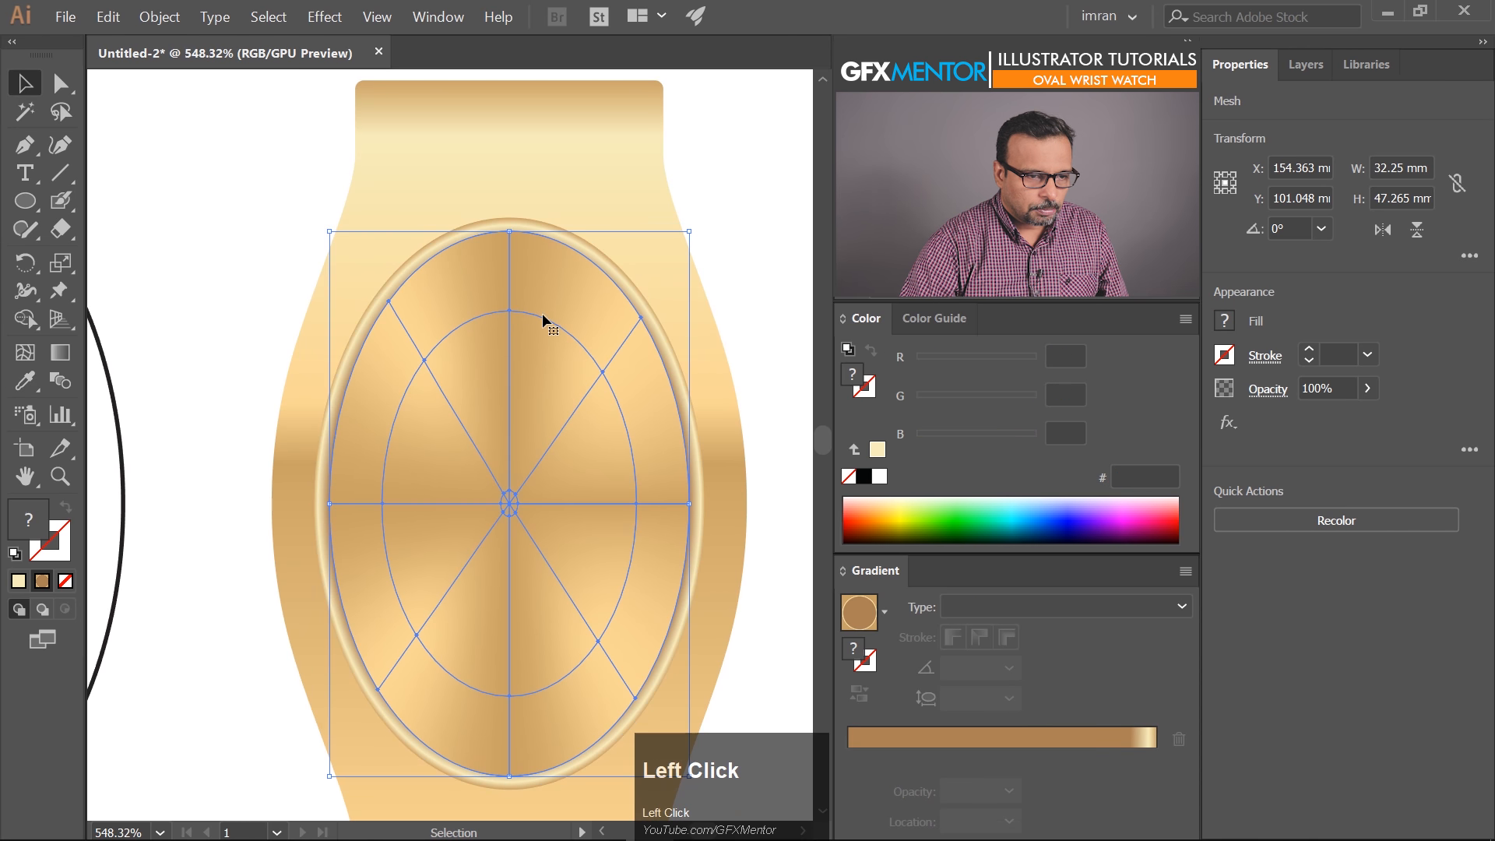
{"action": "left_click_drag", "start_coordinate": [690, 226], "coordinate": [681, 232]}
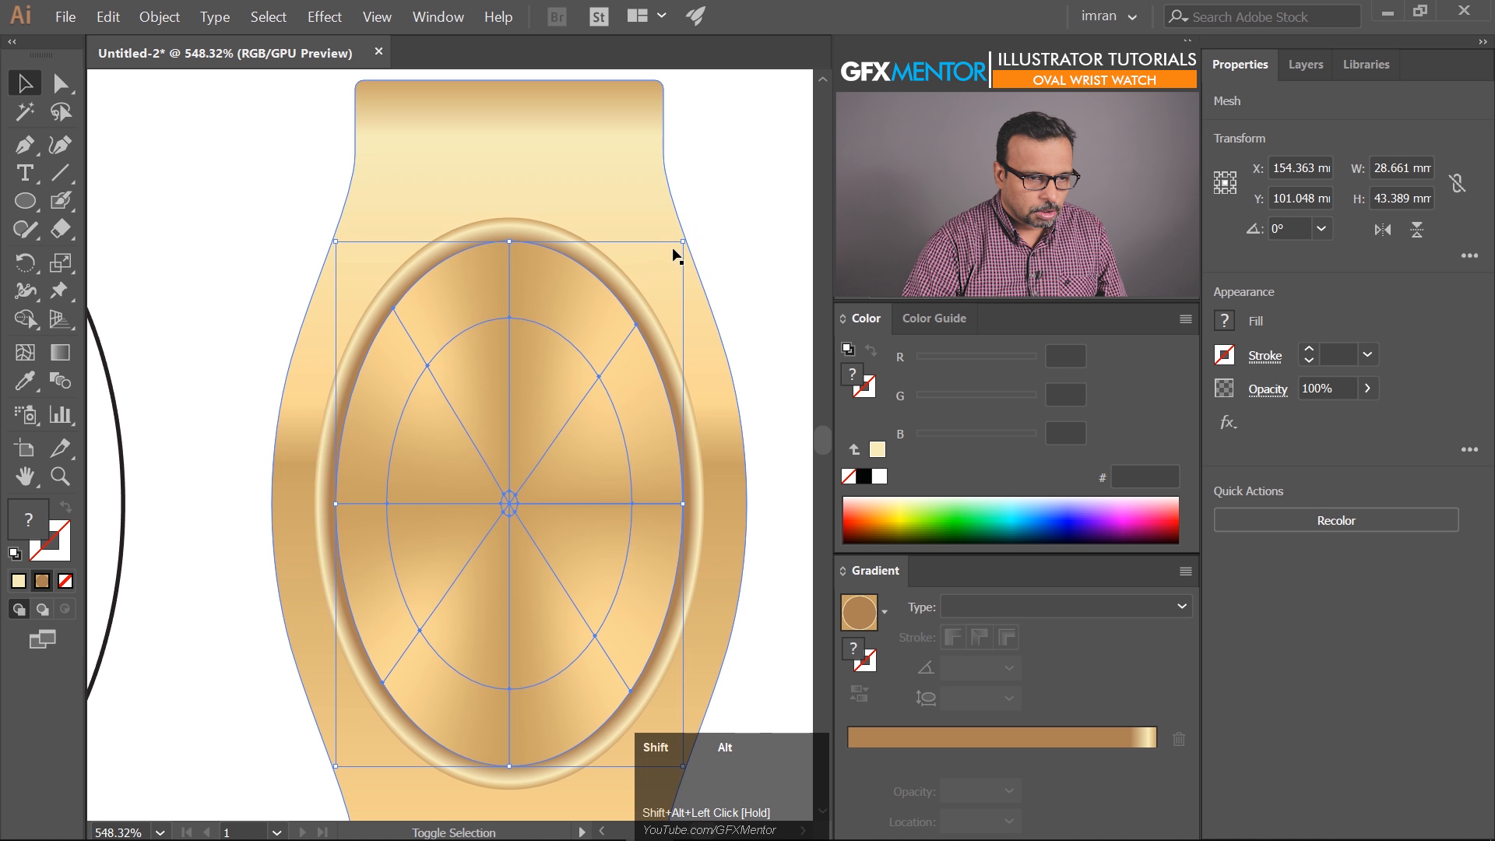
{"action": "key", "text": "ctrl+z"}
{"action": "left_click_drag", "start_coordinate": [691, 231], "coordinate": [684, 238]}
{"action": "left_click", "coordinate": [734, 216]}
{"action": "key", "text": "space"}
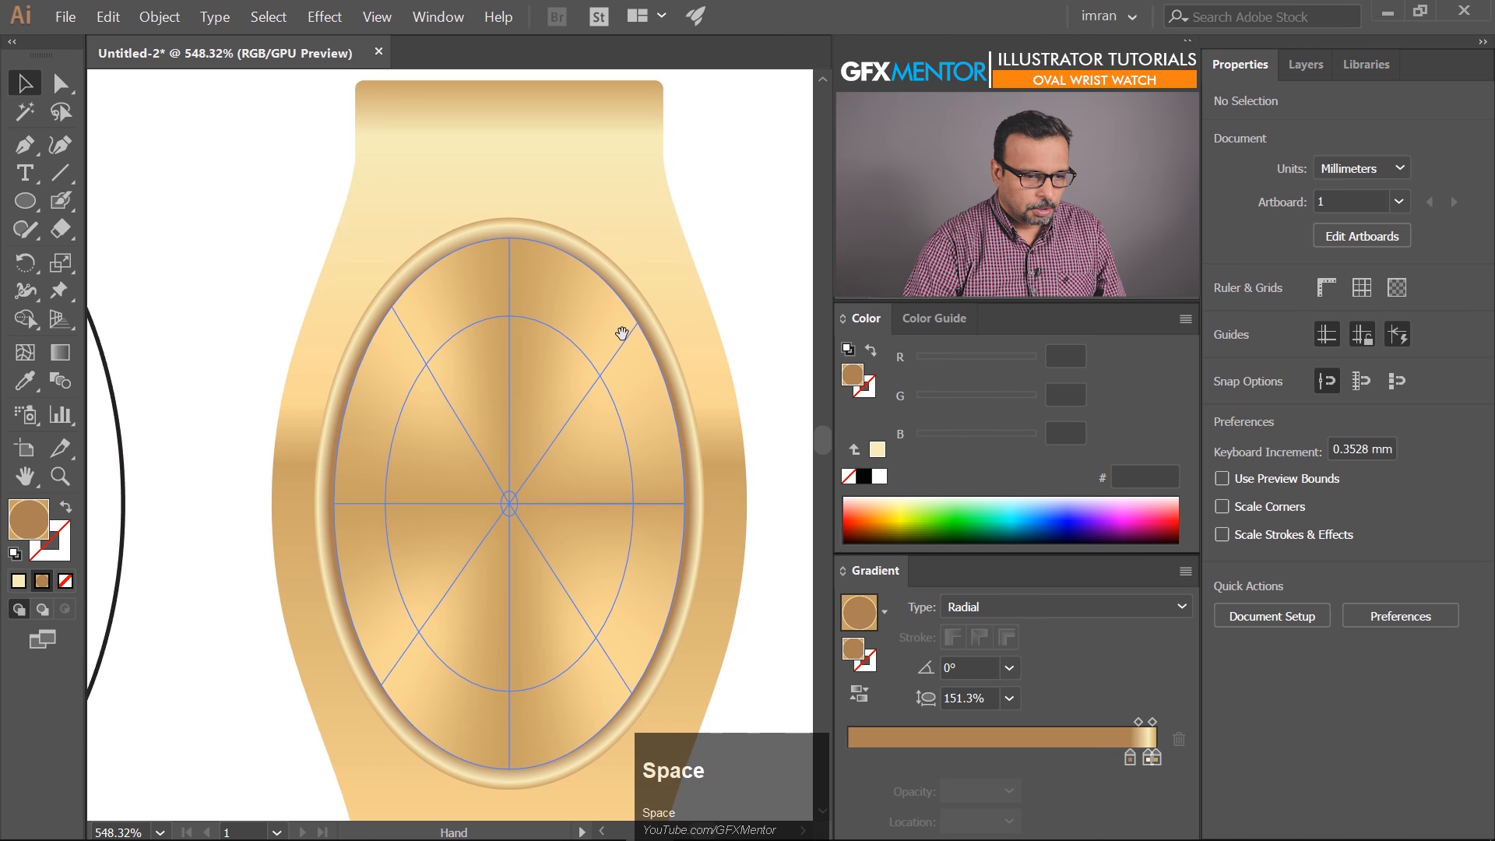
{"action": "left_click_drag", "start_coordinate": [628, 332], "coordinate": [608, 264]}
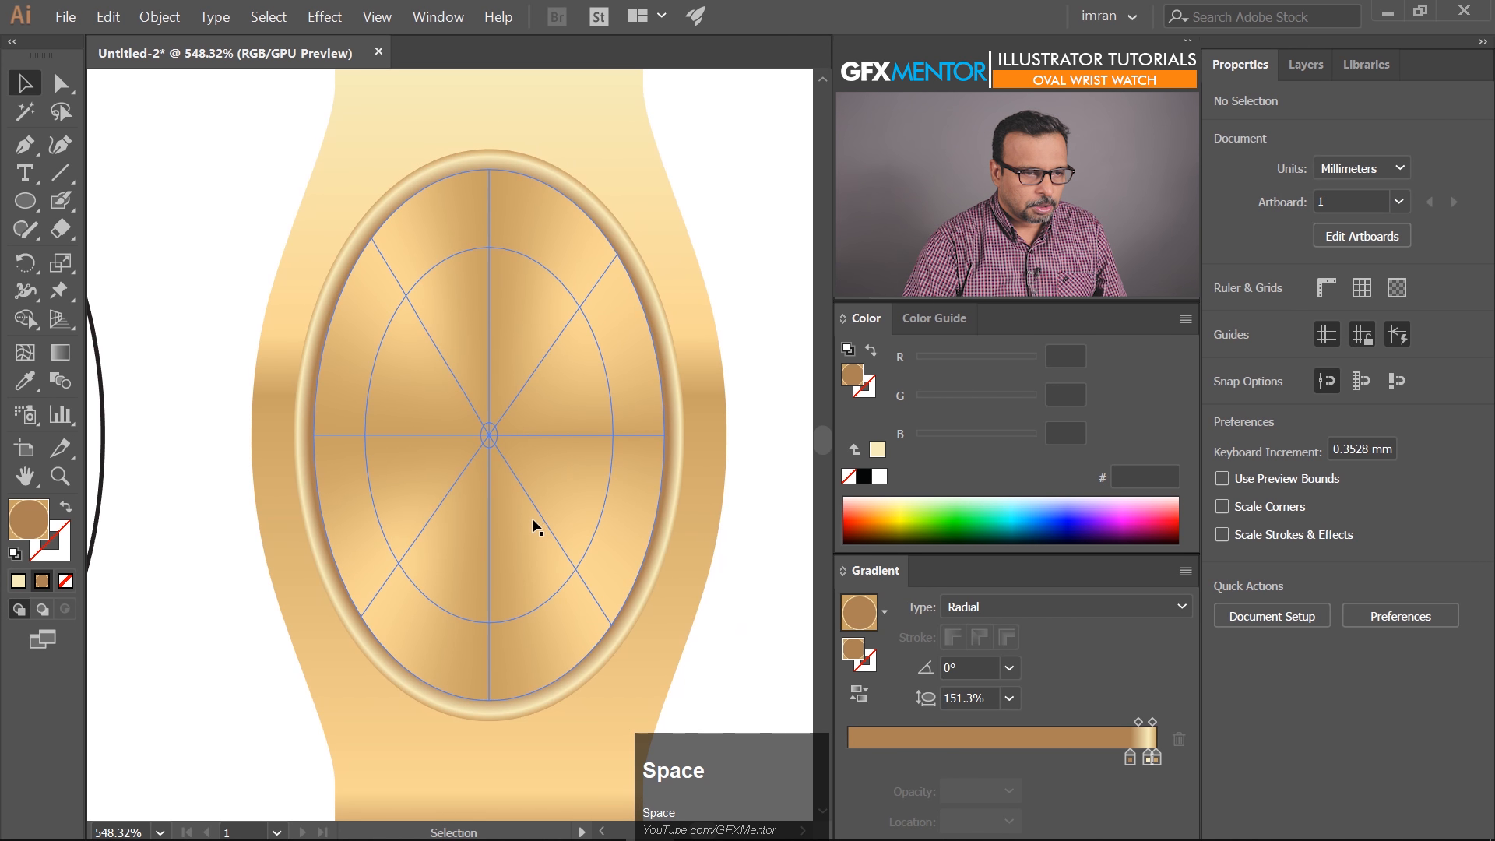
Shorten the mesh oval slightly about its centre to even out the gradient rim
{"action": "left_click", "coordinate": [527, 460]}
{"action": "left_click", "coordinate": [494, 172], "text": "alt"}
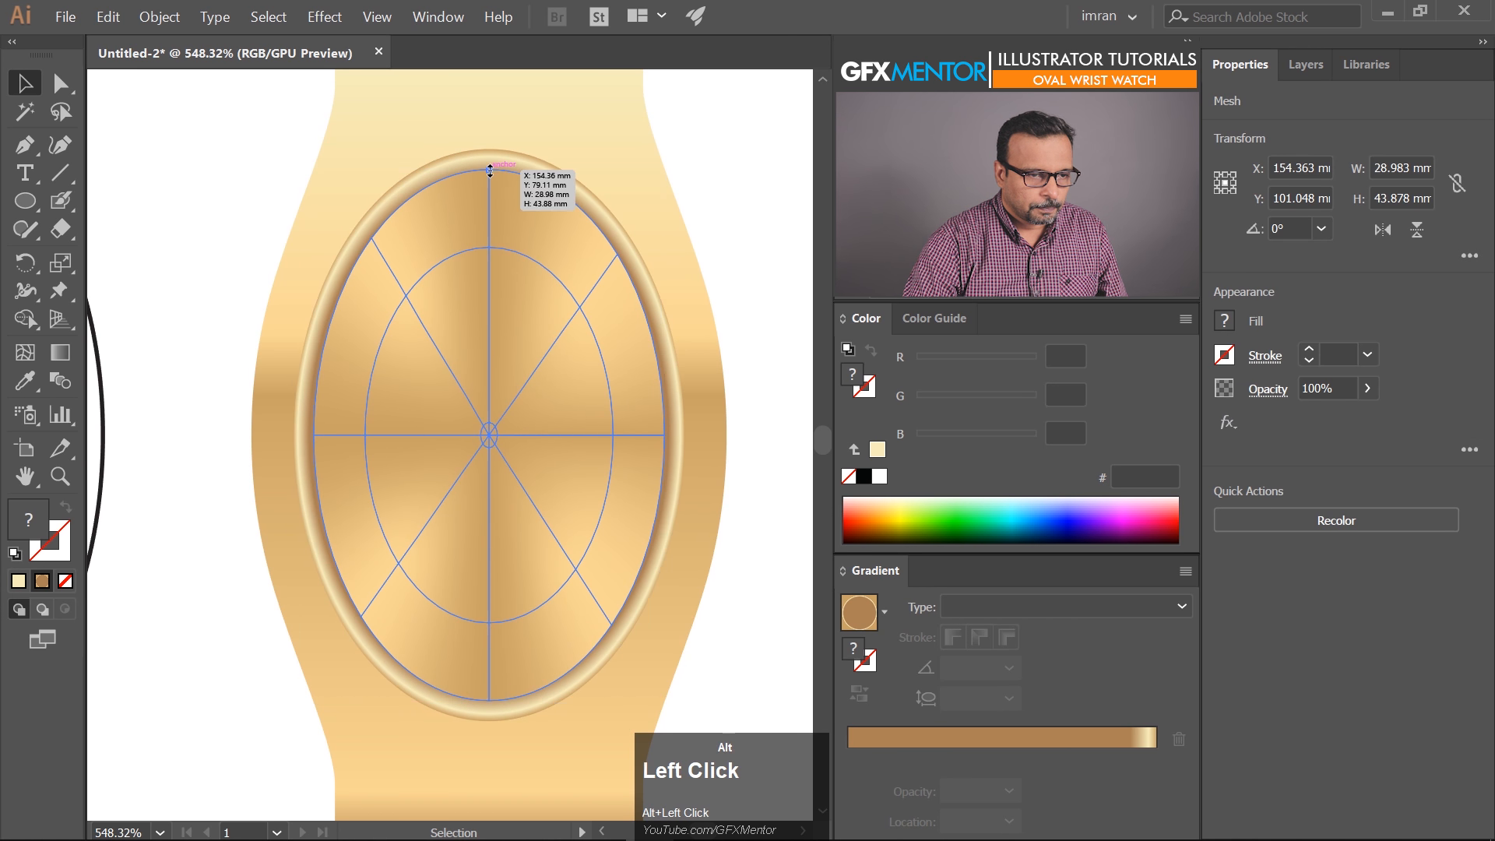
{"action": "left_click_drag", "start_coordinate": [490, 173], "coordinate": [437, 324]}
{"action": "left_click", "coordinate": [683, 144]}
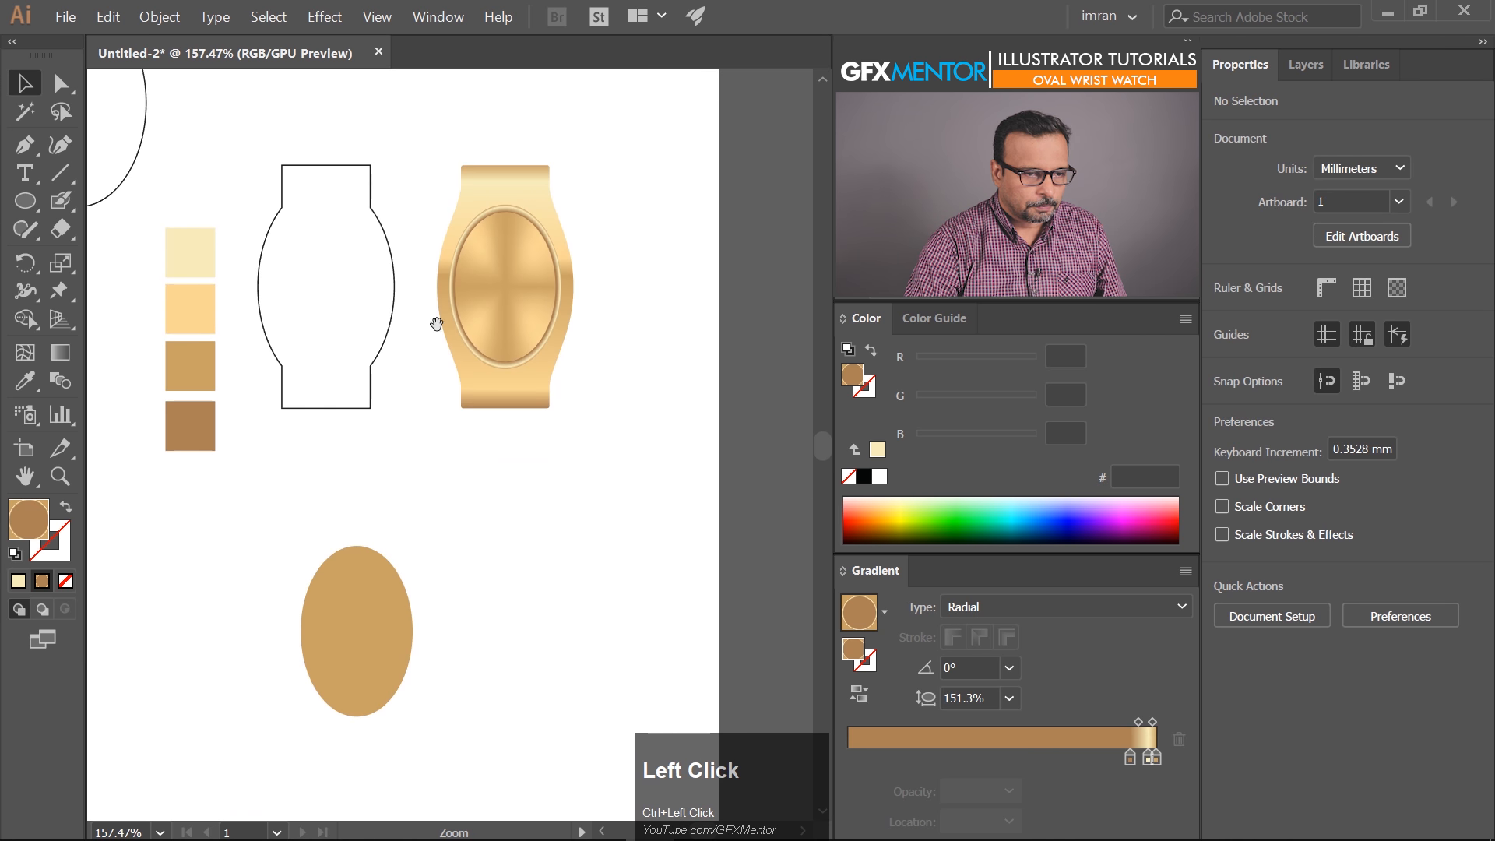
{"action": "left_click_drag", "start_coordinate": [502, 201], "coordinate": [622, 336]}
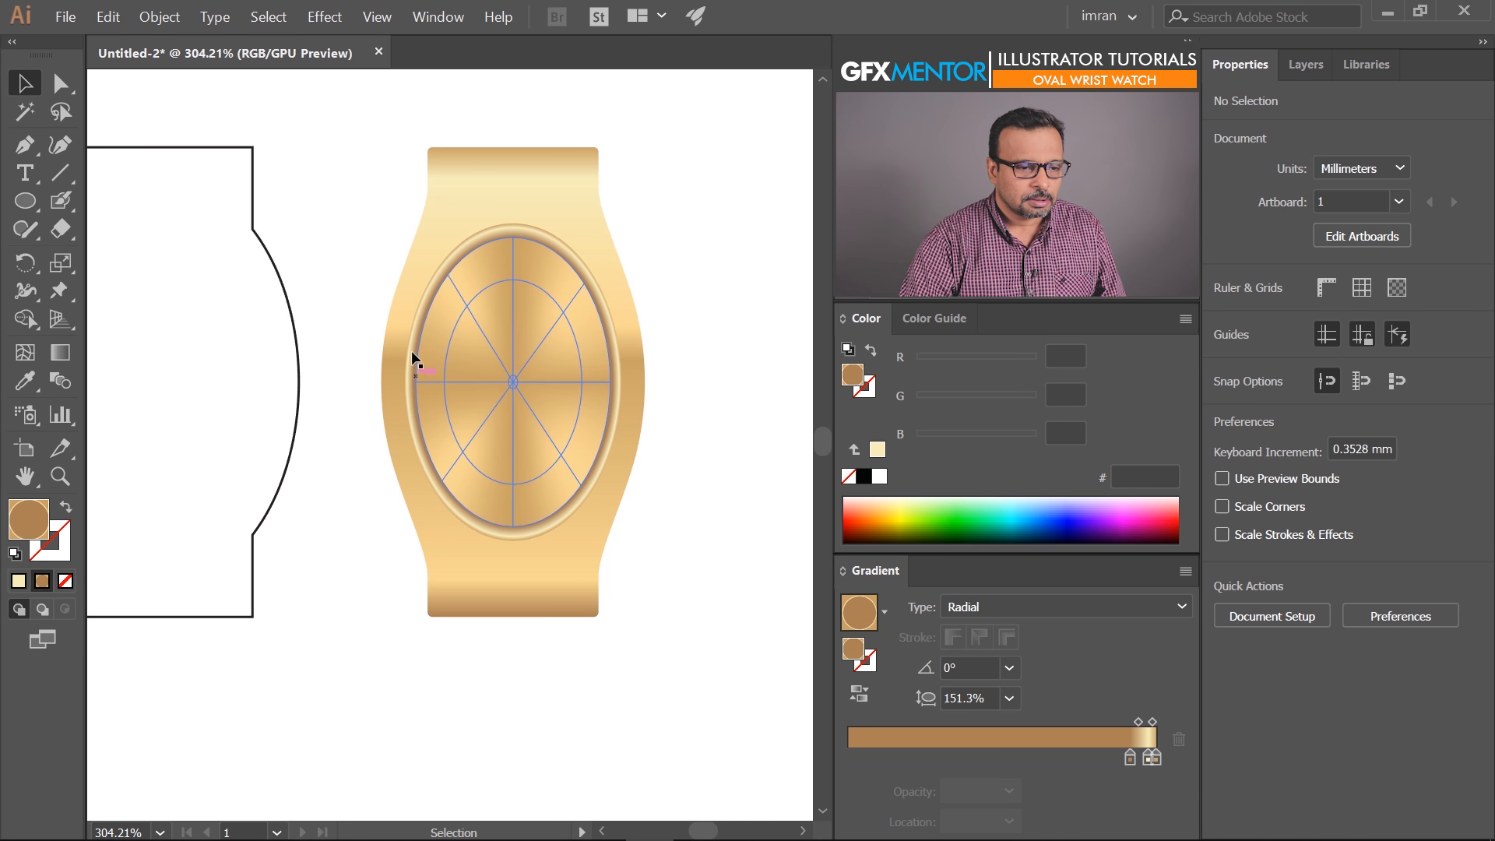
Move the spare white oval from the artboard's upper corner onto the gold watch and bring it to the front
{"action": "left_click_drag", "start_coordinate": [604, 289], "coordinate": [397, 426]}
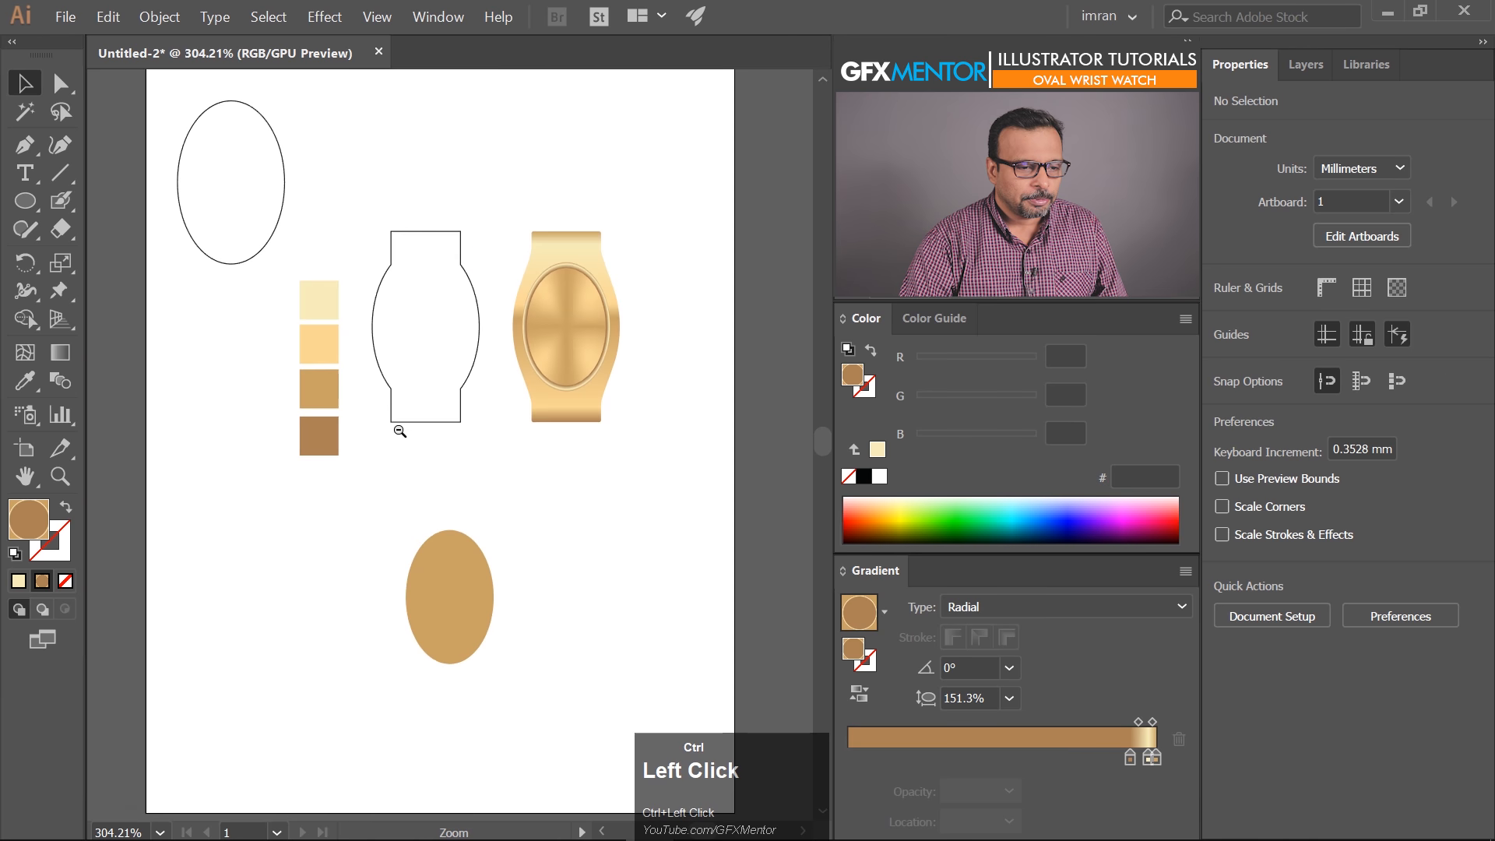
{"action": "left_click_drag", "start_coordinate": [231, 188], "coordinate": [562, 334]}
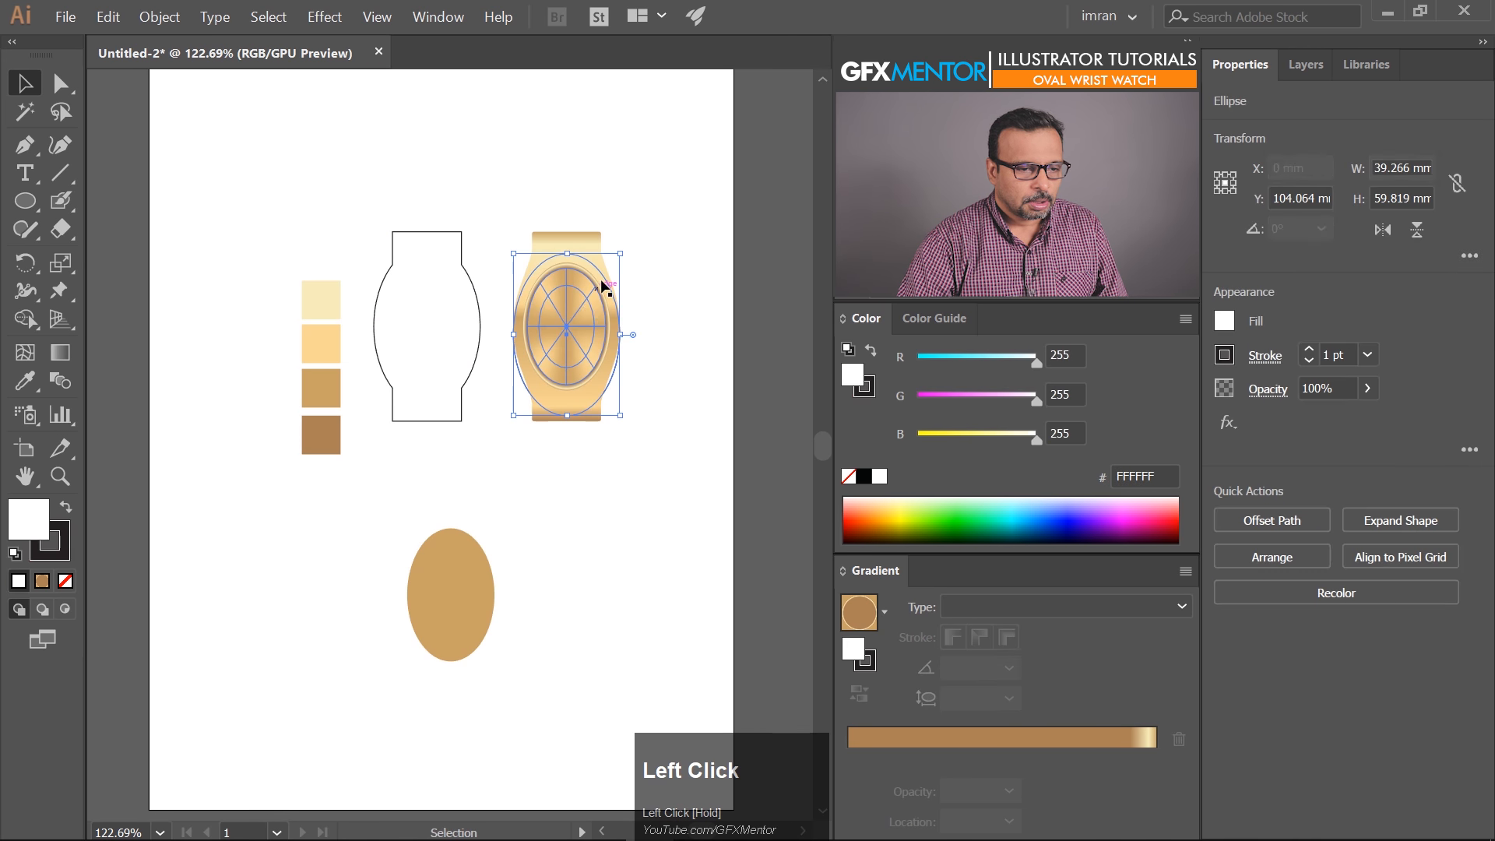
{"action": "key", "text": "ctrl+shift+bracketright"}
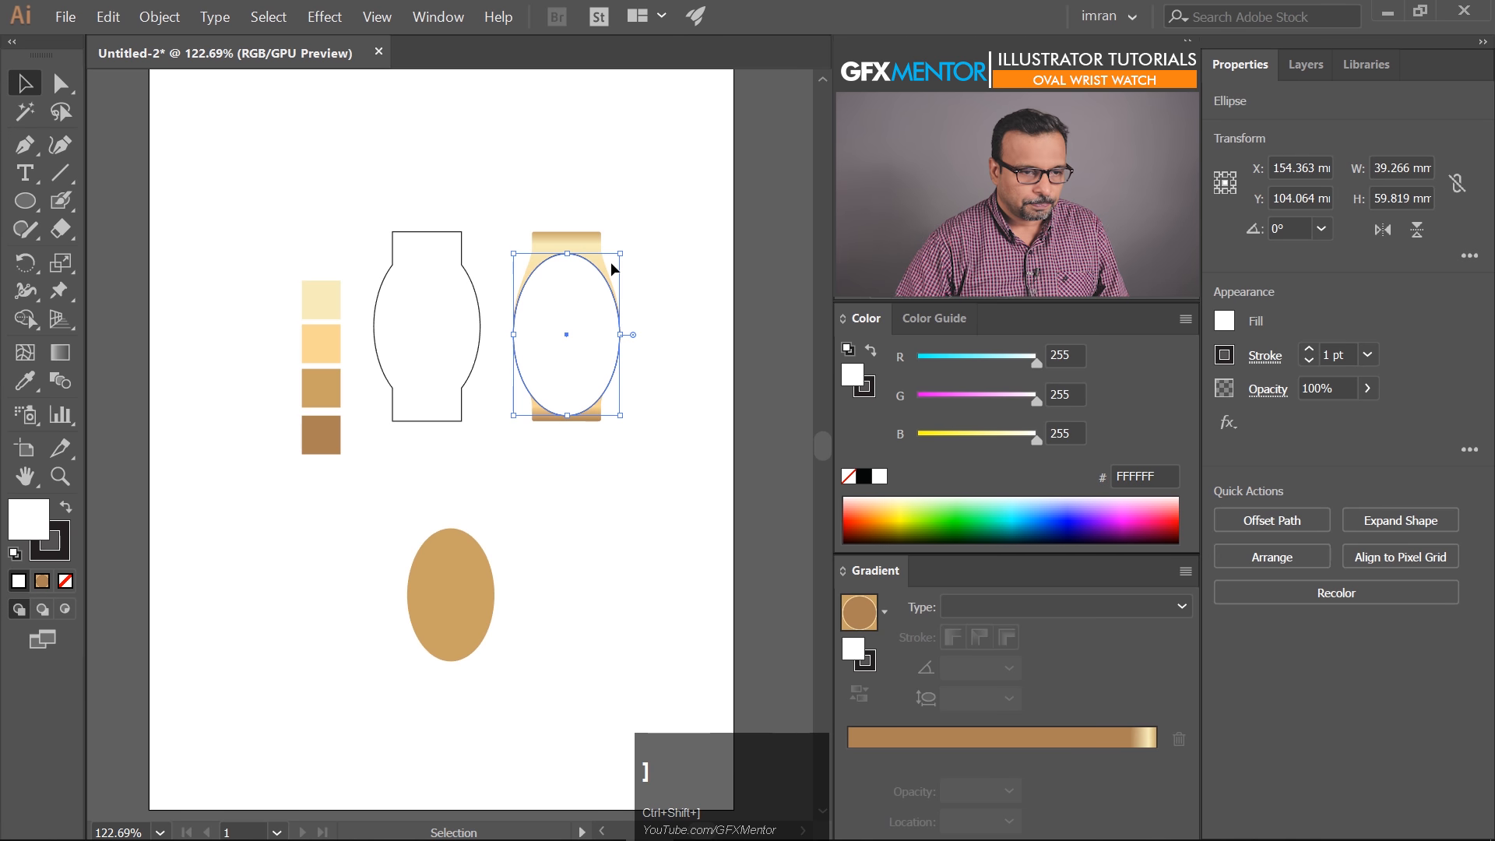
{"action": "left_click", "coordinate": [717, 411], "text": "ctrl"}
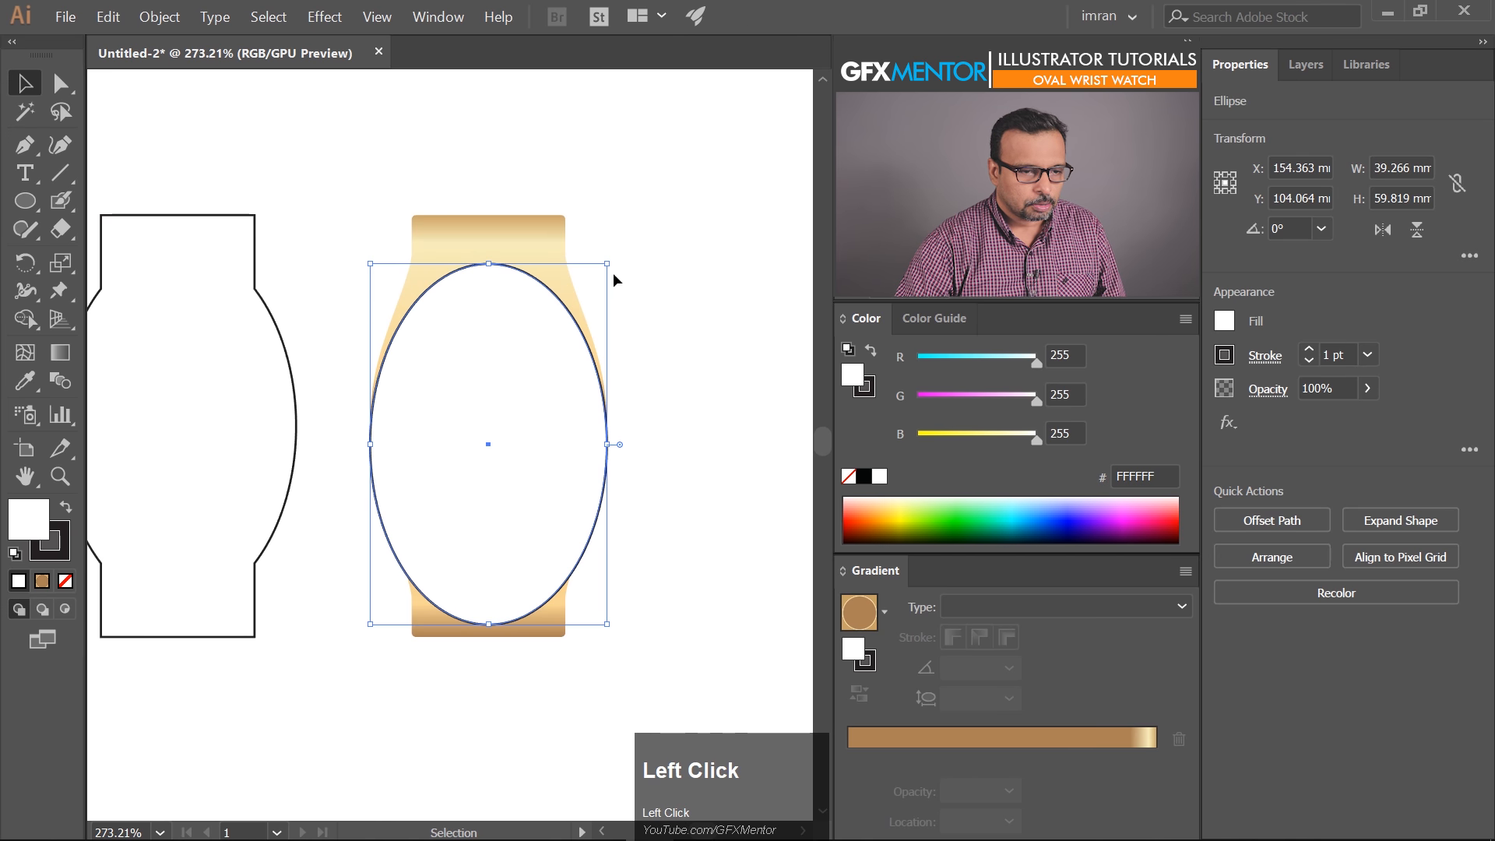
Scale the white oval down to about 24.7 mm by 37.6 mm and centre it inside the gold dial
{"action": "left_click_drag", "start_coordinate": [608, 262], "coordinate": [567, 324]}
{"action": "left_click_drag", "start_coordinate": [514, 446], "coordinate": [505, 430]}
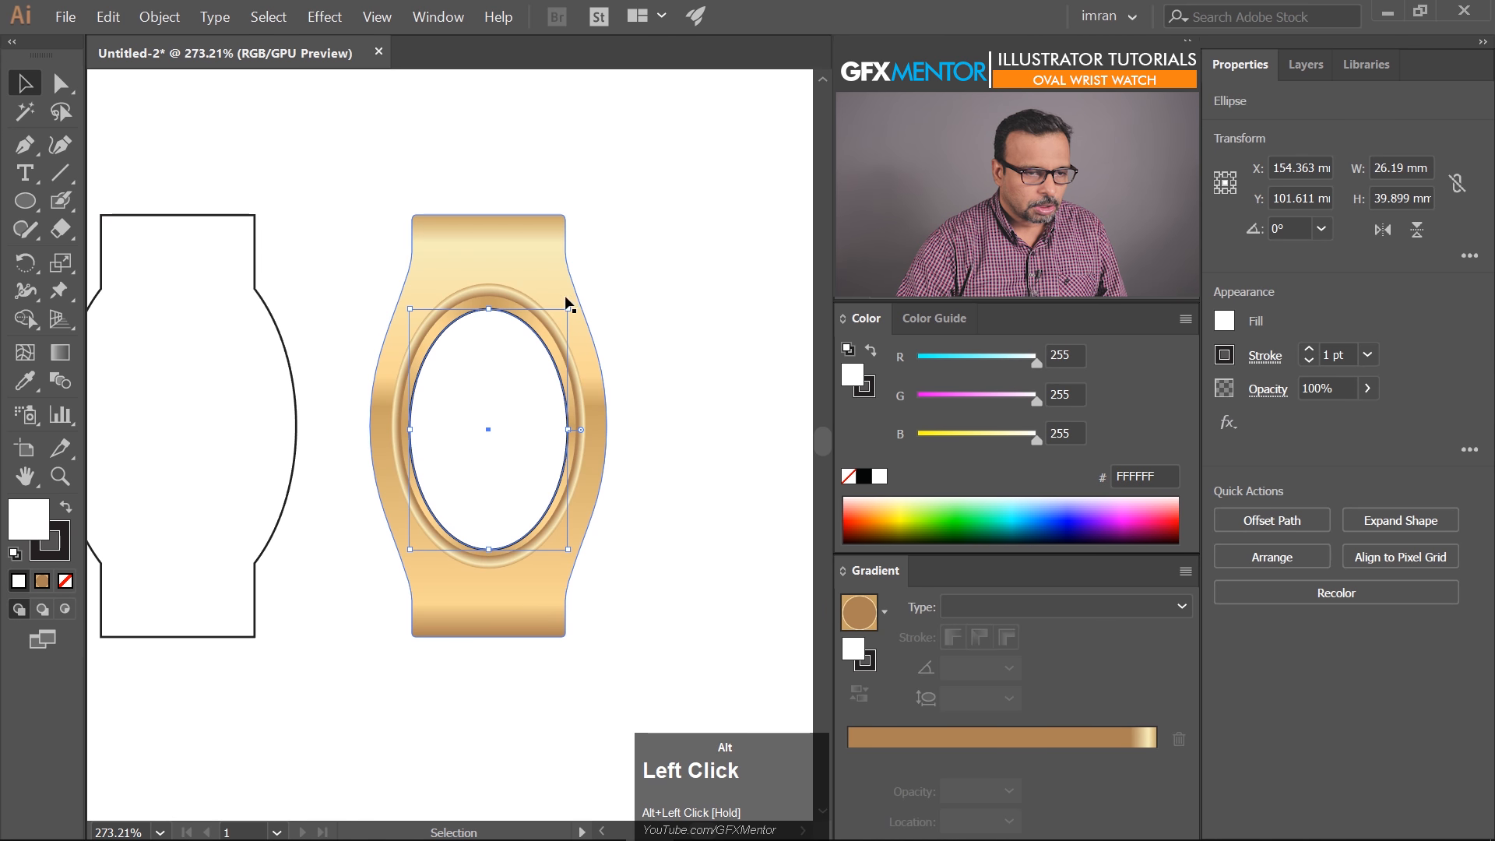
{"action": "left_click_drag", "start_coordinate": [568, 309], "coordinate": [562, 316]}
{"action": "left_click", "coordinate": [651, 305]}
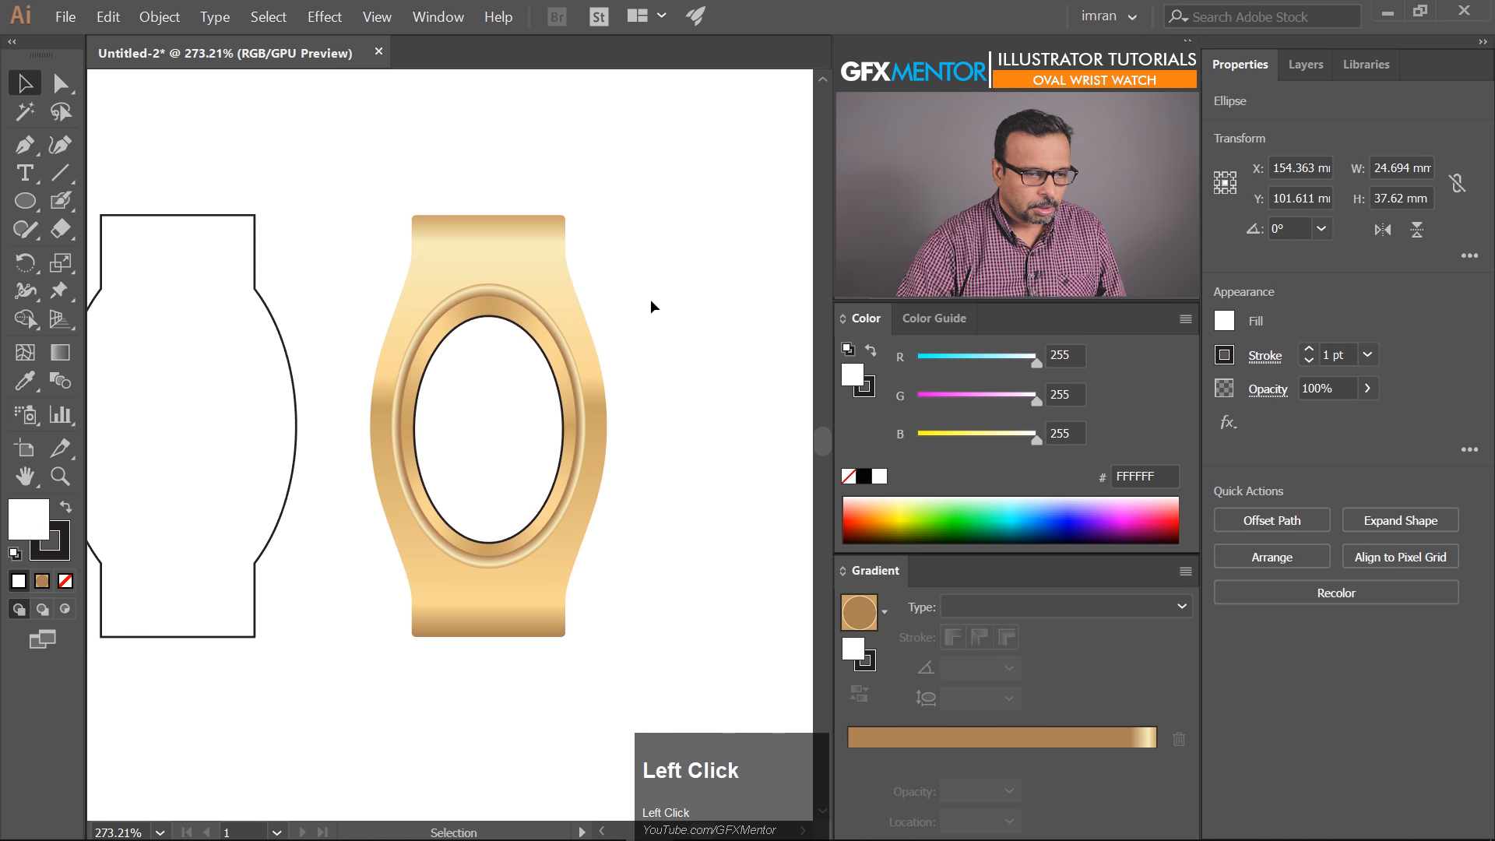
{"action": "key", "text": "space"}
{"action": "left_click_drag", "start_coordinate": [488, 504], "coordinate": [535, 402]}
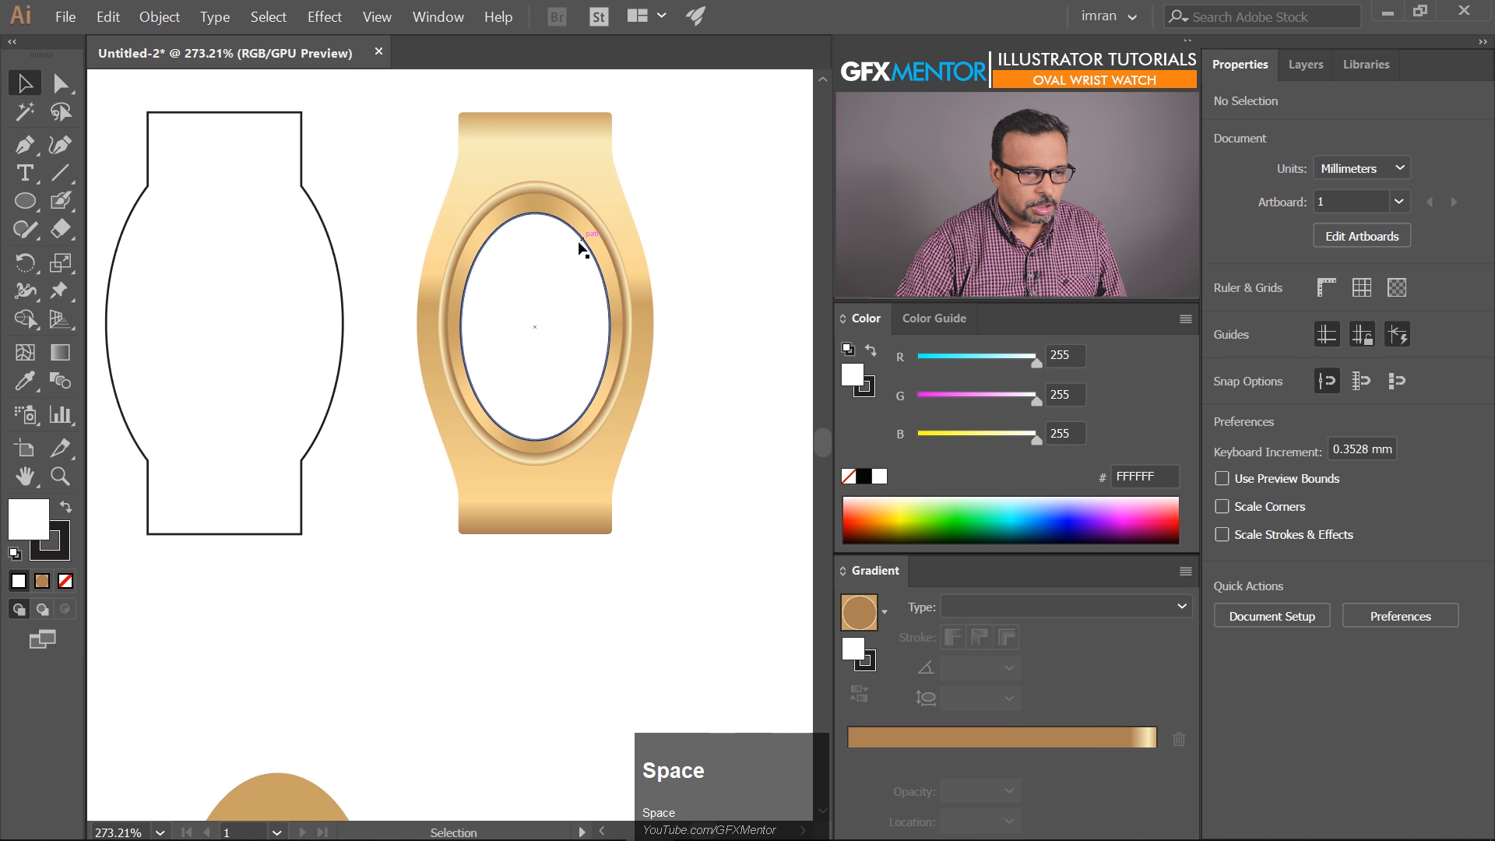
Enlarge the white oval slightly about its centre and align all the watch parts to their horizontal and vertical centres
{"action": "left_click", "coordinate": [562, 253]}
{"action": "left_click_drag", "start_coordinate": [536, 212], "coordinate": [536, 207]}
{"action": "left_click_drag", "start_coordinate": [525, 383], "coordinate": [520, 338]}
{"action": "left_click_drag", "start_coordinate": [698, 161], "coordinate": [506, 307]}
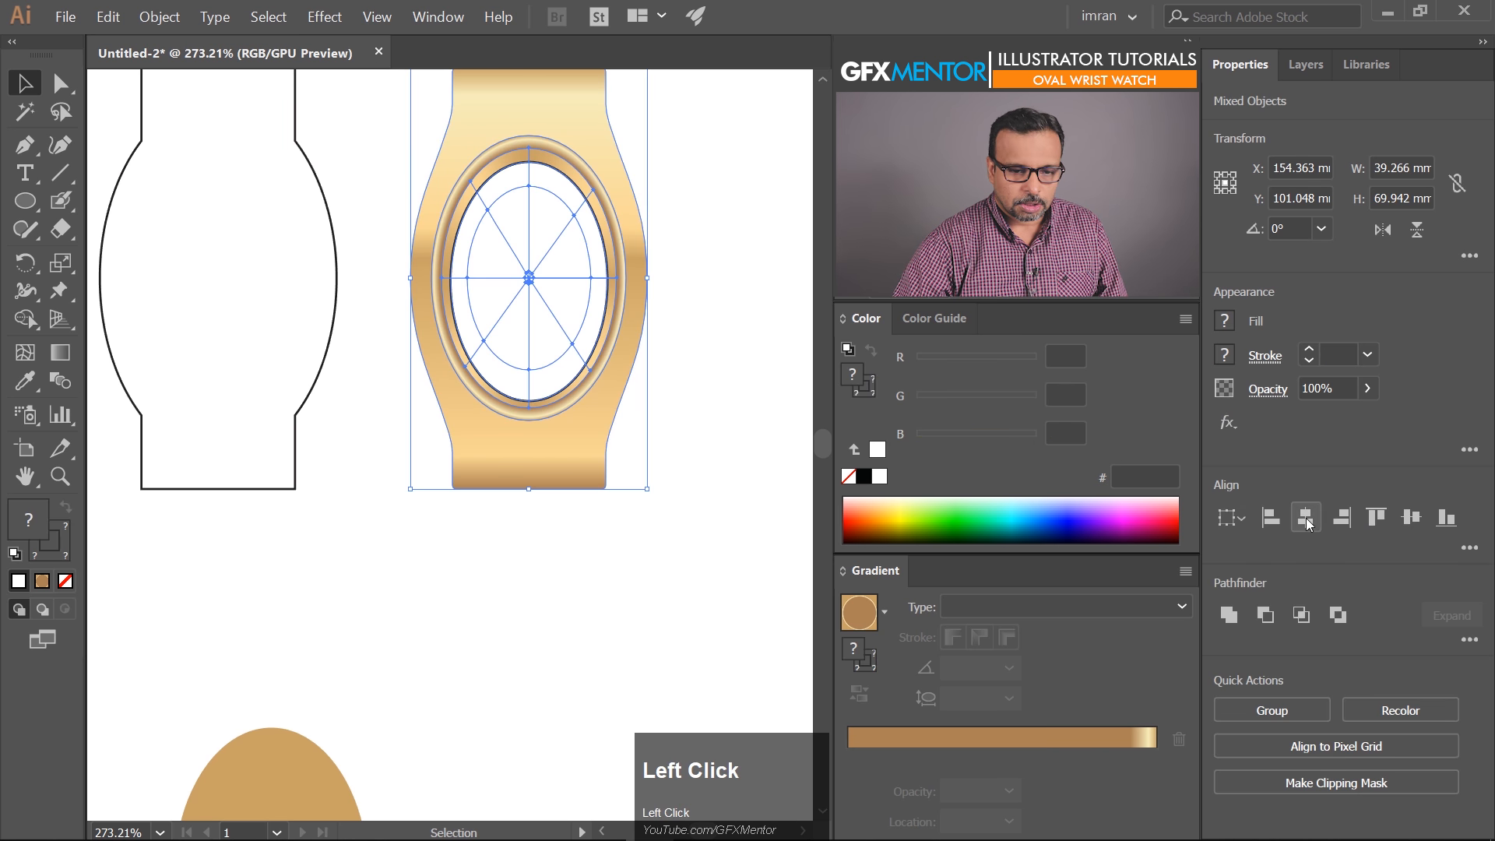
{"action": "left_click", "coordinate": [1413, 521]}
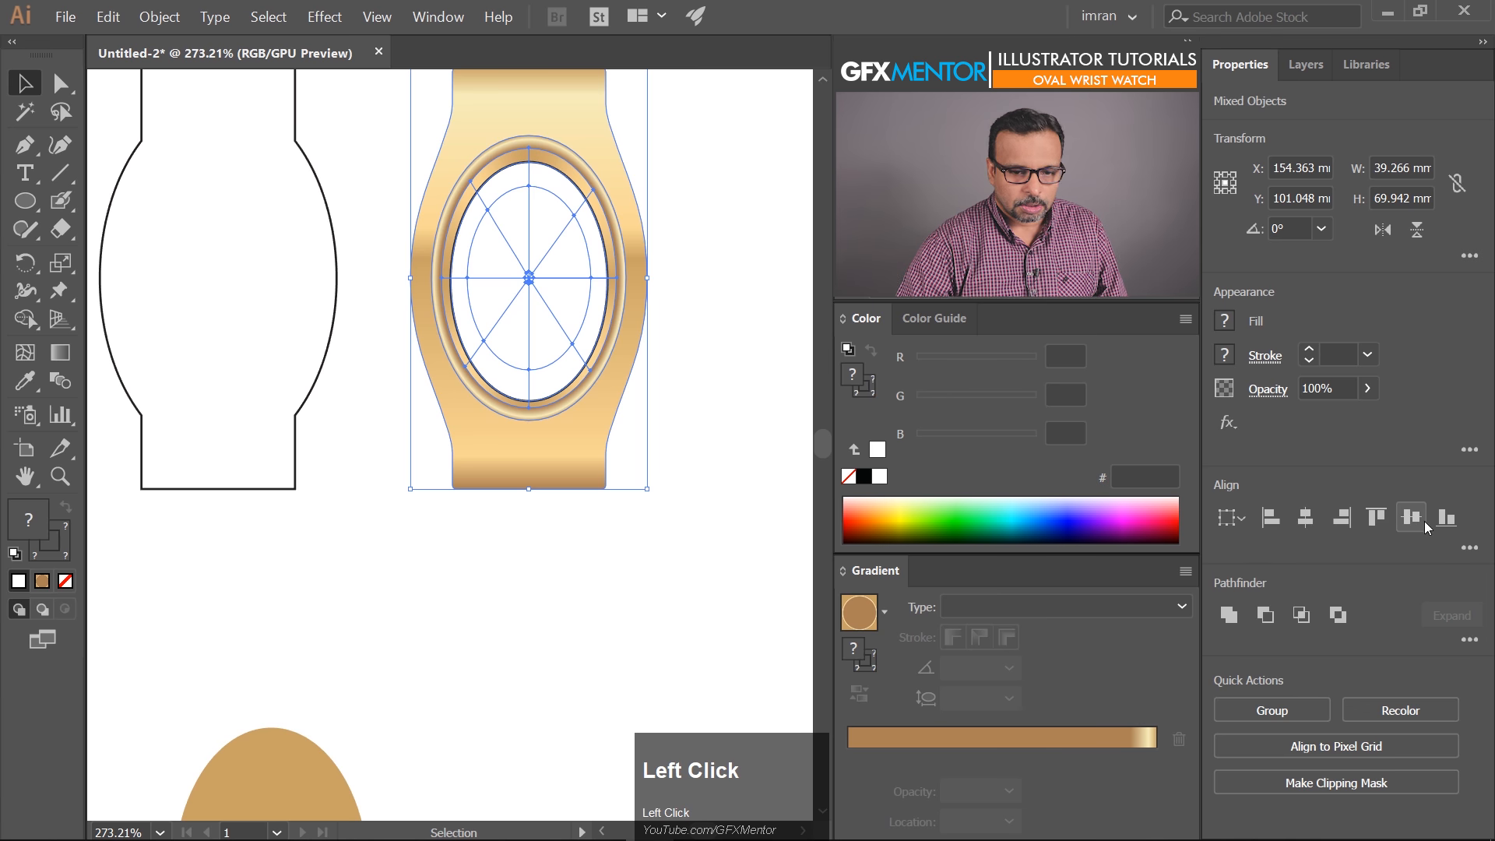
Move the white oval off the dial to the empty area below the gold watch
{"action": "left_click", "coordinate": [678, 330]}
{"action": "left_click_drag", "start_coordinate": [534, 291], "coordinate": [506, 638]}
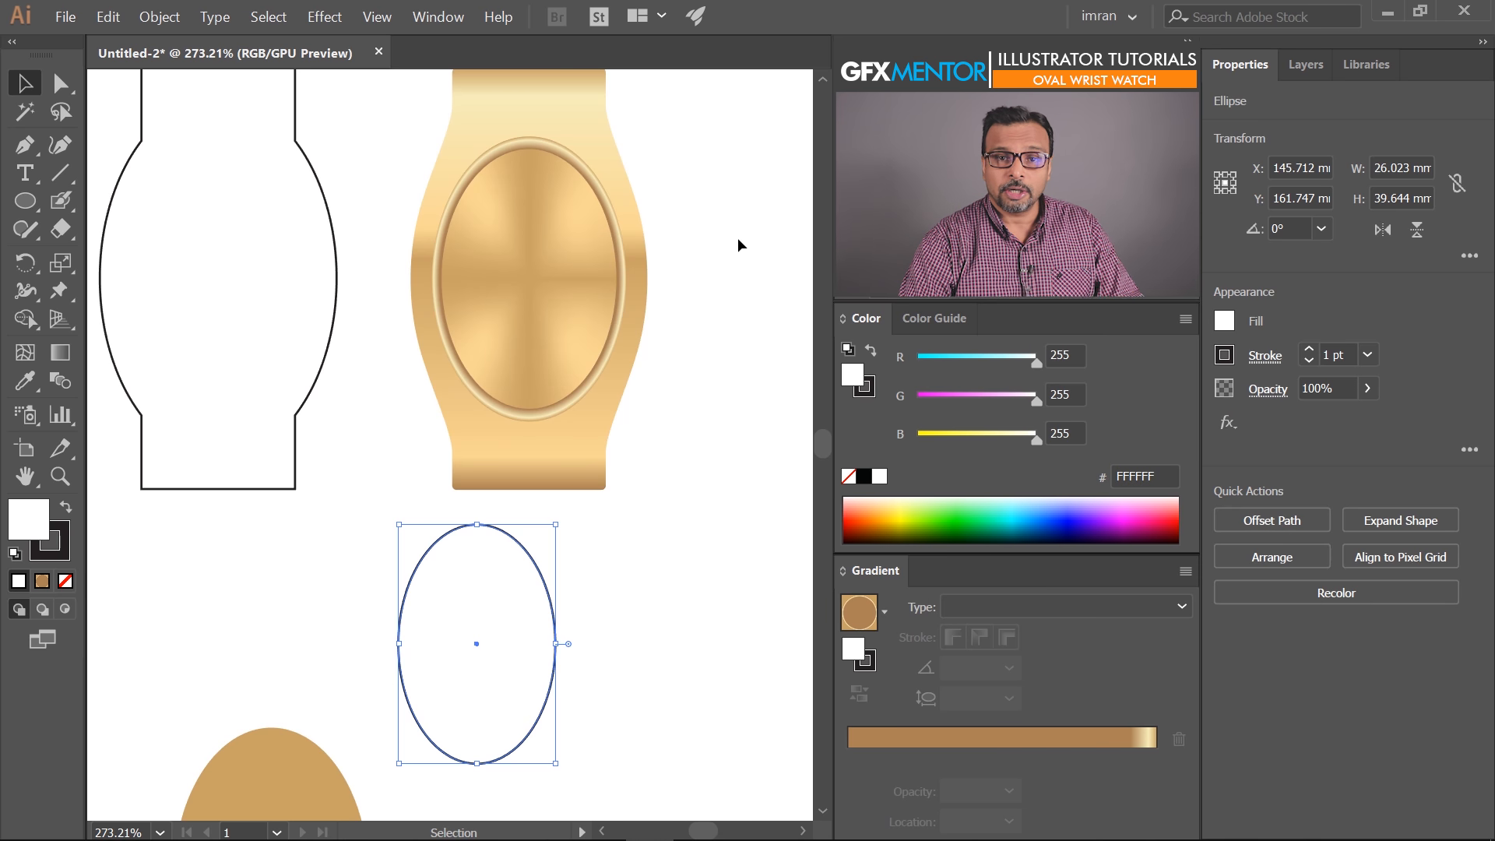
{"action": "left_click_drag", "start_coordinate": [611, 517], "coordinate": [647, 418]}
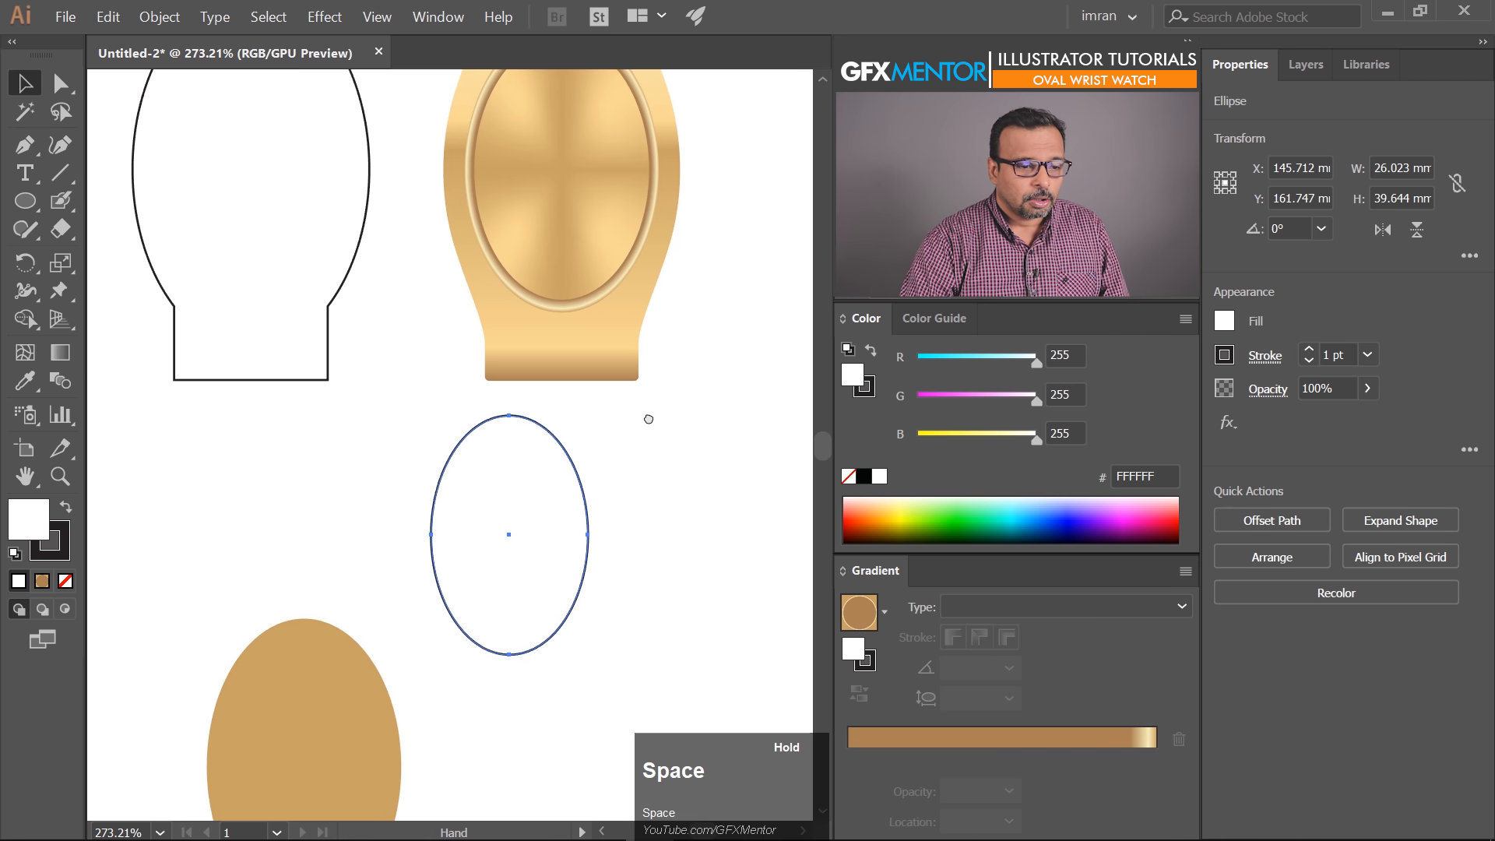
Draw a circle about 1.65 mm across at the top of the gold dial and fill it with the sampled darkest brown swatch
{"action": "left_click", "coordinate": [25, 200]}
{"action": "mouse_move", "coordinate": [545, 224]}
{"action": "left_mouse_down"}
{"action": "mouse_move", "coordinate": [644, 303]}
{"action": "mouse_move", "coordinate": [609, 320]}
{"action": "mouse_move", "coordinate": [587, 304]}
{"action": "mouse_move", "coordinate": [566, 503]}
{"action": "left_mouse_up"}
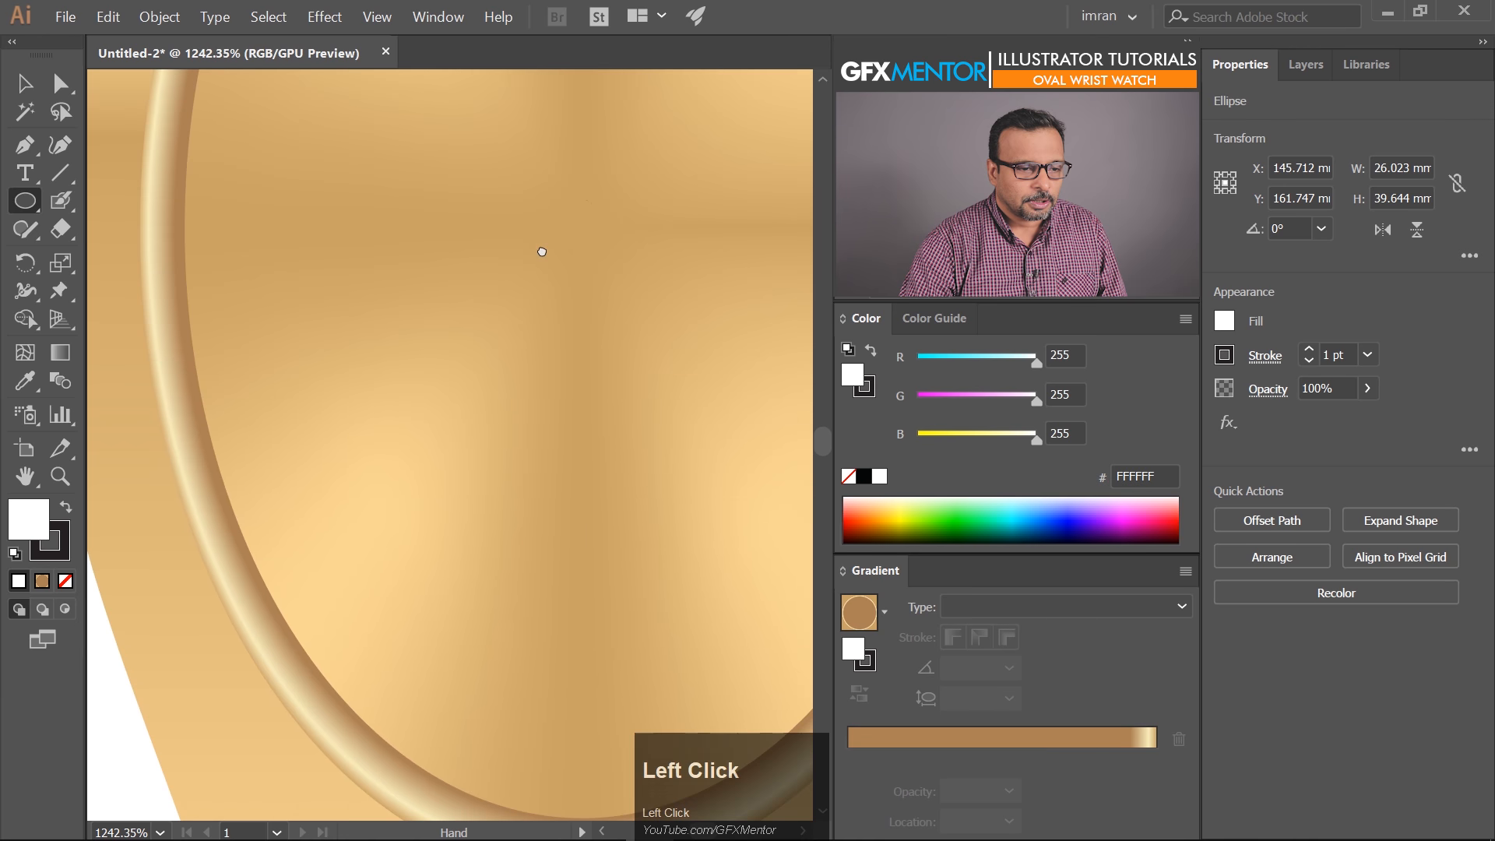
{"action": "left_click_drag", "start_coordinate": [543, 253], "coordinate": [511, 676]}
{"action": "left_click_drag", "start_coordinate": [501, 377], "coordinate": [492, 635]}
{"action": "left_click_drag", "start_coordinate": [515, 260], "coordinate": [442, 325]}
{"action": "left_click_drag", "start_coordinate": [543, 299], "coordinate": [350, 473]}
{"action": "left_click_drag", "start_coordinate": [330, 537], "coordinate": [487, 369]}
{"action": "left_click", "coordinate": [28, 385]}
{"action": "left_click", "coordinate": [286, 387]}
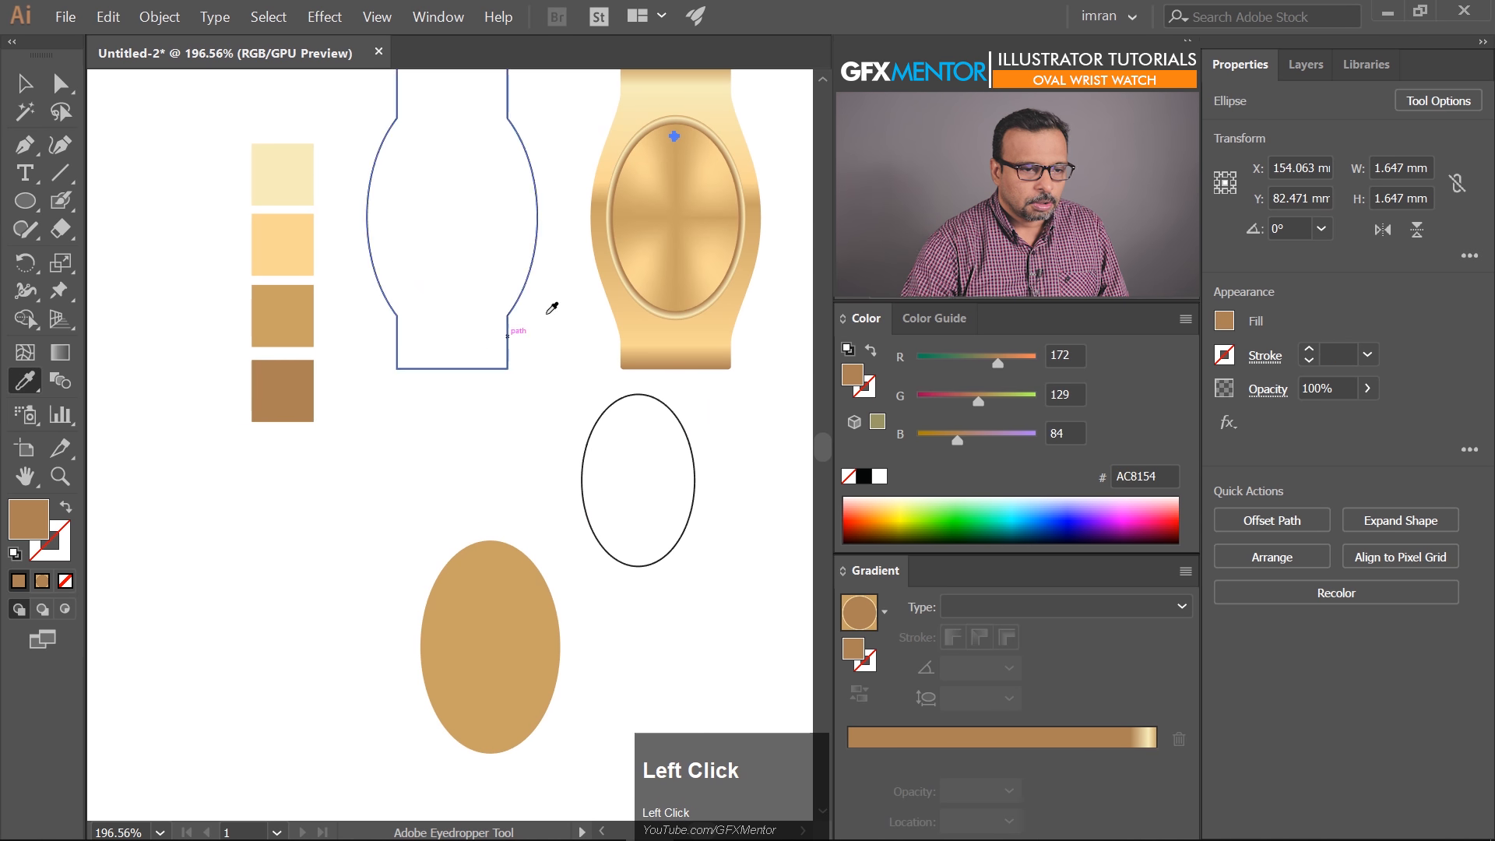
{"action": "left_click", "coordinate": [28, 83]}
{"action": "left_click", "coordinate": [570, 266]}
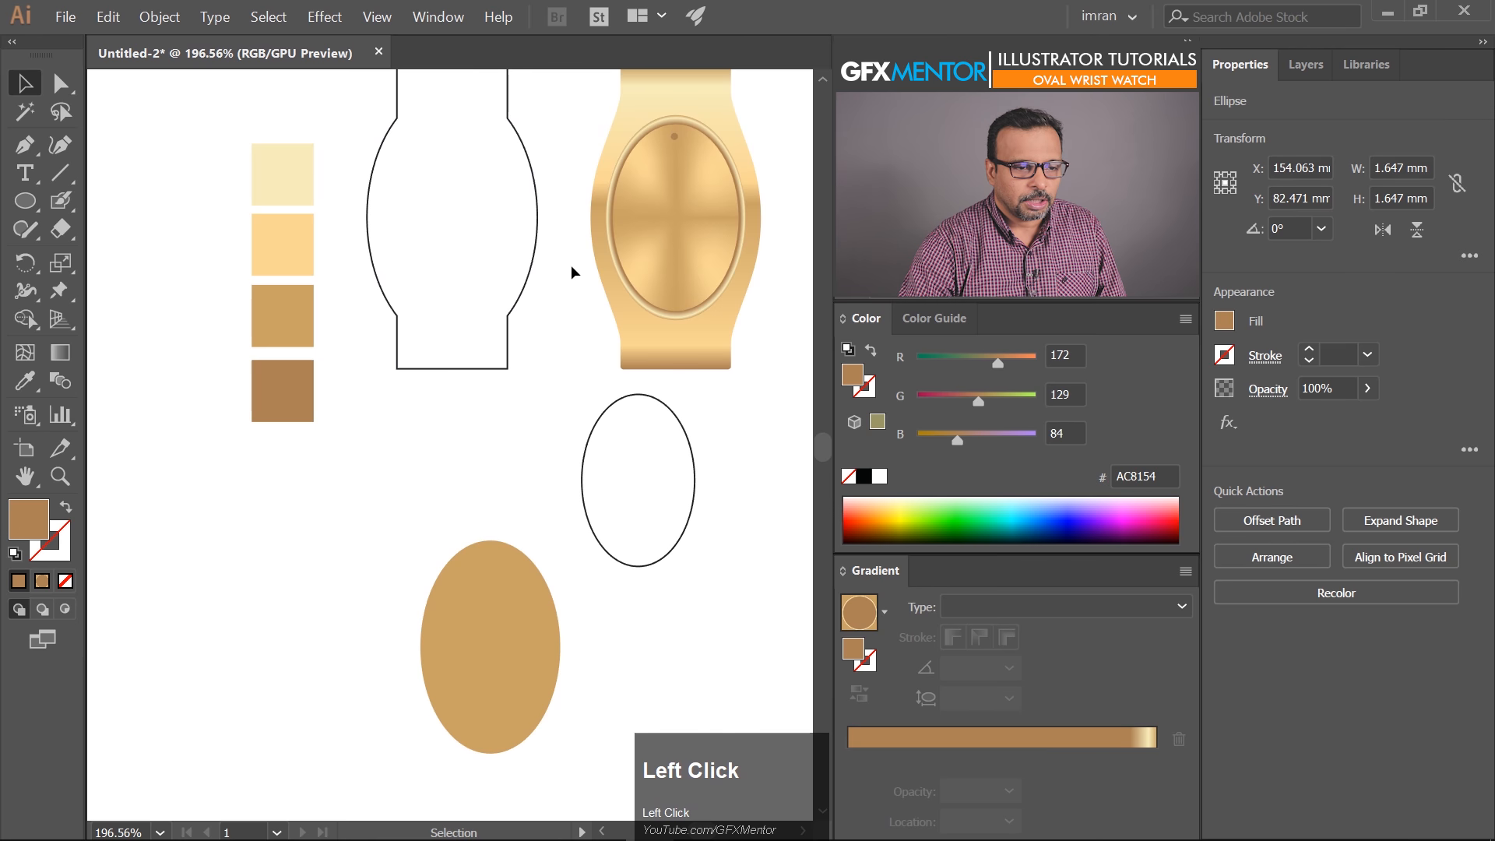
Enlarge the small circle about its centre to about 2.07 mm and darken its fill to 916B49
{"action": "left_click_drag", "start_coordinate": [664, 106], "coordinate": [786, 195]}
{"action": "left_click_drag", "start_coordinate": [692, 158], "coordinate": [707, 251]}
{"action": "left_click_drag", "start_coordinate": [598, 314], "coordinate": [599, 308]}
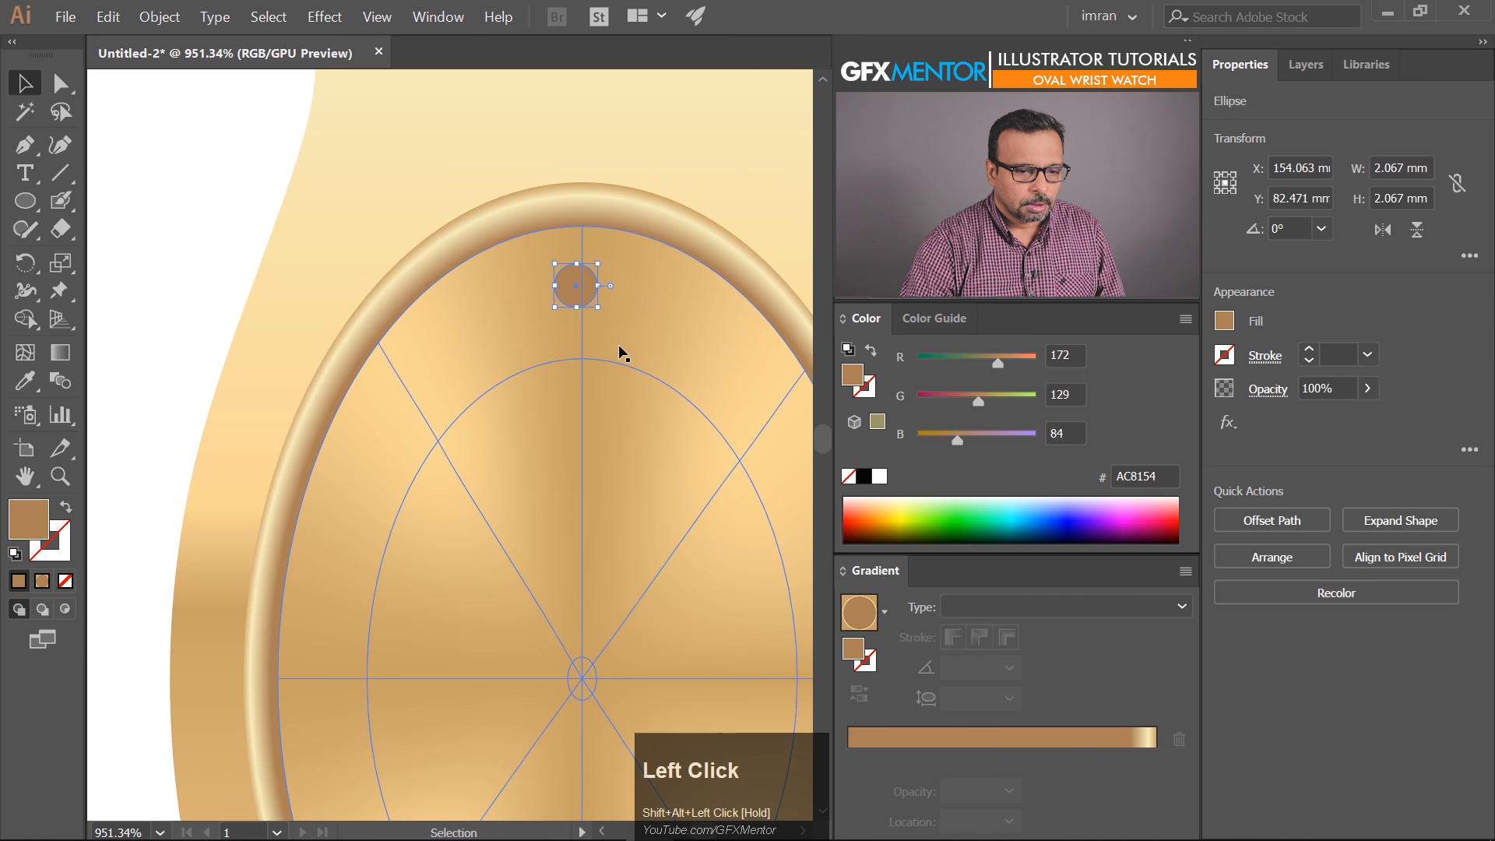
{"action": "double_click", "coordinate": [28, 519]}
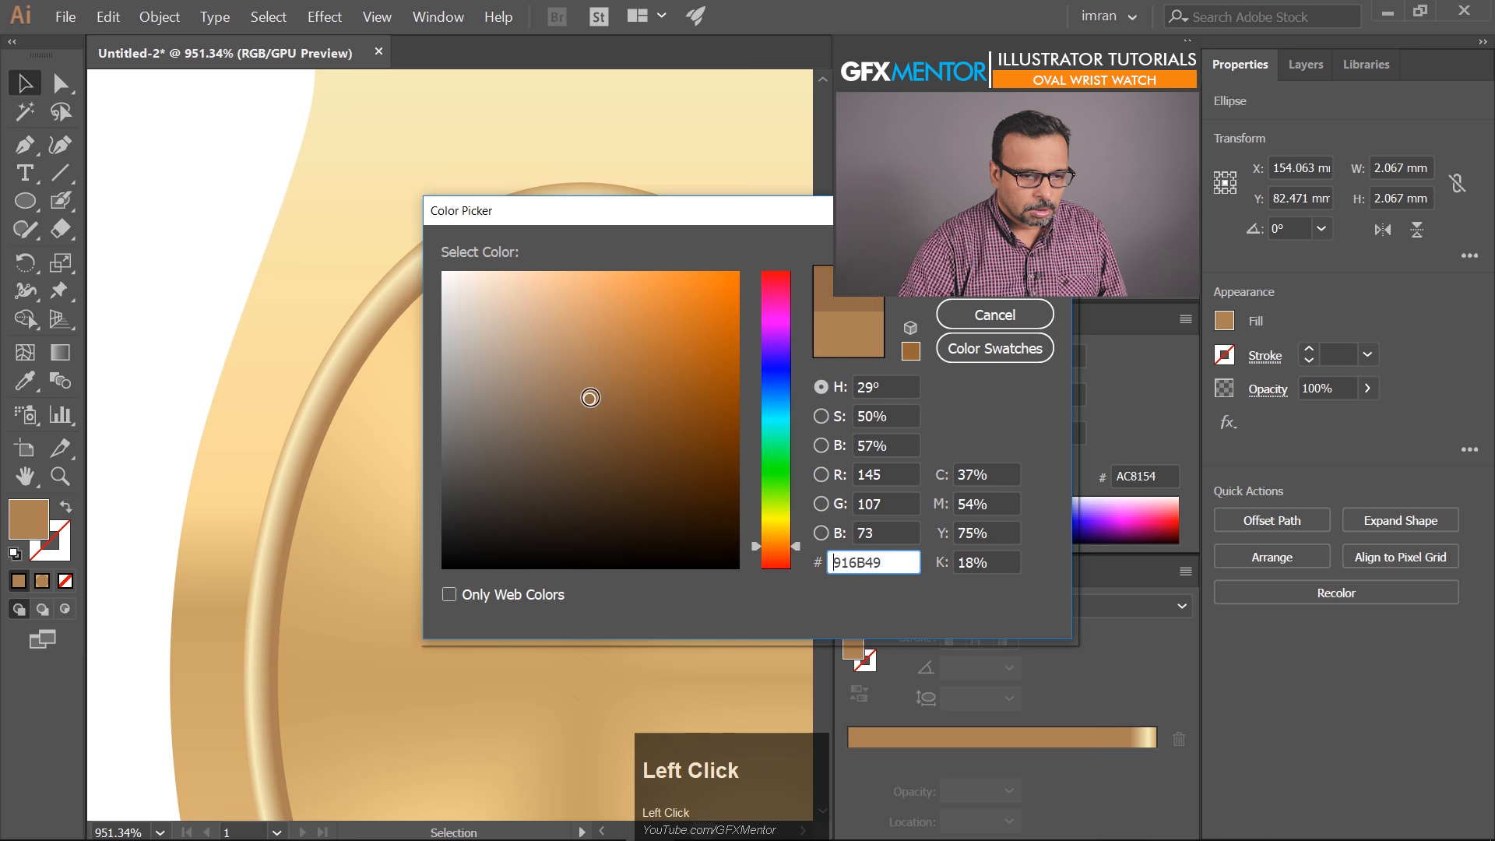
{"action": "left_click", "coordinate": [995, 282]}
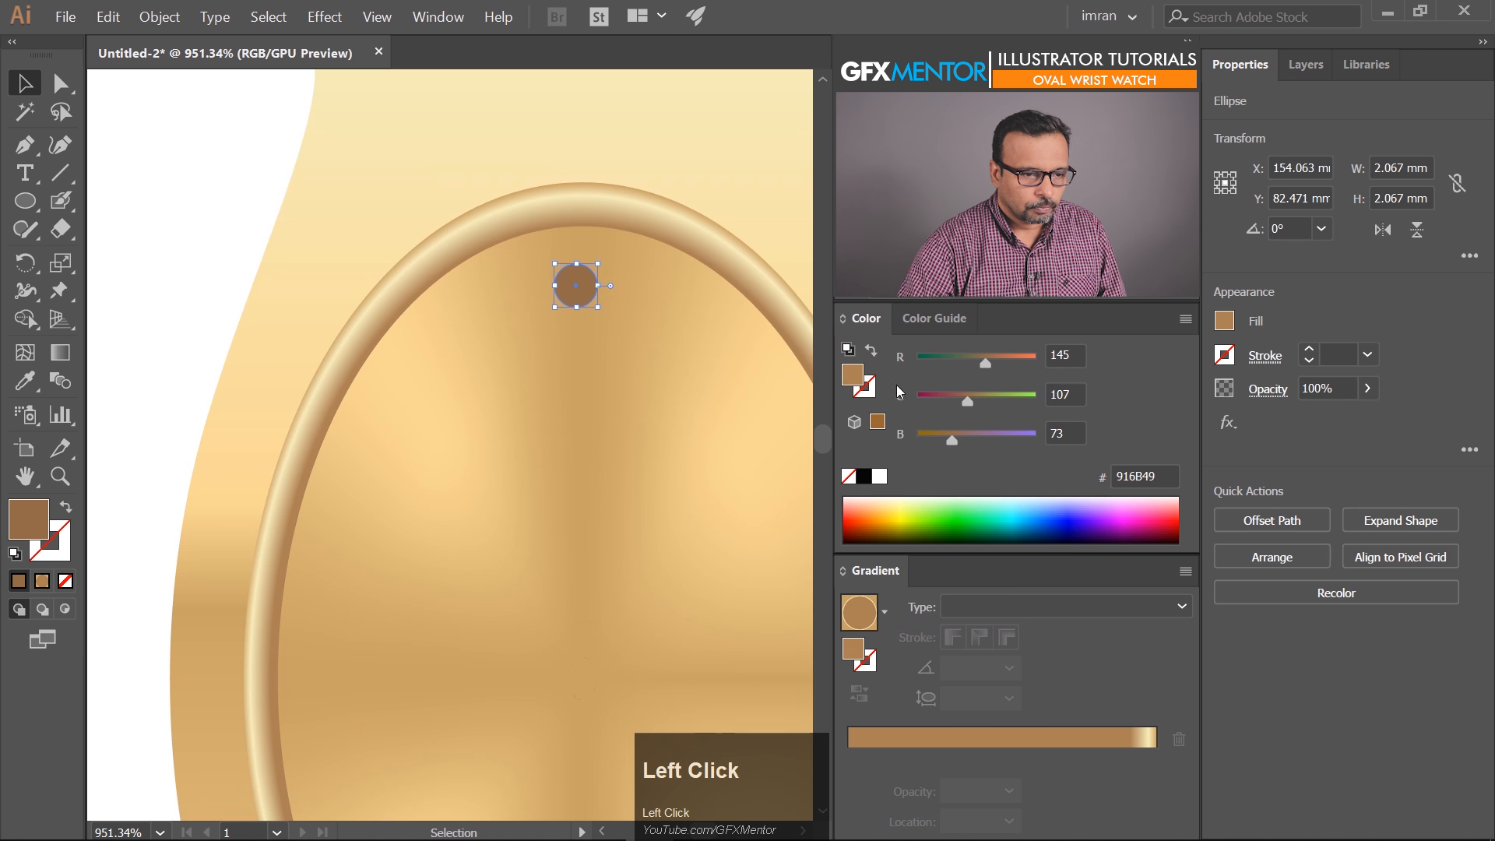
{"action": "left_click", "coordinate": [197, 226]}
Move the brown circle off the dial to below the watch and shift the white oval into clear space beside it
{"action": "left_click_drag", "start_coordinate": [601, 317], "coordinate": [434, 451]}
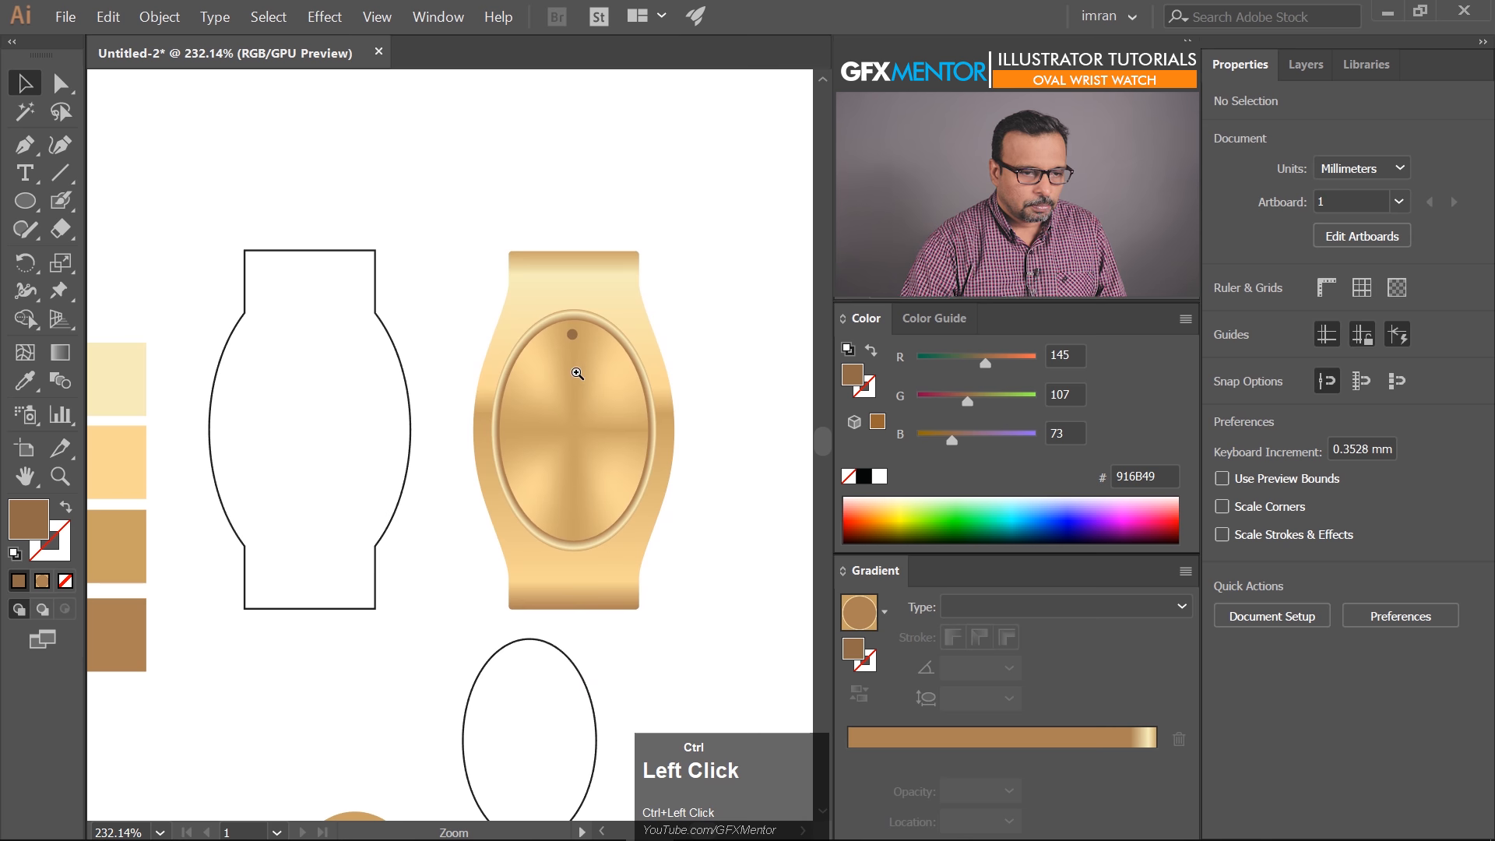
{"action": "left_click_drag", "start_coordinate": [573, 318], "coordinate": [530, 320]}
{"action": "left_click_drag", "start_coordinate": [564, 413], "coordinate": [557, 302]}
{"action": "left_click_drag", "start_coordinate": [570, 221], "coordinate": [454, 456]}
{"action": "key", "text": "ctrl+z"}
{"action": "left_click_drag", "start_coordinate": [542, 524], "coordinate": [526, 394]}
{"action": "left_click_drag", "start_coordinate": [524, 395], "coordinate": [552, 388]}
In outline view, select all anchors of the white oval and divide each segment into 3 with the Divide (length) script
{"action": "left_click", "coordinate": [60, 83]}
{"action": "left_click_drag", "start_coordinate": [538, 332], "coordinate": [645, 388]}
{"action": "key", "text": "ctrl+y"}
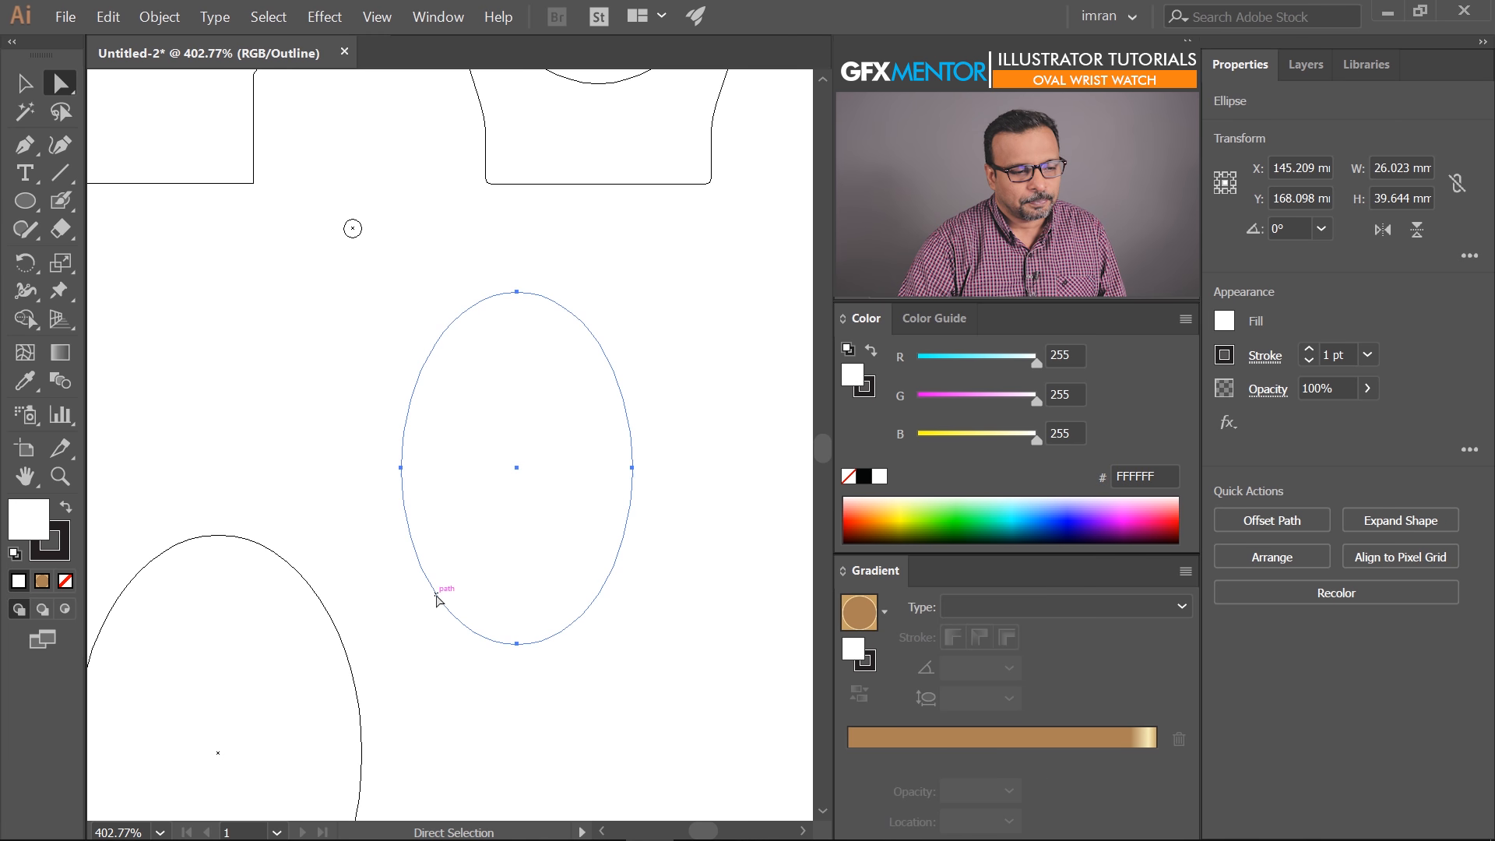
{"action": "left_click_drag", "start_coordinate": [340, 263], "coordinate": [721, 664]}
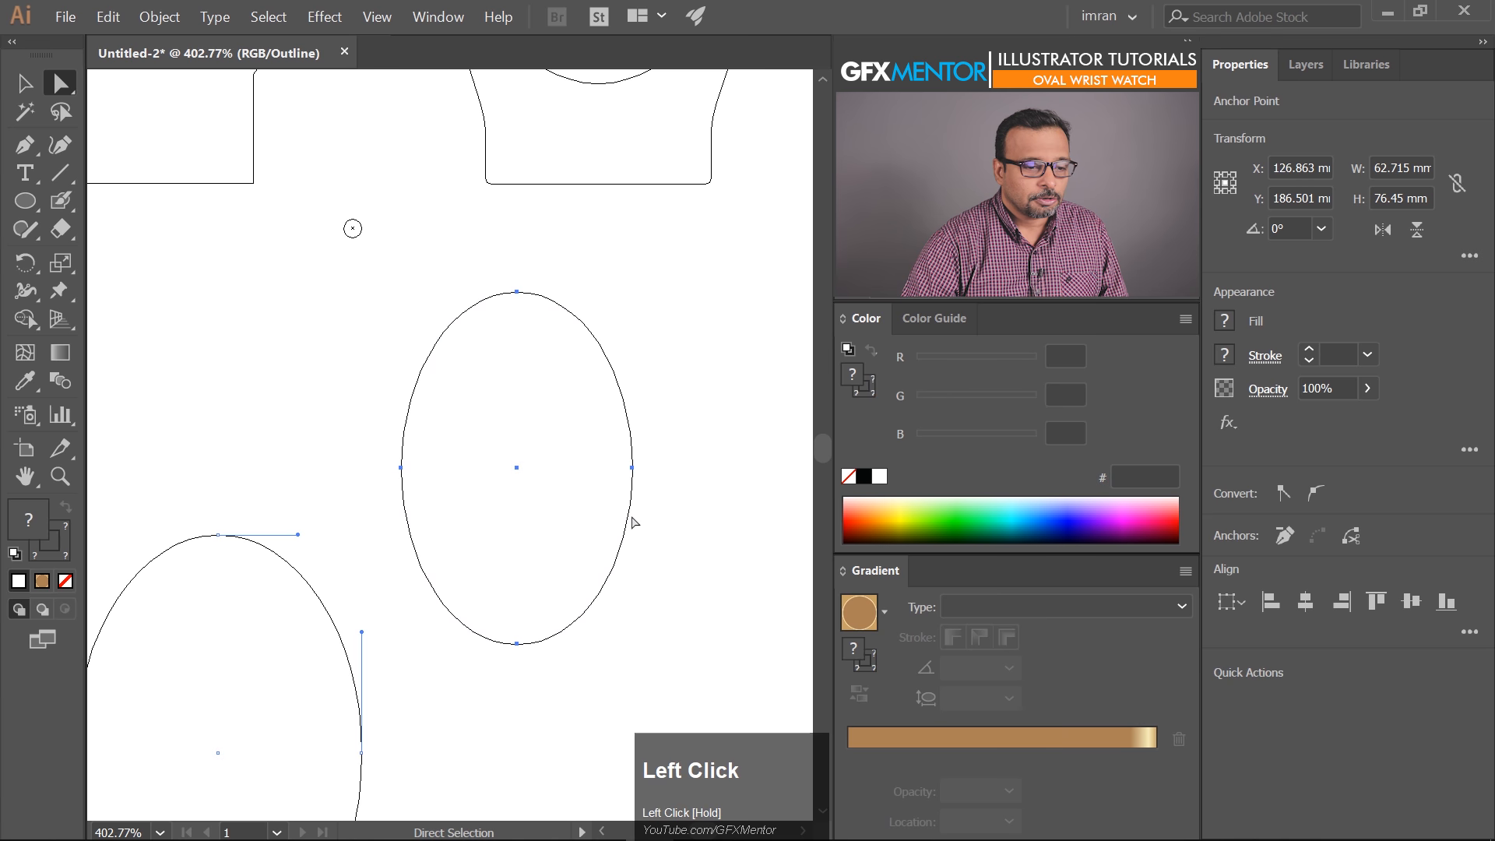
{"action": "left_click_drag", "start_coordinate": [485, 508], "coordinate": [388, 675]}
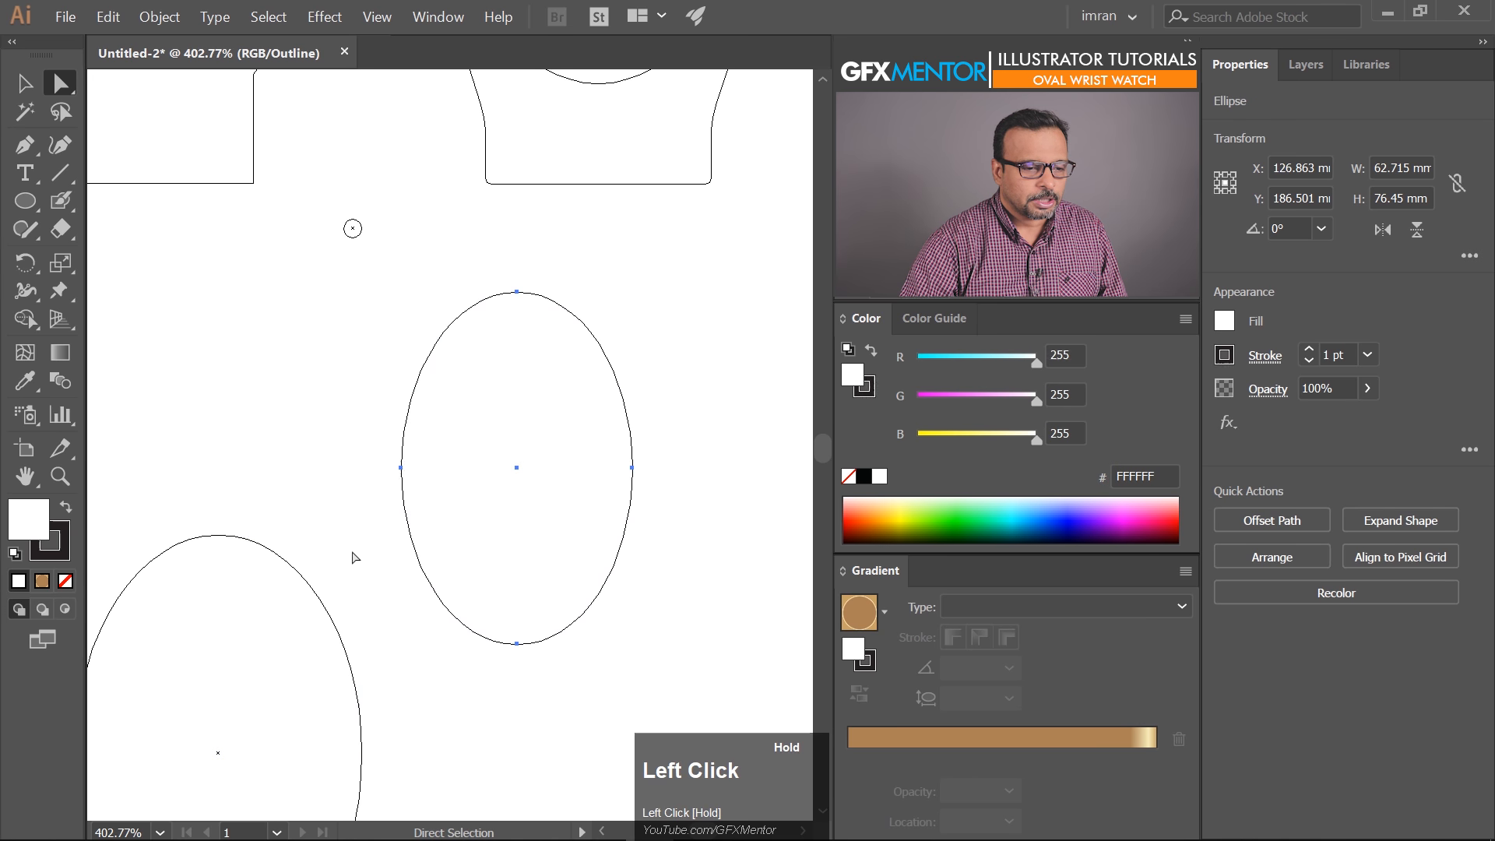
{"action": "left_click", "coordinate": [64, 22]}
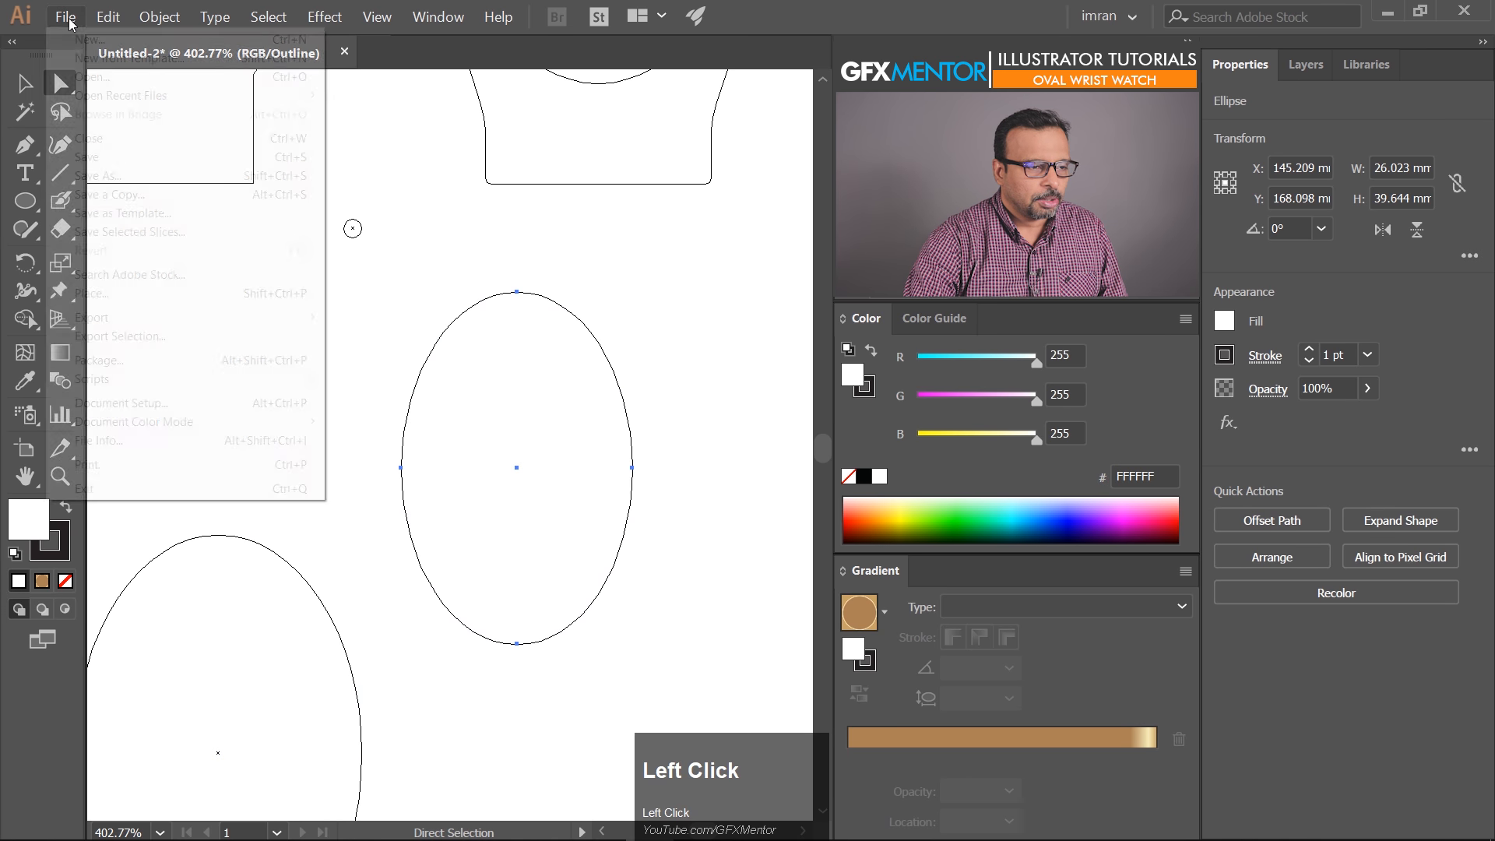
{"action": "mouse_move", "coordinate": [187, 379]}
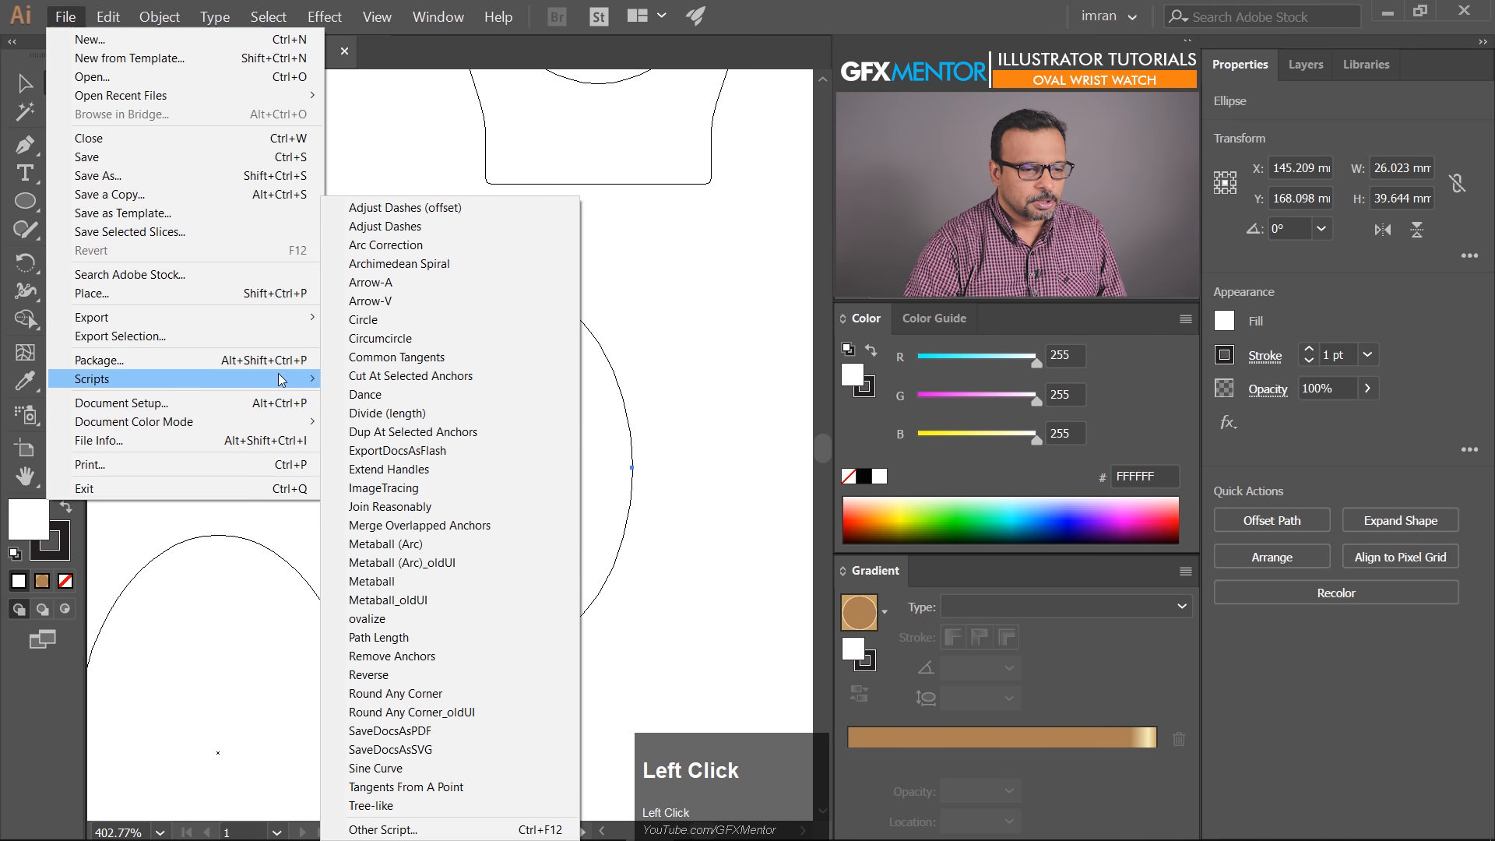
{"action": "left_click", "coordinate": [425, 414]}
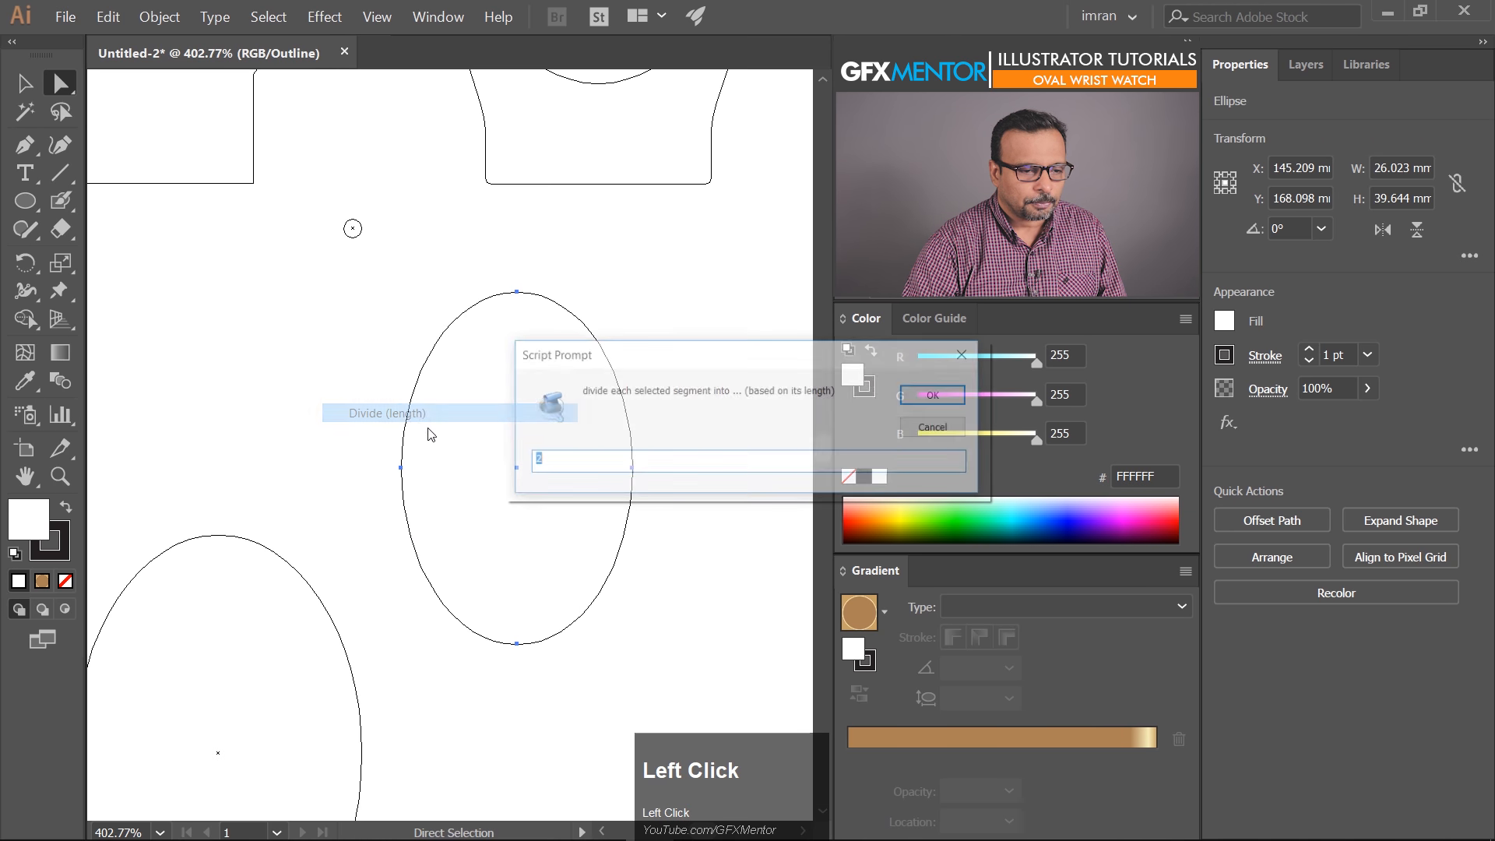
{"action": "left_click_drag", "start_coordinate": [651, 348], "coordinate": [458, 548]}
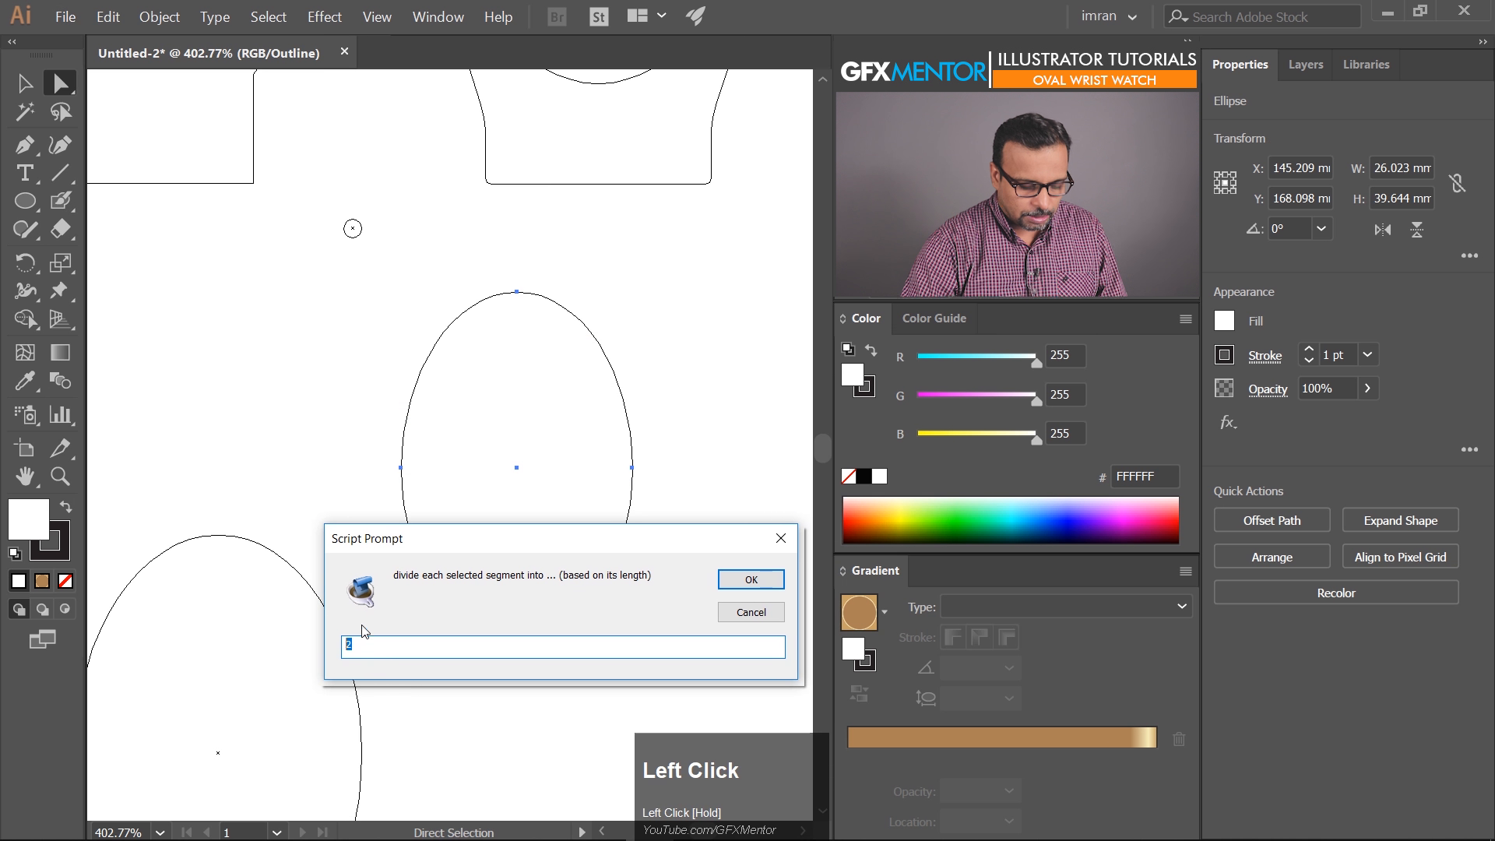
{"action": "type", "text": "3"}
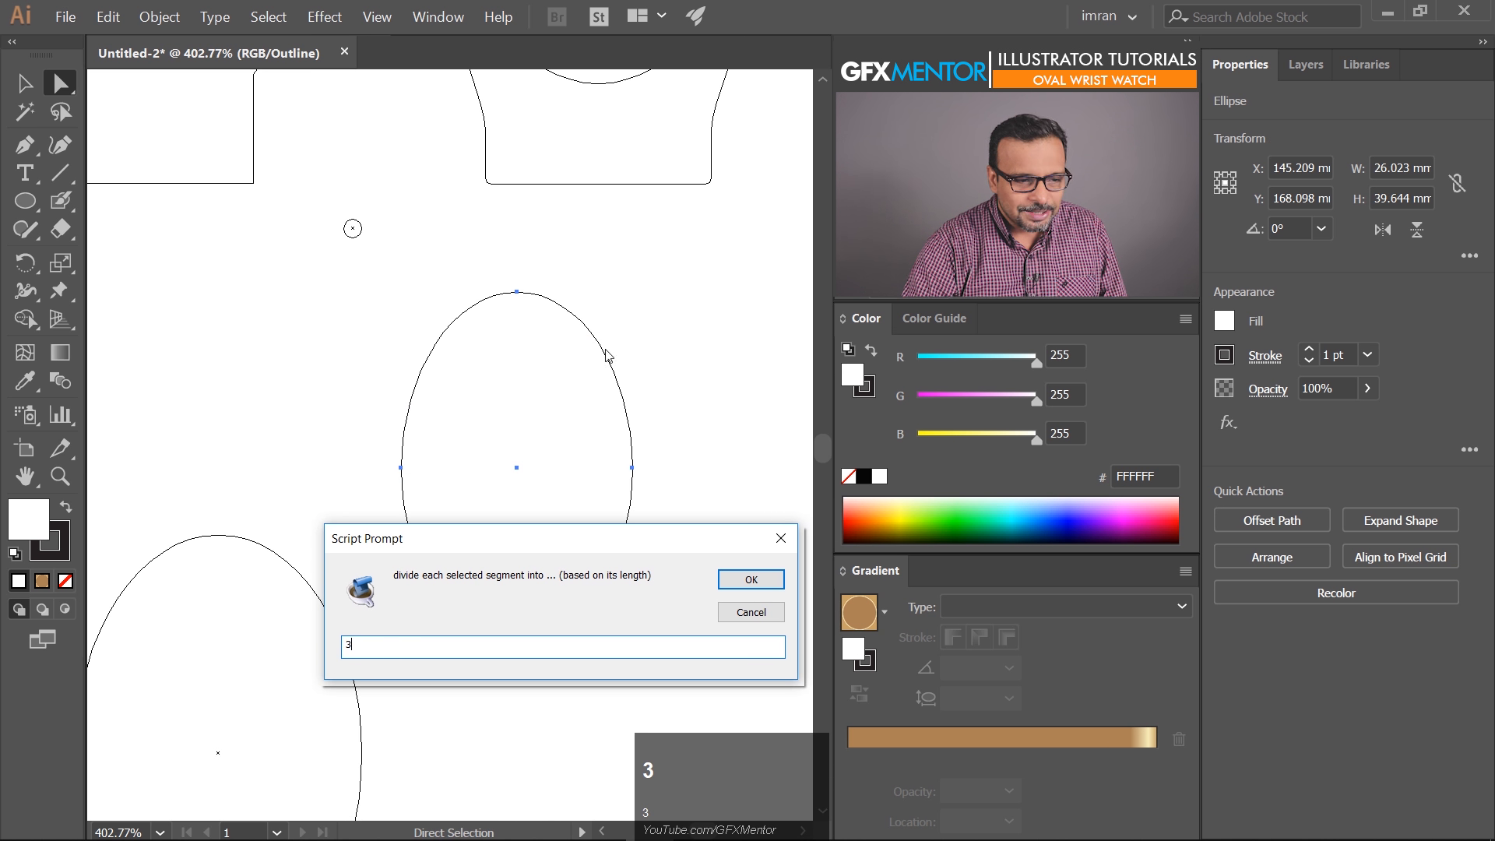
{"action": "left_click", "coordinate": [748, 581]}
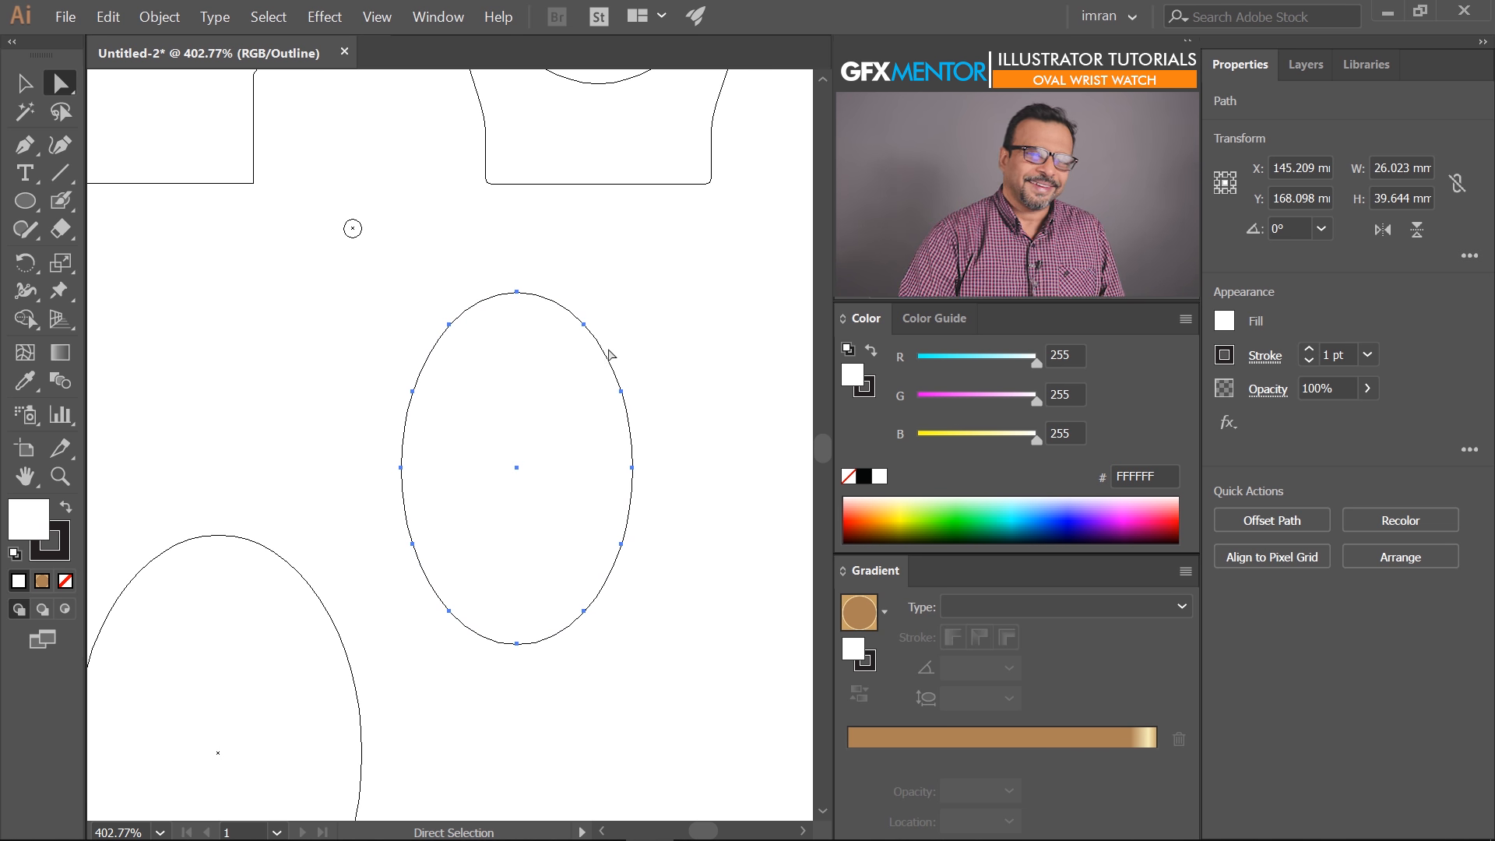
{"action": "key", "text": "ctrl+y"}
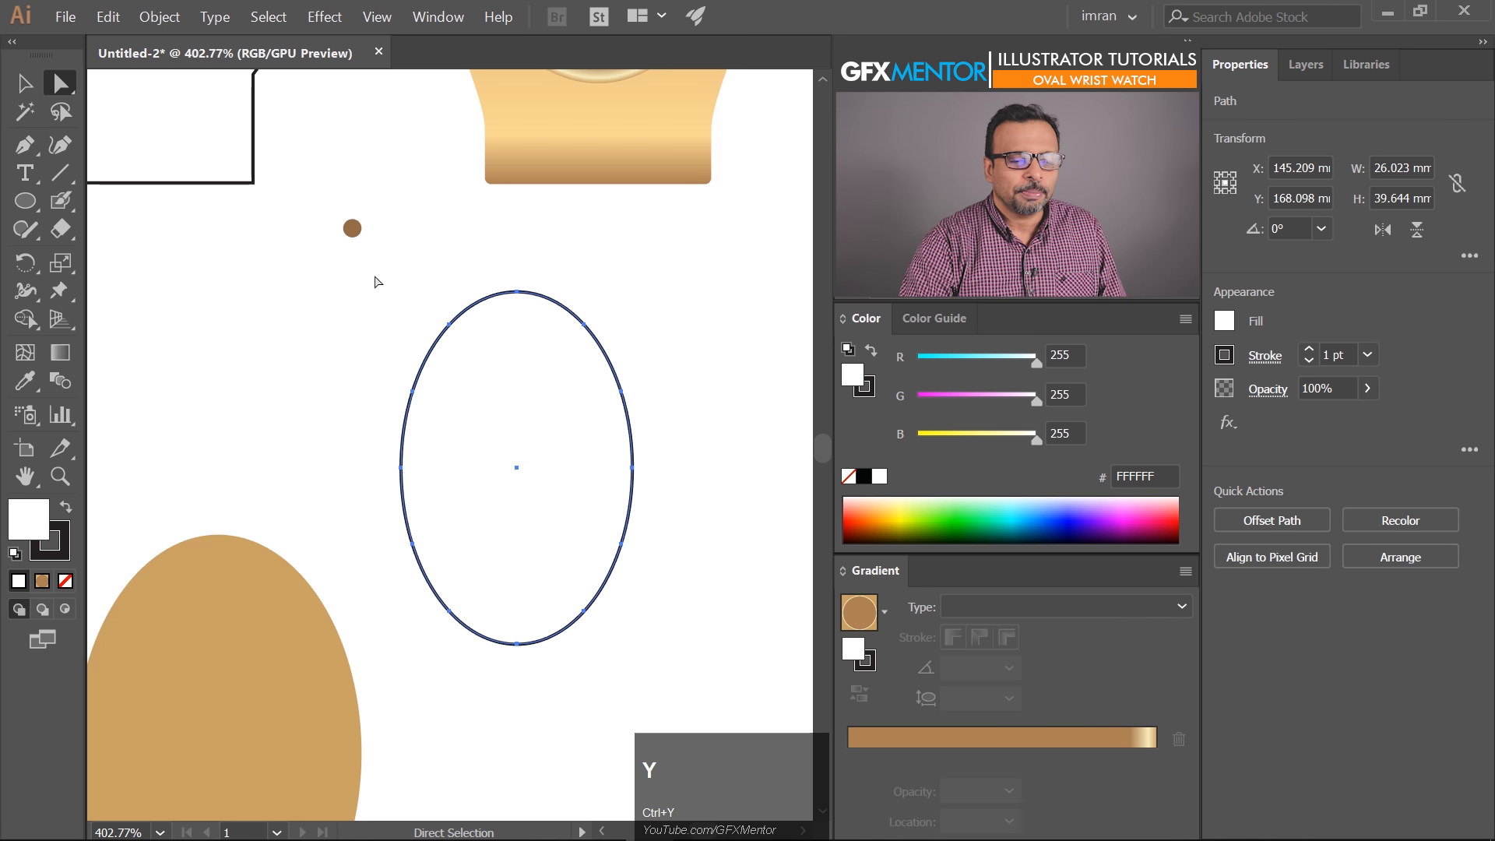
Move the small brown circle close to the upper-left side of the white oval
{"action": "left_click", "coordinate": [353, 228]}
{"action": "left_click_drag", "start_coordinate": [354, 233], "coordinate": [390, 294]}
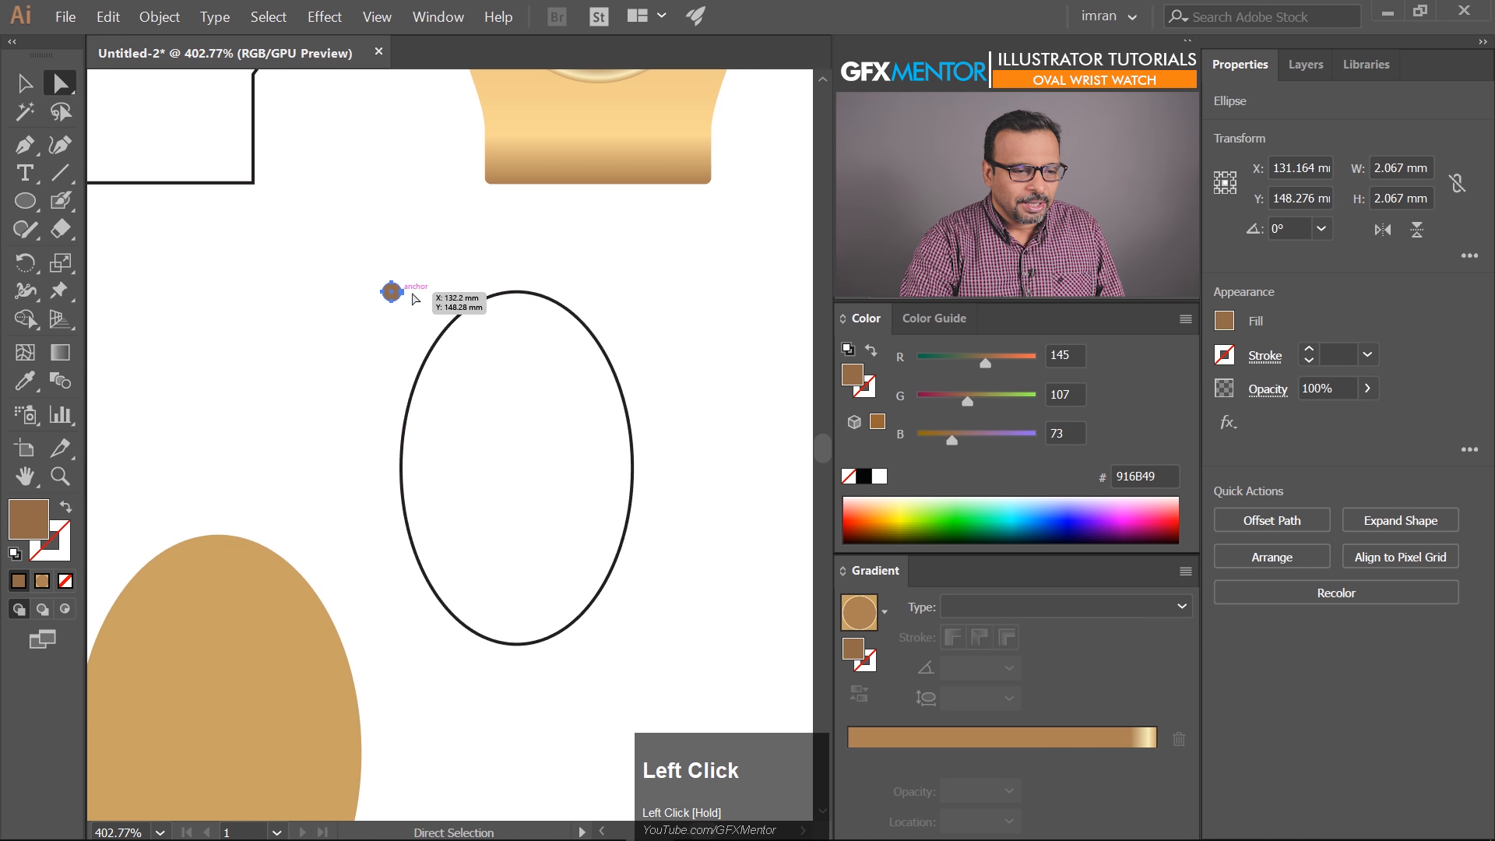
{"action": "left_click", "coordinate": [22, 92]}
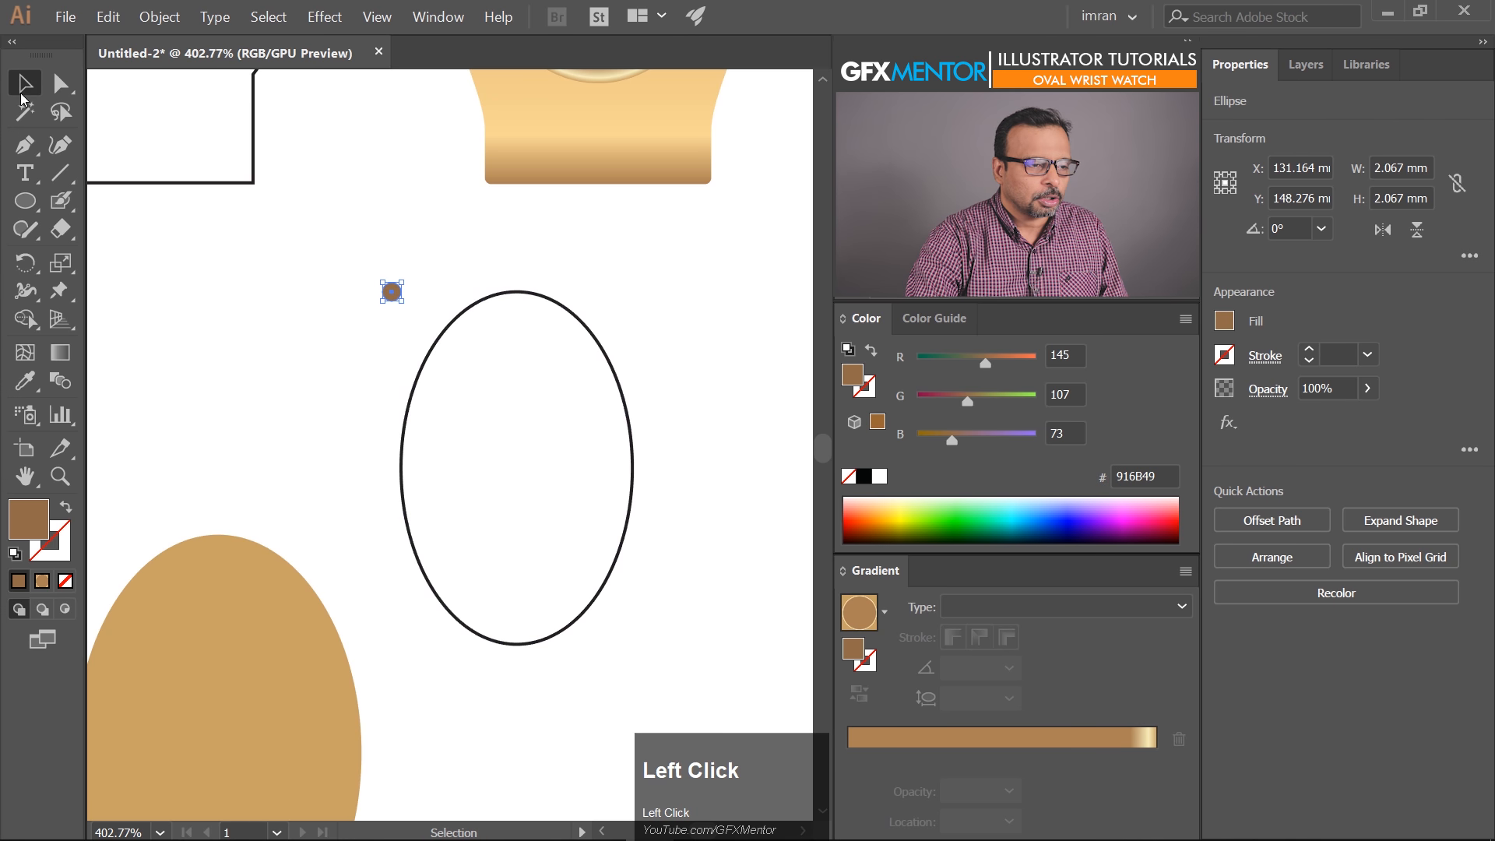
{"action": "left_click_drag", "start_coordinate": [396, 312], "coordinate": [592, 467]}
{"action": "key", "text": "ctrl+z"}
Select the brown circle with the white oval and copy it onto every oval anchor using the Dup At Selected Anchors script
{"action": "left_click", "coordinate": [386, 344]}
{"action": "left_click", "coordinate": [372, 333]}
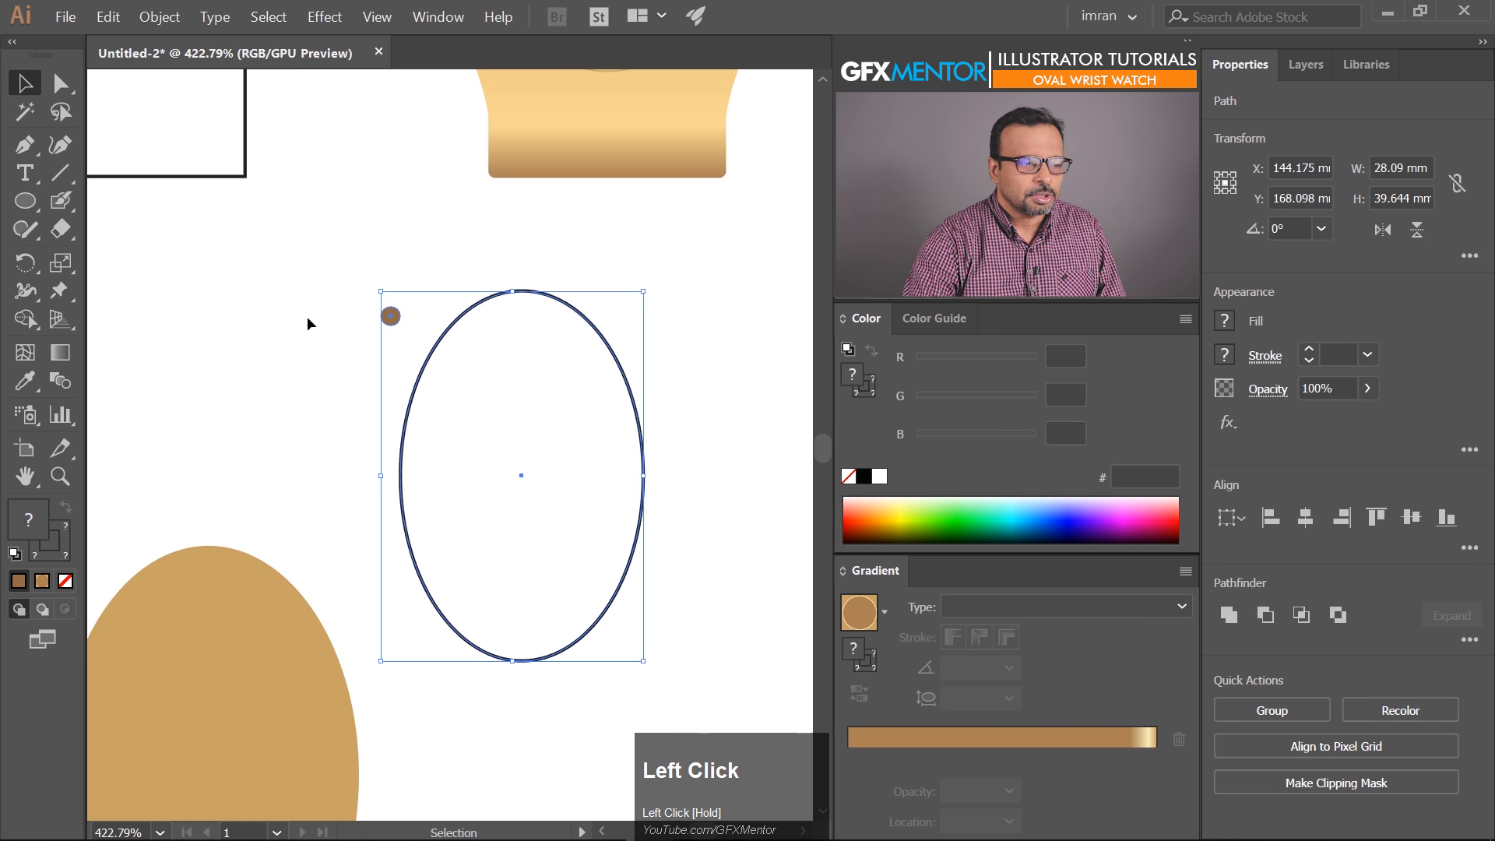
{"action": "left_click", "coordinate": [66, 17]}
{"action": "mouse_move", "coordinate": [330, 380]}
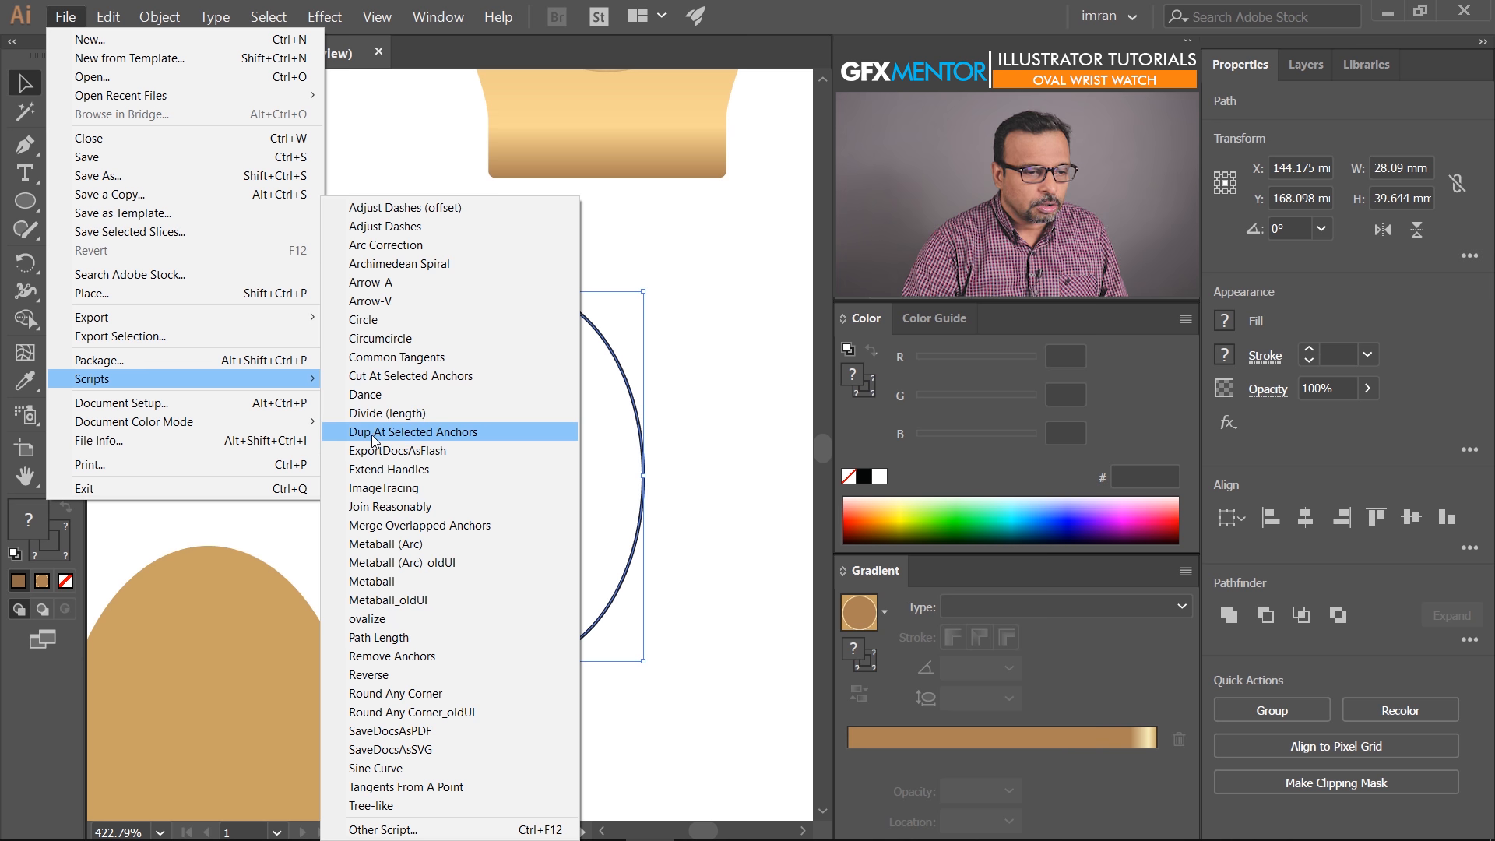
{"action": "left_click", "coordinate": [480, 431]}
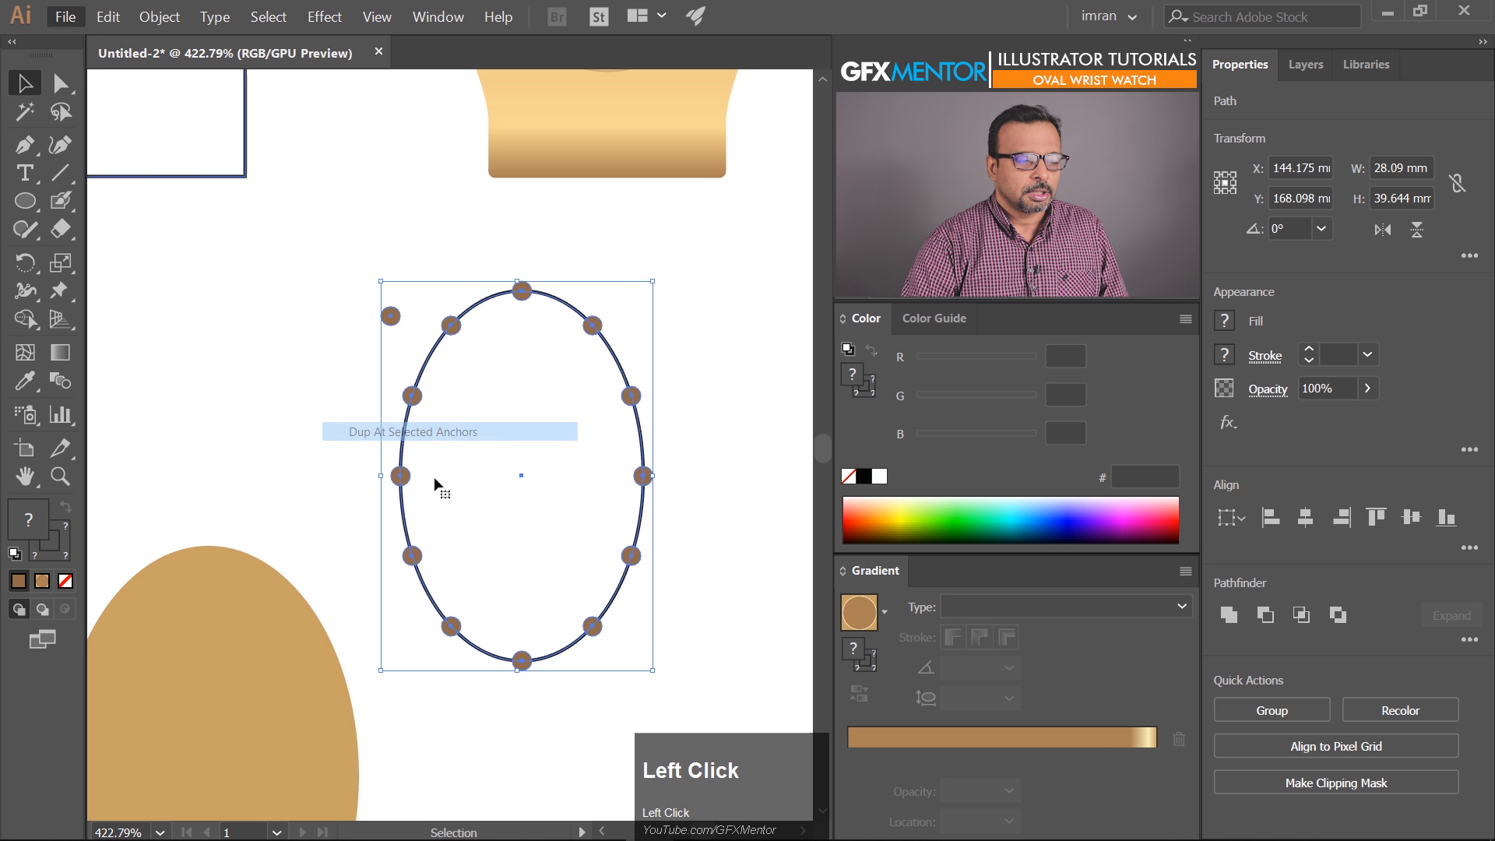
{"action": "left_click", "coordinate": [324, 318]}
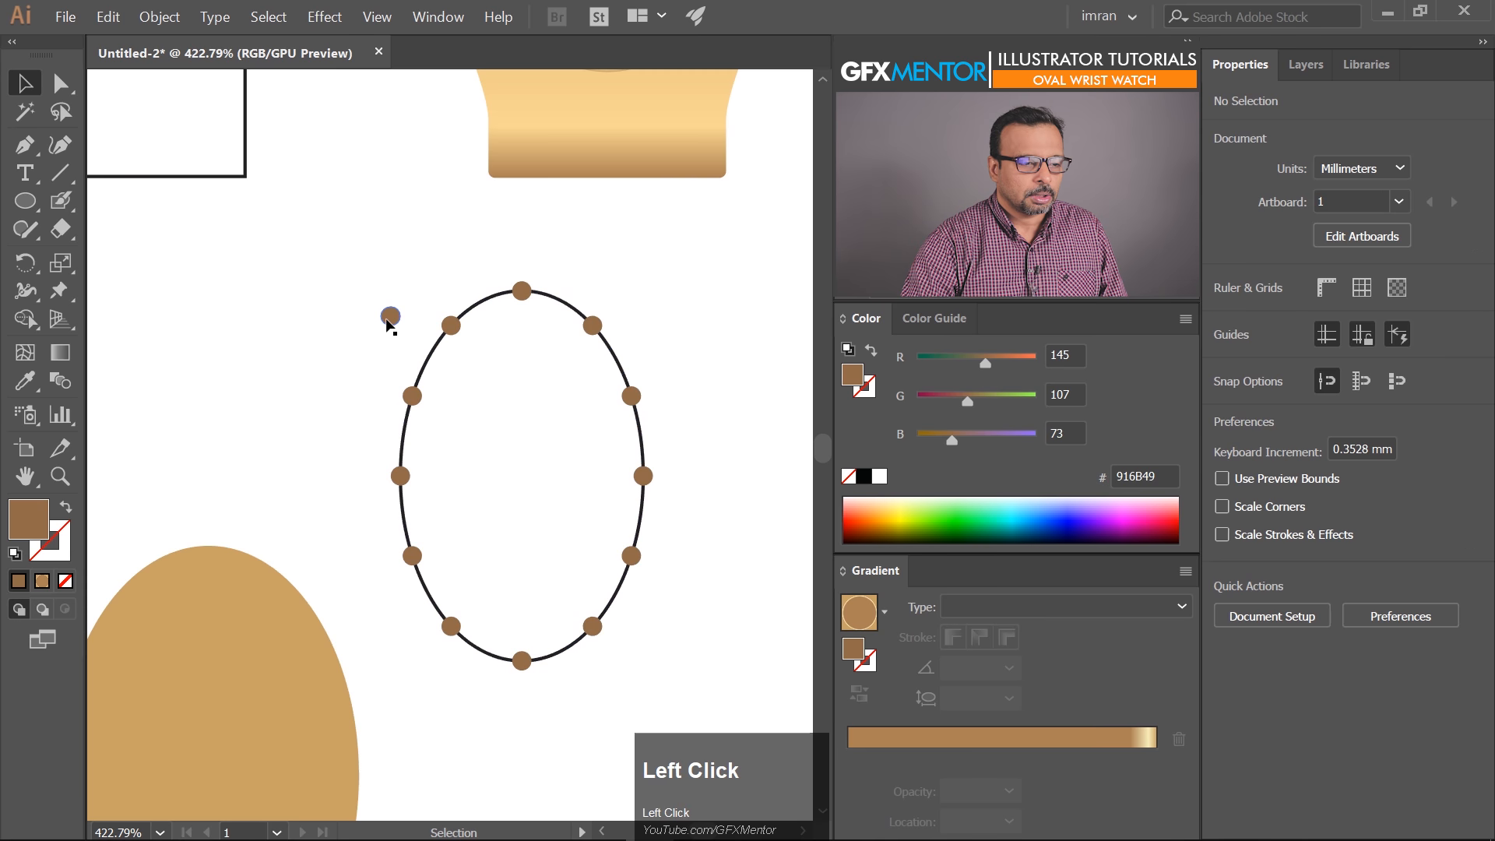
Move the original circle and the white oval aside, and group the twelve brown hour dots
{"action": "left_click_drag", "start_coordinate": [390, 315], "coordinate": [258, 325]}
{"action": "left_click_drag", "start_coordinate": [461, 315], "coordinate": [124, 385]}
{"action": "left_click_drag", "start_coordinate": [403, 307], "coordinate": [697, 686]}
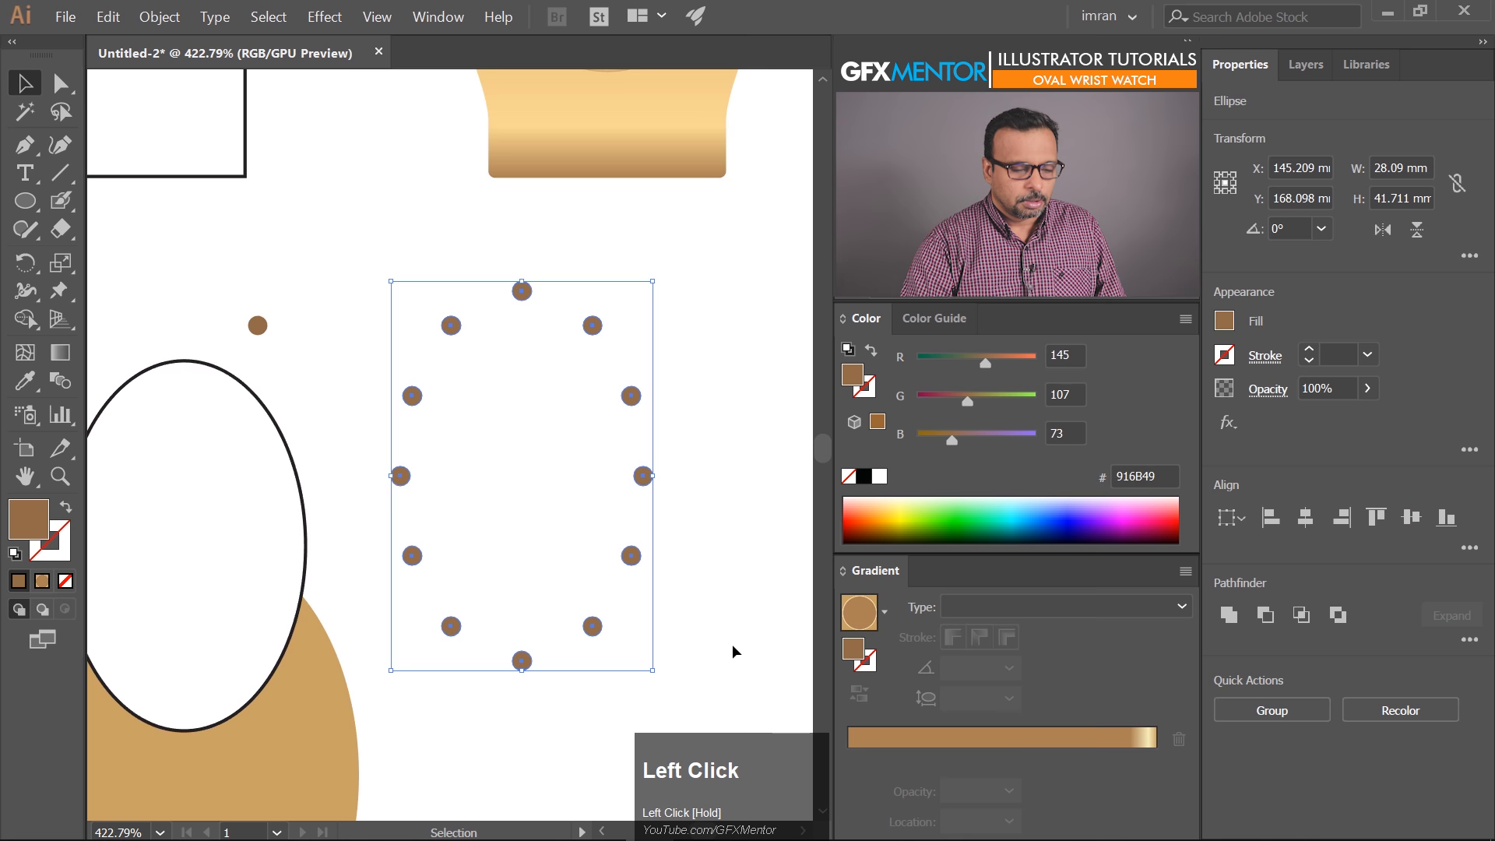
{"action": "right_click", "coordinate": [502, 393]}
{"action": "left_click", "coordinate": [561, 499]}
Move the dot group onto the gold watch and align it with all the watch parts to their horizontal and vertical centres
{"action": "left_click_drag", "start_coordinate": [606, 394], "coordinate": [474, 662]}
{"action": "left_click_drag", "start_coordinate": [517, 253], "coordinate": [516, 253]}
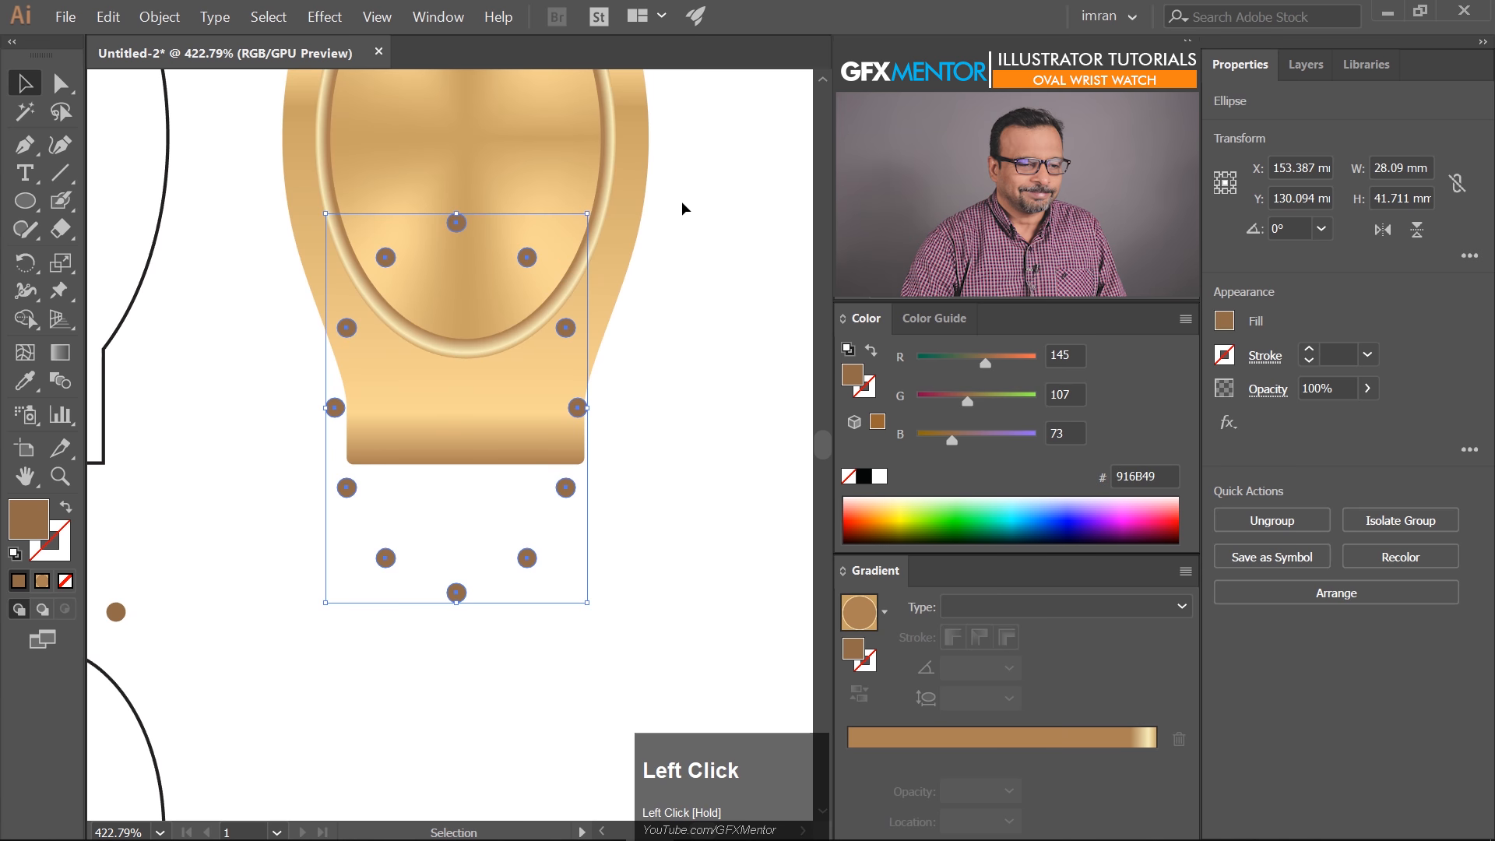
{"action": "left_click_drag", "start_coordinate": [680, 247], "coordinate": [358, 498]}
{"action": "left_click", "coordinate": [1300, 524]}
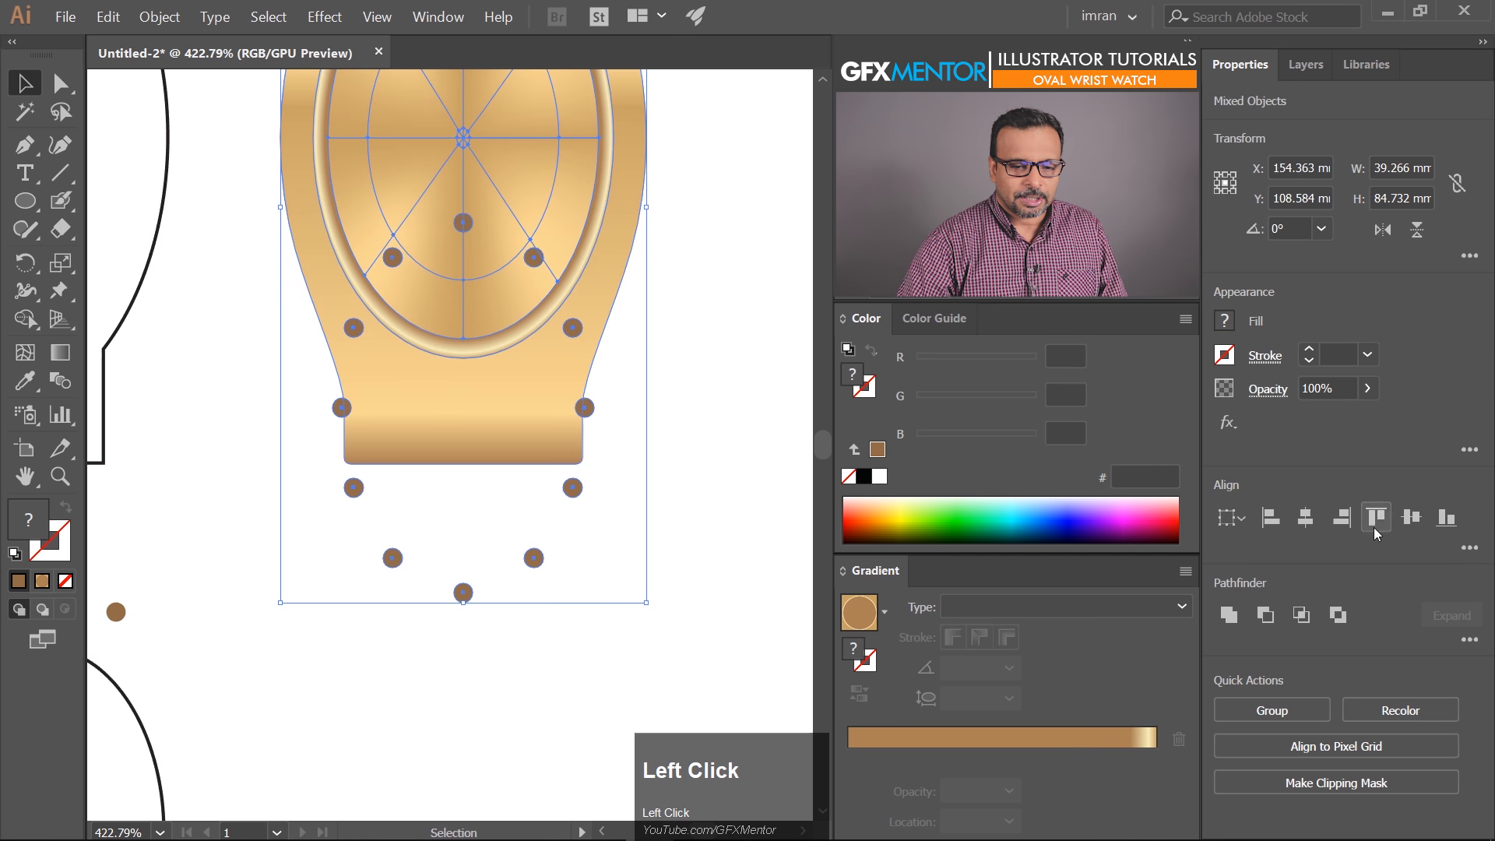
{"action": "left_click", "coordinate": [1412, 522]}
Shrink the group of hour dots slightly about its centre so it fits inside the dial rim
{"action": "left_click", "coordinate": [685, 325]}
{"action": "left_click_drag", "start_coordinate": [694, 262], "coordinate": [647, 467]}
{"action": "left_click", "coordinate": [524, 495]}
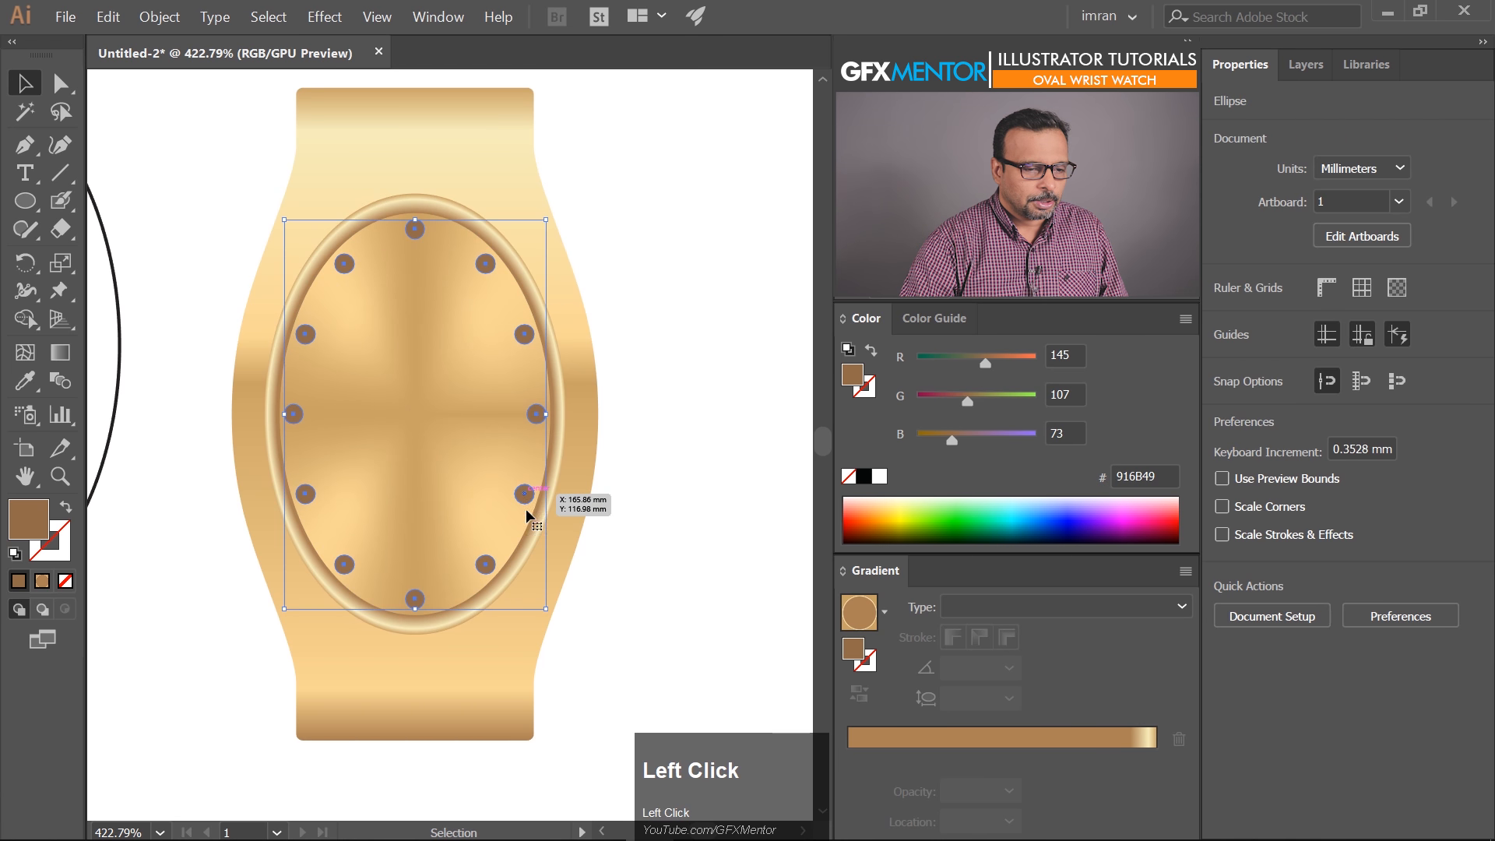
{"action": "left_click_drag", "start_coordinate": [549, 614], "coordinate": [544, 609]}
{"action": "left_click", "coordinate": [699, 386]}
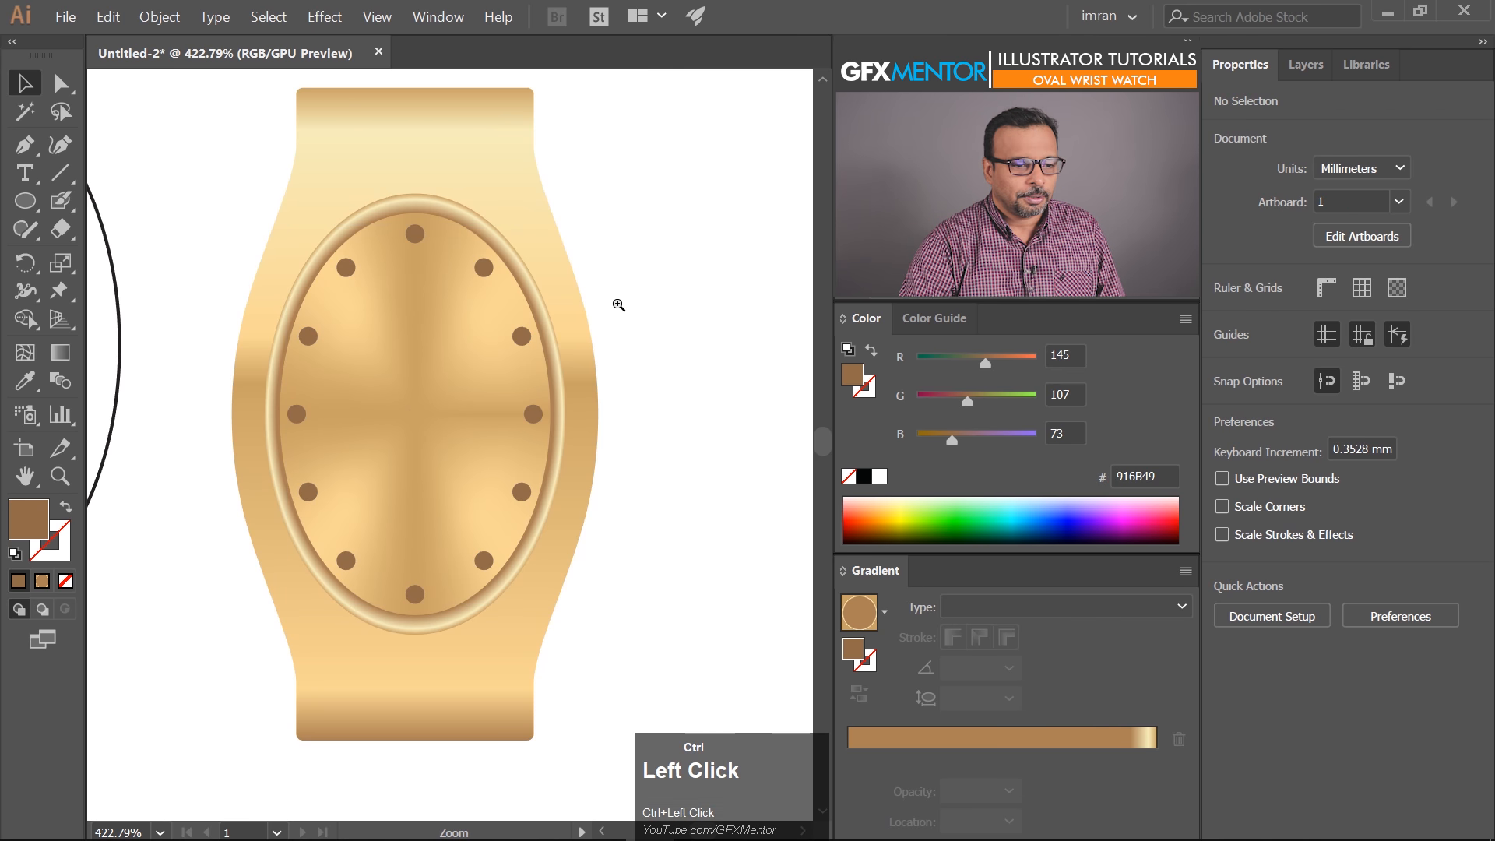
Draw a brown square about 7.3 mm wide in the empty space beside the gold watch and rotate it 45 degrees
{"action": "left_click_drag", "start_coordinate": [618, 304], "coordinate": [389, 471]}
{"action": "left_click_drag", "start_coordinate": [564, 304], "coordinate": [722, 237]}
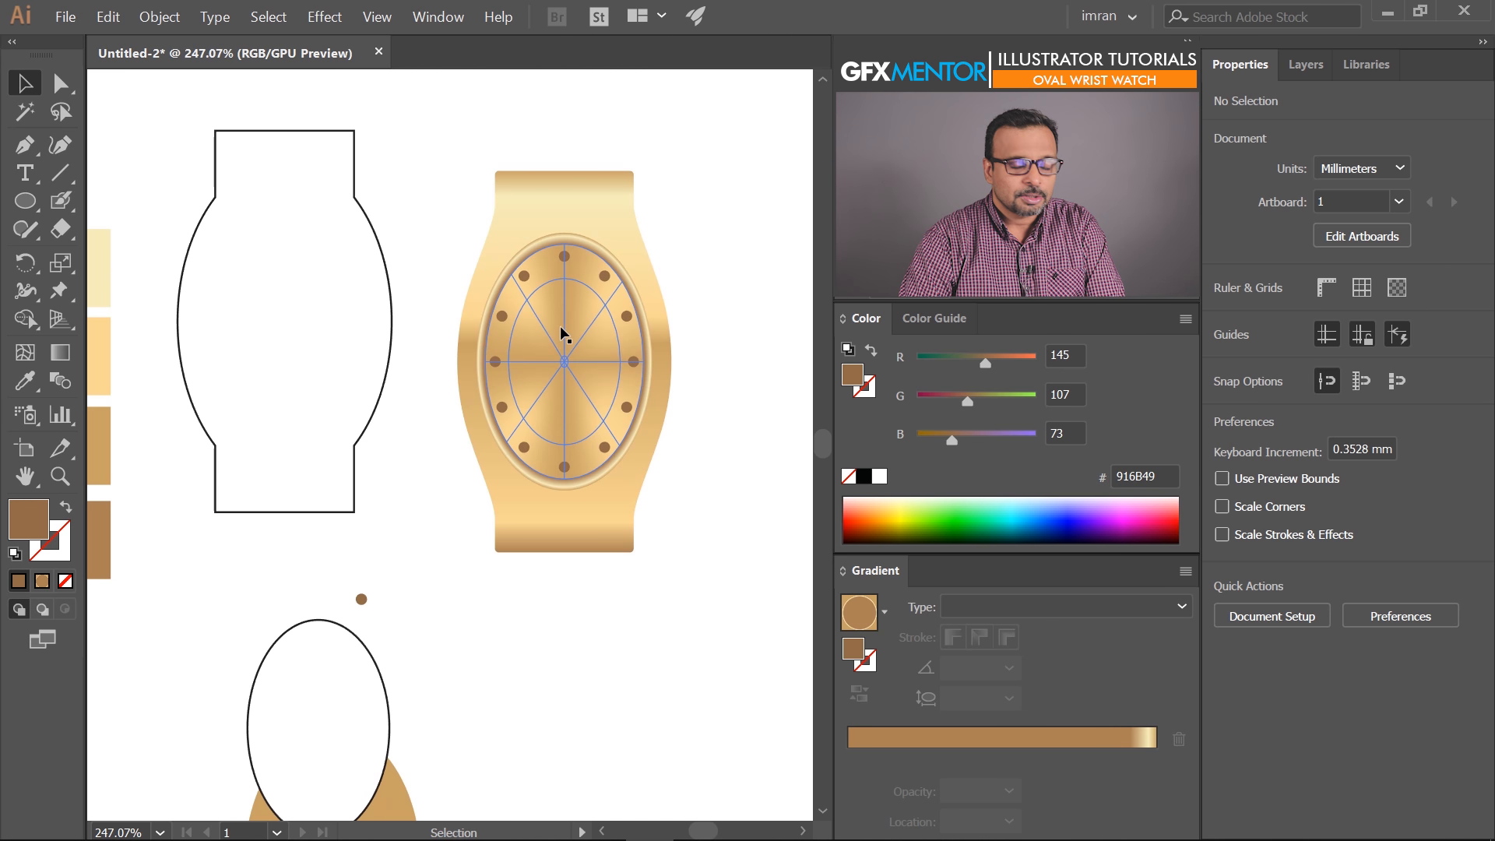
{"action": "left_click_drag", "start_coordinate": [395, 656], "coordinate": [447, 585]}
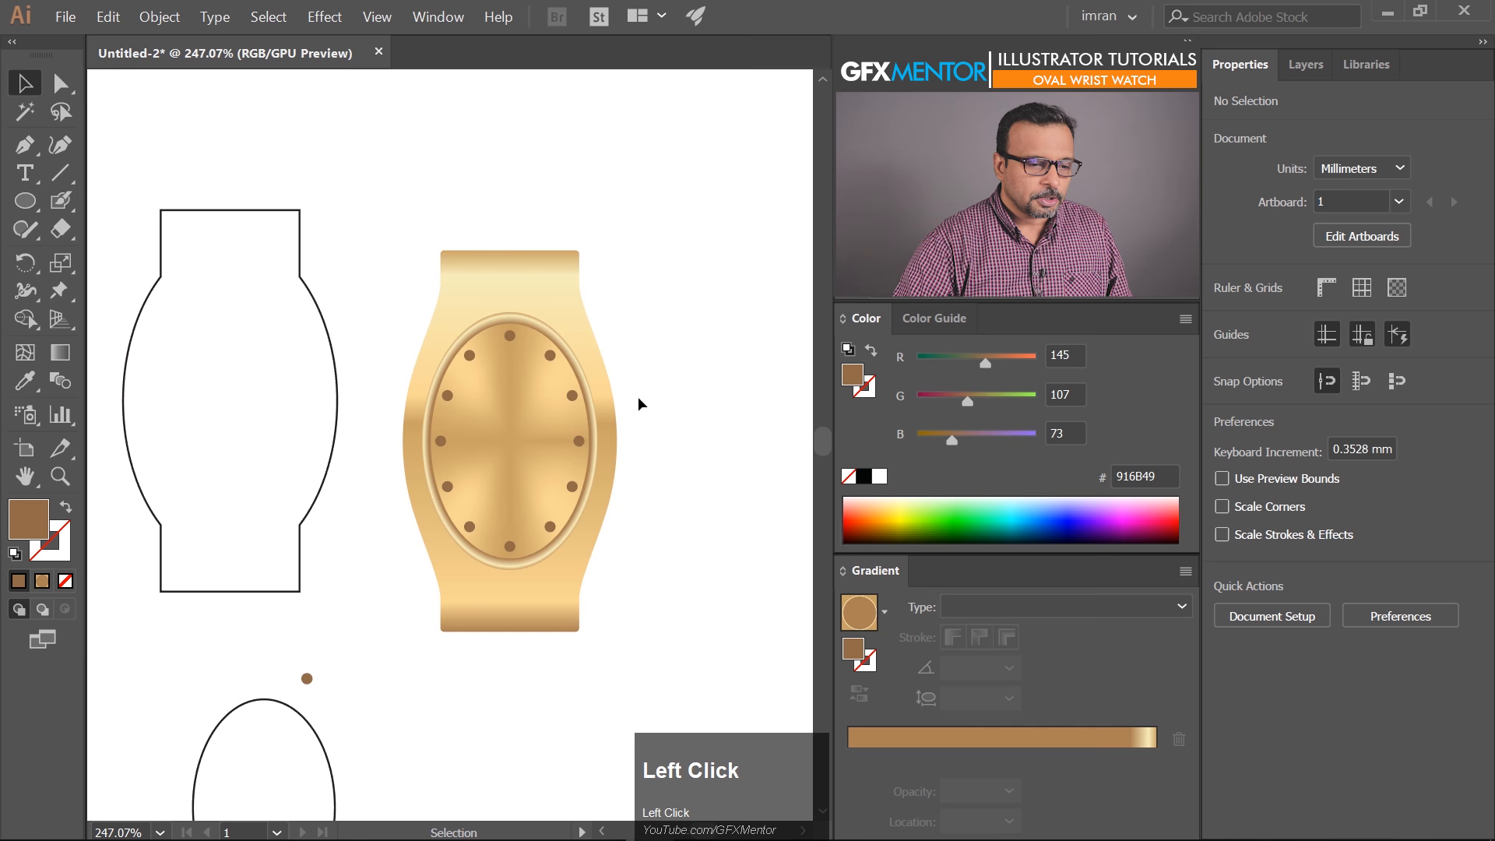
{"action": "left_click", "coordinate": [525, 441]}
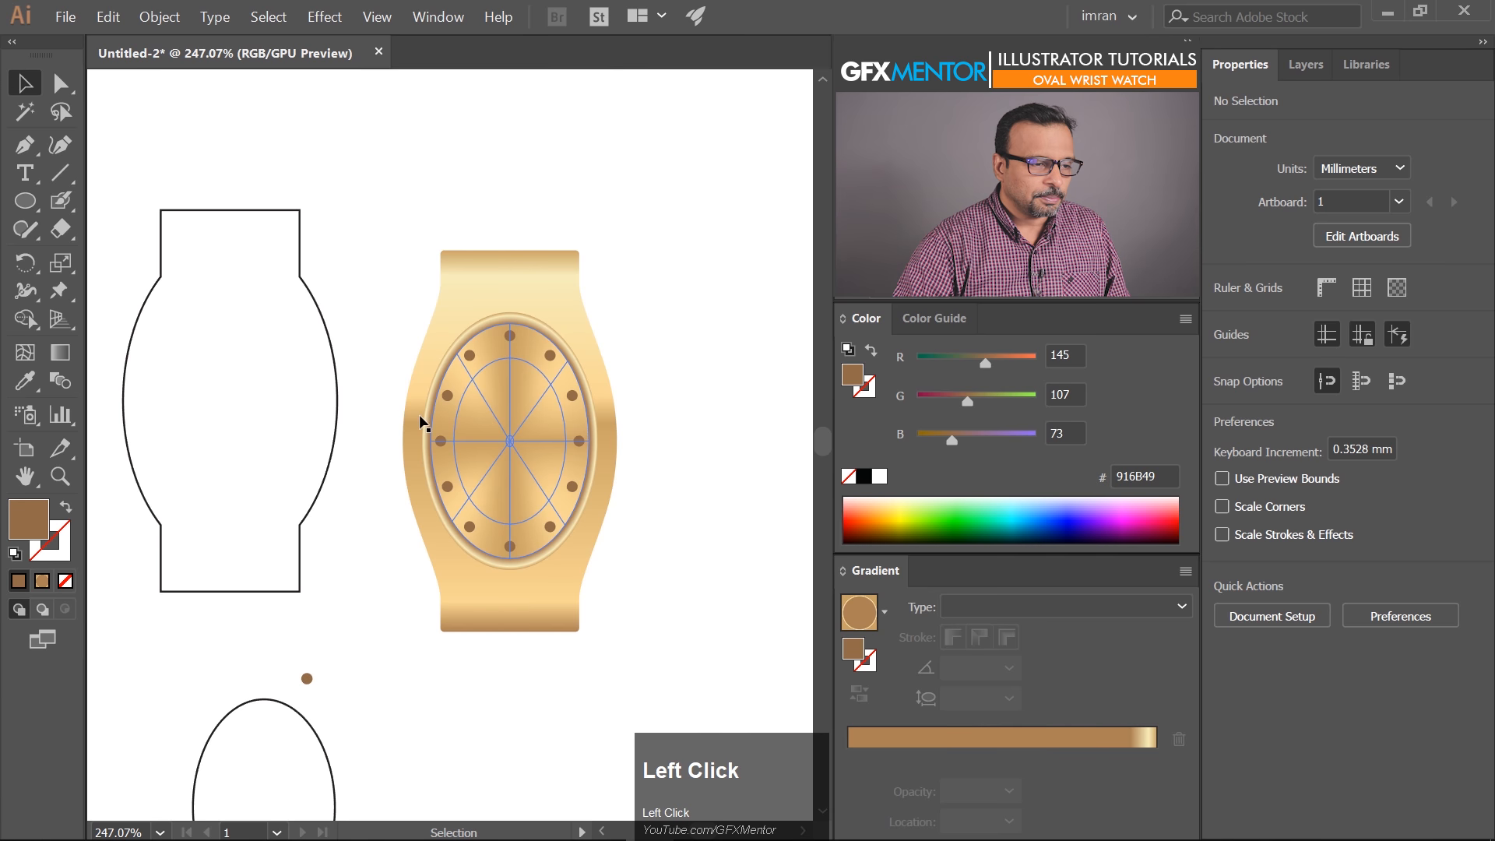
{"action": "left_click", "coordinate": [26, 202]}
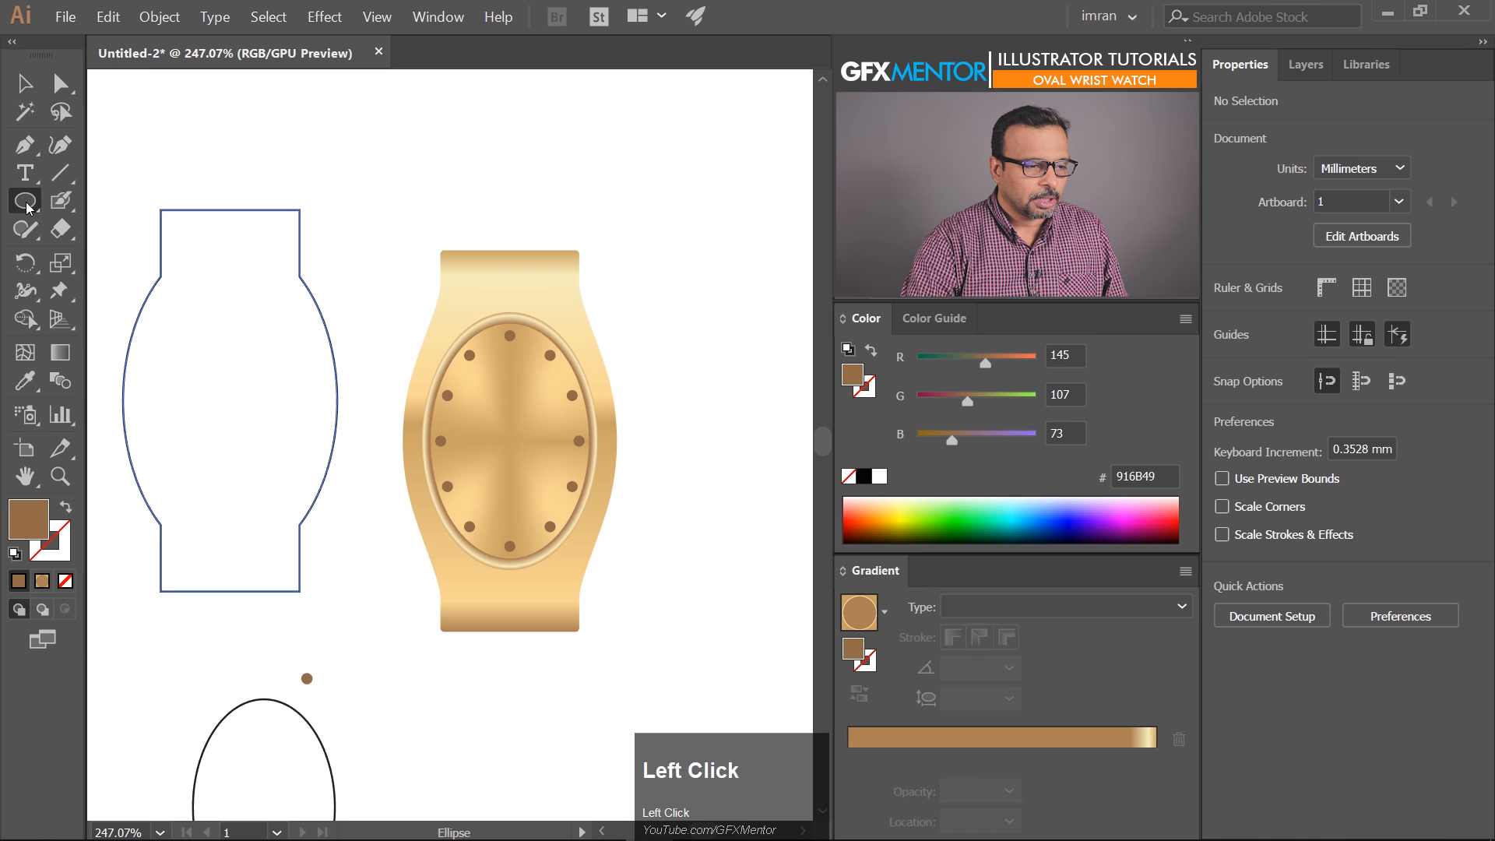
{"action": "left_click", "coordinate": [125, 206]}
{"action": "key", "text": "space"}
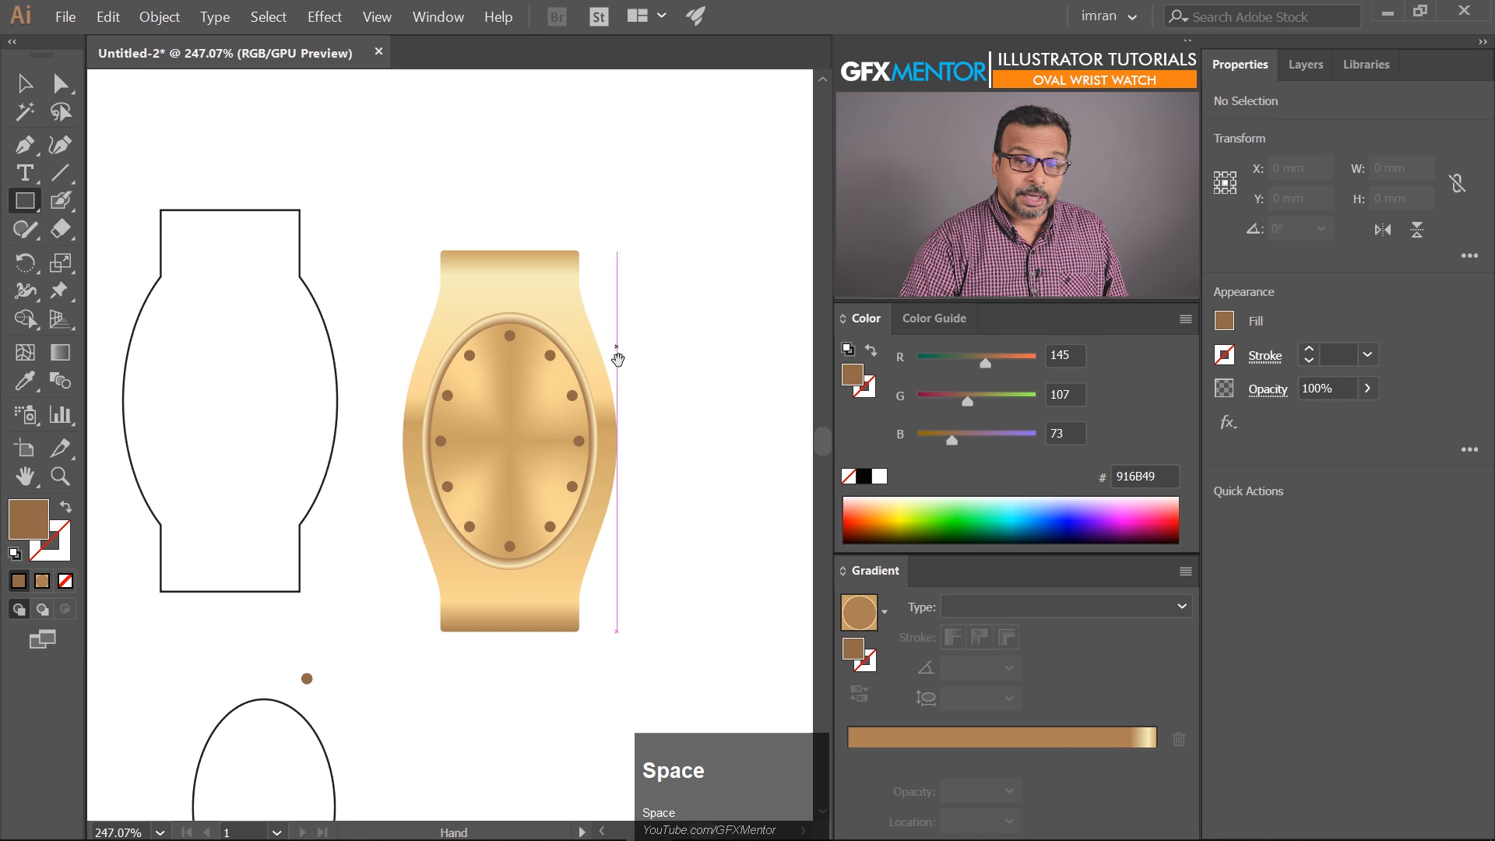
{"action": "left_click_drag", "start_coordinate": [673, 421], "coordinate": [517, 394]}
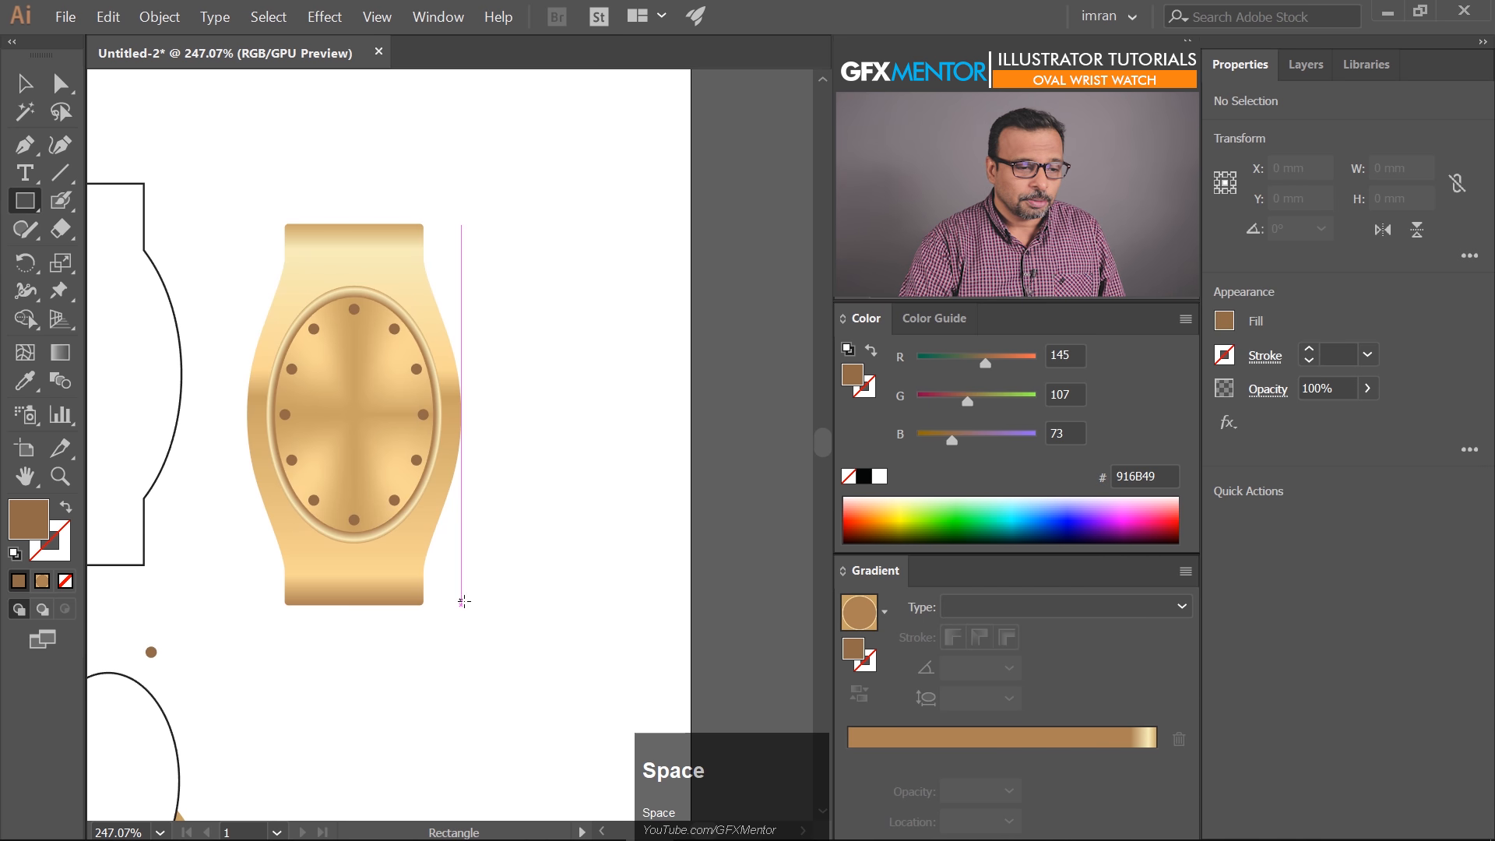
{"action": "left_click_drag", "start_coordinate": [527, 430], "coordinate": [567, 471]}
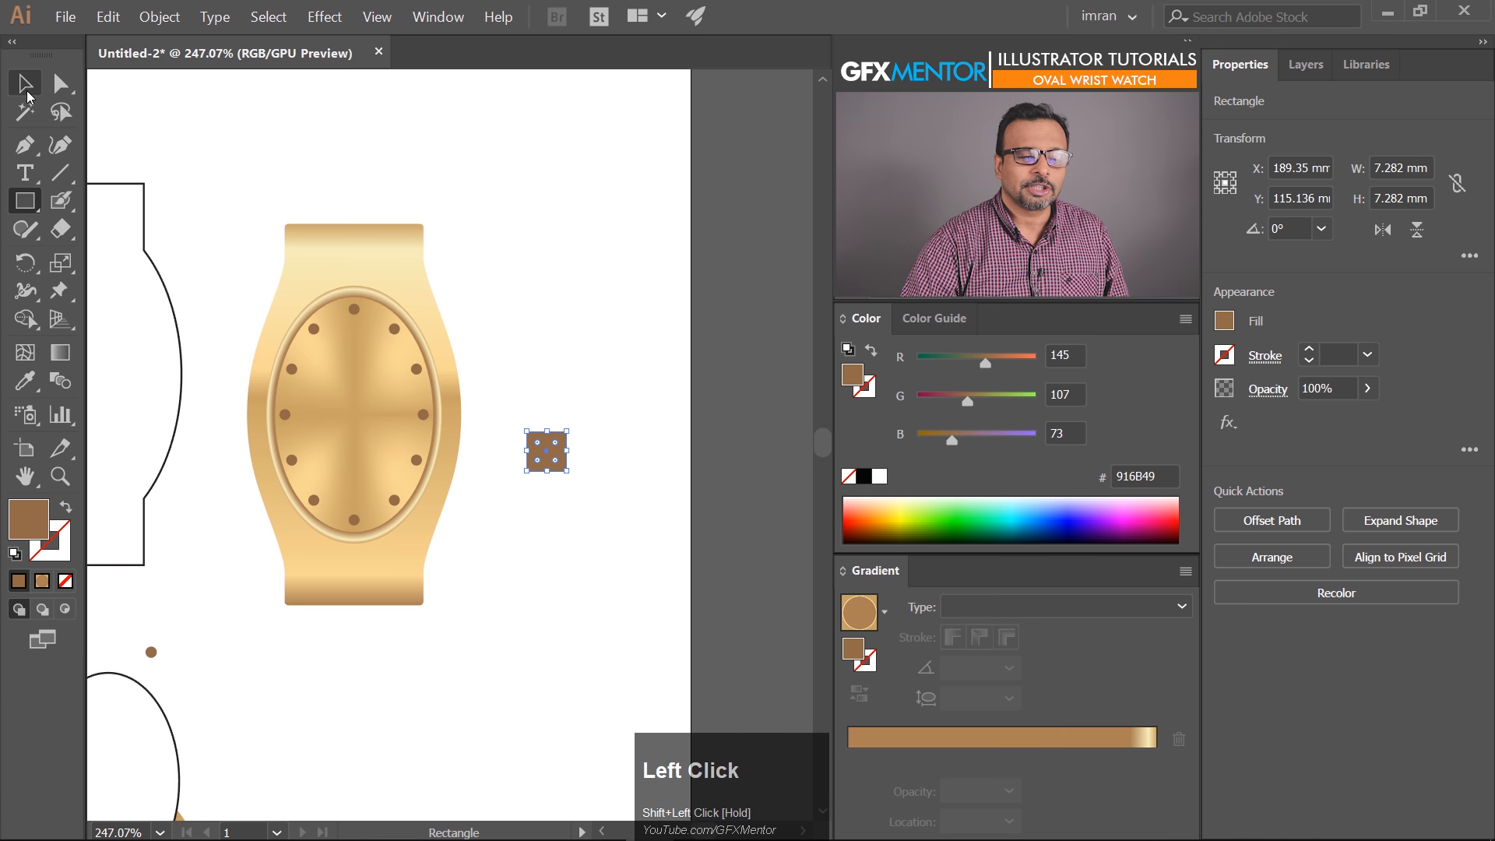
{"action": "left_click", "coordinate": [25, 92]}
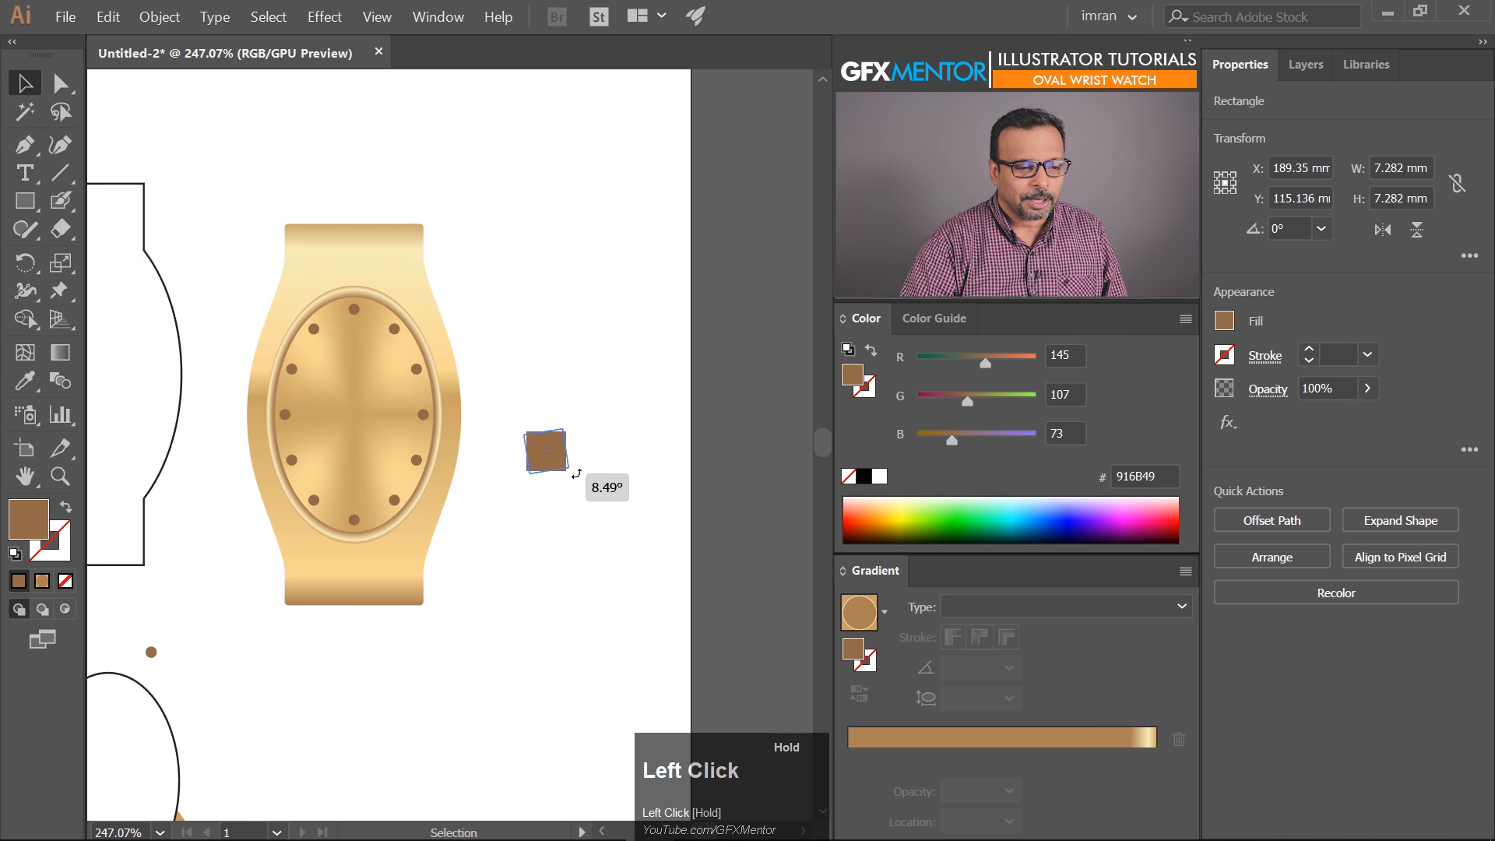
{"action": "left_click_drag", "start_coordinate": [577, 469], "coordinate": [580, 461]}
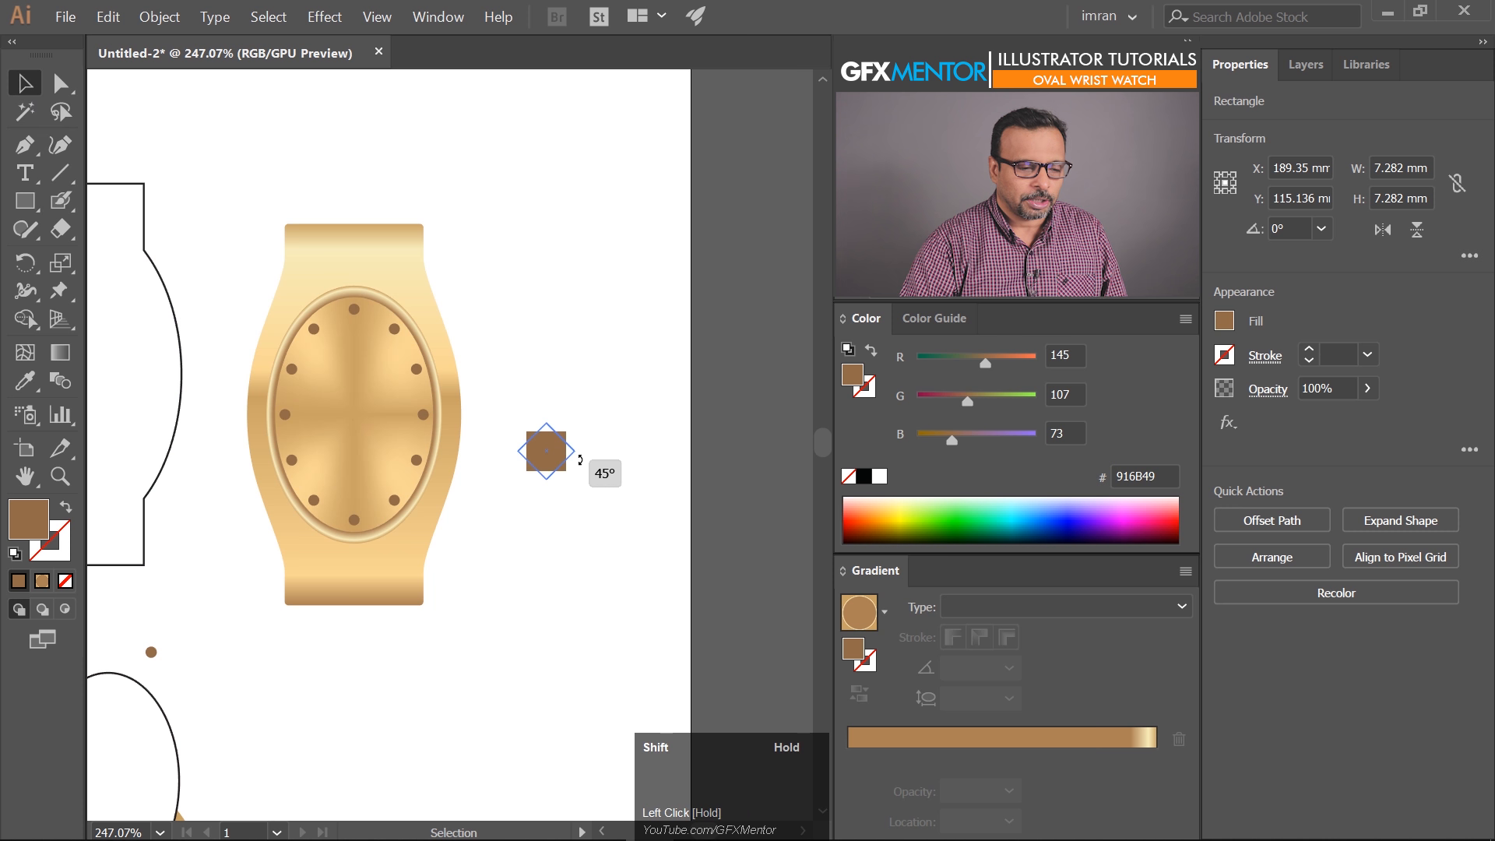
Pull the diamond's top anchor straight up into a pointed watch hand about 30 mm tall, and shift the hand slightly aside
{"action": "key", "text": "ctrl+space"}
{"action": "left_click_drag", "start_coordinate": [538, 411], "coordinate": [547, 602]}
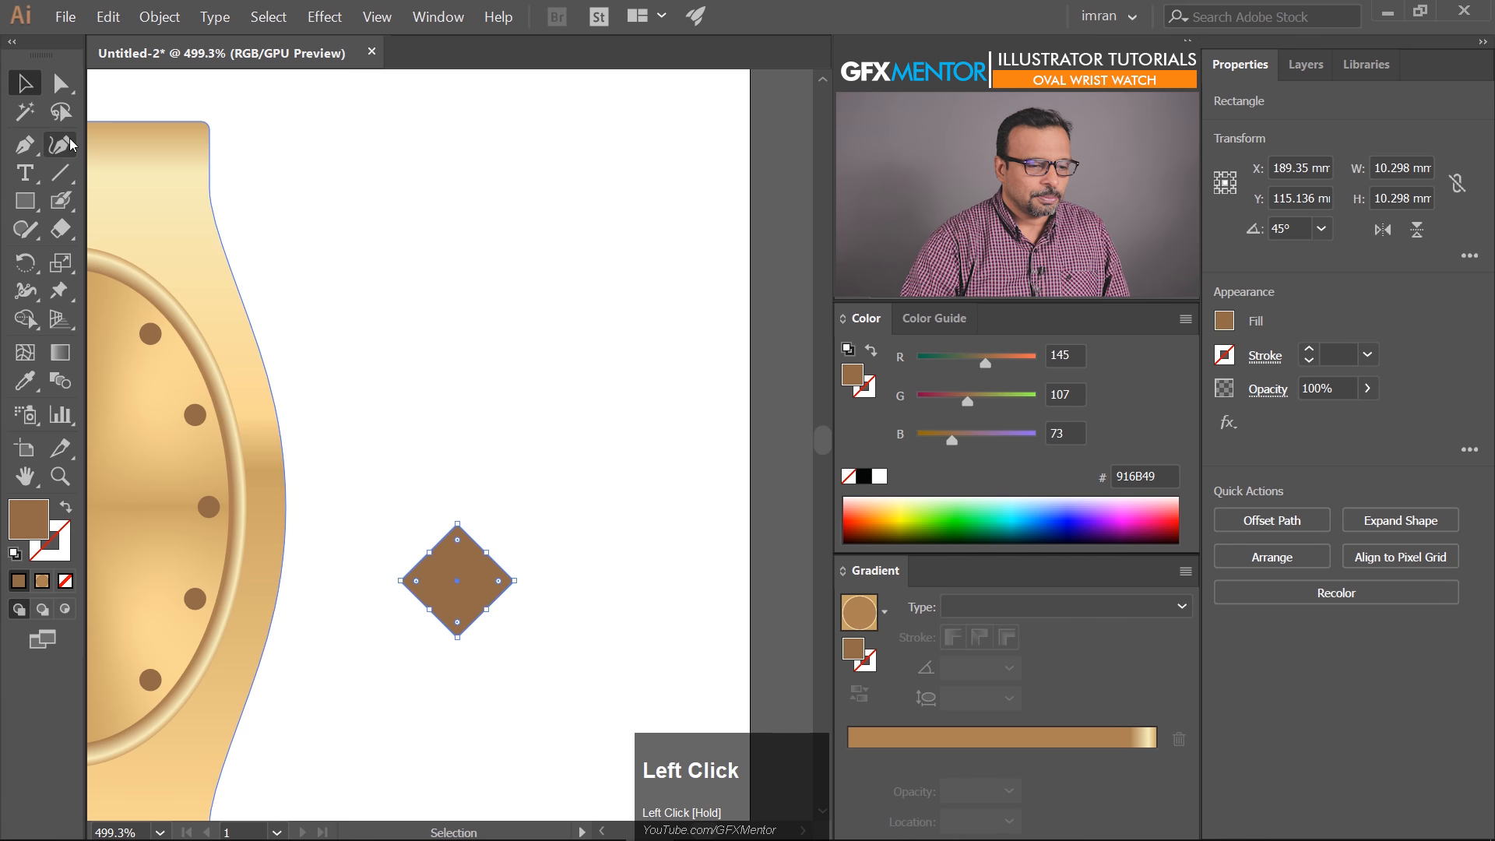
{"action": "left_click", "coordinate": [61, 84]}
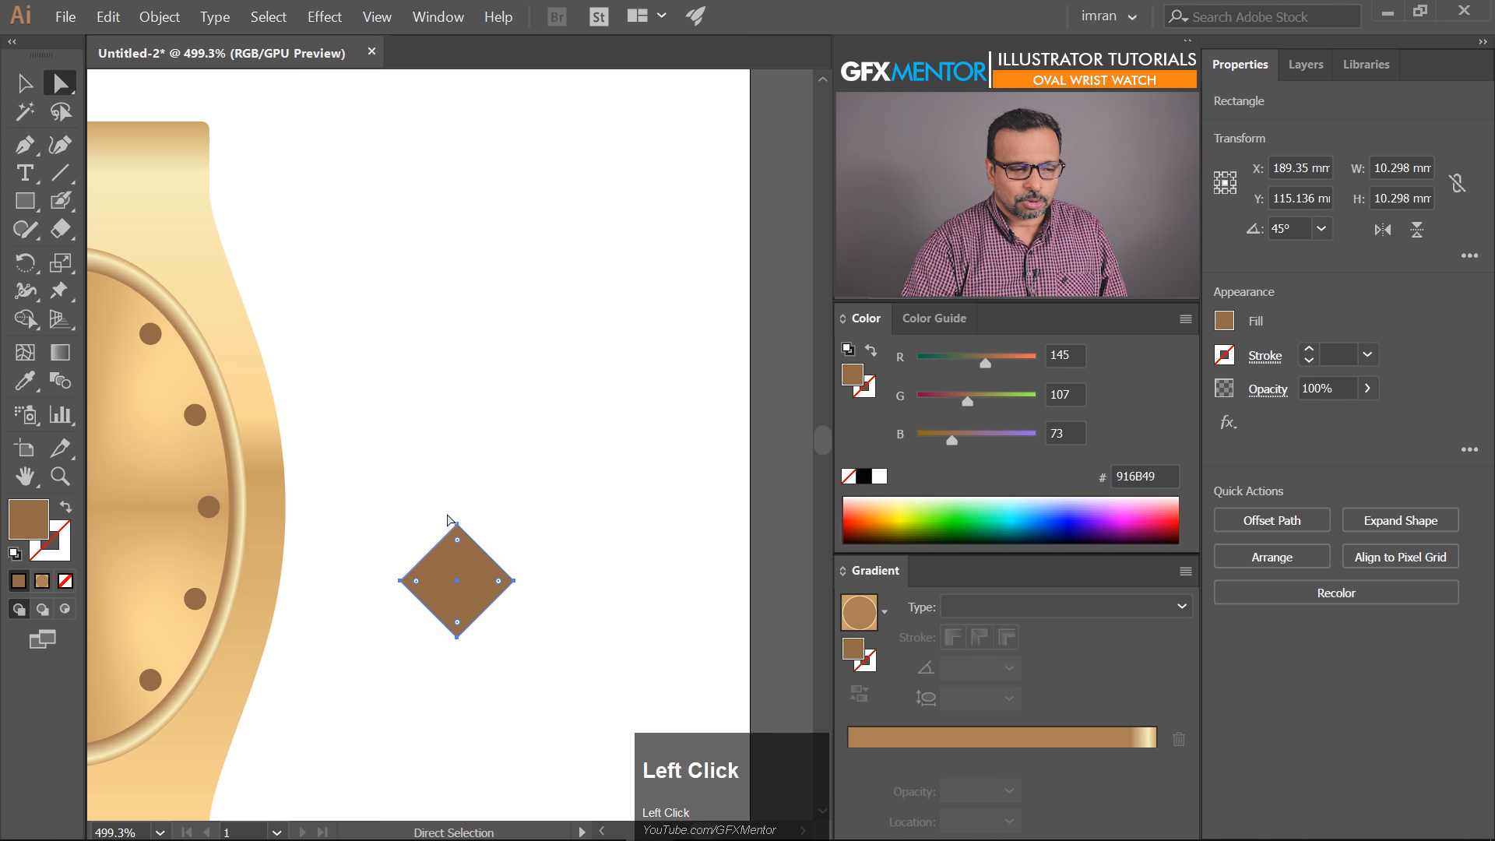
{"action": "left_click_drag", "start_coordinate": [434, 508], "coordinate": [457, 305]}
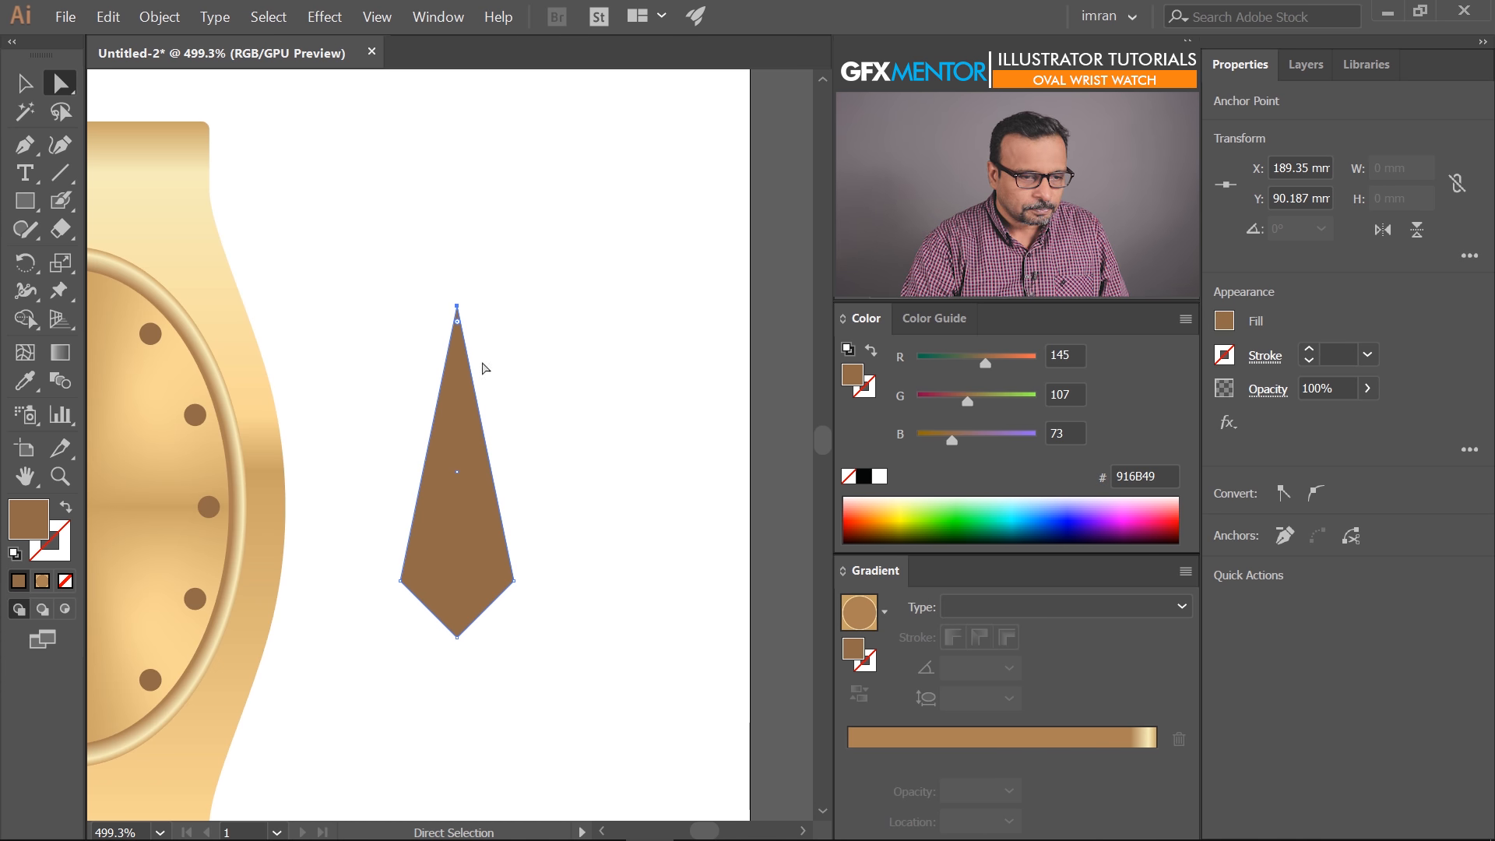
{"action": "left_click_drag", "start_coordinate": [496, 477], "coordinate": [514, 390]}
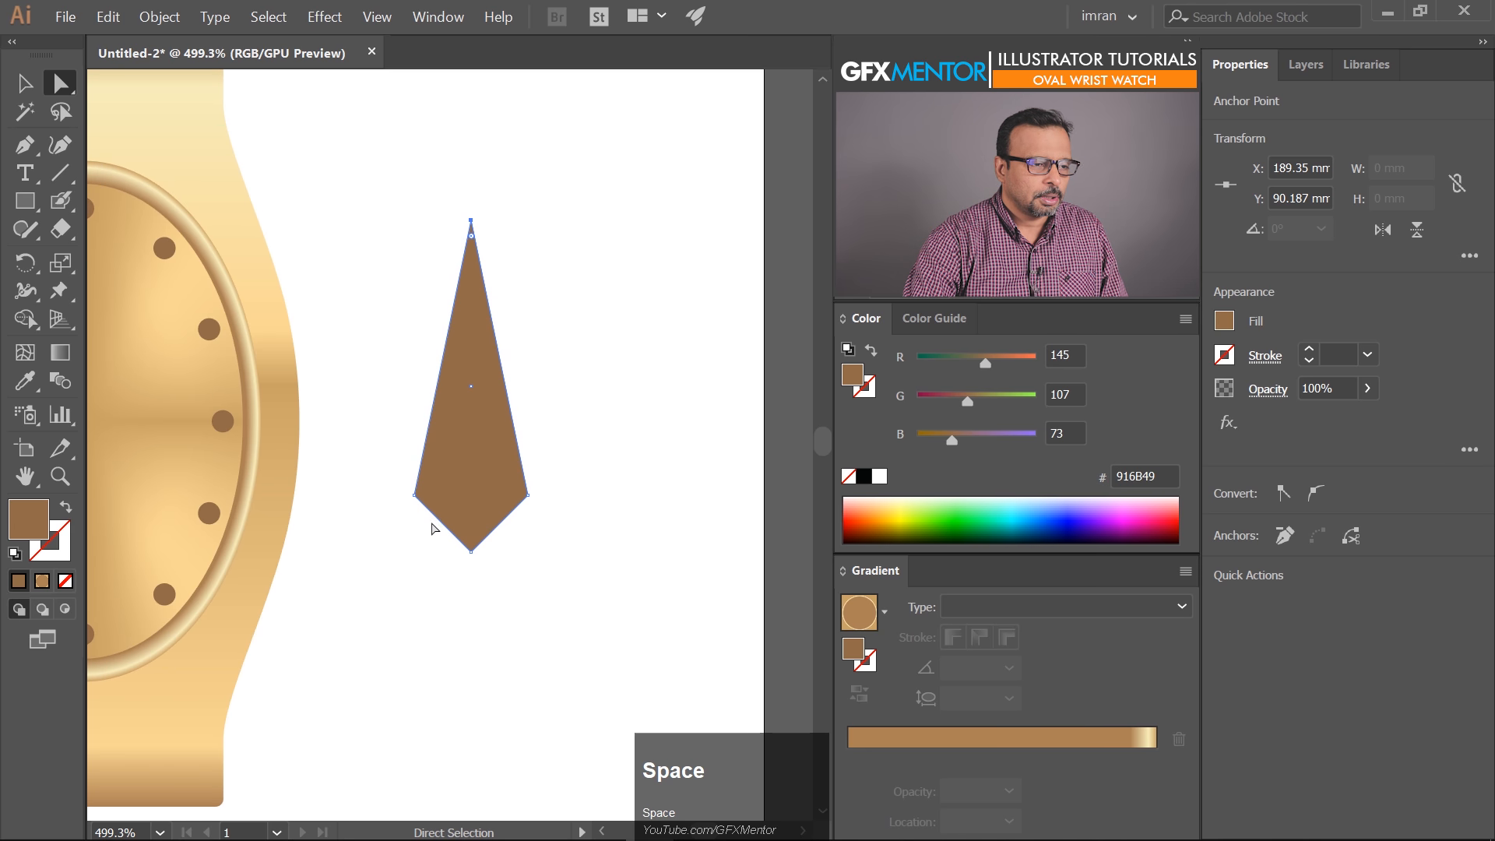
{"action": "key", "text": "v"}
{"action": "left_click", "coordinate": [489, 455]}
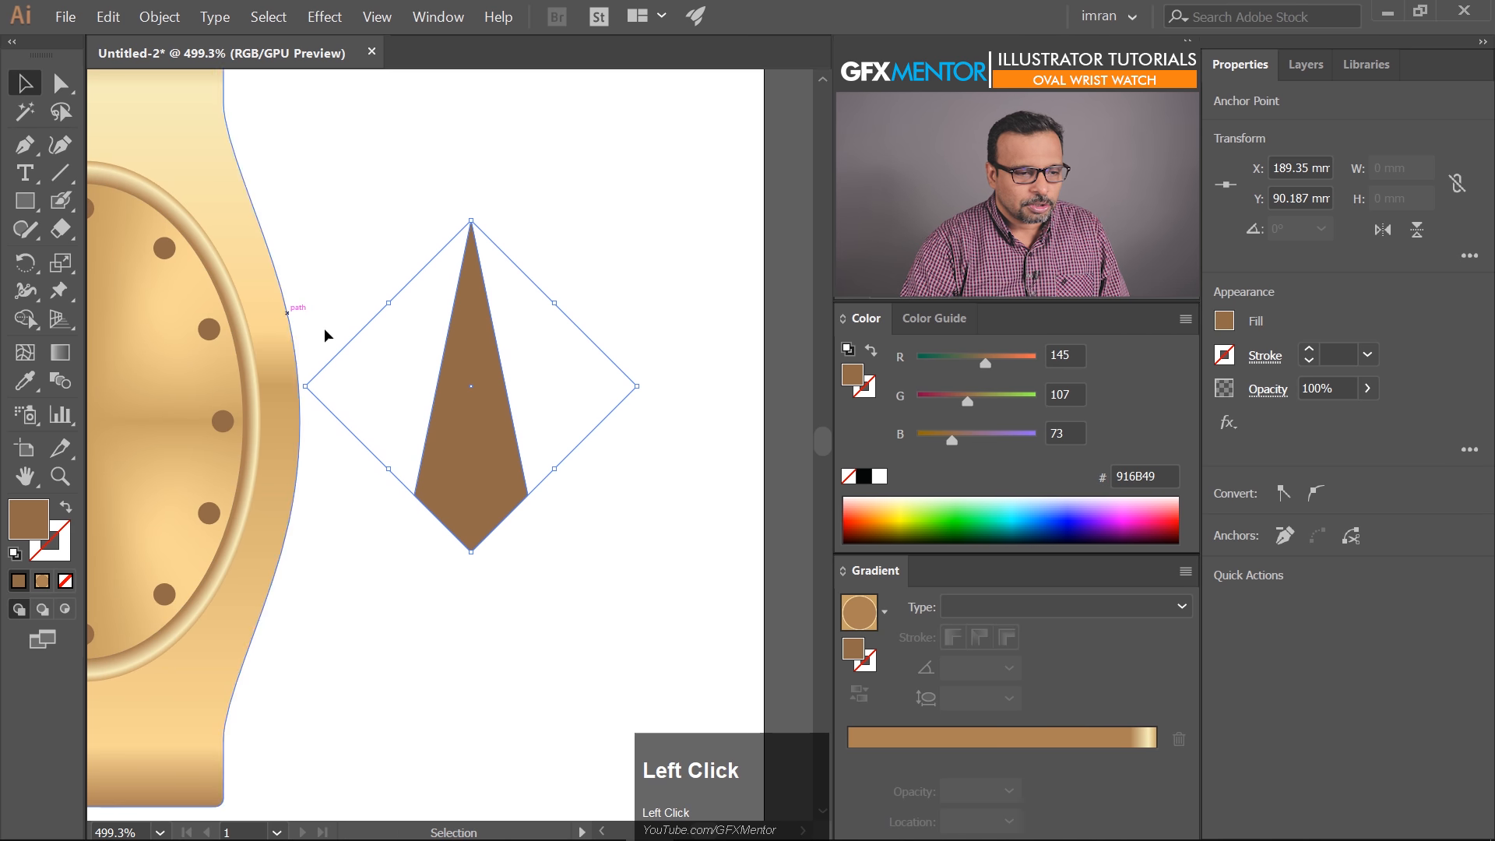
{"action": "left_click_drag", "start_coordinate": [489, 454], "coordinate": [522, 444]}
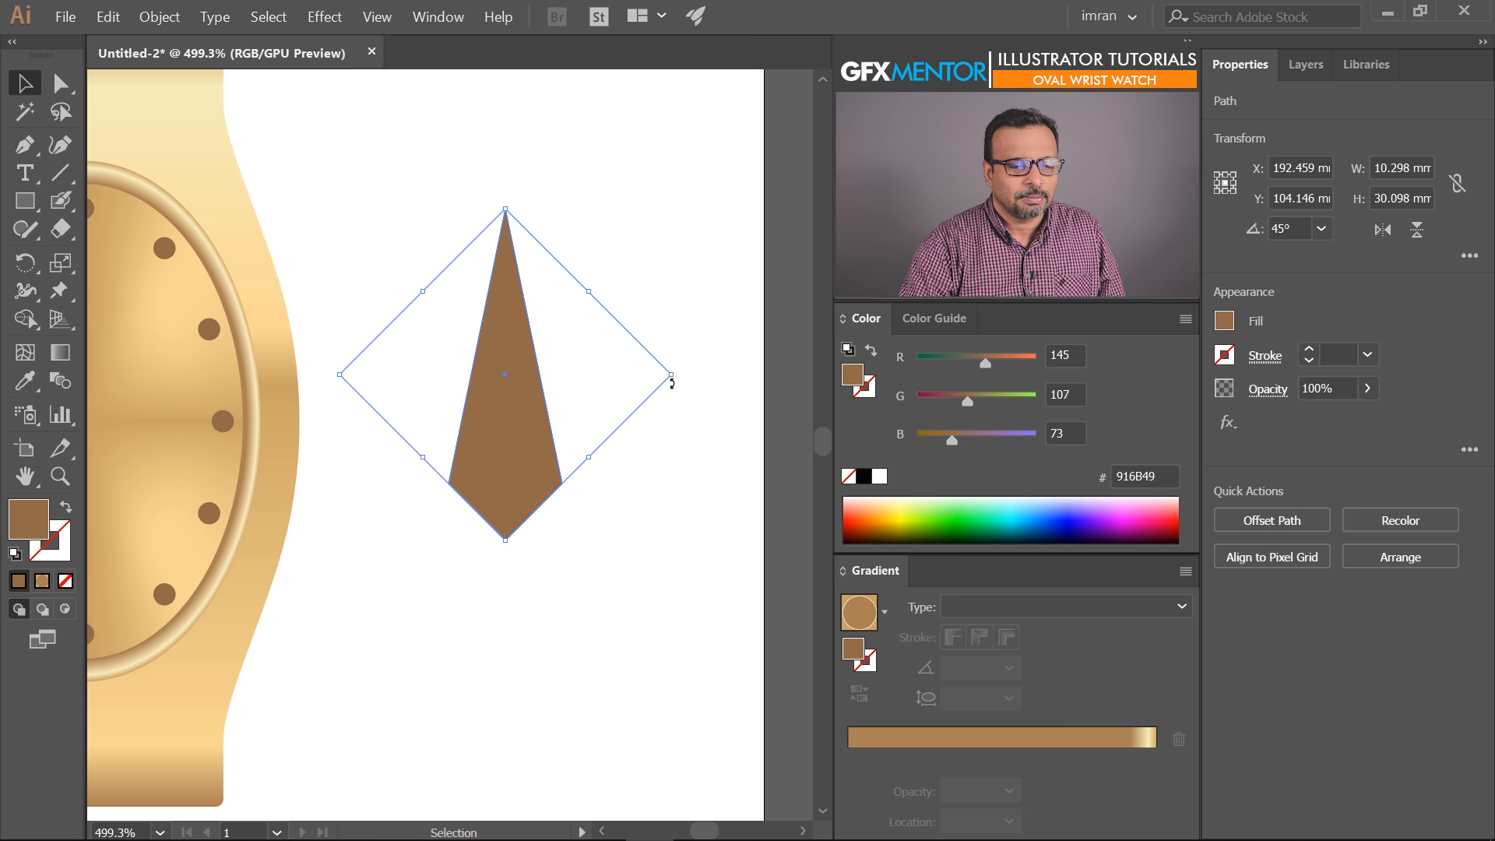
{"action": "left_click_drag", "start_coordinate": [670, 377], "coordinate": [473, 445]}
{"action": "key", "text": "ctrl+z"}
{"action": "key", "text": "ctrl+z"}
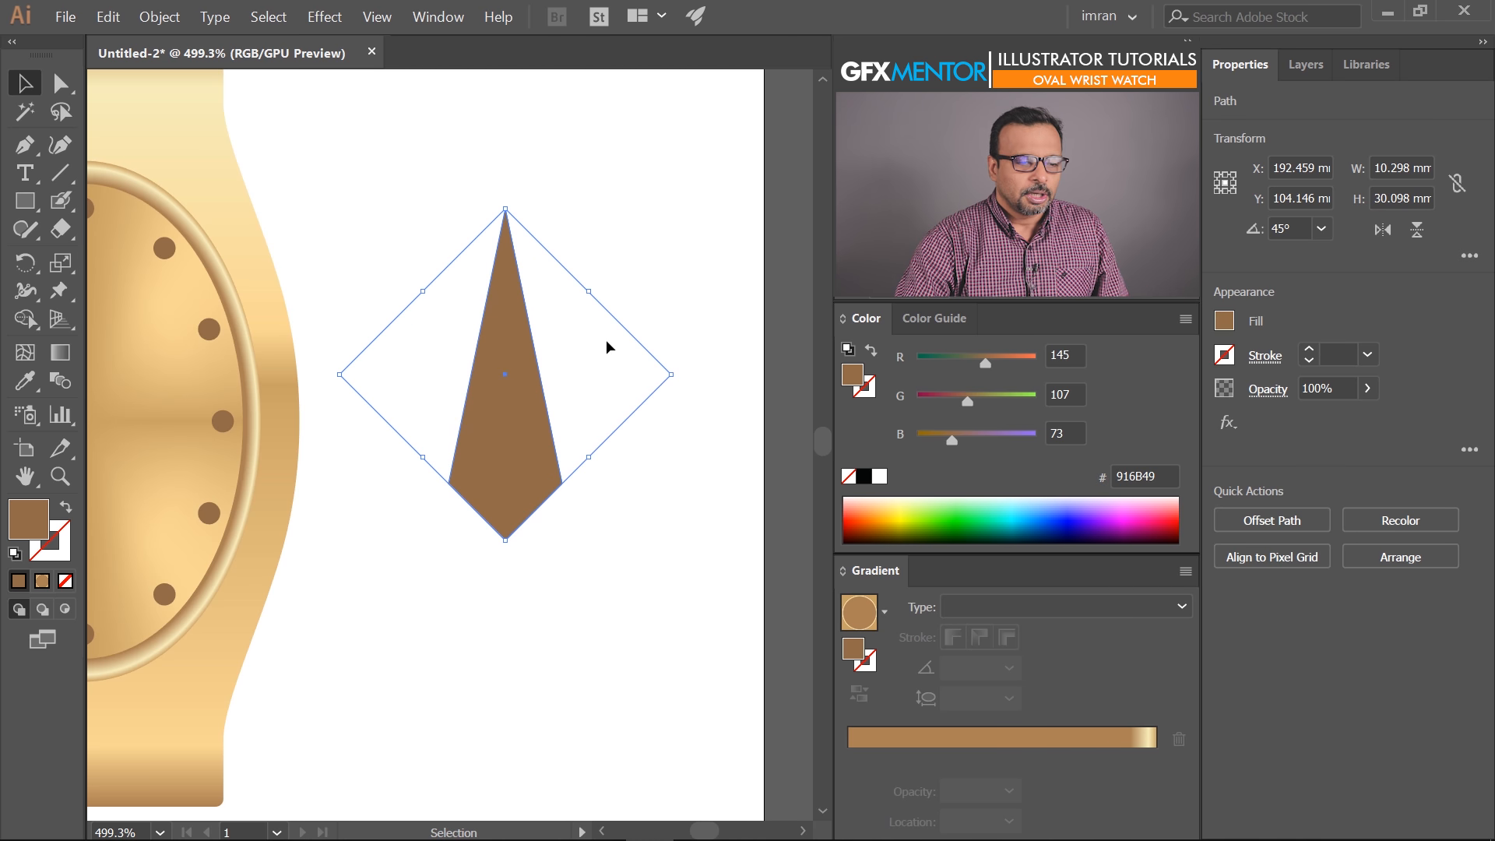
Reset the bounding box of the pointed hand and narrow the hand to about 3.6 mm wide, keeping its height
{"action": "right_click", "coordinate": [495, 341]}
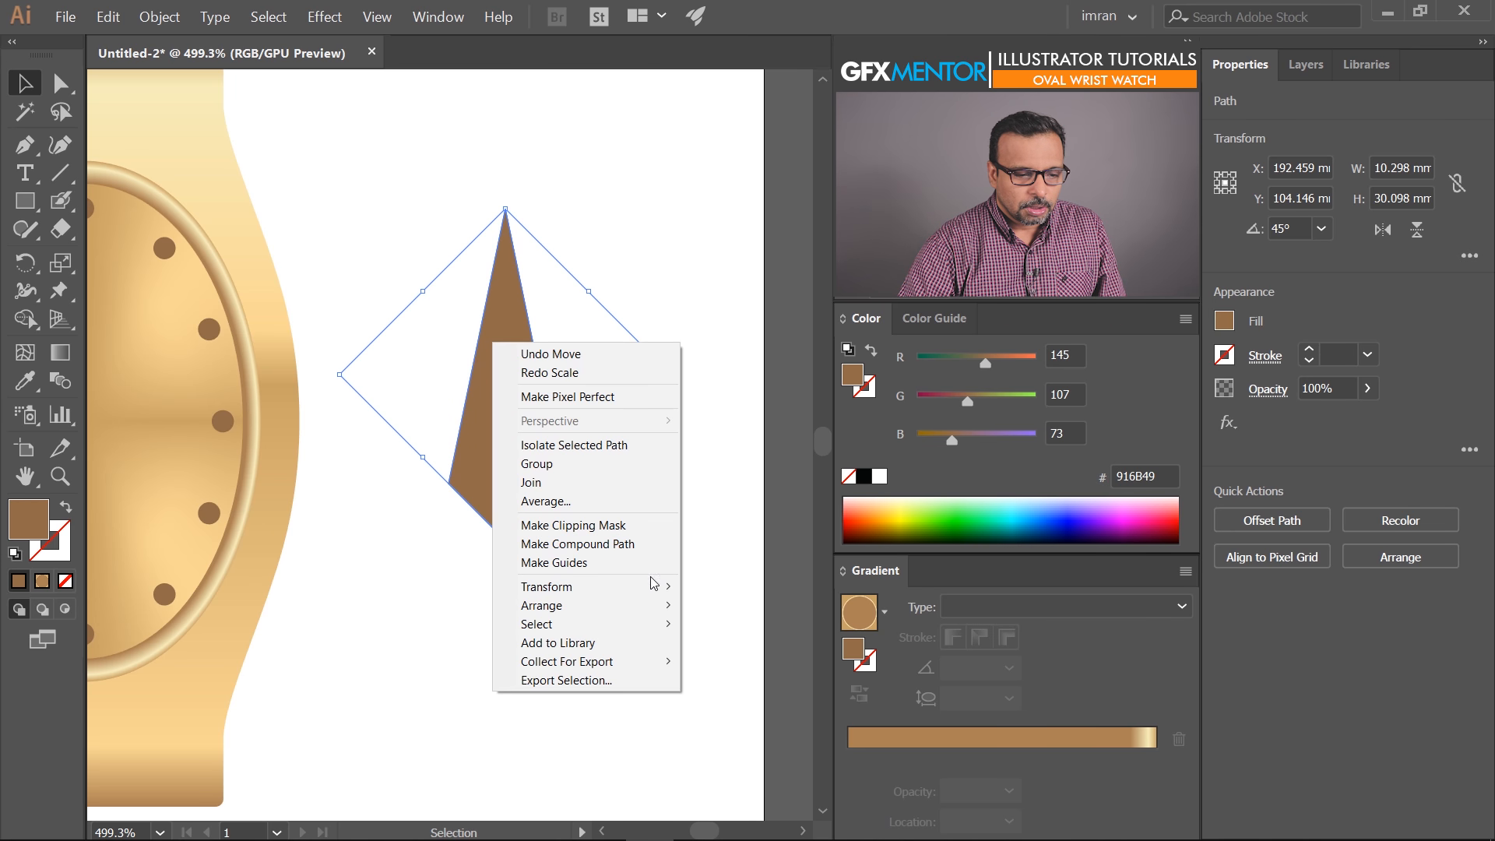
{"action": "mouse_move", "coordinate": [652, 589]}
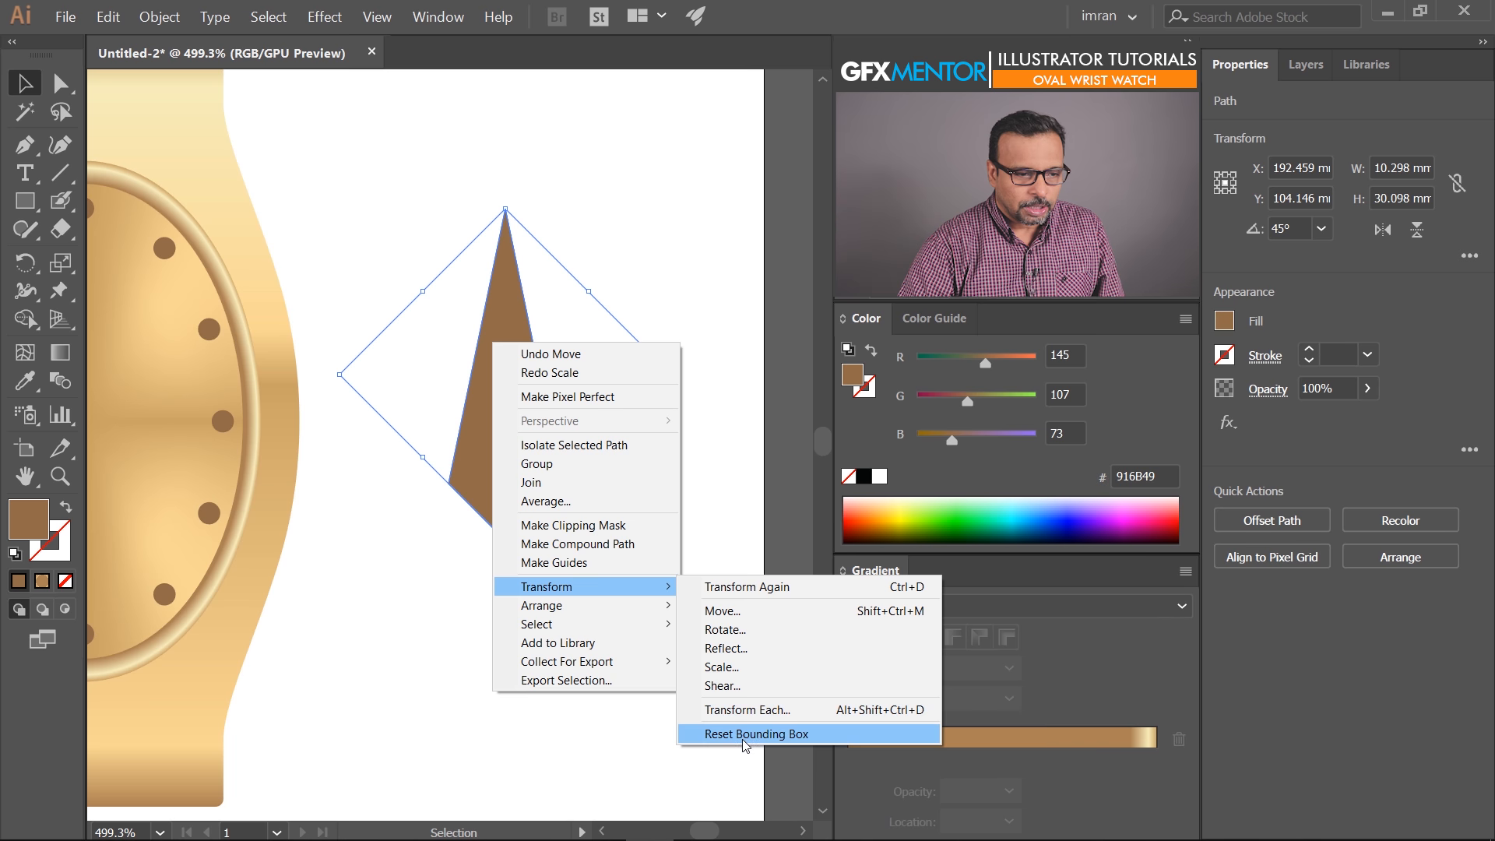
{"action": "left_click", "coordinate": [741, 736]}
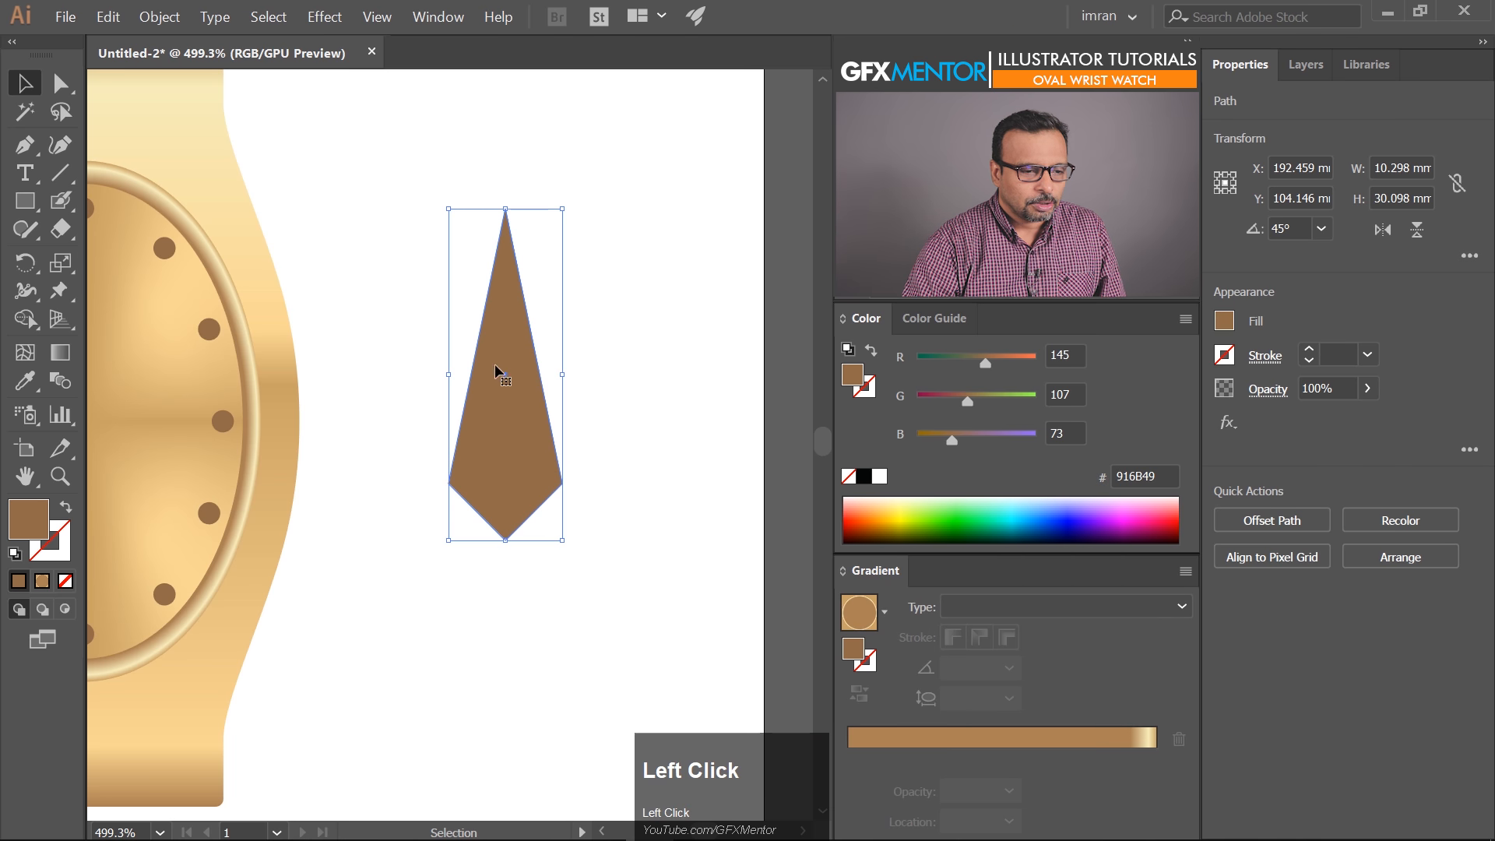
{"action": "left_click_drag", "start_coordinate": [563, 374], "coordinate": [487, 377]}
{"action": "left_click", "coordinate": [540, 414]}
{"action": "left_click", "coordinate": [484, 461]}
{"action": "left_click", "coordinate": [529, 422]}
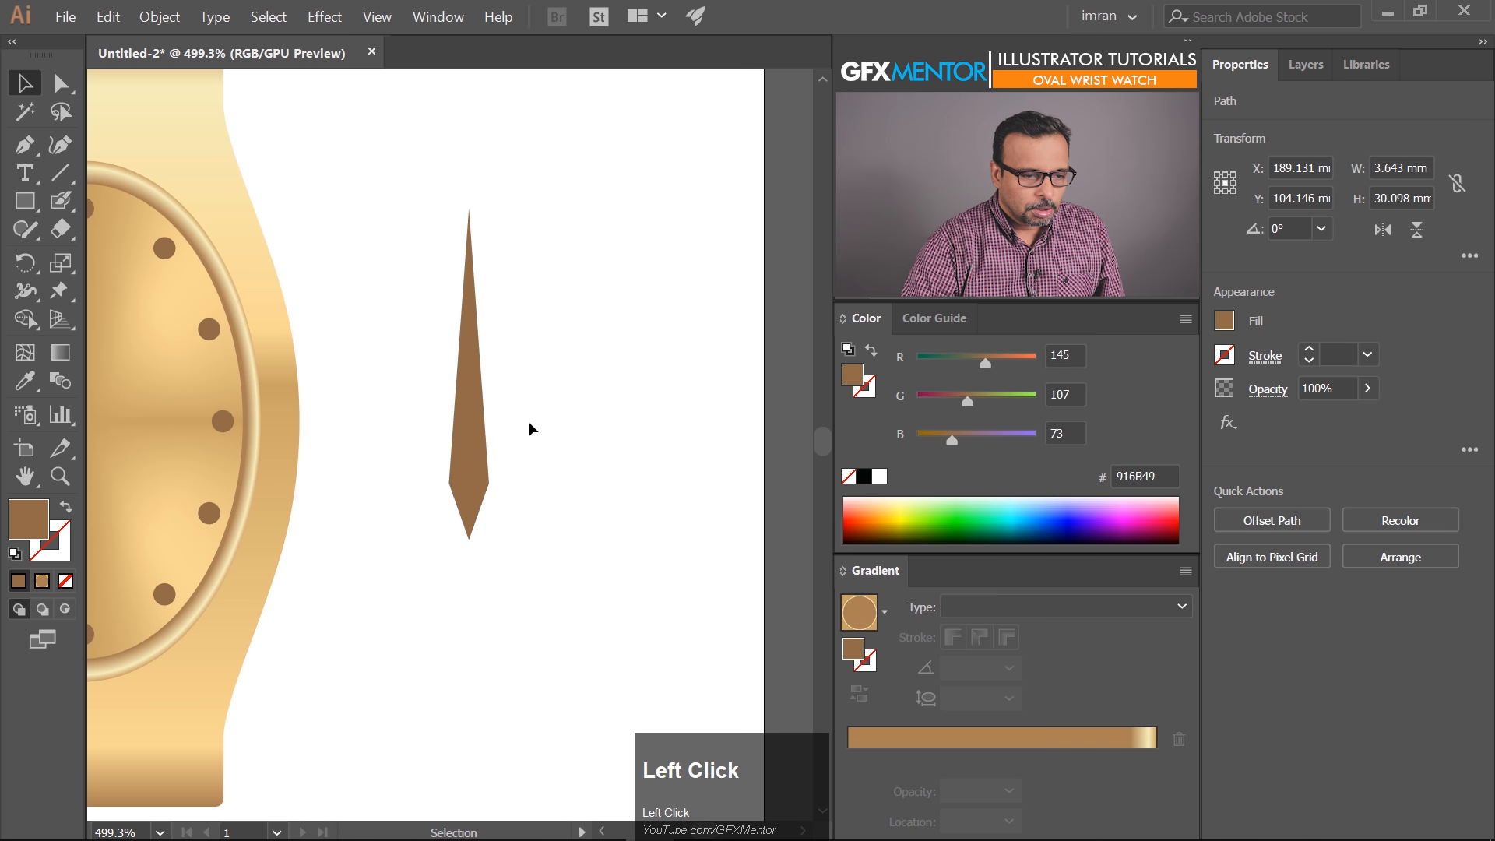
Select the two side anchors at the hand's widest part and round those corners
{"action": "key", "text": "a"}
{"action": "left_click_drag", "start_coordinate": [528, 501], "coordinate": [450, 493]}
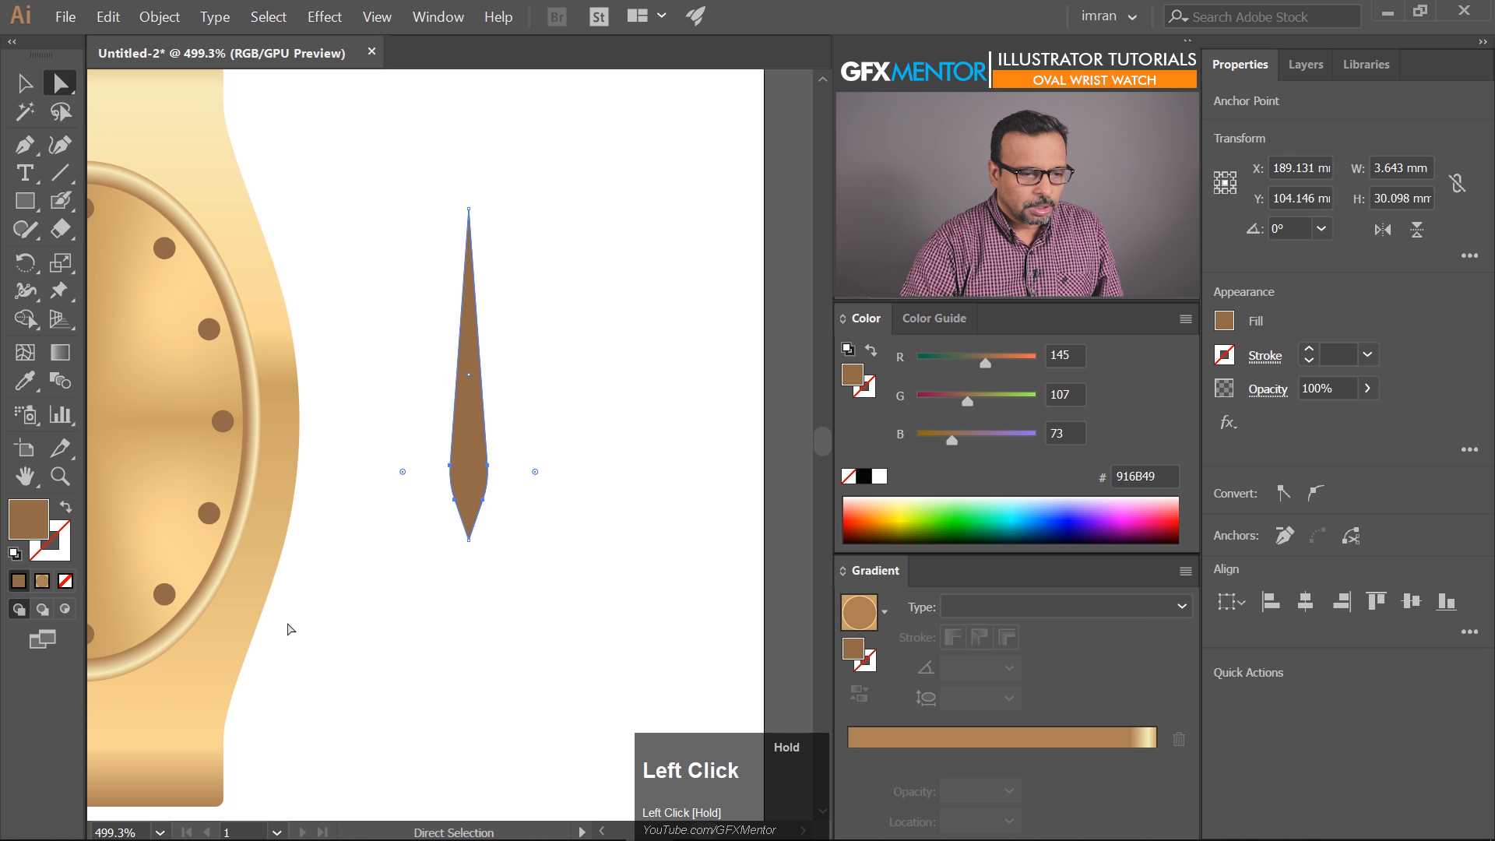
Undo the previous corner rounding and round the hand's corners with the Round Any Corner script at a 5 pt/px radius, preview on
{"action": "key", "text": "ctrl+z"}
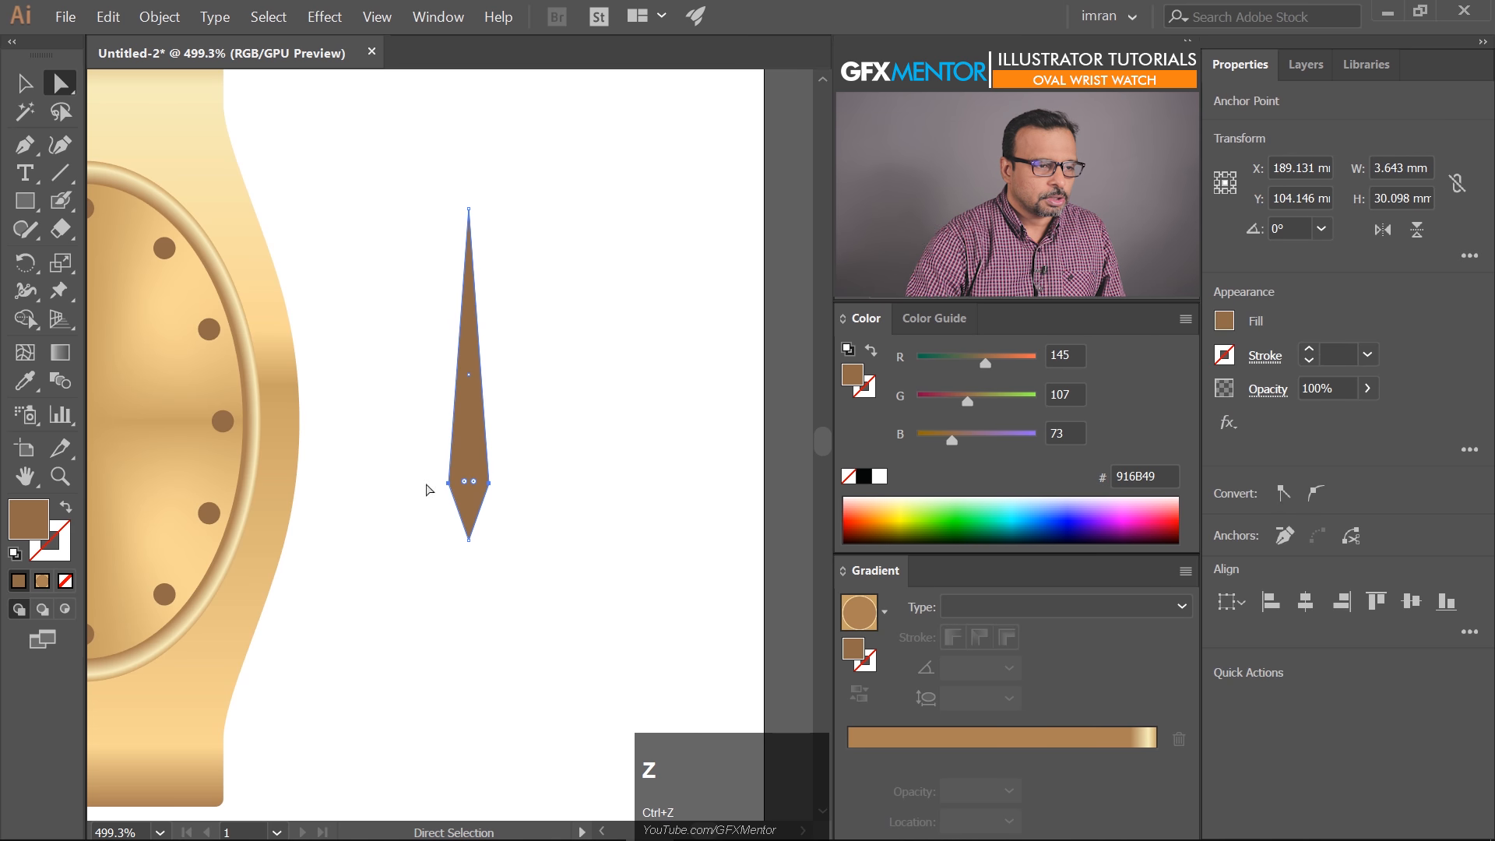
{"action": "left_click", "coordinate": [65, 17]}
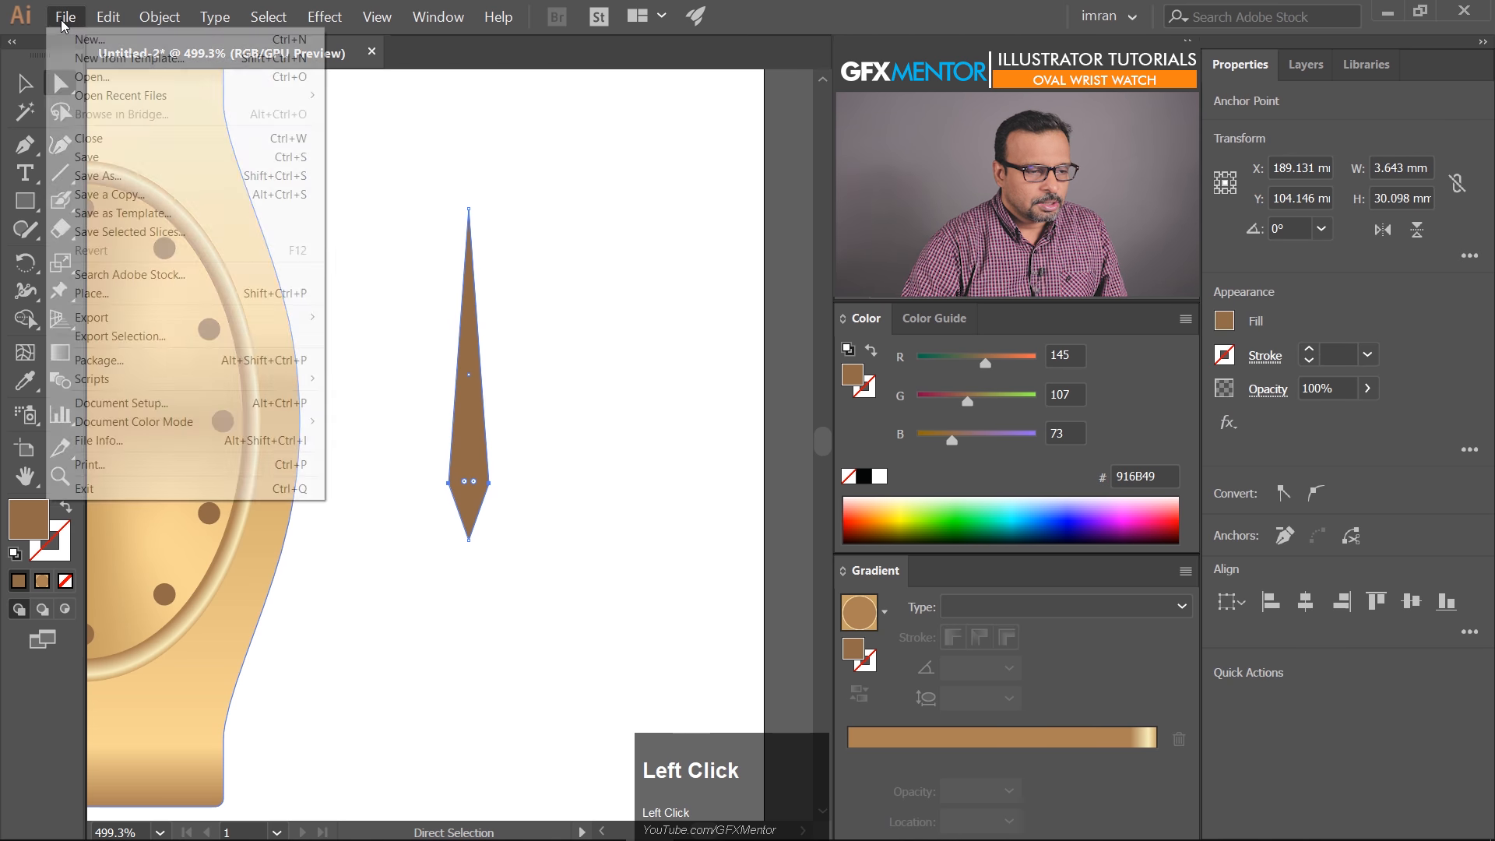
{"action": "mouse_move", "coordinate": [219, 379]}
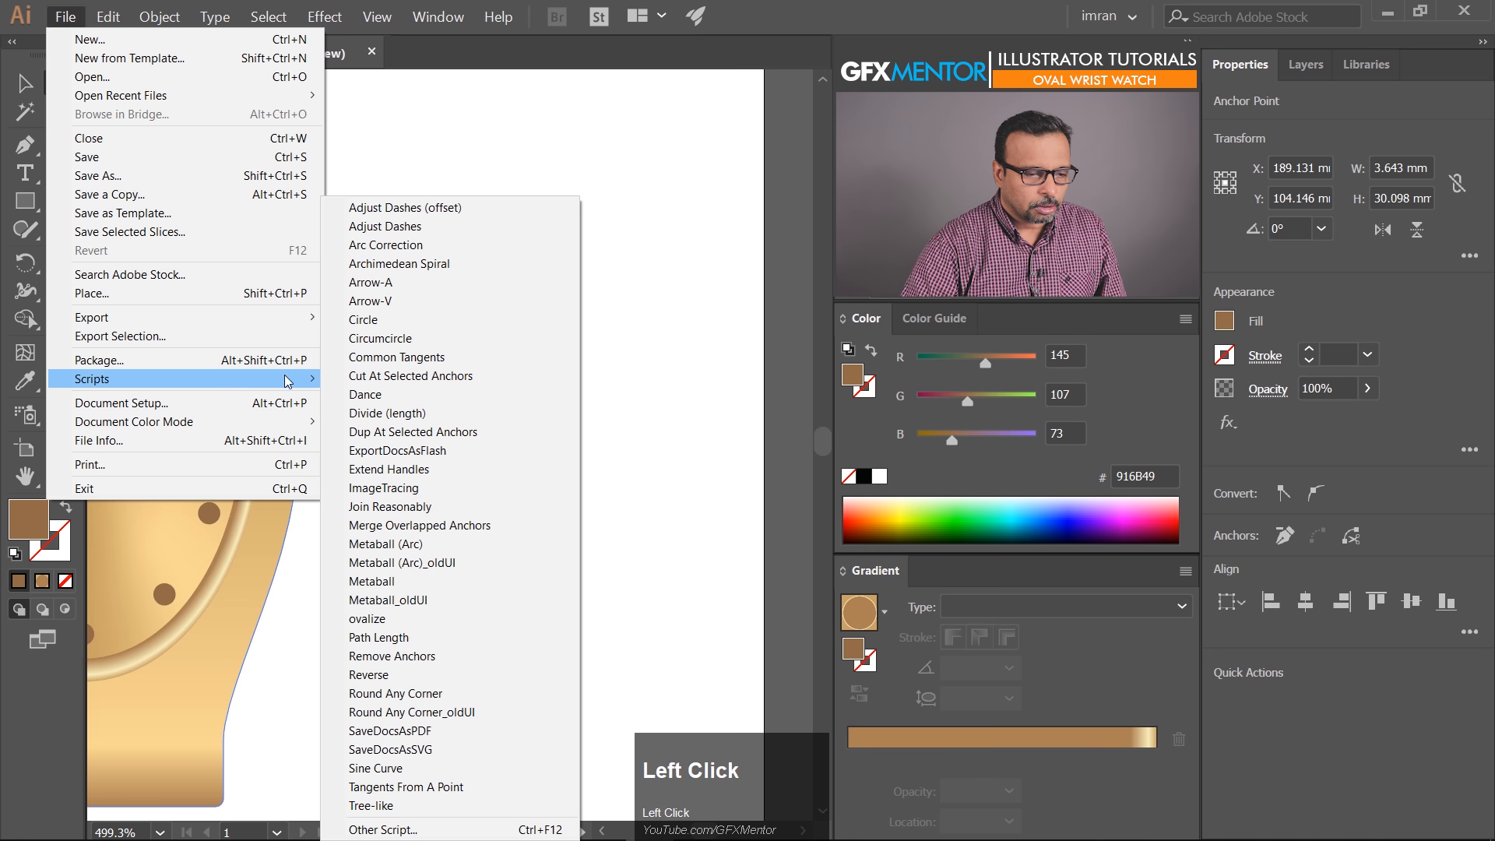
{"action": "left_click", "coordinate": [455, 694]}
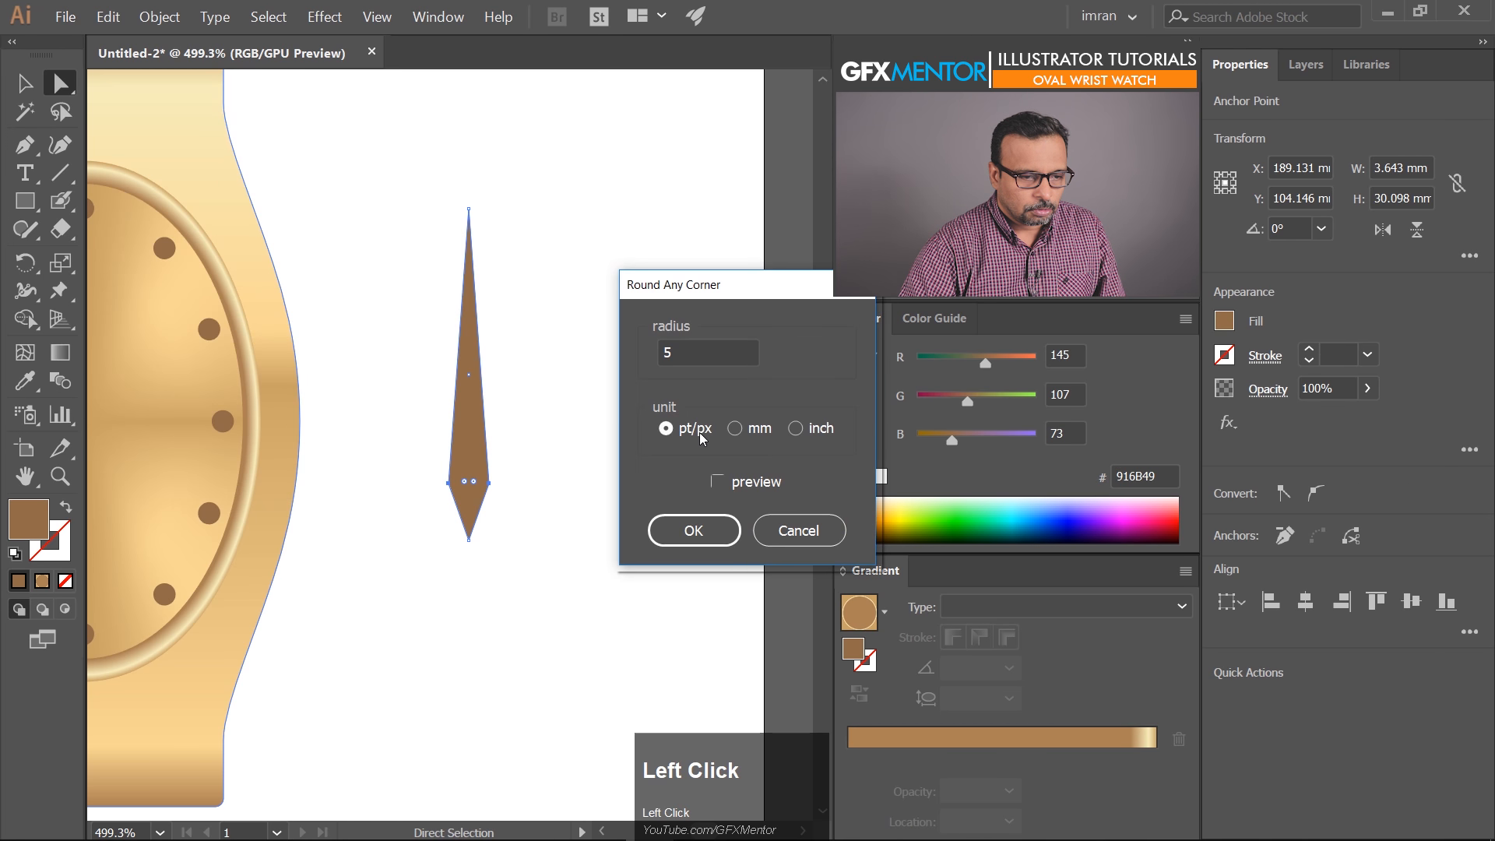
{"action": "left_click", "coordinate": [718, 482]}
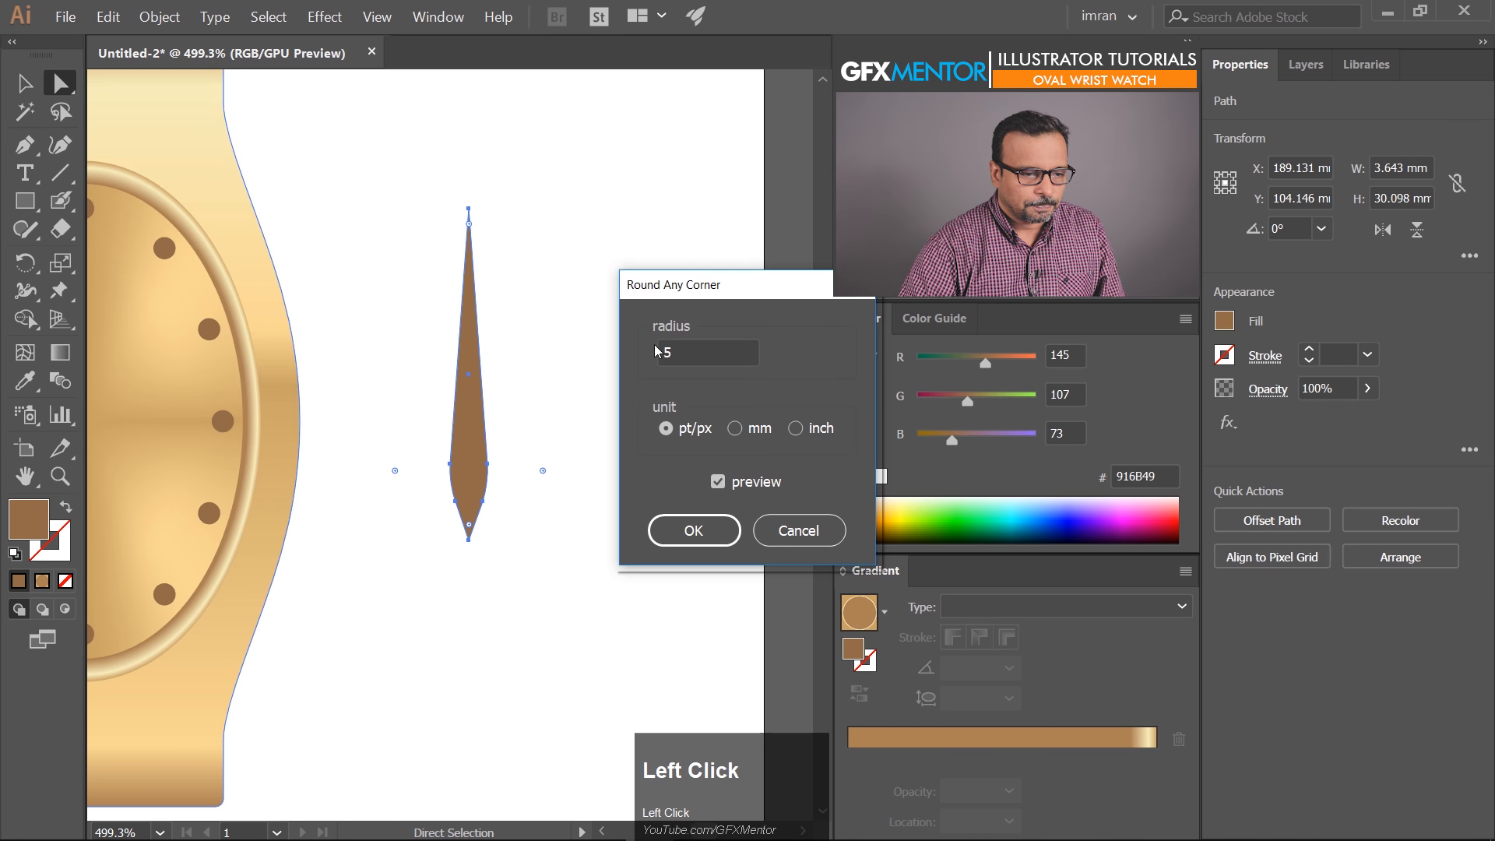
{"action": "left_click", "coordinate": [694, 530]}
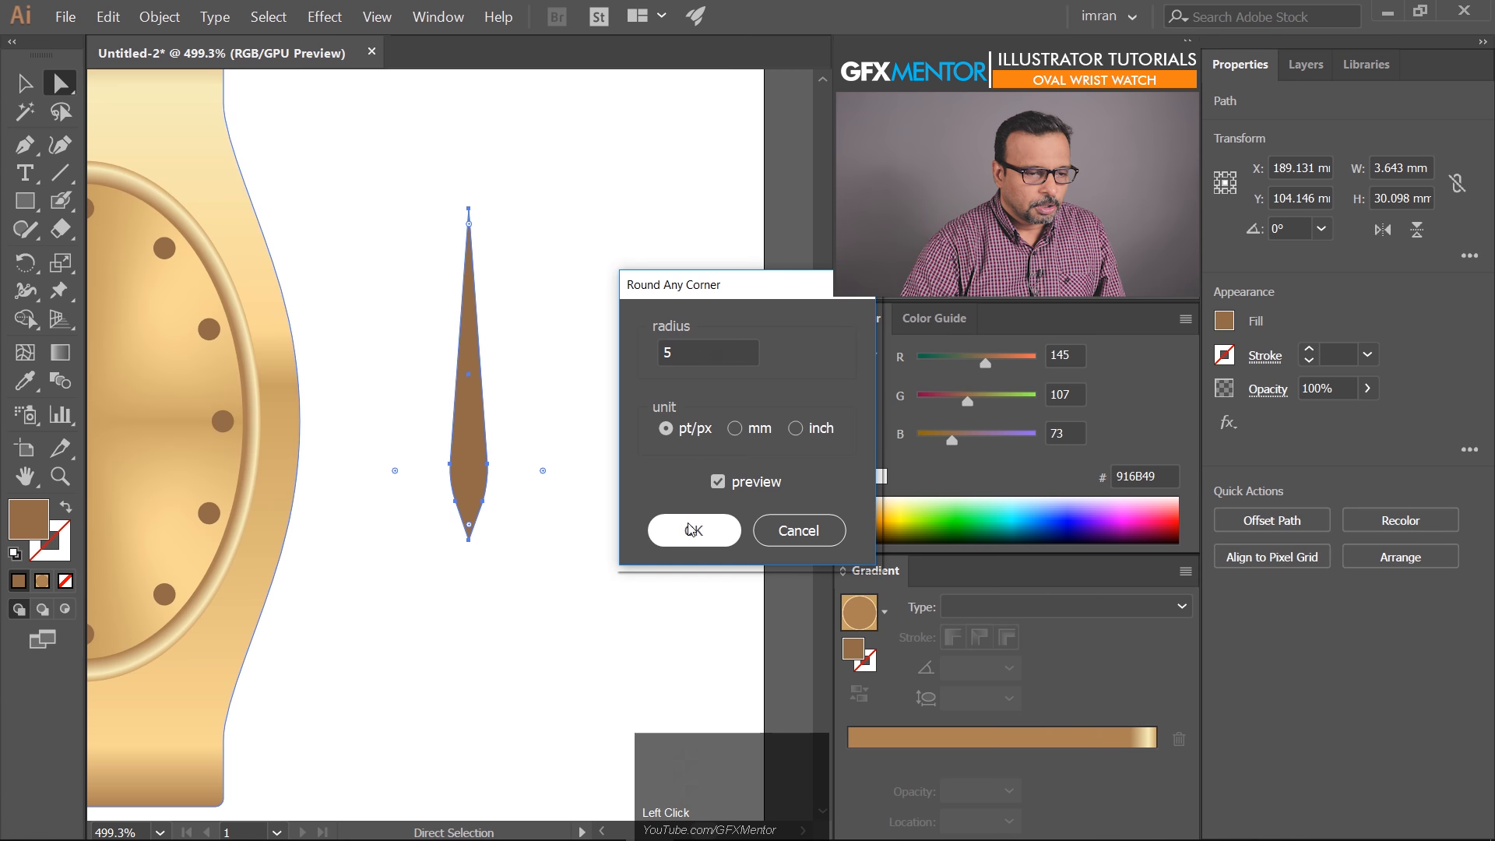
Move the watch hand slightly up and to the right, and draw a vertical line about 42 mm long down through its middle
{"action": "left_click", "coordinate": [544, 383]}
{"action": "left_click_drag", "start_coordinate": [485, 466], "coordinate": [560, 454]}
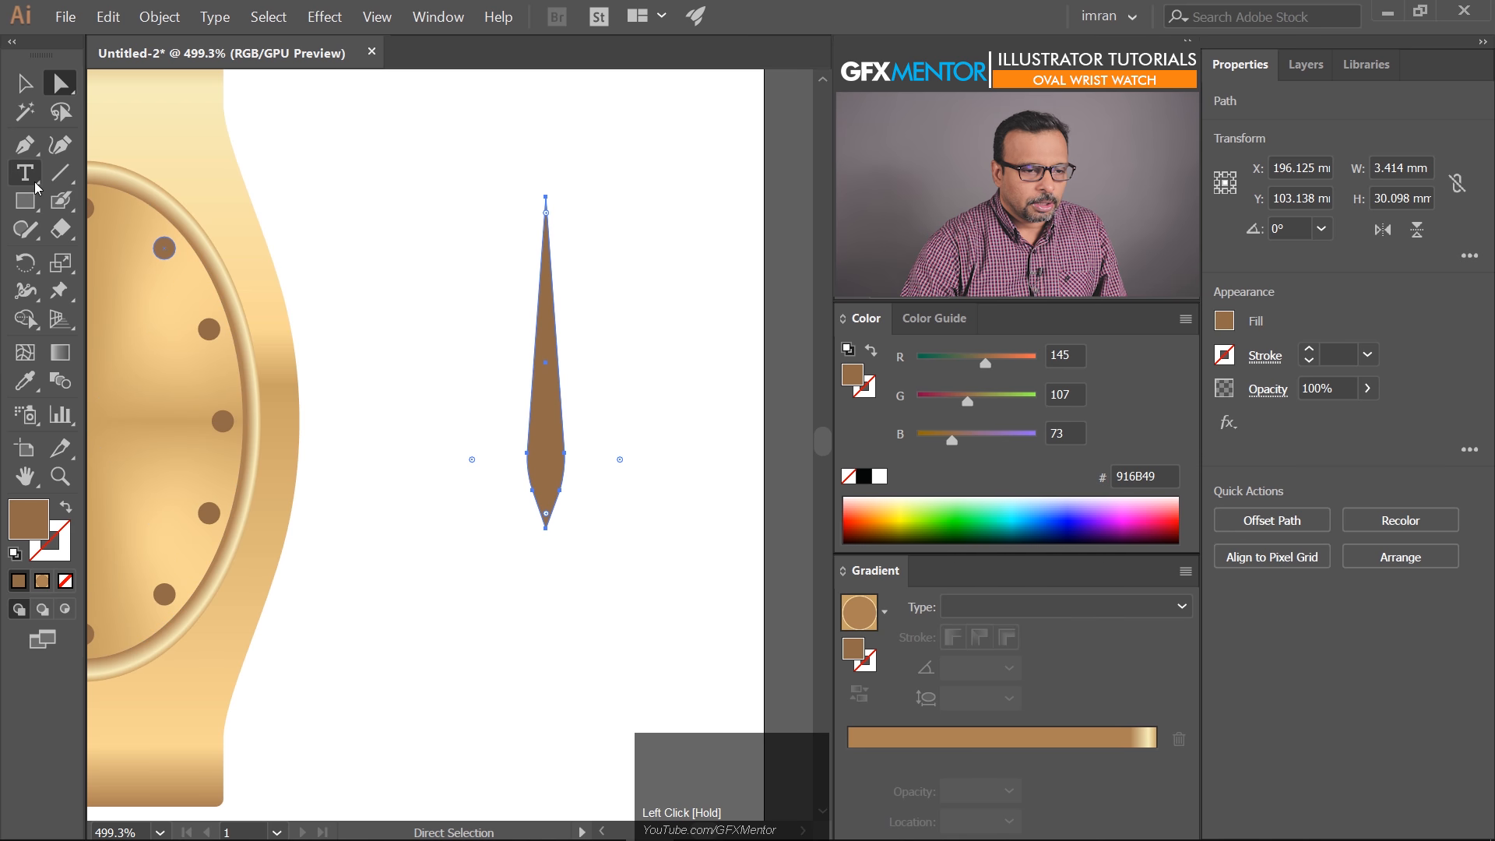
{"action": "left_click", "coordinate": [60, 173]}
{"action": "left_click_drag", "start_coordinate": [542, 155], "coordinate": [542, 615]}
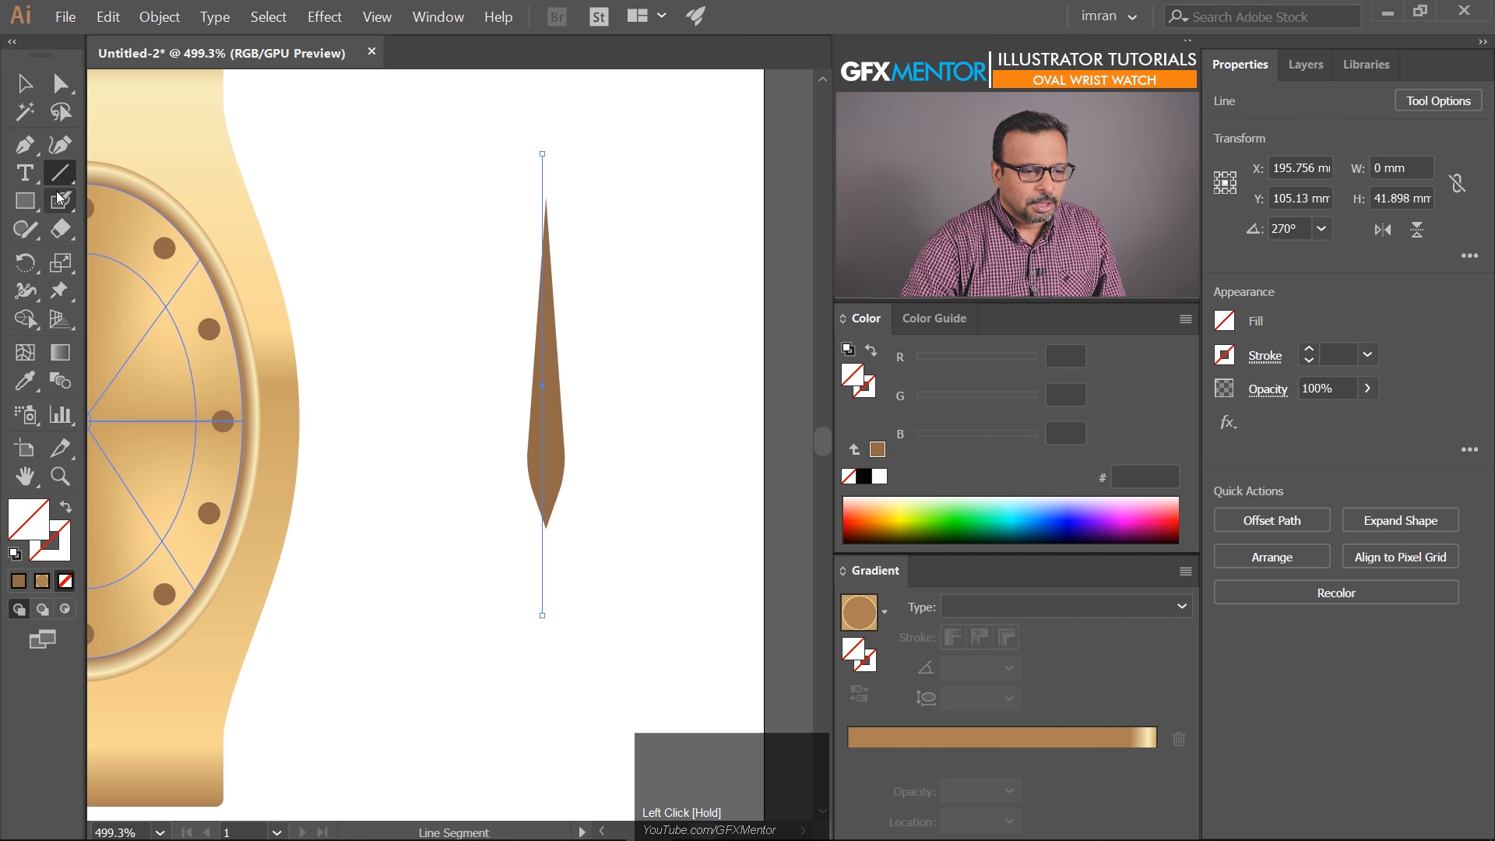
Select the hand and the line and align them on both their horizontal and vertical centres
{"action": "left_click", "coordinate": [24, 83]}
{"action": "left_click_drag", "start_coordinate": [494, 326], "coordinate": [596, 470]}
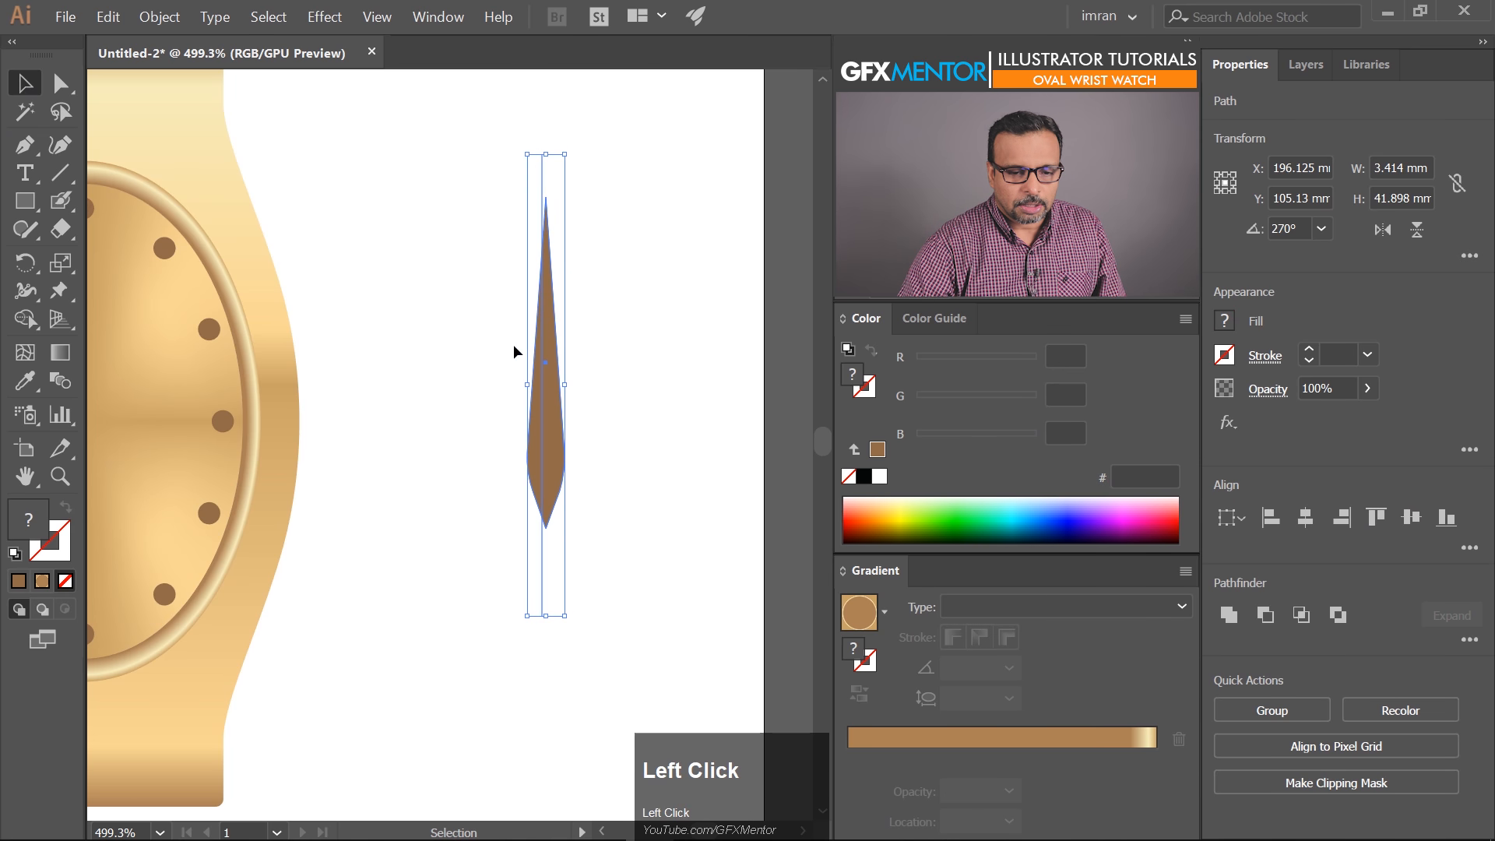
{"action": "left_click", "coordinate": [1315, 523]}
{"action": "left_click", "coordinate": [1411, 520]}
{"action": "left_click", "coordinate": [615, 365]}
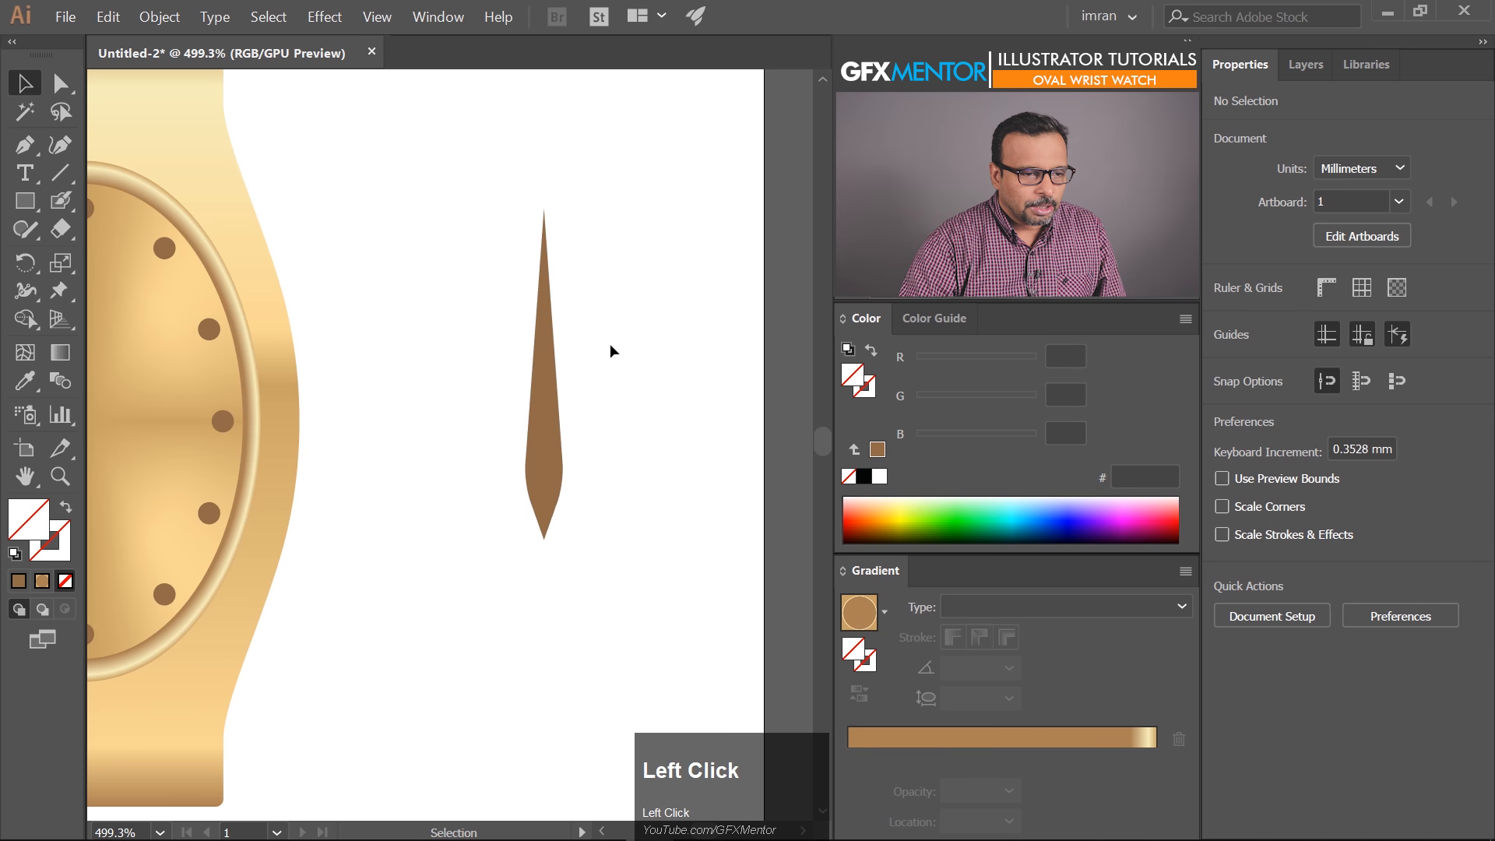
{"action": "left_click", "coordinate": [545, 219]}
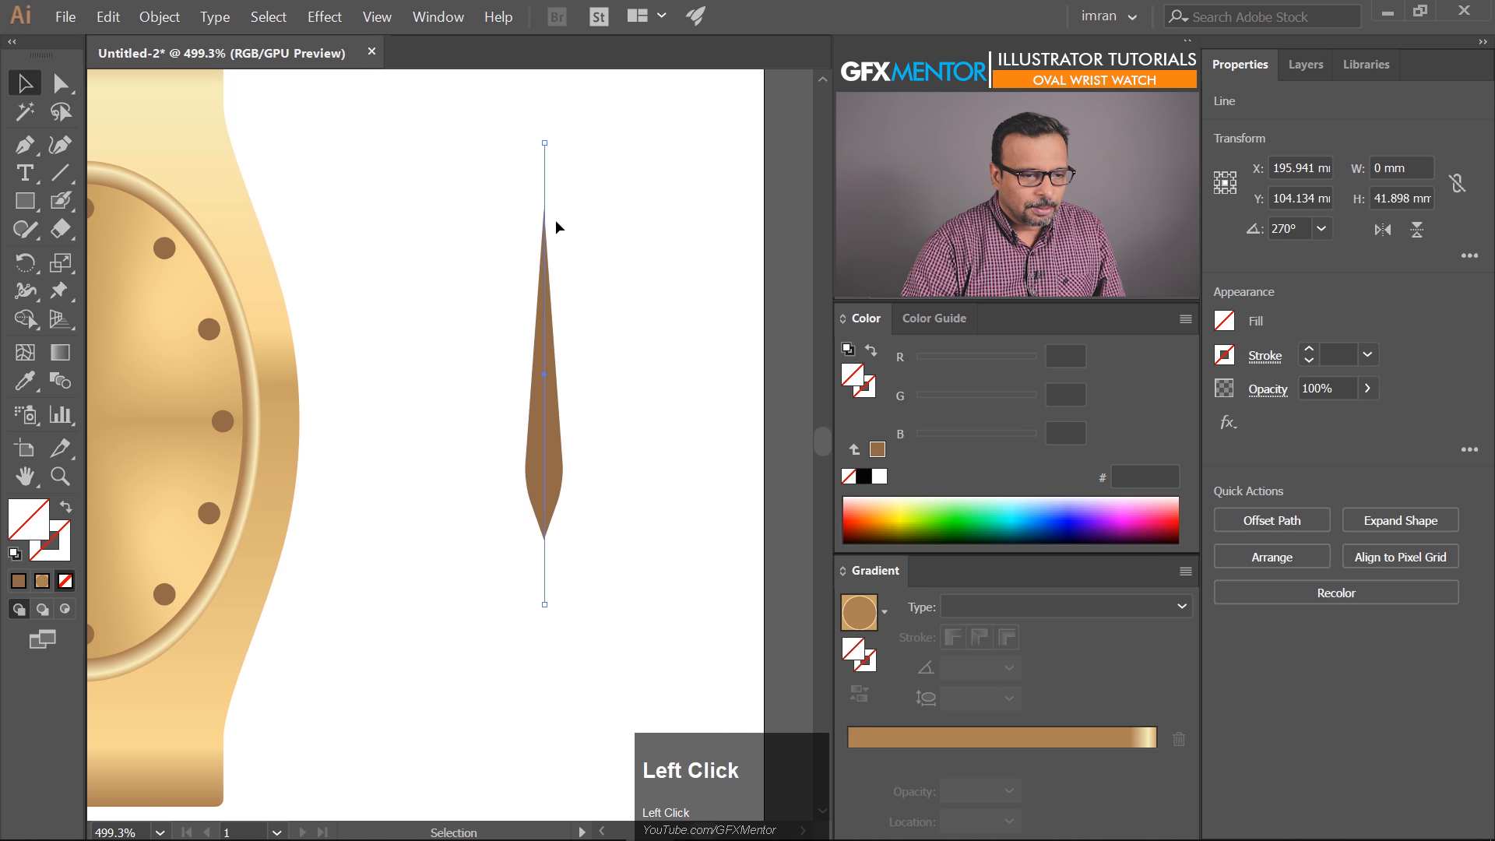
Split the hand into left and right halves along the centre line with the Pathfinder Divide operation
{"action": "left_click_drag", "start_coordinate": [632, 240], "coordinate": [455, 564]}
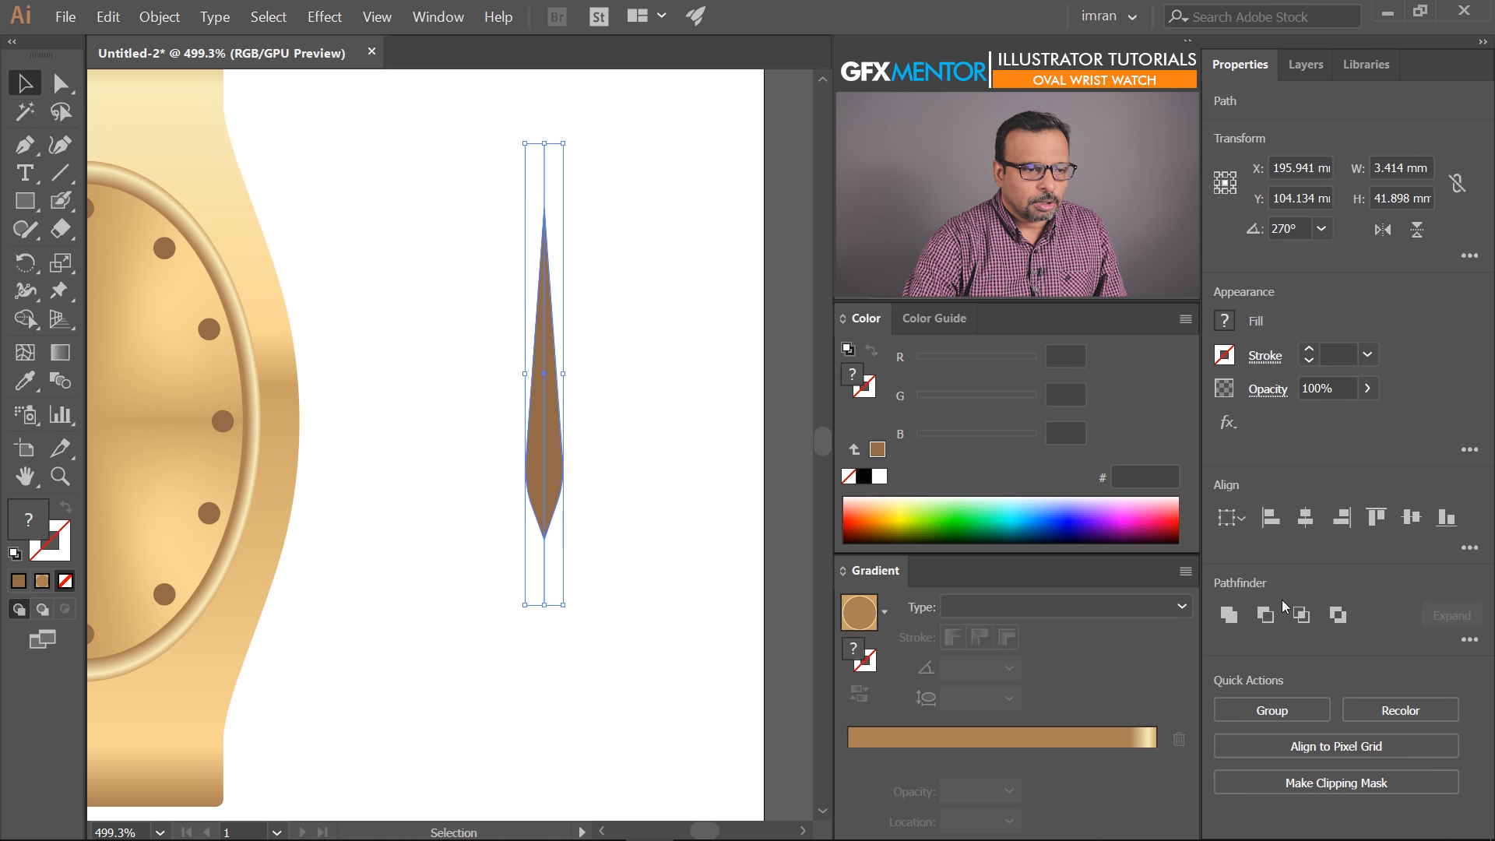
{"action": "left_click", "coordinate": [438, 17]}
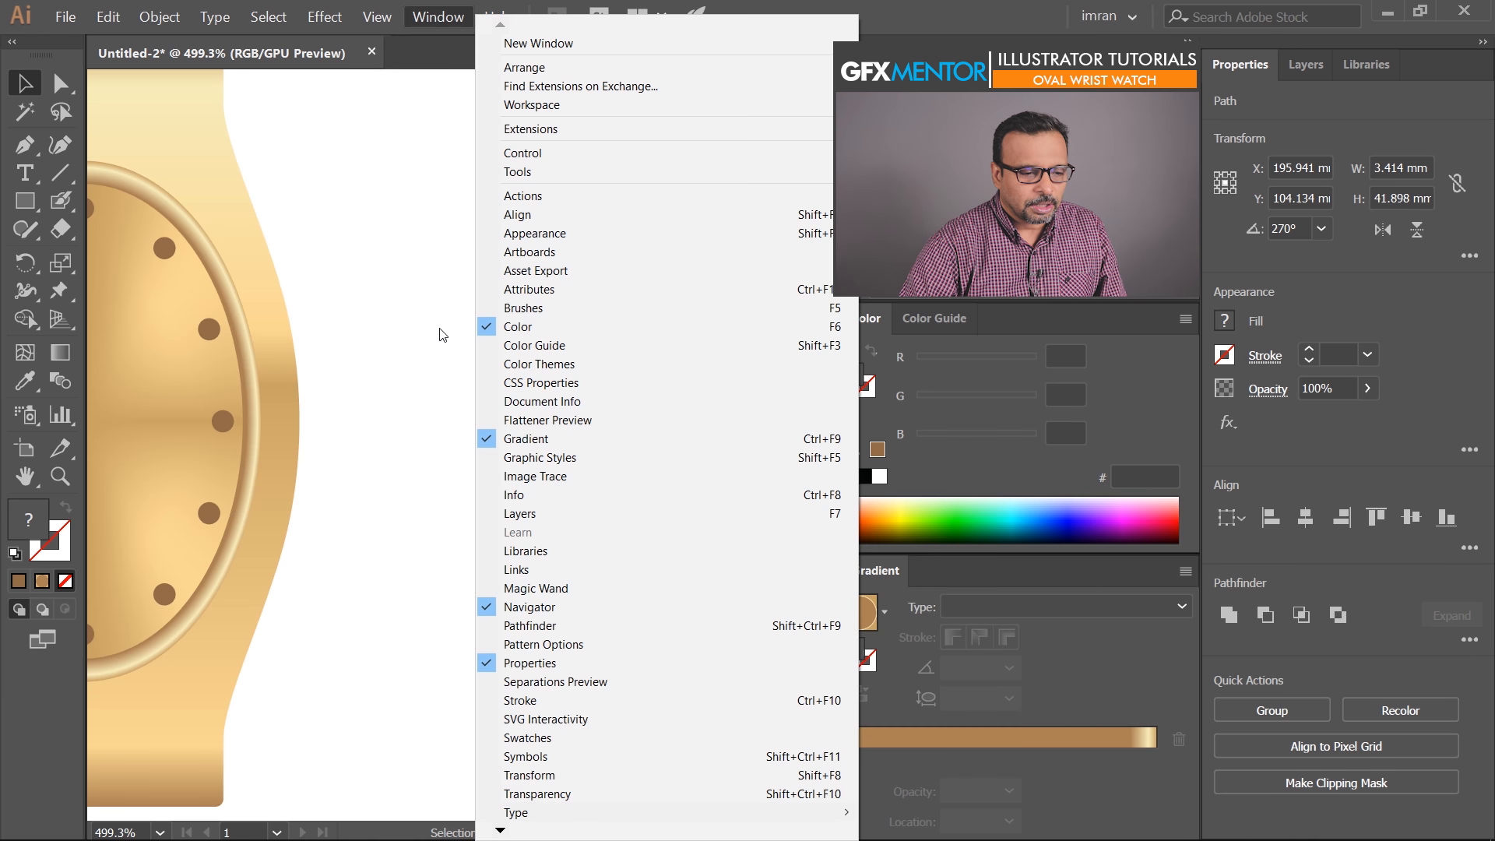
{"action": "left_click", "coordinate": [529, 625]}
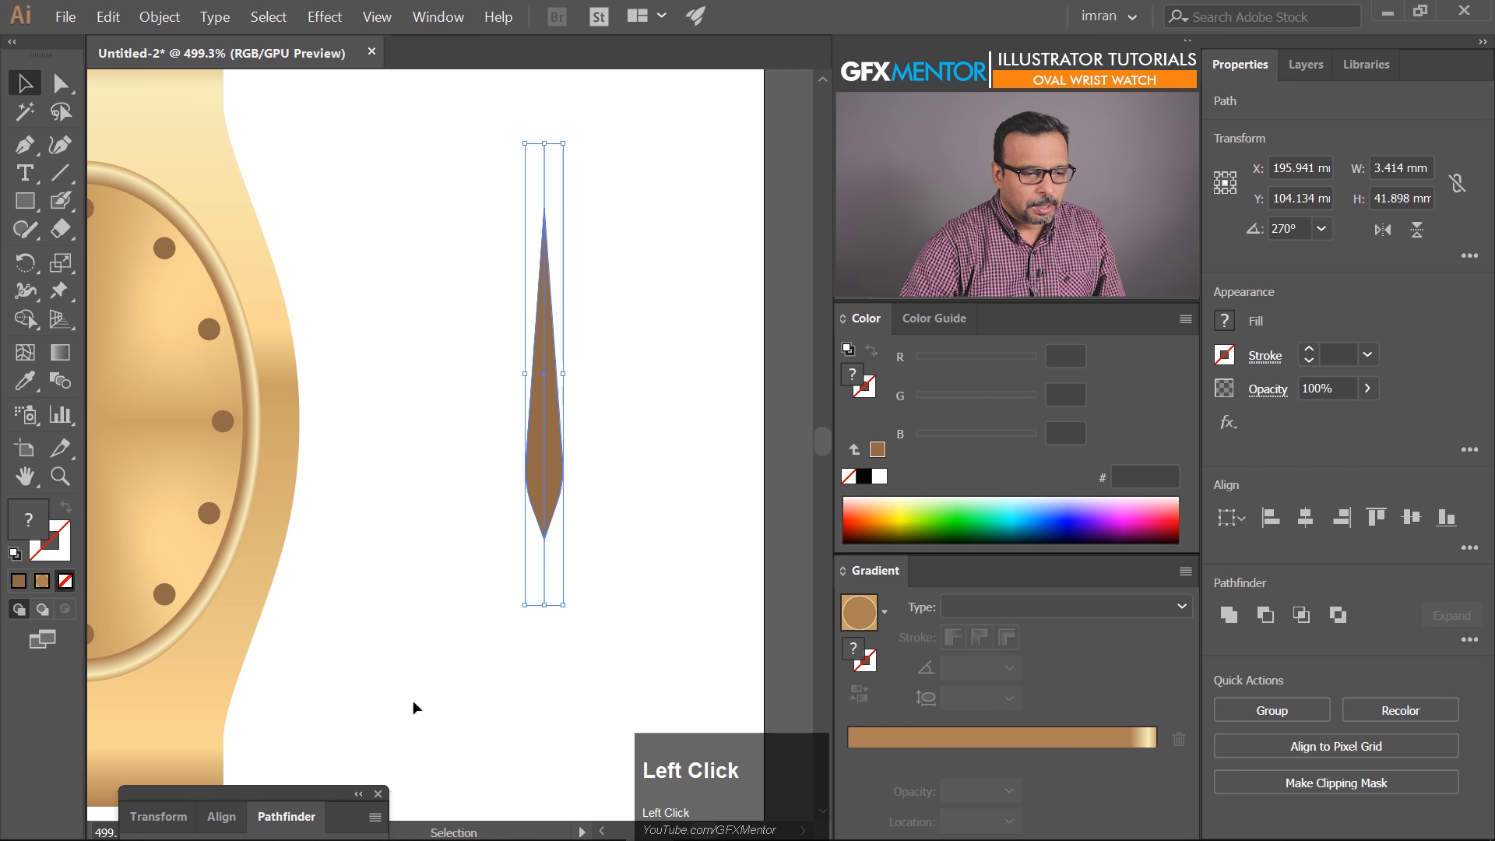
{"action": "left_click_drag", "start_coordinate": [301, 793], "coordinate": [357, 386]}
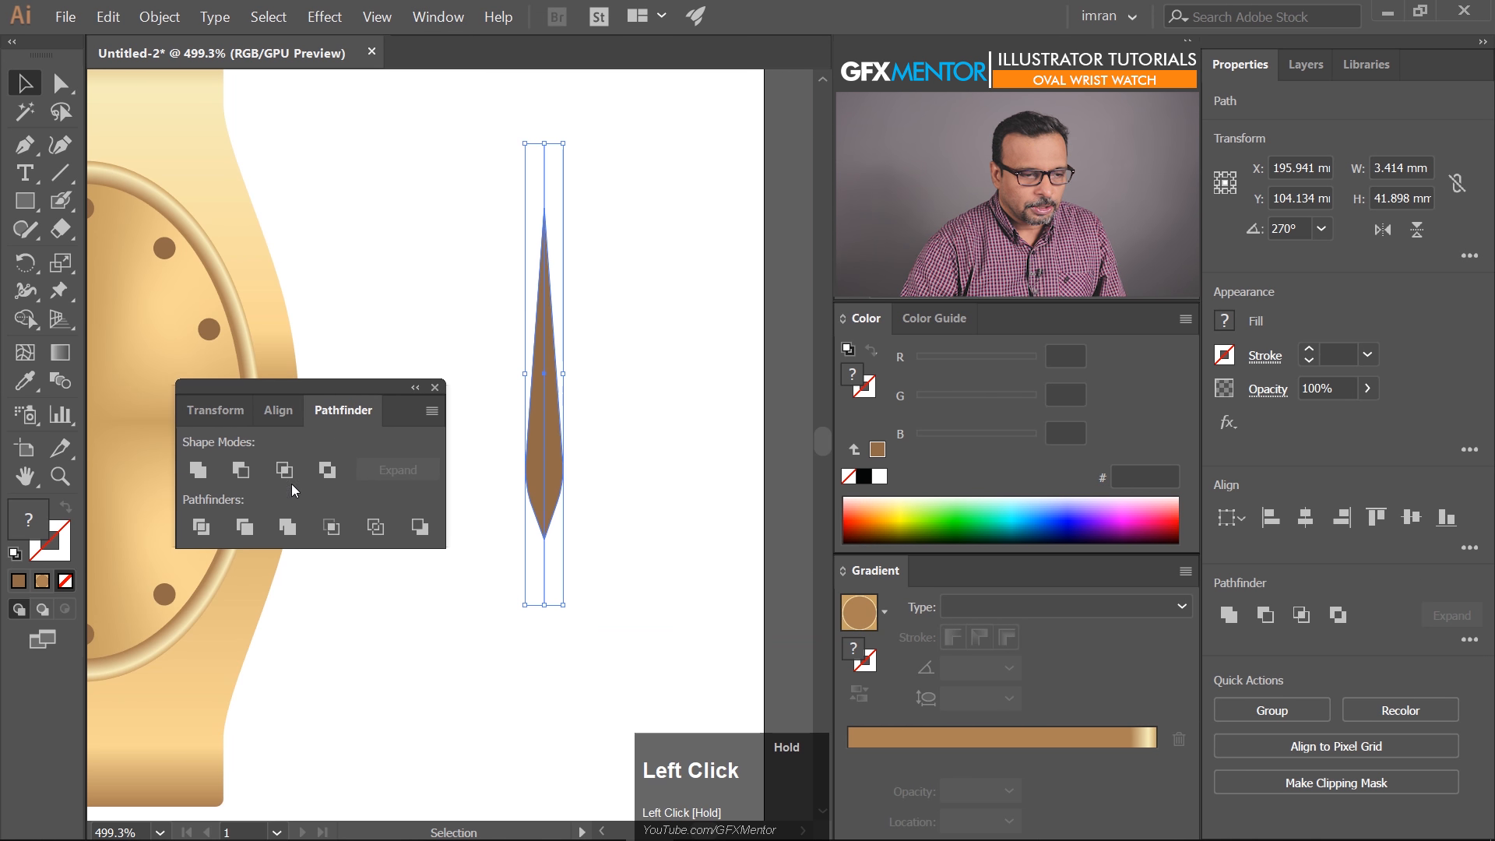
{"action": "left_click", "coordinate": [202, 529]}
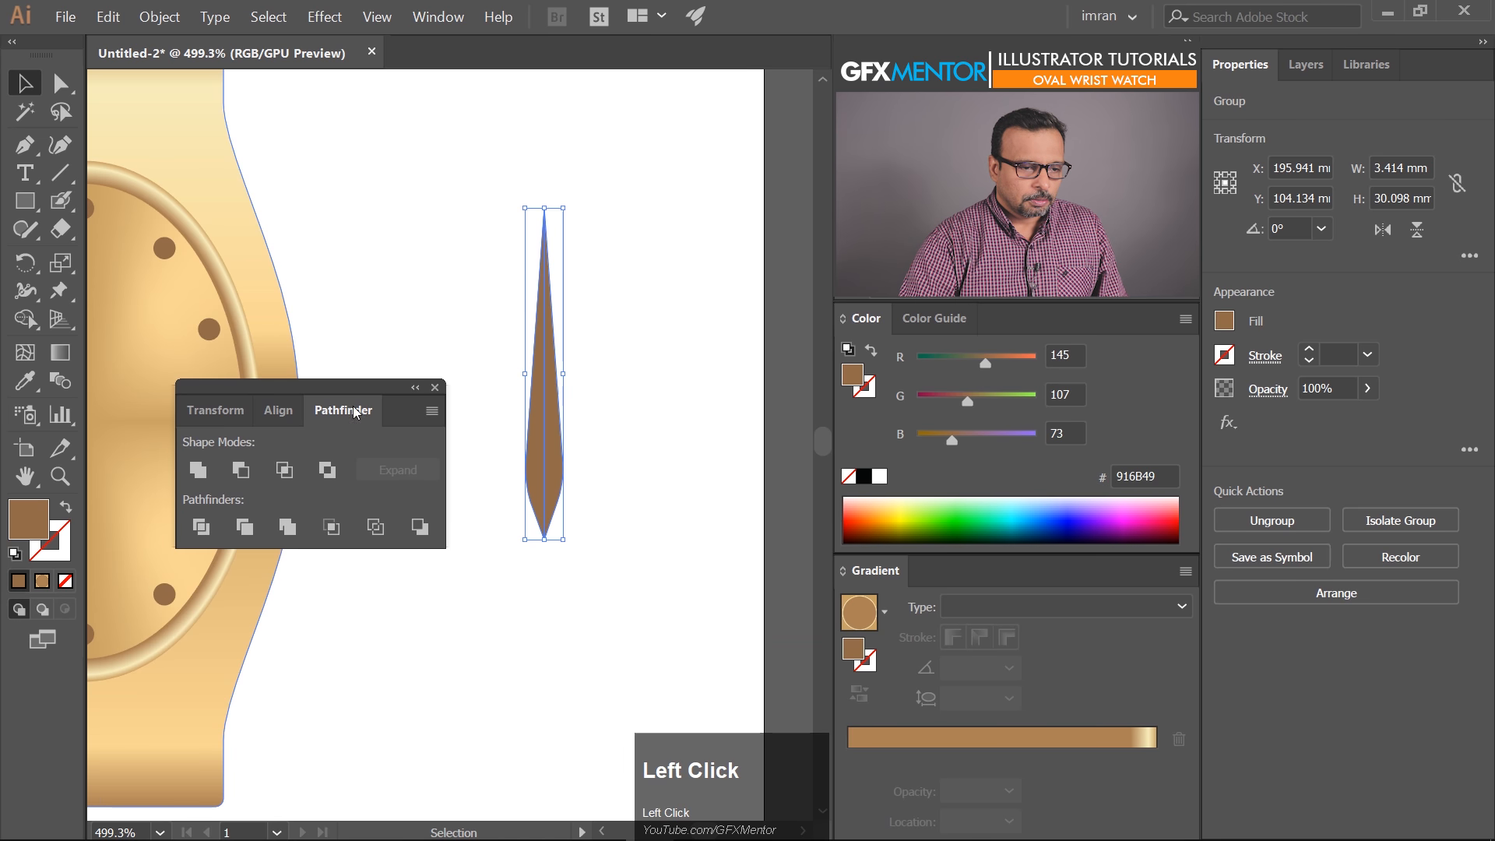
{"action": "left_click", "coordinate": [435, 387]}
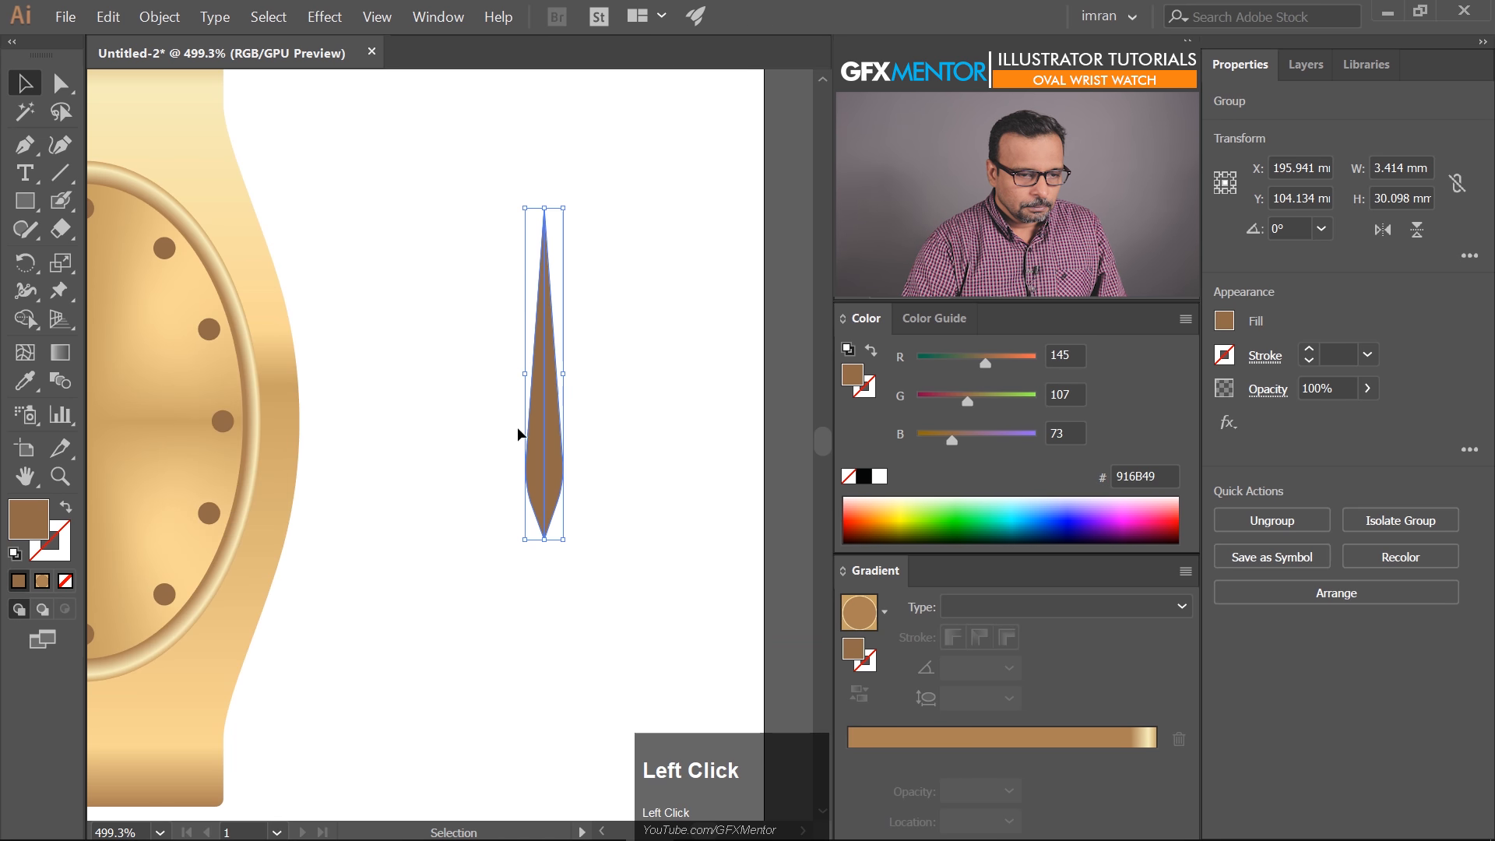
Try ungrouping the divided hand and moving one half separately, and undo these changes
{"action": "left_click", "coordinate": [614, 391]}
{"action": "mouse_move", "coordinate": [541, 452]}
{"action": "left_mouse_down"}
{"action": "mouse_move", "coordinate": [507, 450]}
{"action": "mouse_move", "coordinate": [495, 472]}
{"action": "mouse_move", "coordinate": [564, 436]}
{"action": "left_mouse_up"}
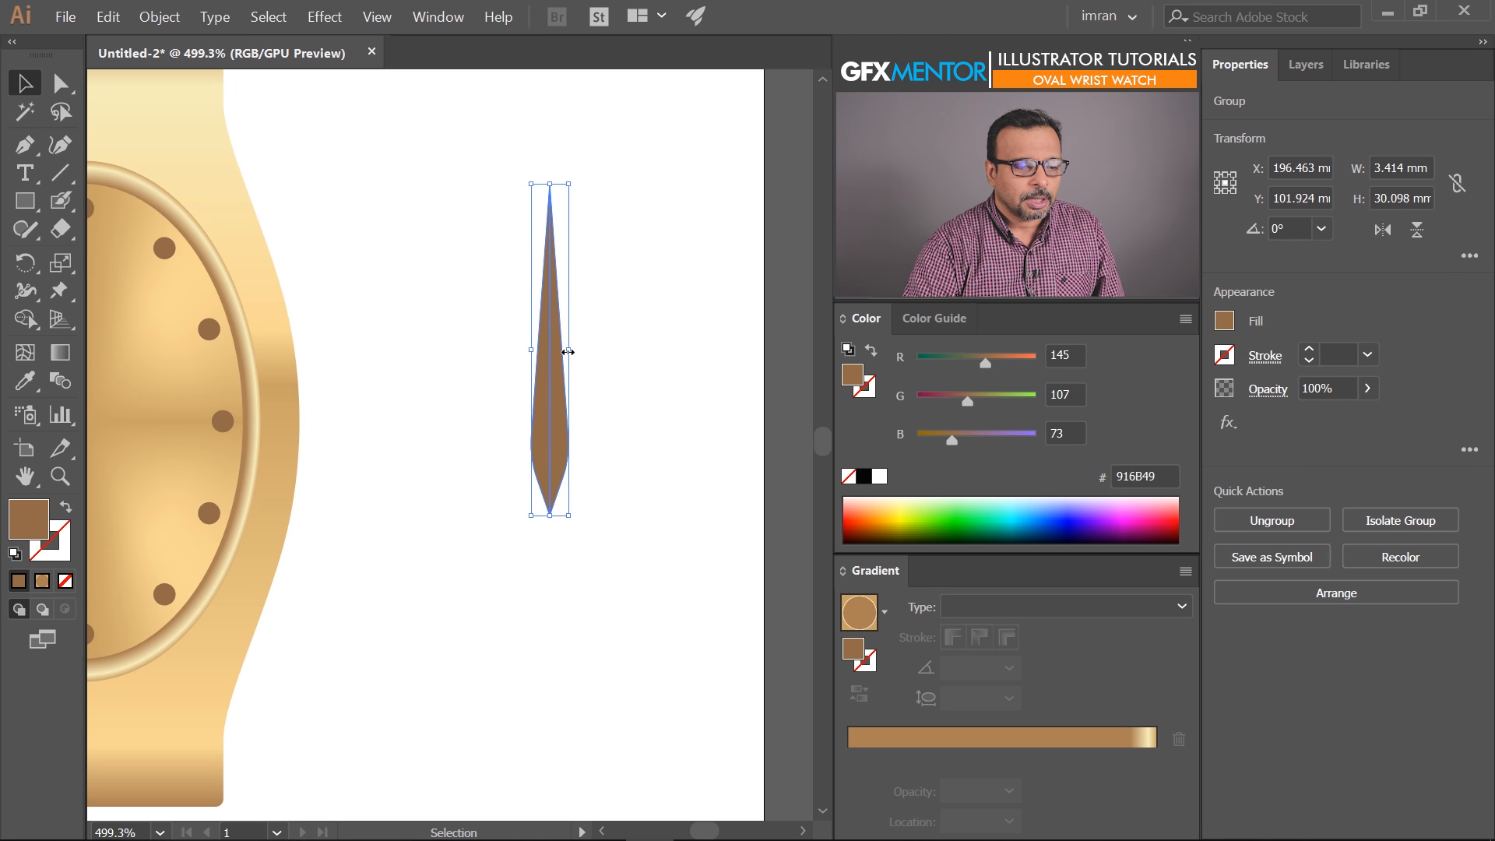
{"action": "right_click", "coordinate": [553, 391]}
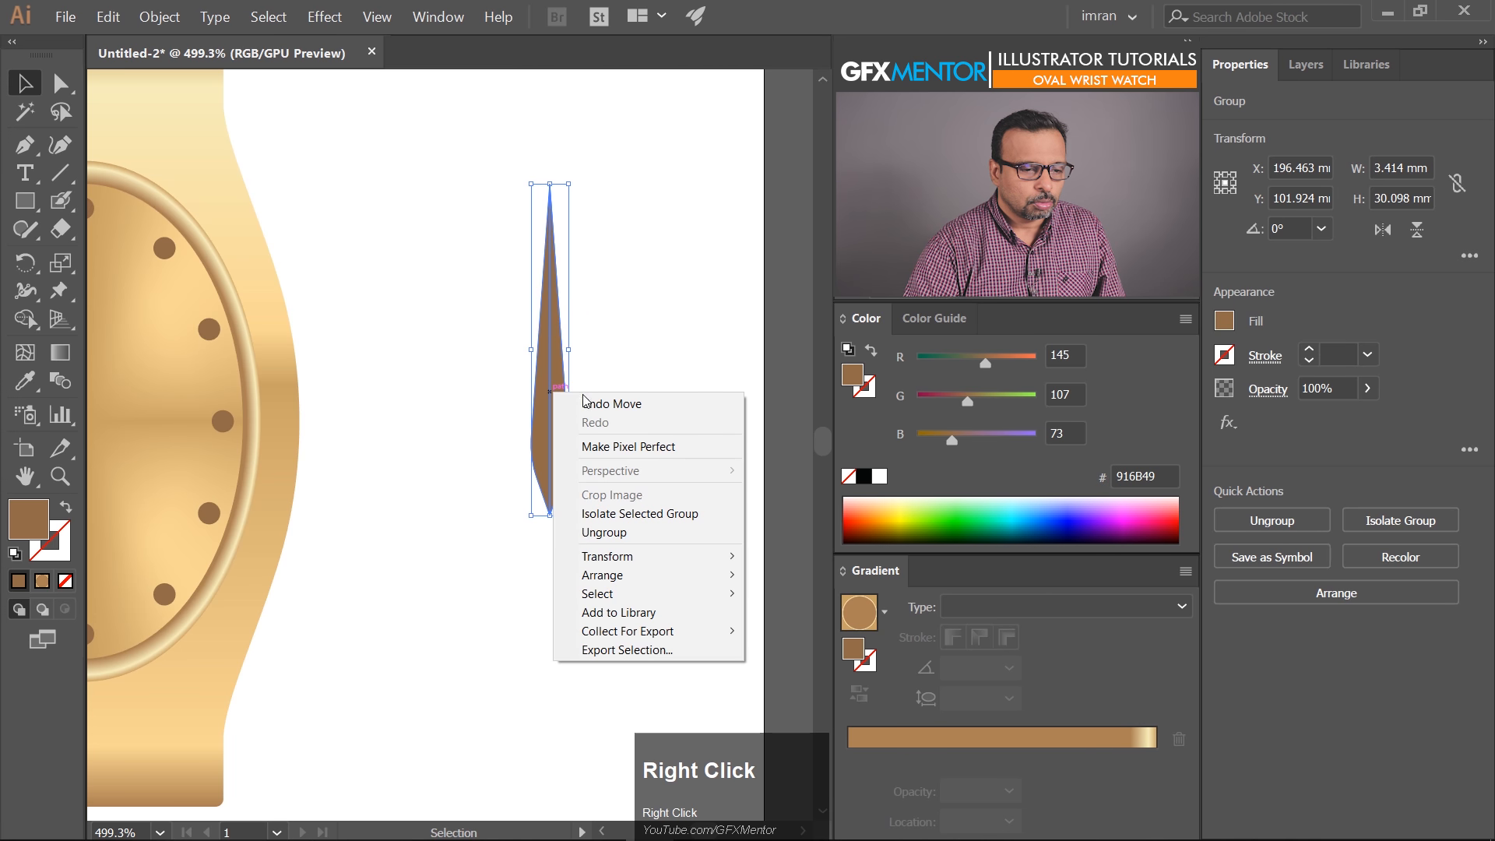
{"action": "left_click", "coordinate": [607, 535]}
{"action": "left_click", "coordinate": [568, 467]}
{"action": "left_click_drag", "start_coordinate": [568, 456], "coordinate": [576, 484]}
{"action": "key", "text": "ctrl+z"}
{"action": "key", "text": "ctrl+z"}
{"action": "key", "text": "ctrl+z"}
{"action": "left_click", "coordinate": [591, 439]}
Select the left half of the hand inside its group and fill it with the tan swatch colour CAA265
{"action": "left_click", "coordinate": [60, 89]}
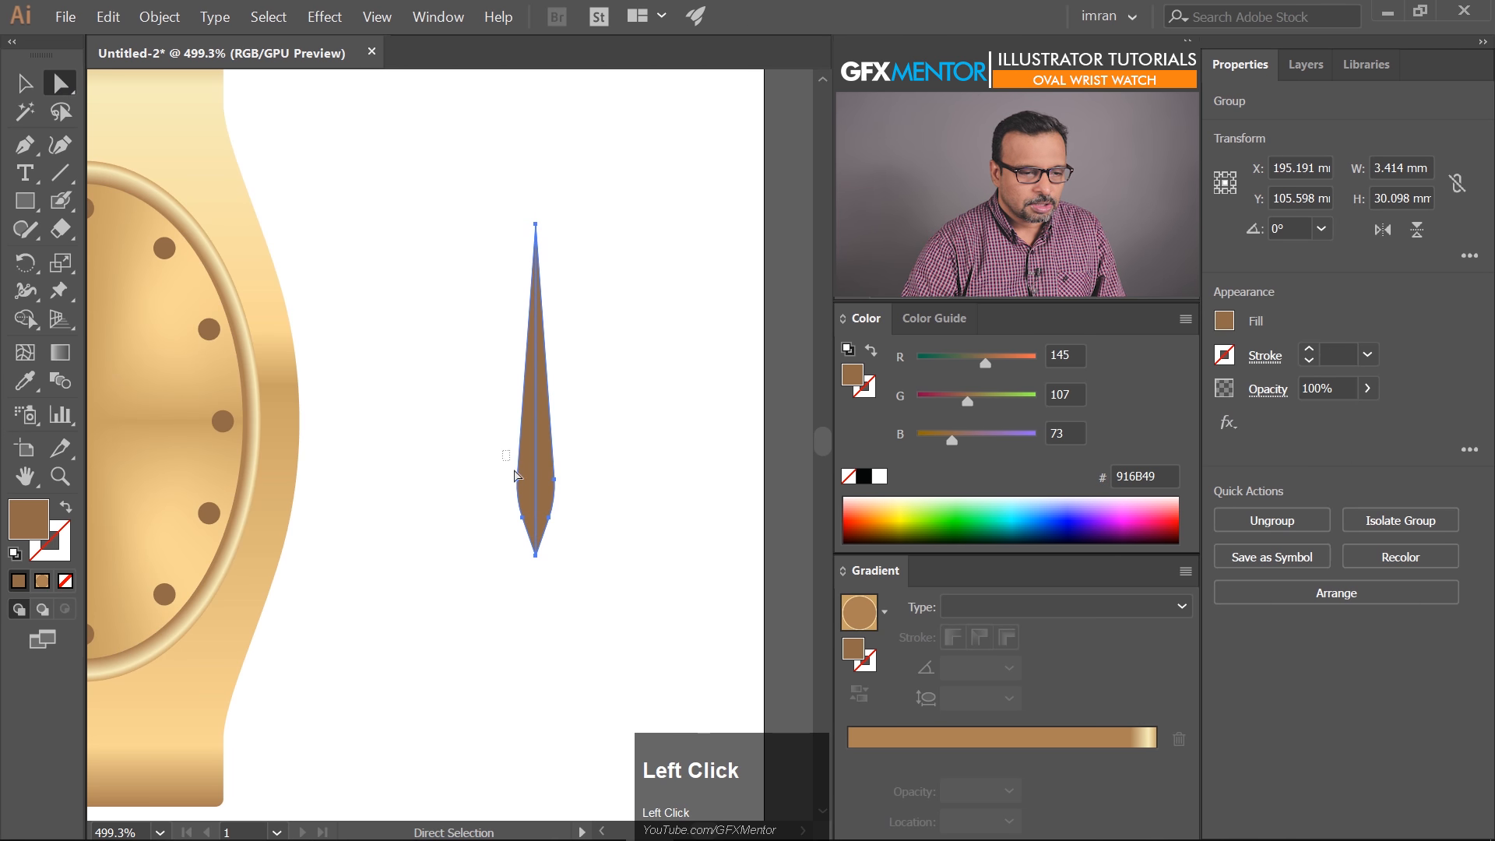
{"action": "left_click", "coordinate": [532, 513]}
{"action": "scroll", "coordinate": [421, 540], "scroll_direction": "down", "scroll_amount": 5}
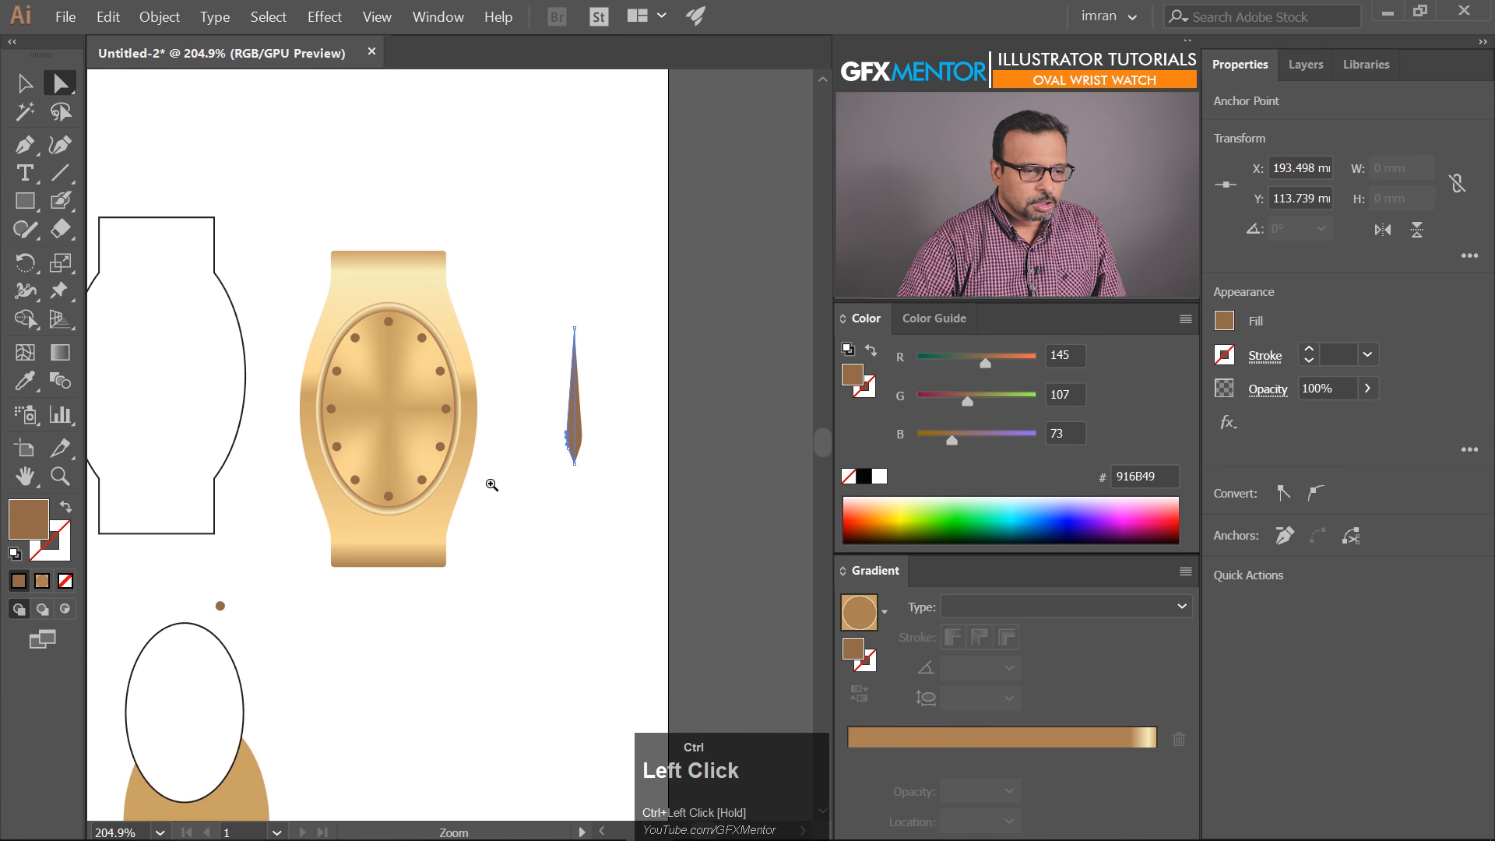
{"action": "left_click_drag", "start_coordinate": [556, 487], "coordinate": [561, 460]}
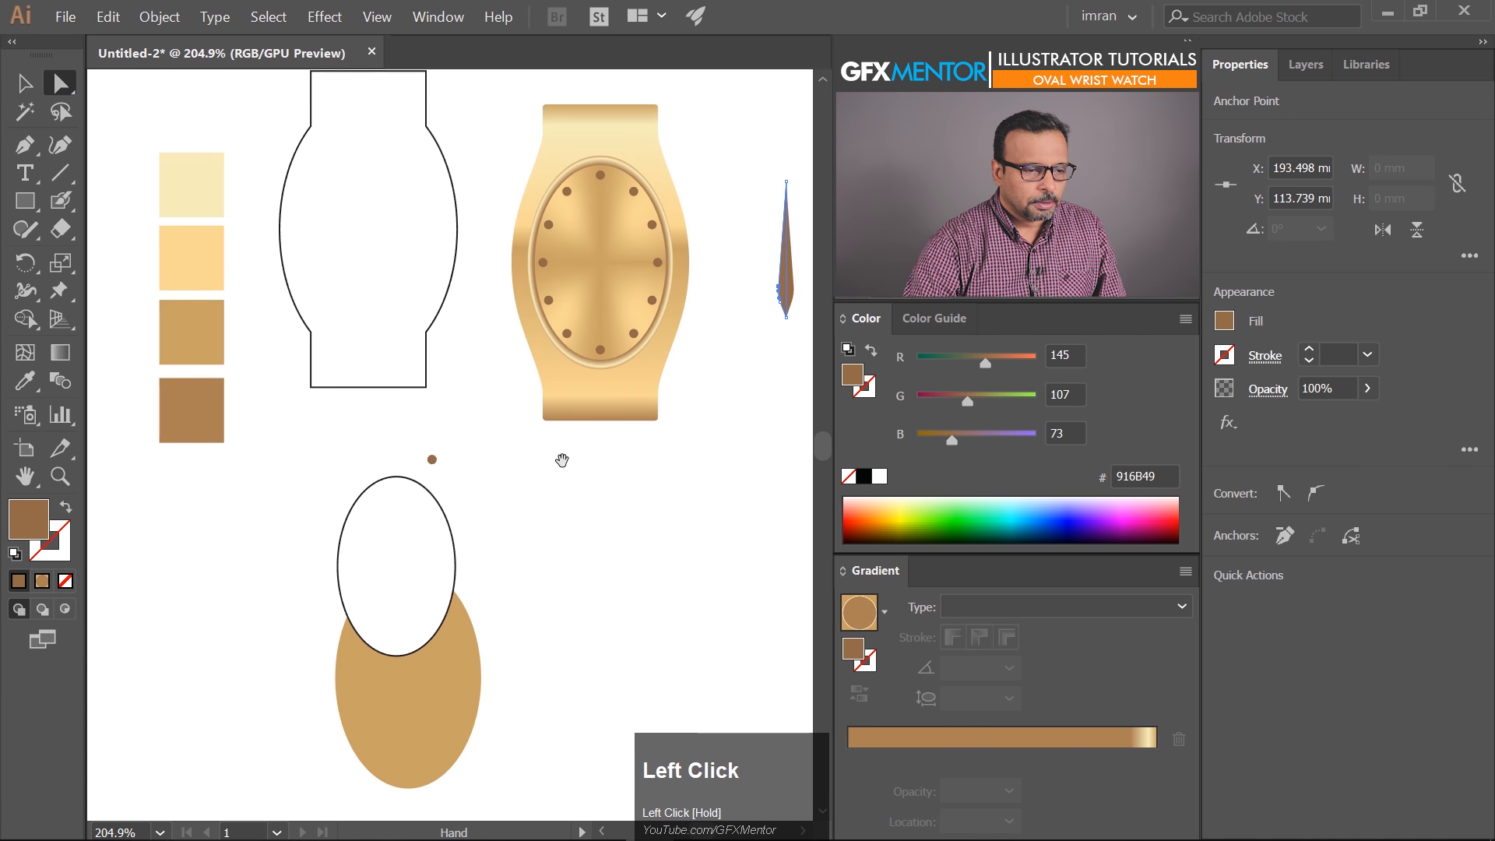
{"action": "left_click", "coordinate": [26, 382]}
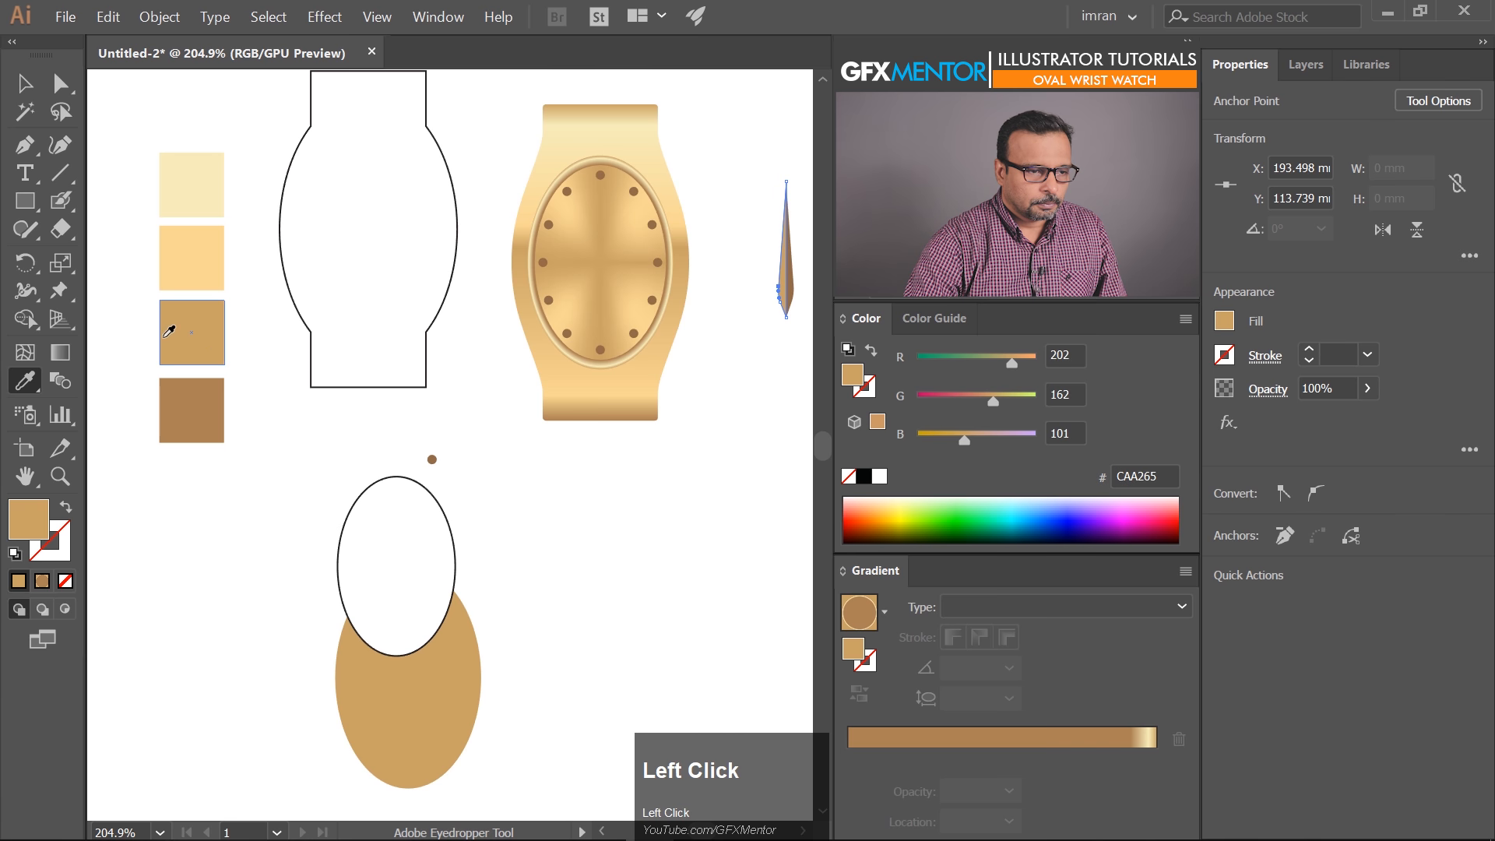
Select the right half of the hand and examine the dial and its hour markers up close for a matching colour
{"action": "left_click", "coordinate": [25, 84]}
{"action": "left_click_drag", "start_coordinate": [687, 272], "coordinate": [567, 334]}
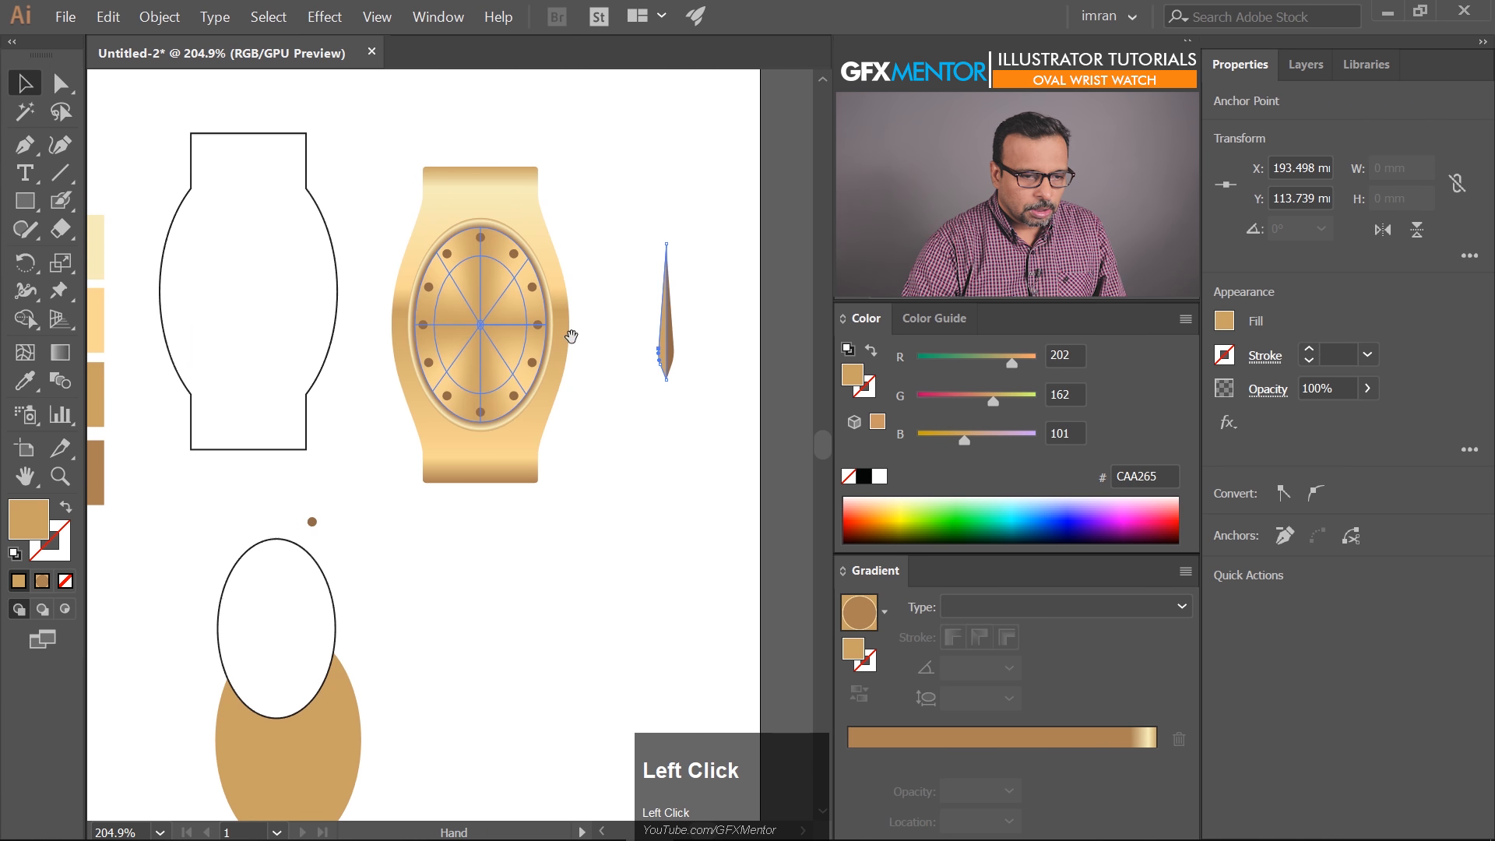
{"action": "key", "text": "a"}
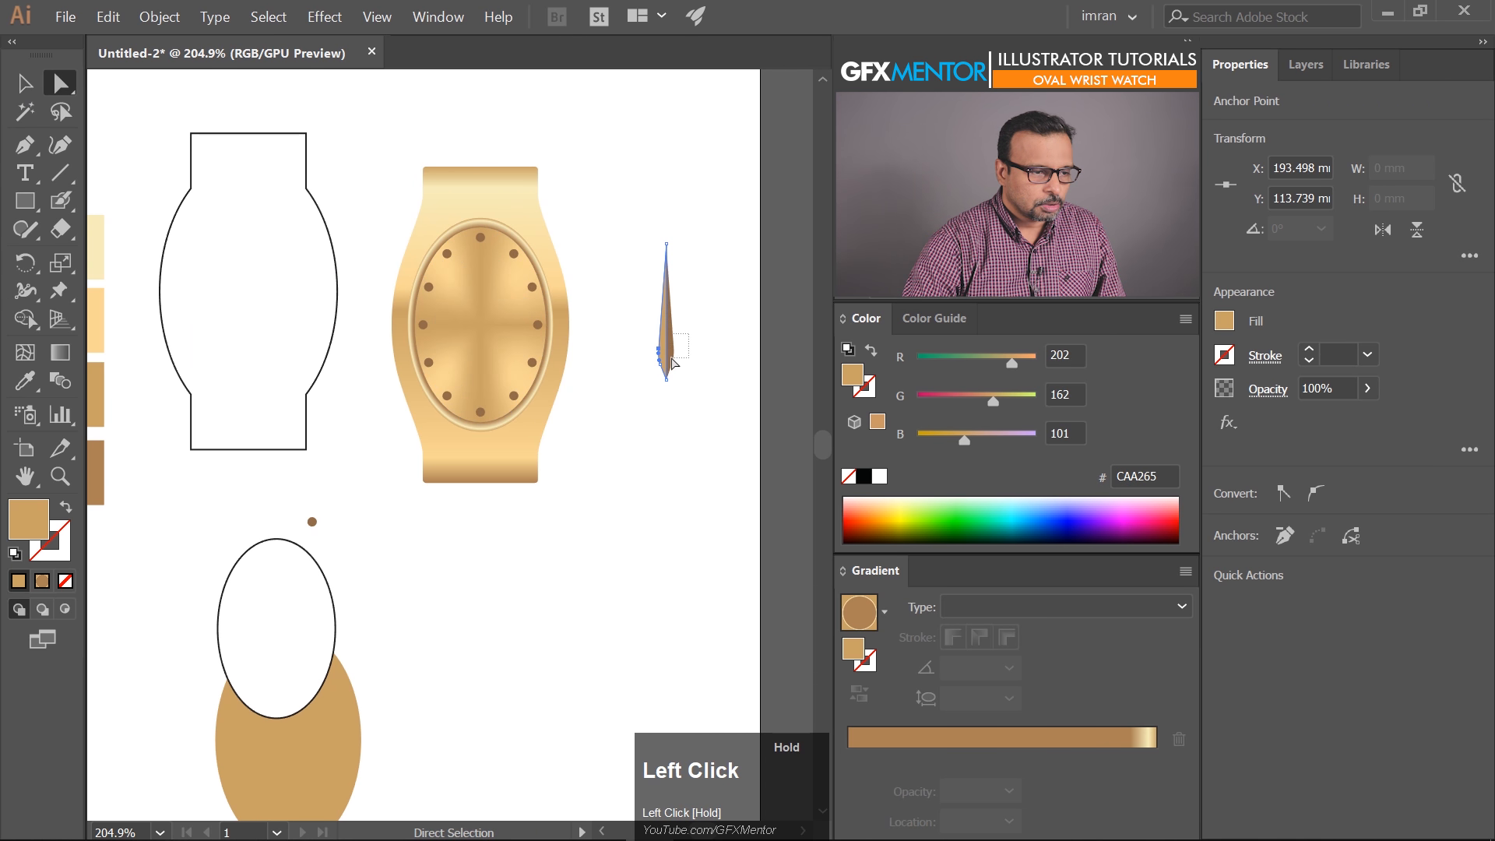
{"action": "left_click", "coordinate": [674, 357]}
{"action": "key", "text": "i"}
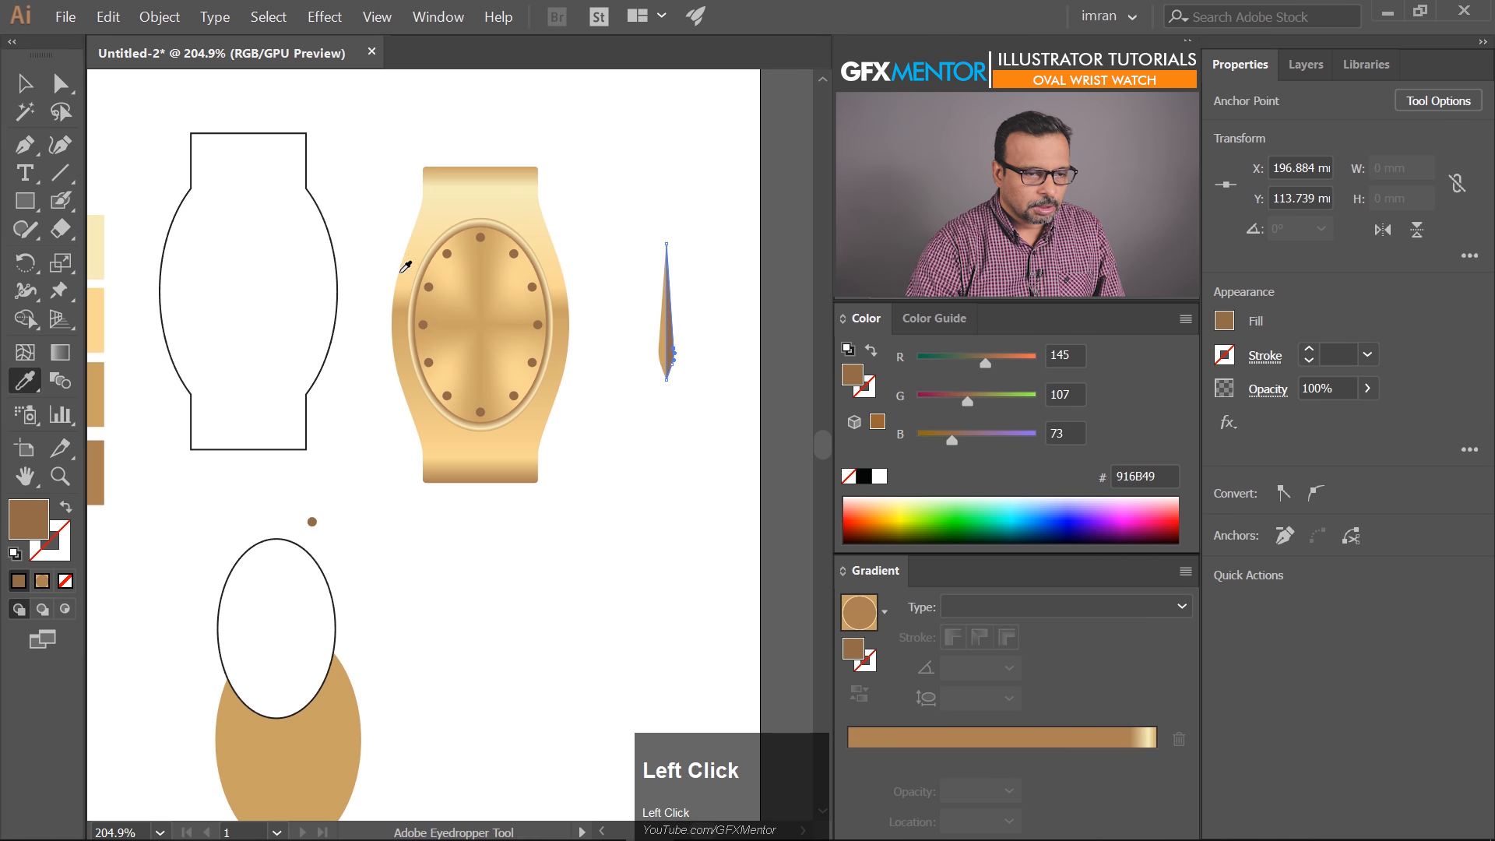
{"action": "scroll", "coordinate": [502, 230], "scroll_direction": "up", "scroll_amount": 5}
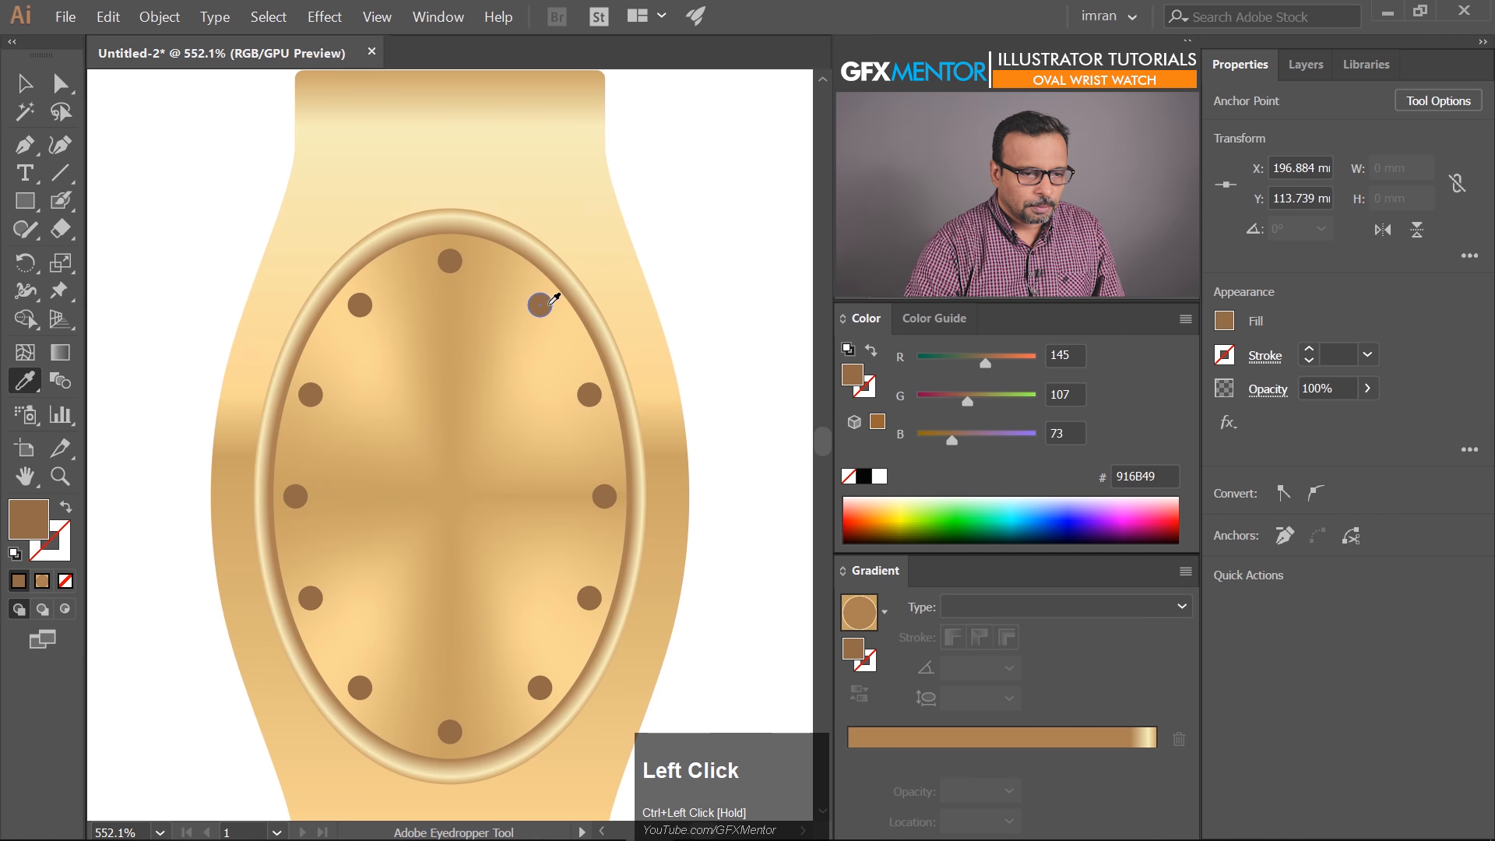
{"action": "scroll", "coordinate": [533, 341], "scroll_direction": "down", "scroll_amount": 5}
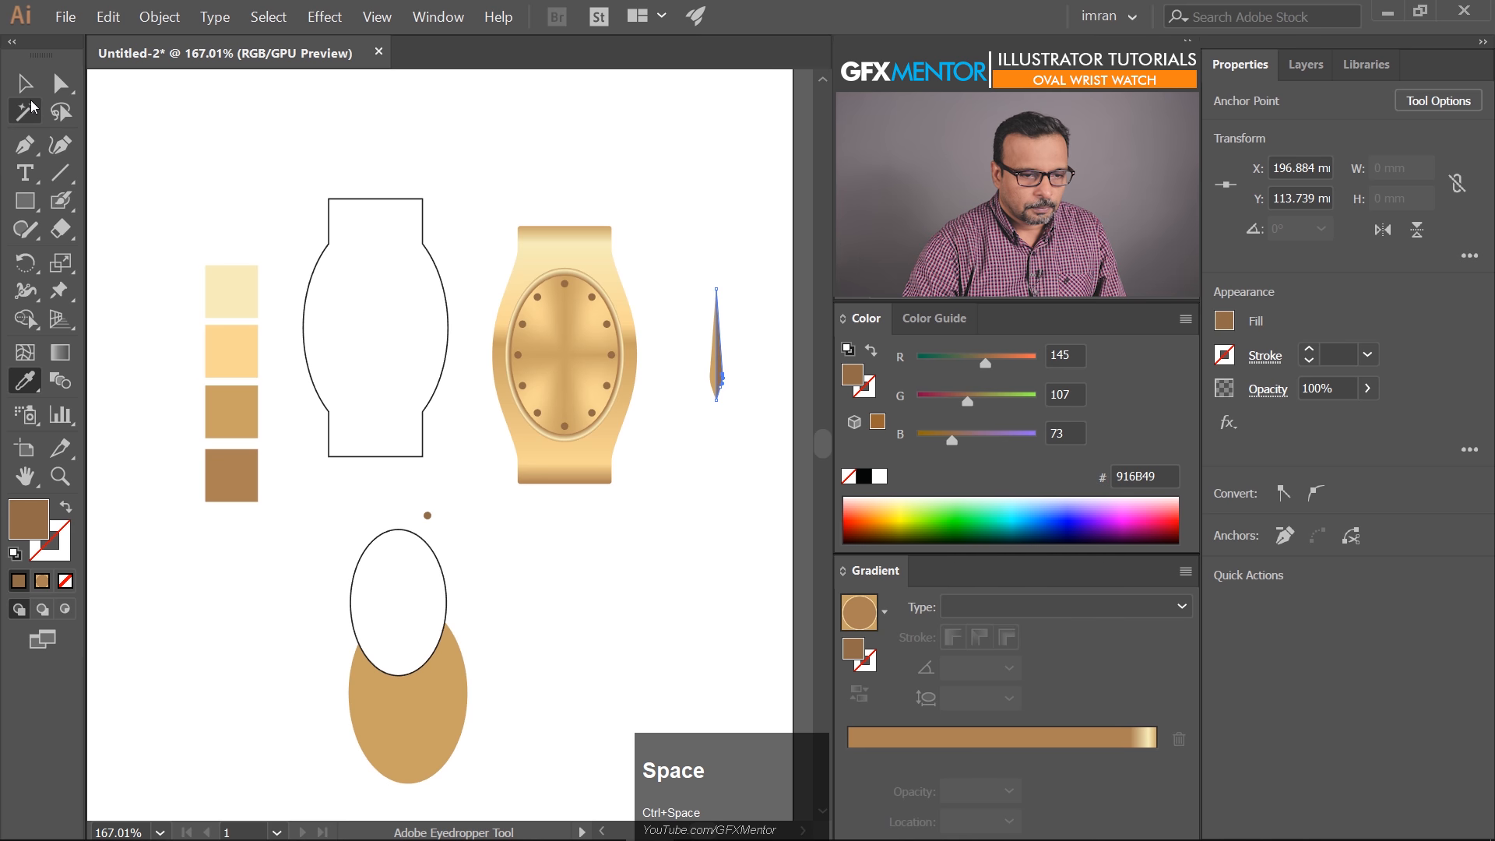
Try the whole hand over the middle of the watch dial, and move it to the blank area beside the watch's lower left edge
{"action": "left_click", "coordinate": [26, 83]}
{"action": "left_click", "coordinate": [717, 251]}
{"action": "left_click_drag", "start_coordinate": [721, 379], "coordinate": [585, 335]}
{"action": "left_click_drag", "start_coordinate": [547, 302], "coordinate": [745, 367]}
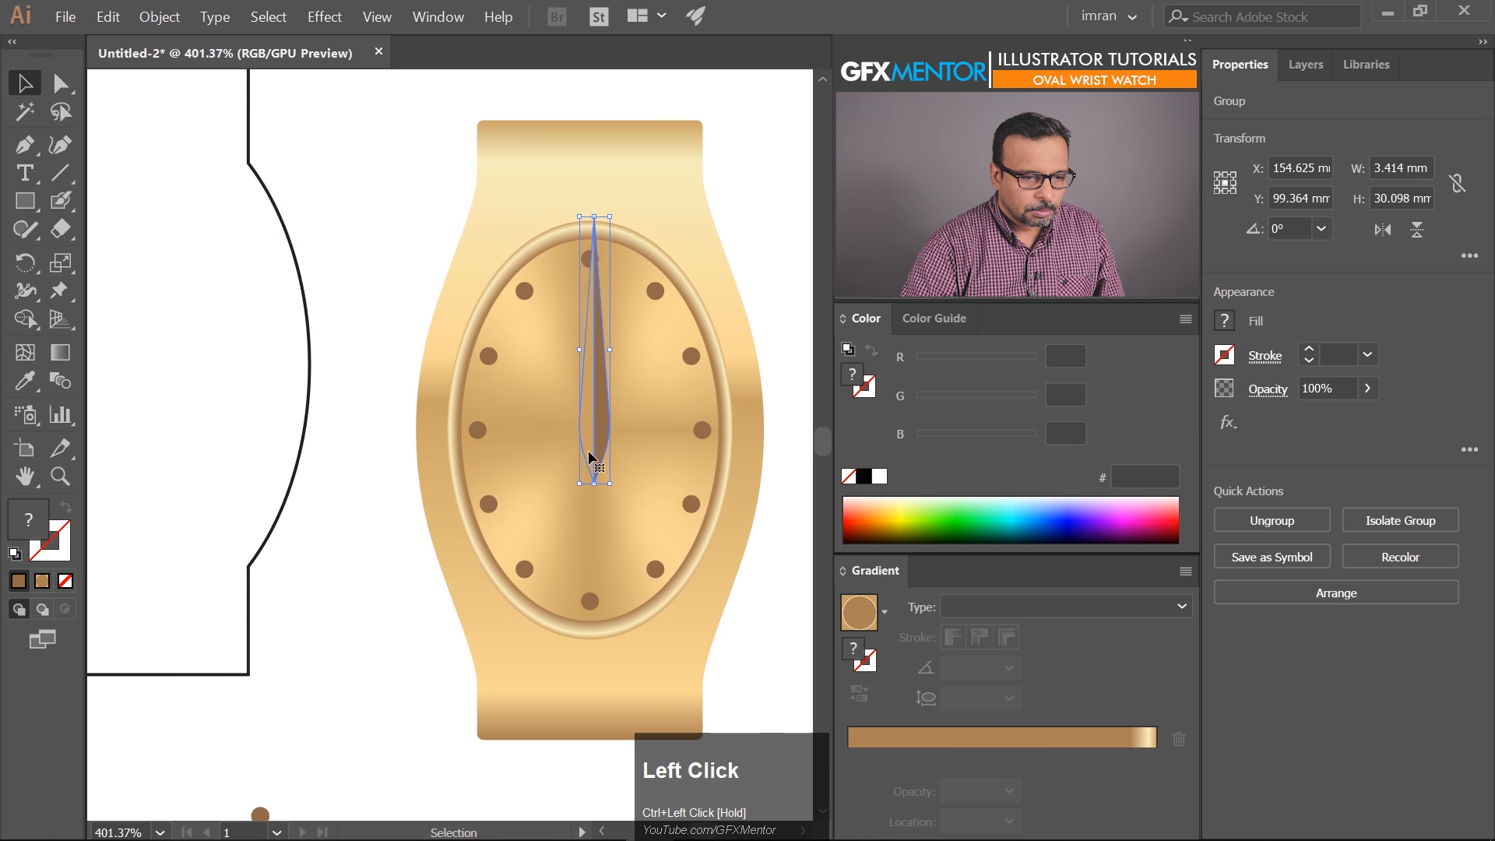
{"action": "left_click", "coordinate": [397, 439]}
{"action": "mouse_move", "coordinate": [595, 406]}
{"action": "left_mouse_down"}
{"action": "mouse_move", "coordinate": [400, 596]}
{"action": "mouse_move", "coordinate": [562, 384]}
{"action": "mouse_move", "coordinate": [527, 407]}
{"action": "mouse_move", "coordinate": [567, 366]}
{"action": "mouse_move", "coordinate": [584, 384]}
{"action": "left_mouse_up"}
Select only the left half of the hand and fill it with the brown sampled from the right half
{"action": "key", "text": "a"}
{"action": "left_click", "coordinate": [554, 393]}
{"action": "left_click", "coordinate": [25, 381]}
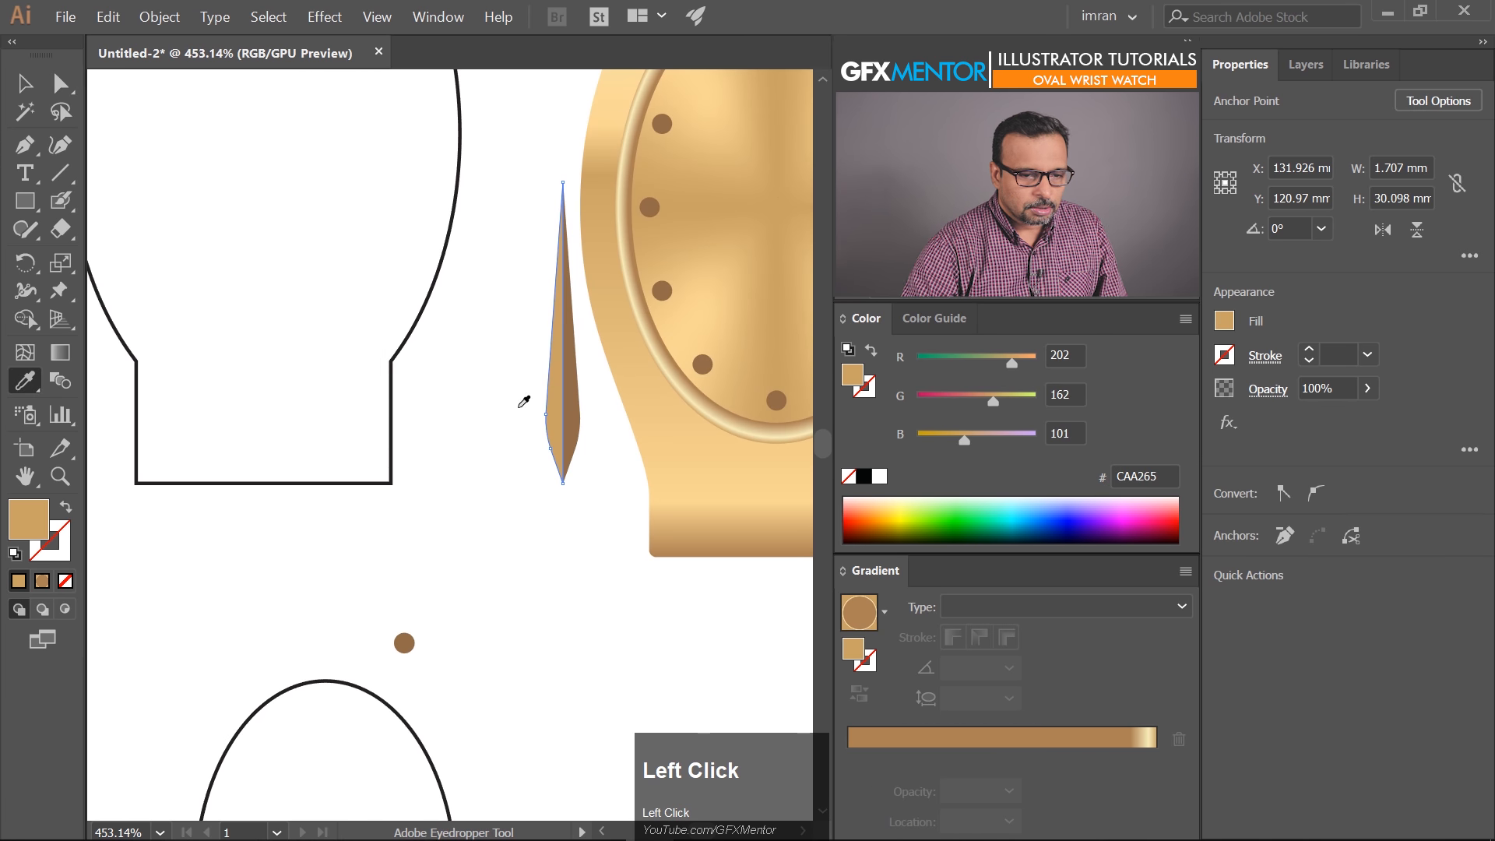
{"action": "left_click", "coordinate": [572, 397]}
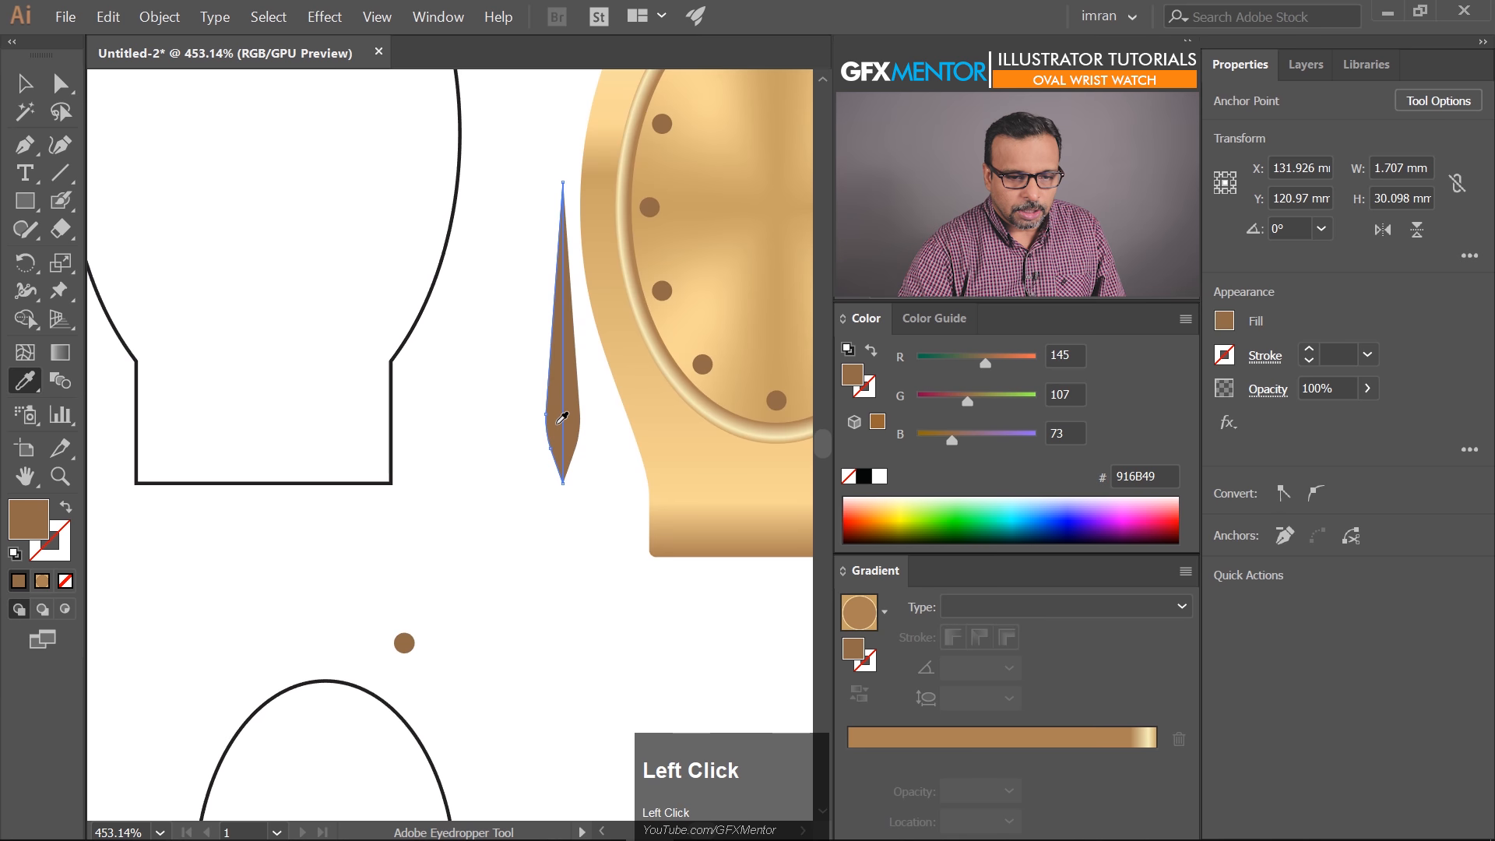
Switch the colour sliders to HSB and lighten the left half's brown to about 36% saturation and 66% brightness
{"action": "left_click", "coordinate": [1183, 320]}
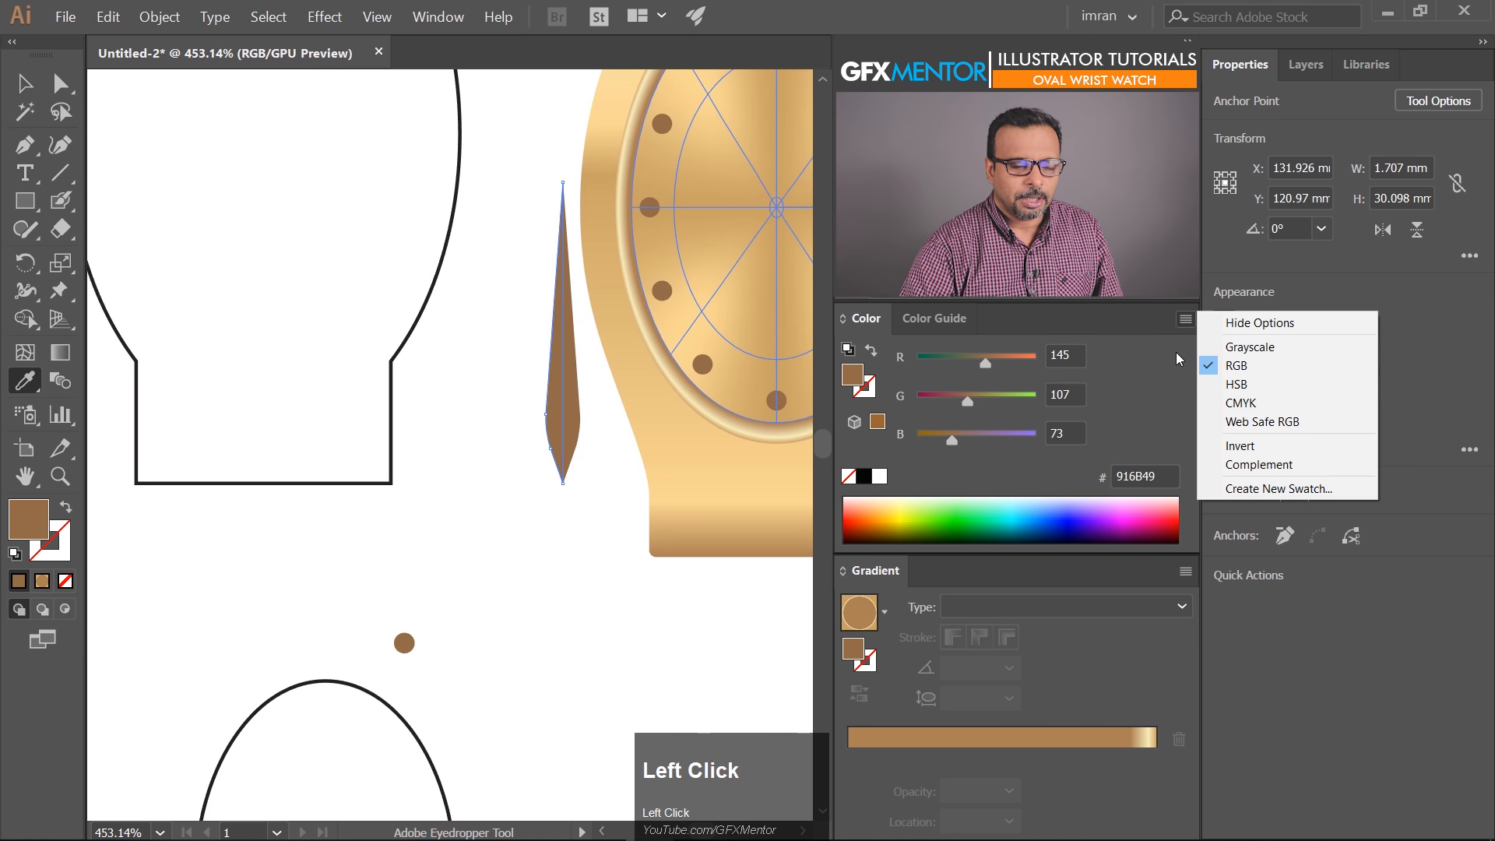
{"action": "left_click", "coordinate": [1253, 386]}
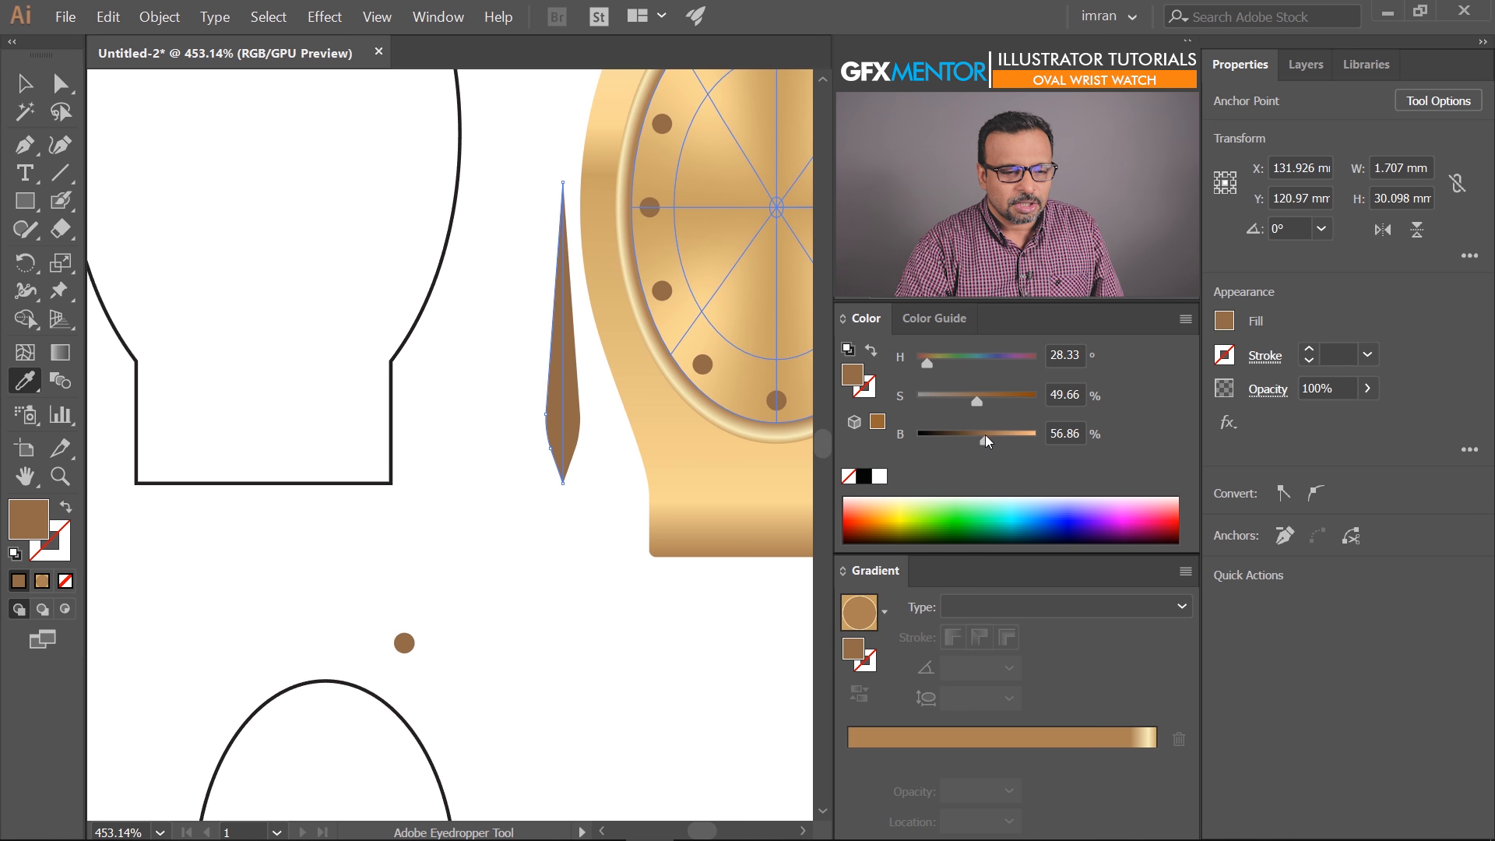
{"action": "left_click_drag", "start_coordinate": [987, 437], "coordinate": [991, 441]}
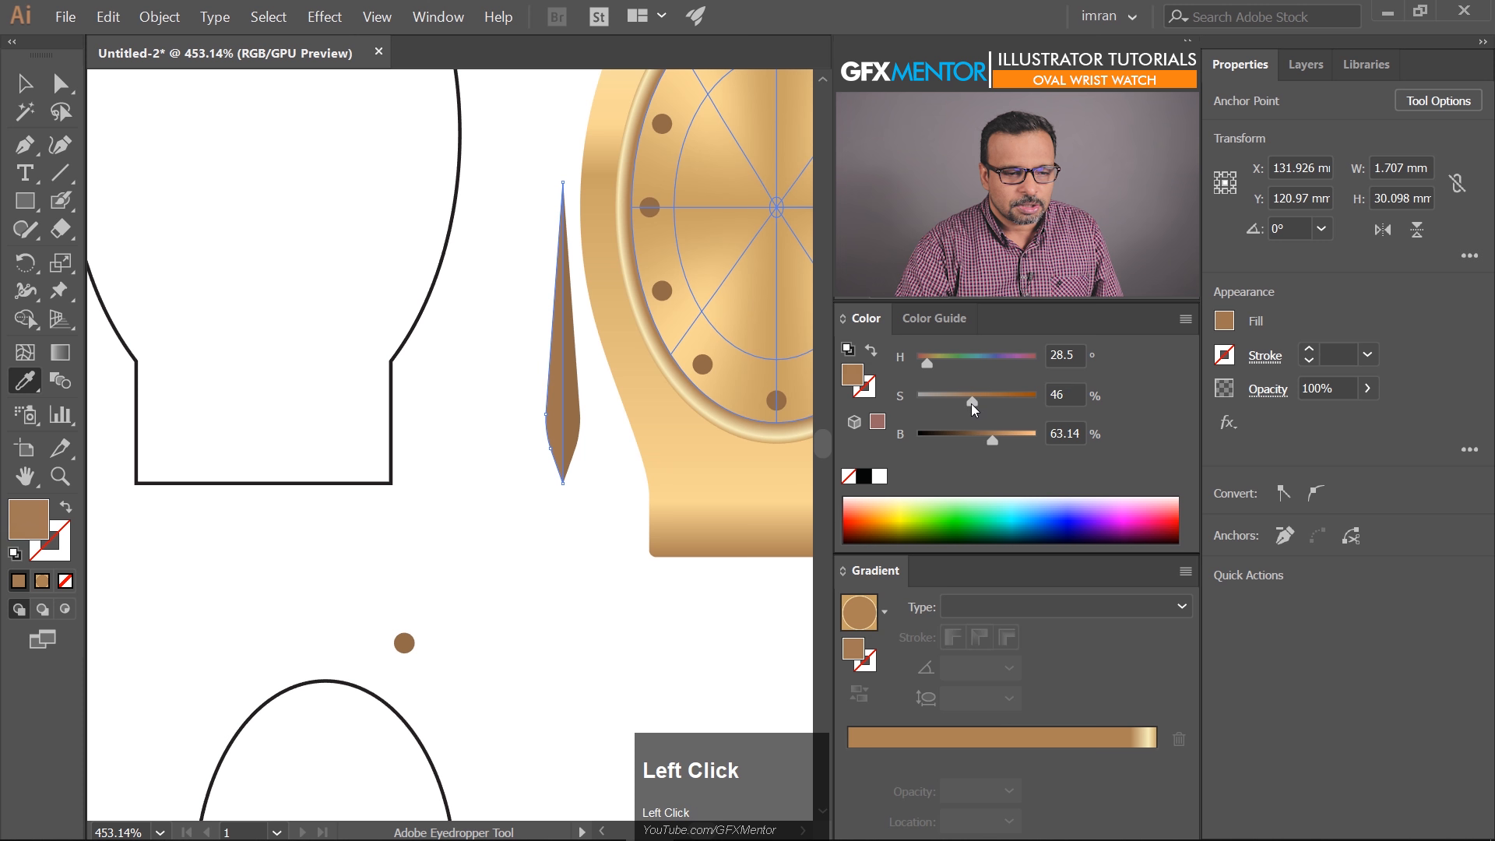
{"action": "left_click_drag", "start_coordinate": [992, 440], "coordinate": [949, 402]}
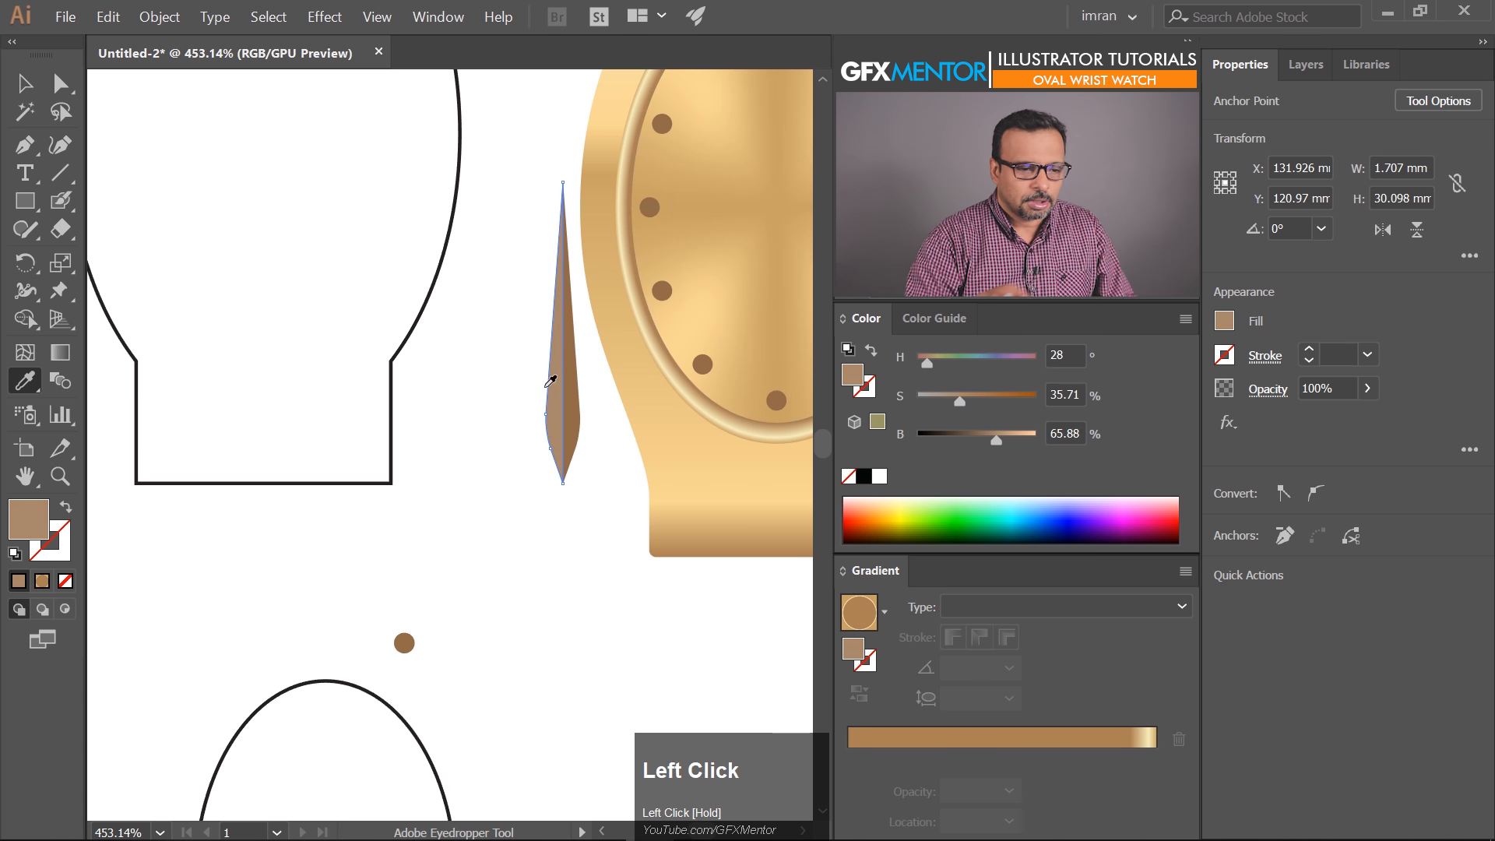
Try the whole recoloured hand over the middle of the dial, and move it back to the blank area beside the watch
{"action": "left_click", "coordinate": [22, 83]}
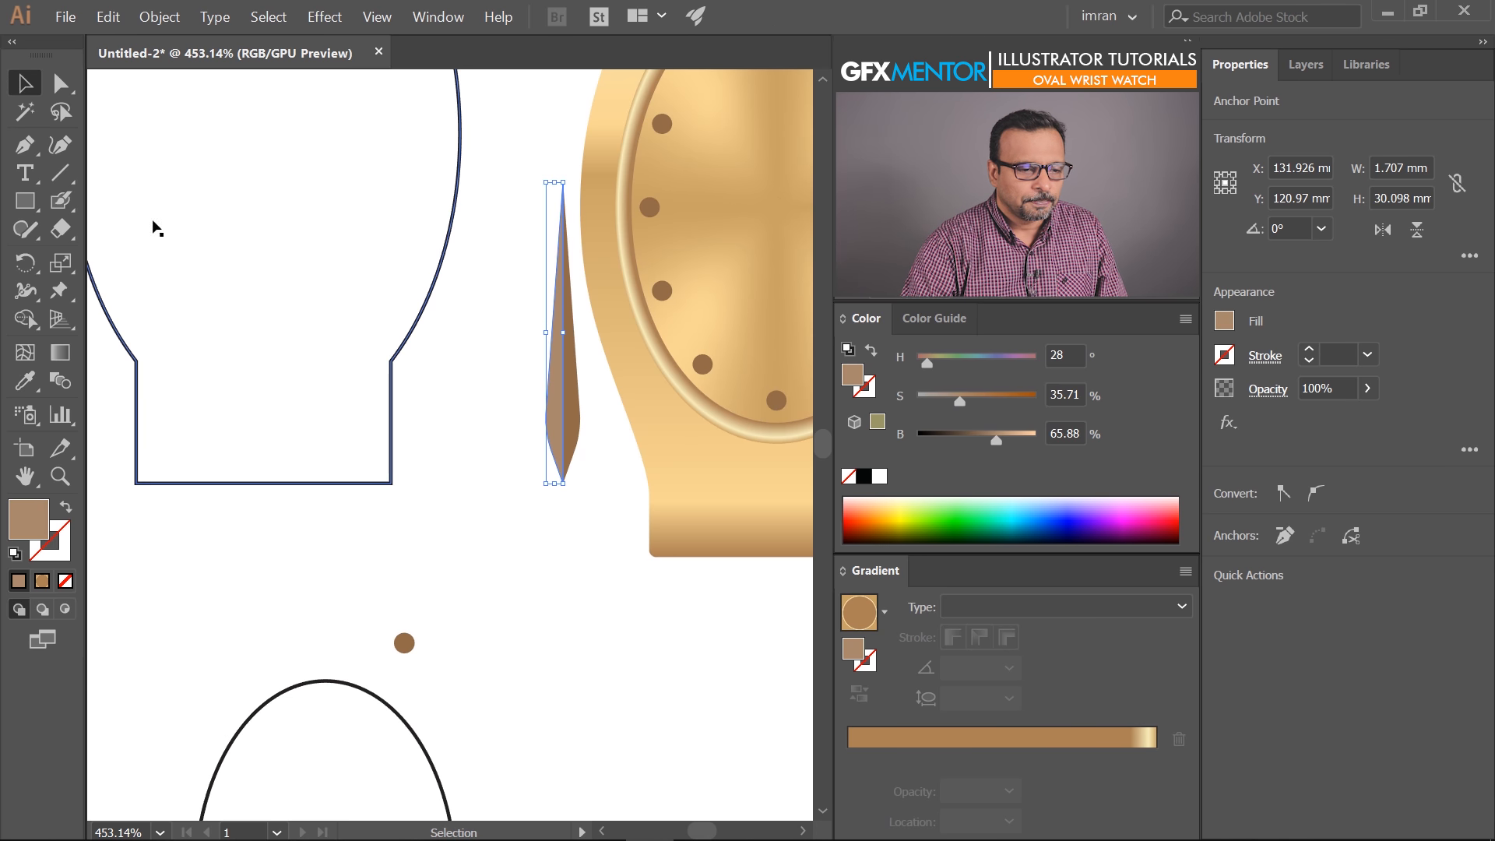
{"action": "left_click", "coordinate": [507, 444]}
{"action": "left_click_drag", "start_coordinate": [559, 406], "coordinate": [335, 549]}
{"action": "left_click", "coordinate": [554, 382]}
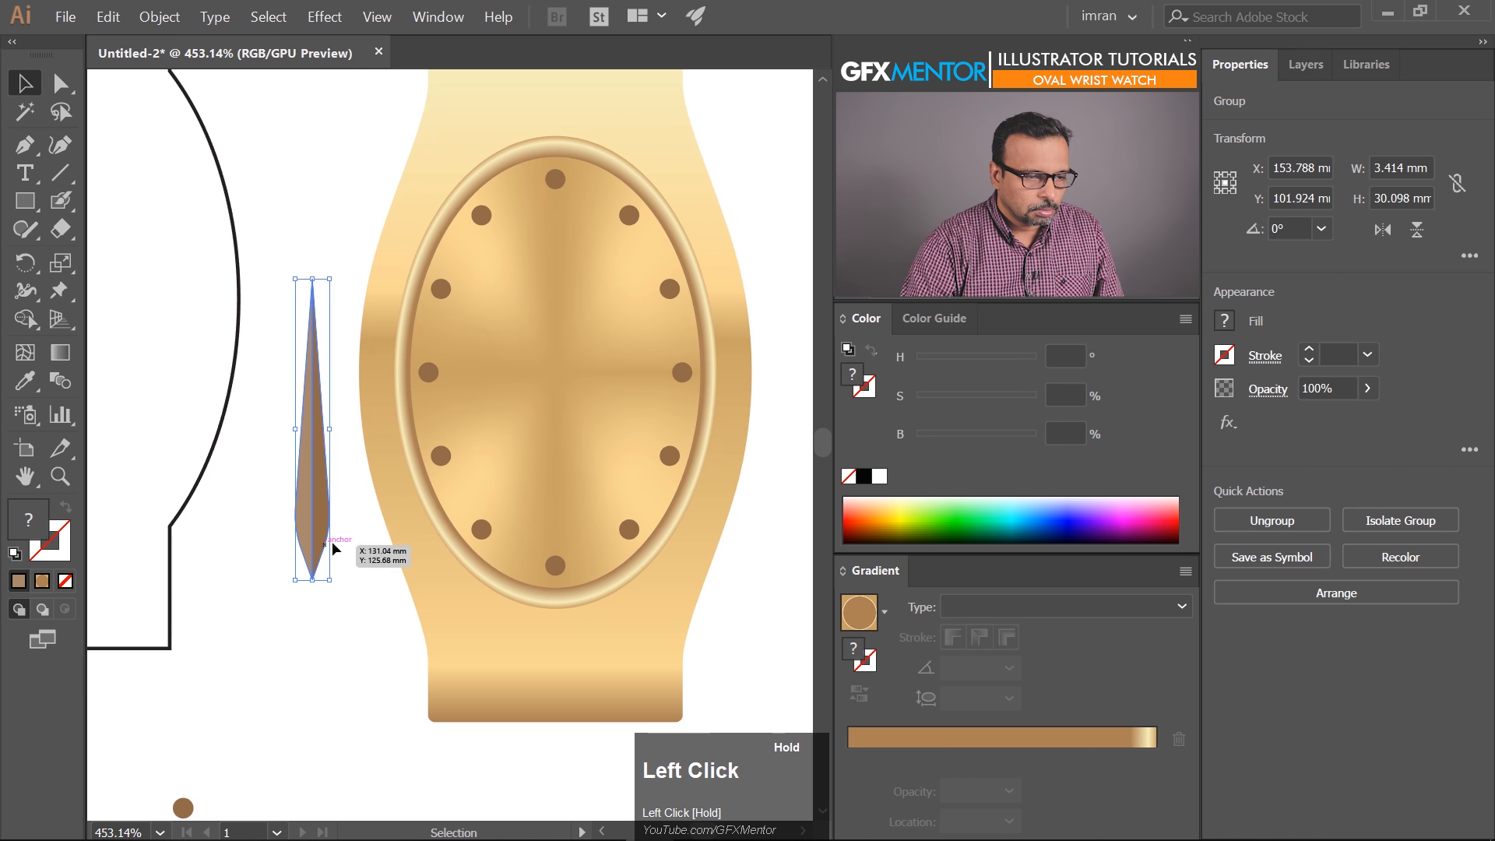
Select only the right half of the hand and darken its brown to about 51% brightness
{"action": "key", "text": "a"}
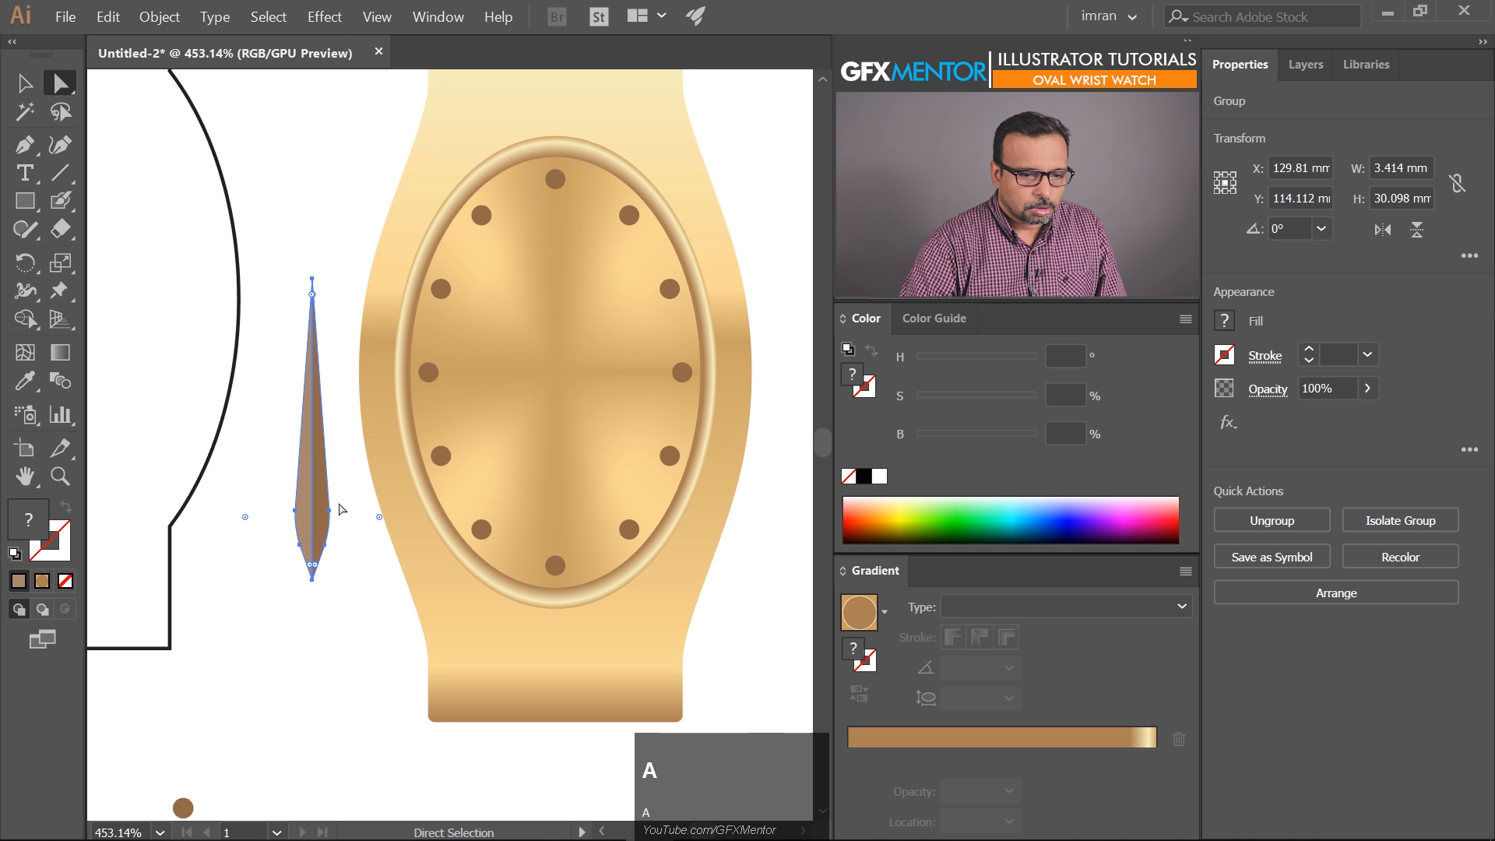
{"action": "left_click", "coordinate": [328, 532]}
{"action": "left_click_drag", "start_coordinate": [988, 442], "coordinate": [974, 444]}
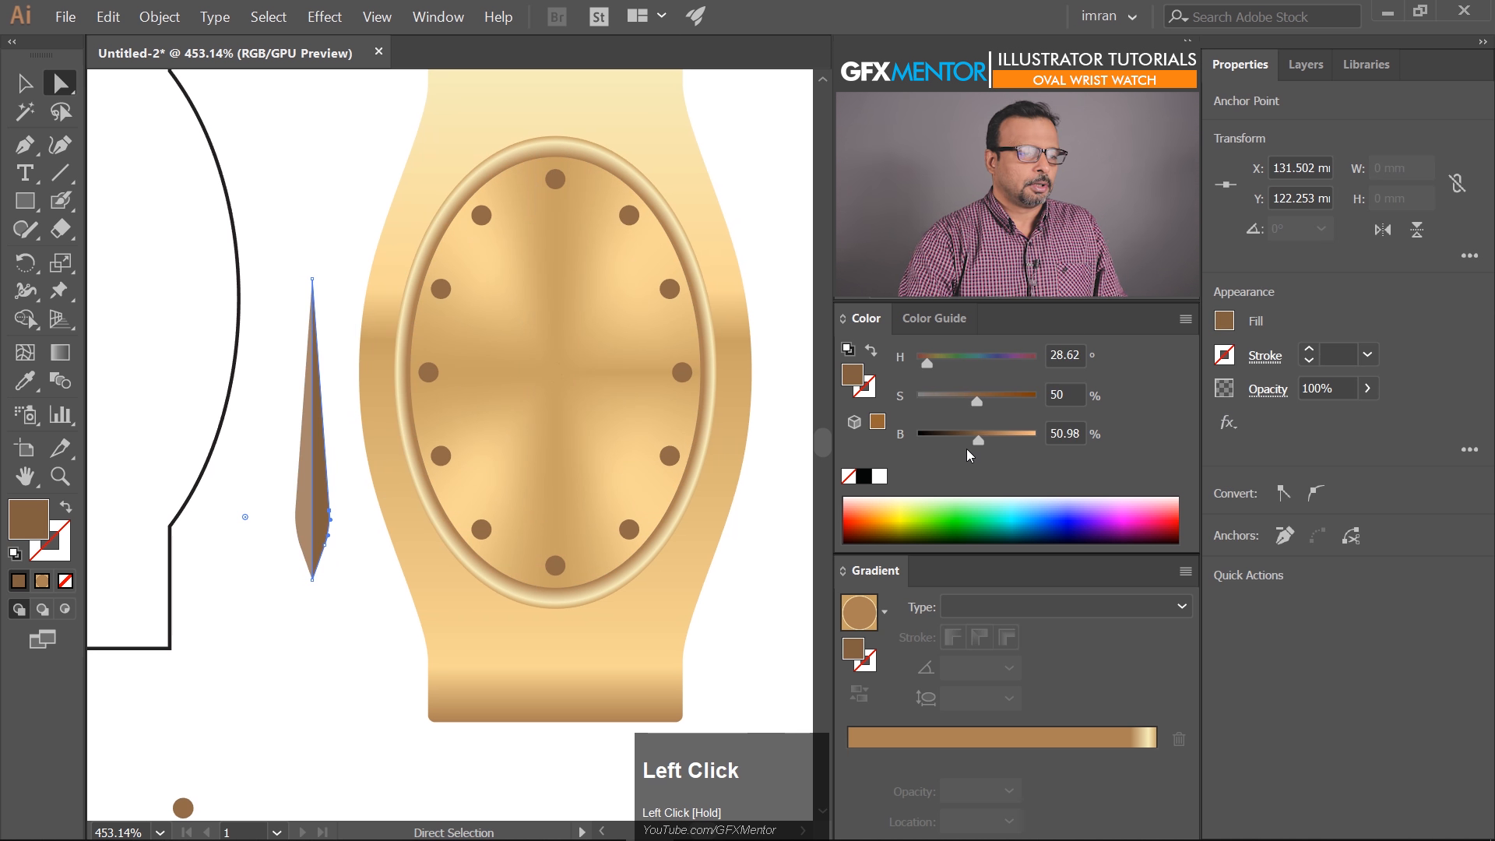
Move the whole hand onto the middle of the dial and deselect it
{"action": "left_click", "coordinate": [37, 90]}
{"action": "left_click", "coordinate": [292, 169]}
{"action": "left_click_drag", "start_coordinate": [321, 528], "coordinate": [571, 408]}
{"action": "left_click", "coordinate": [250, 591]}
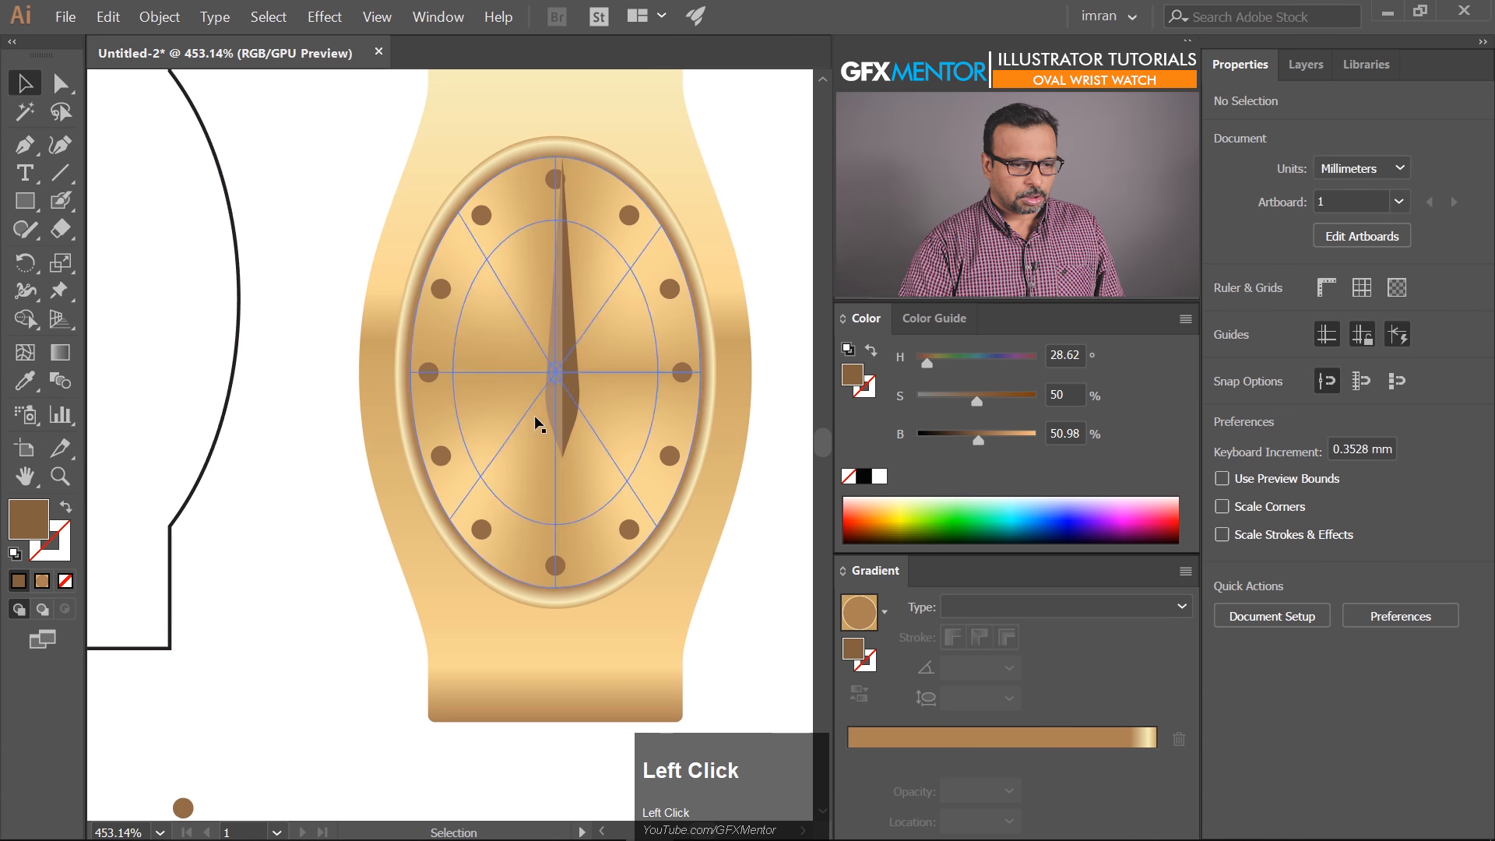
Select only the left half of the hand and set its brown to about 47% saturation and 66% brightness
{"action": "key", "text": "a"}
{"action": "left_click", "coordinate": [554, 386]}
{"action": "left_click_drag", "start_coordinate": [996, 441], "coordinate": [969, 425]}
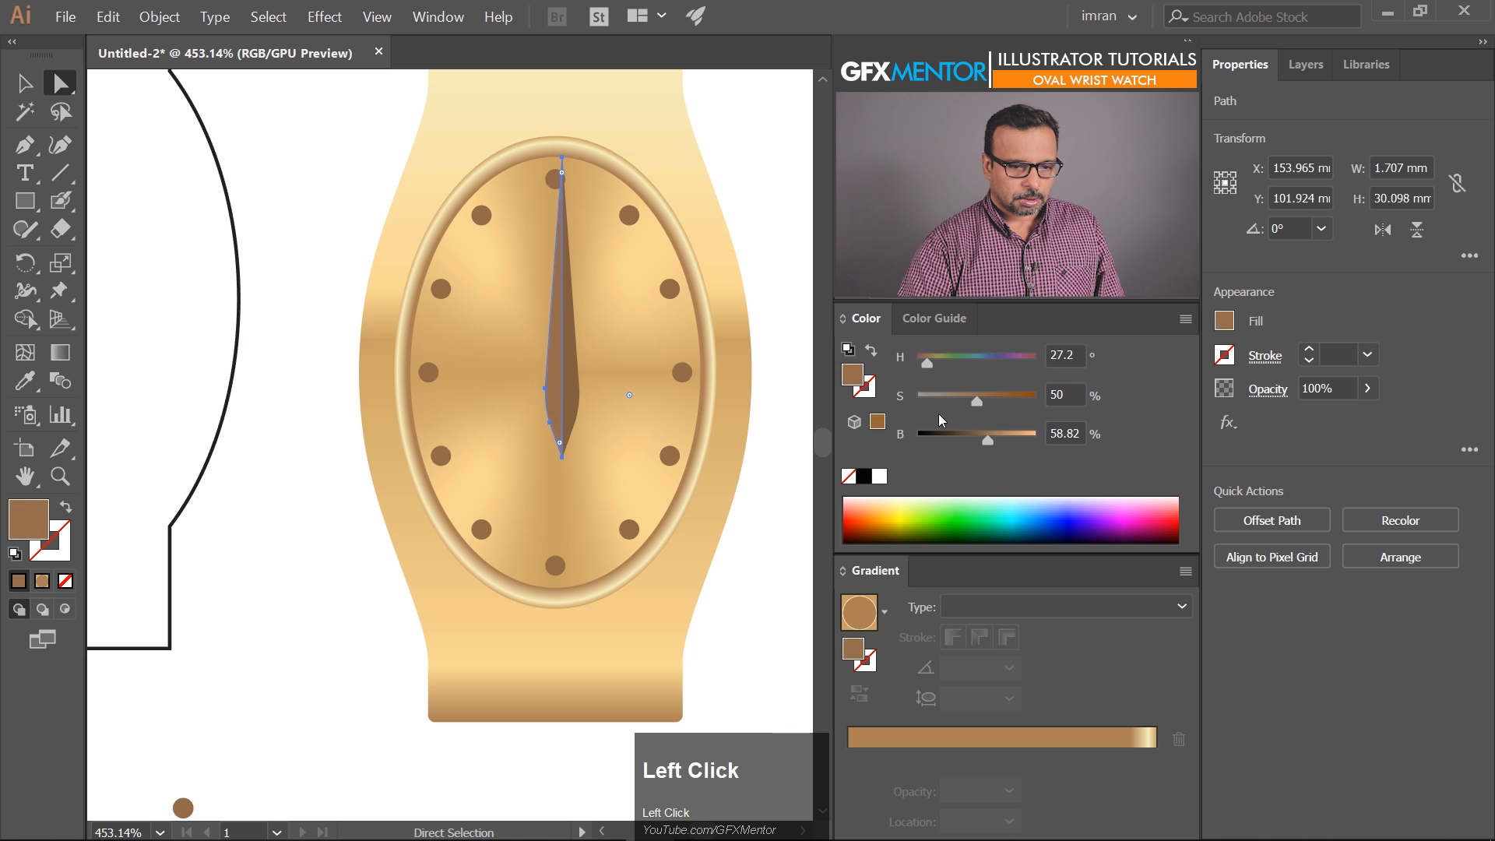
{"action": "left_click_drag", "start_coordinate": [987, 437], "coordinate": [984, 437]}
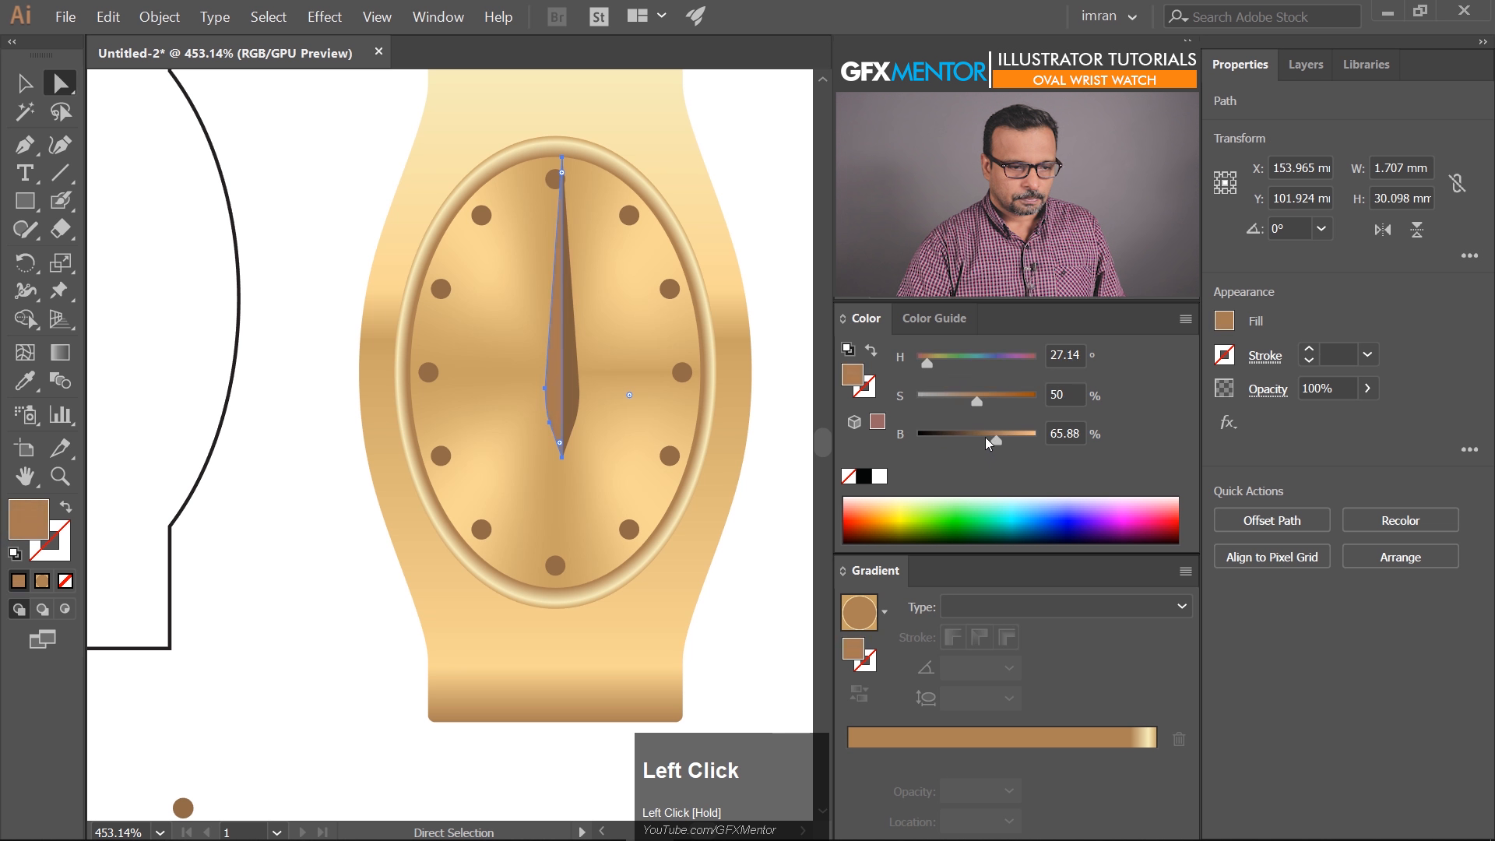
{"action": "left_click", "coordinate": [26, 86]}
{"action": "left_click_drag", "start_coordinate": [558, 402], "coordinate": [334, 596]}
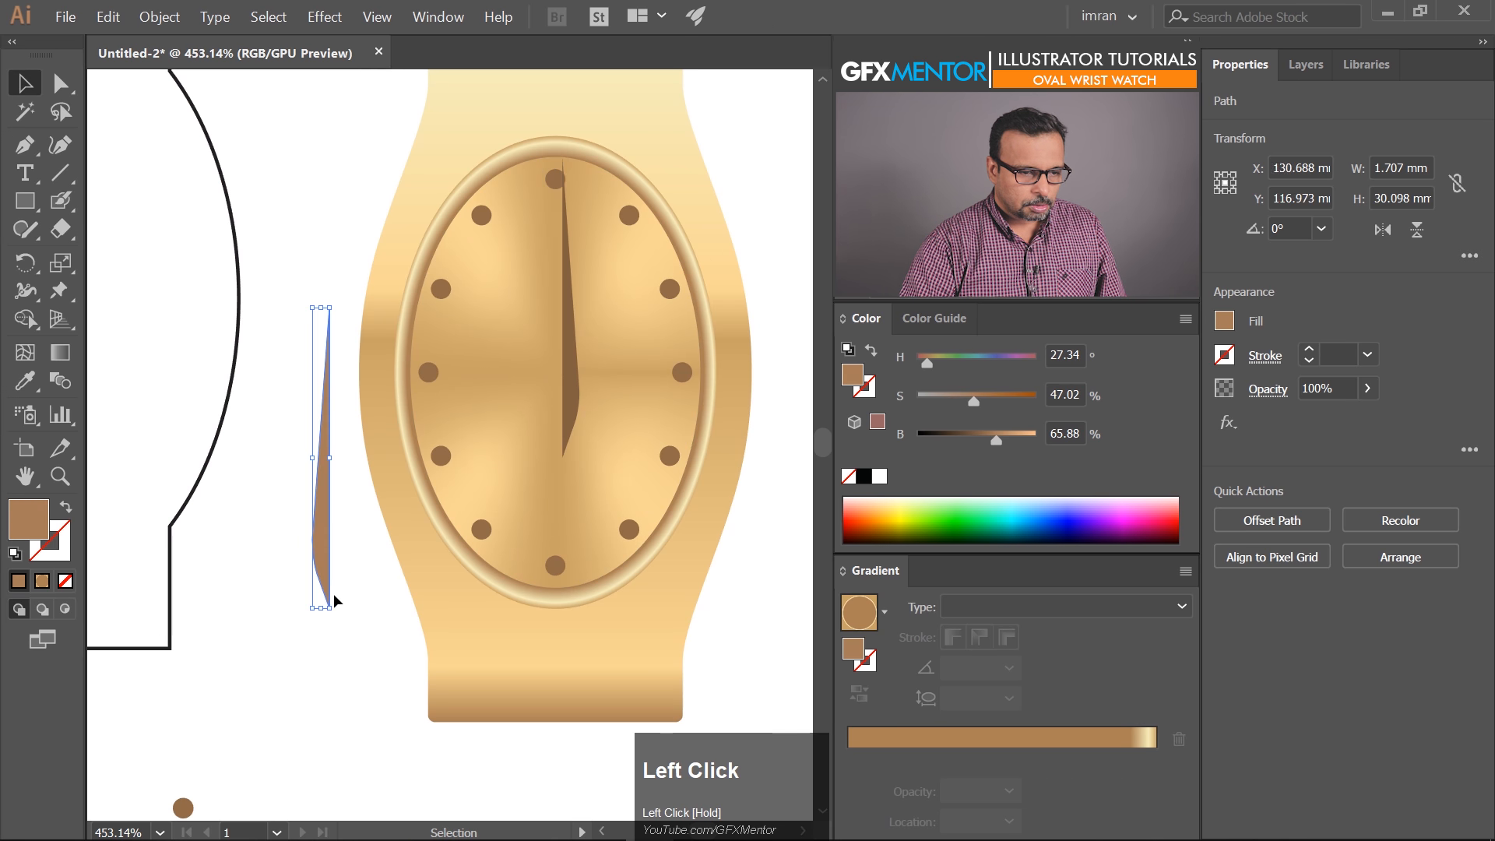
{"action": "key", "text": "ctrl+z"}
Scale the whole hand proportionally to about 1.92 by 16.9 mm and move it to the blank area beside the watch
{"action": "left_click", "coordinate": [310, 489]}
{"action": "key", "text": "v"}
{"action": "left_click", "coordinate": [570, 390]}
{"action": "left_click_drag", "start_coordinate": [559, 158], "coordinate": [565, 224]}
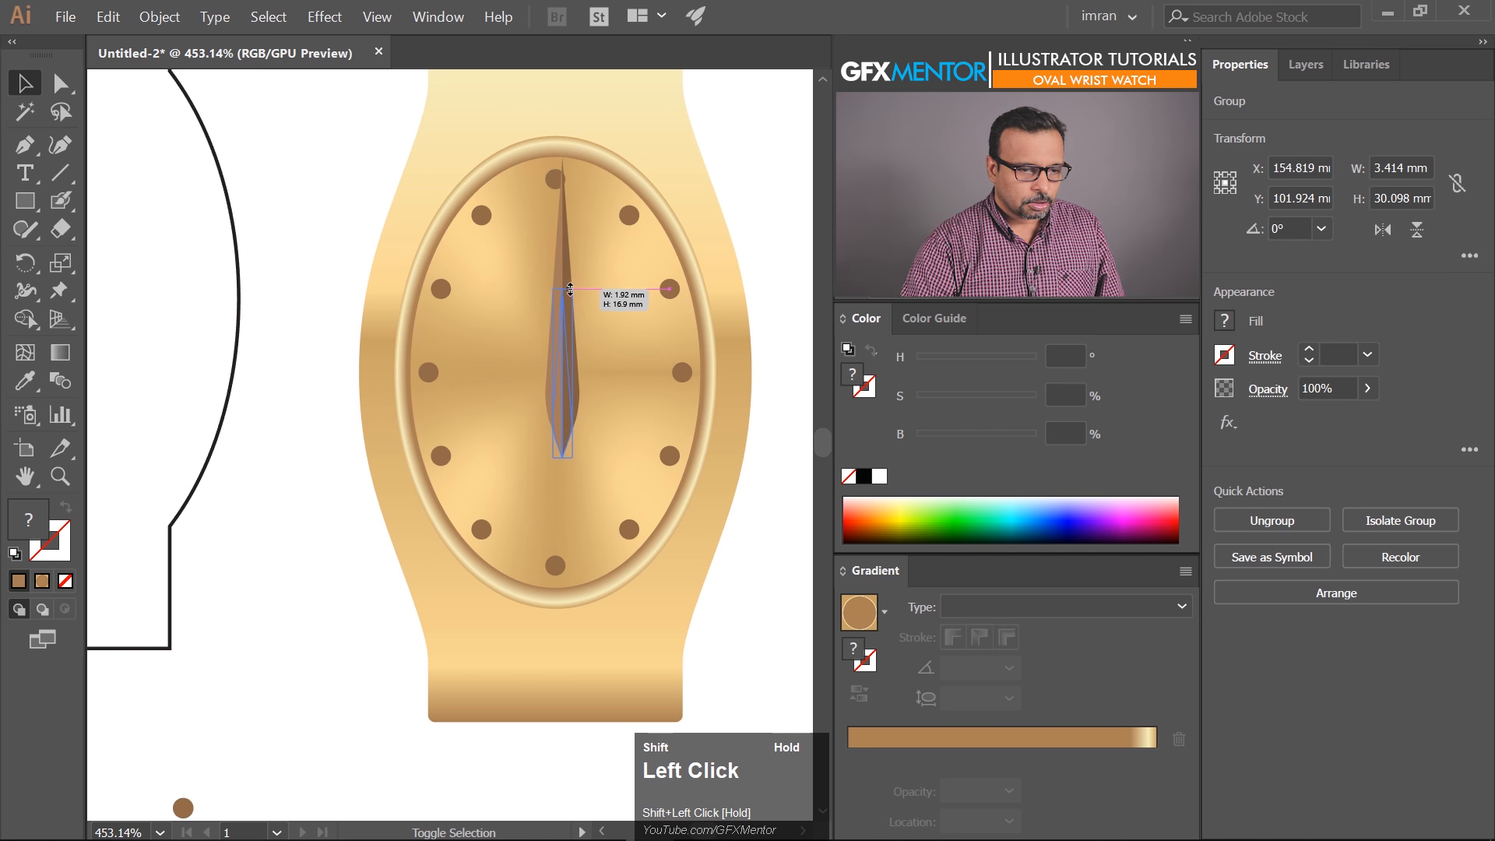
{"action": "left_click_drag", "start_coordinate": [562, 420], "coordinate": [294, 512]}
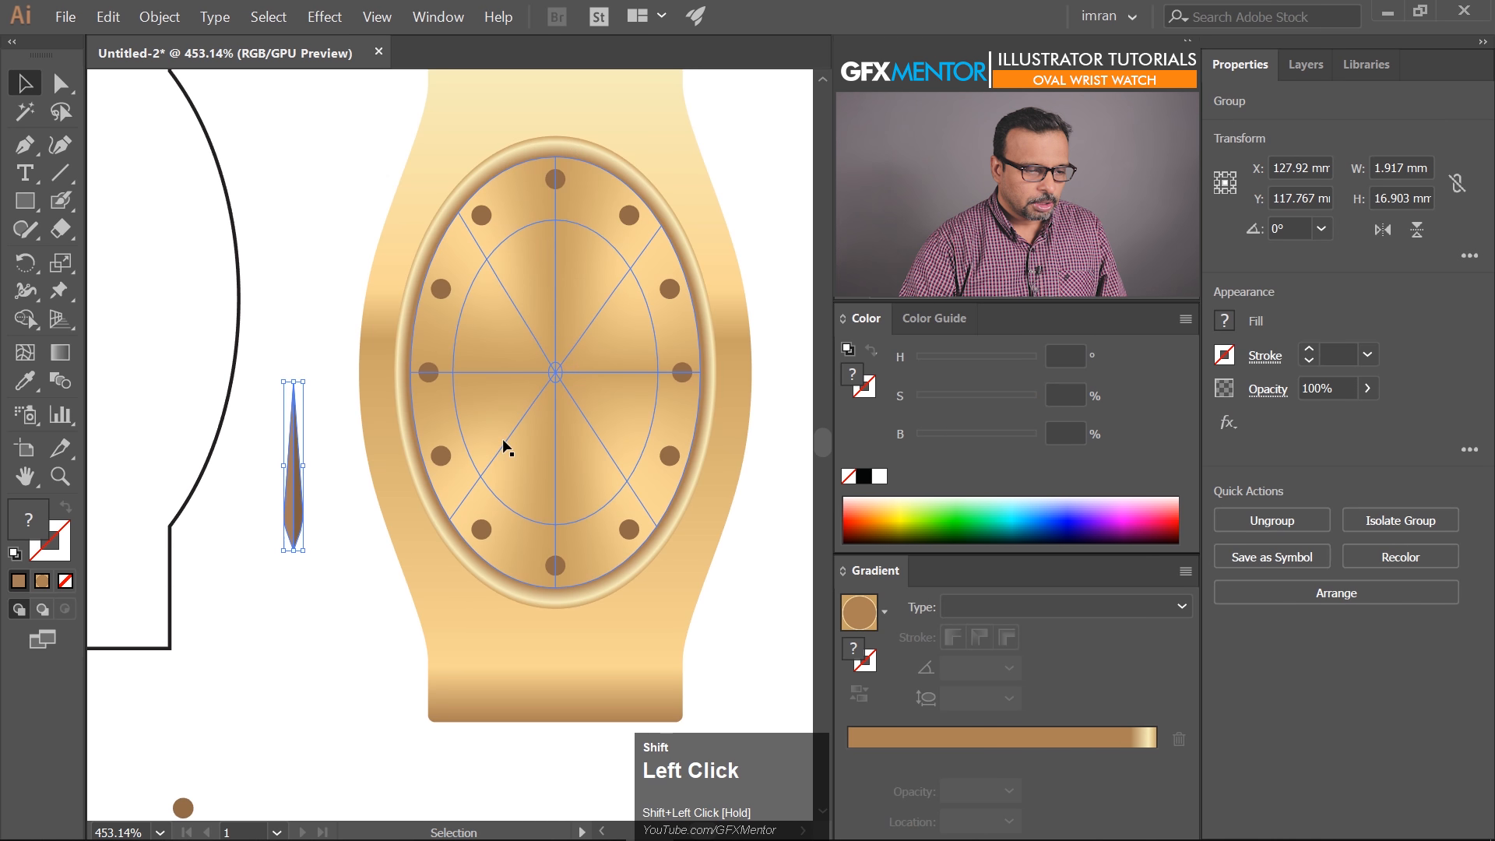
Move the loose brown circle onto the middle of the dial and align it horizontally centred with the watch shapes
{"action": "left_click_drag", "start_coordinate": [183, 810], "coordinate": [563, 373]}
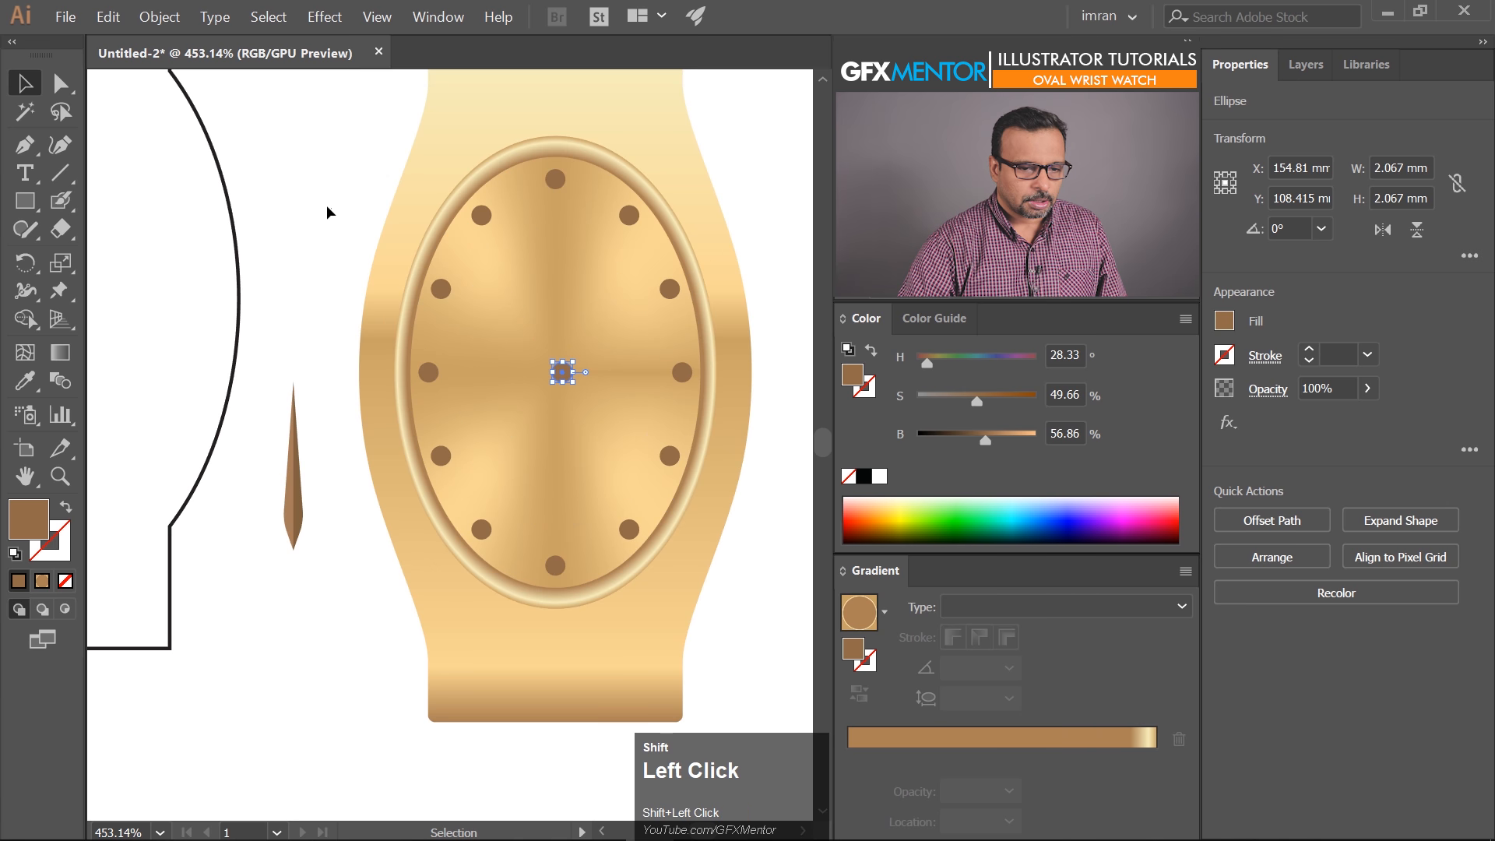
{"action": "left_click_drag", "start_coordinate": [621, 426], "coordinate": [621, 427]}
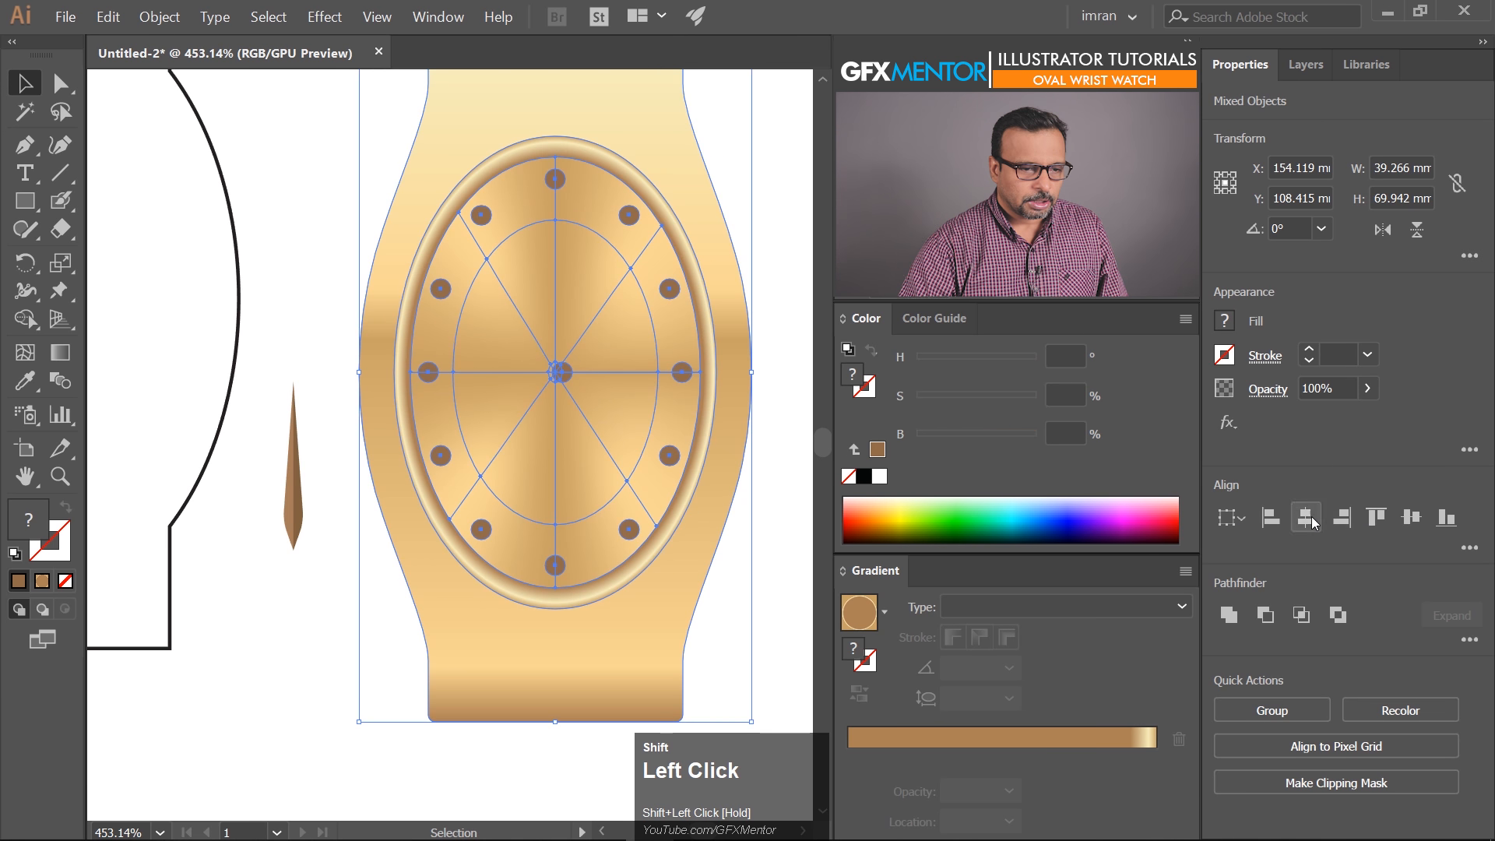
{"action": "left_click", "coordinate": [1311, 522], "text": "shift"}
{"action": "left_click", "coordinate": [775, 231]}
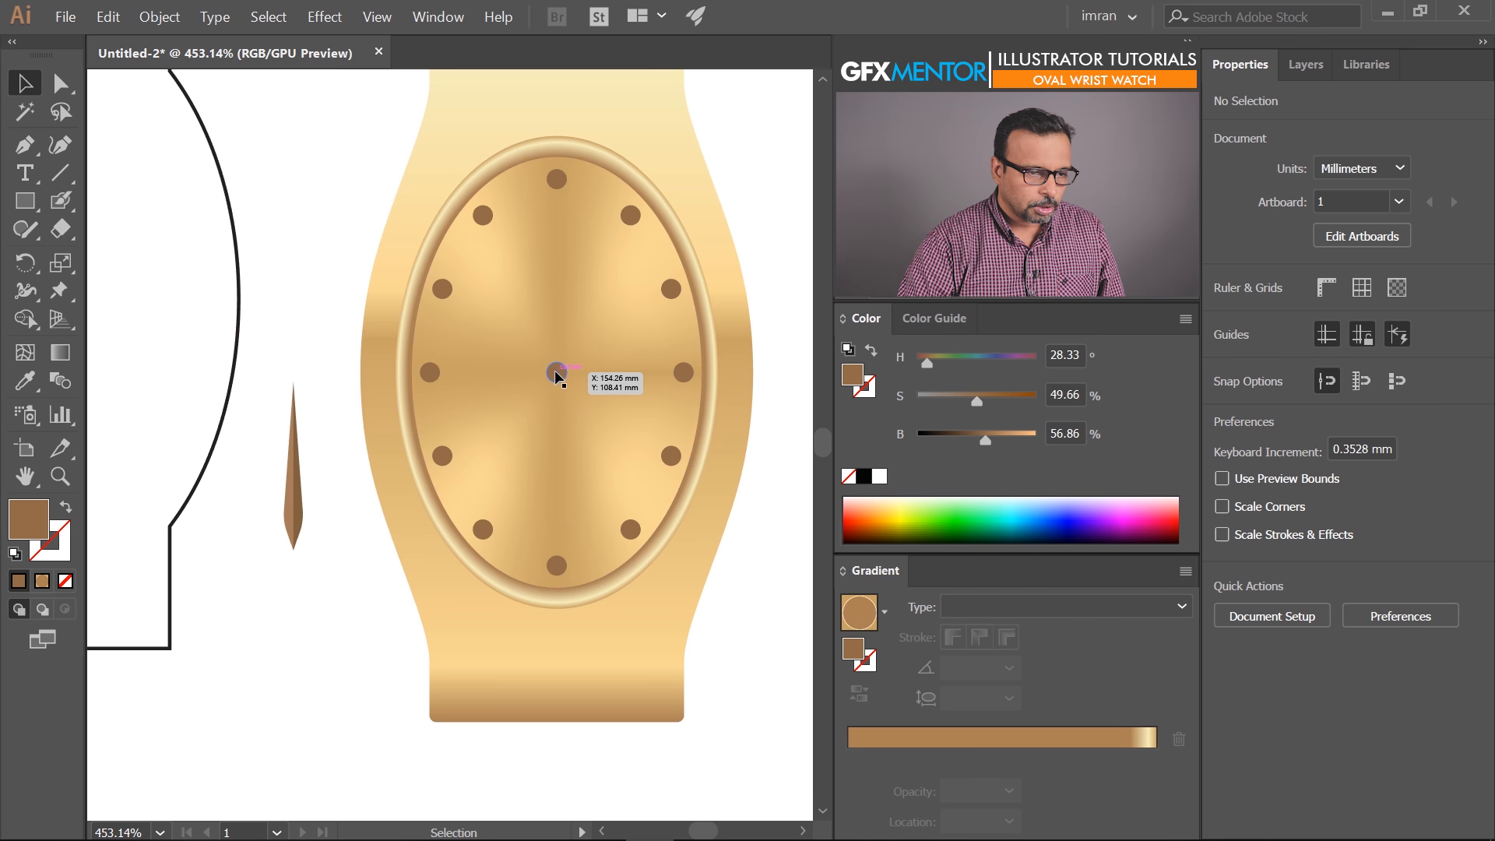
Select the brown circle at the dial's centre and scale it down about its centre to about 1.15 mm across
{"action": "left_click_drag", "start_coordinate": [299, 518], "coordinate": [320, 453]}
{"action": "left_click_drag", "start_coordinate": [552, 367], "coordinate": [638, 350]}
{"action": "left_click_drag", "start_coordinate": [560, 394], "coordinate": [626, 369]}
{"action": "left_click", "coordinate": [625, 371], "text": "shift"}
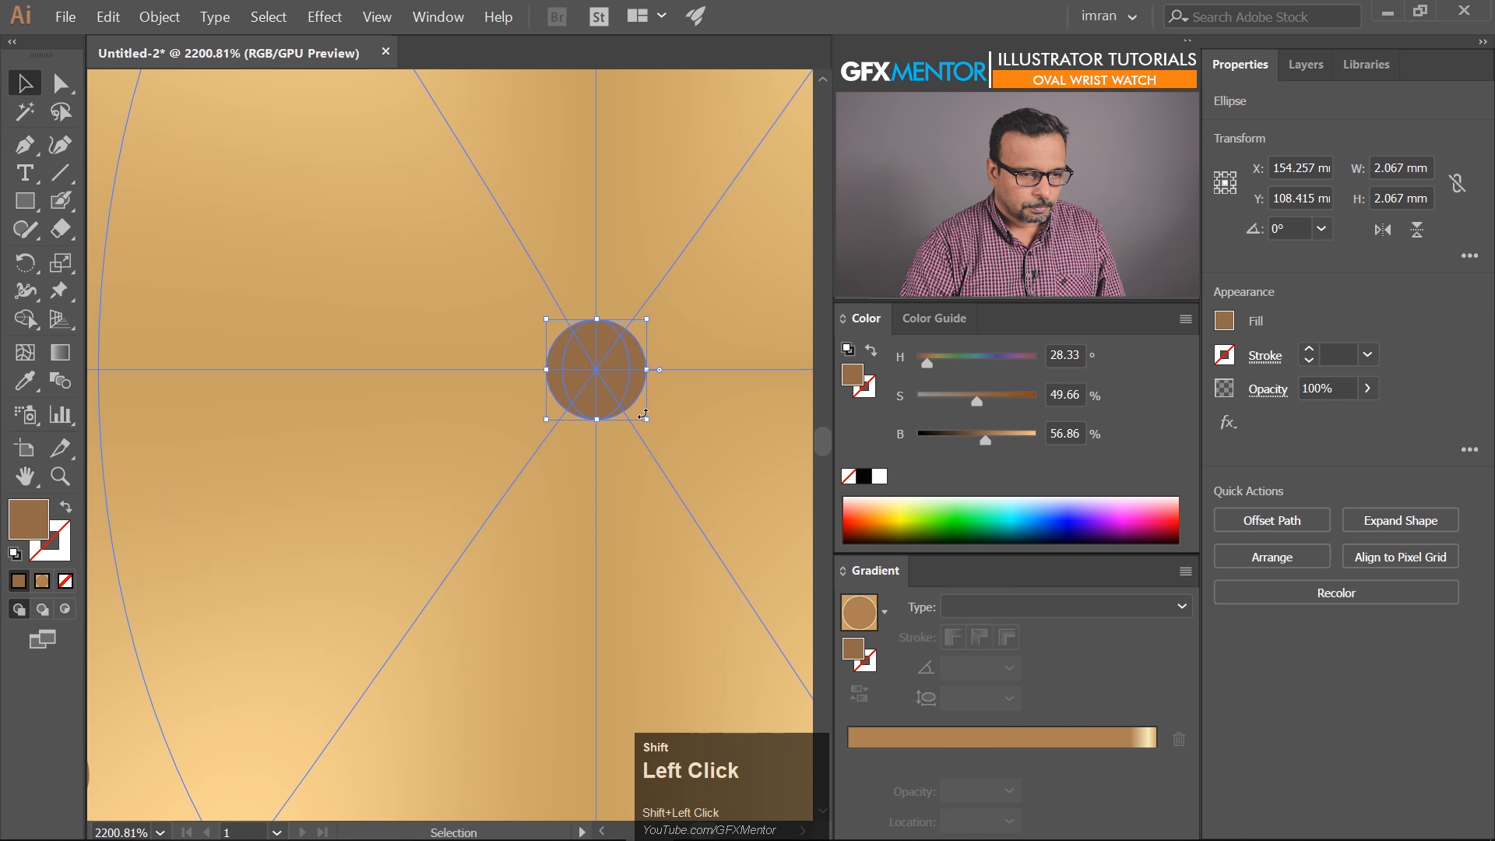
{"action": "left_click_drag", "start_coordinate": [650, 422], "coordinate": [627, 398]}
Bring the small centre circle to the front of the stacking order
{"action": "right_click", "coordinate": [580, 371]}
{"action": "right_click", "coordinate": [584, 363]}
{"action": "right_click", "coordinate": [585, 358]}
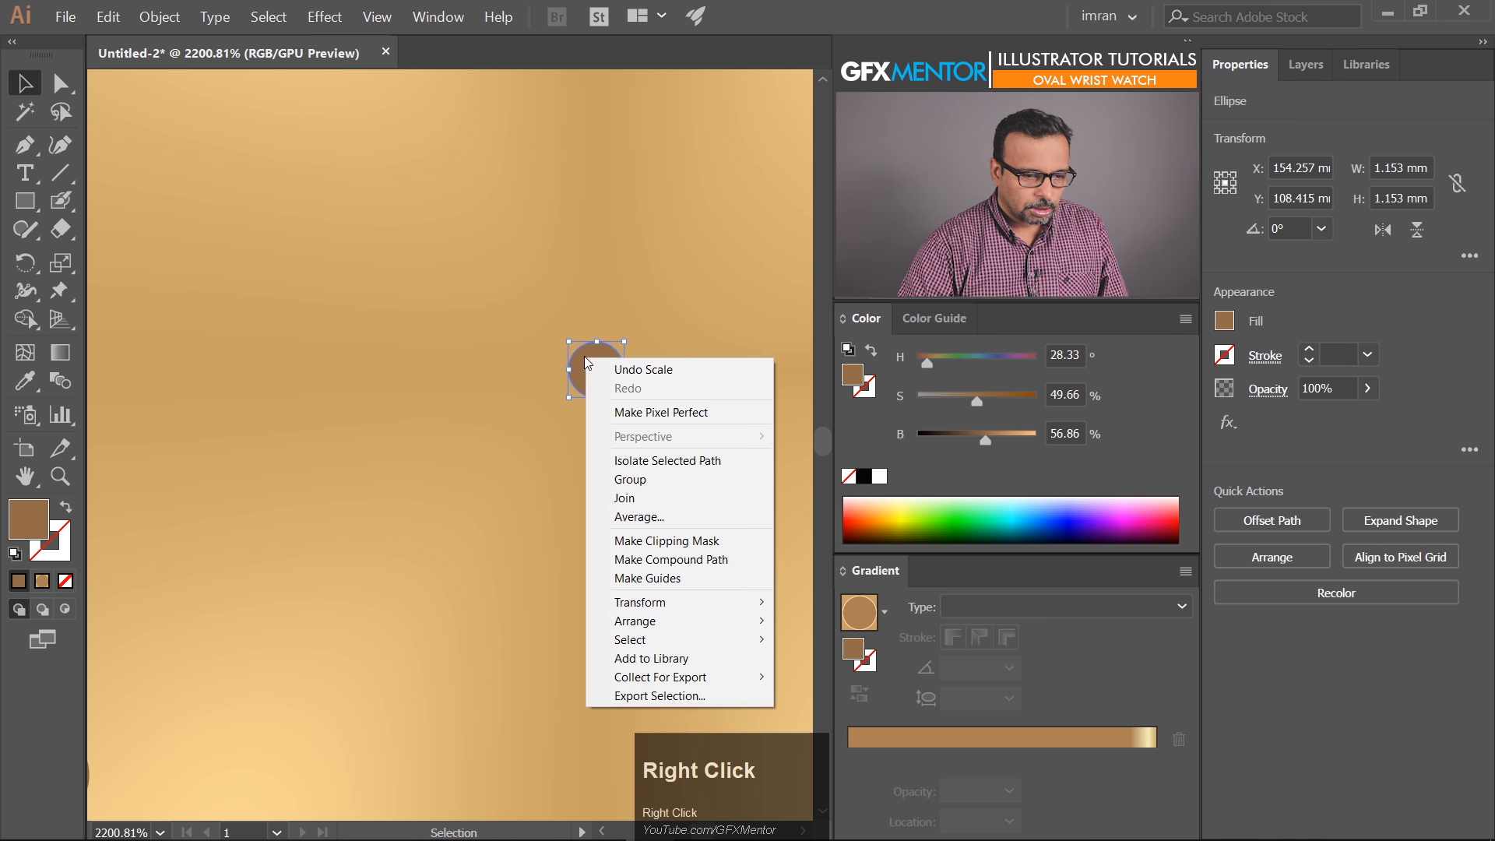
{"action": "mouse_move", "coordinate": [709, 623]}
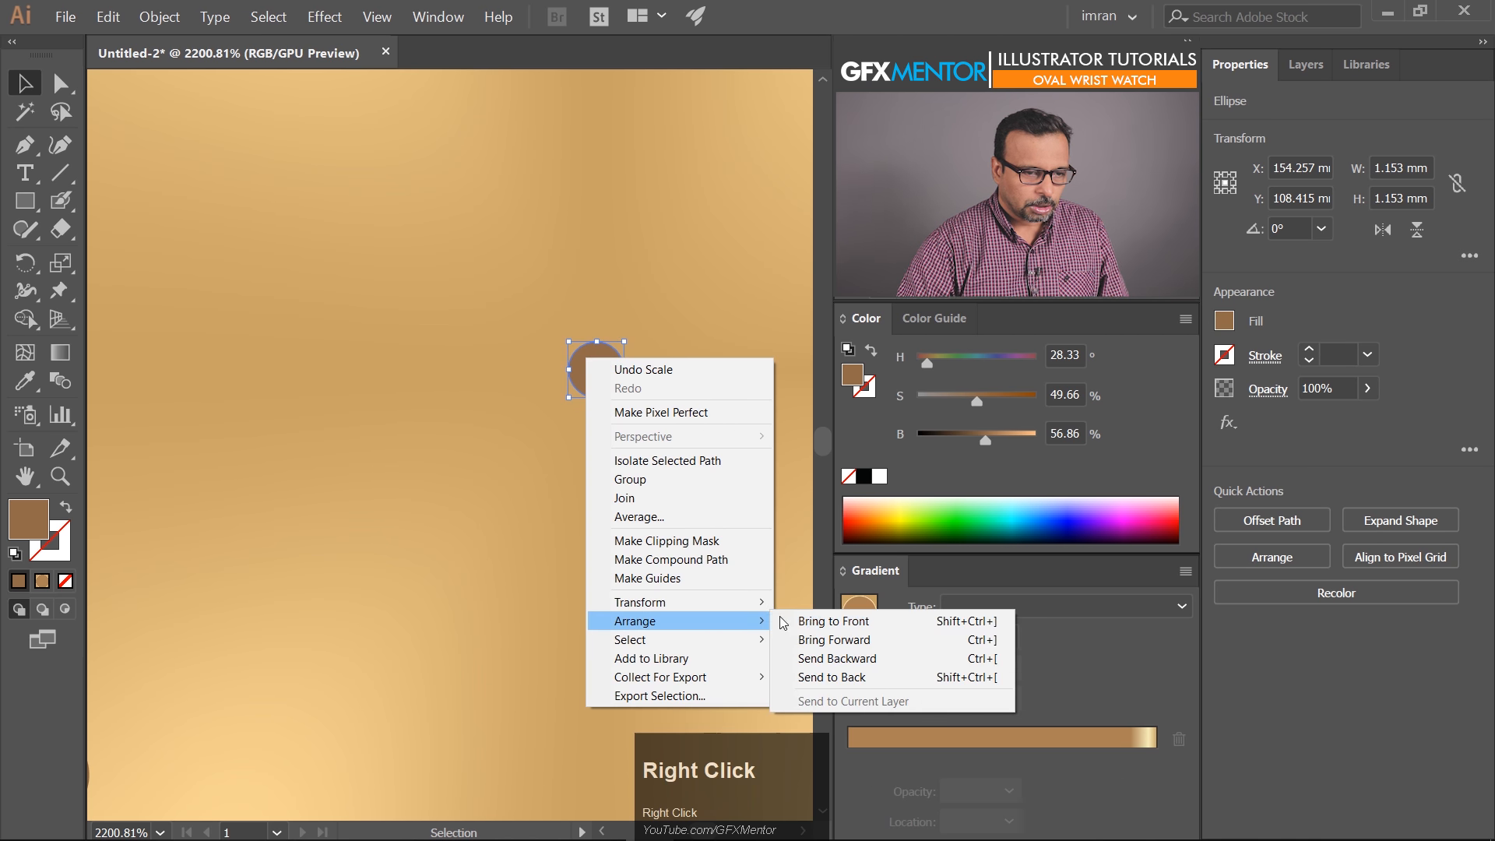
{"action": "left_click", "coordinate": [836, 623]}
Darken the centre circle's brown to about 31% brightness
{"action": "key", "text": "ctrl+space"}
{"action": "left_click_drag", "start_coordinate": [588, 326], "coordinate": [475, 363]}
{"action": "left_click_drag", "start_coordinate": [575, 365], "coordinate": [424, 425]}
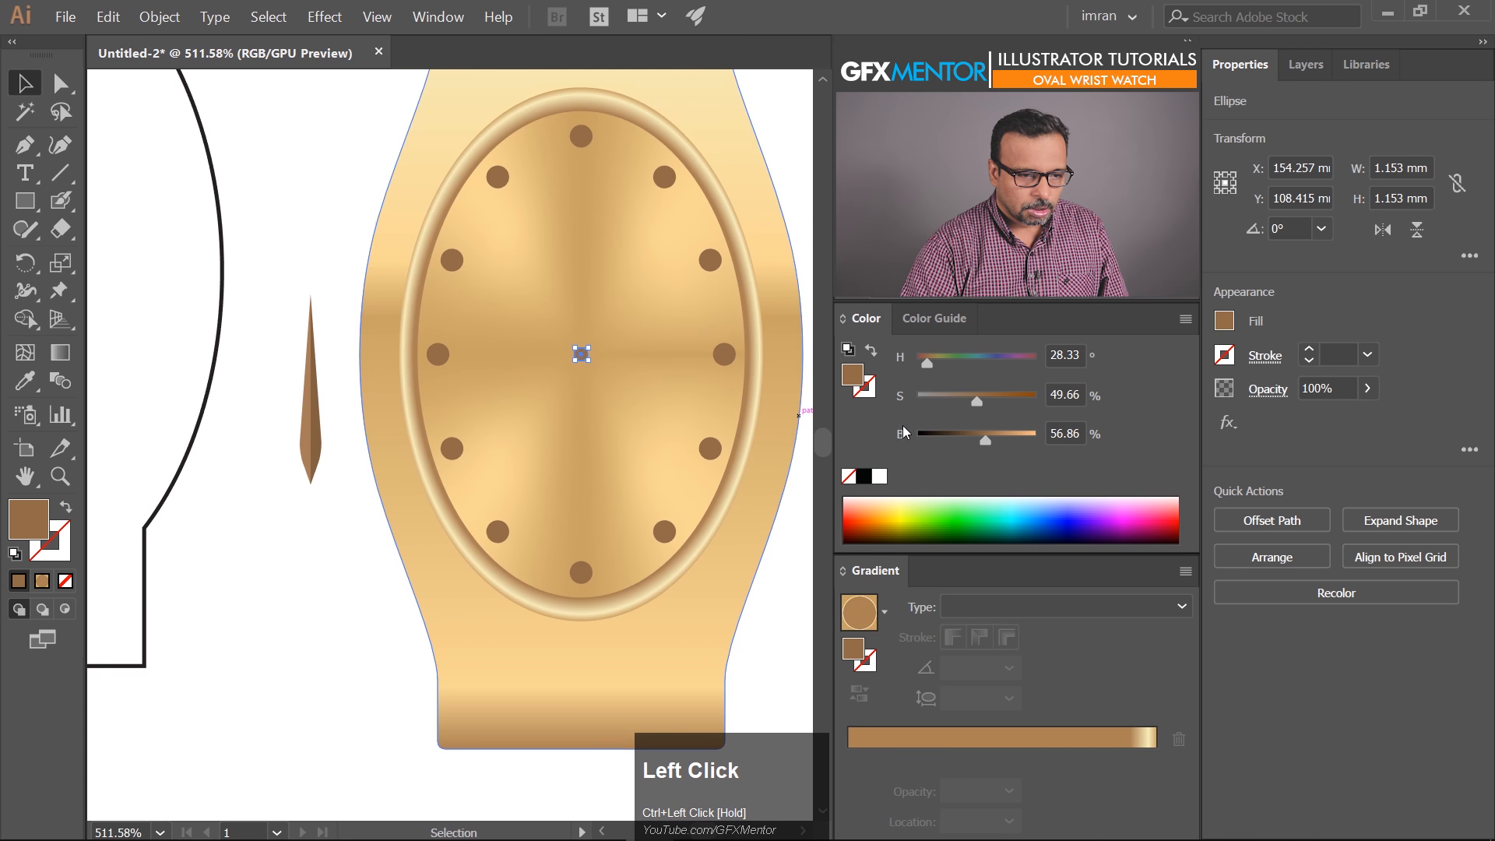
{"action": "left_click_drag", "start_coordinate": [983, 441], "coordinate": [955, 444]}
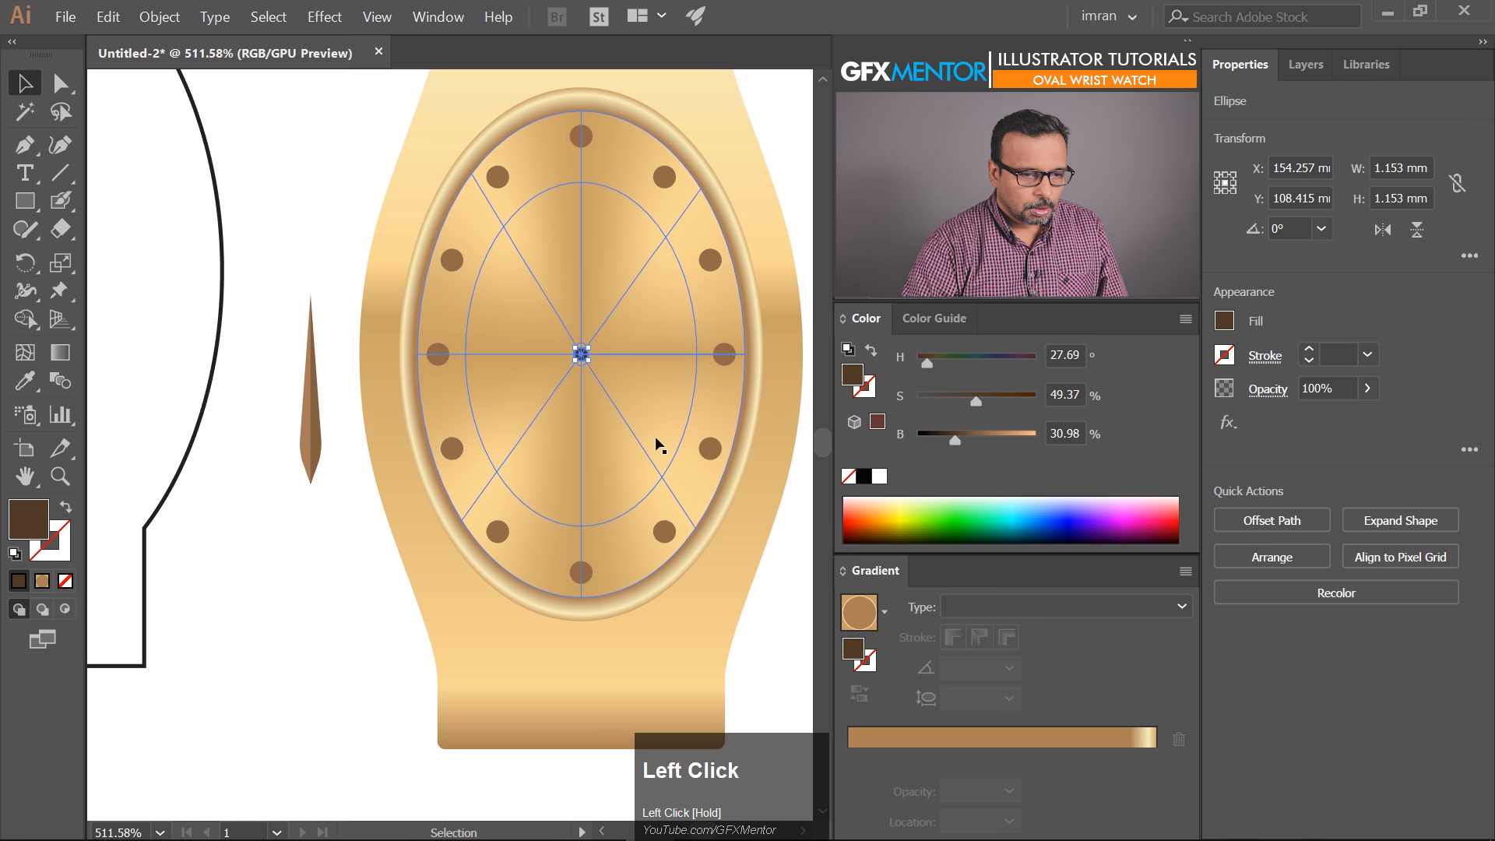
Try the hand over the centre circle rotated 45°, and undo the rotation
{"action": "left_click", "coordinate": [287, 508]}
{"action": "left_click_drag", "start_coordinate": [375, 412], "coordinate": [574, 358]}
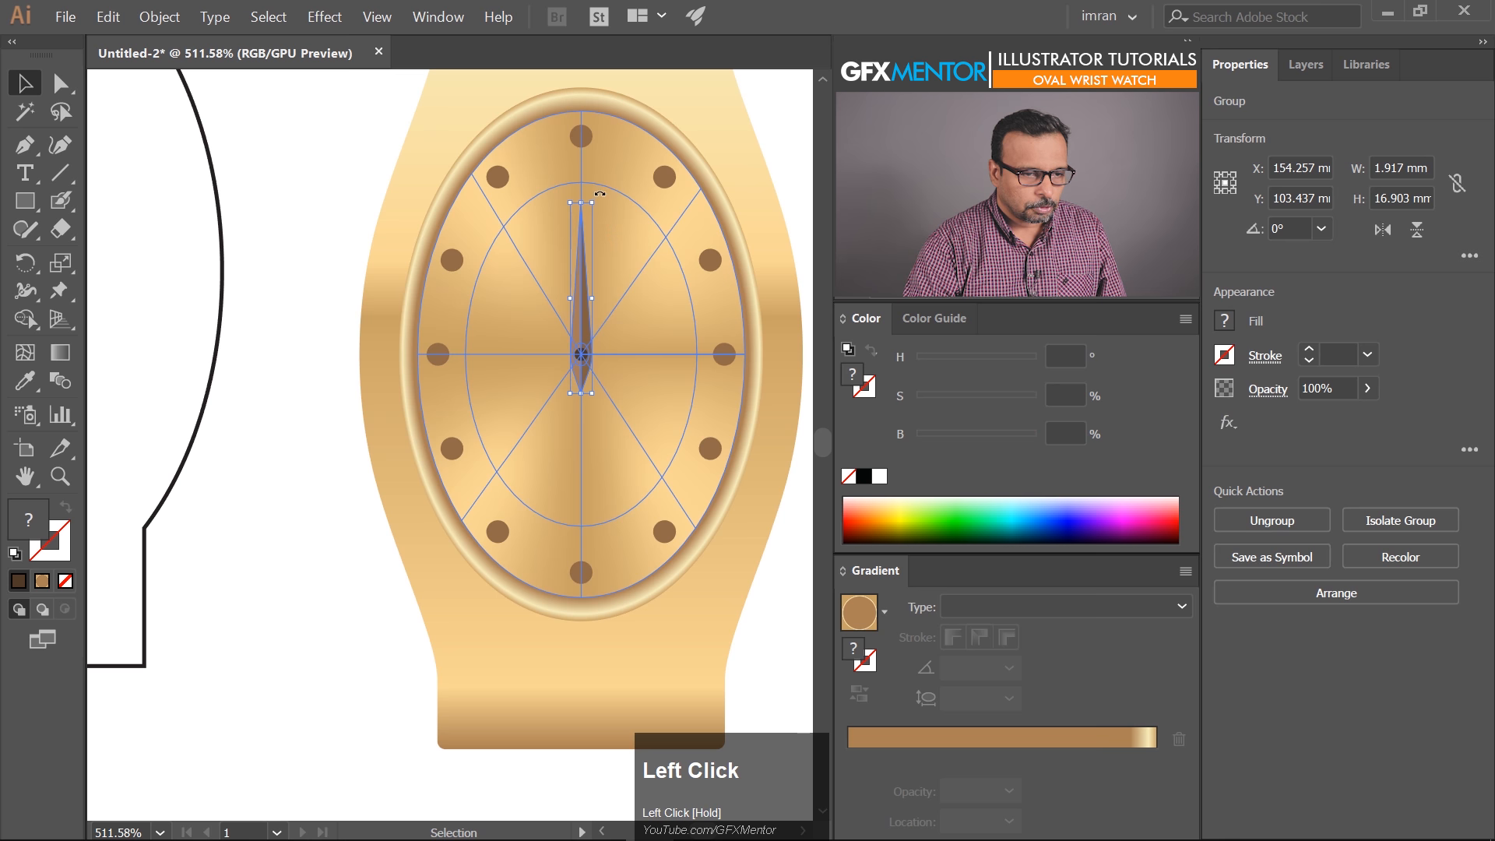
{"action": "left_click_drag", "start_coordinate": [600, 194], "coordinate": [520, 211]}
{"action": "left_click_drag", "start_coordinate": [621, 342], "coordinate": [299, 537]}
{"action": "key", "text": "space"}
{"action": "left_click_drag", "start_coordinate": [341, 522], "coordinate": [489, 399]}
{"action": "key", "text": "ctrl+z"}
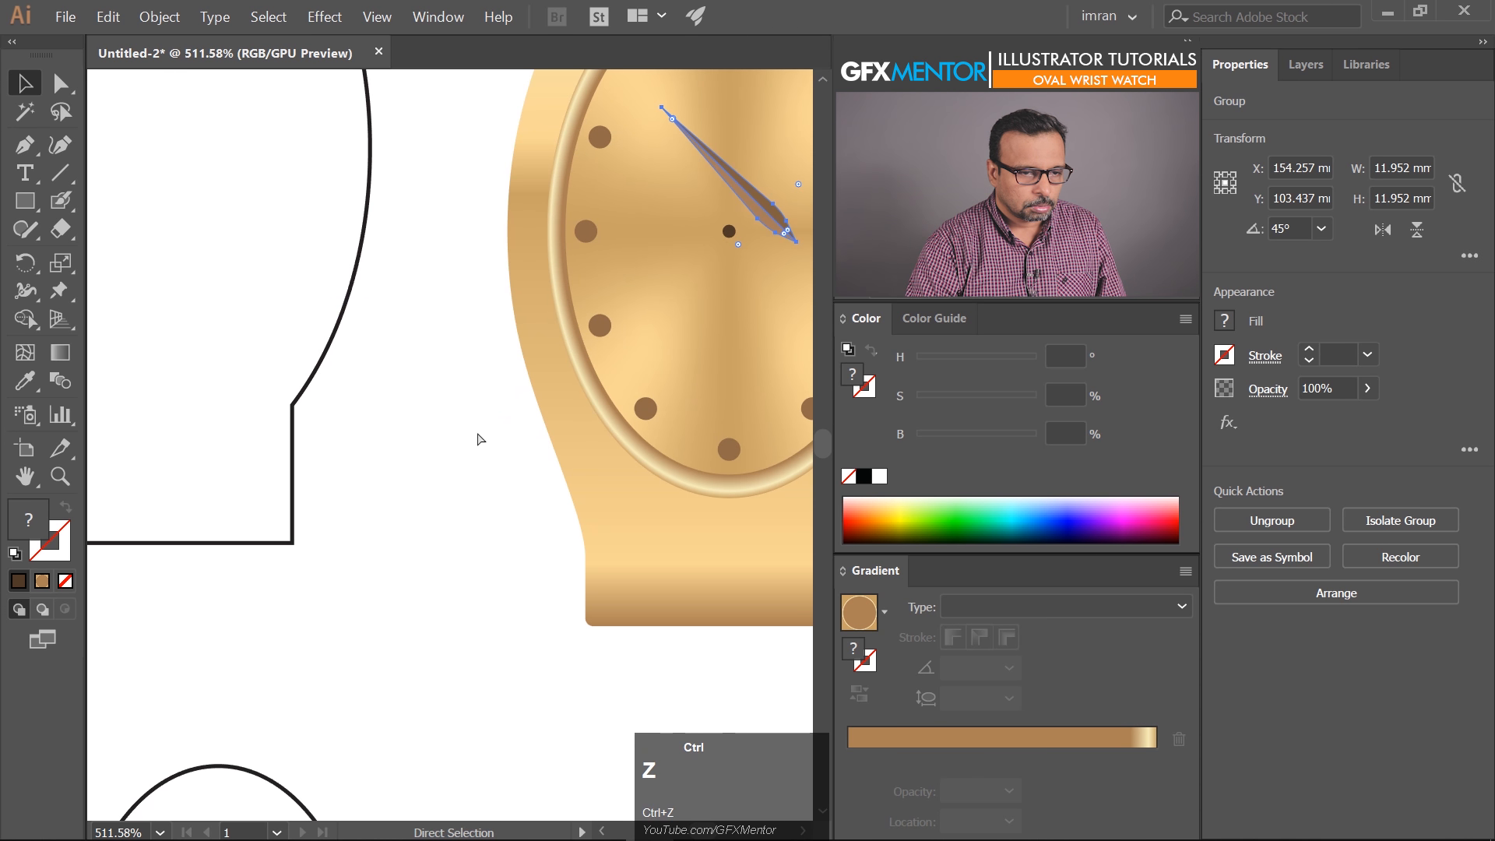
{"action": "key", "text": "ctrl+z"}
Move the hand to the blank area beside the watch, place a copy next to it and shorten the copy proportionally
{"action": "left_click_drag", "start_coordinate": [720, 208], "coordinate": [460, 406]}
{"action": "left_click_drag", "start_coordinate": [471, 282], "coordinate": [473, 317]}
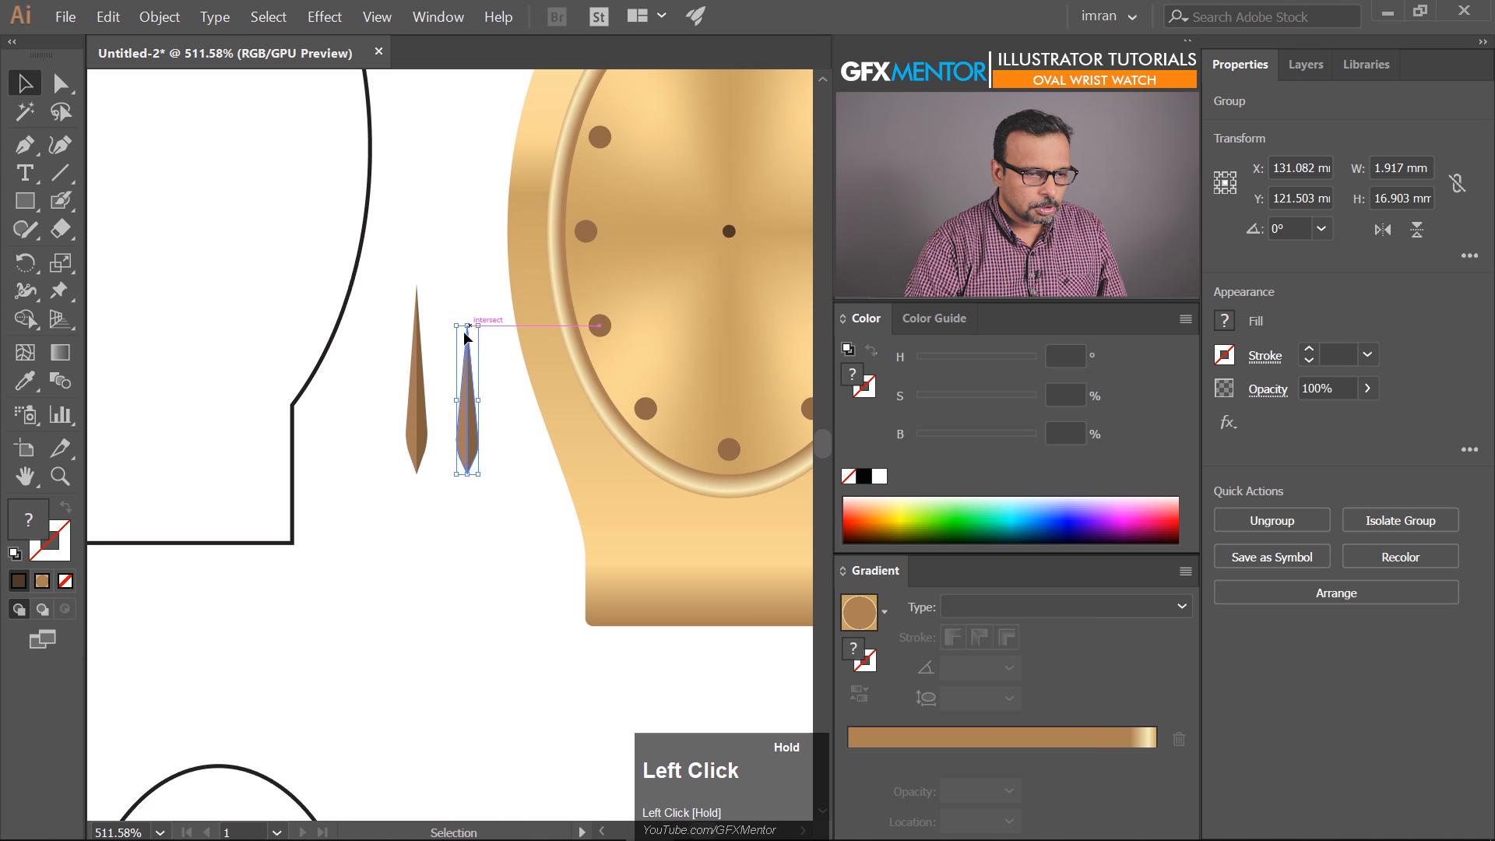
{"action": "left_click_drag", "start_coordinate": [467, 326], "coordinate": [468, 334]}
{"action": "left_click", "coordinate": [492, 470]}
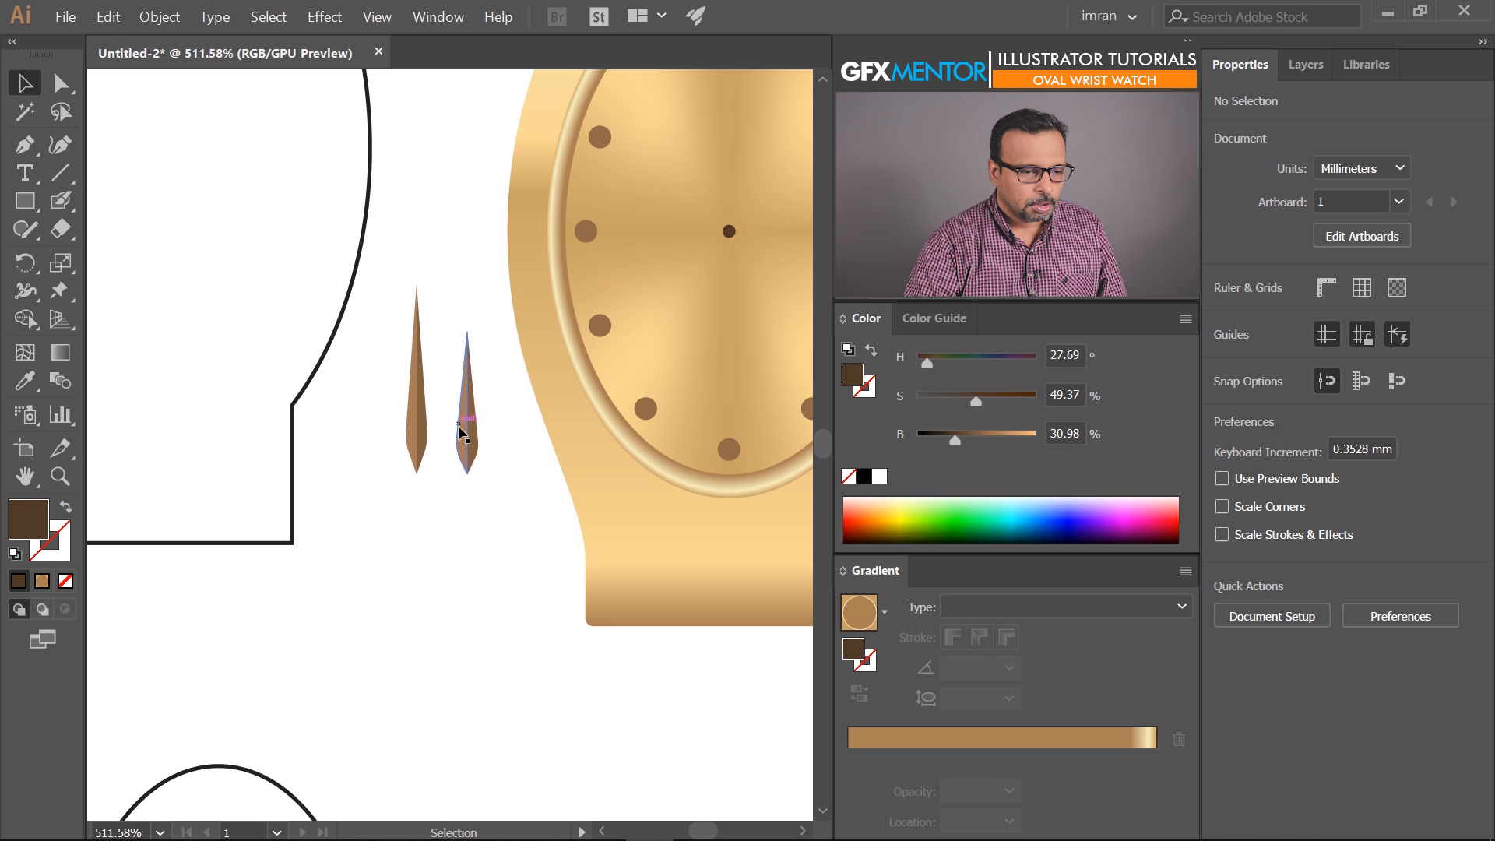
Rotate the long hand 45° counterclockwise and the short hand 45° clockwise, and cross them near their lower ends
{"action": "left_click", "coordinate": [414, 444]}
{"action": "left_click_drag", "start_coordinate": [460, 451], "coordinate": [645, 392]}
{"action": "left_click", "coordinate": [467, 472], "text": "shift"}
{"action": "left_click", "coordinate": [433, 476]}
{"action": "left_click", "coordinate": [456, 460]}
{"action": "left_click_drag", "start_coordinate": [607, 343], "coordinate": [376, 494]}
Select both crossed hands, align their bottom edges and deselect them
{"action": "left_click", "coordinate": [305, 627]}
{"action": "left_click_drag", "start_coordinate": [296, 666], "coordinate": [427, 487]}
{"action": "left_click", "coordinate": [395, 525]}
{"action": "left_click", "coordinate": [402, 452]}
{"action": "left_click", "coordinate": [1442, 530]}
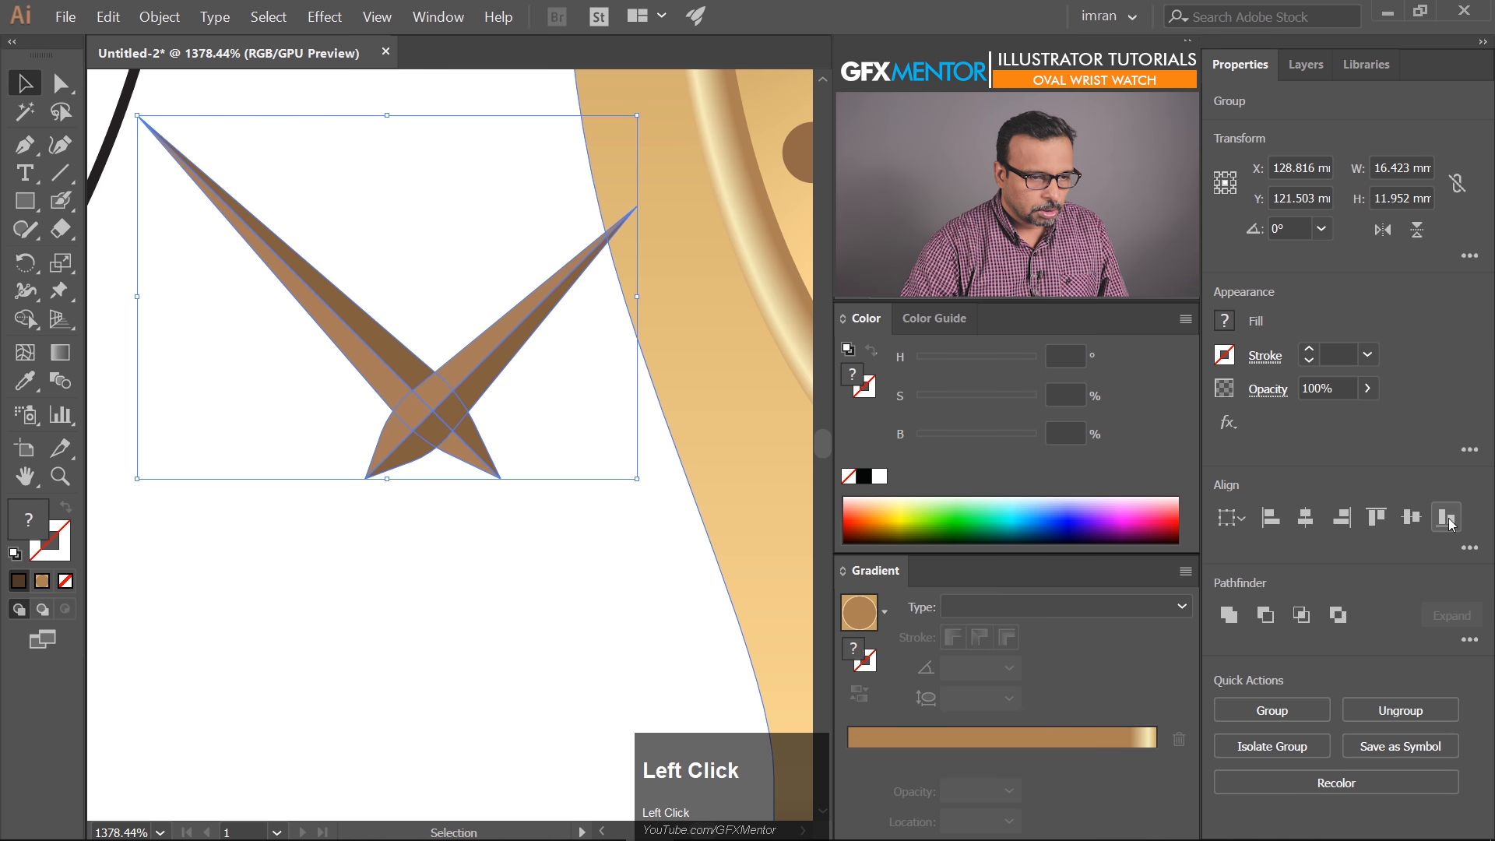
{"action": "left_click", "coordinate": [455, 494]}
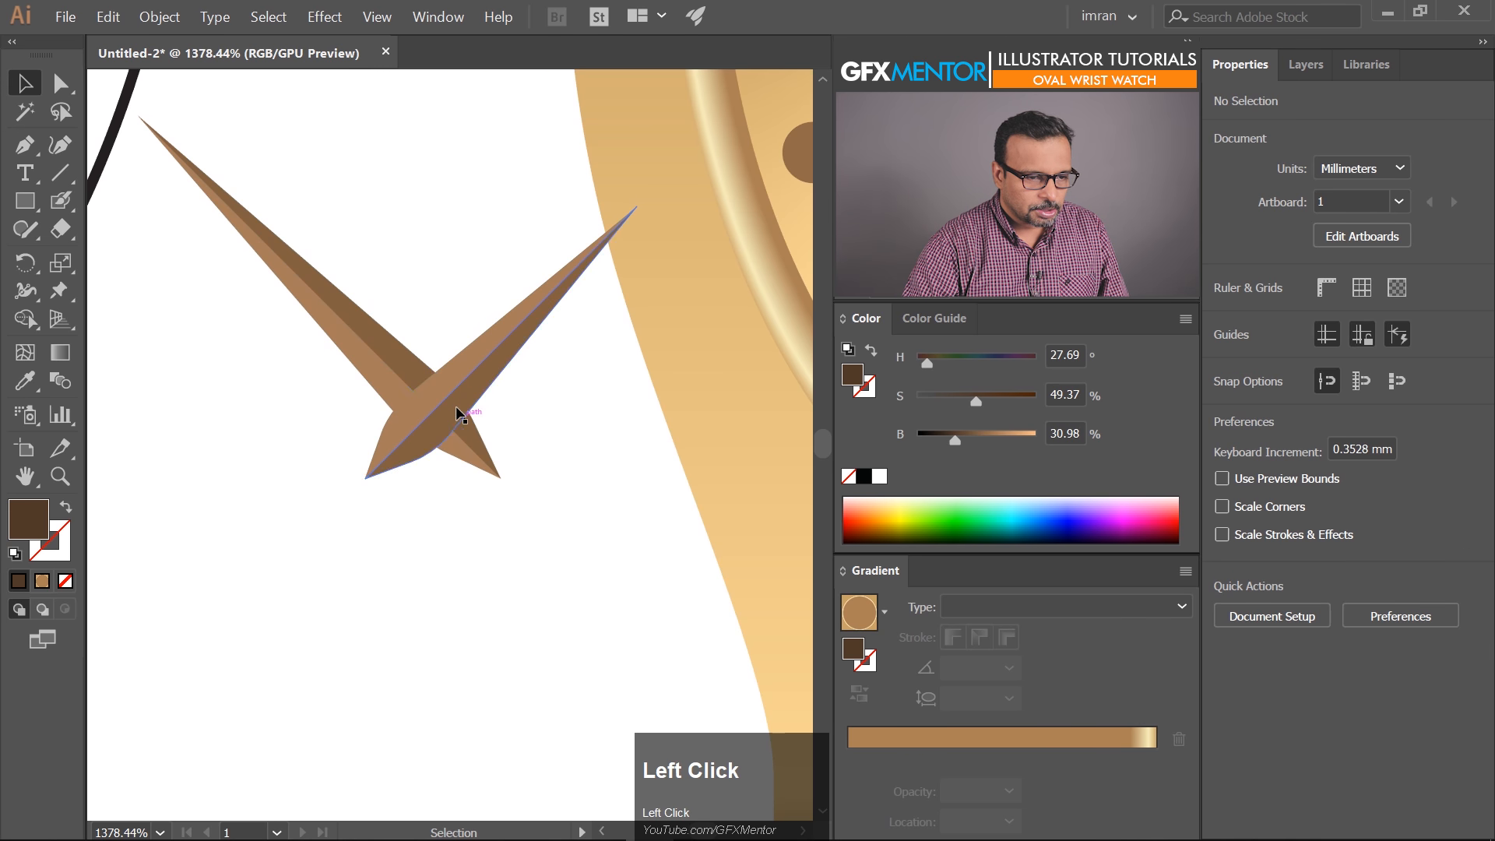
Select both hands, move them together onto the dial's centre and switch to outline view around the centre circle
{"action": "left_click_drag", "start_coordinate": [453, 292], "coordinate": [366, 516]}
{"action": "key", "text": "space"}
{"action": "left_click_drag", "start_coordinate": [465, 408], "coordinate": [259, 607]}
{"action": "key", "text": "Tab"}
{"action": "key", "text": "Tab"}
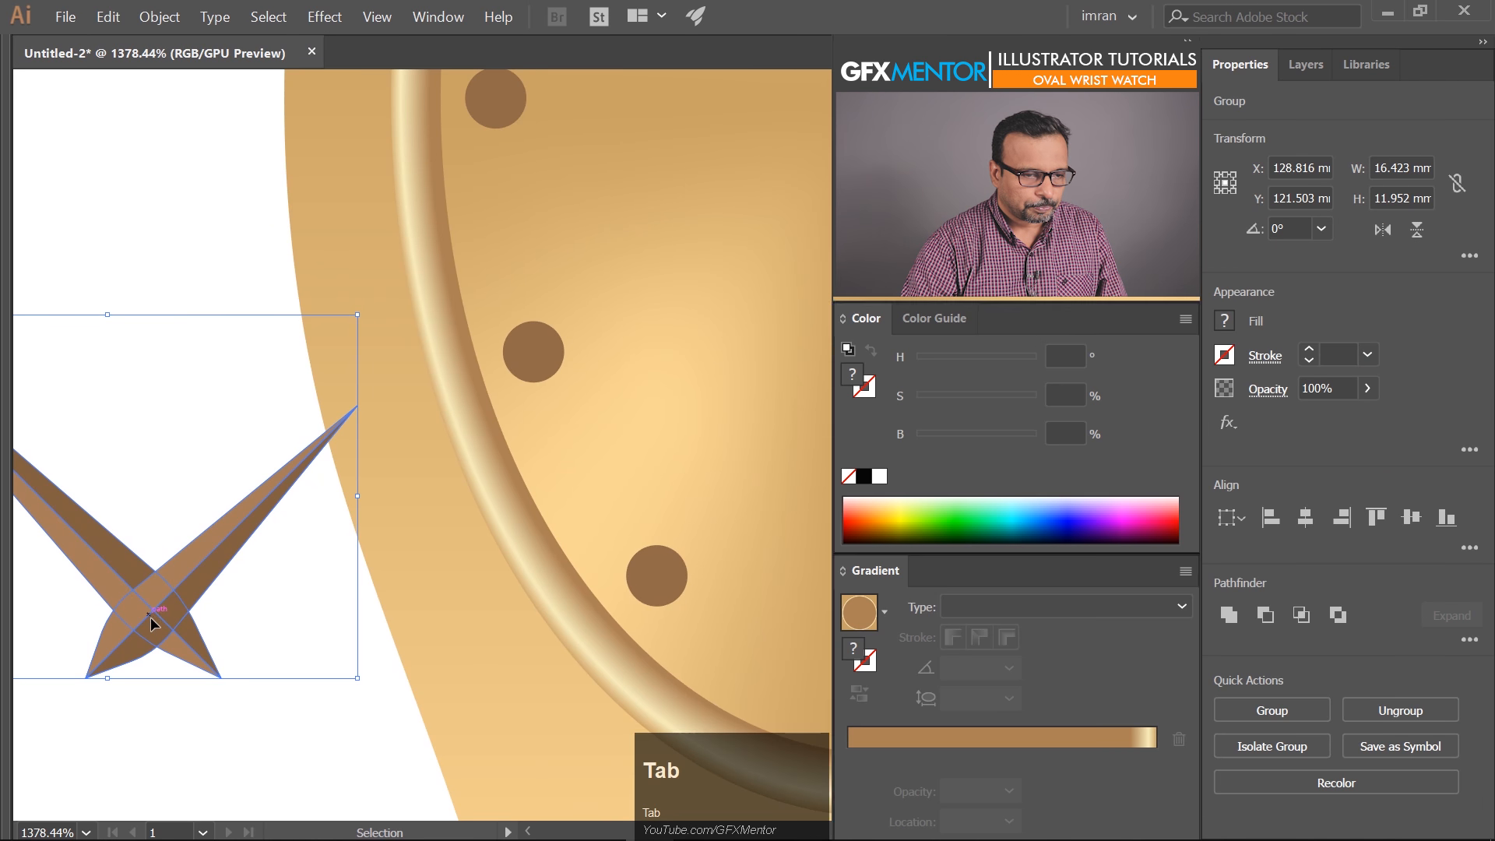
{"action": "key", "text": "space"}
{"action": "left_click_drag", "start_coordinate": [226, 606], "coordinate": [757, 349]}
{"action": "key", "text": "ctrl"}
{"action": "key", "text": "ctrl+y"}
{"action": "left_click_drag", "start_coordinate": [331, 416], "coordinate": [594, 424]}
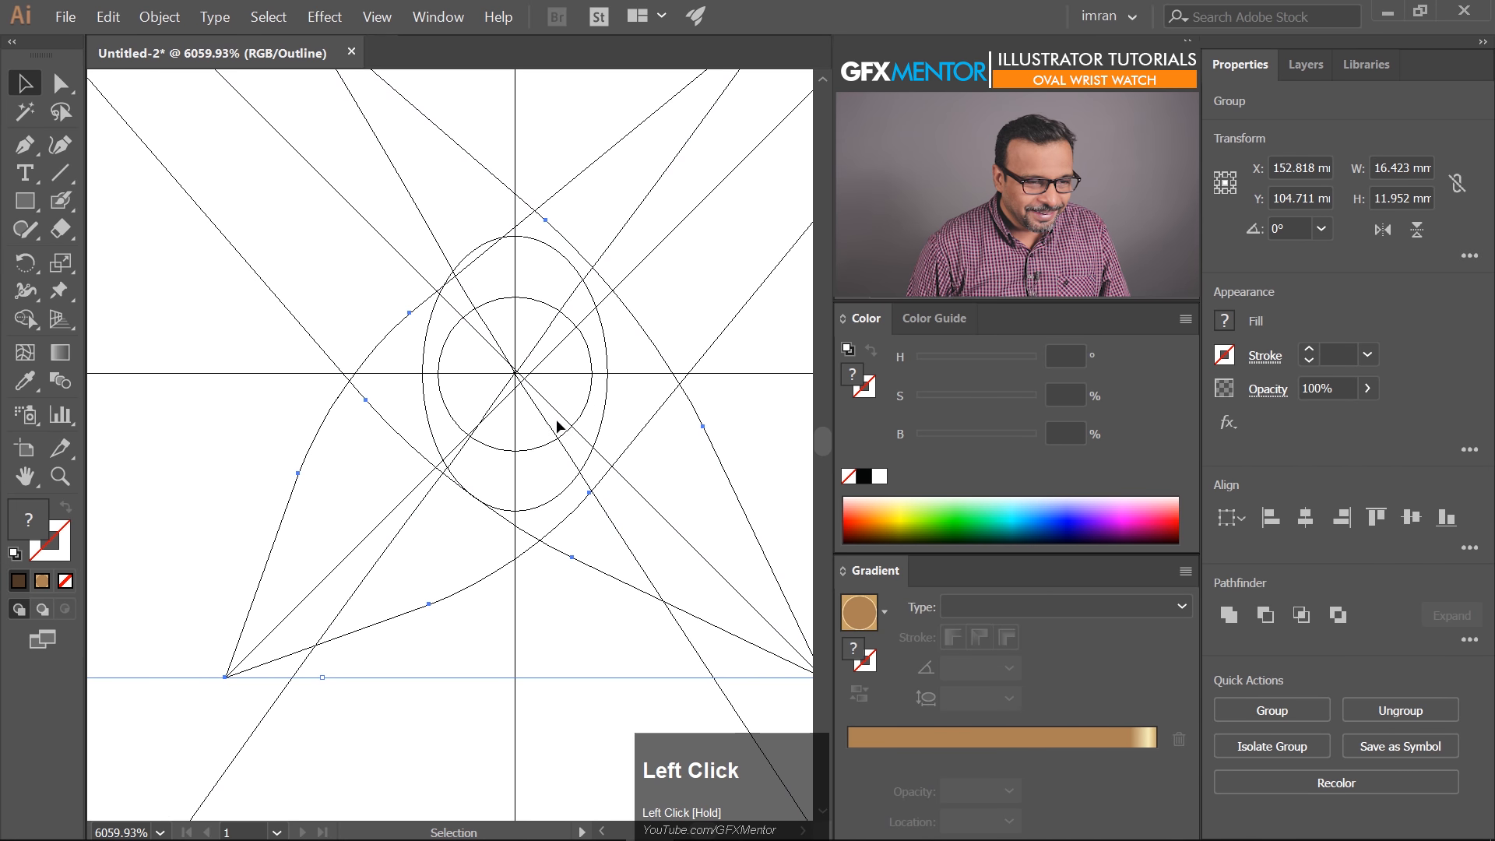
Nudge the hands down and place the crossing of their centre lines exactly on the centre point of the dial
{"action": "key", "text": "Down"}
{"action": "key", "text": "Down"}
{"action": "key", "text": "Down"}
{"action": "key", "text": "Down"}
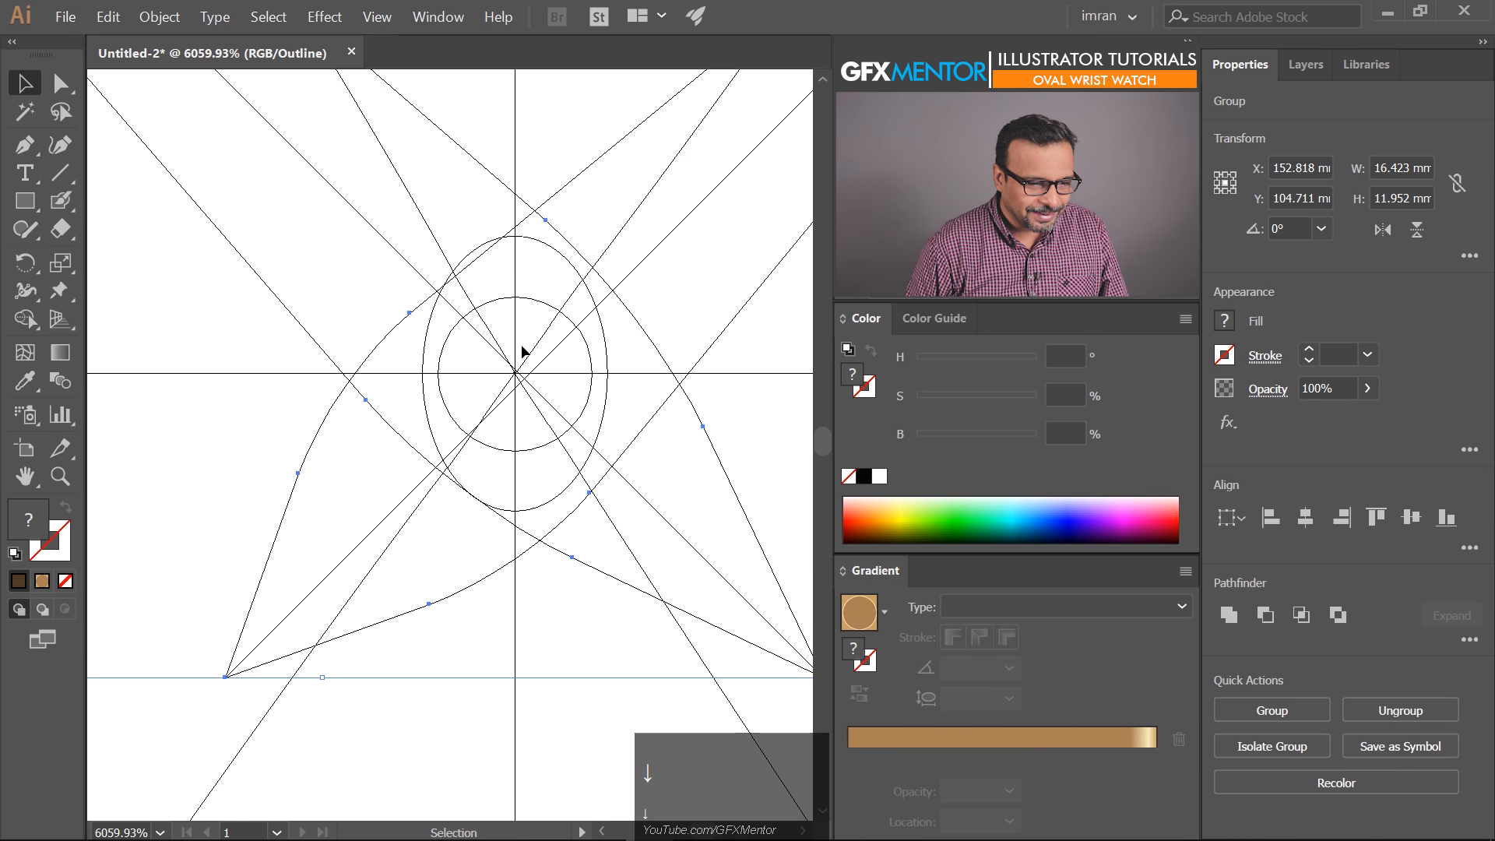
{"action": "key", "text": "Down"}
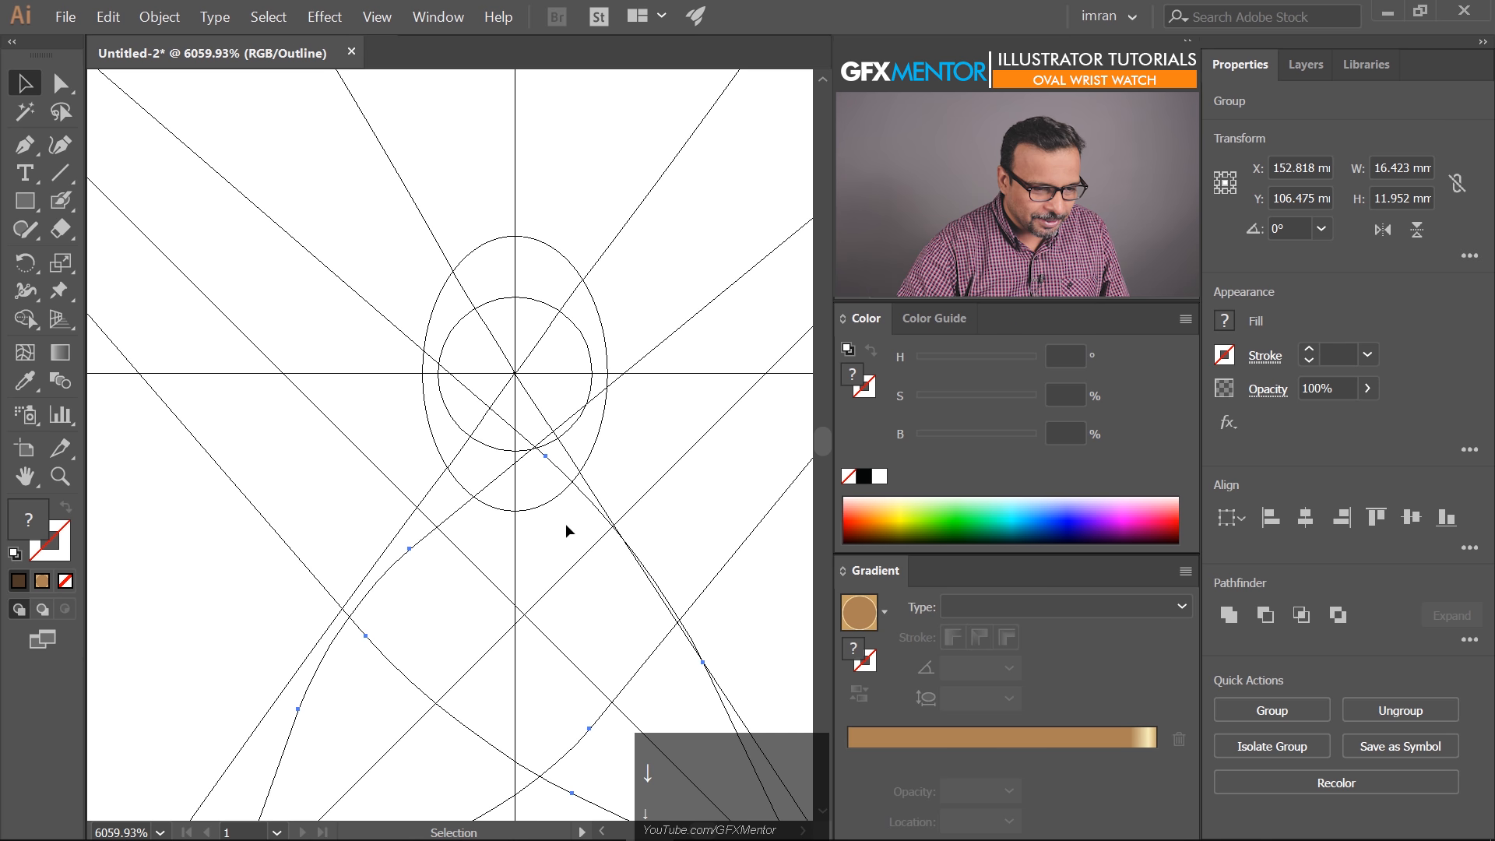
{"action": "left_click", "coordinate": [525, 616]}
{"action": "left_click_drag", "start_coordinate": [526, 615], "coordinate": [516, 377]}
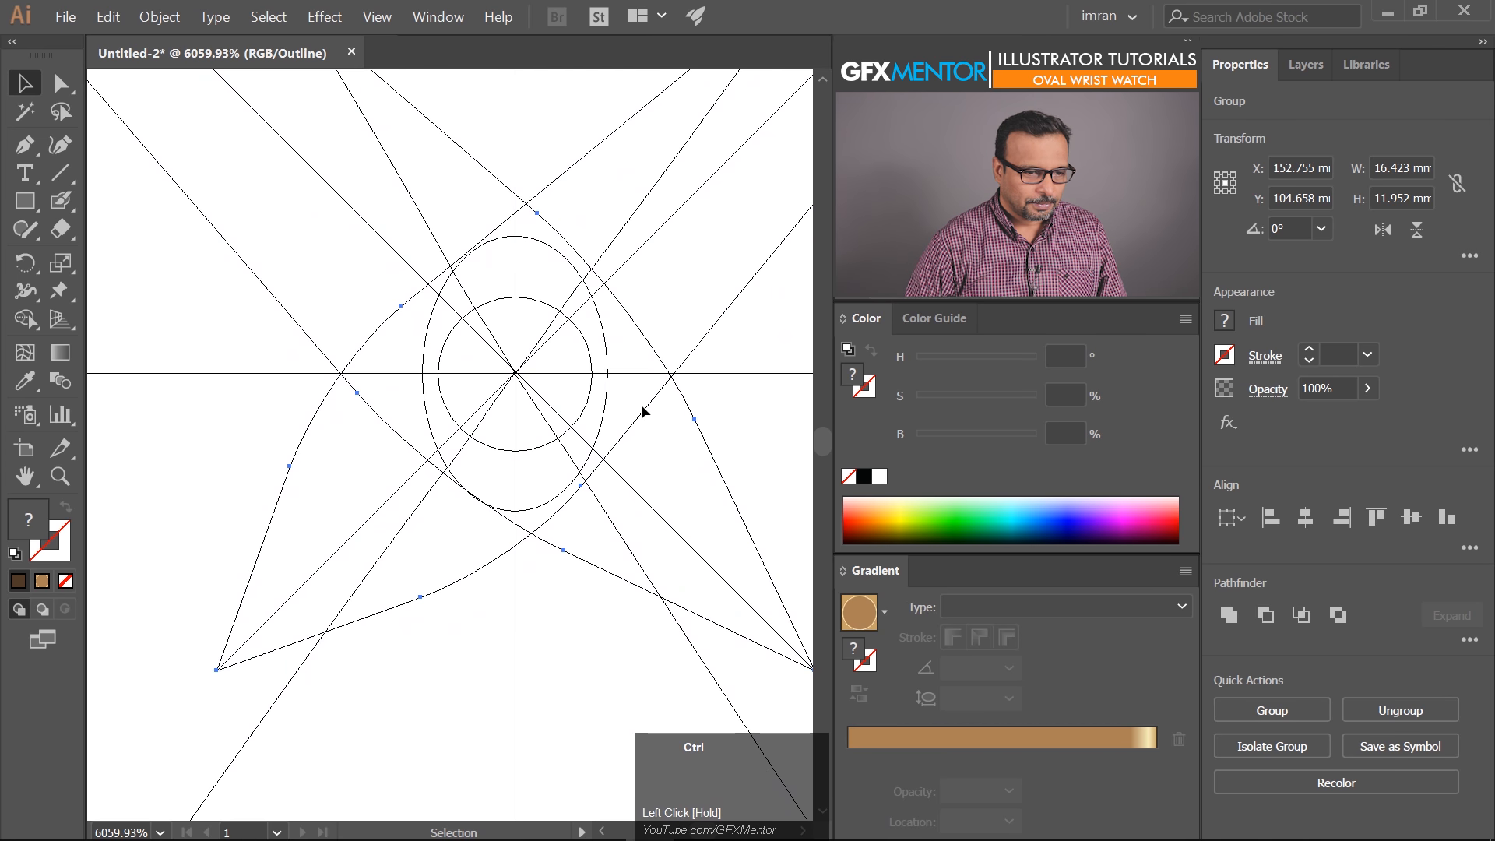
Return to the preview display, deselect the hands and examine the whole watch with both hands in place
{"action": "key", "text": "ctrl+y"}
{"action": "key", "text": "ctrl+minus"}
{"action": "key", "text": "ctrl+minus"}
{"action": "key", "text": "ctrl+minus"}
{"action": "key", "text": "ctrl+minus"}
{"action": "key", "text": "ctrl+minus"}
{"action": "key", "text": "ctrl+minus"}
{"action": "key", "text": "ctrl+minus"}
{"action": "key", "text": "ctrl+minus"}
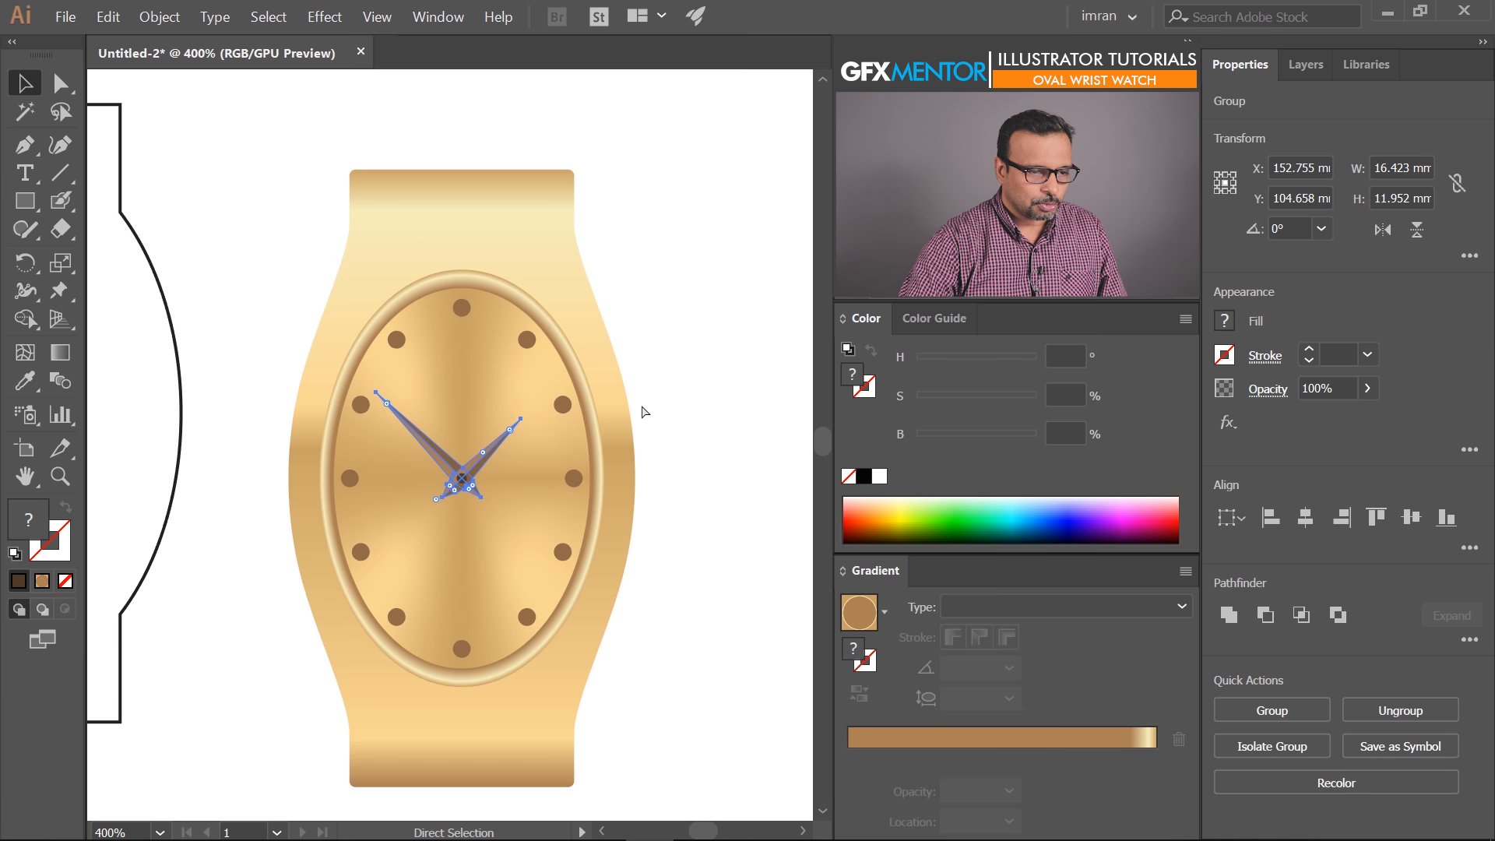
{"action": "left_click", "coordinate": [244, 301]}
{"action": "key", "text": "space"}
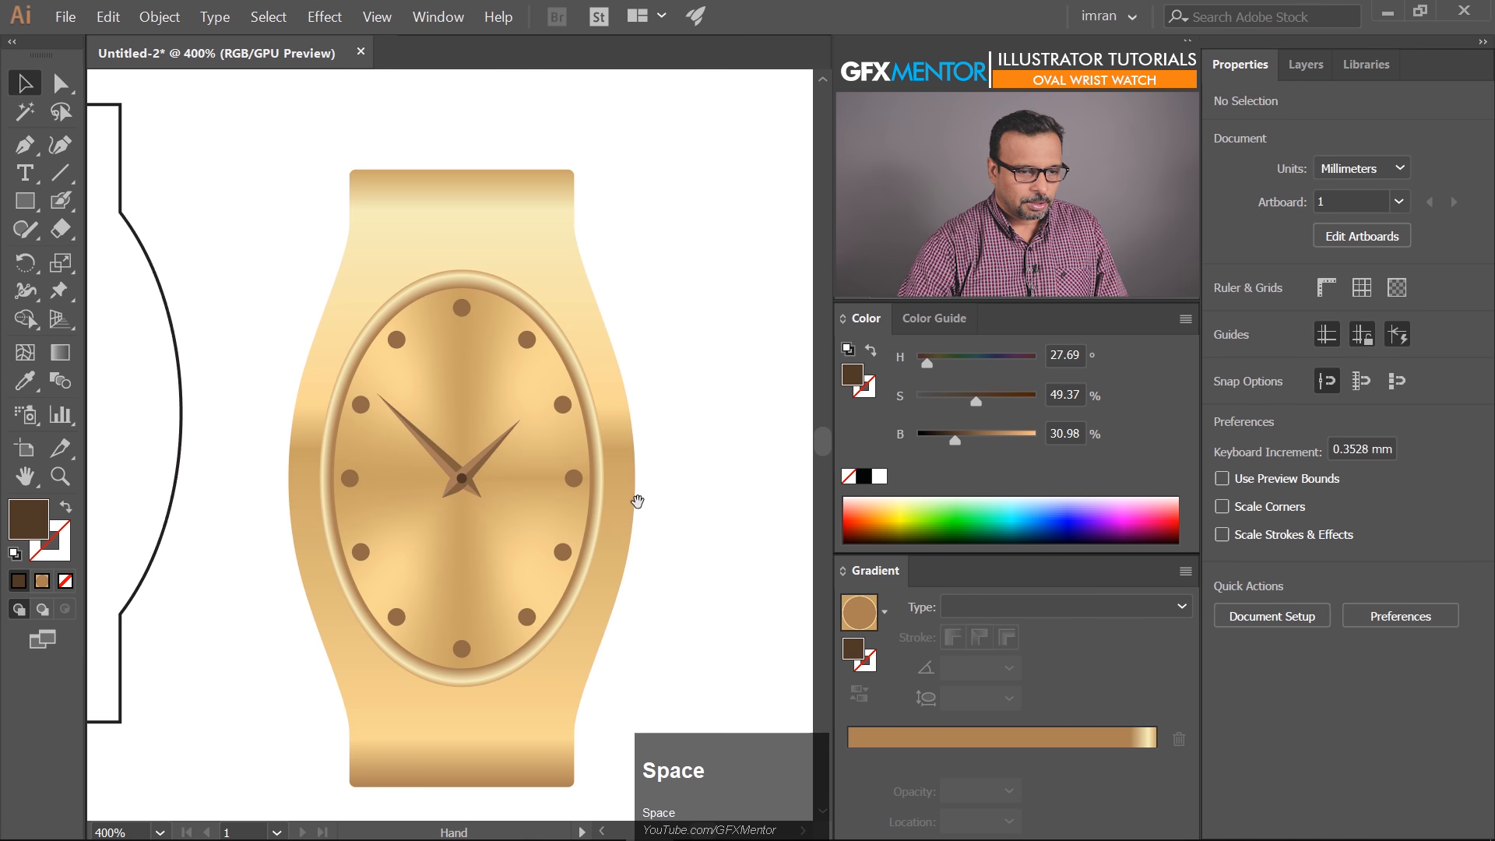
{"action": "left_click_drag", "start_coordinate": [638, 502], "coordinate": [735, 438]}
{"action": "key", "text": "ctrl+minus"}
{"action": "left_click", "coordinate": [740, 385]}
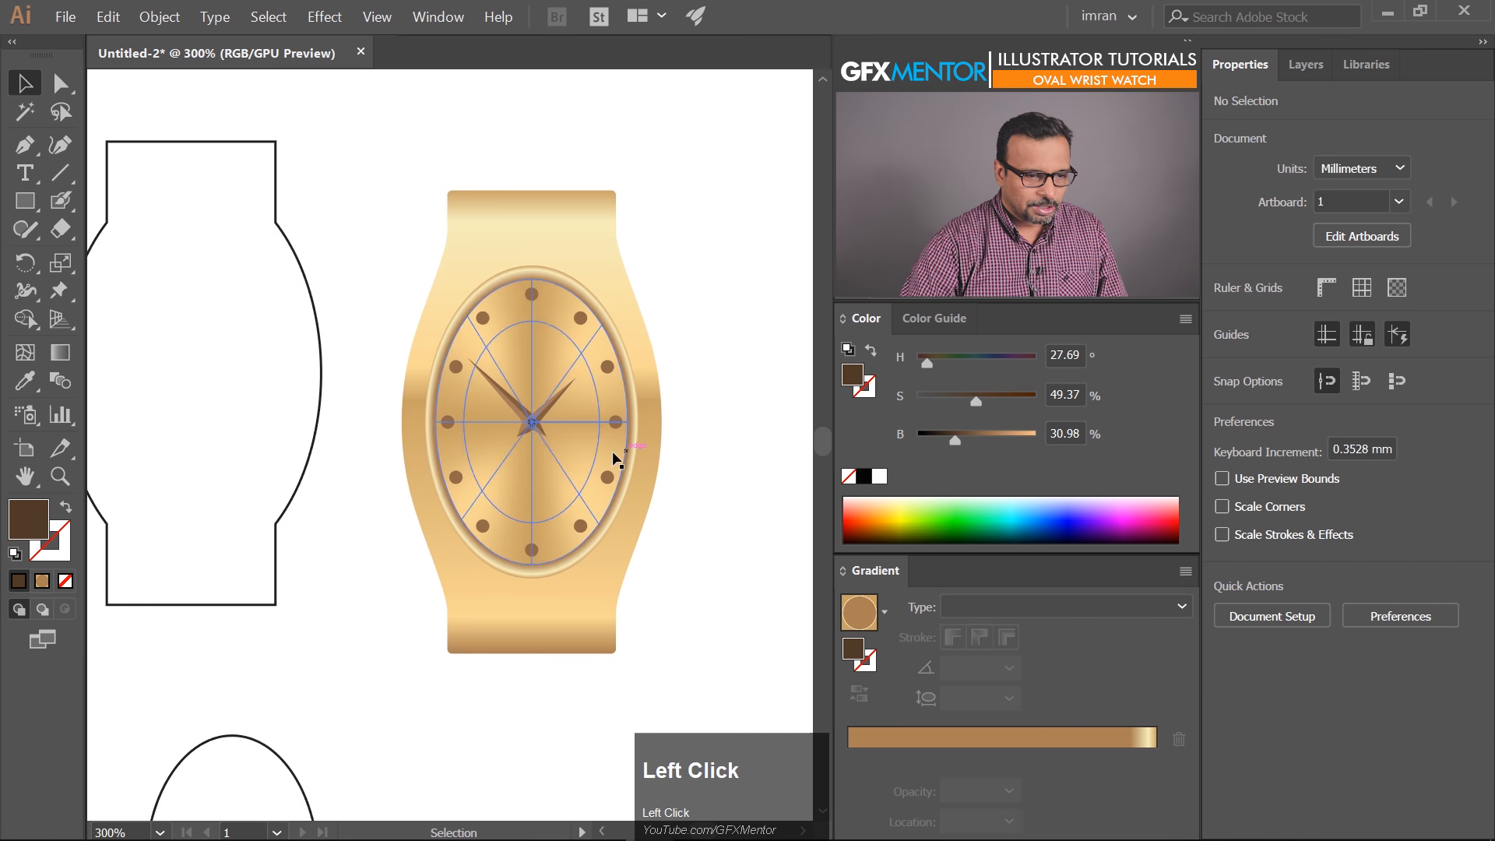
Show the rulers, place a vertical guide through the centre of the dial and deselect it
{"action": "key", "text": "ctrl+space"}
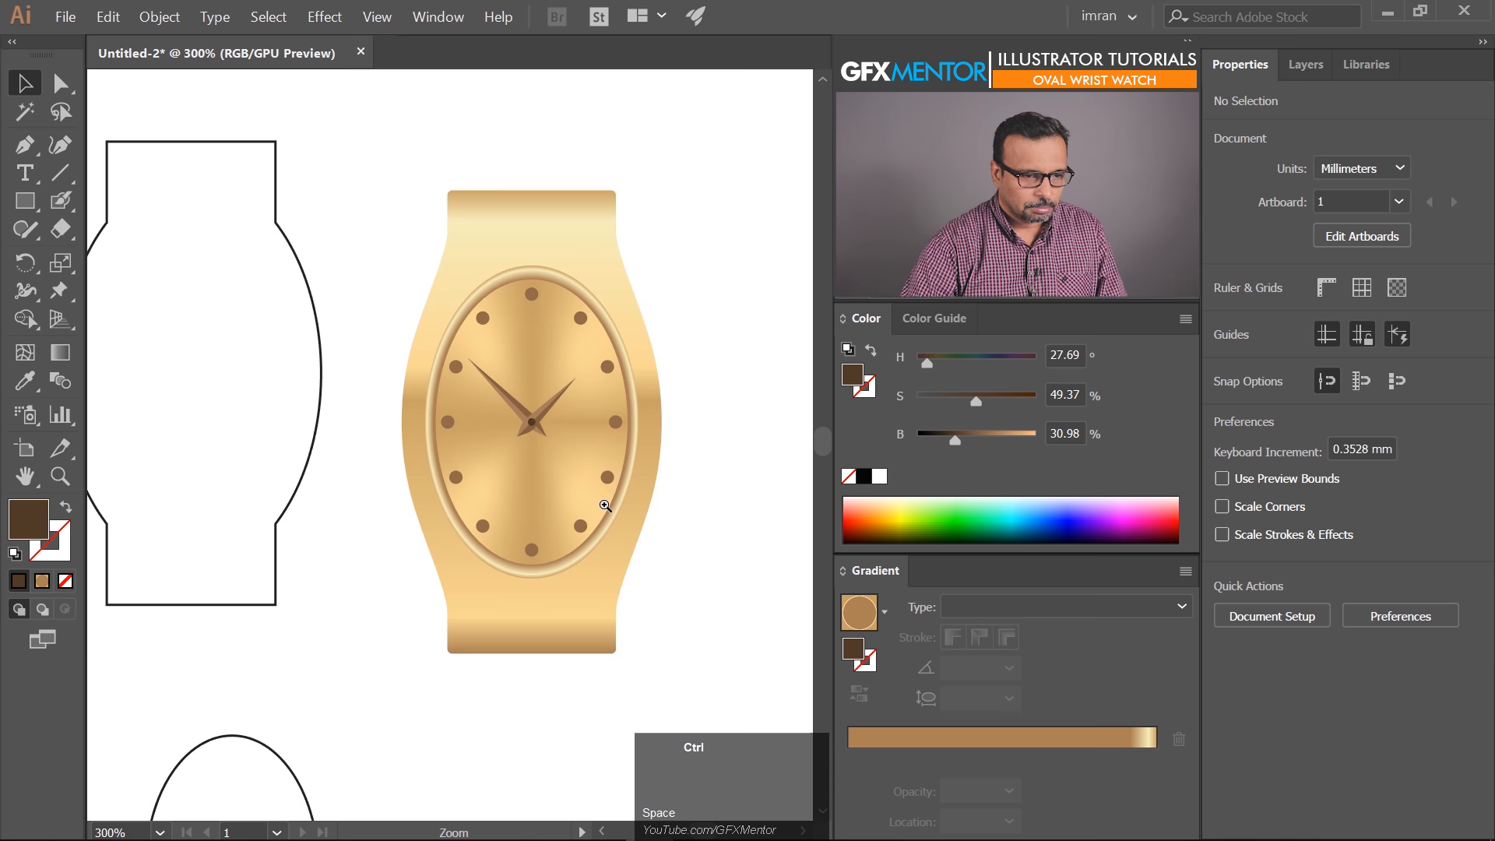
{"action": "left_click_drag", "start_coordinate": [519, 426], "coordinate": [634, 444]}
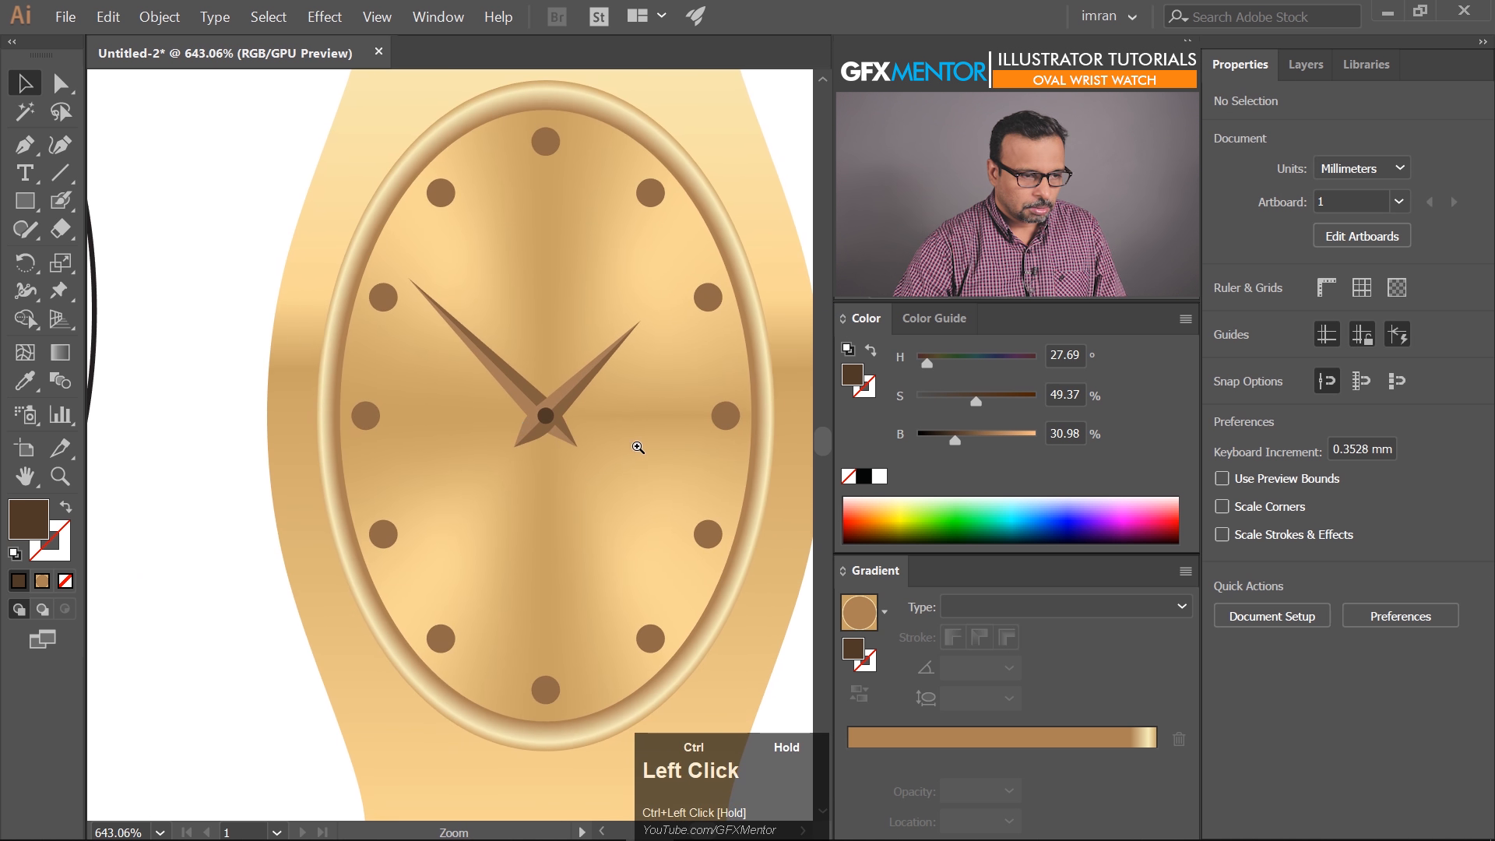
{"action": "key", "text": "ctrl+r"}
{"action": "left_click", "coordinate": [96, 436]}
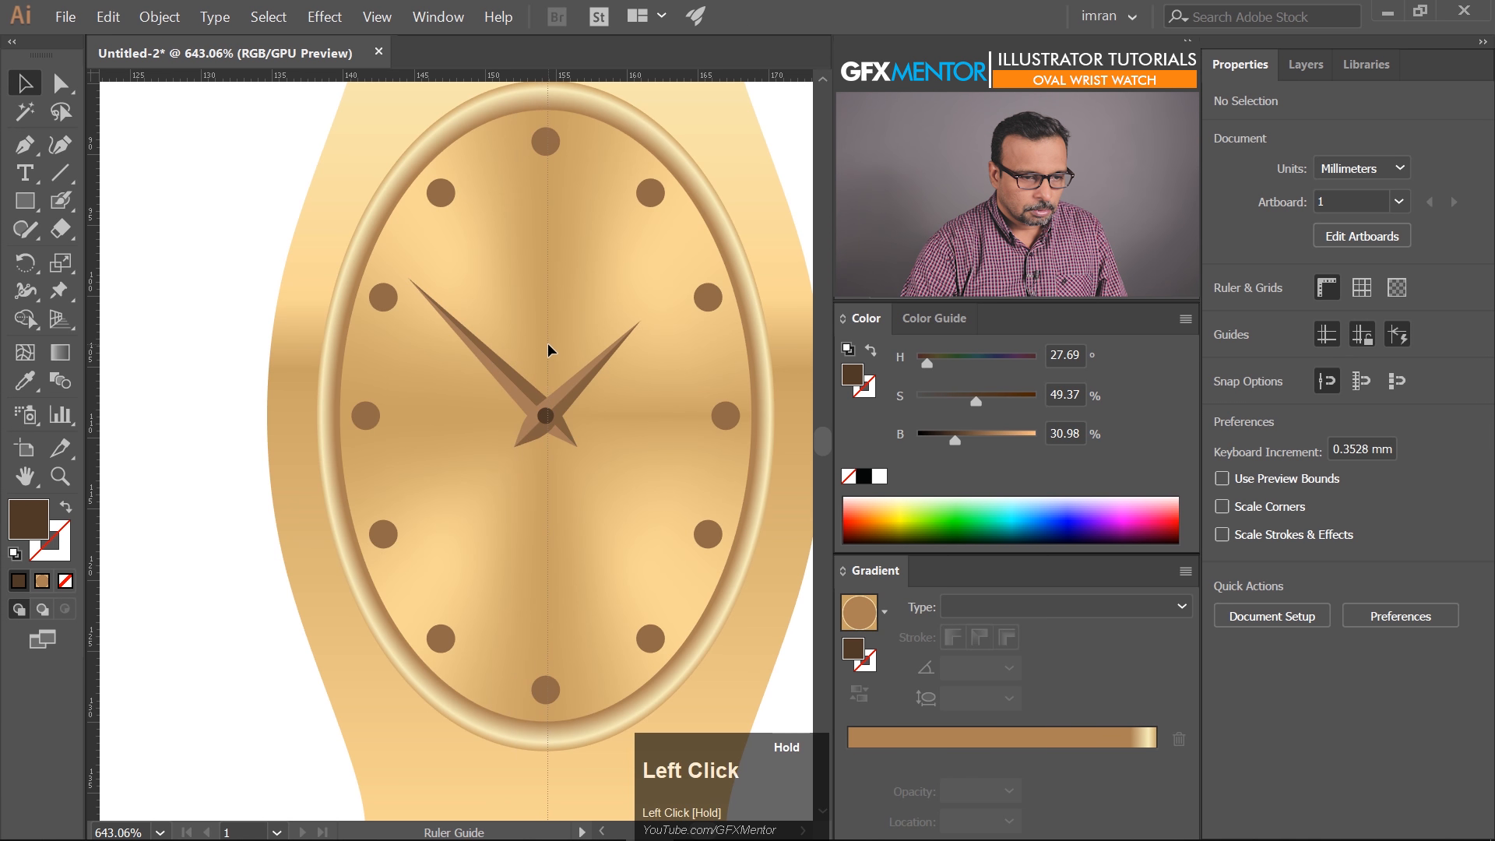
{"action": "left_click_drag", "start_coordinate": [546, 345], "coordinate": [546, 348]}
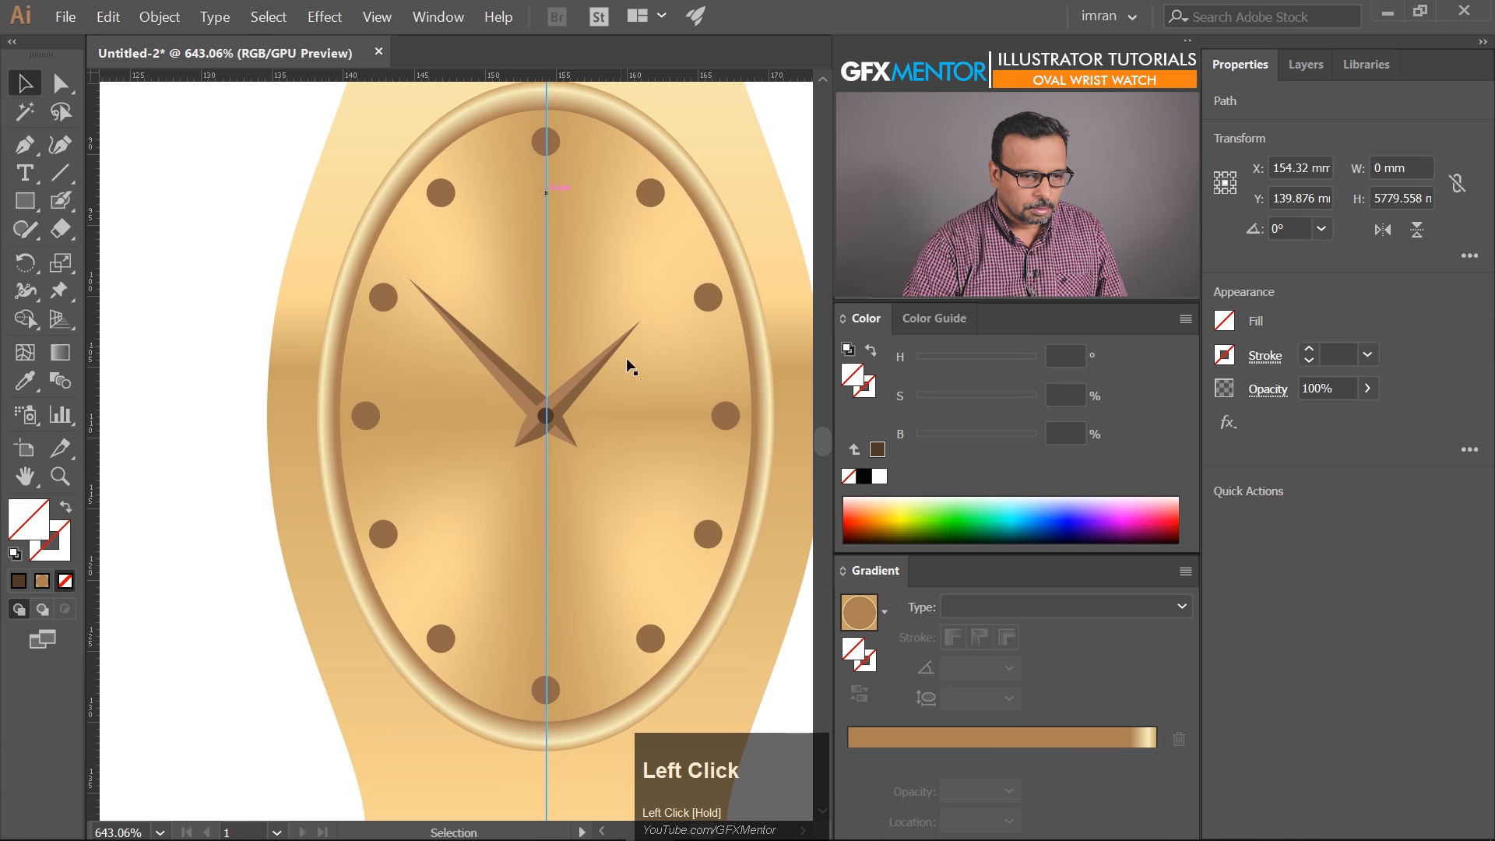
{"action": "right_click", "coordinate": [792, 119]}
{"action": "left_click", "coordinate": [818, 242]}
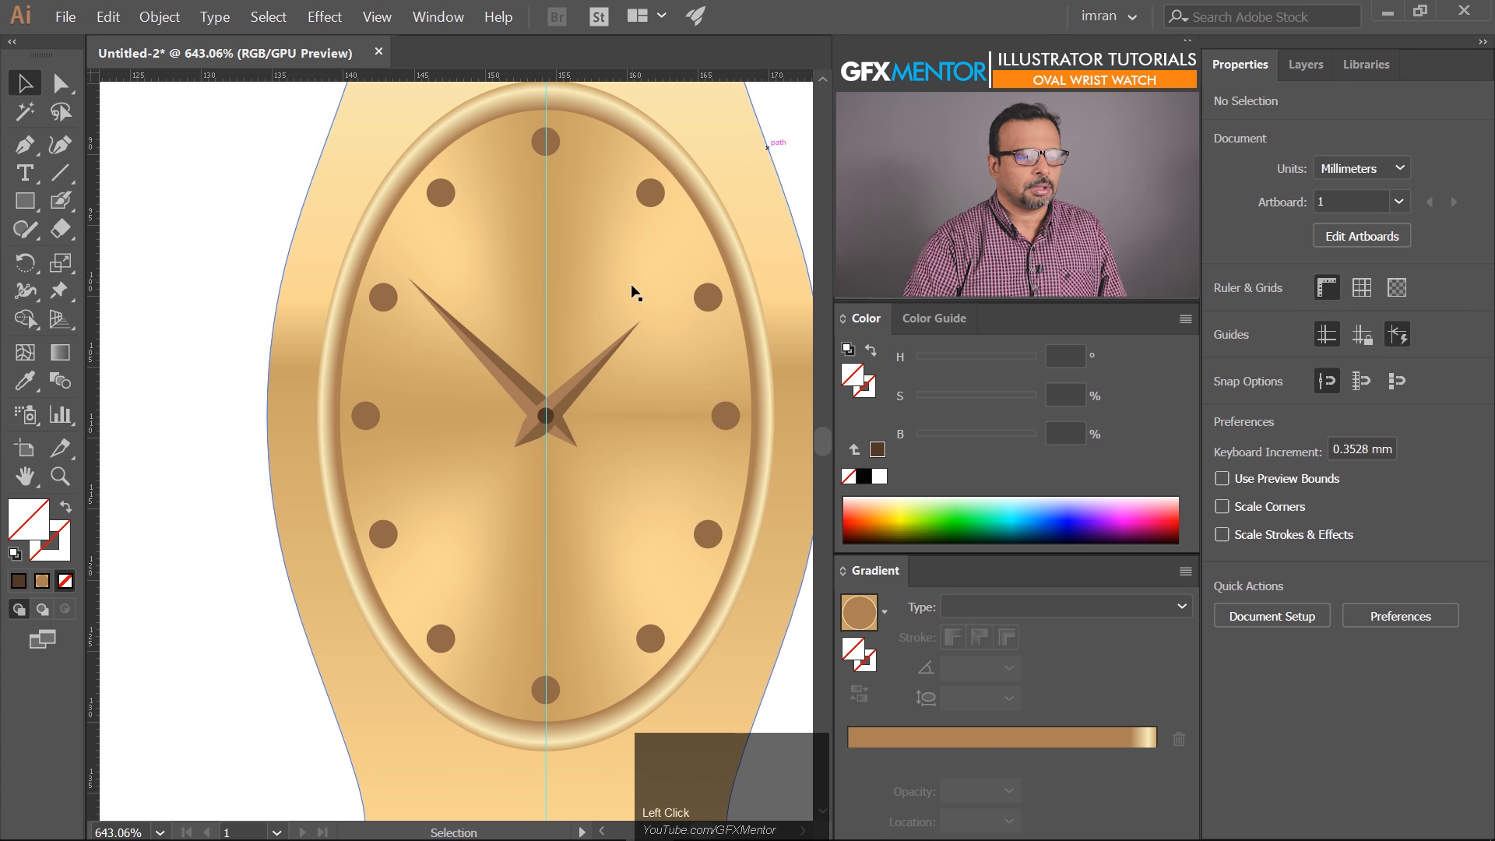
Check the hands and hour dots against the vertical guide on the whole watch, and hide the guides
{"action": "left_click_drag", "start_coordinate": [631, 284], "coordinate": [527, 276]}
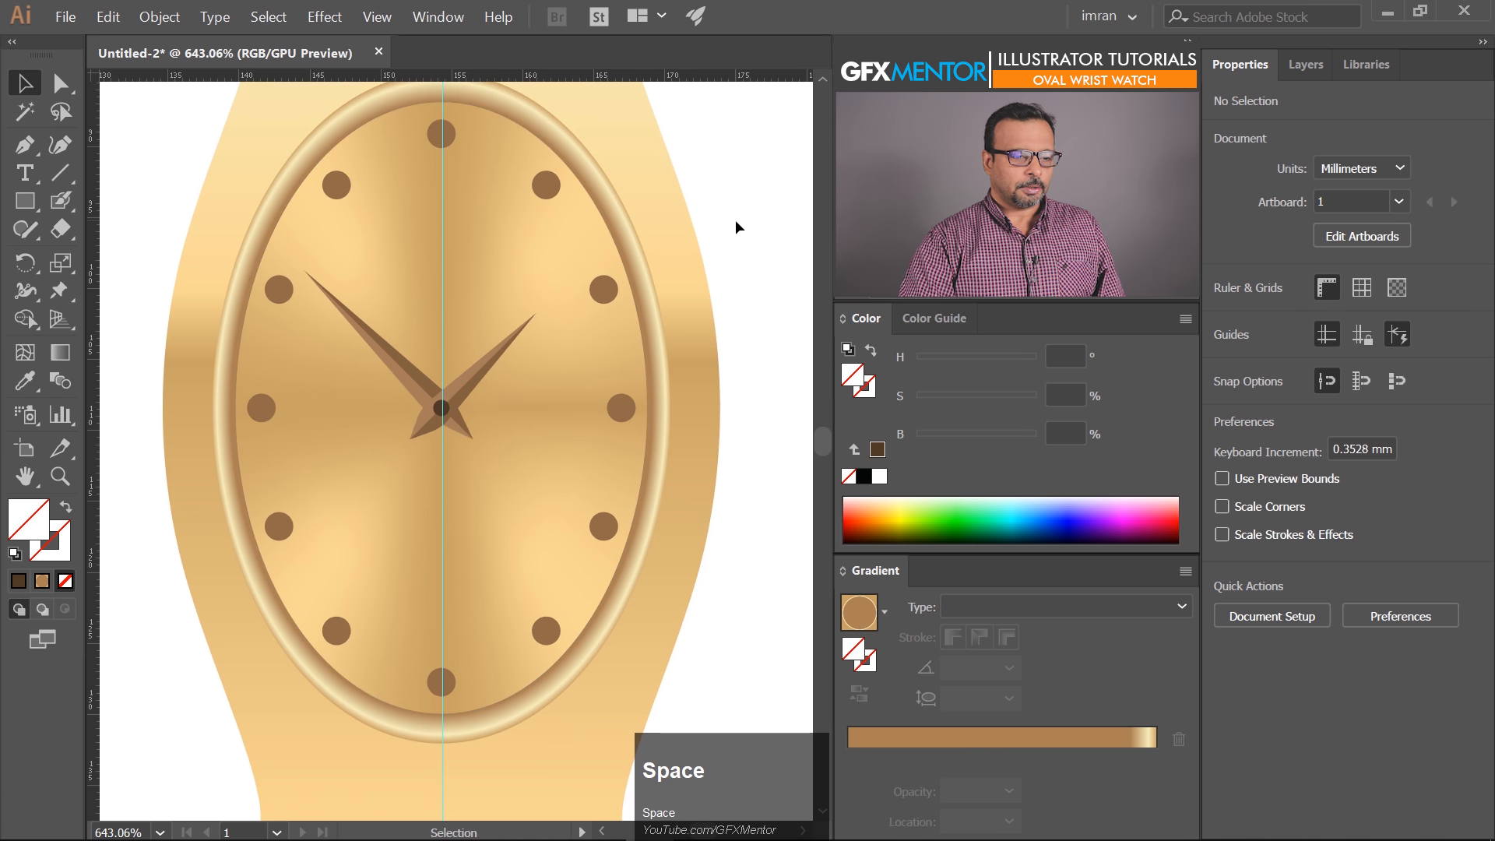
{"action": "left_click_drag", "start_coordinate": [698, 216], "coordinate": [475, 355]}
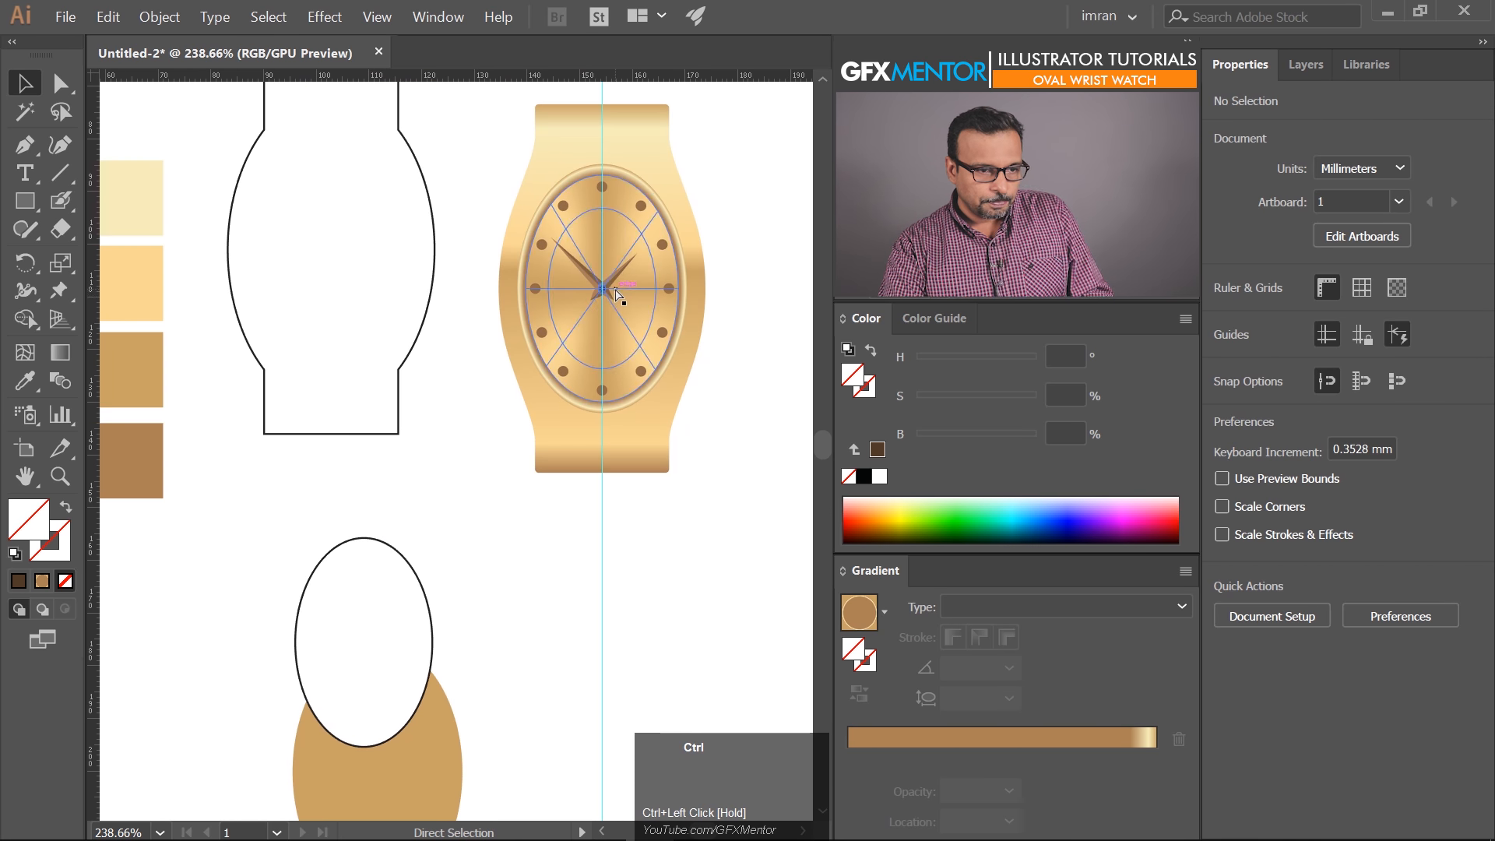
{"action": "key", "text": "ctrl+semicolon"}
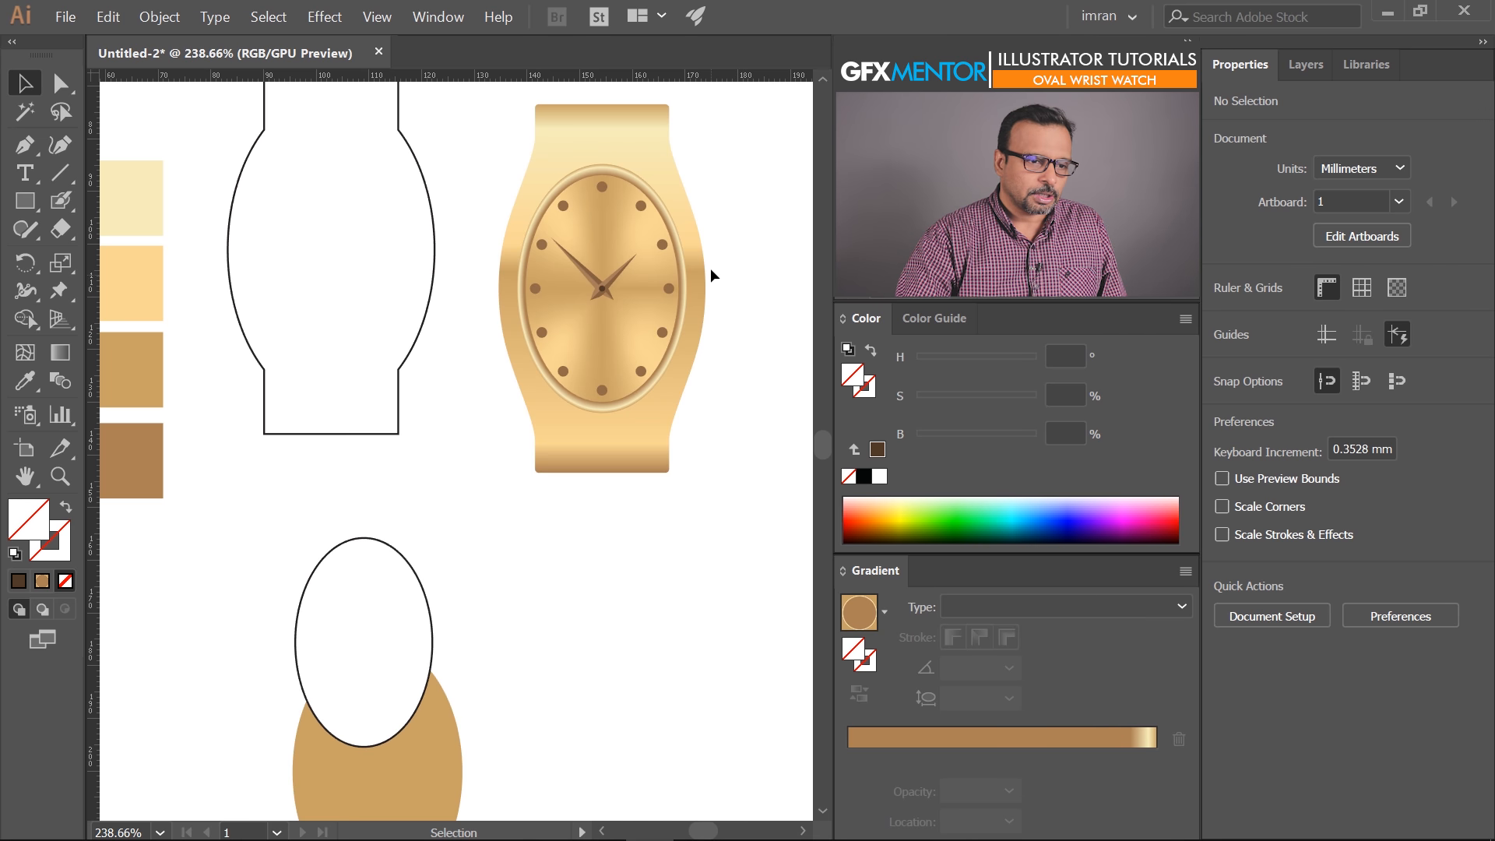
Draw a dark brown rectangle about 4.66 mm wide and 6.37 mm high beside the watch case for the crown
{"action": "key", "text": "space"}
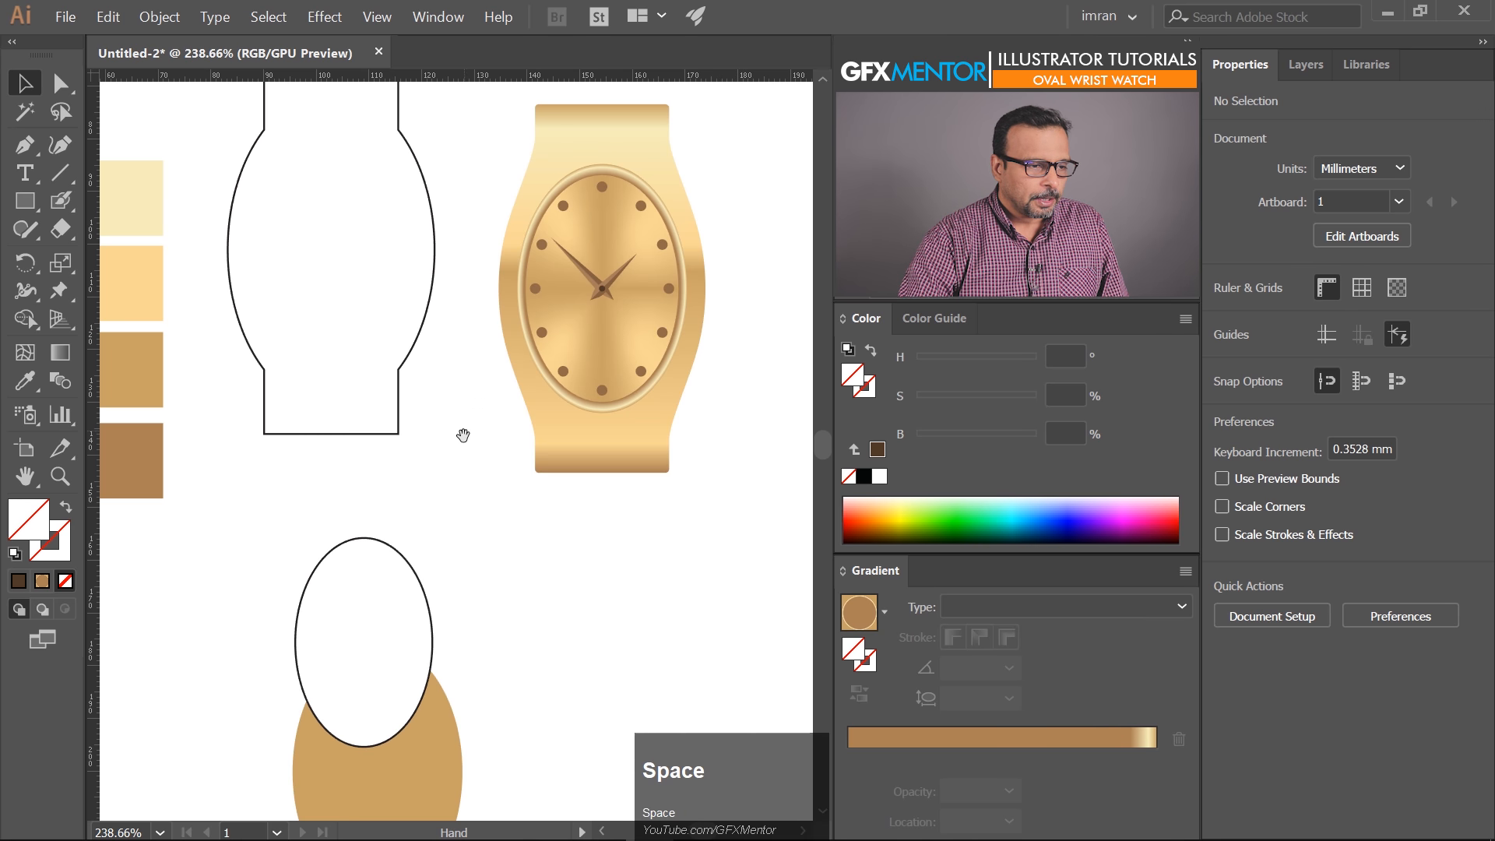
{"action": "left_click_drag", "start_coordinate": [464, 431], "coordinate": [370, 472]}
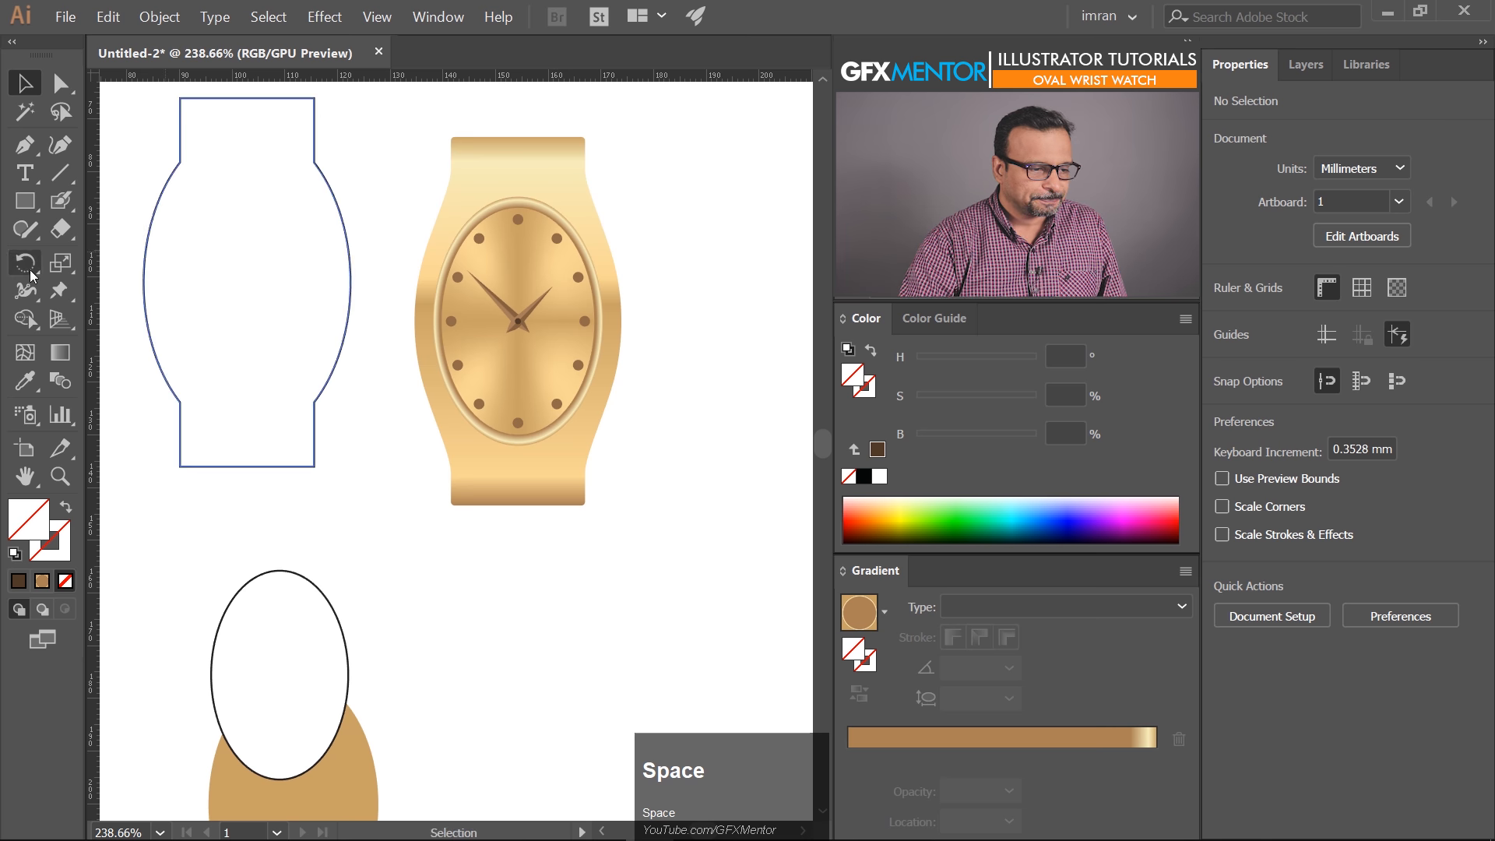
{"action": "left_click", "coordinate": [18, 581]}
{"action": "left_click", "coordinate": [25, 204]}
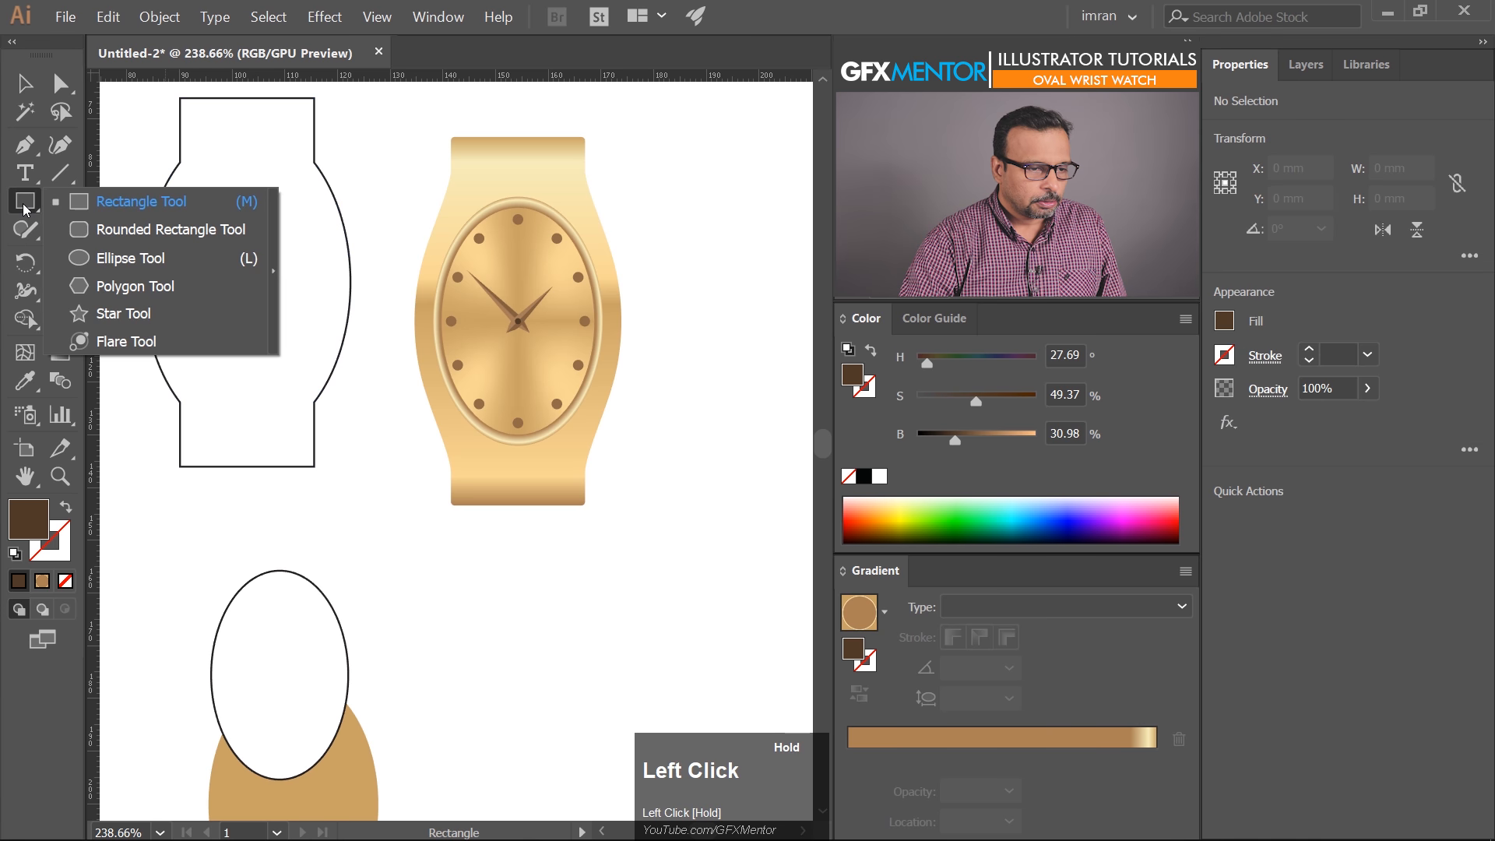
{"action": "left_click", "coordinate": [125, 204]}
{"action": "left_click_drag", "start_coordinate": [648, 297], "coordinate": [802, 384]}
Round only the two outer corners on the right side of the crown rectangle and deselect it
{"action": "key", "text": "ctrl+space"}
{"action": "key", "text": "v"}
{"action": "left_click_drag", "start_coordinate": [694, 359], "coordinate": [645, 464]}
{"action": "key", "text": "space"}
{"action": "left_click_drag", "start_coordinate": [613, 404], "coordinate": [664, 383]}
{"action": "key", "text": "ctrl+space"}
{"action": "key", "text": "a"}
{"action": "left_click_drag", "start_coordinate": [690, 299], "coordinate": [627, 528]}
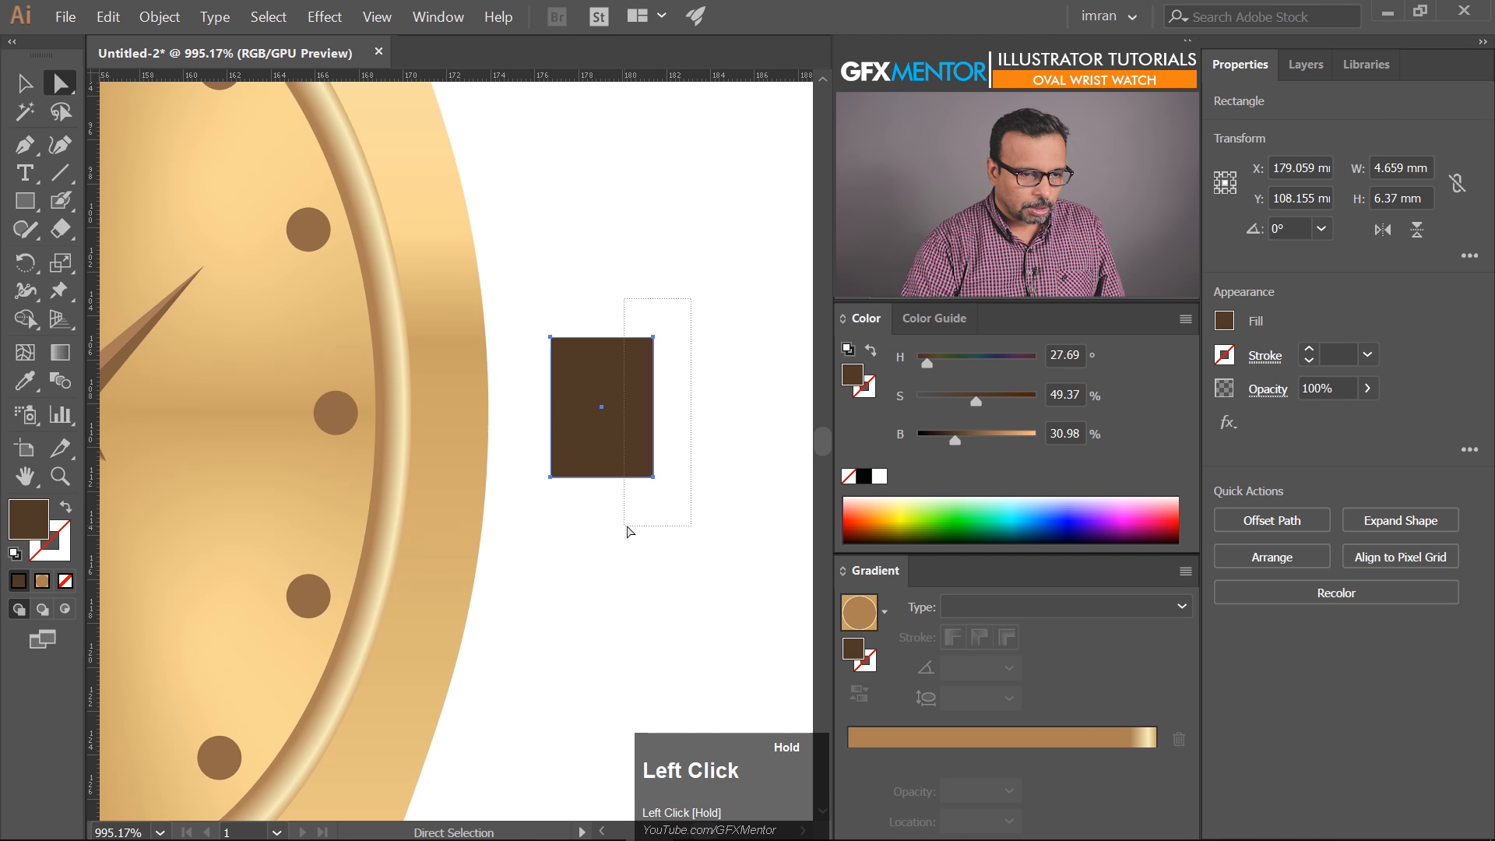
{"action": "left_click_drag", "start_coordinate": [668, 375], "coordinate": [655, 465]}
{"action": "left_click_drag", "start_coordinate": [642, 348], "coordinate": [629, 367]}
{"action": "left_click", "coordinate": [713, 388]}
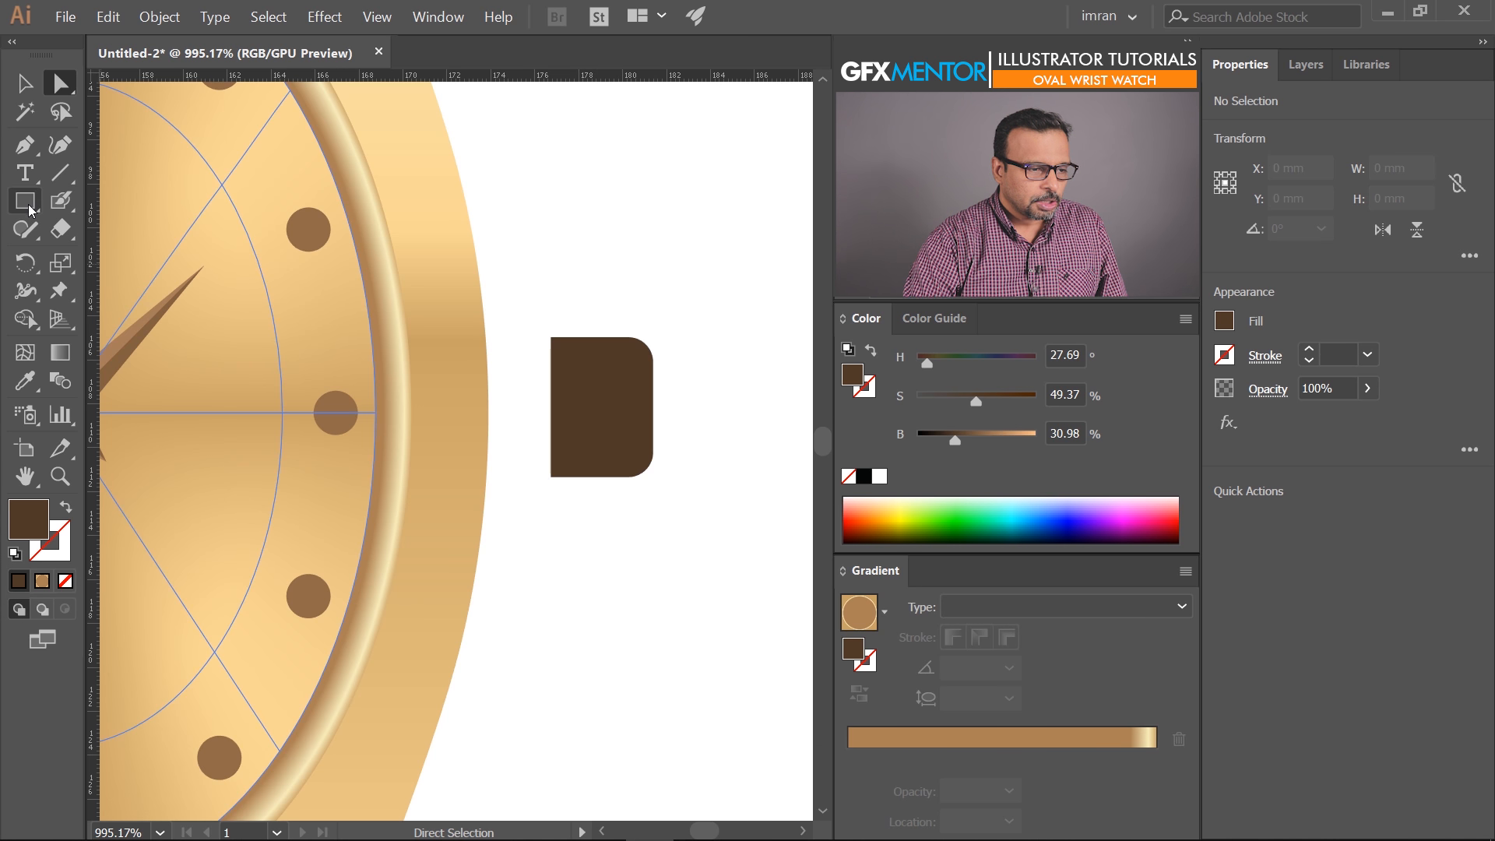
Fill the crown with the gold linear gradient sampled from the watch case and run it vertically from top to bottom
{"action": "left_click", "coordinate": [24, 381]}
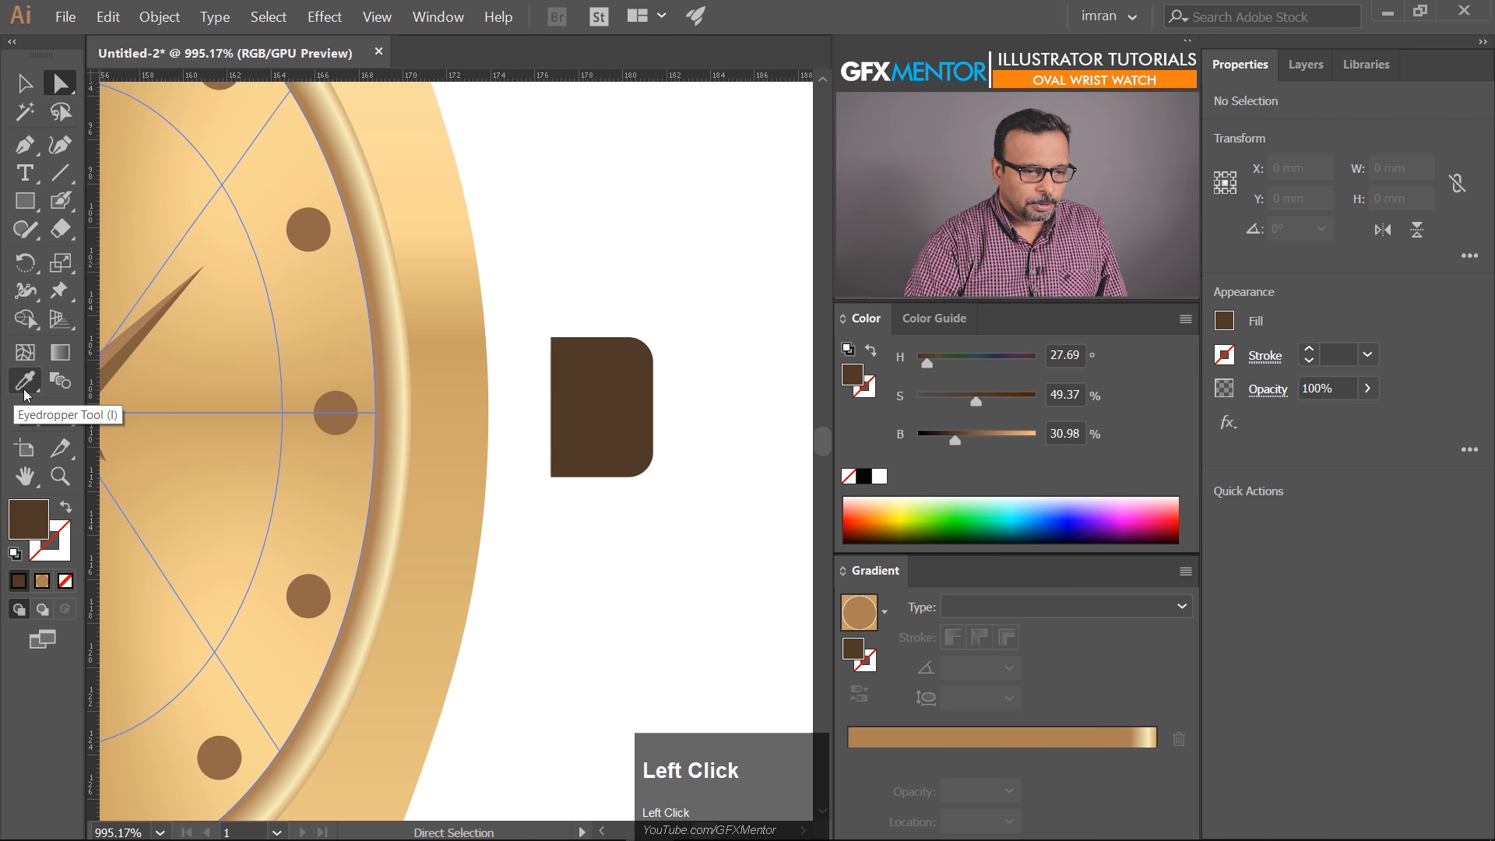
{"action": "left_click", "coordinate": [454, 320]}
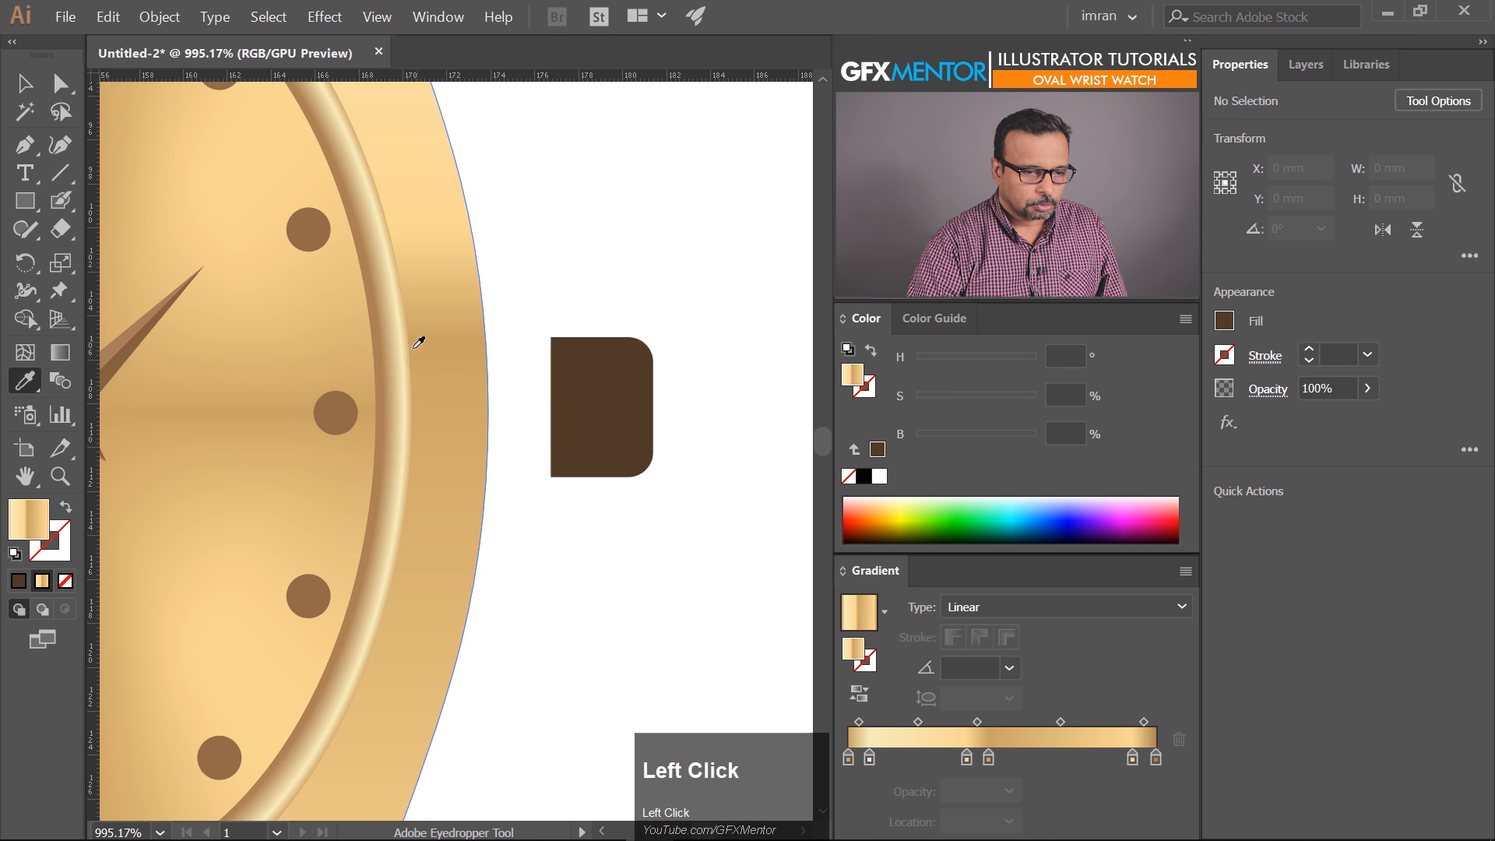
{"action": "left_click", "coordinate": [601, 394], "text": "ctrl"}
{"action": "left_click", "coordinate": [443, 370]}
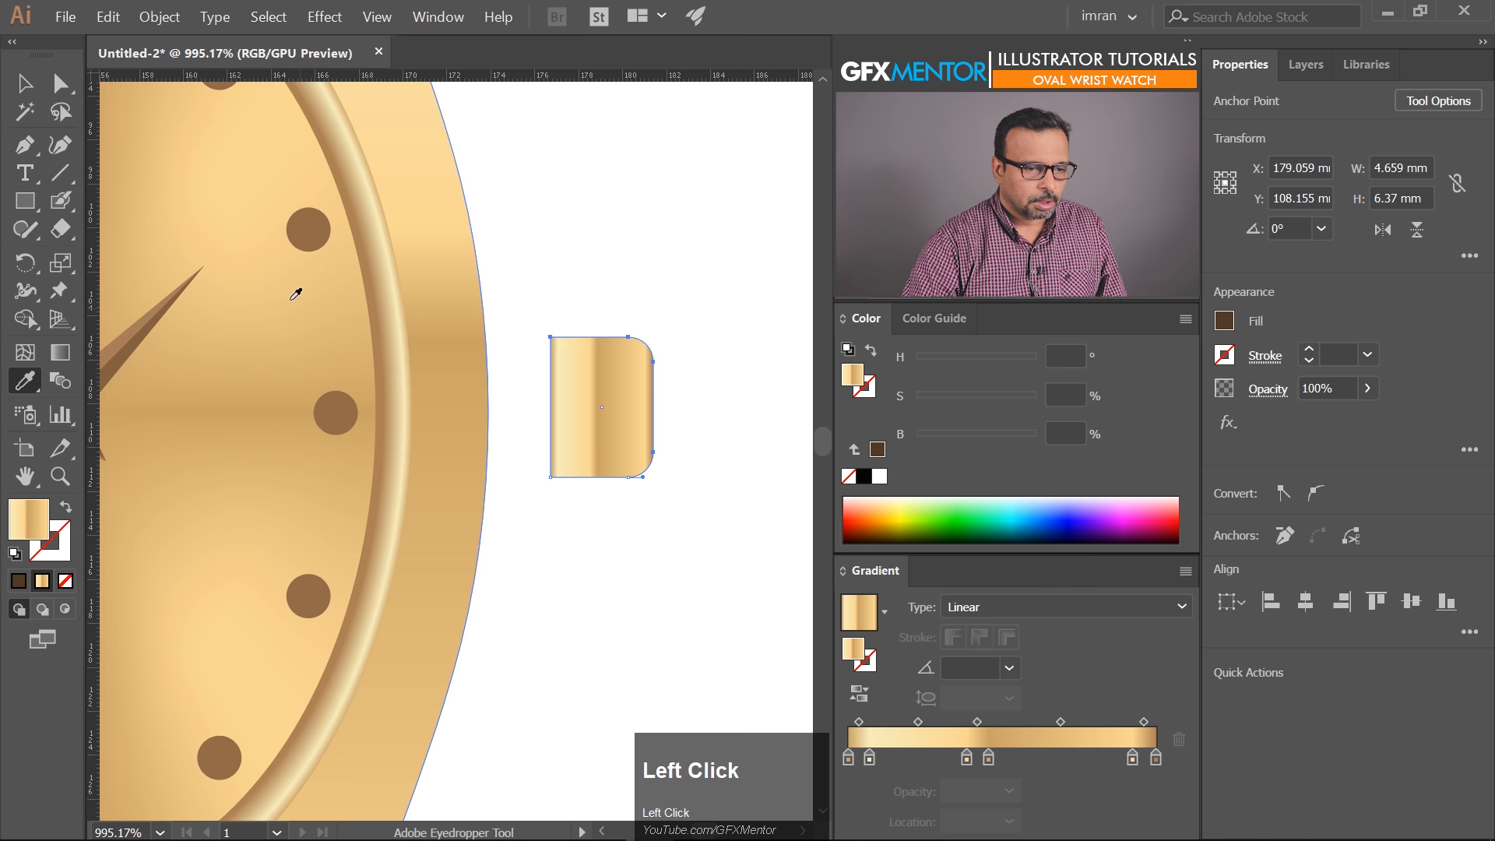
{"action": "left_click", "coordinate": [73, 353]}
{"action": "left_click_drag", "start_coordinate": [602, 339], "coordinate": [600, 477]}
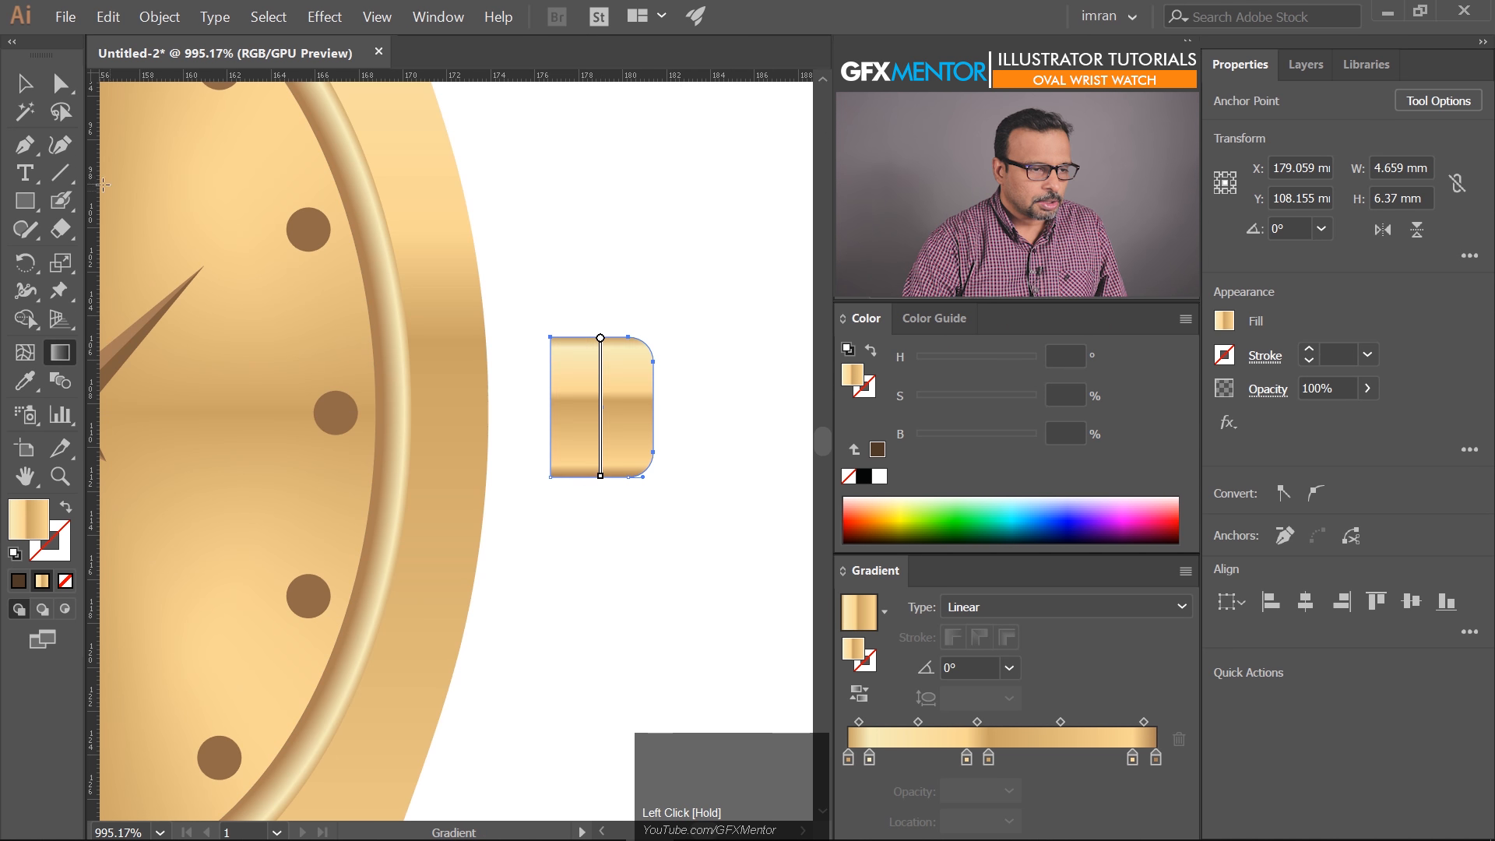
Draw a thin horizontal rounded bar about 4.64 mm long and 0.57 mm high across the upper part of the crown
{"action": "left_click", "coordinate": [29, 204]}
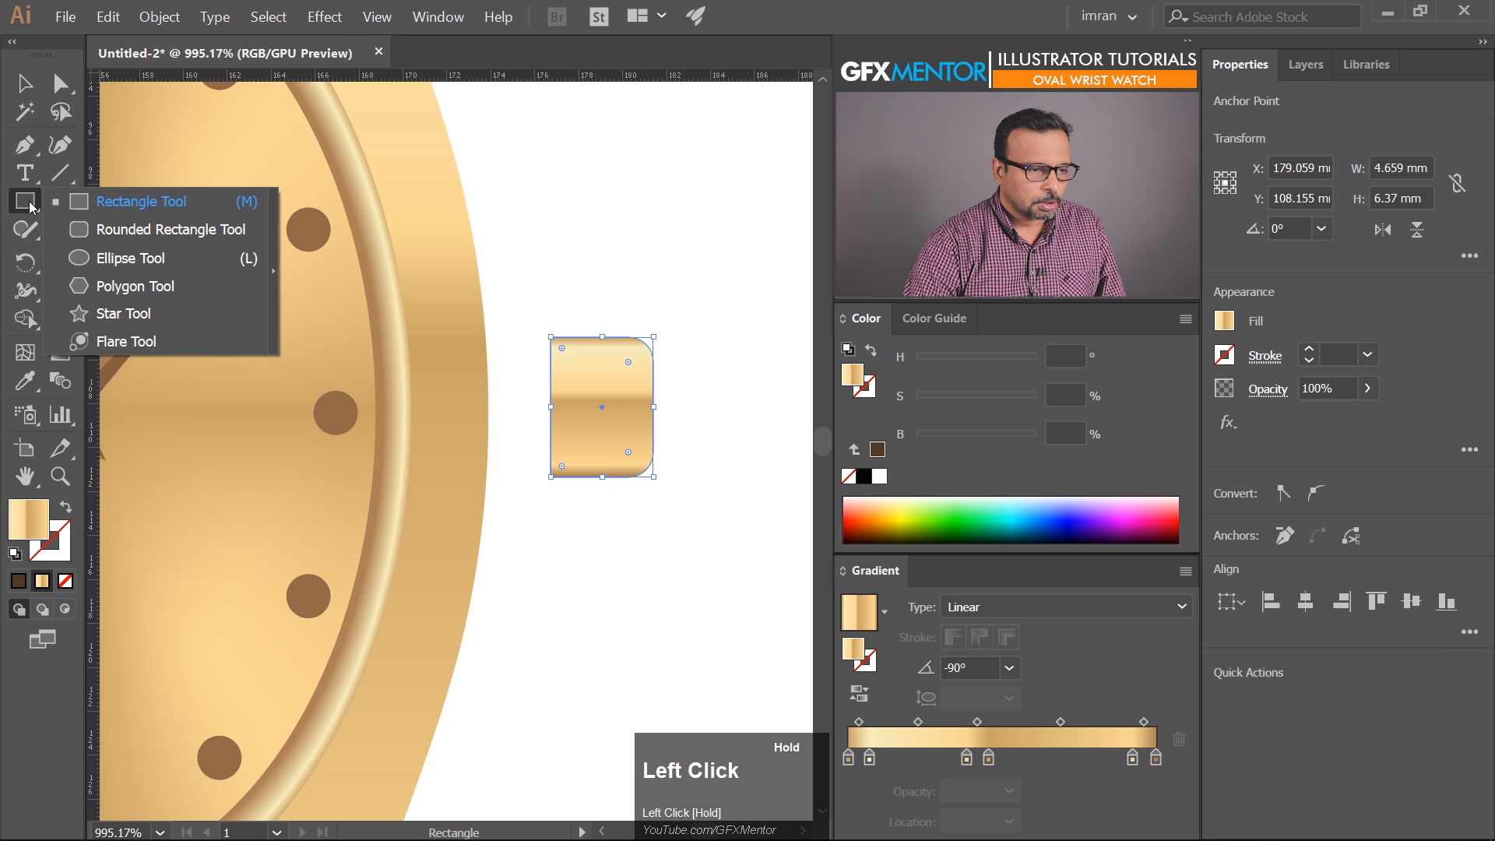
{"action": "left_click", "coordinate": [119, 236]}
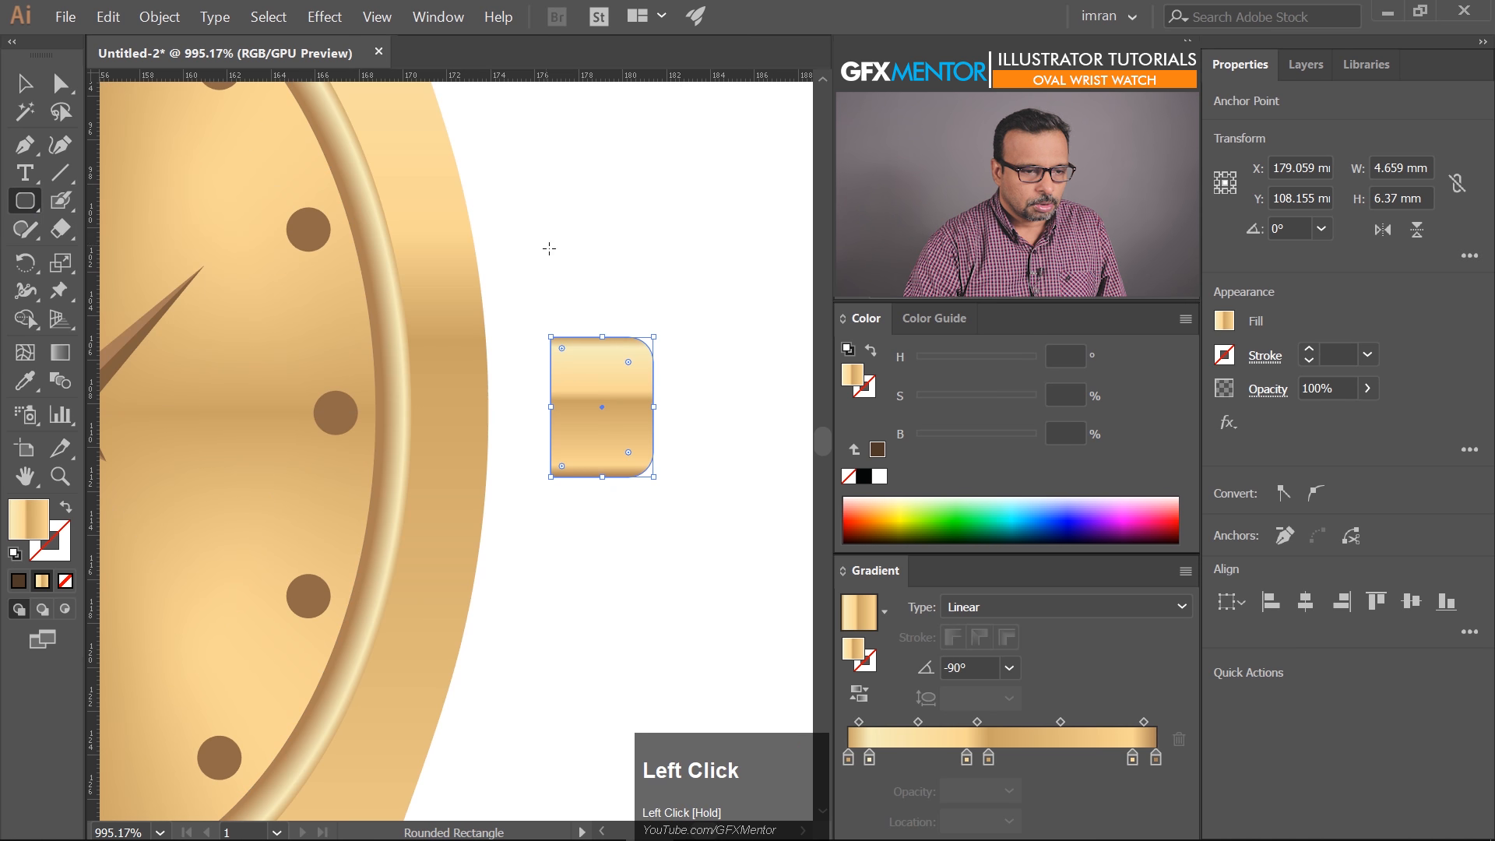
{"action": "left_click_drag", "start_coordinate": [532, 259], "coordinate": [468, 366]}
{"action": "left_click", "coordinate": [25, 88]}
{"action": "key", "text": "ctrl+space"}
{"action": "left_click", "coordinate": [468, 376]}
Reverse the bar's gradient so it runs vertically from bottom to top at 90°
{"action": "left_click", "coordinate": [67, 357]}
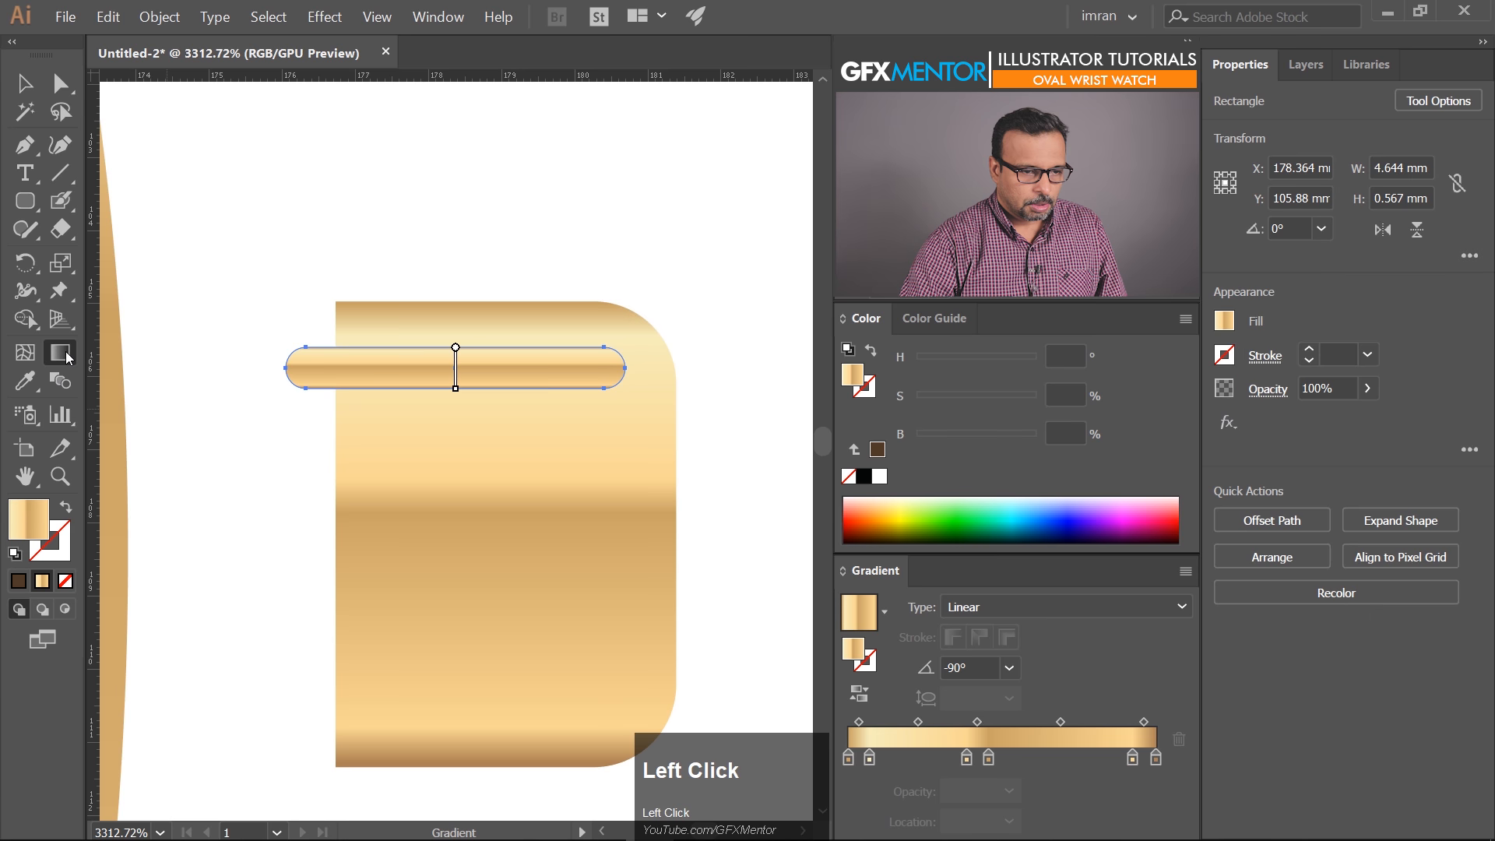
{"action": "left_click_drag", "start_coordinate": [480, 388], "coordinate": [474, 347]}
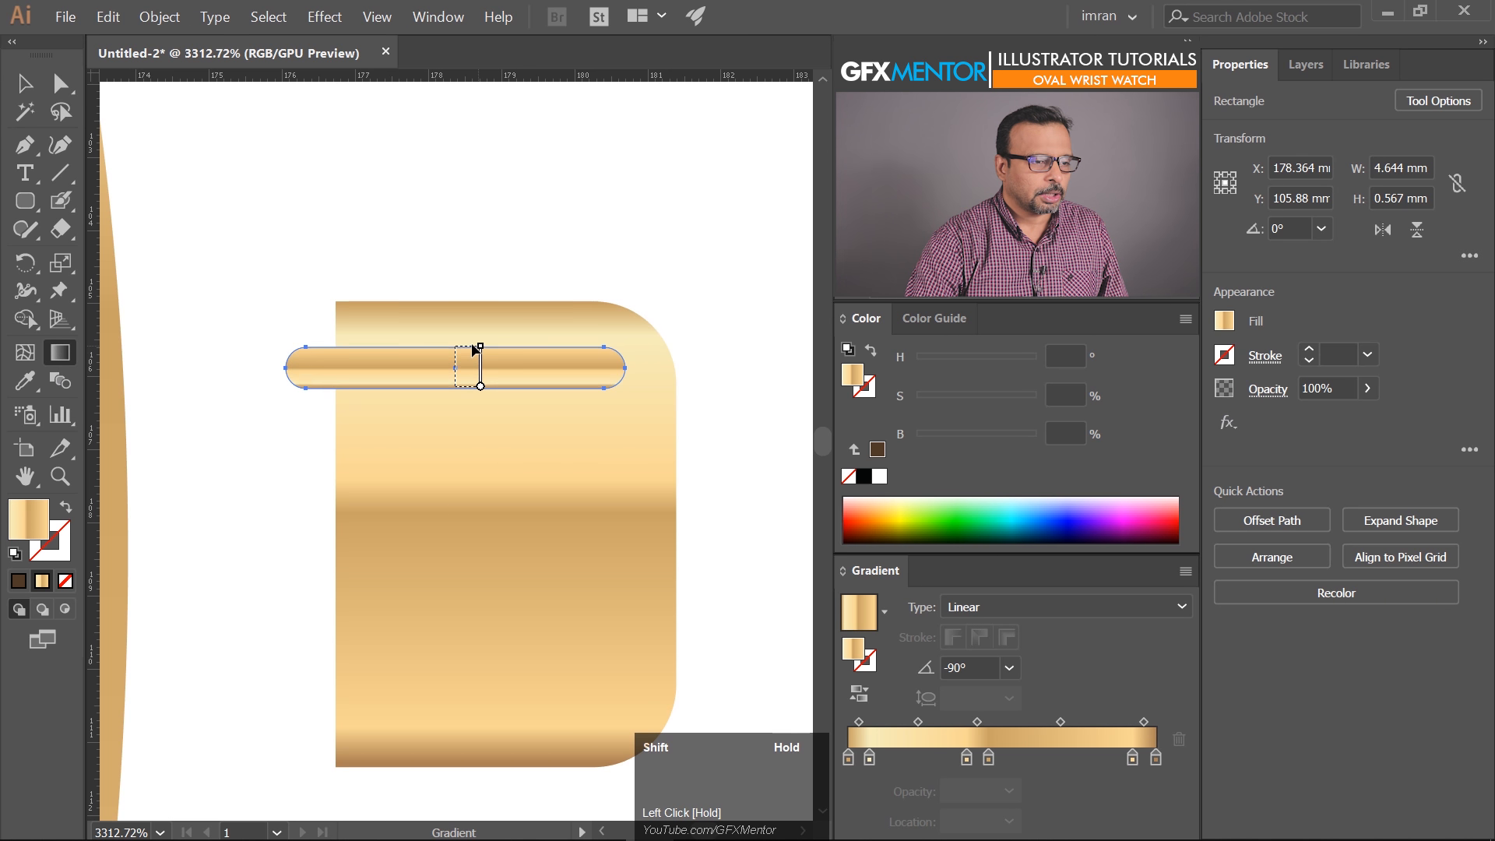
{"action": "left_click", "coordinate": [46, 92]}
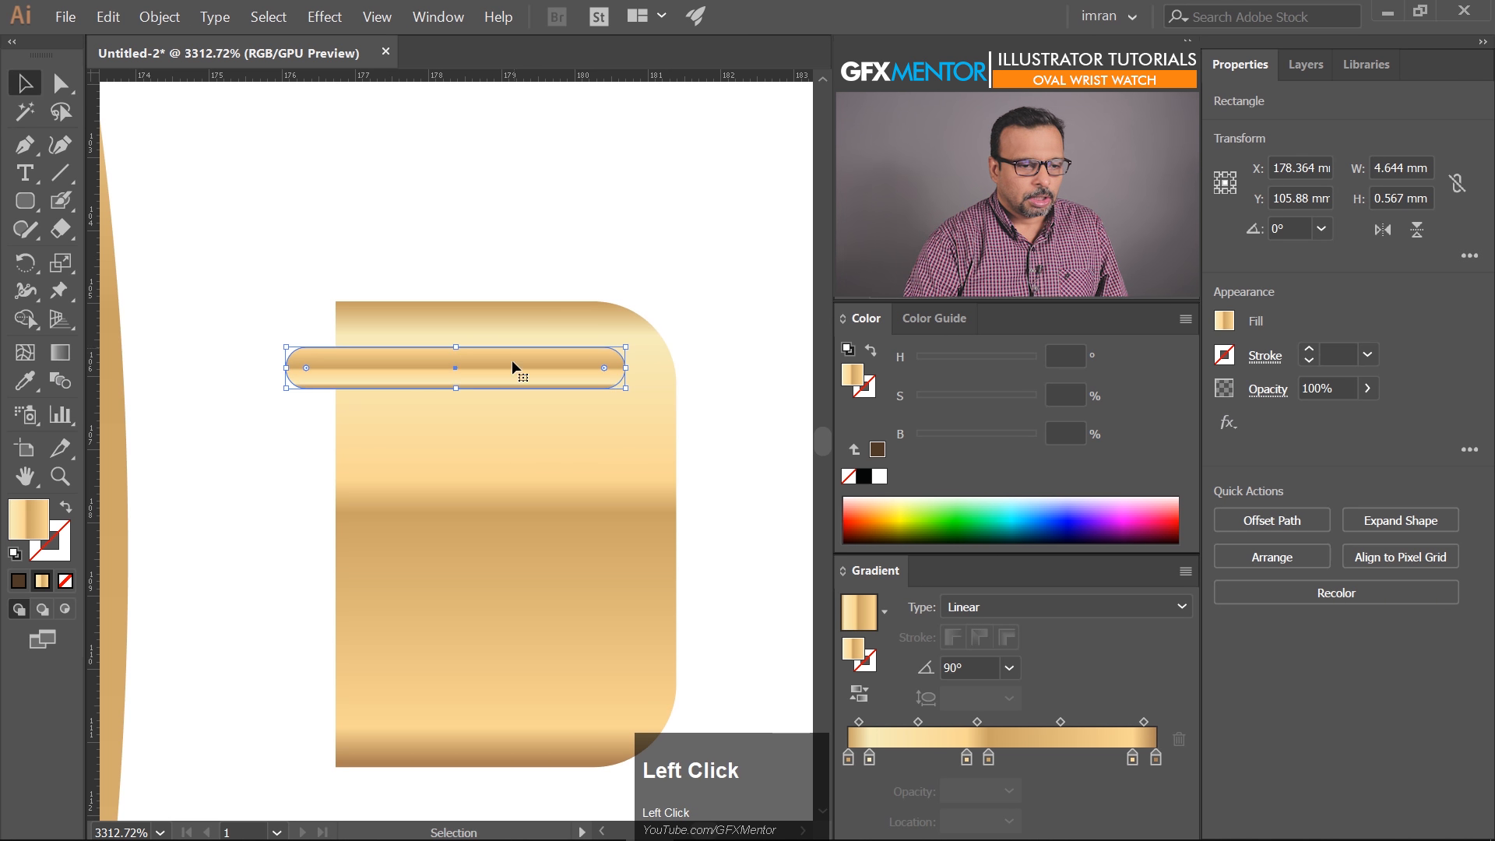
Copy the bar straight down by about 1 mm and repeat the copy to make six evenly spaced ridges on the crown
{"action": "left_click", "coordinate": [659, 302]}
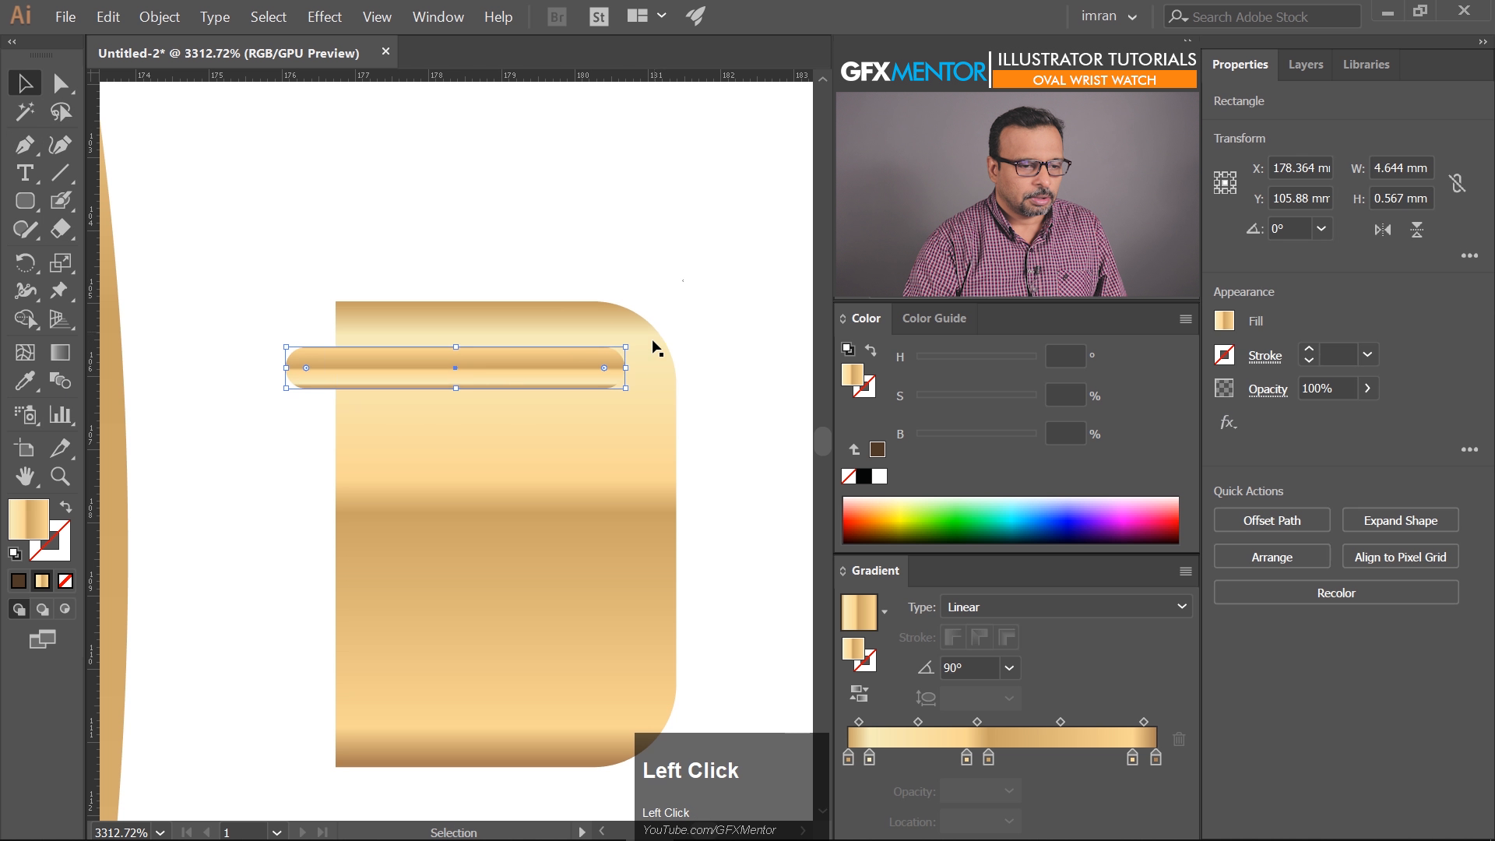
{"action": "left_click_drag", "start_coordinate": [564, 384], "coordinate": [535, 441]}
{"action": "key", "text": "ctrl+d"}
{"action": "key", "text": "ctrl+d"}
{"action": "key", "text": "ctrl+d"}
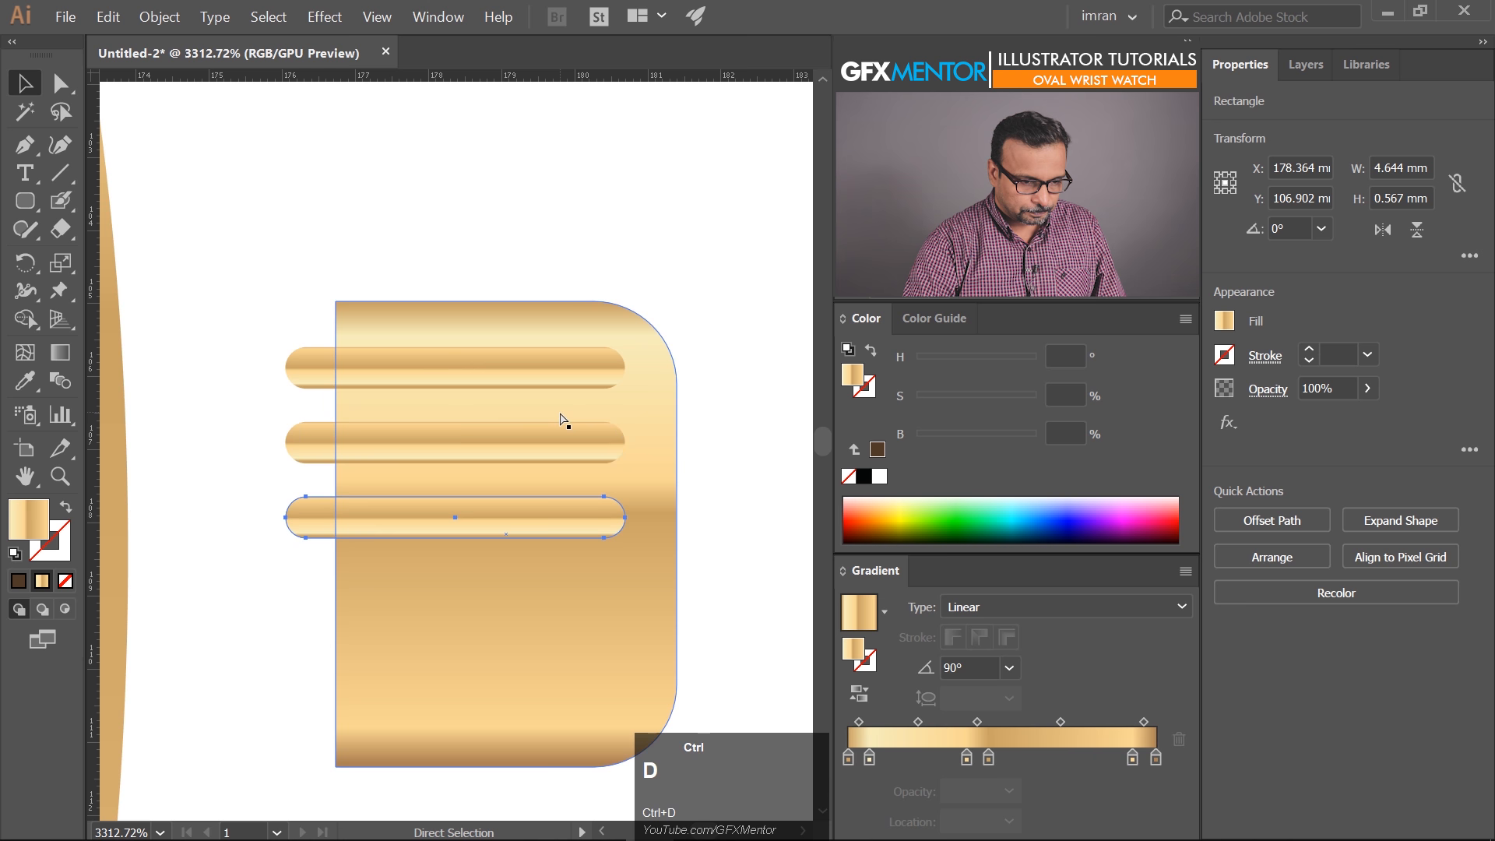
{"action": "key", "text": "ctrl+d"}
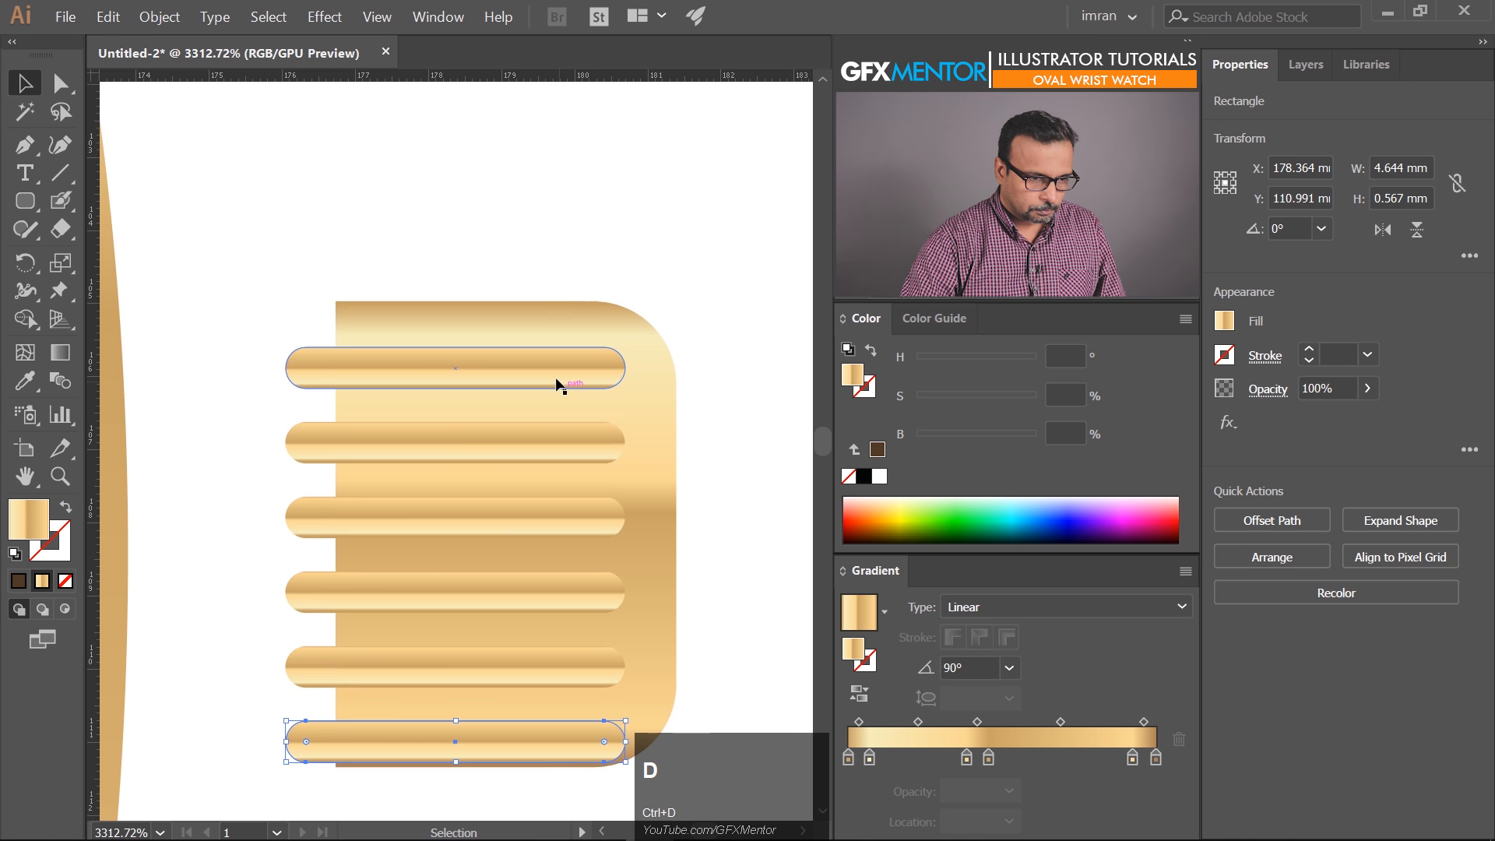
Shift the six ridges up to centre them on the crown body and group them with it
{"action": "left_click_drag", "start_coordinate": [247, 310], "coordinate": [309, 726]}
{"action": "key", "text": "space"}
{"action": "left_click_drag", "start_coordinate": [423, 581], "coordinate": [401, 512]}
{"action": "left_click_drag", "start_coordinate": [673, 193], "coordinate": [330, 605]}
{"action": "right_click", "coordinate": [432, 327]}
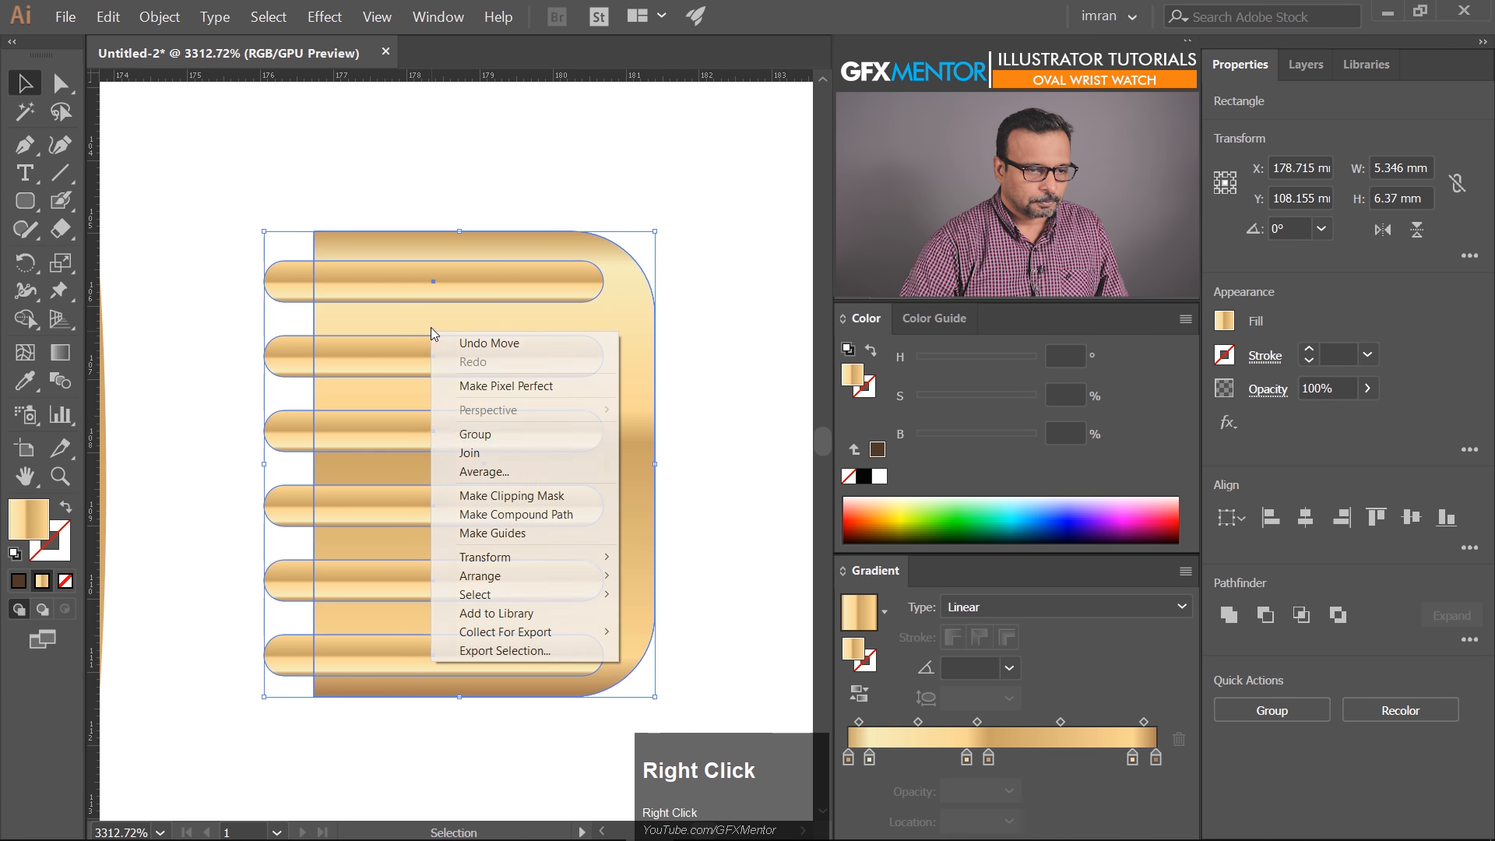
{"action": "left_click", "coordinate": [539, 436]}
Move the grouped crown onto the right edge of the watch case, send it to the back and deselect it
{"action": "key", "text": "space"}
{"action": "left_click_drag", "start_coordinate": [444, 545], "coordinate": [697, 447]}
{"action": "key", "text": "ctrl+space"}
{"action": "left_click_drag", "start_coordinate": [681, 397], "coordinate": [538, 457]}
{"action": "left_click_drag", "start_coordinate": [669, 408], "coordinate": [582, 401]}
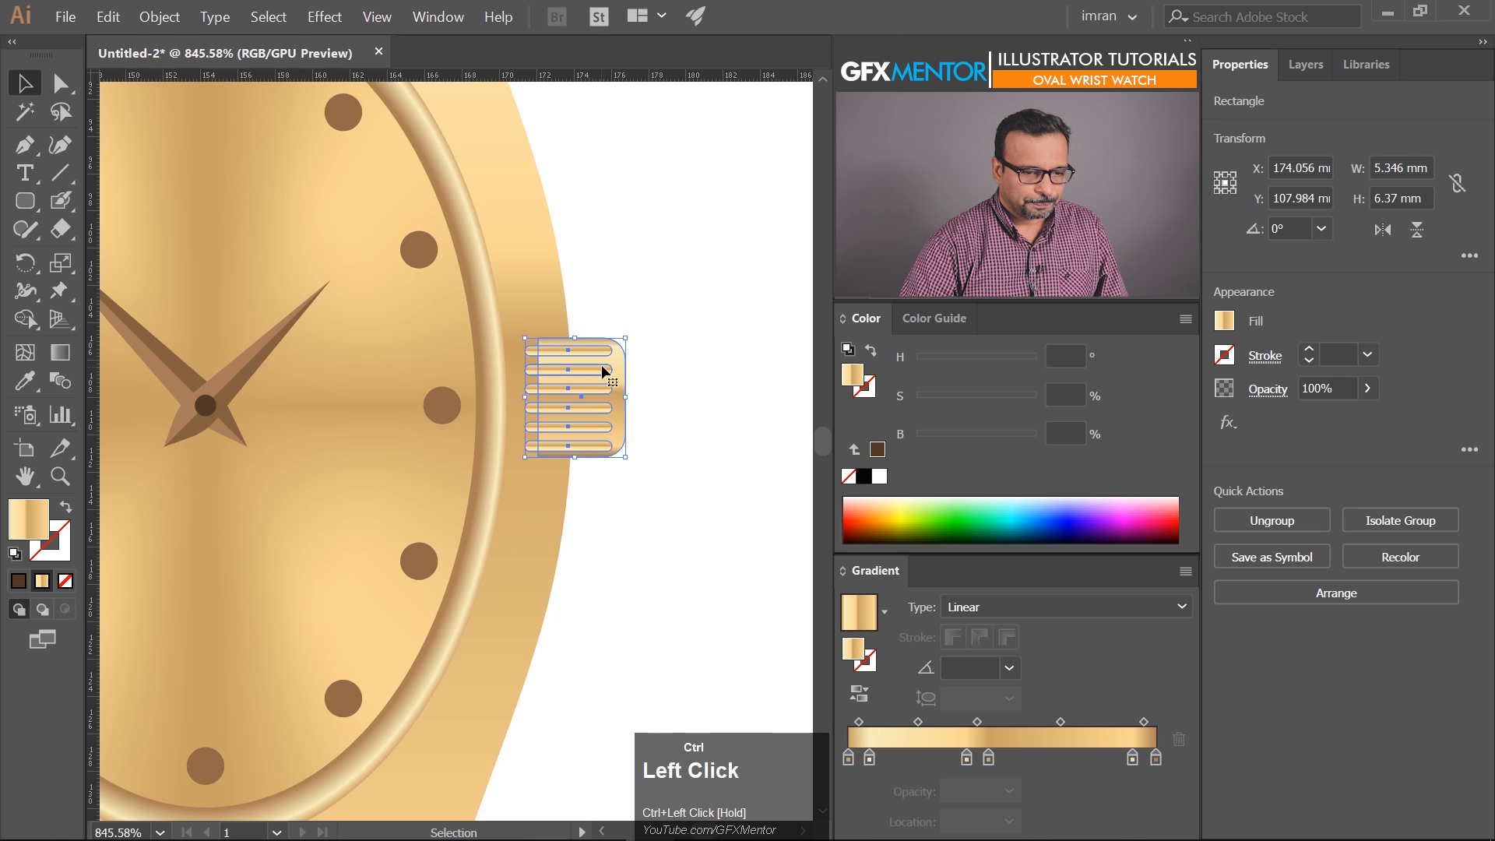
{"action": "right_click", "coordinate": [590, 380], "text": "ctrl"}
{"action": "mouse_move", "coordinate": [705, 563]}
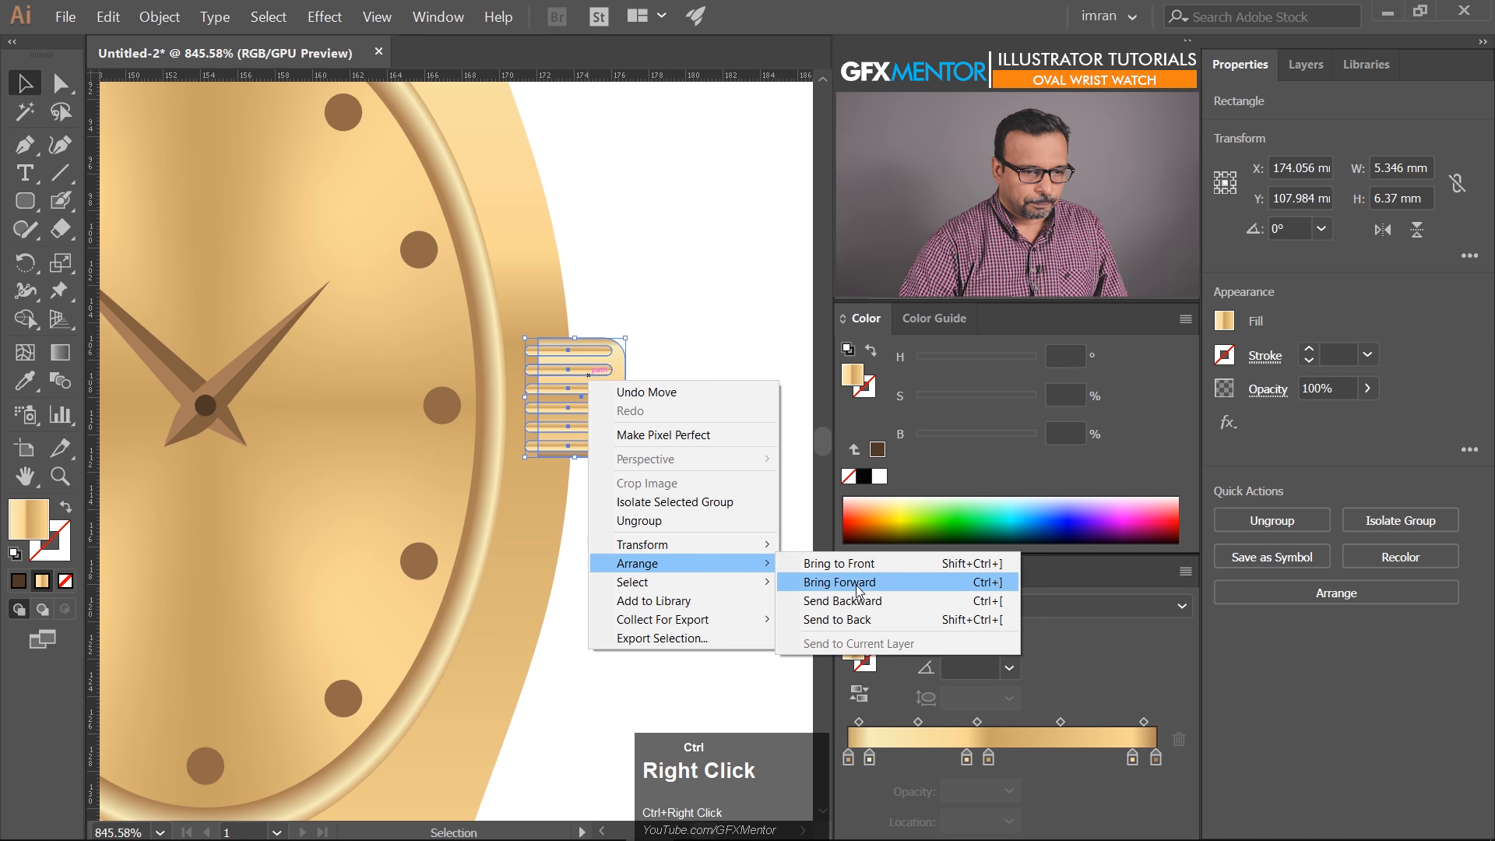
{"action": "left_click", "coordinate": [849, 620], "text": "ctrl"}
{"action": "left_click", "coordinate": [682, 387]}
Move the crown further inward behind the case so less of it protrudes from the right edge, and deselect it
{"action": "left_click_drag", "start_coordinate": [606, 423], "coordinate": [476, 472]}
{"action": "left_click", "coordinate": [658, 400], "text": "ctrl"}
{"action": "key", "text": "ctrl+space"}
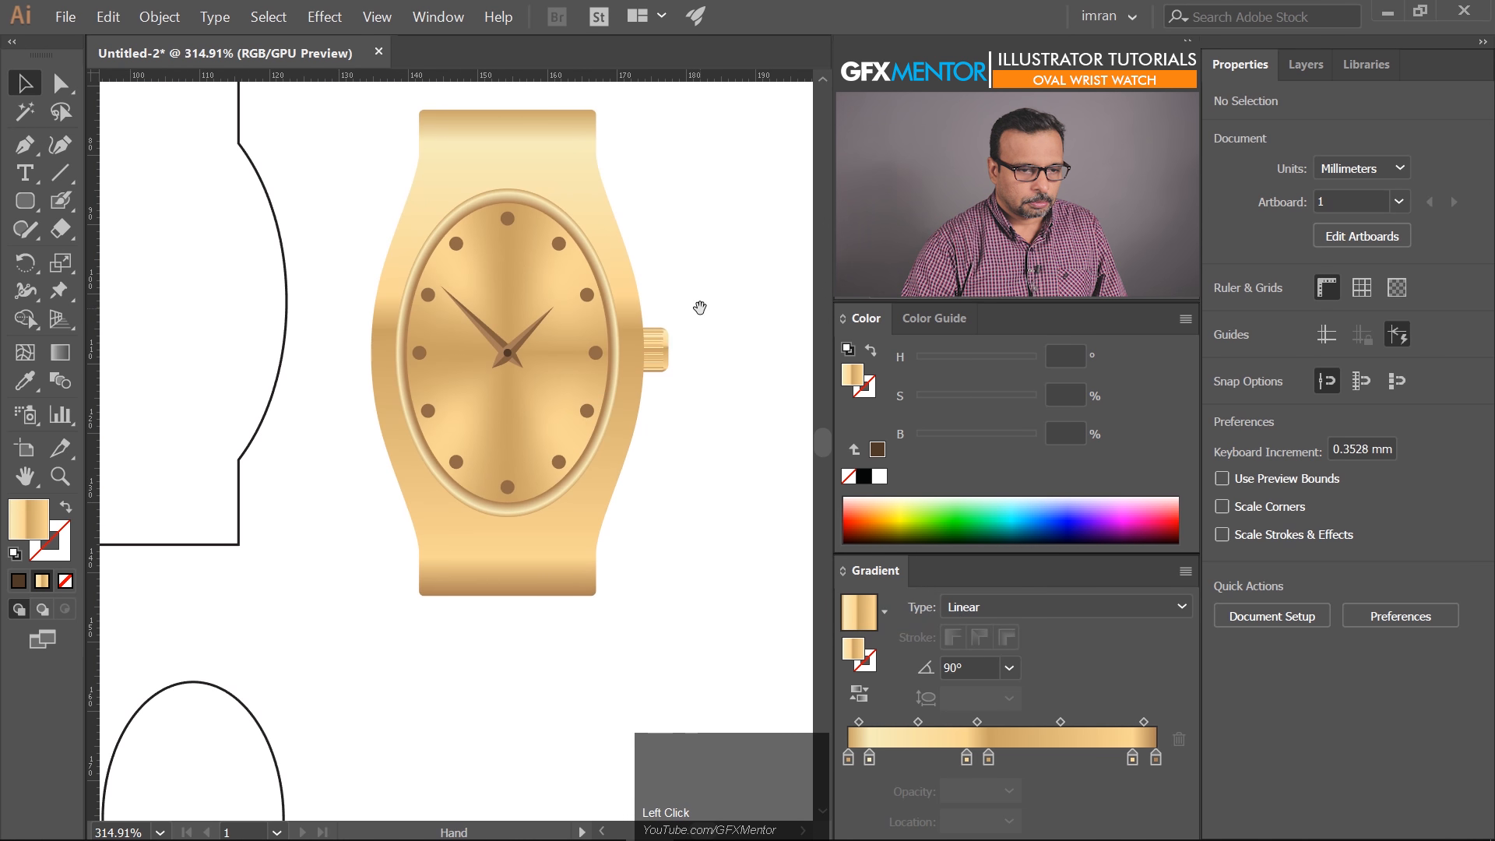
{"action": "left_click", "coordinate": [666, 326], "text": "ctrl"}
{"action": "left_click", "coordinate": [662, 340], "text": "ctrl"}
{"action": "left_click_drag", "start_coordinate": [741, 275], "coordinate": [511, 431]}
{"action": "left_click", "coordinate": [728, 398]}
{"action": "key", "text": "ctrl+space"}
{"action": "left_click_drag", "start_coordinate": [711, 330], "coordinate": [769, 367]}
{"action": "left_click_drag", "start_coordinate": [652, 458], "coordinate": [715, 441]}
{"action": "left_click", "coordinate": [737, 399]}
{"action": "key", "text": "ctrl+space"}
{"action": "left_click_drag", "start_coordinate": [699, 306], "coordinate": [511, 436]}
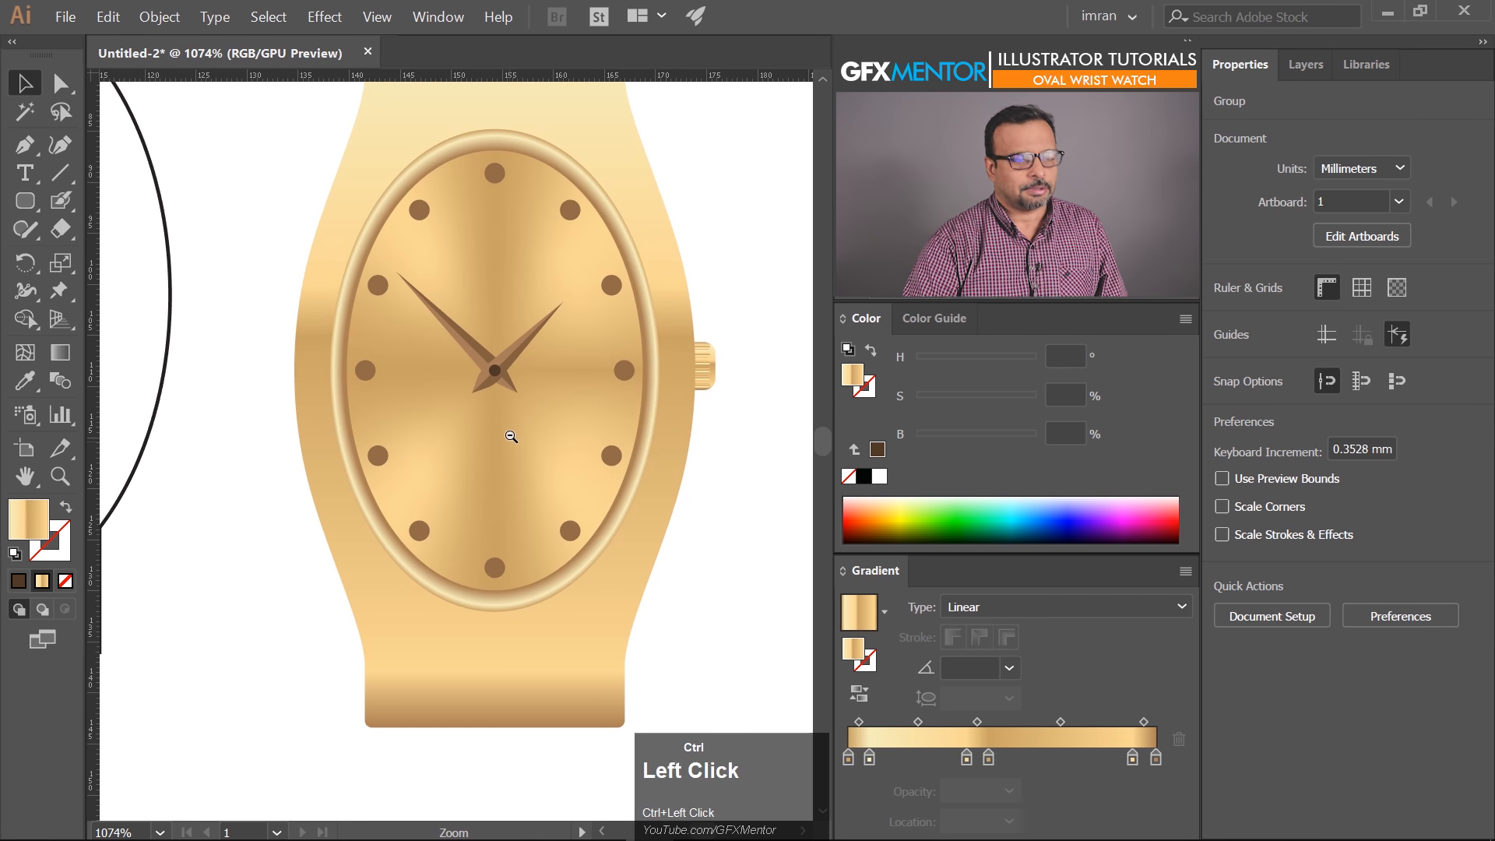
{"action": "left_click", "coordinate": [698, 477]}
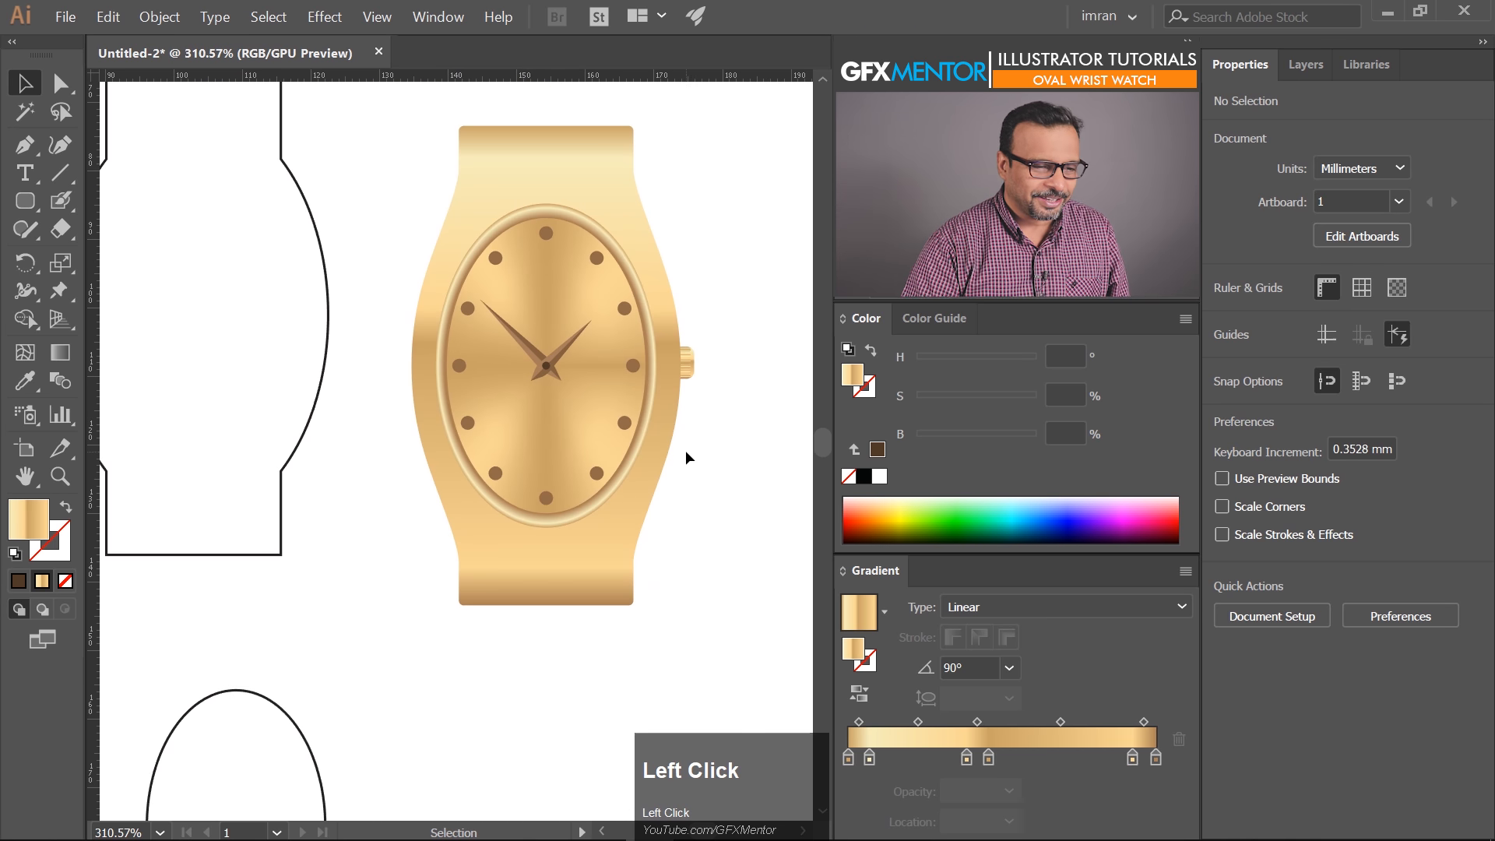
Draw a gold gradient rectangle about 25.4 by 11.7 mm over the case's lower end, matching its width, as a strap link
{"action": "key", "text": "space"}
{"action": "left_click_drag", "start_coordinate": [589, 340], "coordinate": [441, 568]}
{"action": "key", "text": "ctrl+space"}
{"action": "left_click", "coordinate": [427, 712]}
{"action": "left_click_drag", "start_coordinate": [427, 712], "coordinate": [167, 707]}
{"action": "left_click", "coordinate": [160, 285]}
{"action": "left_click_drag", "start_coordinate": [25, 200], "coordinate": [116, 203]}
{"action": "key", "text": "space"}
{"action": "key", "text": "ctrl+space"}
{"action": "left_click_drag", "start_coordinate": [491, 548], "coordinate": [695, 454]}
{"action": "left_click_drag", "start_coordinate": [590, 543], "coordinate": [474, 477]}
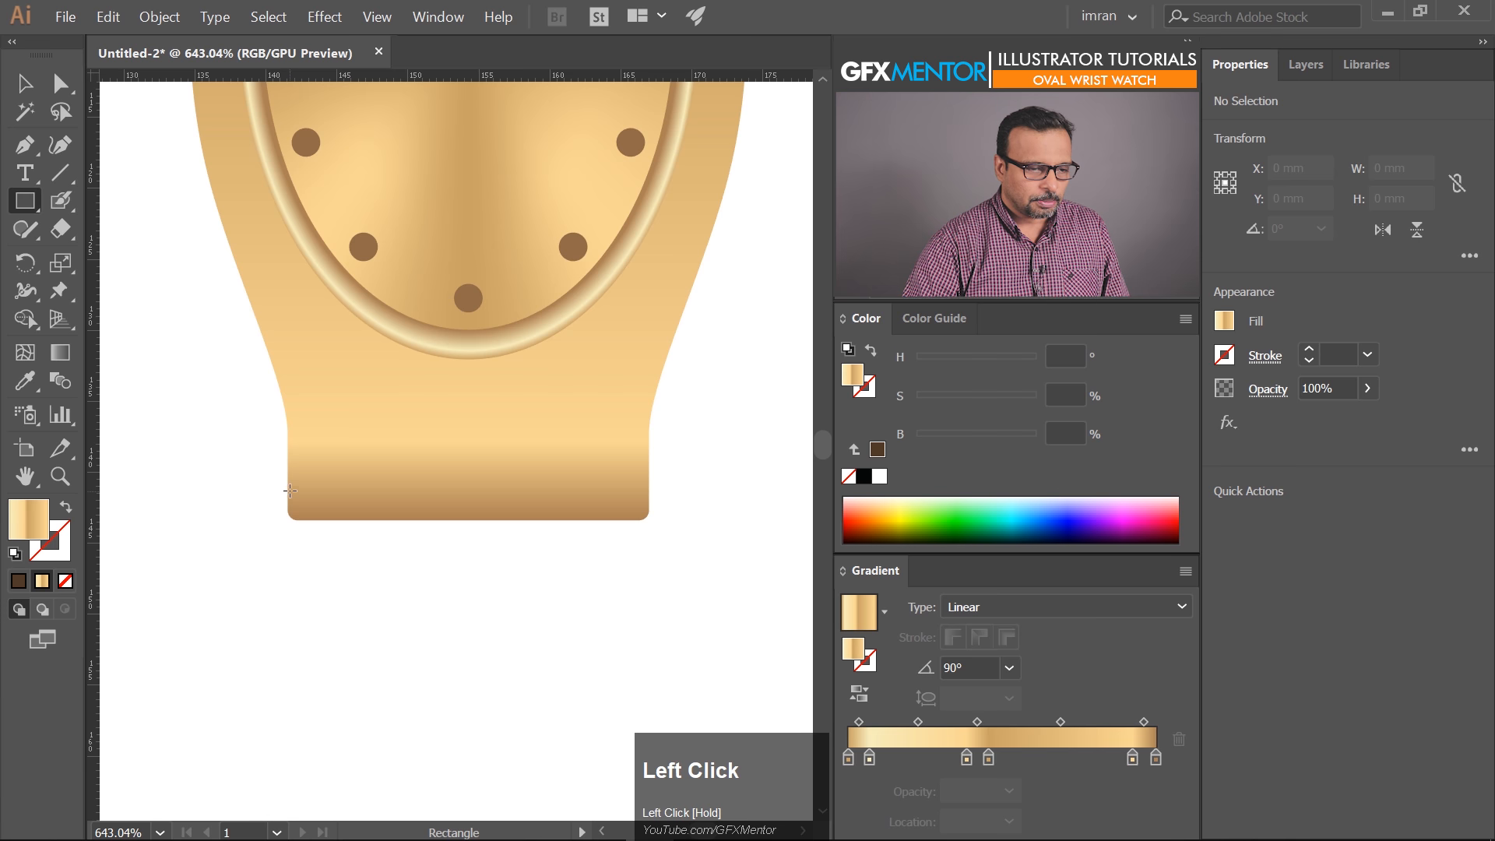
{"action": "left_click_drag", "start_coordinate": [287, 481], "coordinate": [648, 645]}
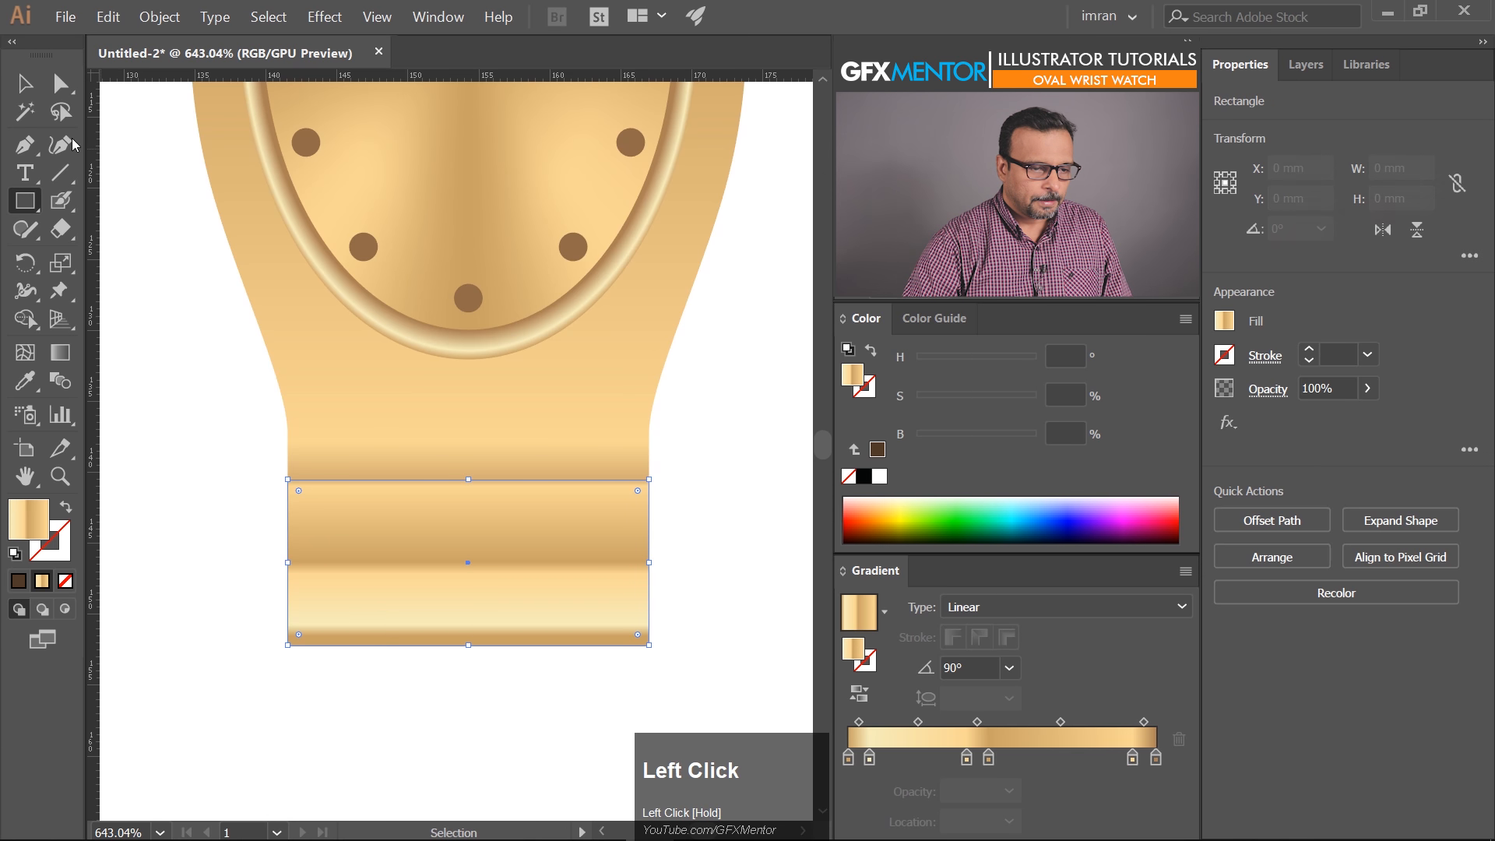
Duplicate the strap link directly below the first one, edge to edge
{"action": "left_click", "coordinate": [406, 503], "text": "ctrl+alt"}
{"action": "left_click", "coordinate": [406, 503], "text": "ctrl+alt"}
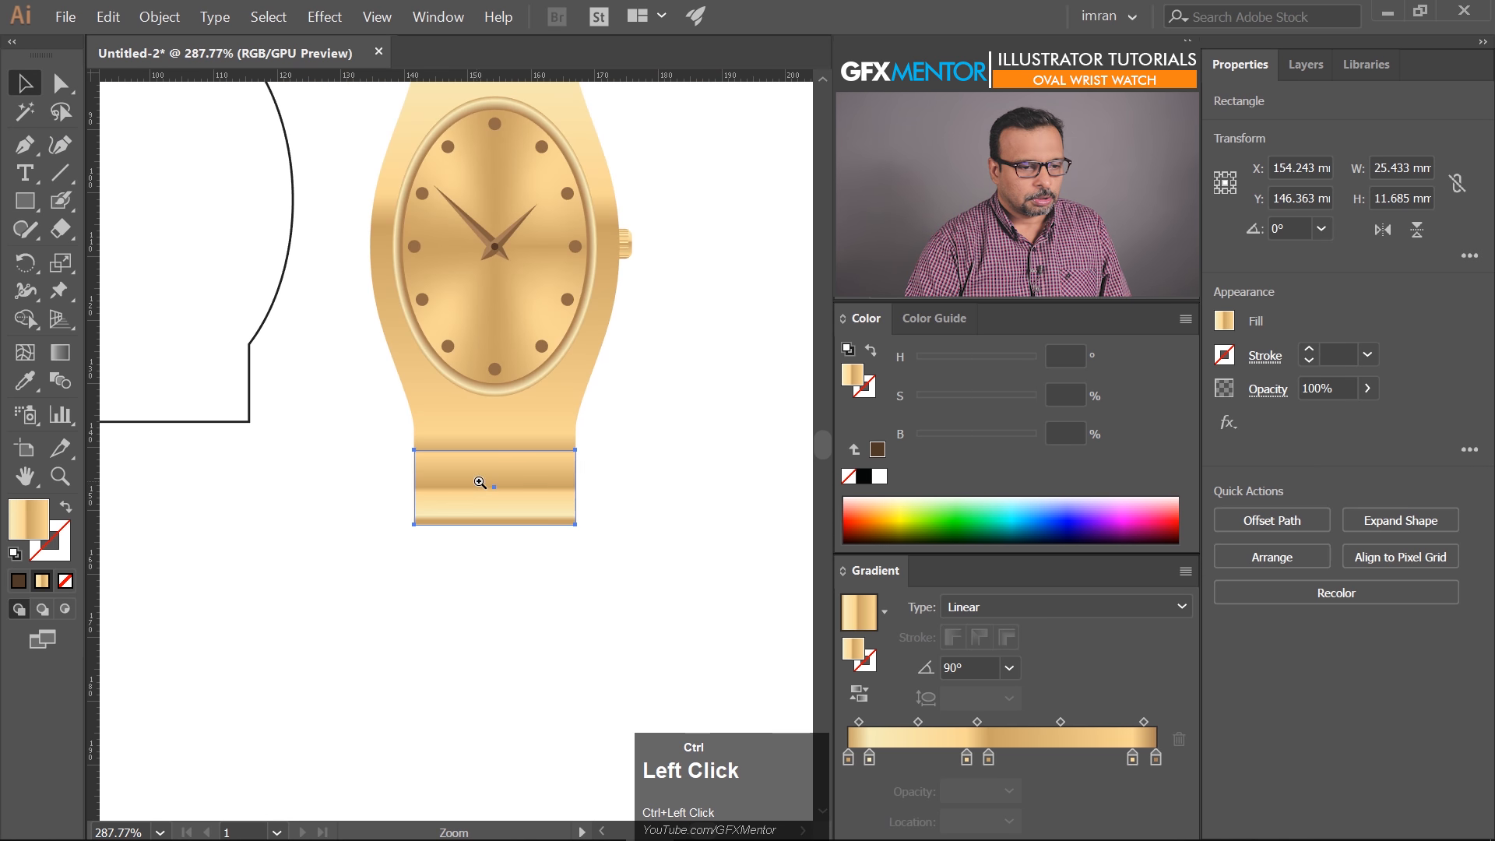
{"action": "left_click", "coordinate": [572, 645]}
{"action": "left_click_drag", "start_coordinate": [513, 486], "coordinate": [523, 557]}
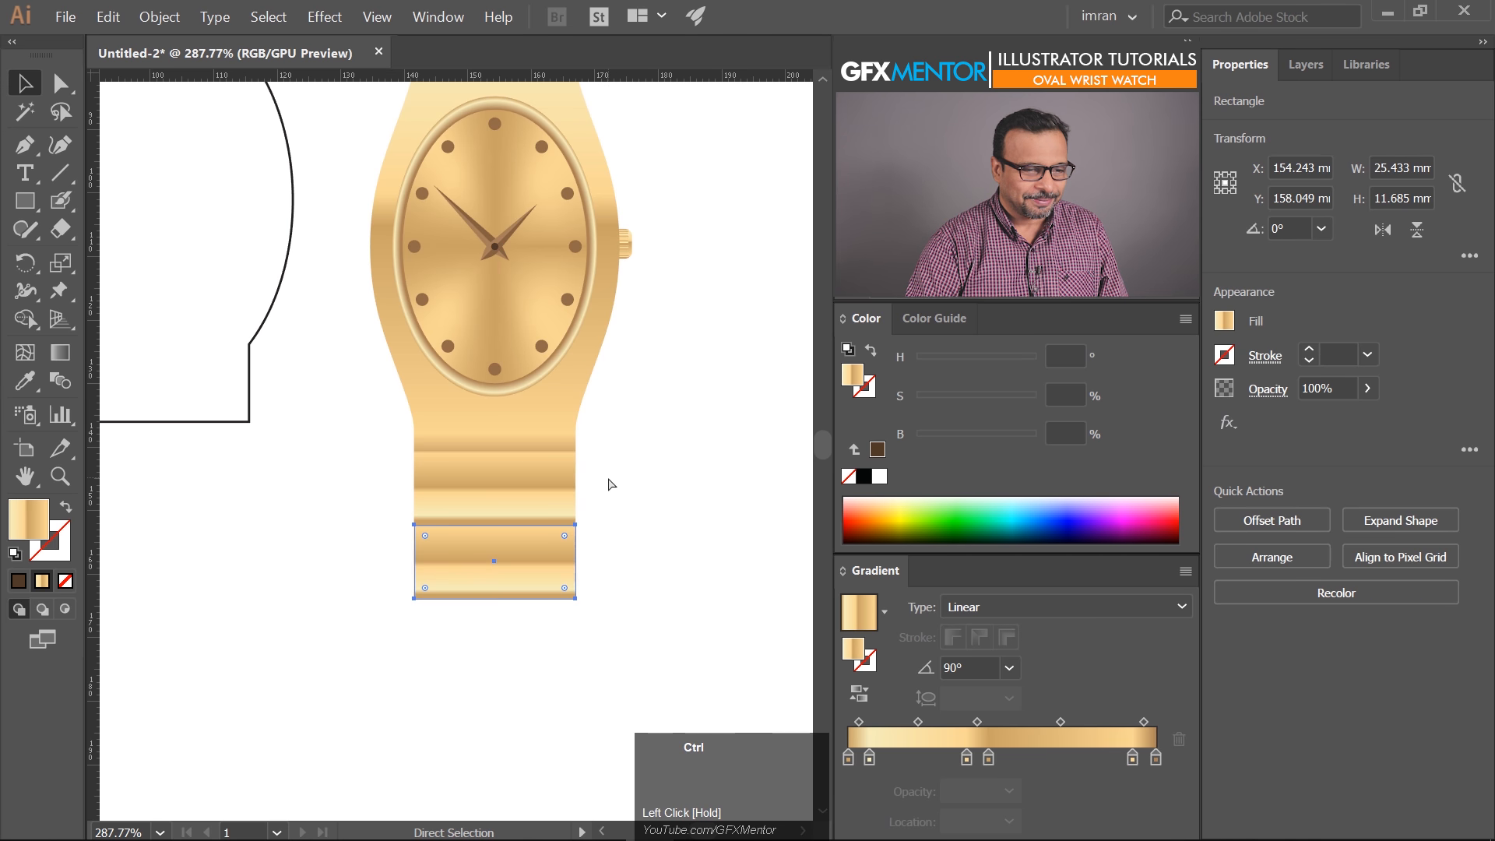
Repeat the strap link duplication two more times down the strap and deselect the links
{"action": "key", "text": "ctrl+d"}
{"action": "key", "text": "ctrl+d"}
{"action": "left_click", "coordinate": [638, 506]}
{"action": "key", "text": "space"}
{"action": "left_click_drag", "start_coordinate": [641, 531], "coordinate": [681, 380]}
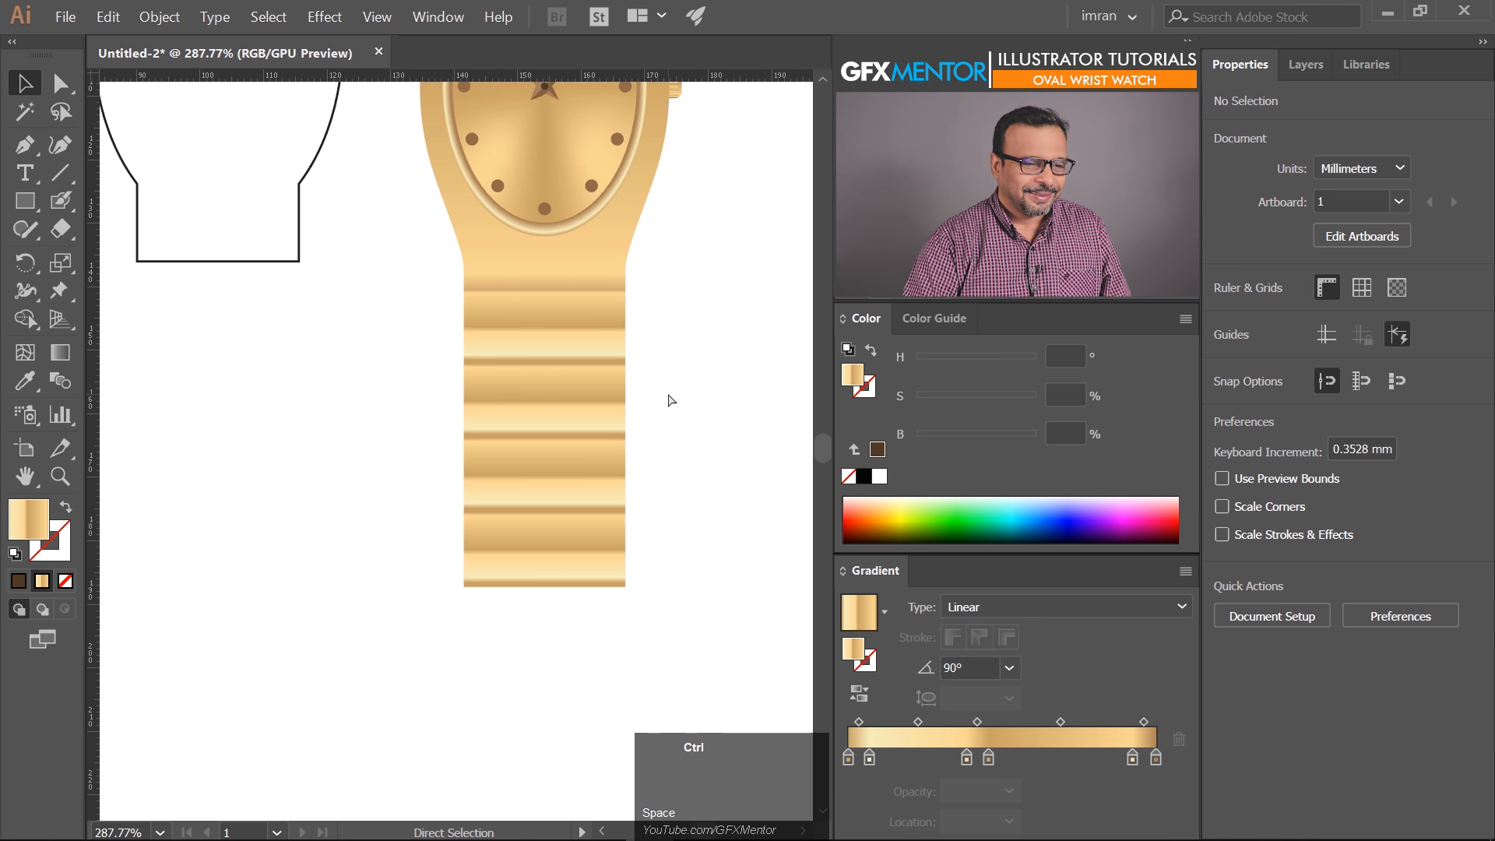
Undo the strap link copies and move the remaining gold link off the watch onto the empty canvas below
{"action": "key", "text": "ctrl+z"}
{"action": "key", "text": "ctrl+z"}
{"action": "key", "text": "ctrl+z"}
{"action": "key", "text": "ctrl+z"}
{"action": "left_click_drag", "start_coordinate": [546, 362], "coordinate": [420, 536]}
{"action": "key", "text": "ctrl+space"}
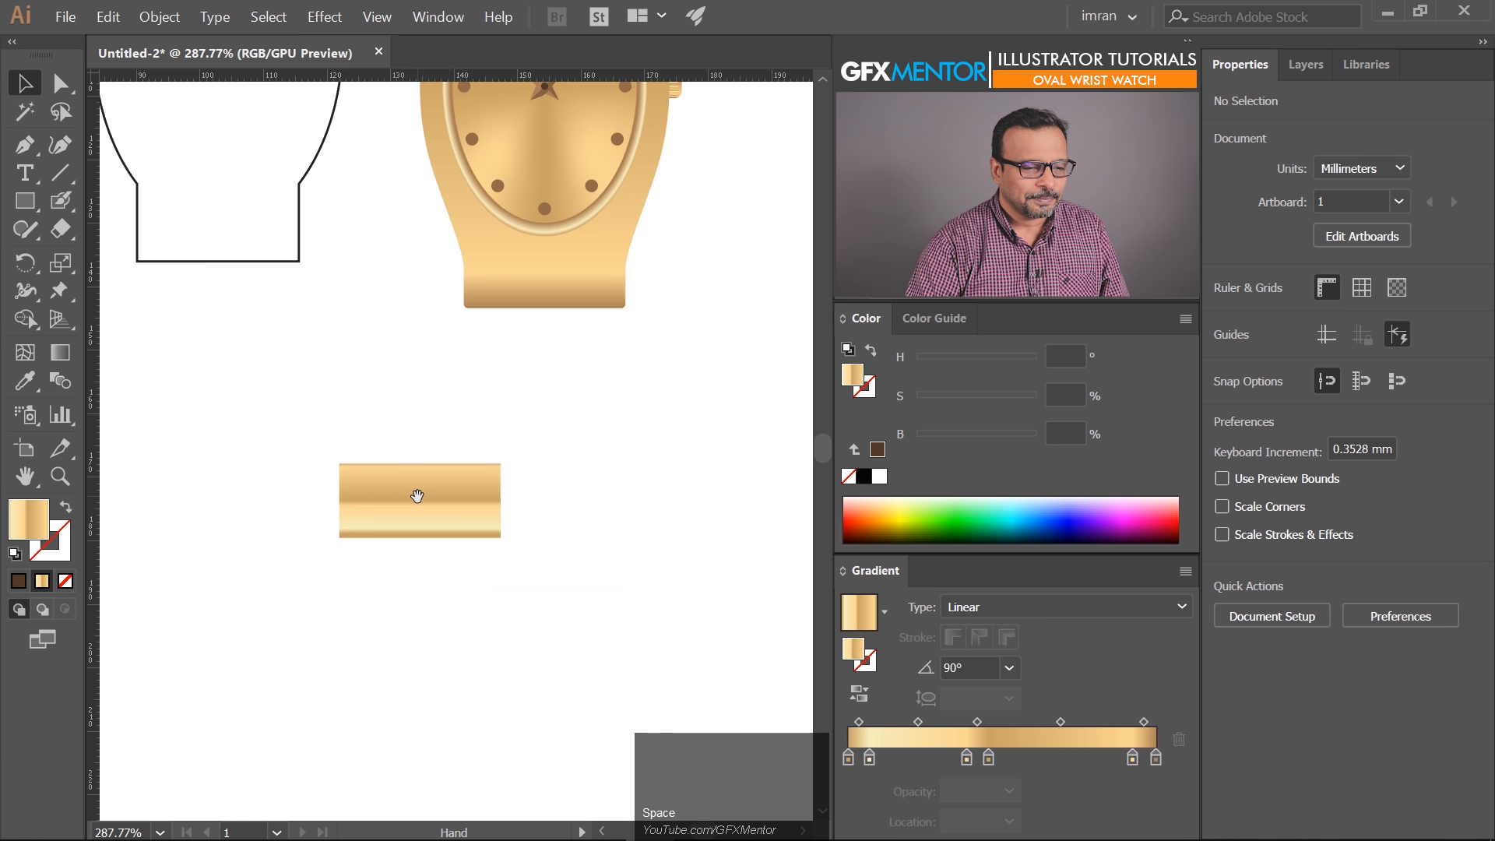
{"action": "left_click", "coordinate": [402, 504], "text": "ctrl"}
{"action": "left_click_drag", "start_coordinate": [447, 498], "coordinate": [426, 441]}
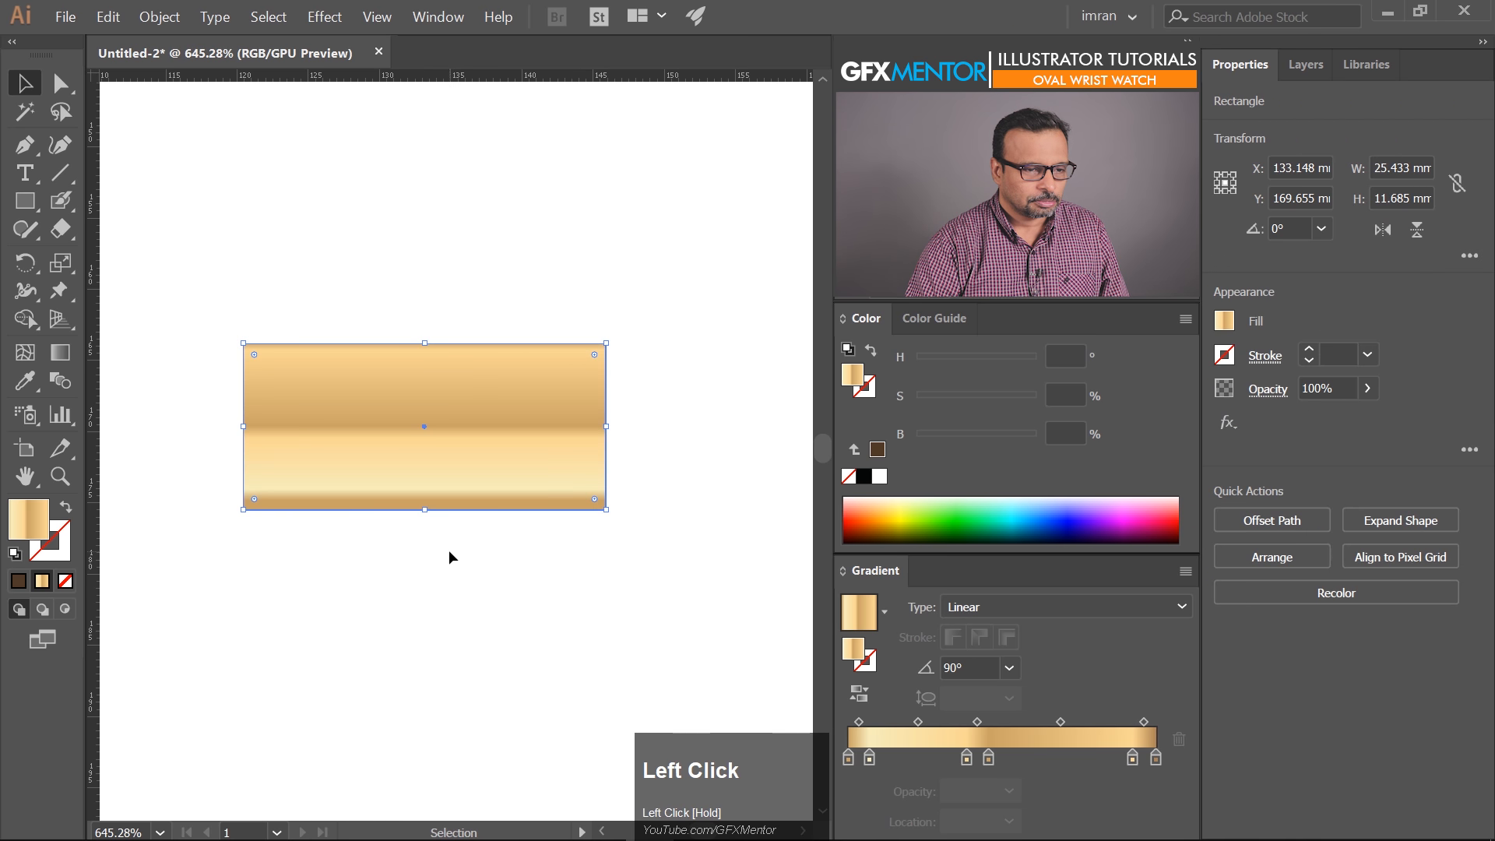
Switch to the browser to examine the bracelet links in the gold watch reference photo, and return to Illustrator
{"action": "key", "text": "alt+Tab"}
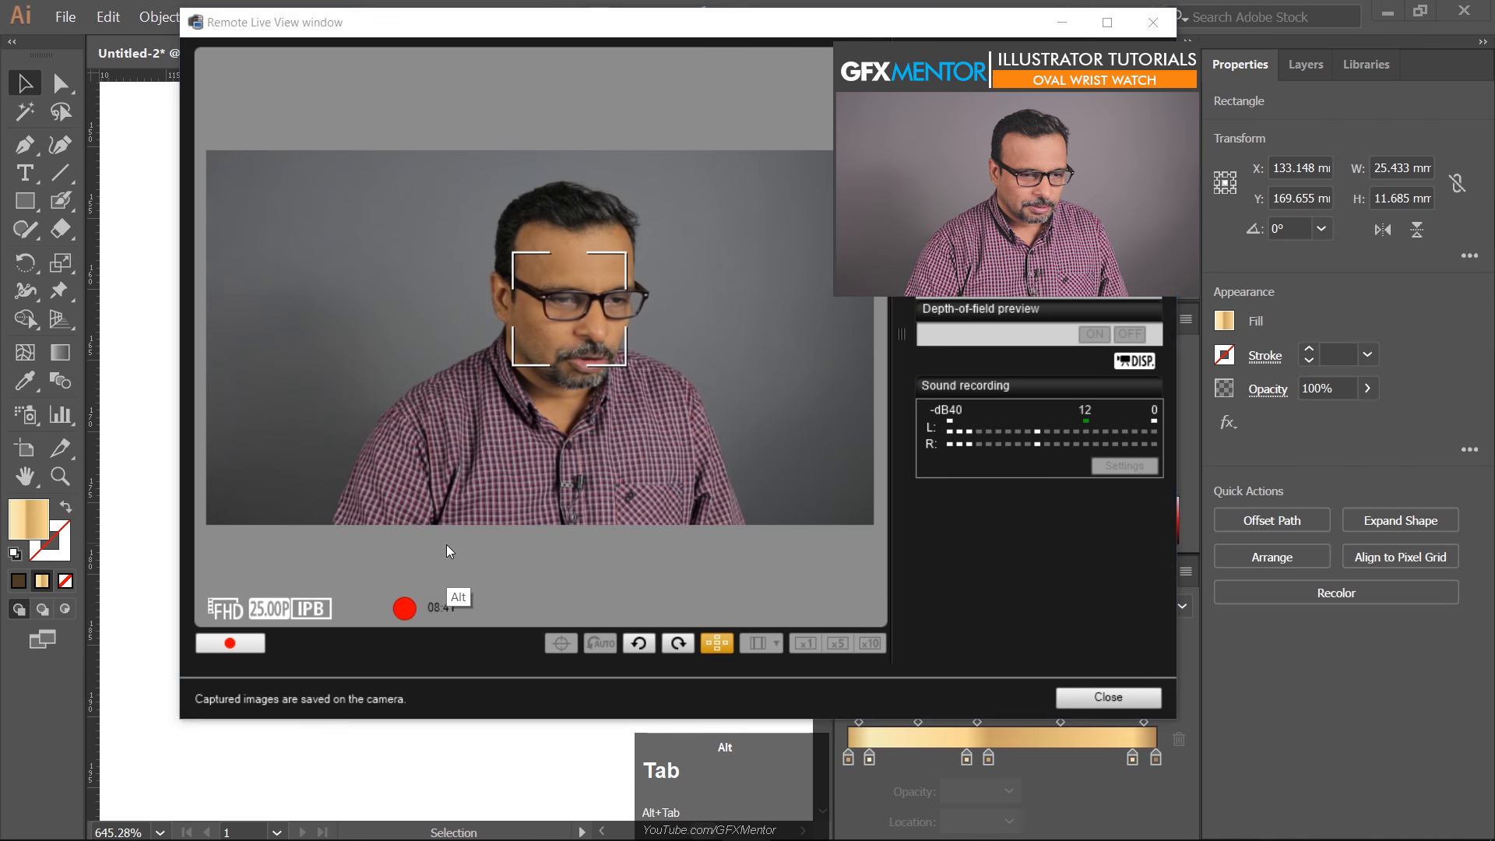
{"action": "key", "text": "alt+Tab"}
{"action": "key", "text": "alt+Tab"}
{"action": "key", "text": "alt+Tab"}
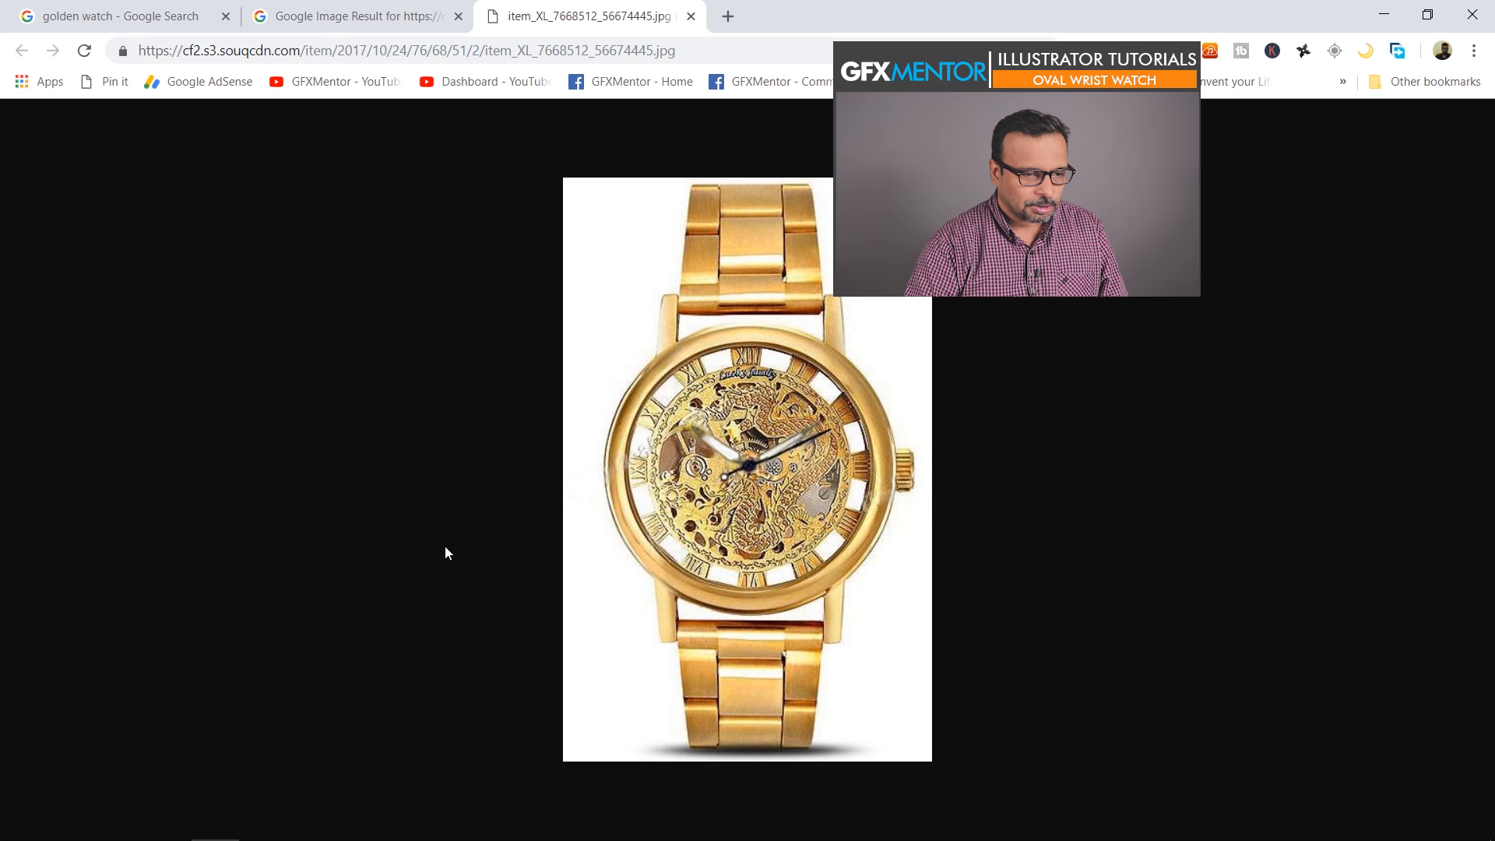
{"action": "key", "text": "alt+Tab"}
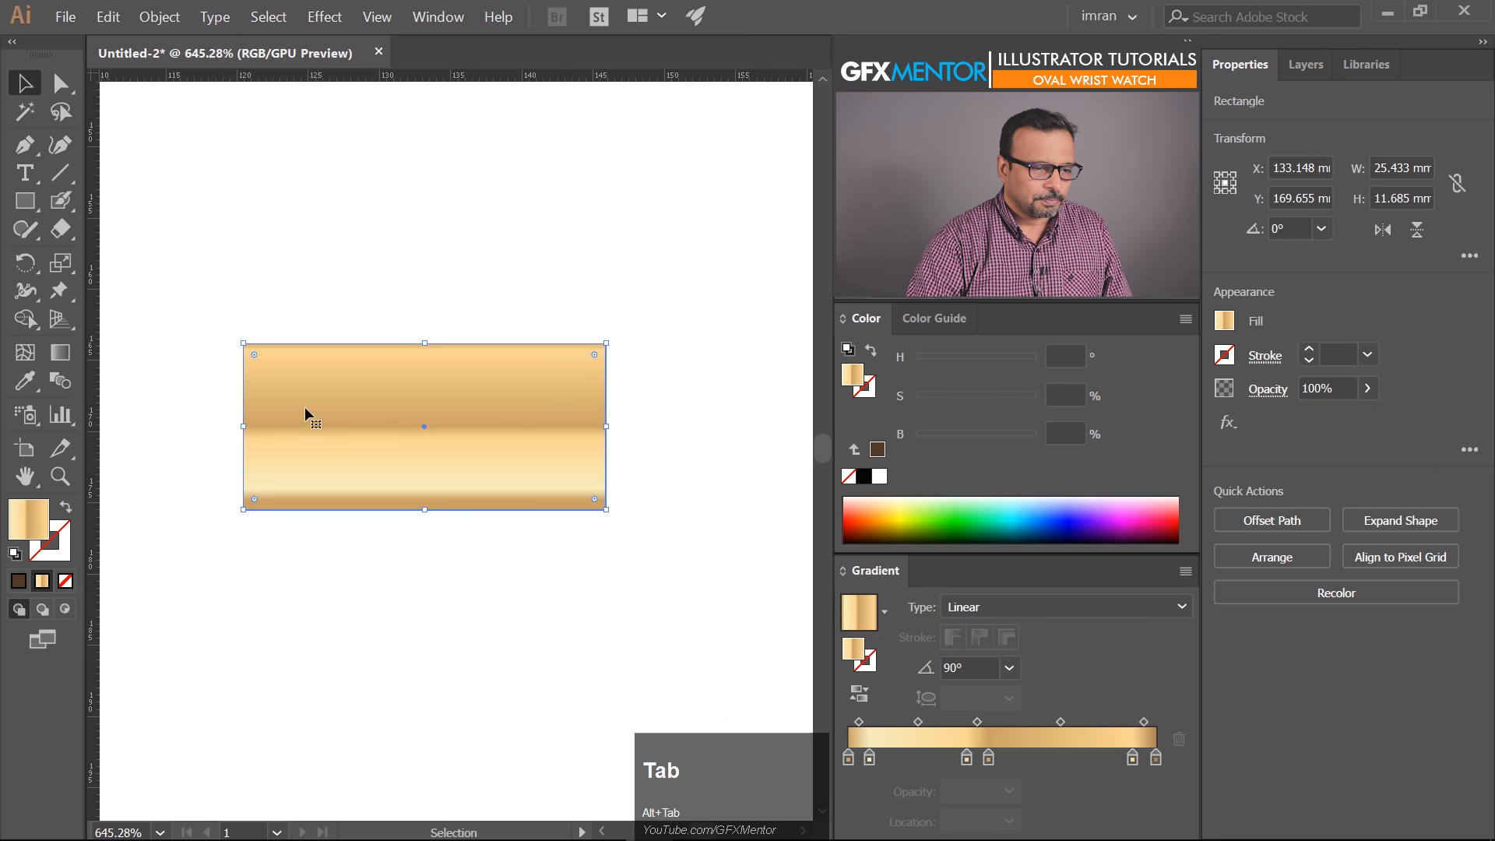
Heighten the gold link rectangle from its centre to about 17.7 mm and fill it with solid blue
{"action": "left_click_drag", "start_coordinate": [429, 344], "coordinate": [424, 301]}
{"action": "left_click", "coordinate": [419, 249]}
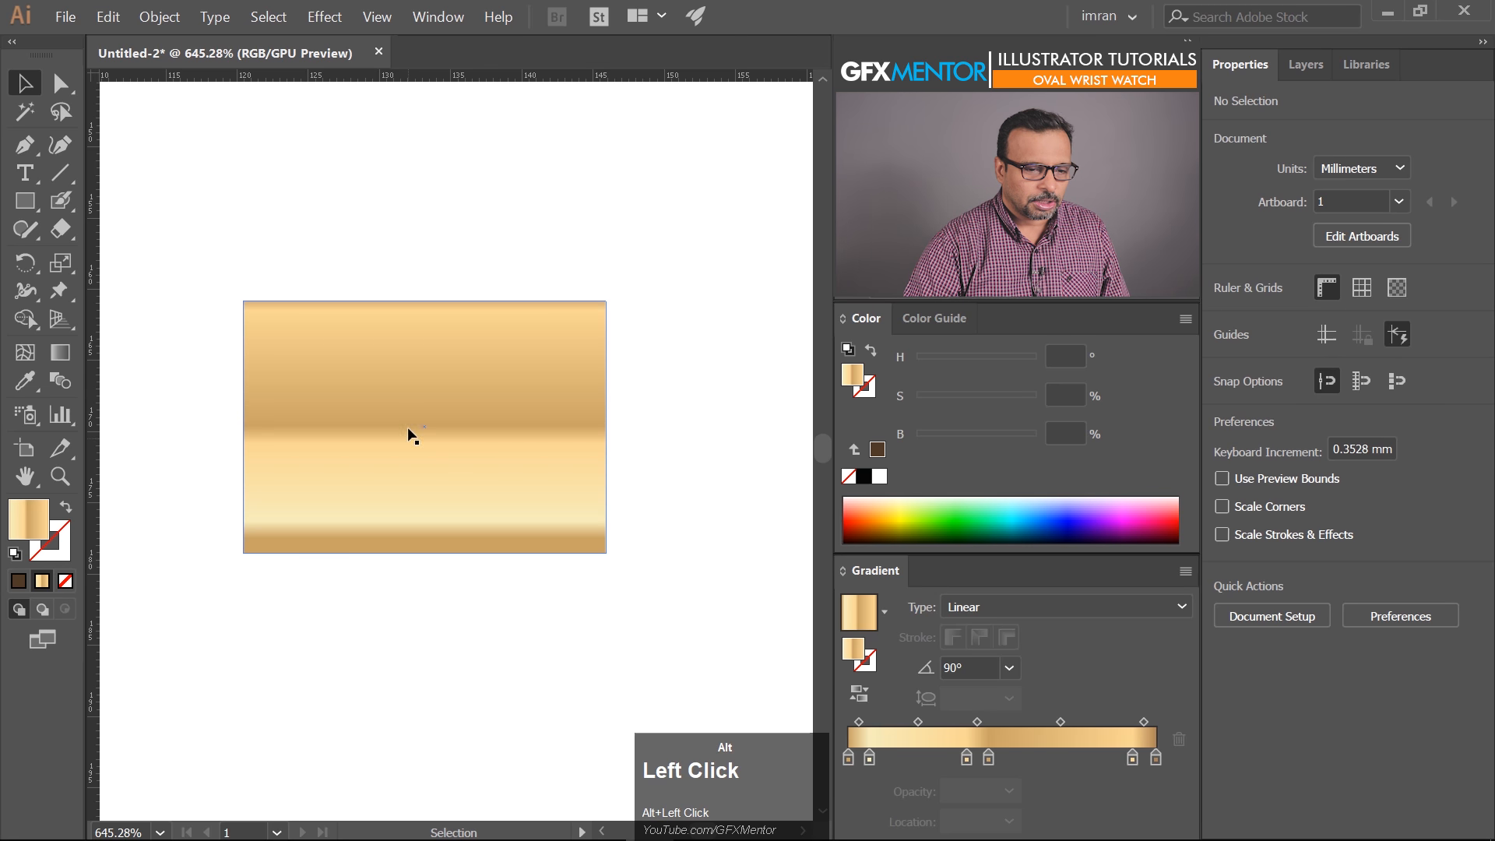
{"action": "left_click", "coordinate": [472, 461]}
{"action": "left_click", "coordinate": [928, 507]}
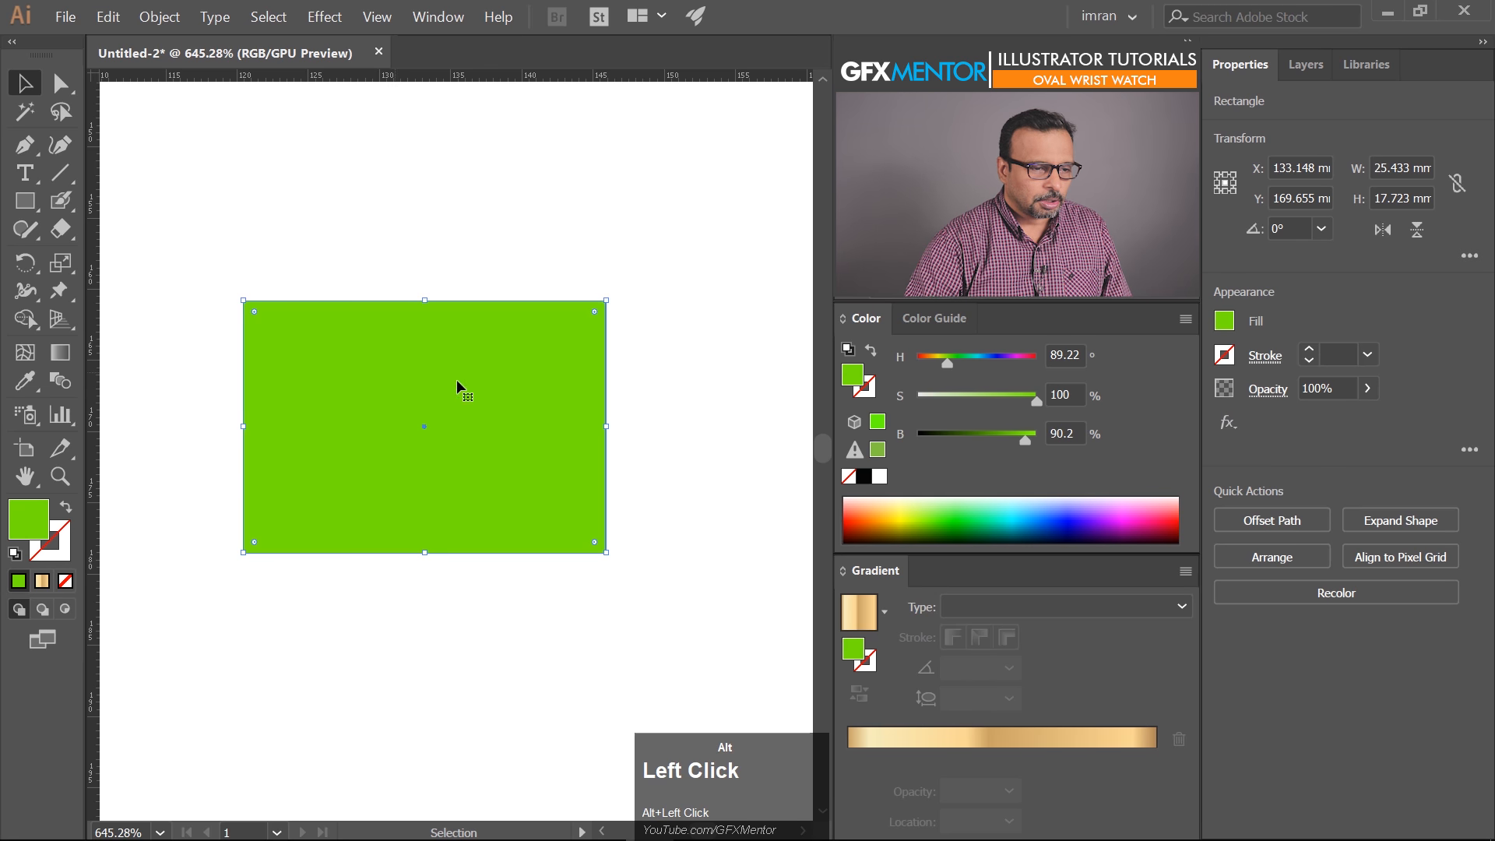
{"action": "left_click", "coordinate": [1057, 512]}
Place two narrower green copies, about 19.8 by 17.5 mm, centred over the blue rectangle's upper and lower ends
{"action": "left_click_drag", "start_coordinate": [481, 433], "coordinate": [456, 265]}
{"action": "left_click_drag", "start_coordinate": [606, 250], "coordinate": [567, 252]}
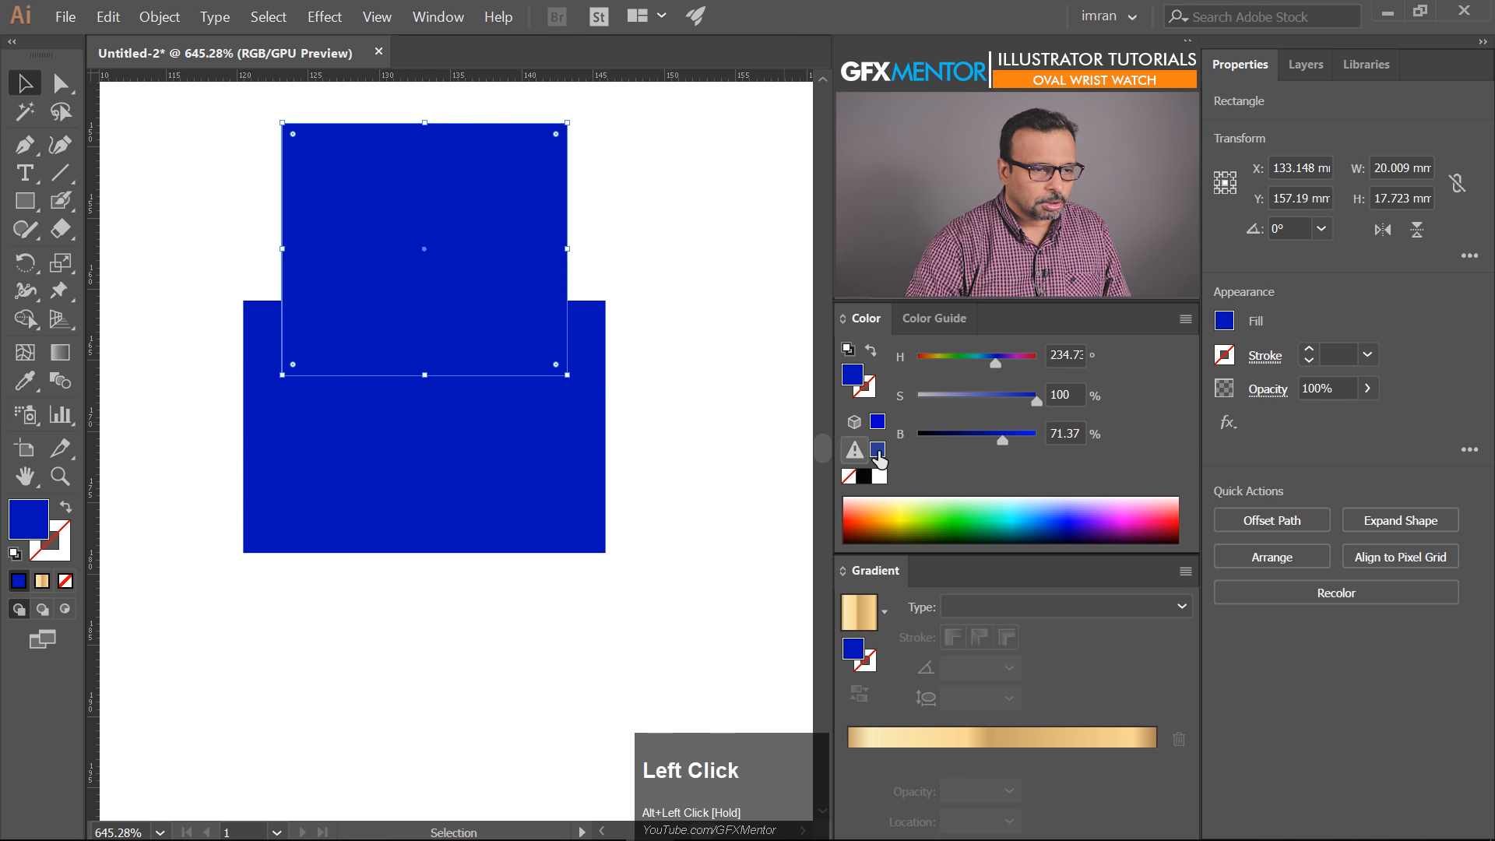
{"action": "left_click", "coordinate": [971, 519]}
{"action": "mouse_move", "coordinate": [425, 124]}
{"action": "left_mouse_down"}
{"action": "mouse_move", "coordinate": [421, 243]}
{"action": "mouse_move", "coordinate": [423, 126]}
{"action": "left_mouse_up"}
{"action": "left_click_drag", "start_coordinate": [432, 257], "coordinate": [425, 490]}
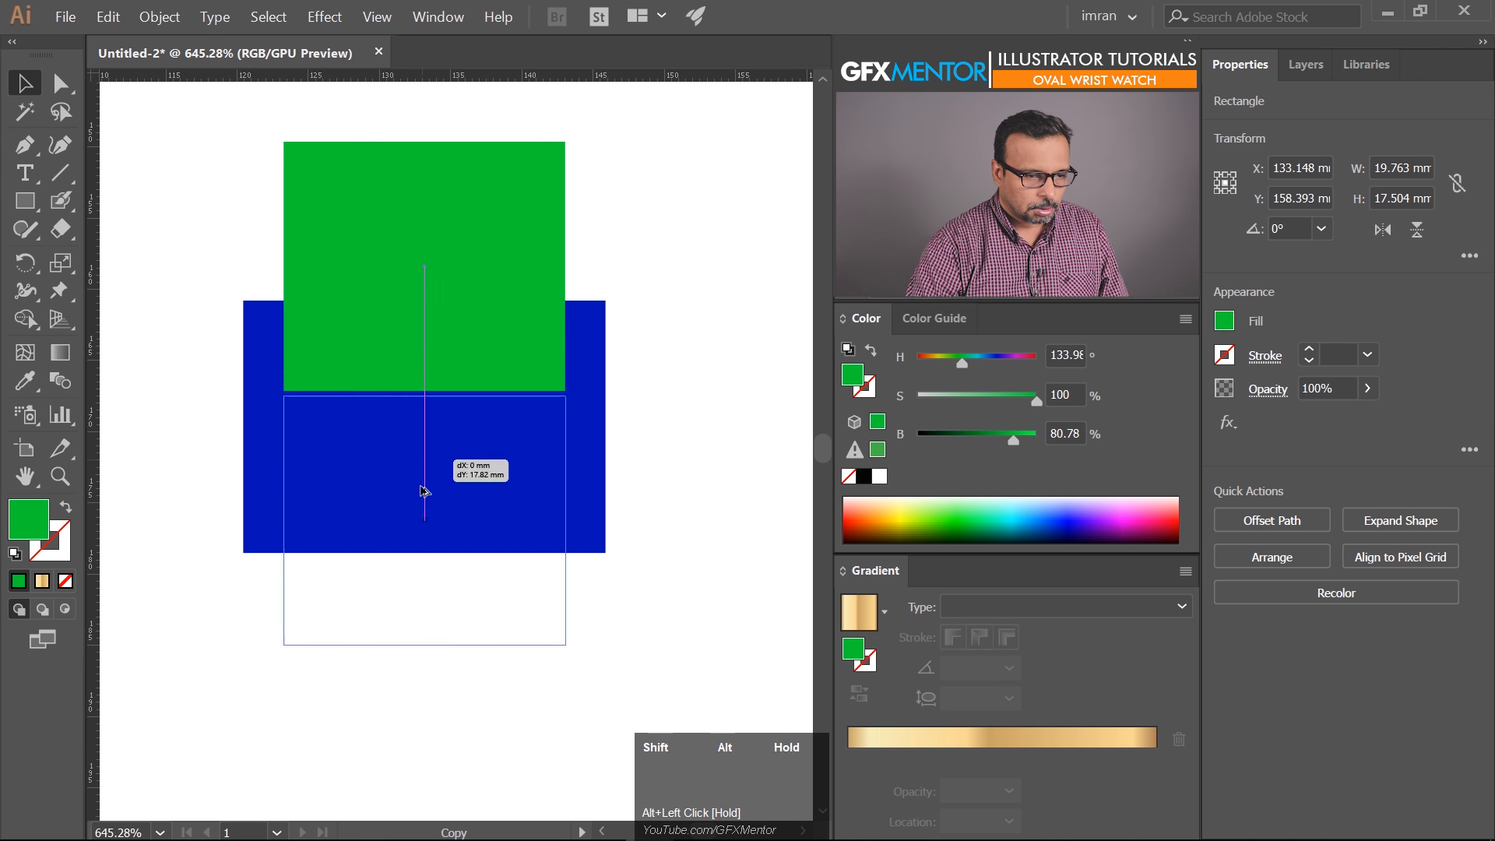
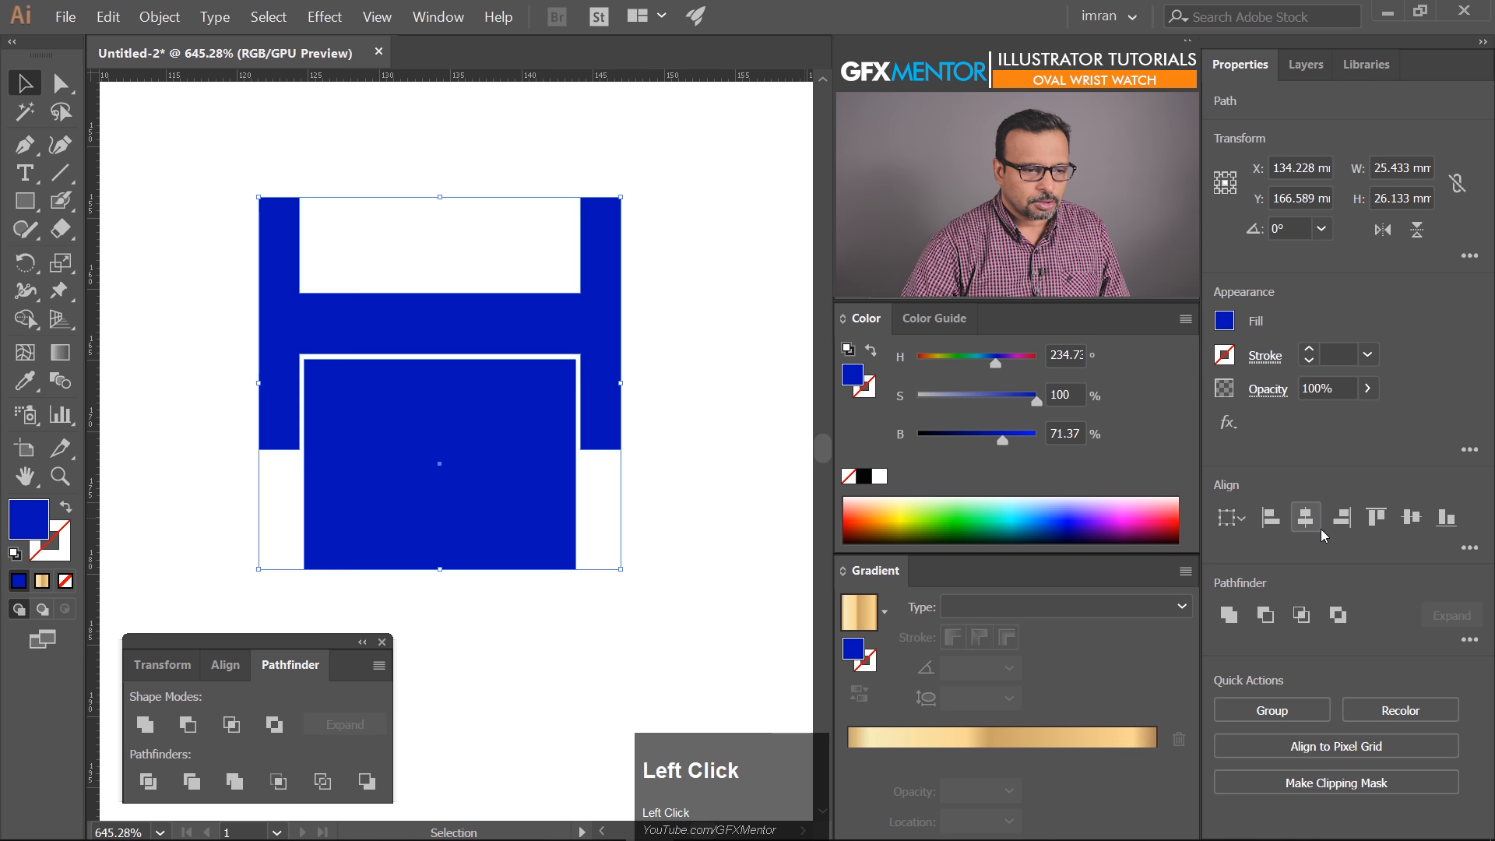
Try aligning the H-shaped blue piece and the lower rectangle on their vertical centres, and undo the alignment
{"action": "left_click", "coordinate": [1411, 518]}
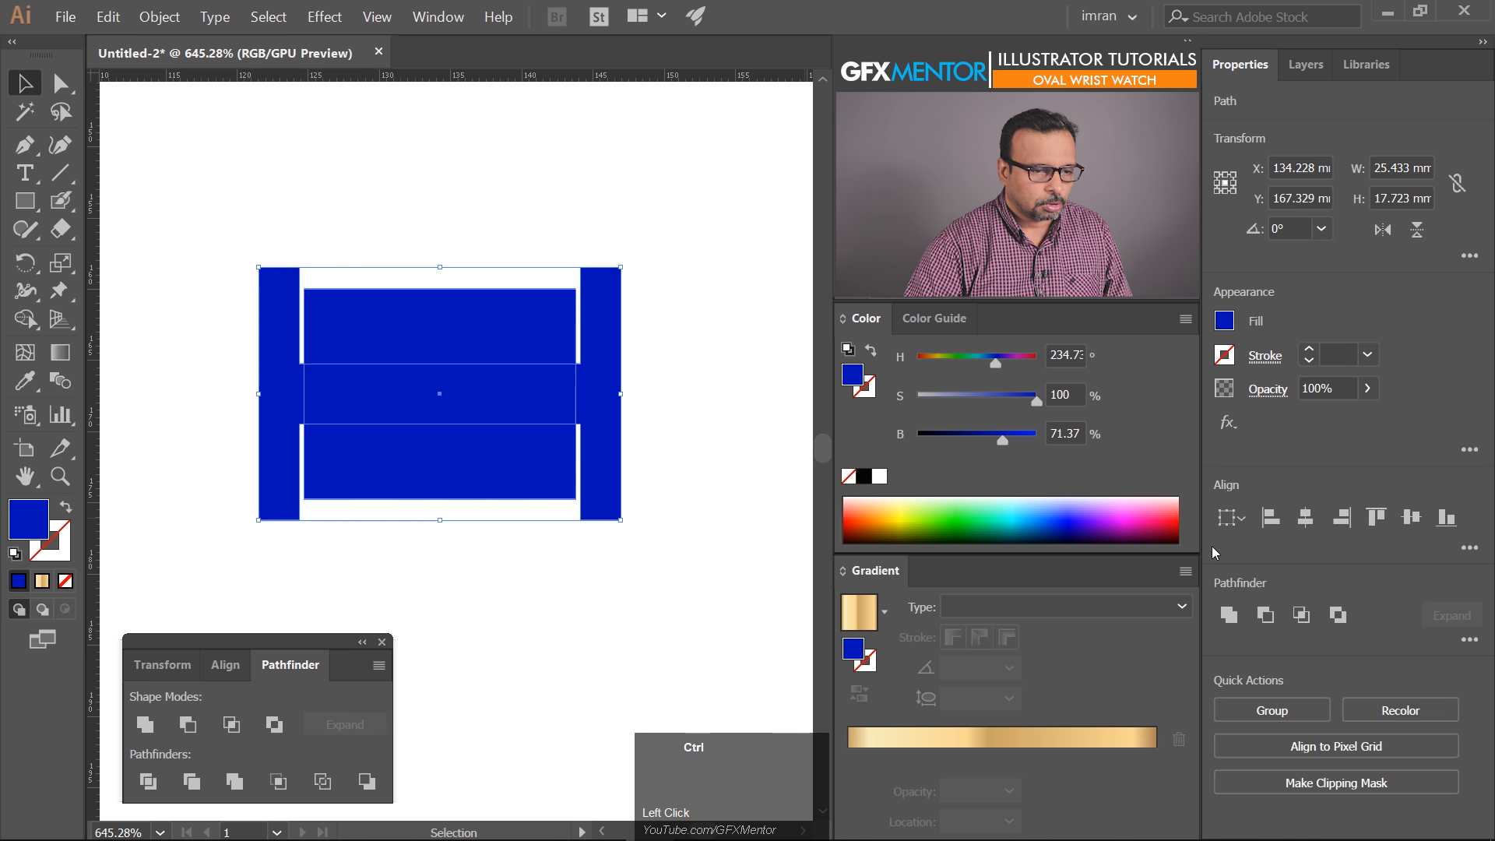
{"action": "key", "text": "ctrl+z"}
{"action": "left_click", "coordinate": [647, 365]}
{"action": "left_click_drag", "start_coordinate": [600, 461], "coordinate": [627, 399]}
Duplicate the H-shaped piece and its central rectangle straight below the original as a second link
{"action": "left_click_drag", "start_coordinate": [701, 217], "coordinate": [367, 437]}
{"action": "left_click_drag", "start_coordinate": [420, 270], "coordinate": [434, 539]}
{"action": "left_click_drag", "start_coordinate": [598, 411], "coordinate": [624, 230]}
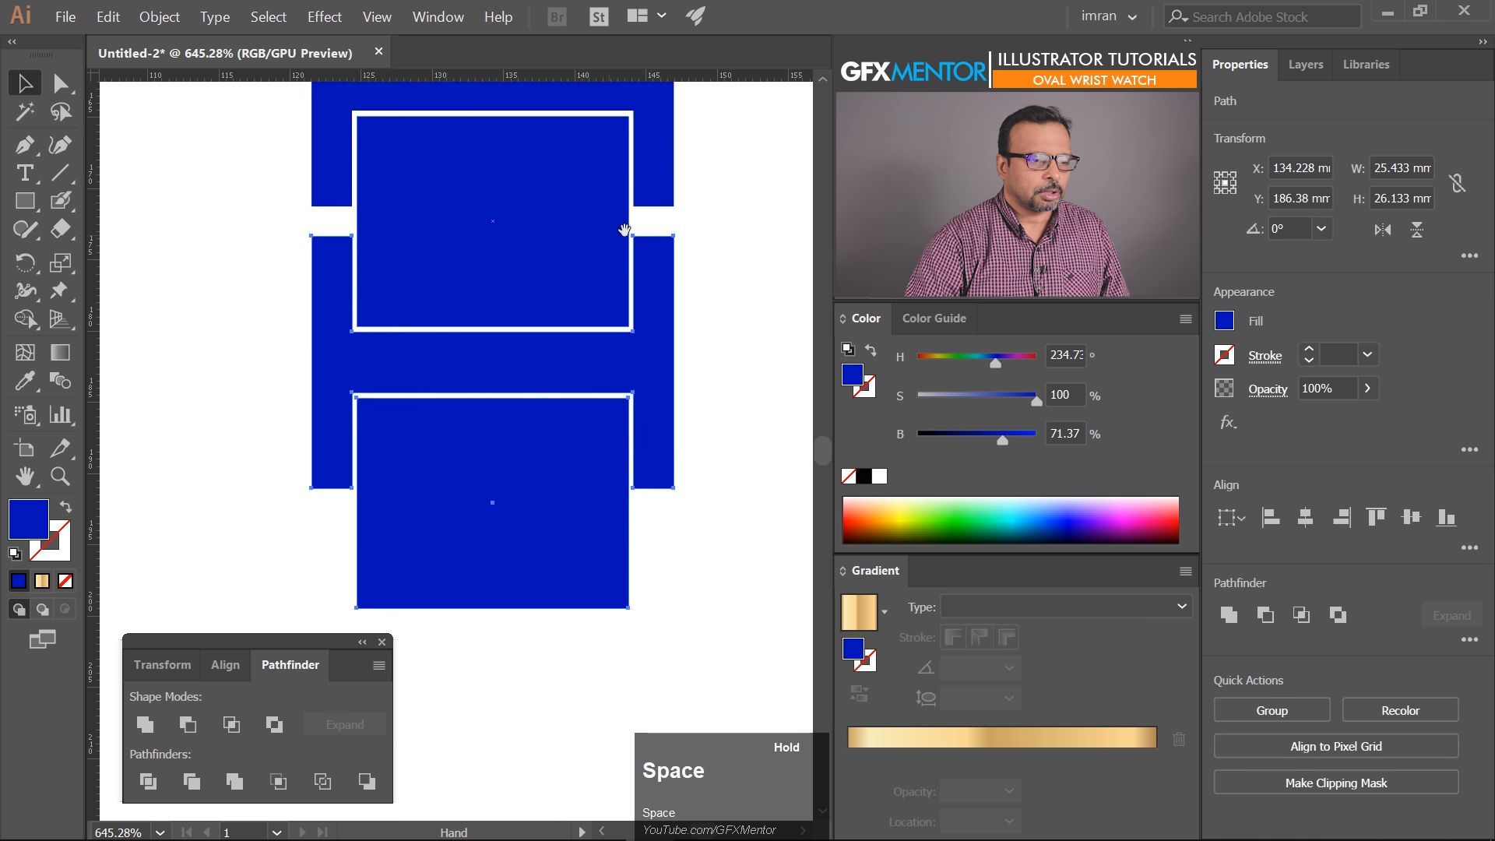
Shift the copied link and the upper central rectangle's lower anchors up together, leaving only a narrow gap between the H-shaped pieces
{"action": "key", "text": "a"}
{"action": "left_click_drag", "start_coordinate": [264, 229], "coordinate": [750, 643]}
{"action": "left_click_drag", "start_coordinate": [720, 571], "coordinate": [719, 570]}
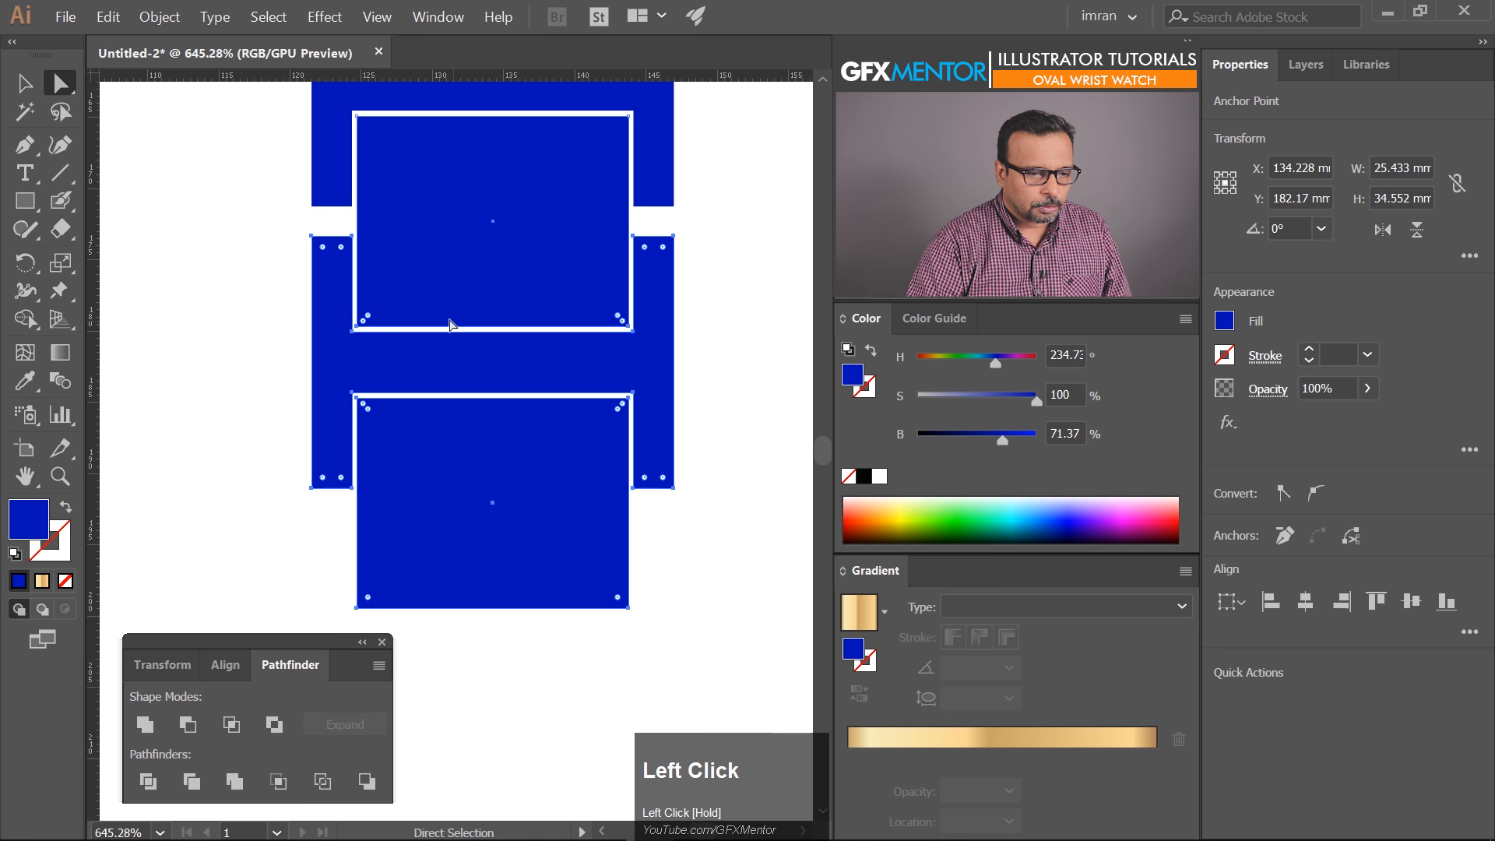
{"action": "left_click_drag", "start_coordinate": [478, 267], "coordinate": [467, 368]}
{"action": "left_click_drag", "start_coordinate": [621, 344], "coordinate": [620, 317]}
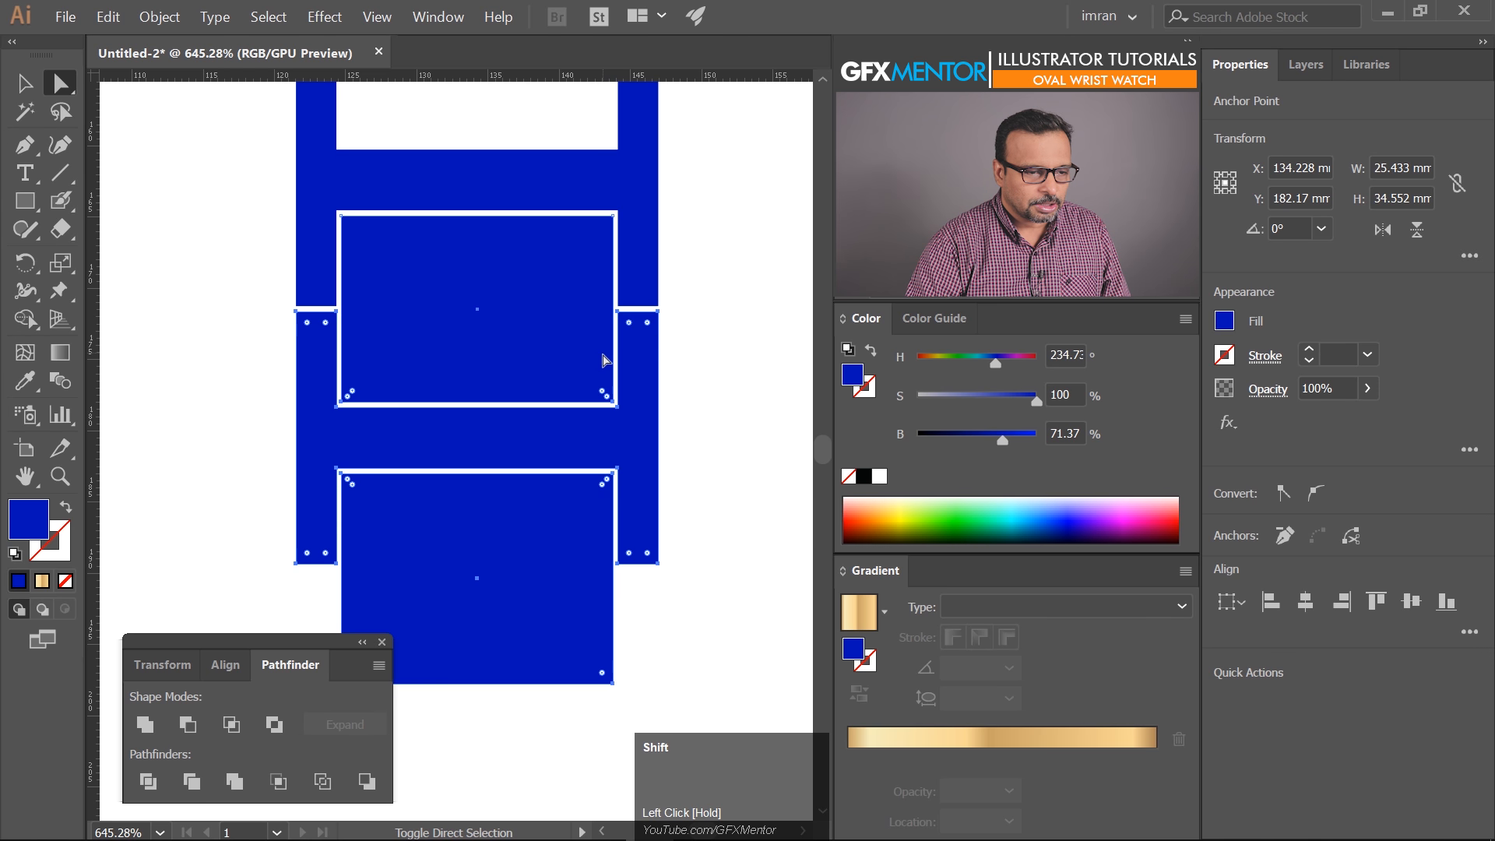
{"action": "left_click_drag", "start_coordinate": [525, 457], "coordinate": [545, 334]}
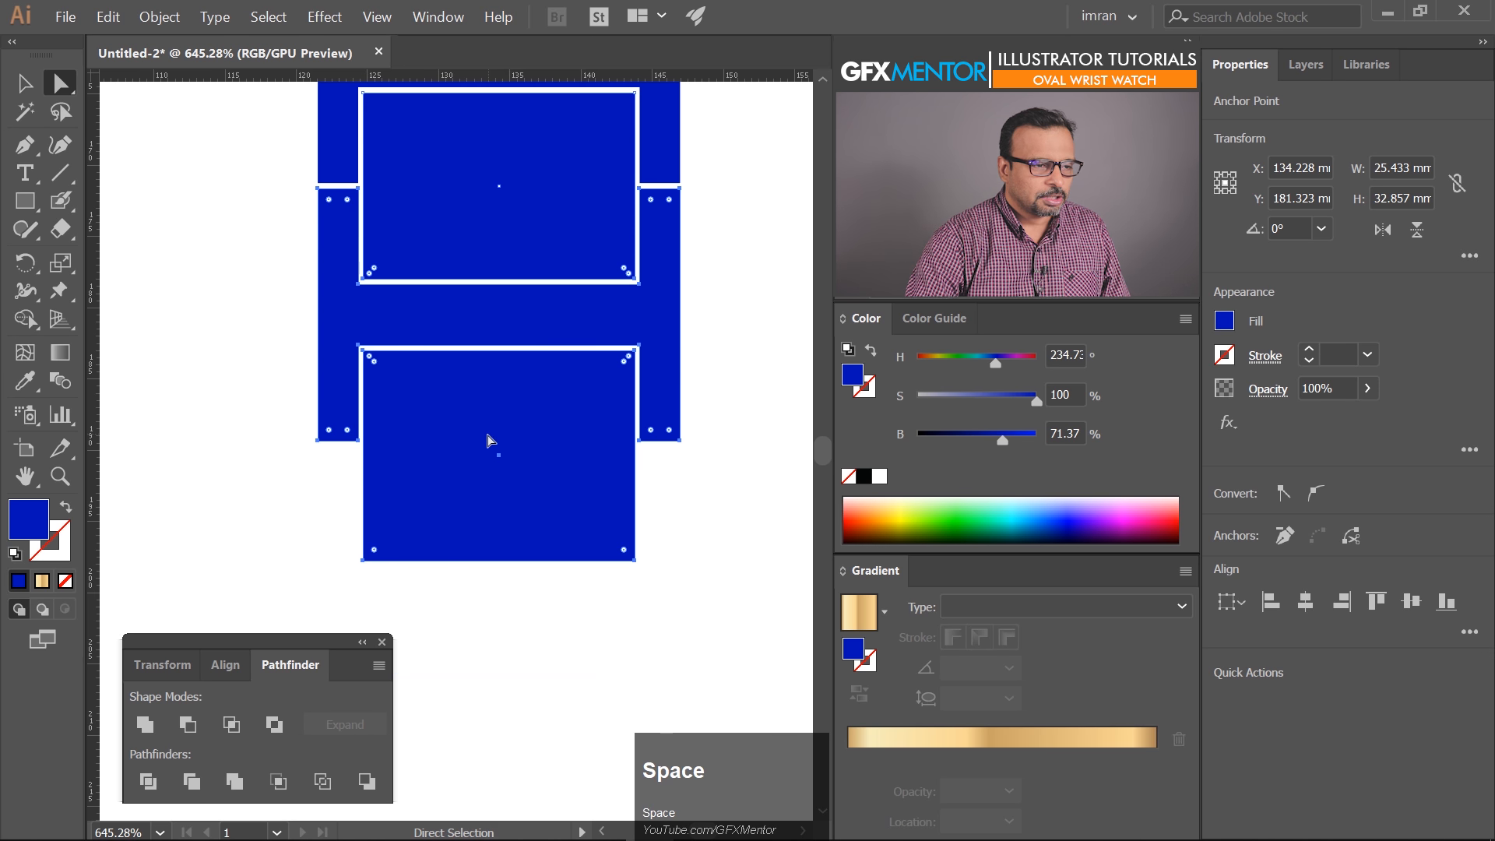
Delete the lower copy of the link, keeping only the first H-shaped piece and its shortened rectangle
{"action": "left_click", "coordinate": [25, 83]}
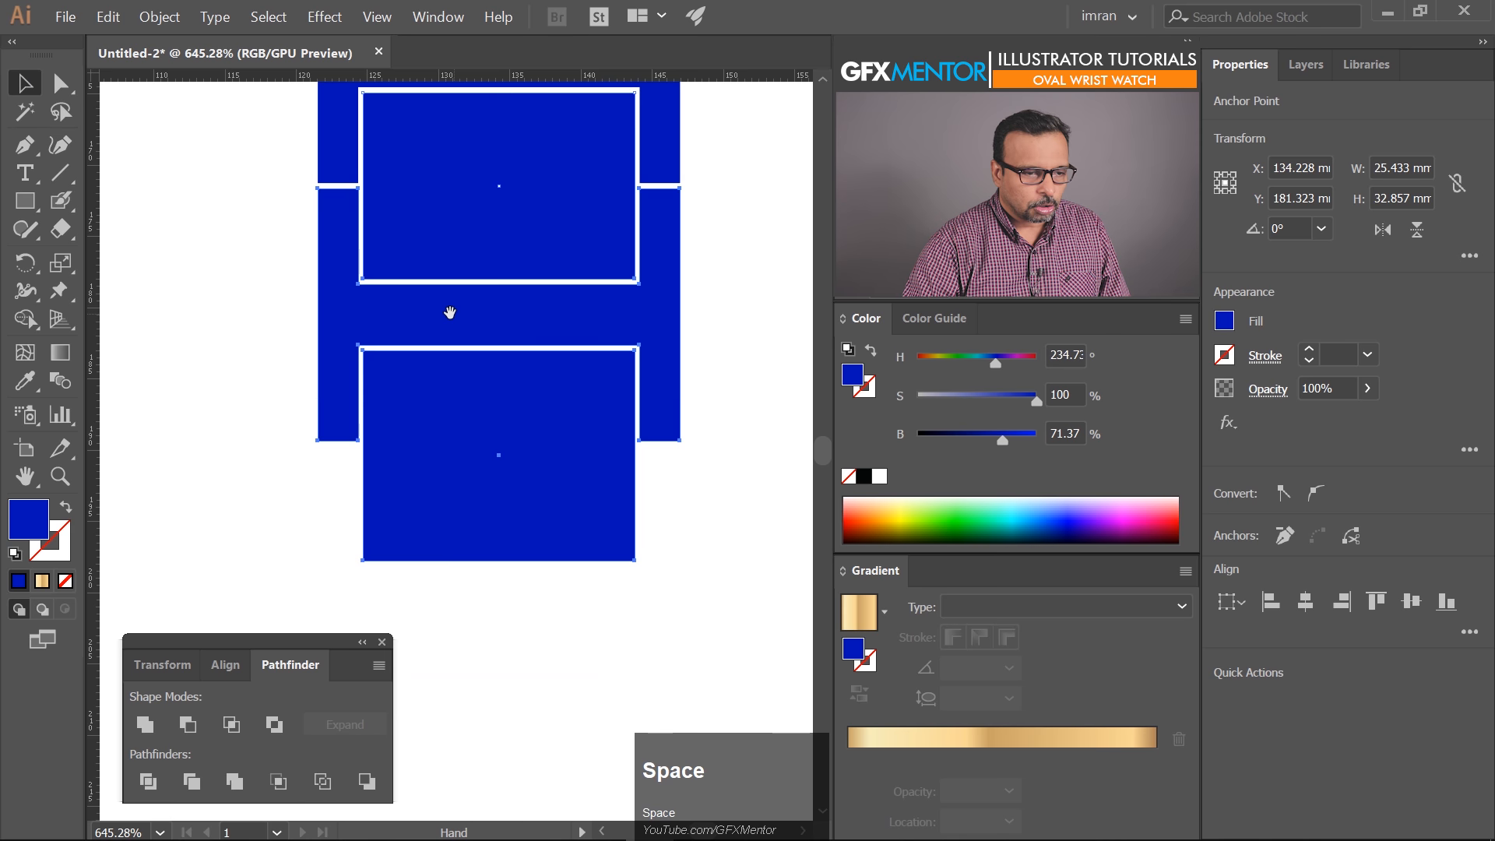
{"action": "left_click_drag", "start_coordinate": [447, 210], "coordinate": [412, 335]}
{"action": "left_click_drag", "start_coordinate": [691, 463], "coordinate": [538, 580]}
{"action": "key", "text": "Delete"}
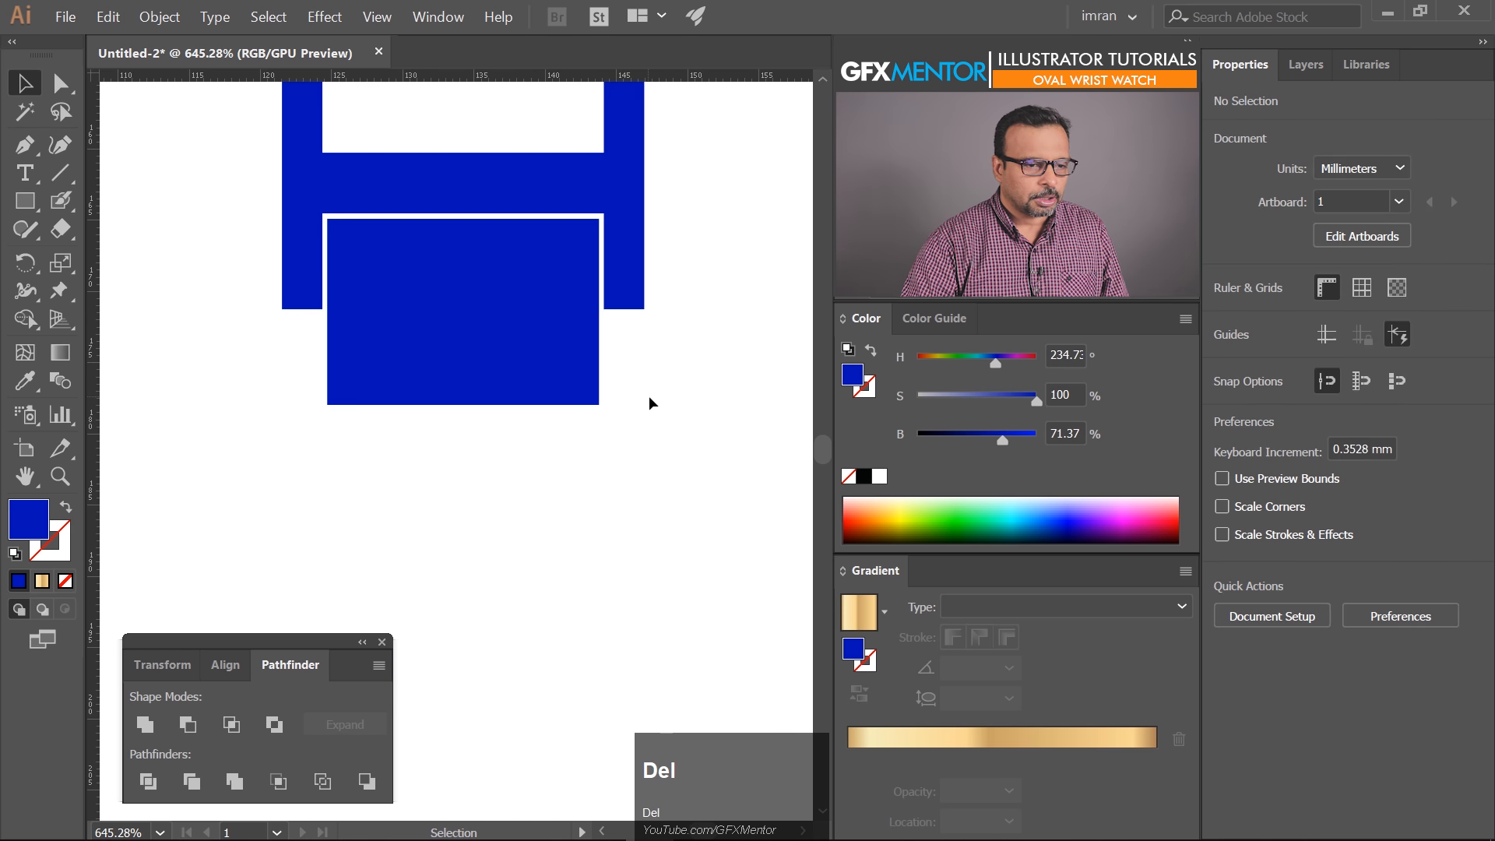
{"action": "left_click_drag", "start_coordinate": [626, 251], "coordinate": [494, 344]}
Duplicate the blue link directly below itself and repeat the copy twice to test the interlocking strap
{"action": "left_click_drag", "start_coordinate": [692, 159], "coordinate": [526, 288]}
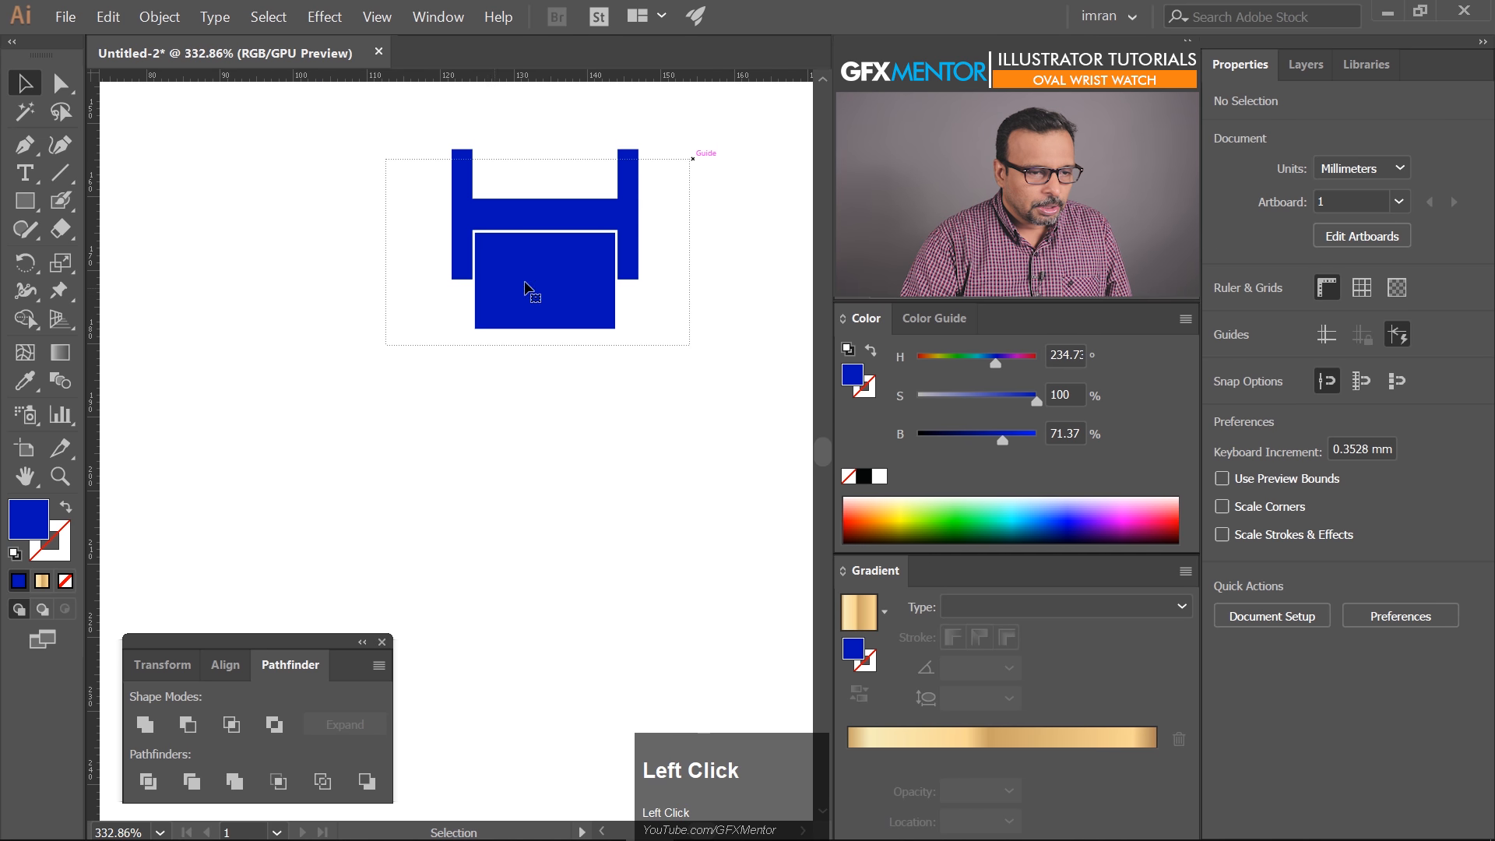
{"action": "left_click_drag", "start_coordinate": [567, 338], "coordinate": [491, 464]}
{"action": "left_click_drag", "start_coordinate": [514, 346], "coordinate": [535, 454]}
{"action": "key", "text": "ctrl+d"}
{"action": "key", "text": "ctrl+d"}
{"action": "left_click_drag", "start_coordinate": [697, 357], "coordinate": [653, 303]}
{"action": "left_click_drag", "start_coordinate": [658, 252], "coordinate": [453, 437]}
{"action": "left_click_drag", "start_coordinate": [586, 337], "coordinate": [467, 494]}
Undo the repeated link copies so only the original blue link is left
{"action": "key", "text": "ctrl+z"}
{"action": "key", "text": "ctrl+z"}
{"action": "key", "text": "ctrl+z"}
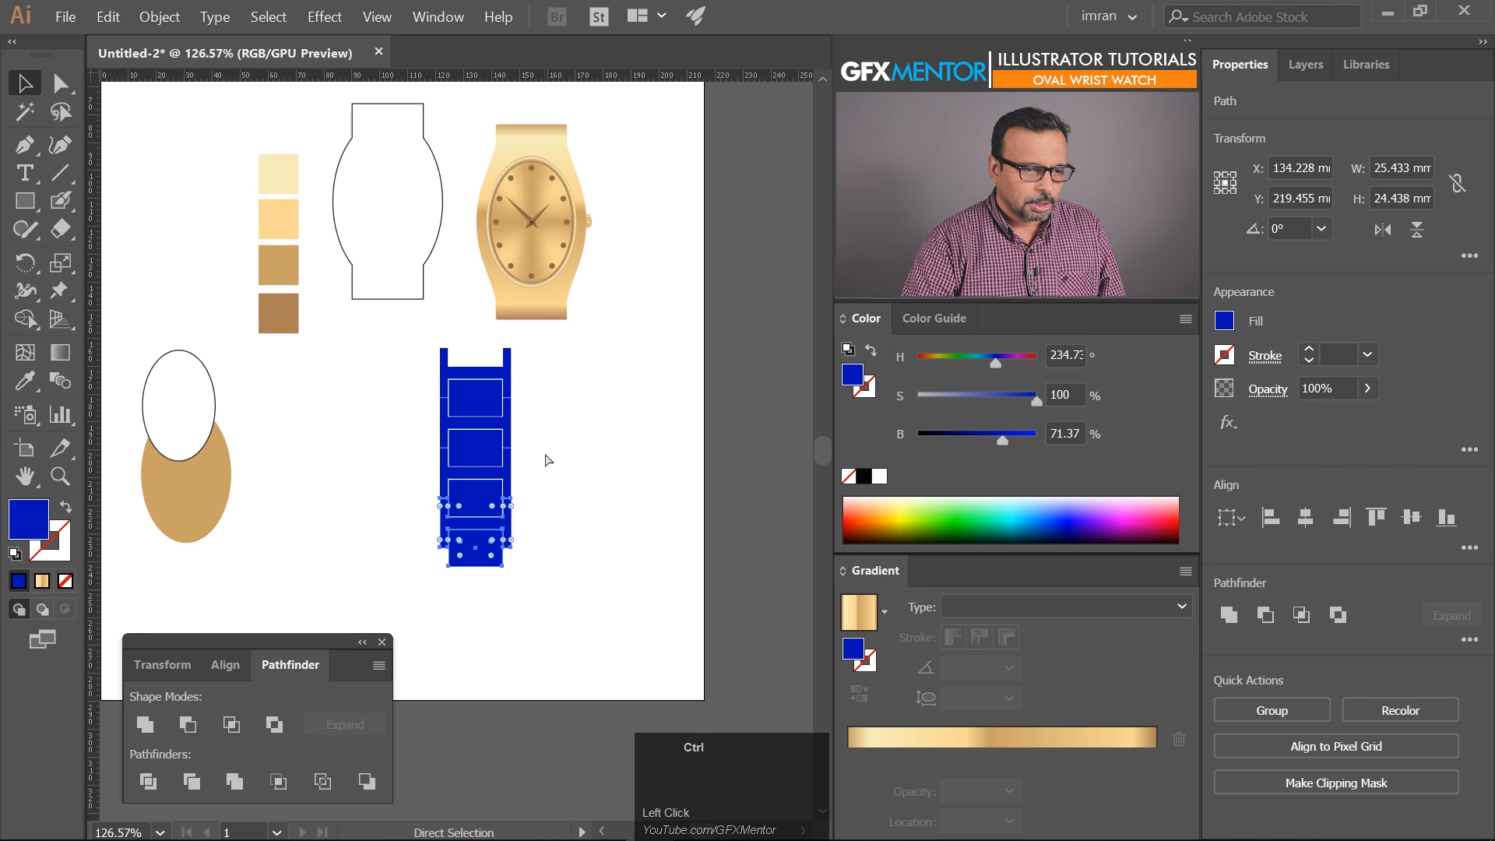
{"action": "key", "text": "ctrl+z"}
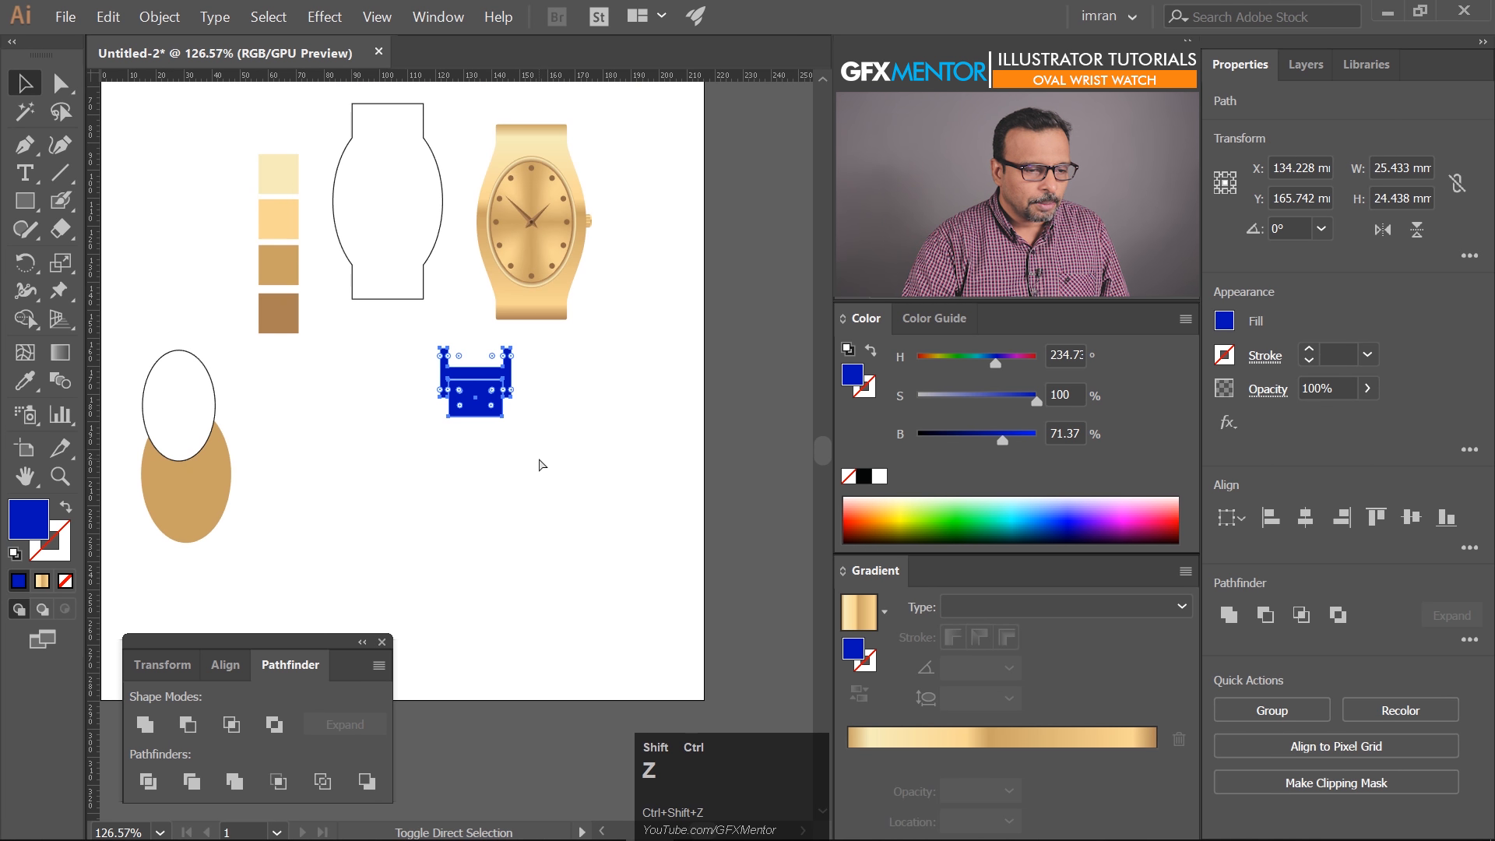
Fill both parts of the blue link with the gold gradient sampled from the watch case
{"action": "left_click", "coordinate": [557, 354]}
{"action": "left_click_drag", "start_coordinate": [559, 353], "coordinate": [518, 489]}
{"action": "left_click_drag", "start_coordinate": [414, 540], "coordinate": [420, 584]}
{"action": "left_click_drag", "start_coordinate": [287, 529], "coordinate": [286, 530]}
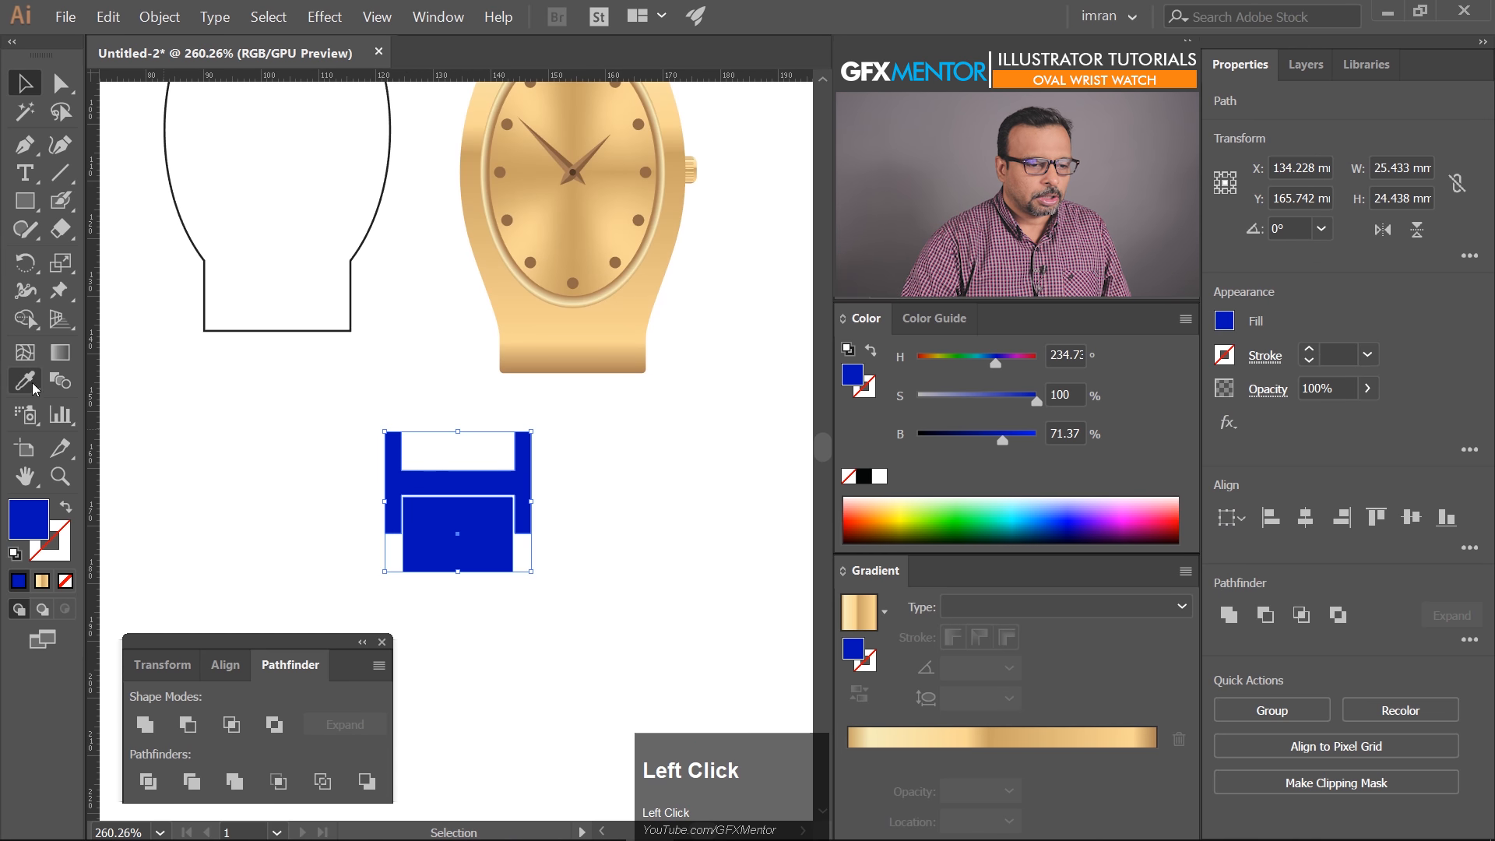
{"action": "left_click", "coordinate": [25, 380]}
{"action": "left_click", "coordinate": [617, 320]}
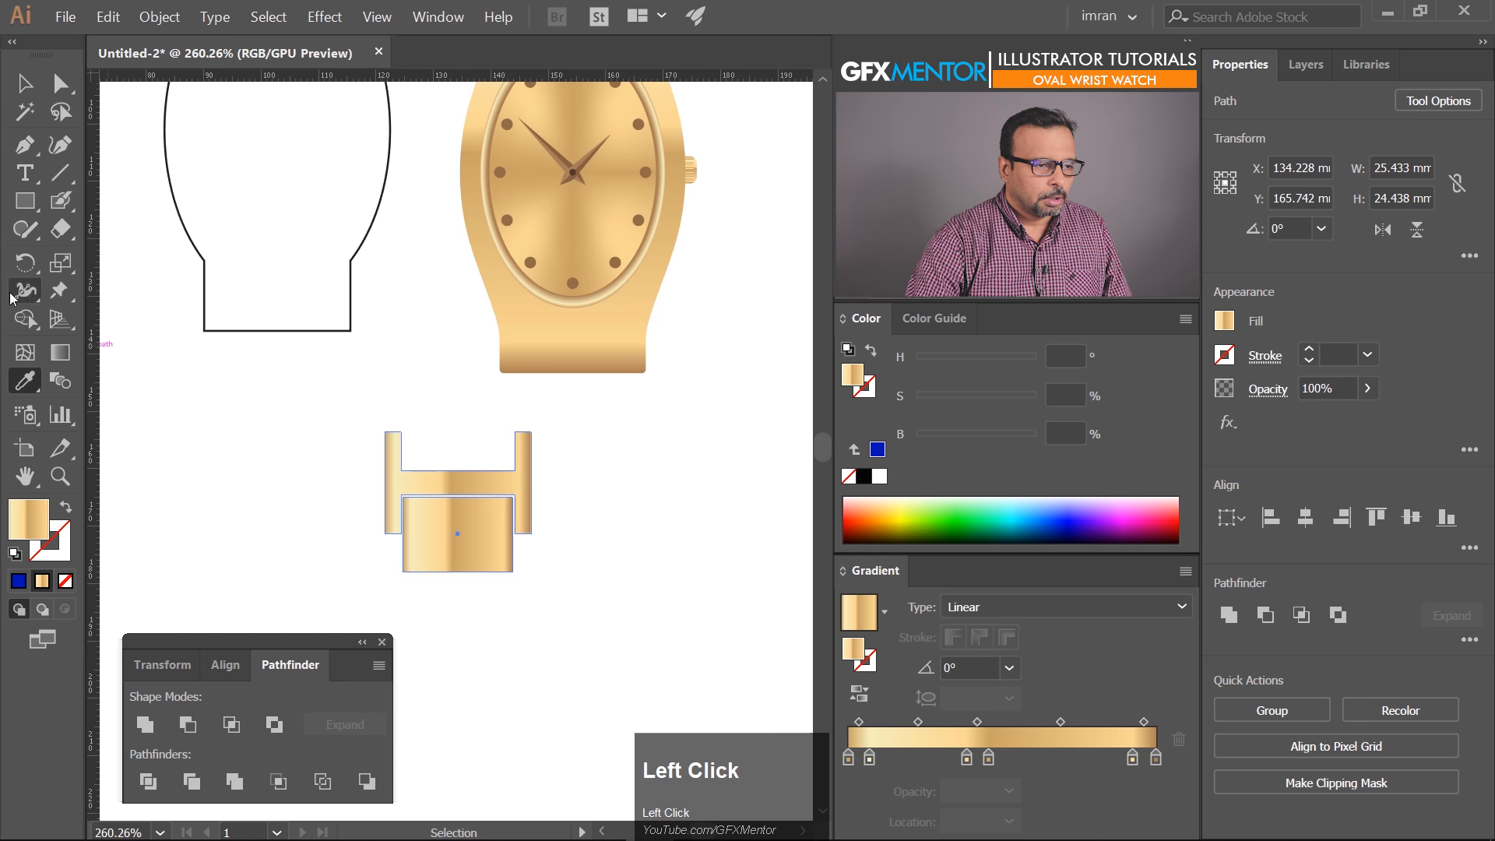
Run the gold gradients of the central rectangle and the H-shaped piece vertically at -90°, spanning each shape's full height
{"action": "left_click", "coordinate": [60, 352]}
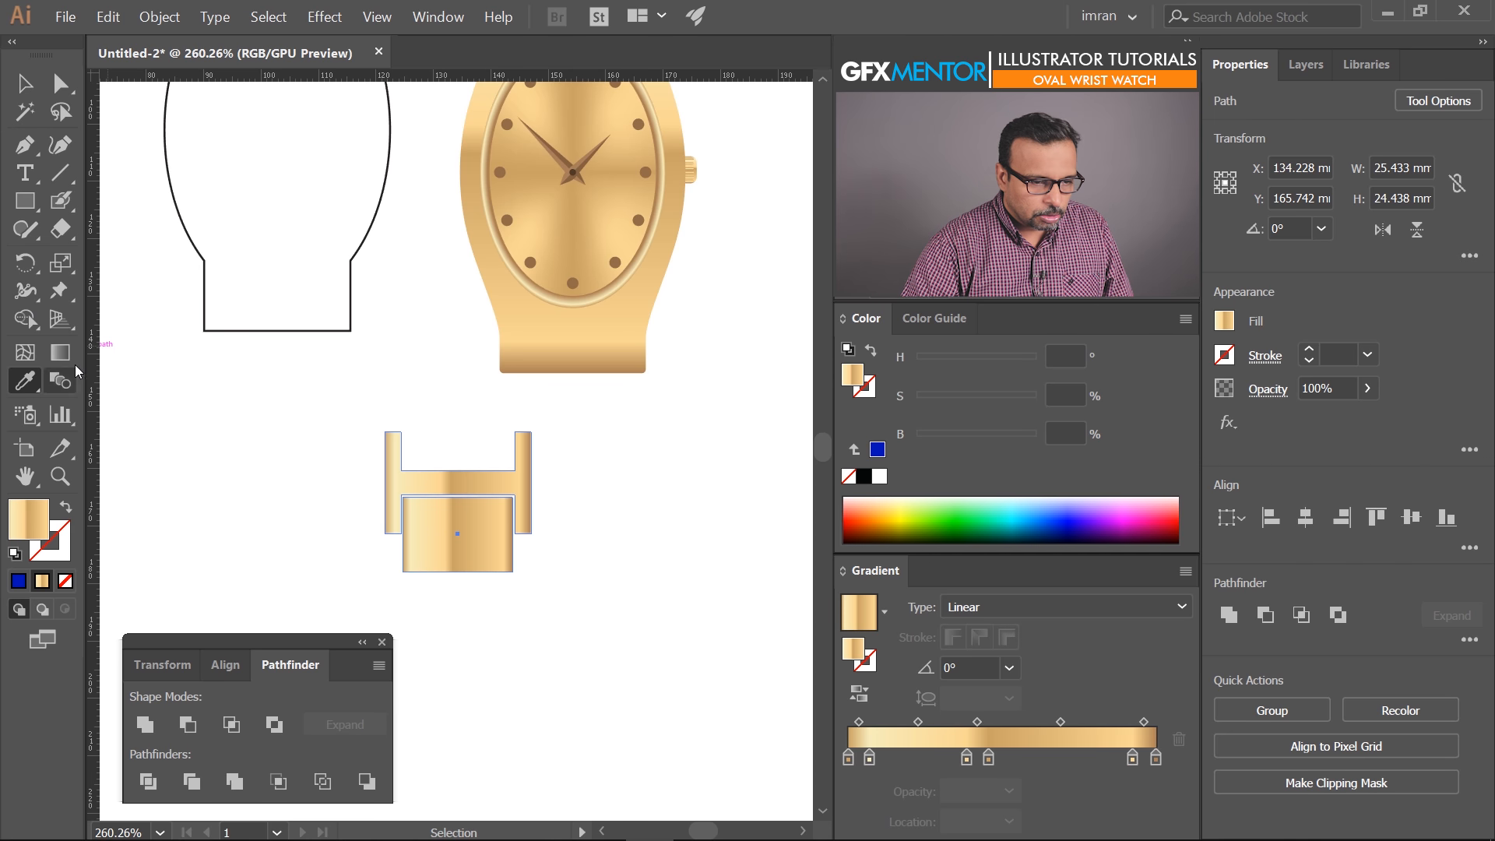
{"action": "left_click", "coordinate": [630, 488], "text": "ctrl"}
{"action": "left_click", "coordinate": [491, 532], "text": "ctrl"}
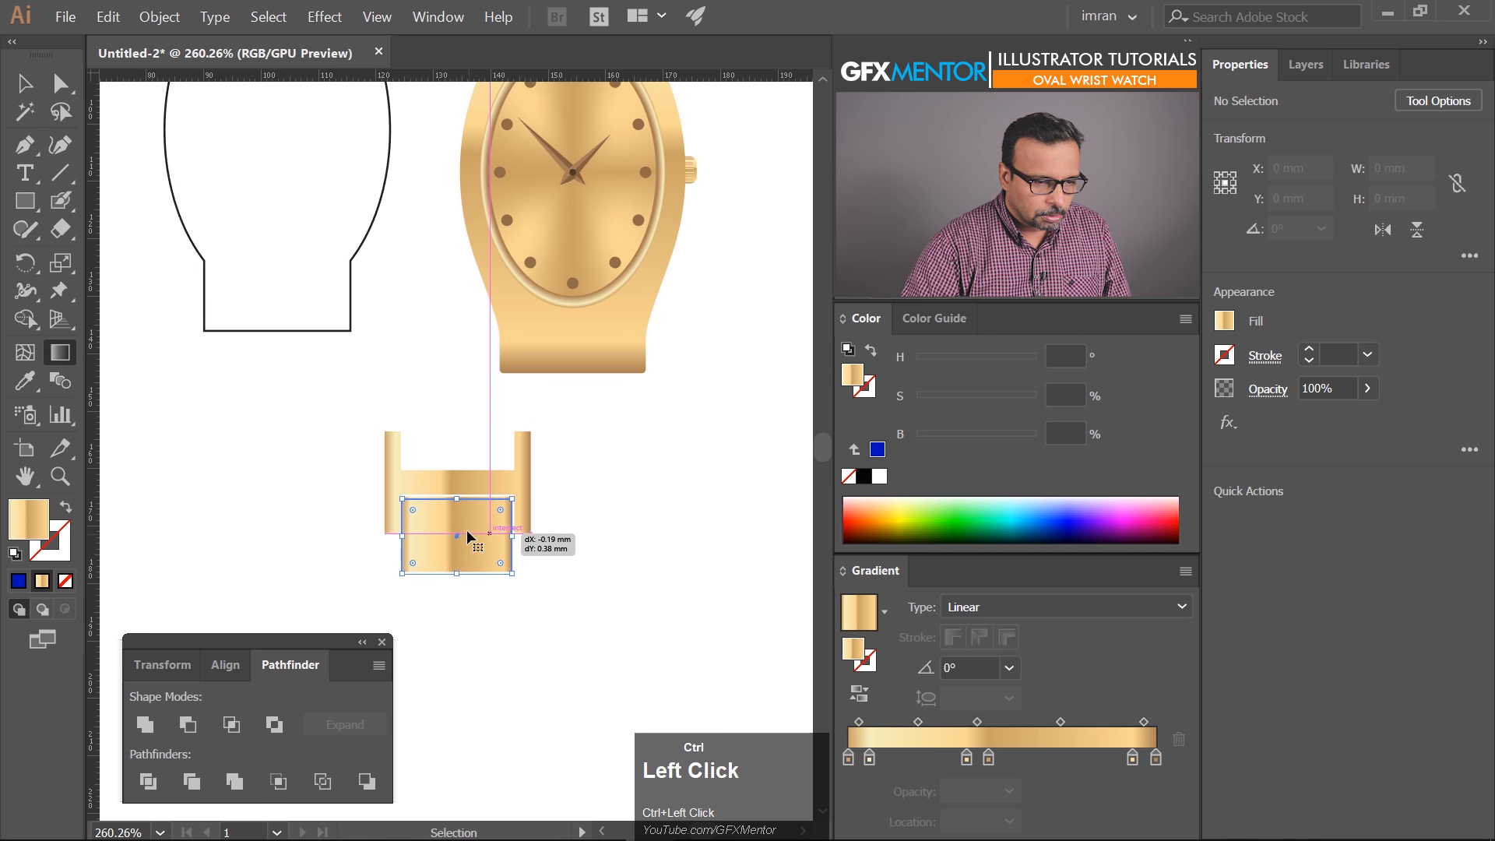
{"action": "key", "text": "ctrl+z"}
{"action": "left_click", "coordinate": [421, 546], "text": "ctrl"}
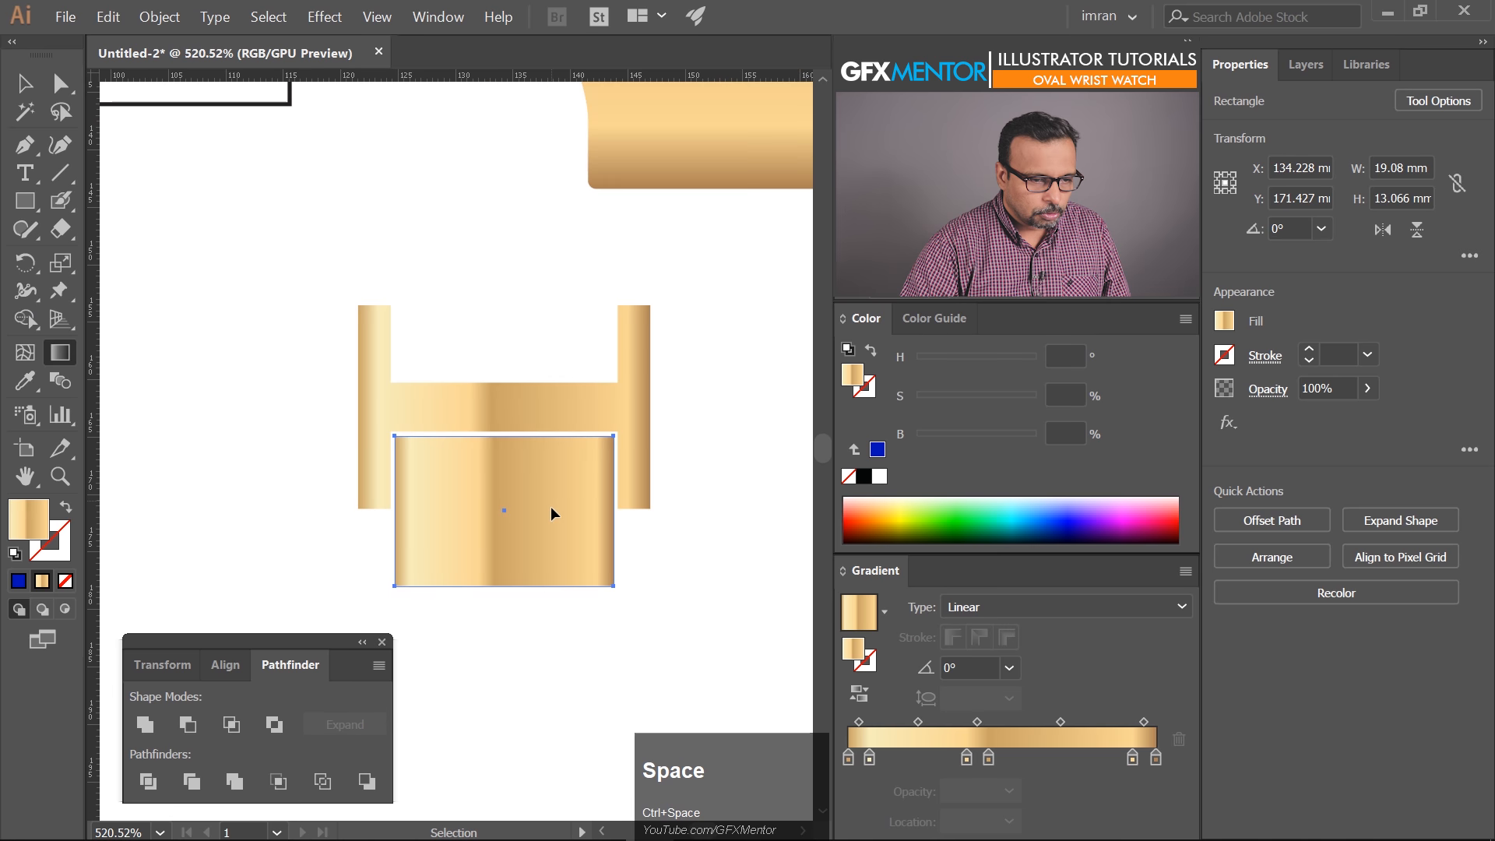
{"action": "left_click_drag", "start_coordinate": [501, 440], "coordinate": [512, 585]}
{"action": "left_click", "coordinate": [602, 397], "text": "ctrl"}
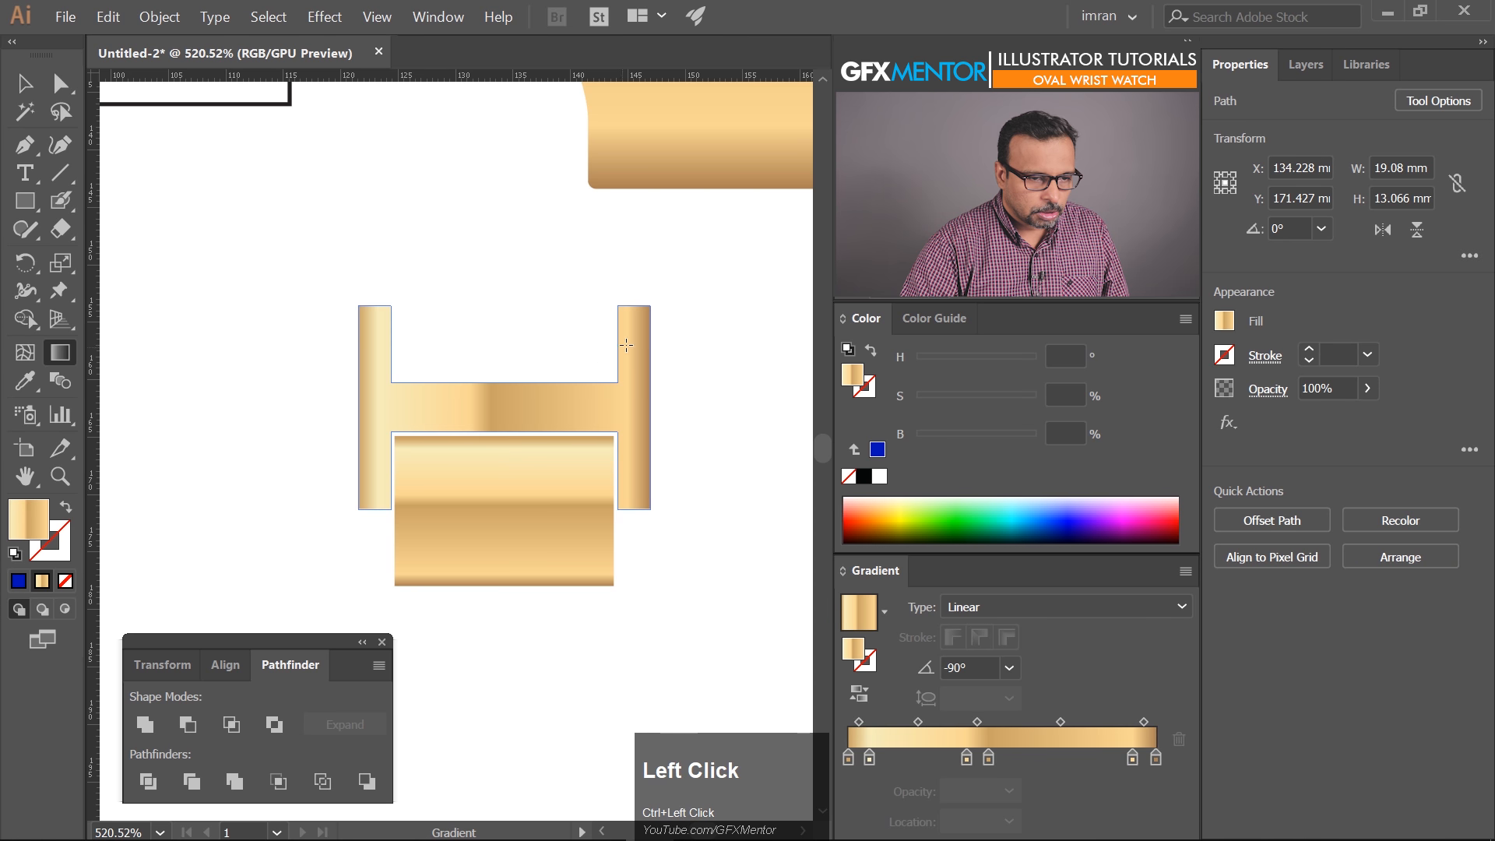
{"action": "left_click_drag", "start_coordinate": [637, 307], "coordinate": [634, 512]}
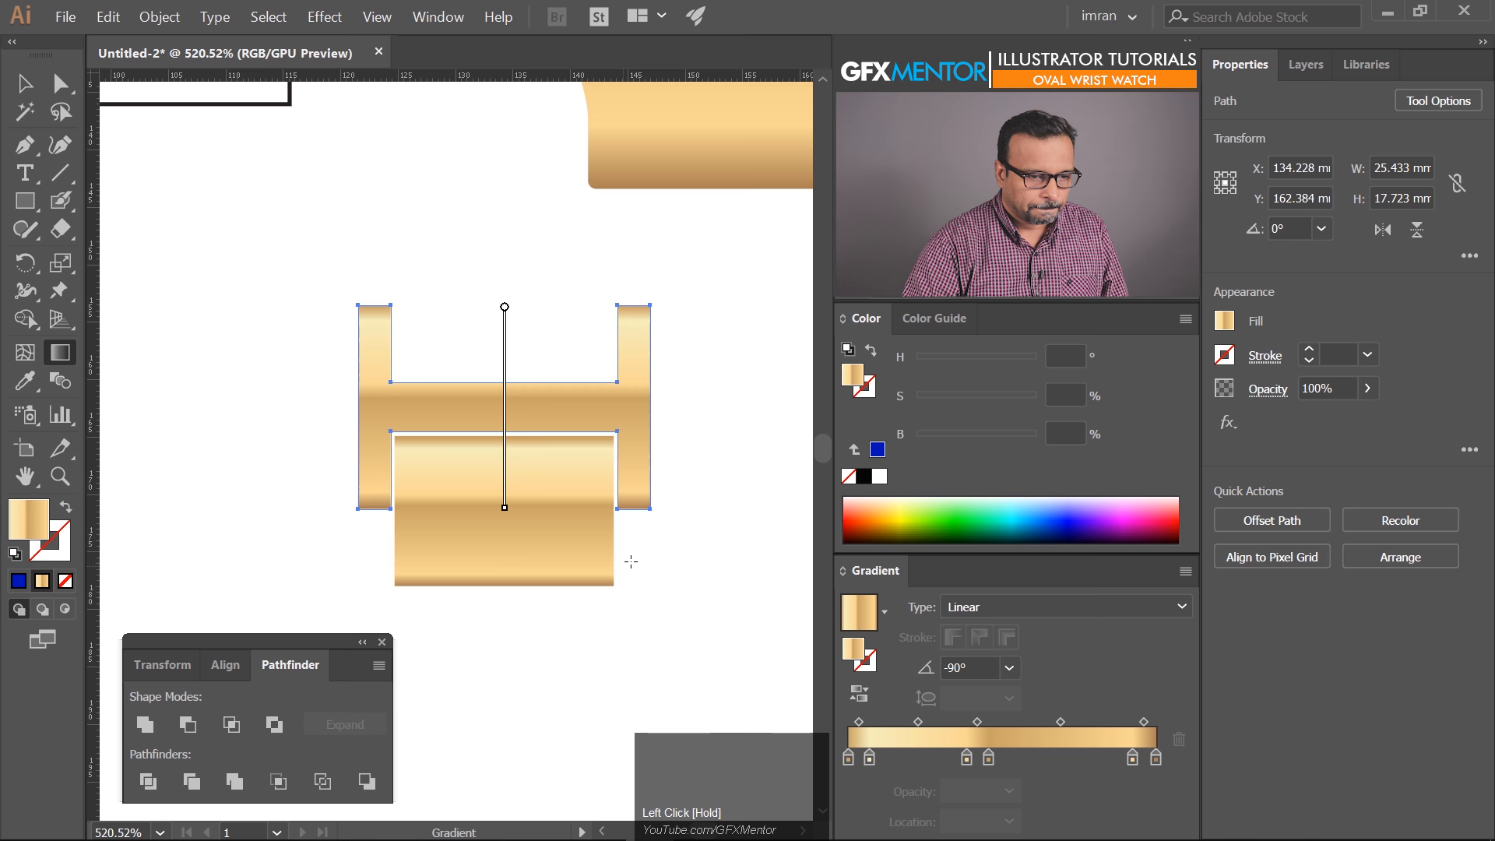
Shift the middle gradient stops of the H-shaped piece downward, placing the dark gold stop at 55.93%
{"action": "left_click", "coordinate": [712, 433]}
{"action": "left_click", "coordinate": [609, 410], "text": "ctrl+shift"}
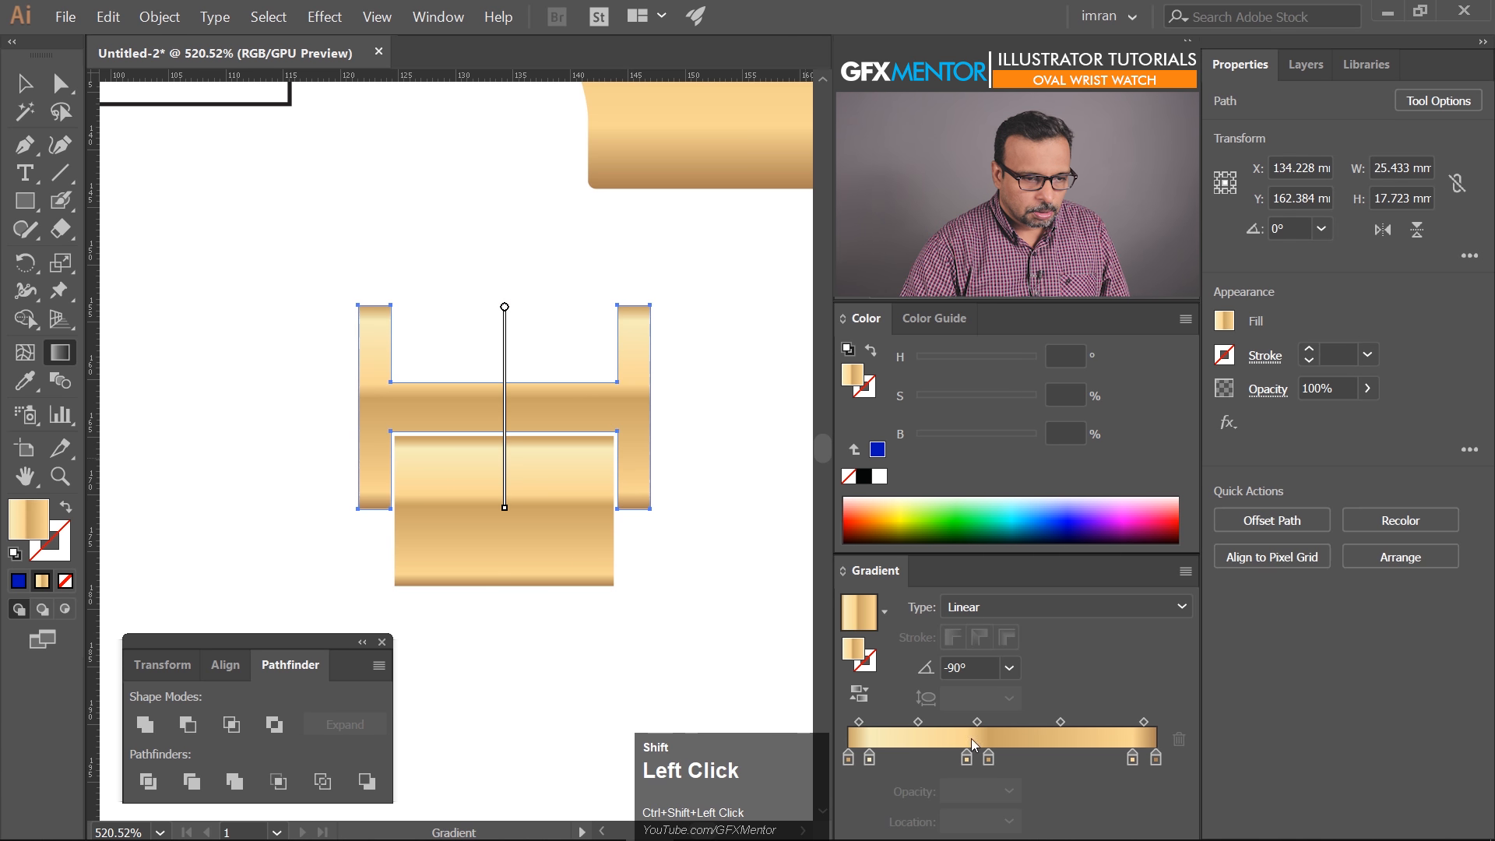
{"action": "mouse_move", "coordinate": [991, 765]}
{"action": "left_mouse_down"}
{"action": "mouse_move", "coordinate": [1027, 758]}
{"action": "mouse_move", "coordinate": [990, 771]}
{"action": "mouse_move", "coordinate": [1021, 763]}
{"action": "mouse_move", "coordinate": [1010, 771]}
{"action": "left_mouse_up"}
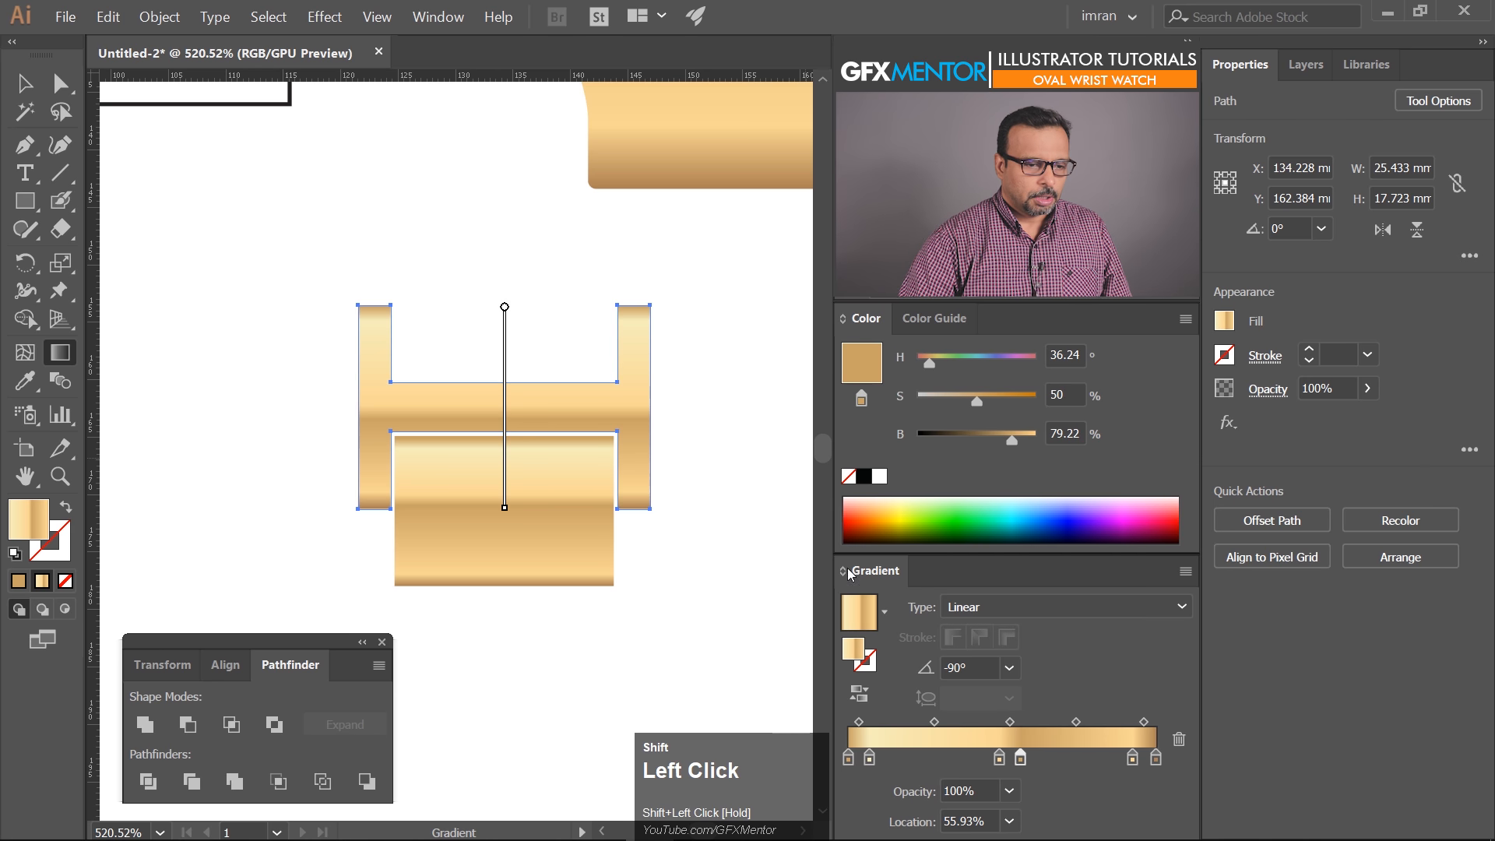
Spread the central rectangle's middle gradient stops apart, with the light gold stop at 33.65%, and deselect it
{"action": "left_click", "coordinate": [585, 526], "text": "ctrl+shift"}
{"action": "left_click_drag", "start_coordinate": [992, 762], "coordinate": [957, 777]}
{"action": "left_click", "coordinate": [969, 762]}
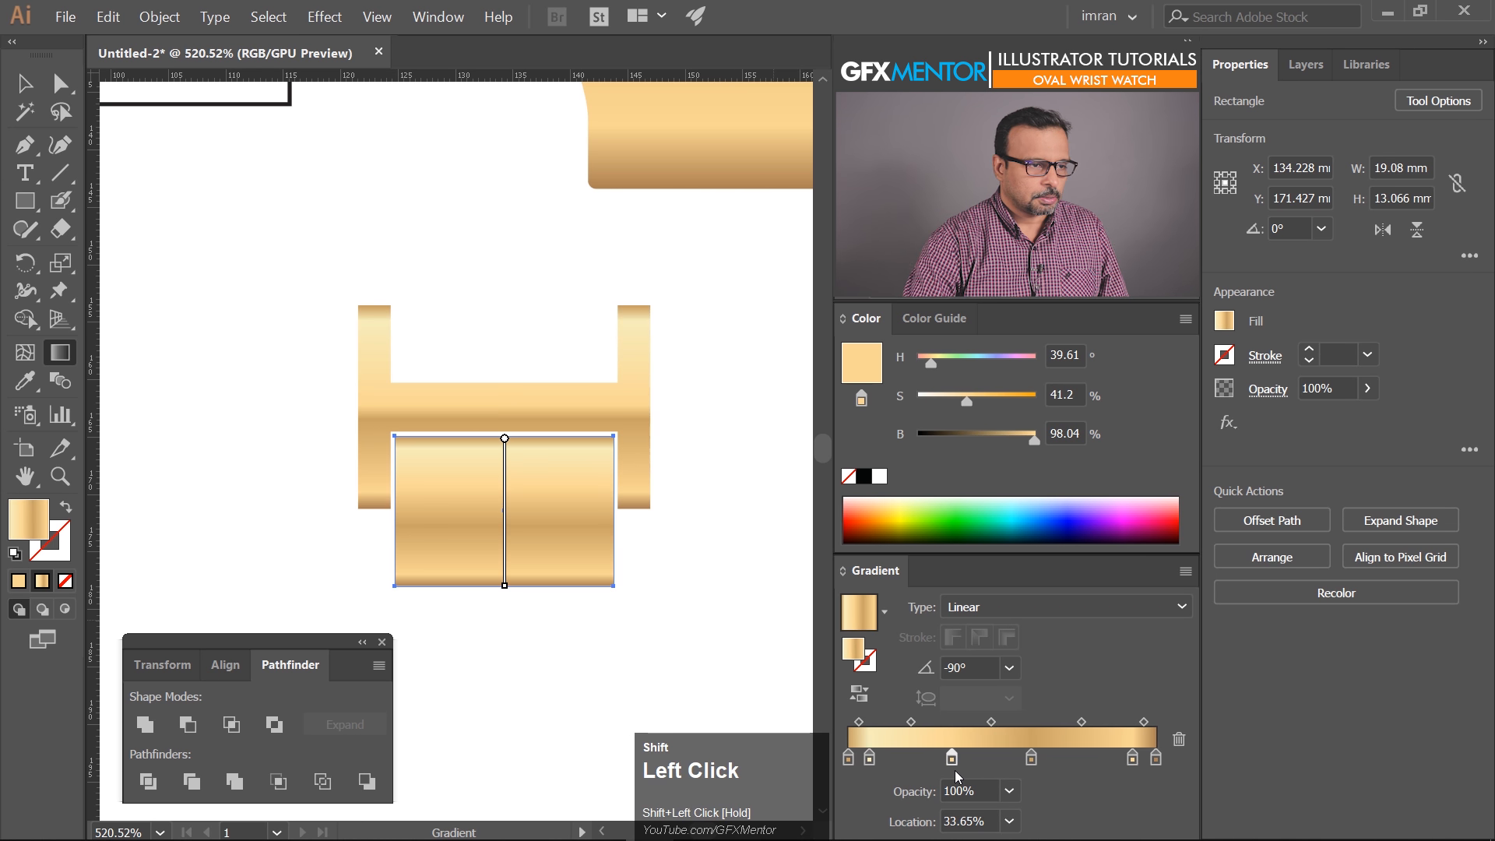
{"action": "left_click", "coordinate": [24, 83]}
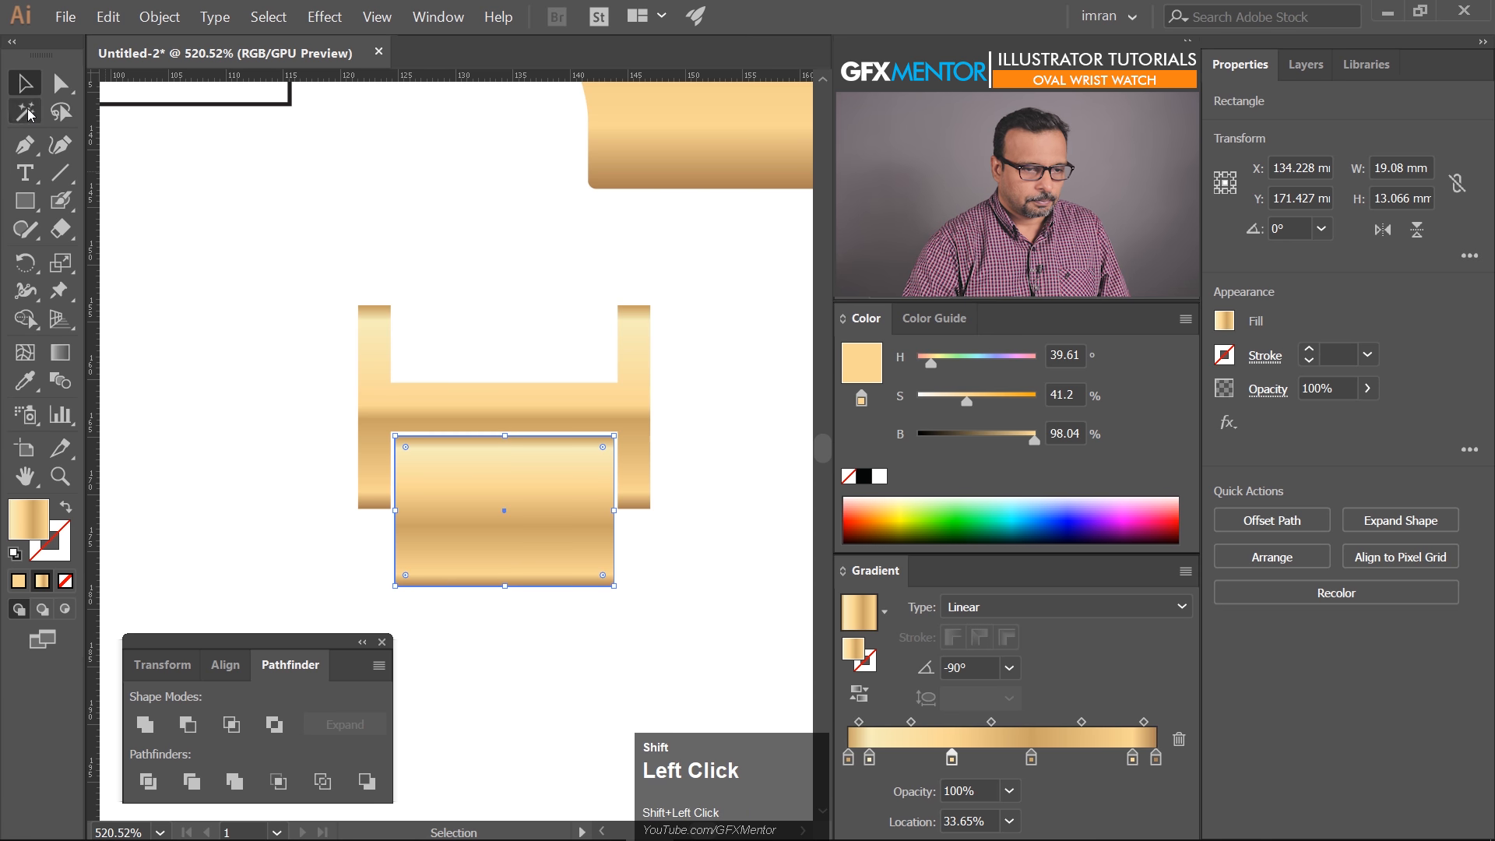
{"action": "left_click", "coordinate": [550, 297]}
Select both parts of the gold link and move them over the lower end of the watch case
{"action": "scroll", "coordinate": [549, 297], "scroll_direction": "down", "scroll_amount": 5}
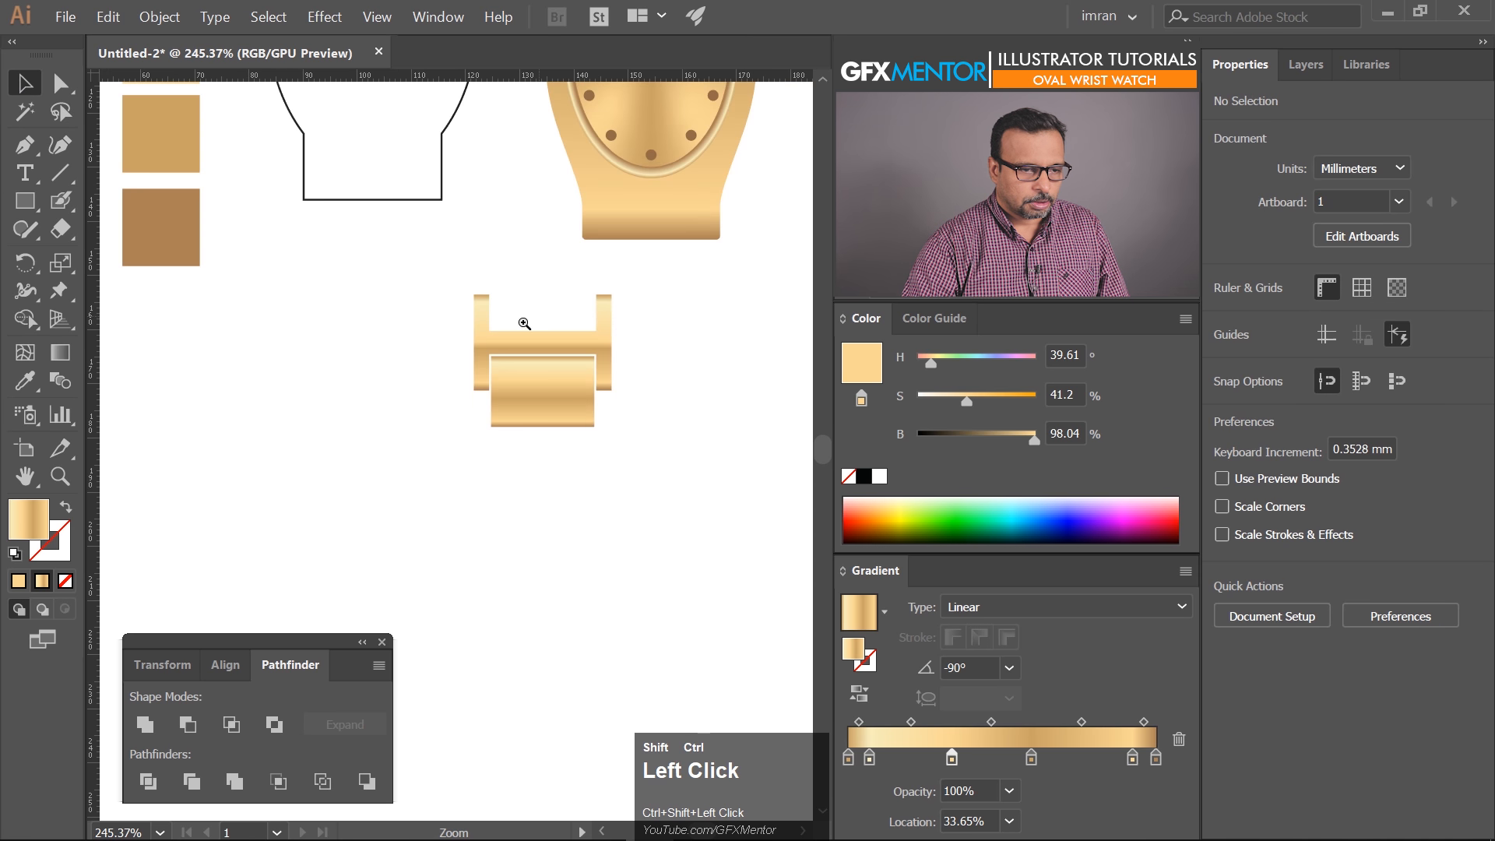
{"action": "left_click_drag", "start_coordinate": [581, 352], "coordinate": [574, 458]}
{"action": "left_click_drag", "start_coordinate": [547, 305], "coordinate": [509, 400]}
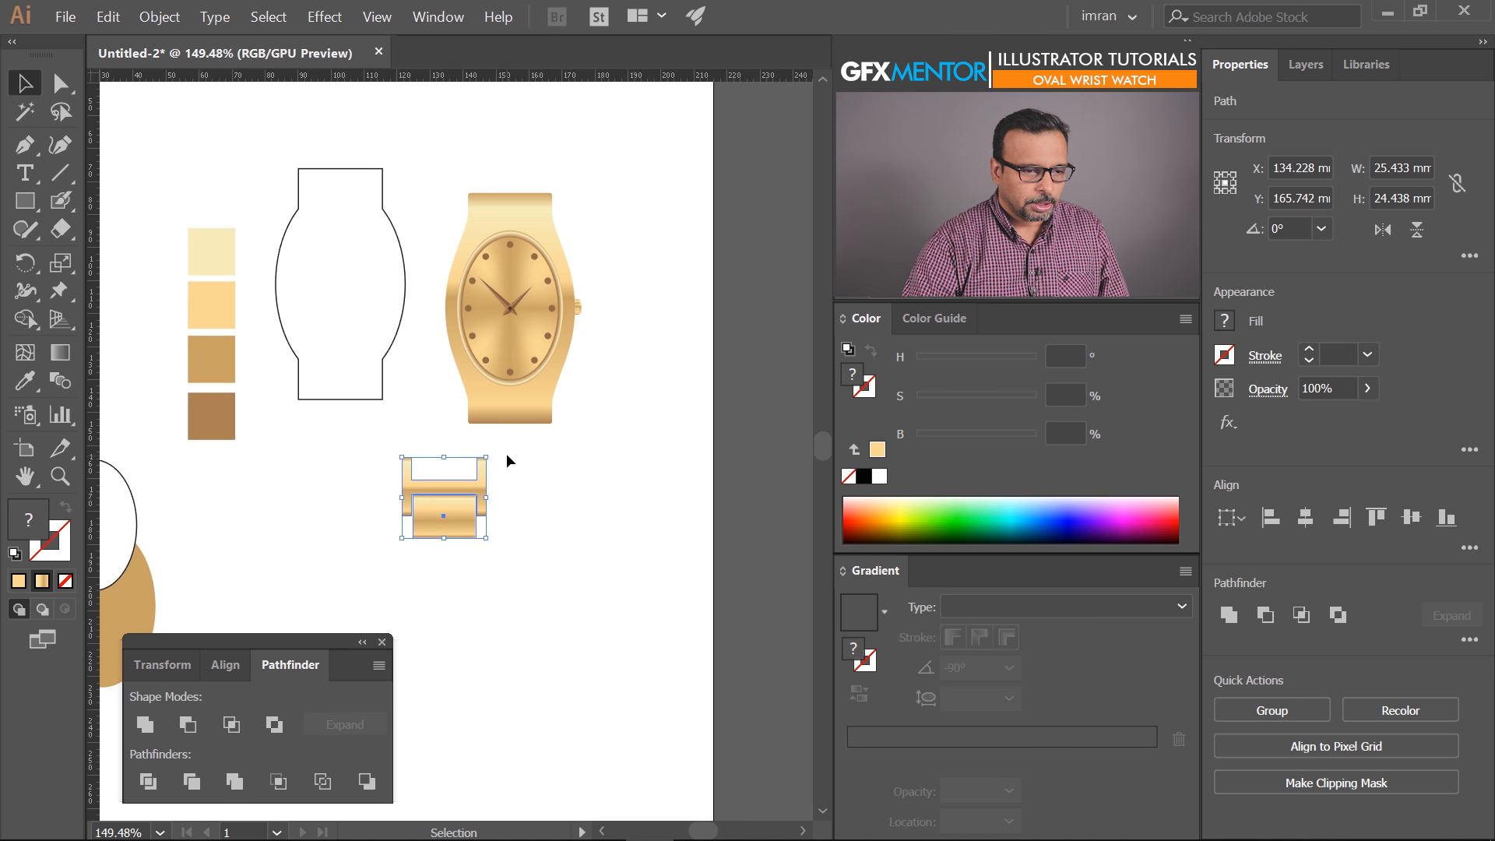
{"action": "left_click_drag", "start_coordinate": [370, 451], "coordinate": [522, 561]}
{"action": "left_click_drag", "start_coordinate": [446, 497], "coordinate": [724, 343]}
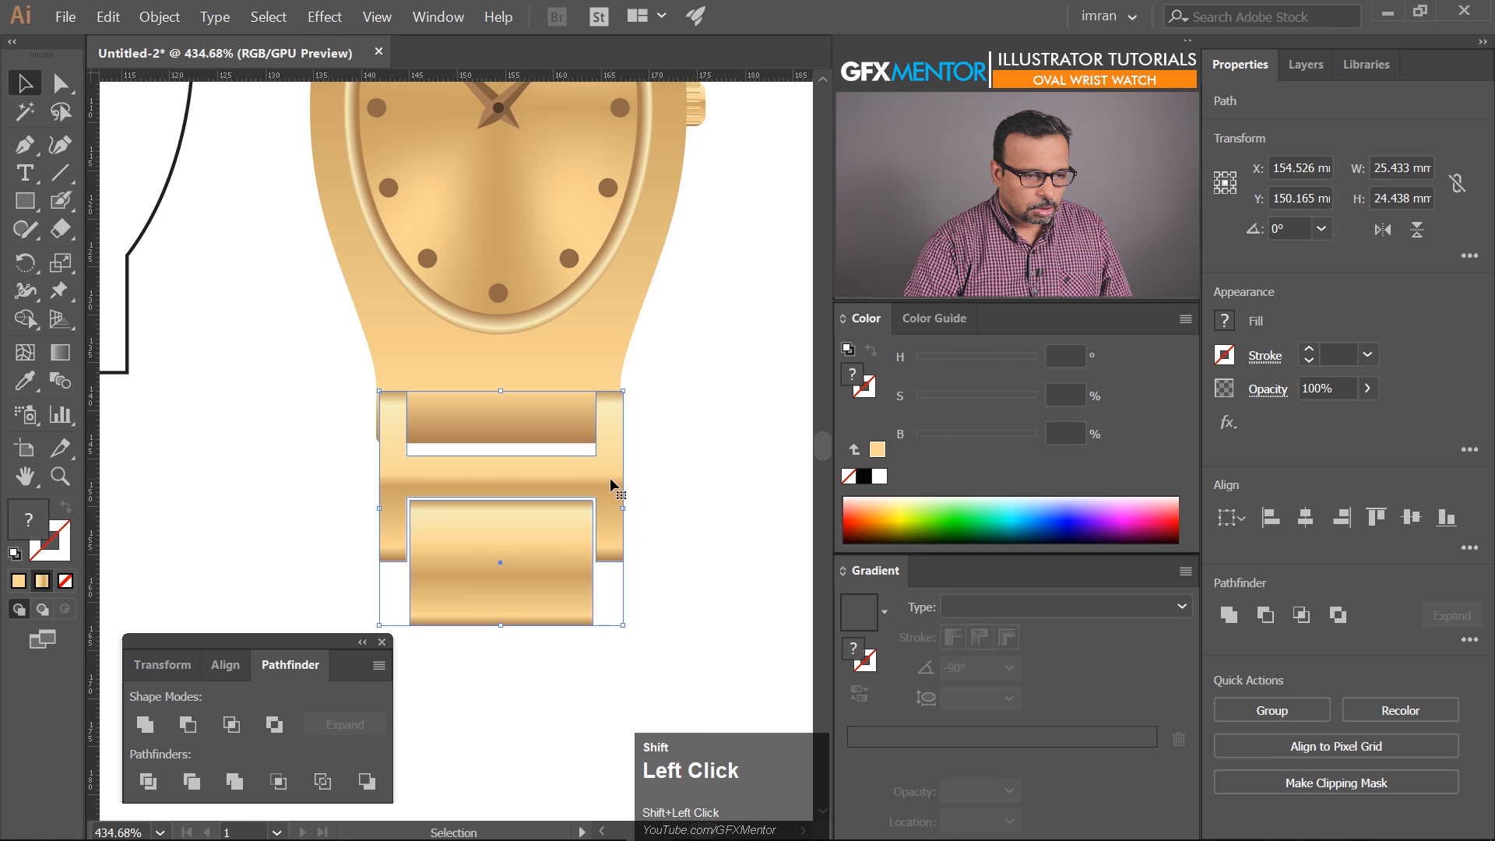
Align the two-part gold link with the case's lower end and set it aside beside the watch
{"action": "left_click_drag", "start_coordinate": [604, 475], "coordinate": [499, 581]}
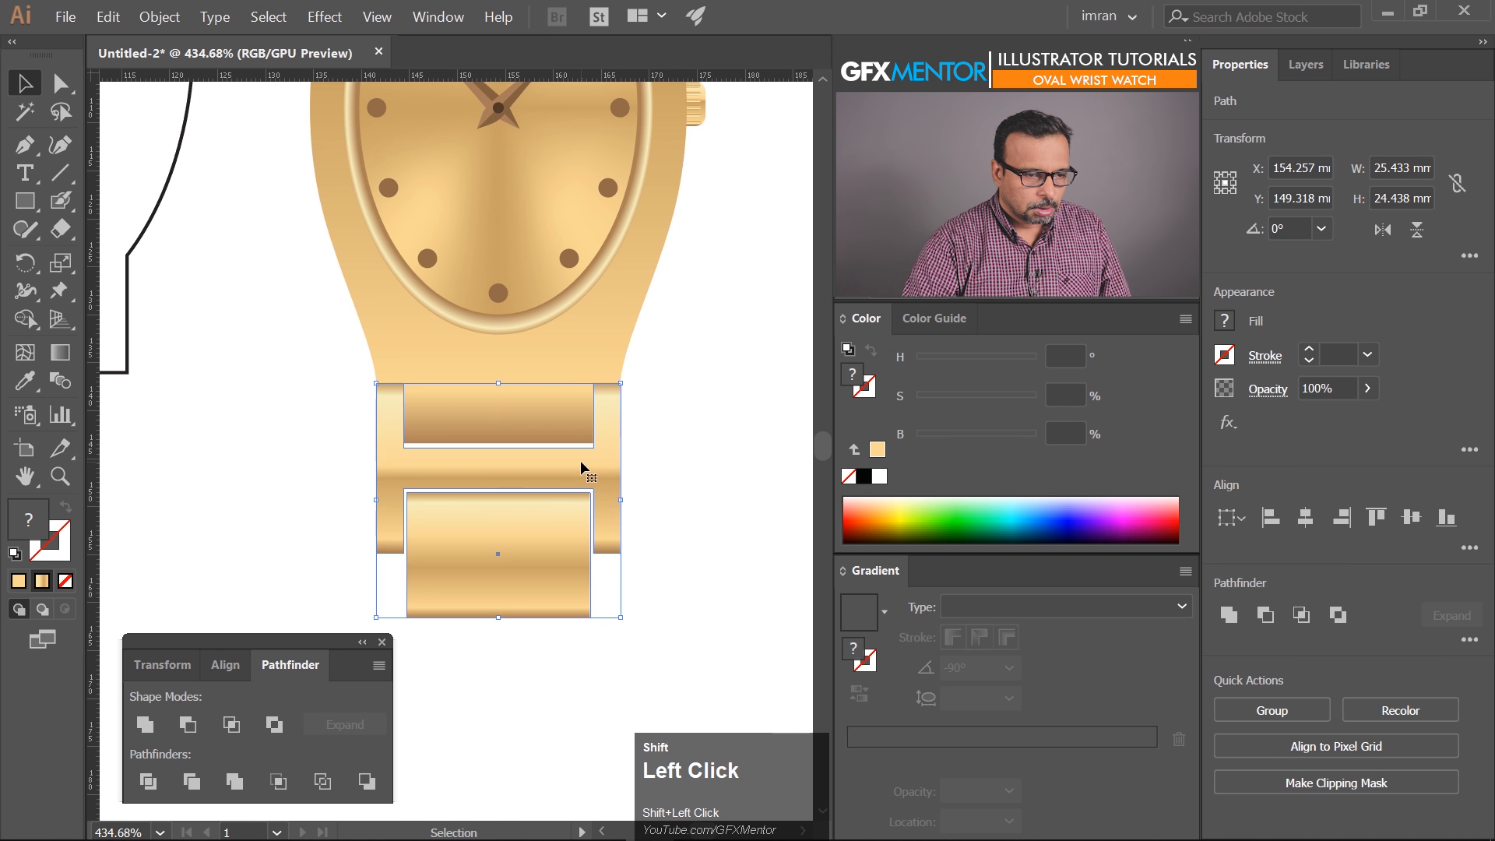
{"action": "left_click_drag", "start_coordinate": [582, 464], "coordinate": [285, 476]}
{"action": "left_click_drag", "start_coordinate": [398, 545], "coordinate": [459, 449]}
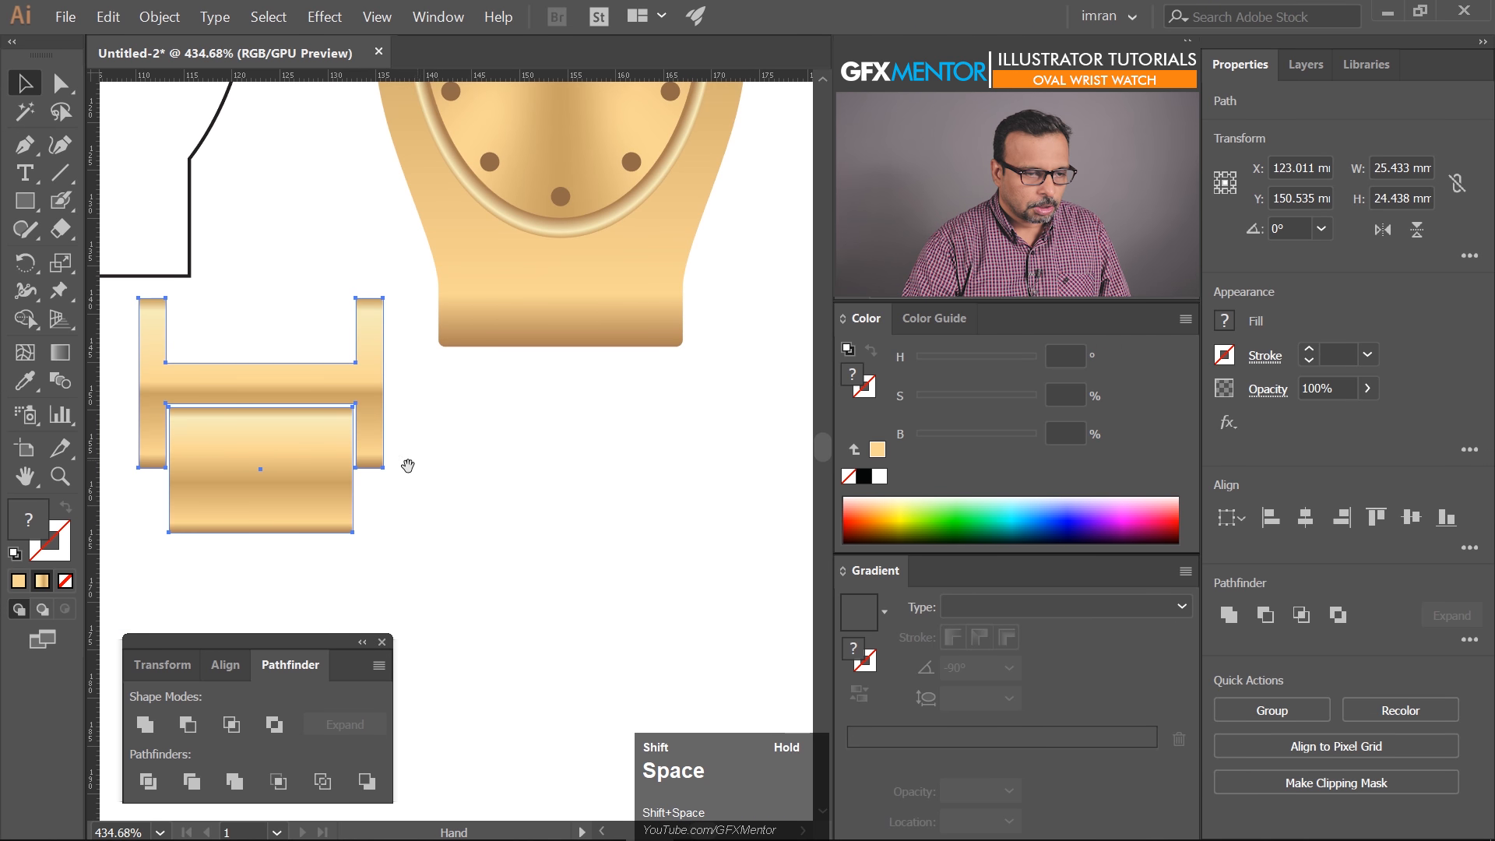
Duplicate the link's central rectangle straight up into the upper notch of the H-shaped piece
{"action": "left_click", "coordinate": [377, 545]}
{"action": "left_click_drag", "start_coordinate": [304, 472], "coordinate": [287, 305]}
{"action": "key", "text": "ctrl+z"}
{"action": "left_click_drag", "start_coordinate": [293, 490], "coordinate": [278, 322]}
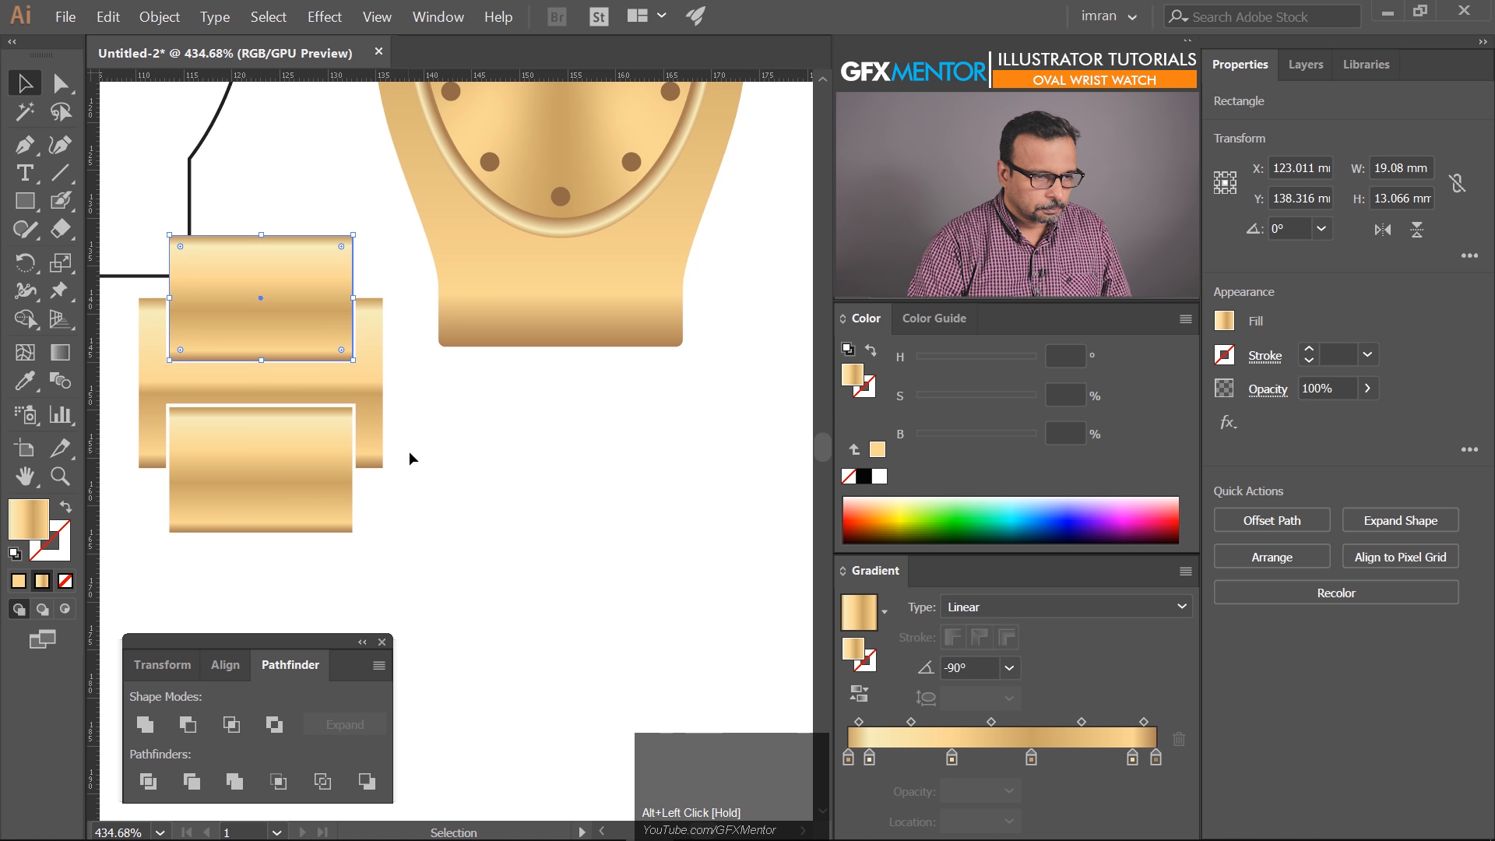
Move all three link parts back onto the watch so the upper rectangle overlaps the case's lower end
{"action": "left_click_drag", "start_coordinate": [424, 502], "coordinate": [565, 370]}
{"action": "left_click", "coordinate": [733, 296]}
{"action": "left_click_drag", "start_coordinate": [560, 306], "coordinate": [771, 305]}
{"action": "left_click_drag", "start_coordinate": [666, 330], "coordinate": [598, 318]}
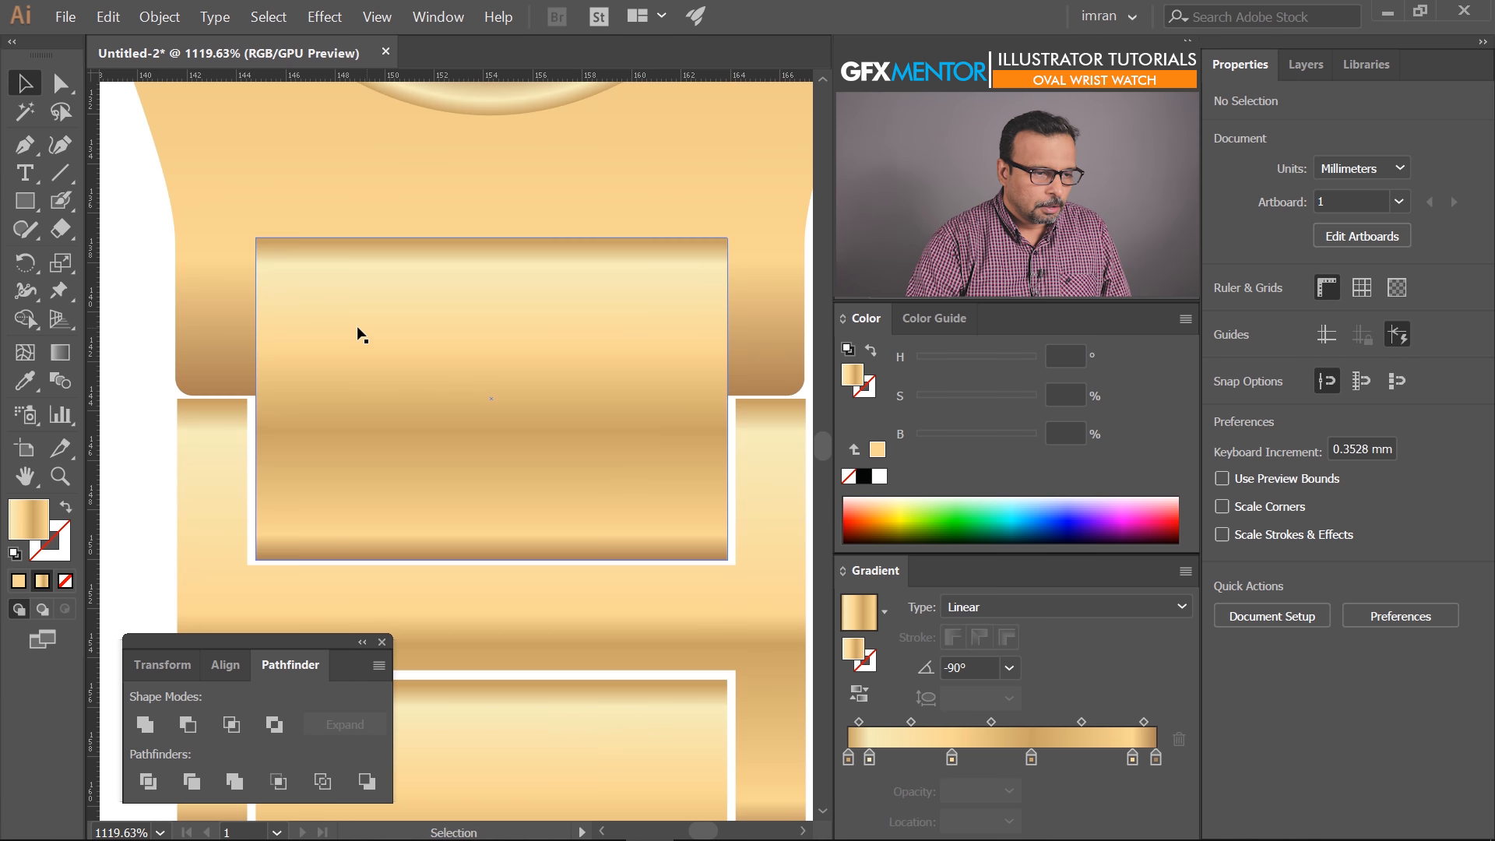
{"action": "left_click", "coordinate": [327, 314]}
{"action": "left_click", "coordinate": [342, 340]}
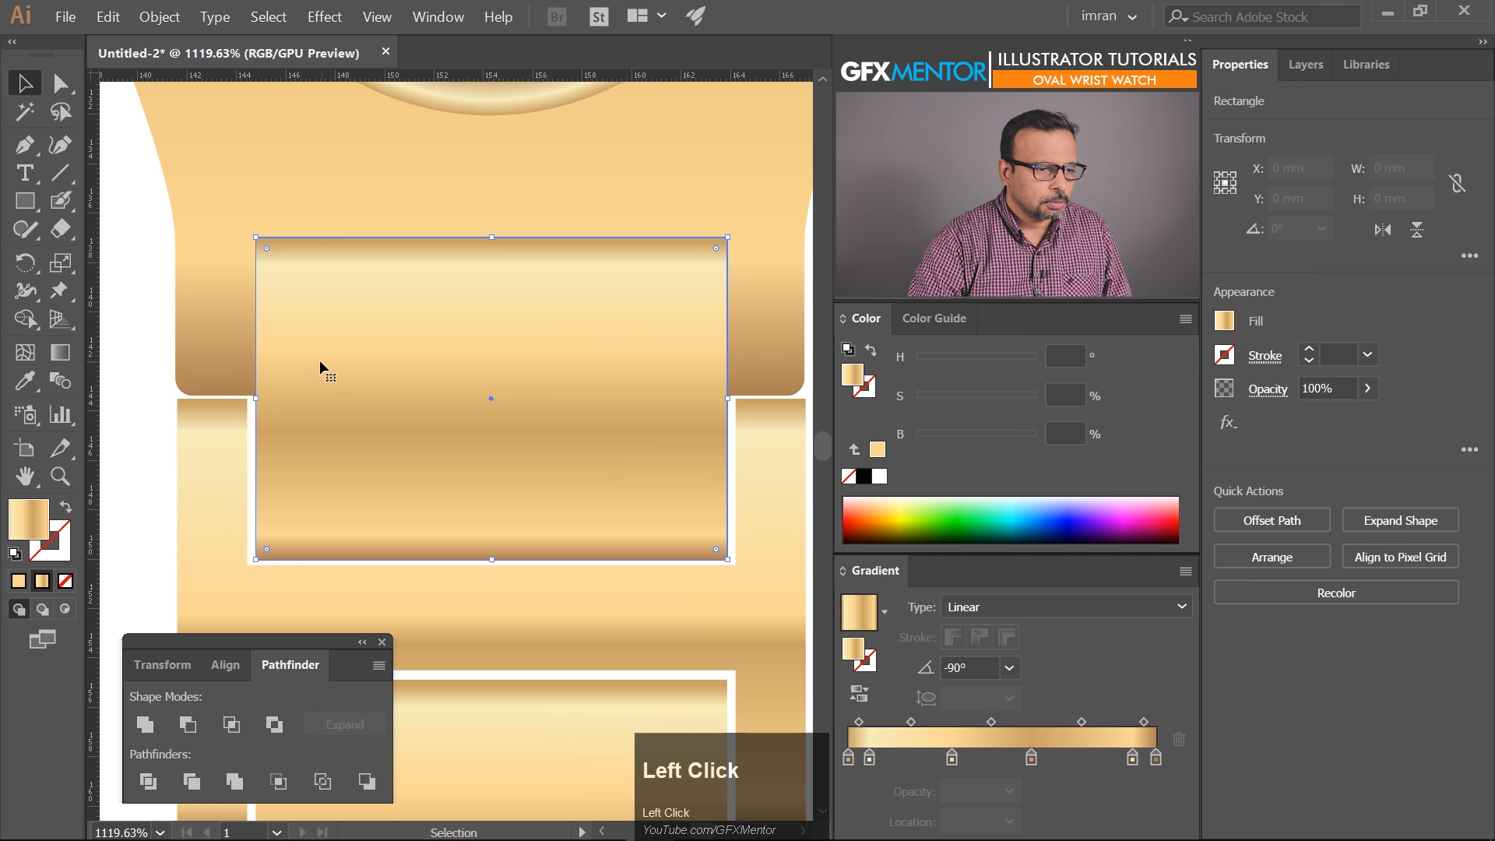
{"action": "left_click", "coordinate": [280, 274], "text": "ctrl"}
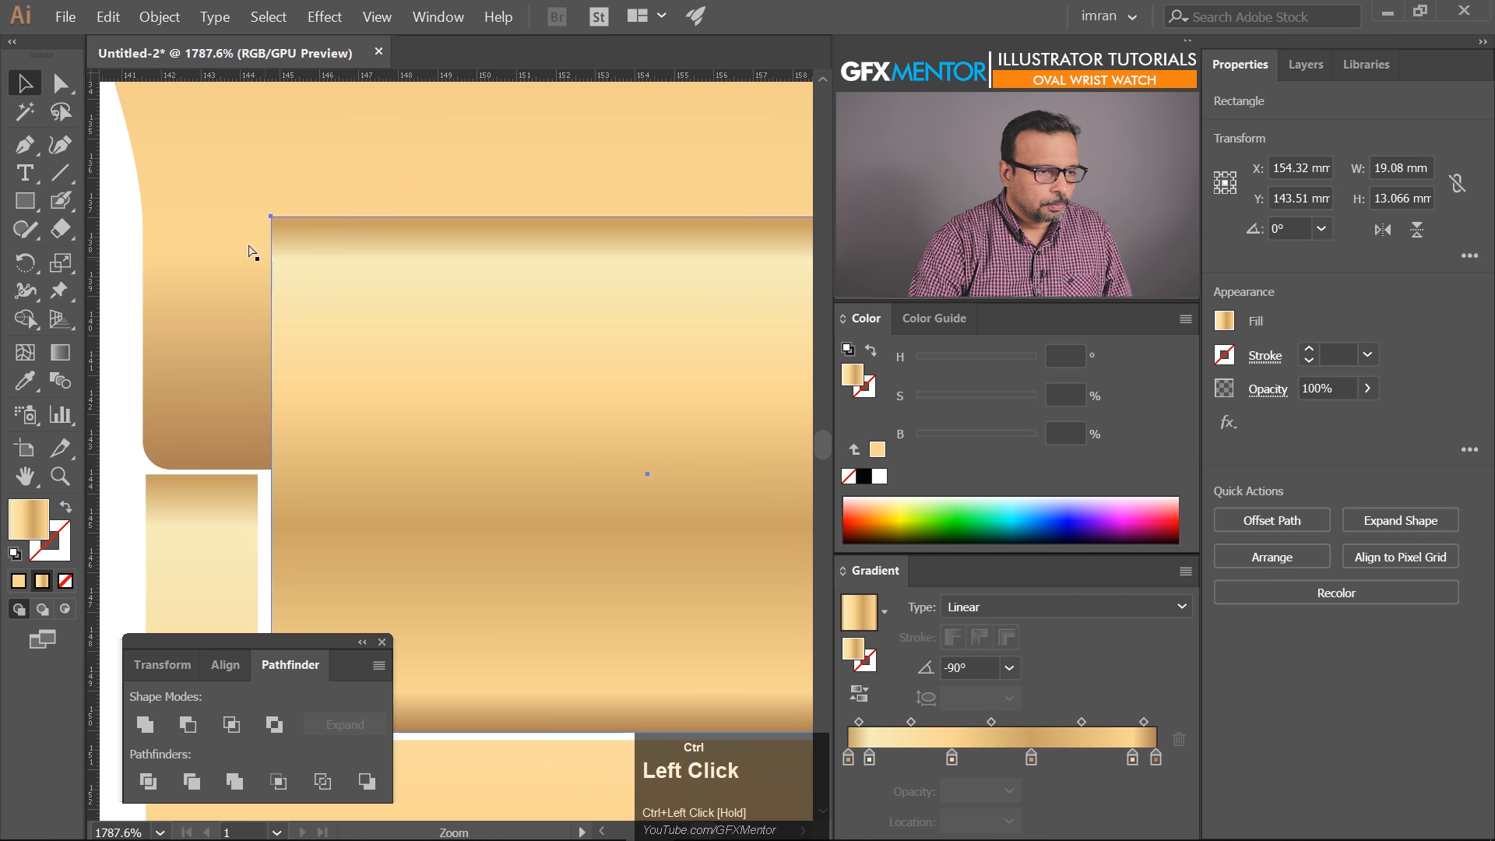
{"action": "left_click", "coordinate": [159, 16]}
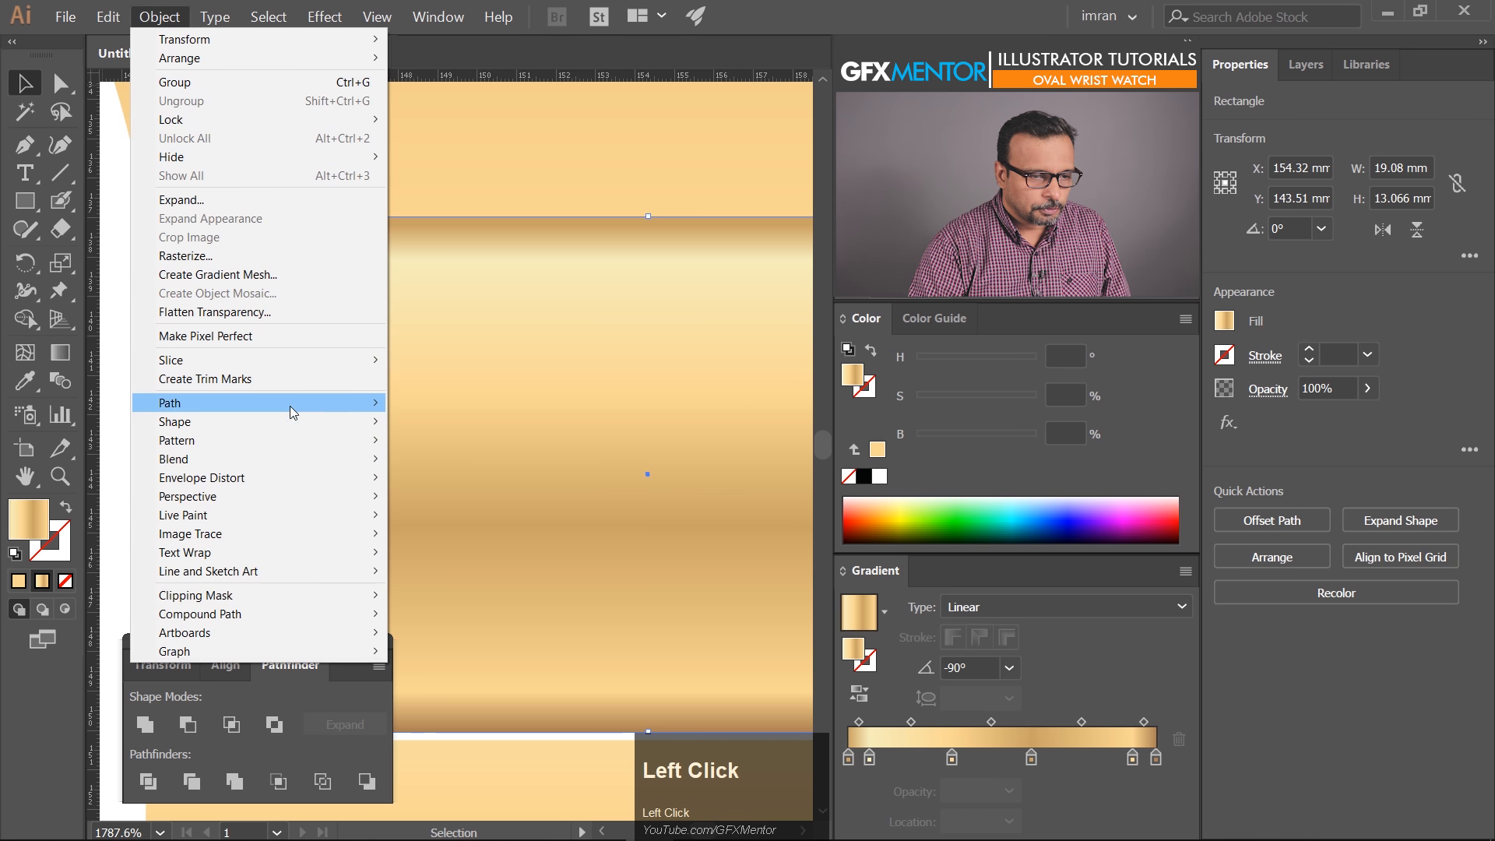
{"action": "mouse_move", "coordinate": [344, 408]}
{"action": "left_click", "coordinate": [466, 465]}
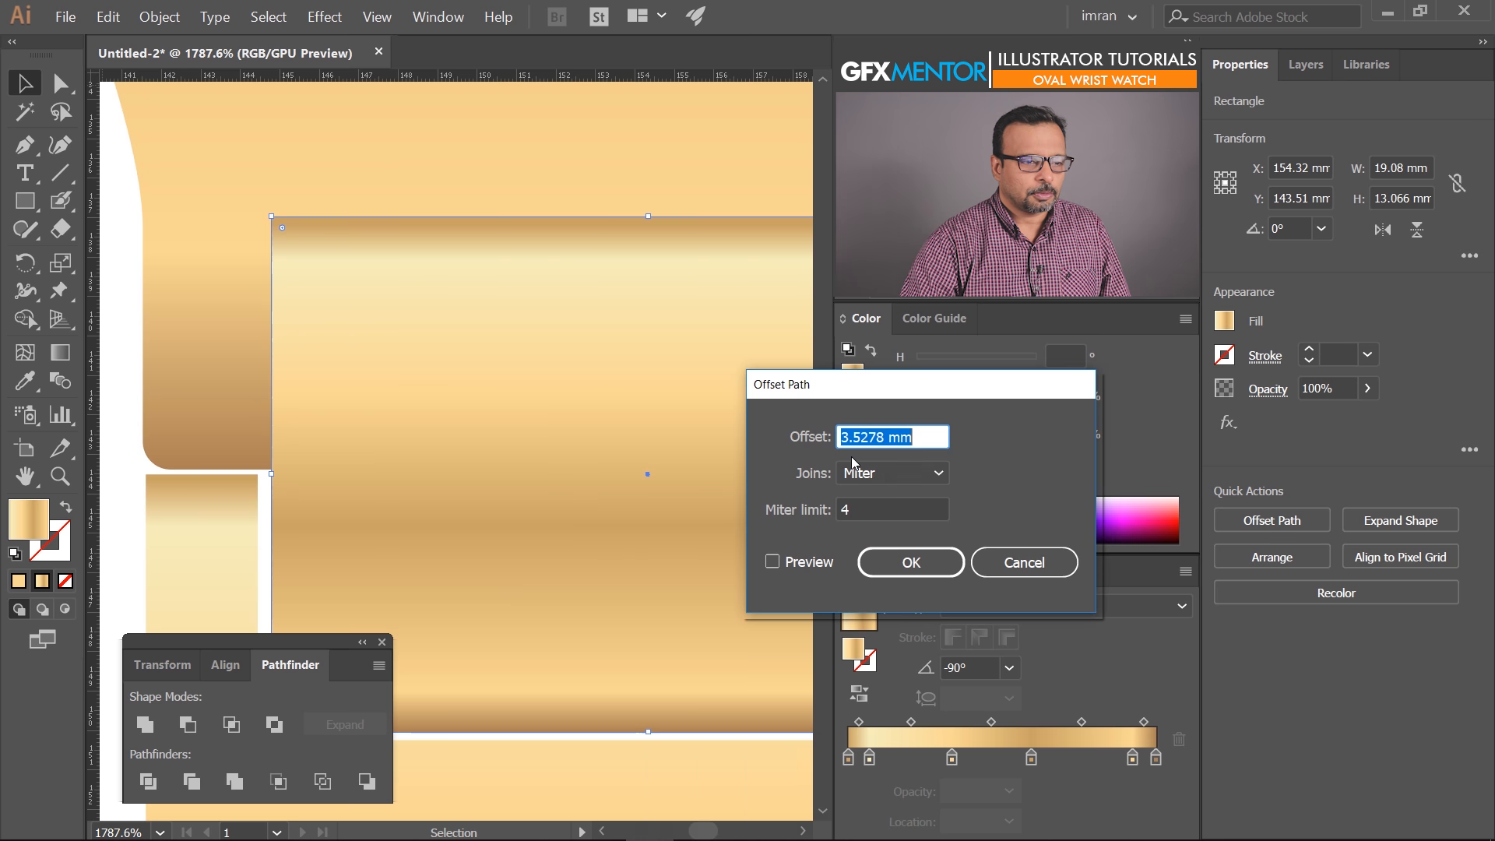
{"action": "key", "text": "Escape"}
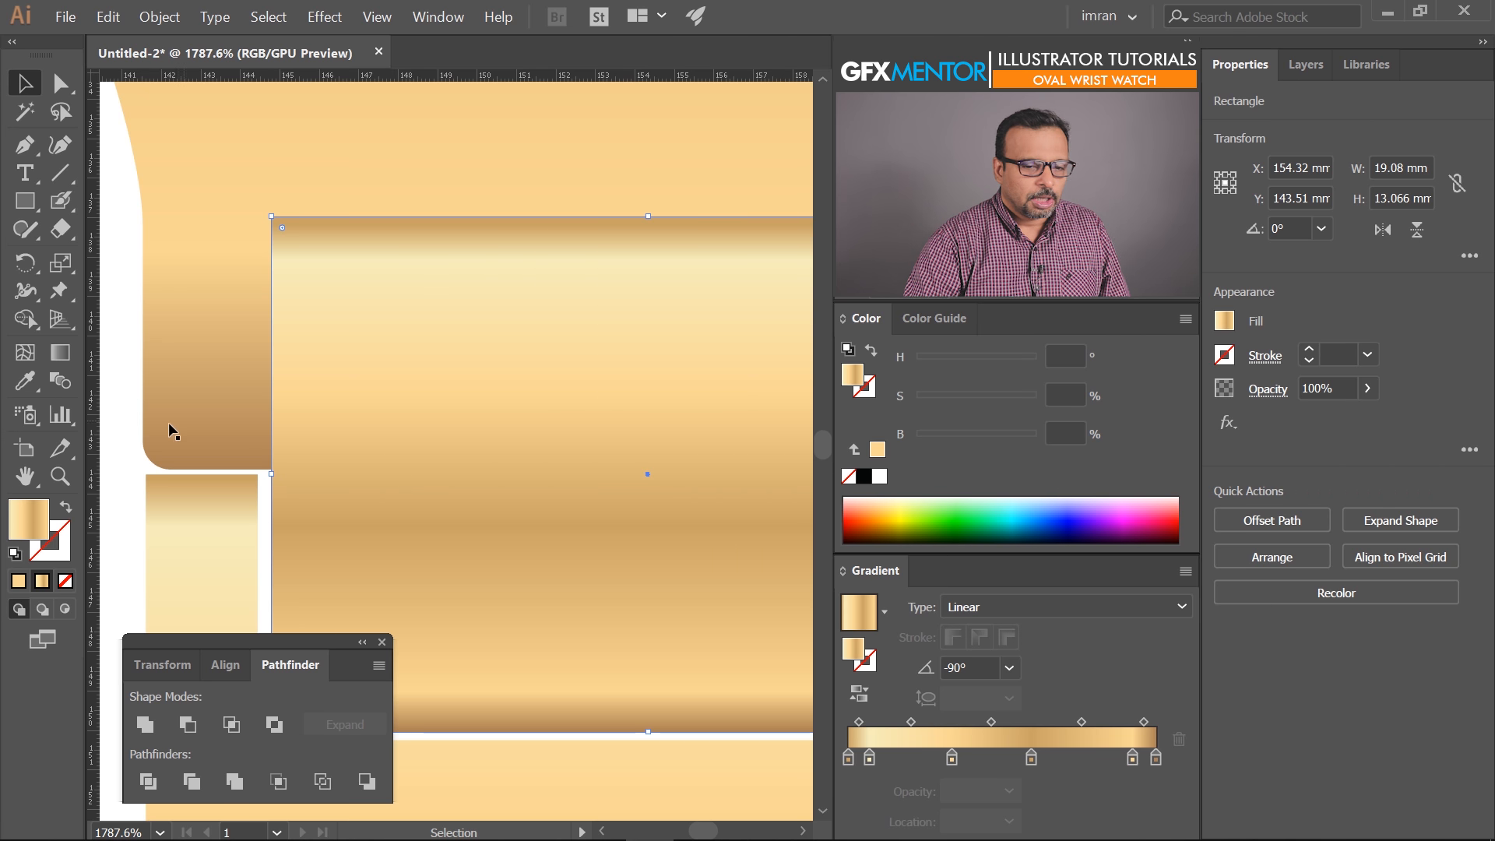
{"action": "left_click", "coordinate": [118, 507]}
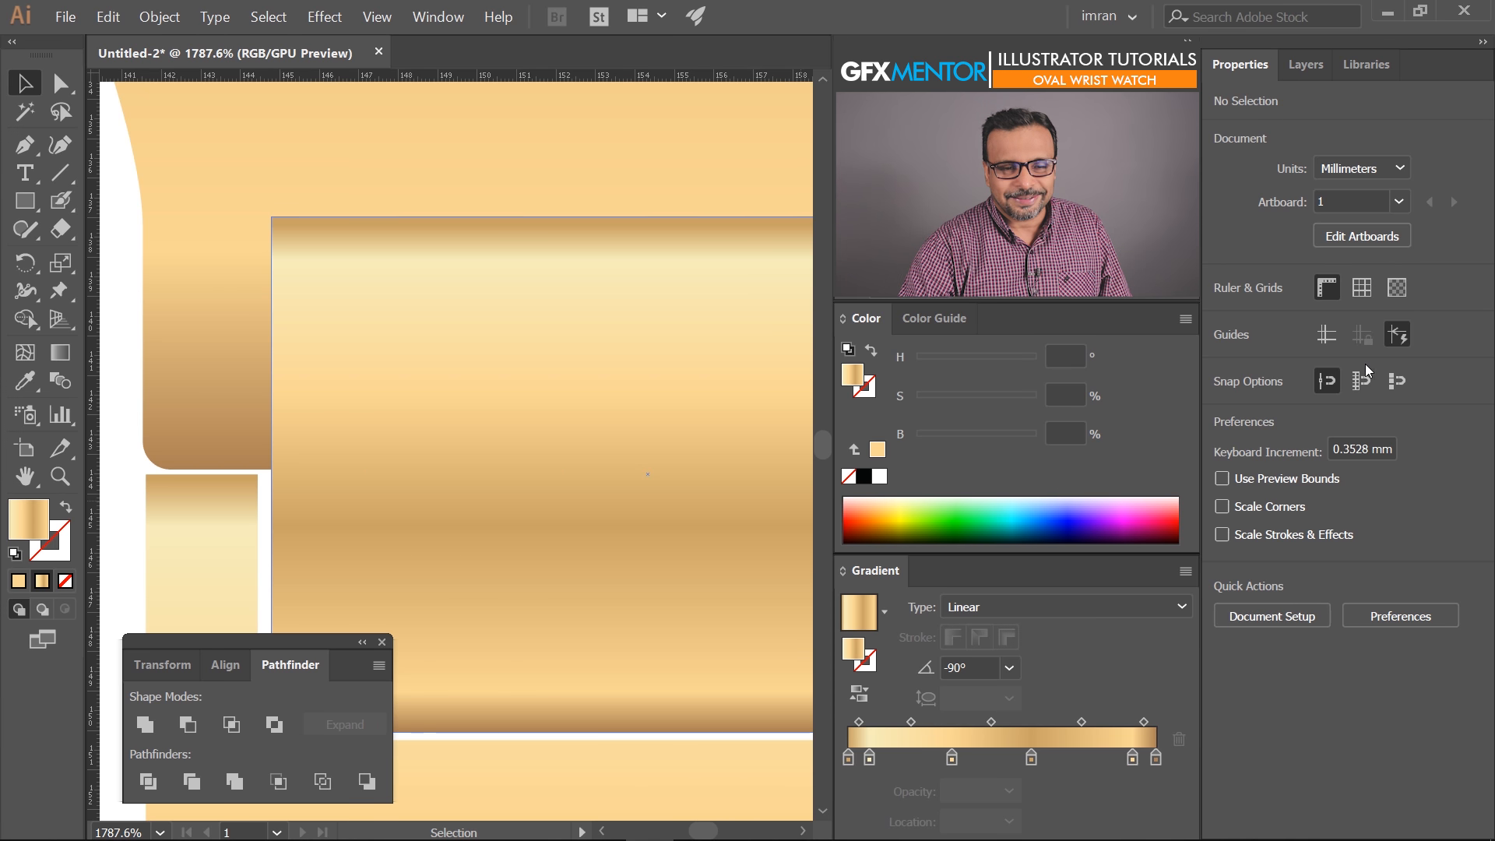
Change the document units to Pixels
{"action": "left_click", "coordinate": [1380, 170]}
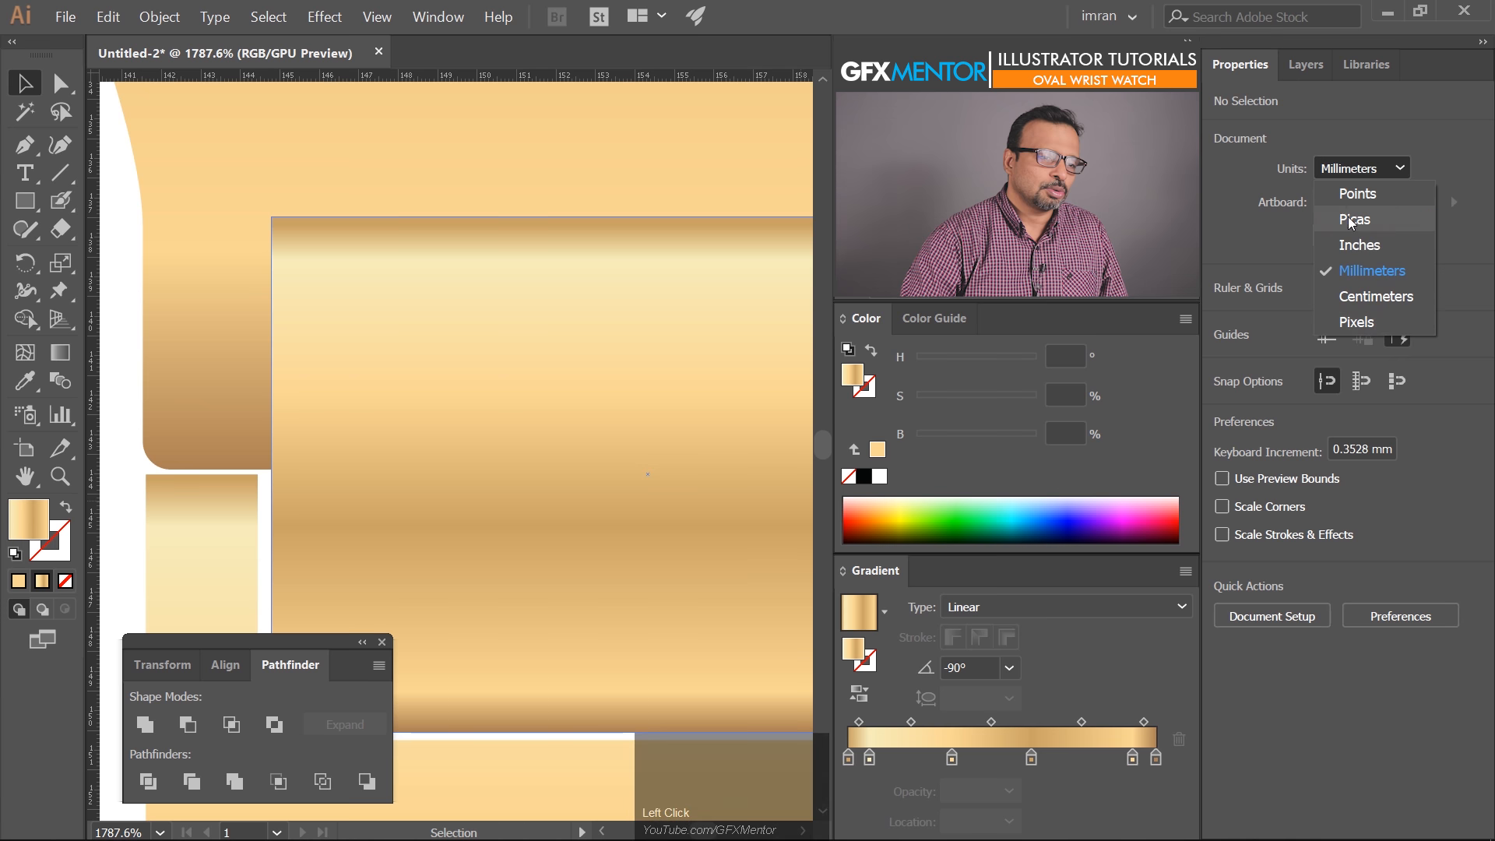
{"action": "left_click", "coordinate": [1446, 124]}
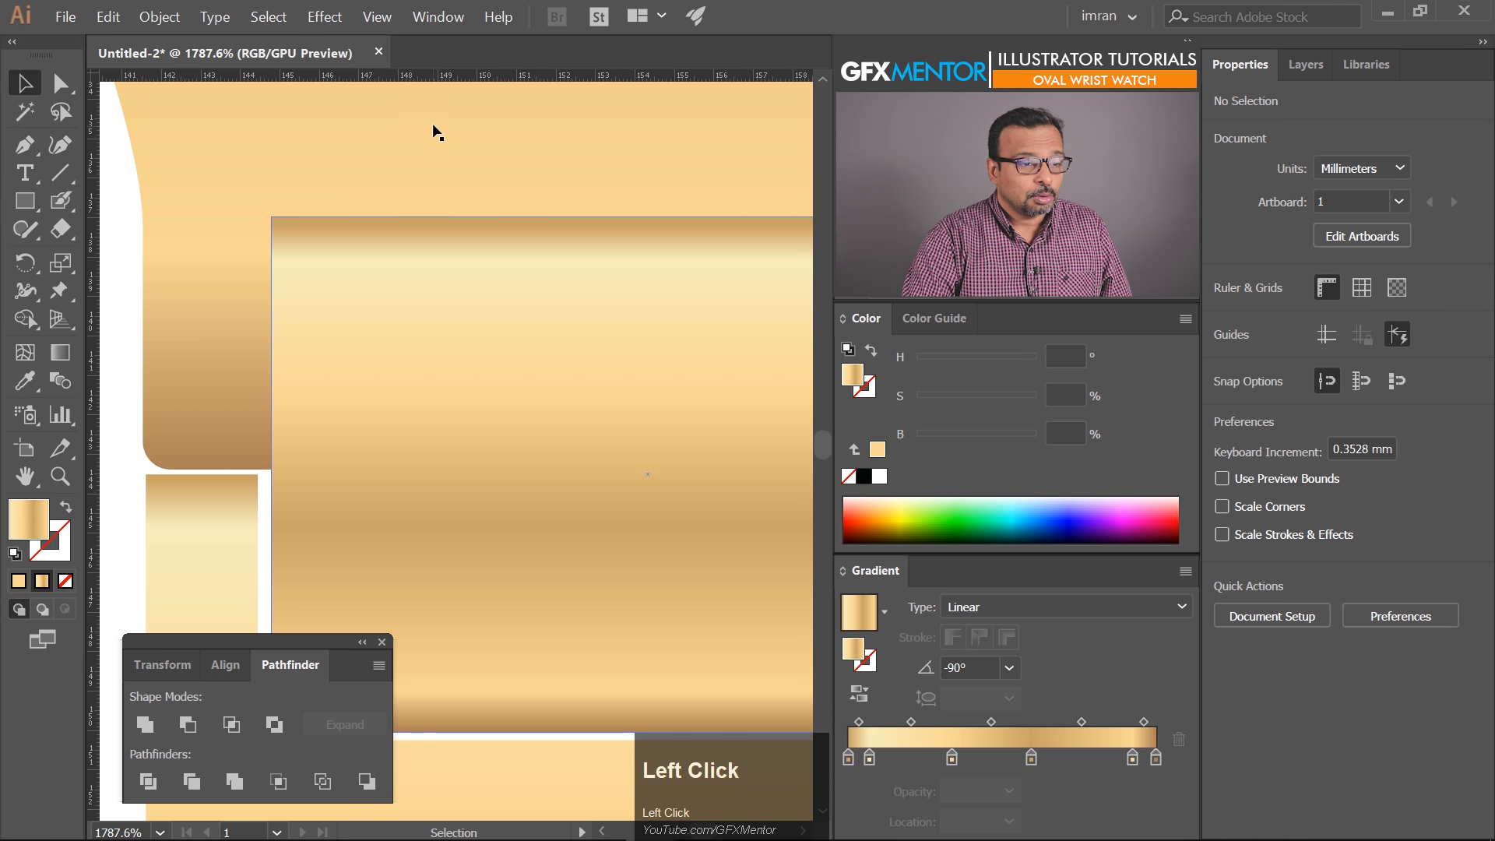
{"action": "right_click", "coordinate": [451, 78]}
{"action": "left_click", "coordinate": [497, 178]}
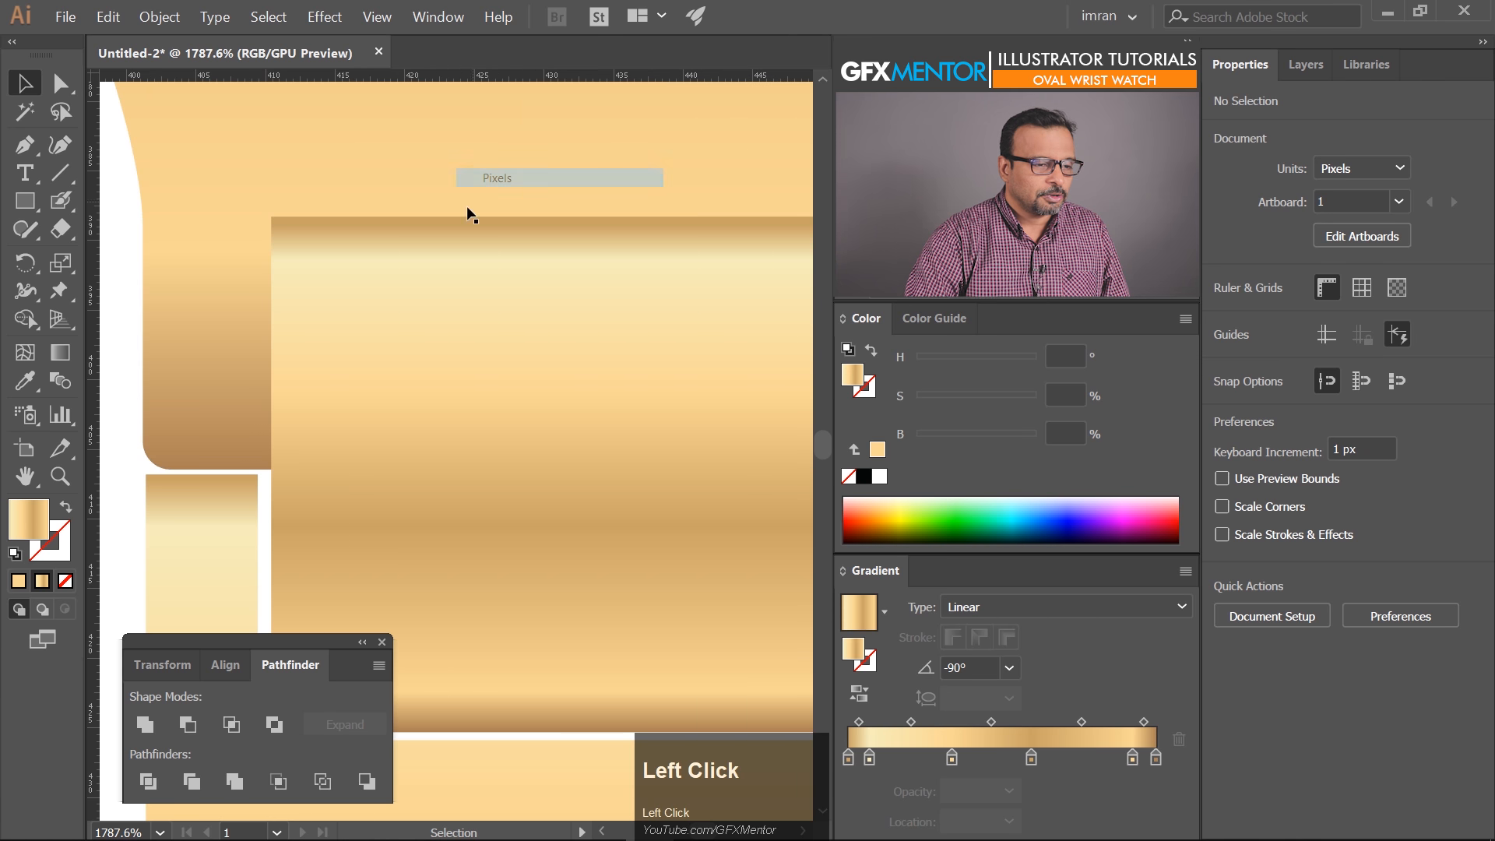
Create an offset path 1 px outside the rectangle overlapping the case, using Miter joins
{"action": "left_click", "coordinate": [364, 335]}
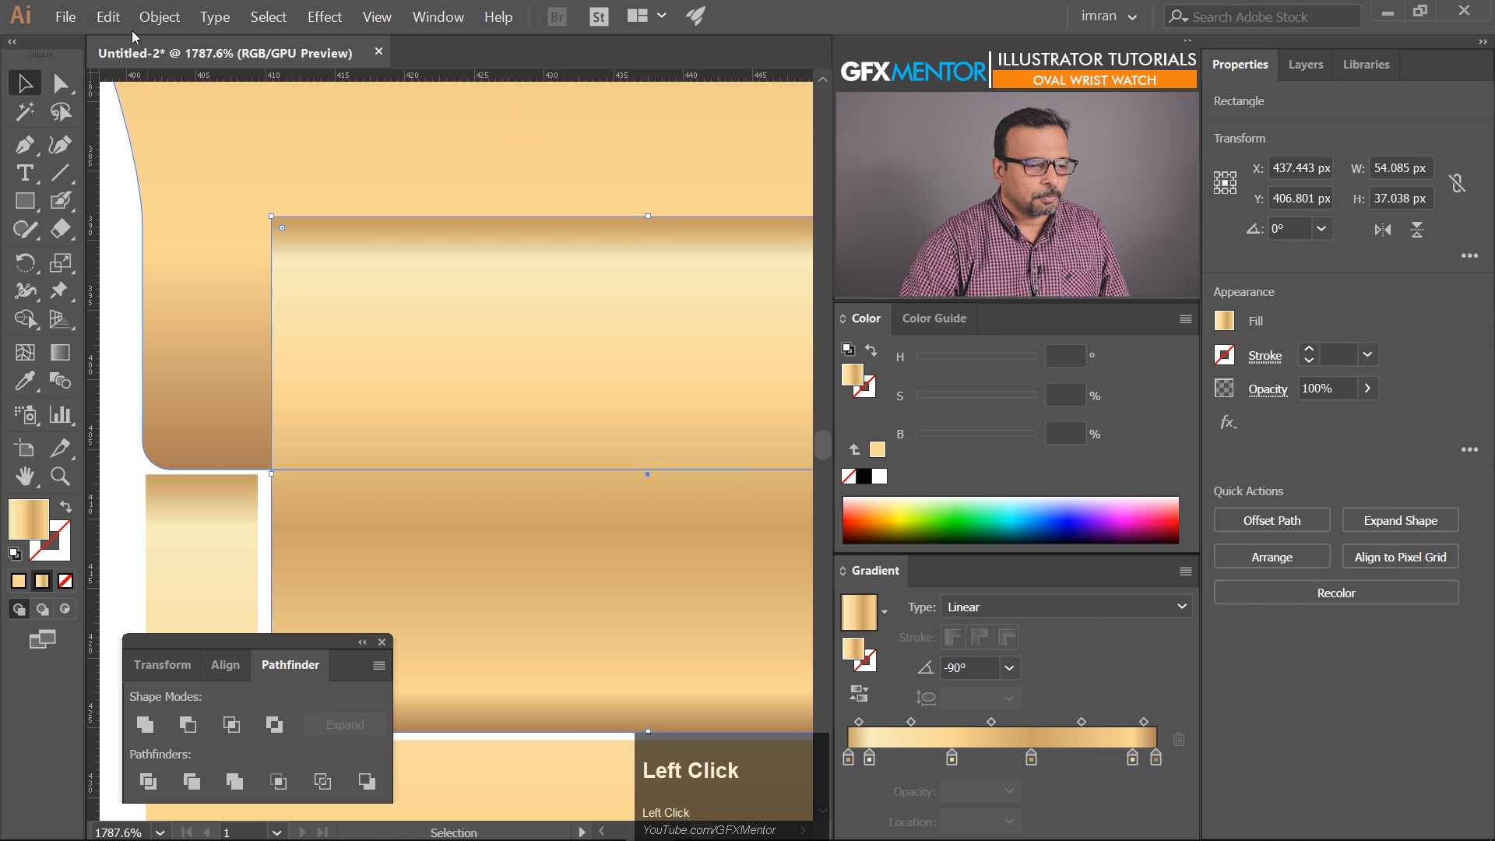
{"action": "left_click", "coordinate": [159, 16]}
{"action": "mouse_move", "coordinate": [340, 403]}
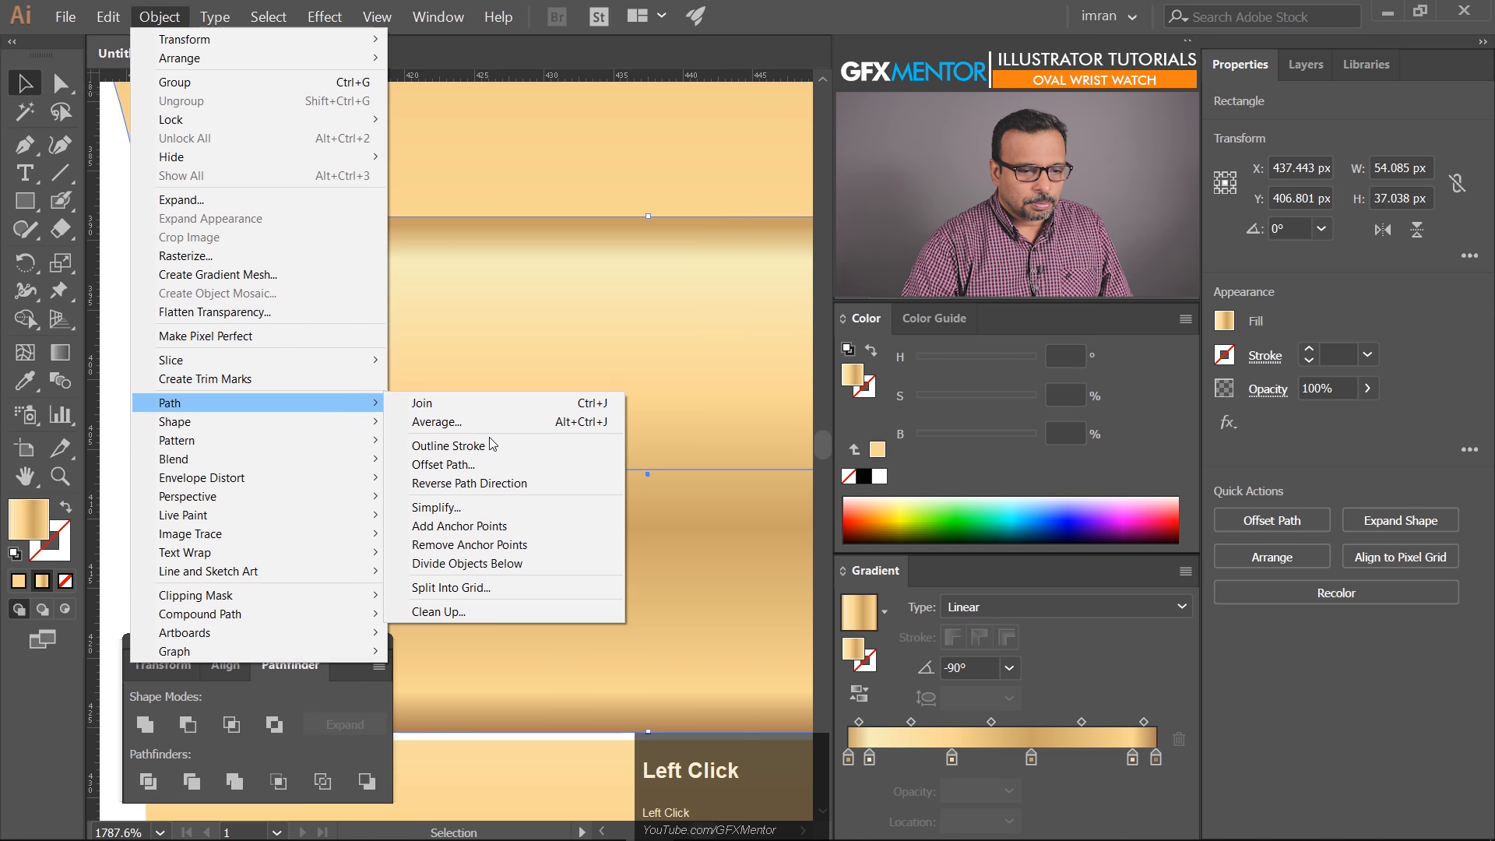
{"action": "left_click", "coordinate": [545, 466]}
{"action": "left_click_drag", "start_coordinate": [855, 388], "coordinate": [620, 540]}
{"action": "left_click", "coordinate": [600, 714]}
{"action": "double_click", "coordinate": [631, 589]}
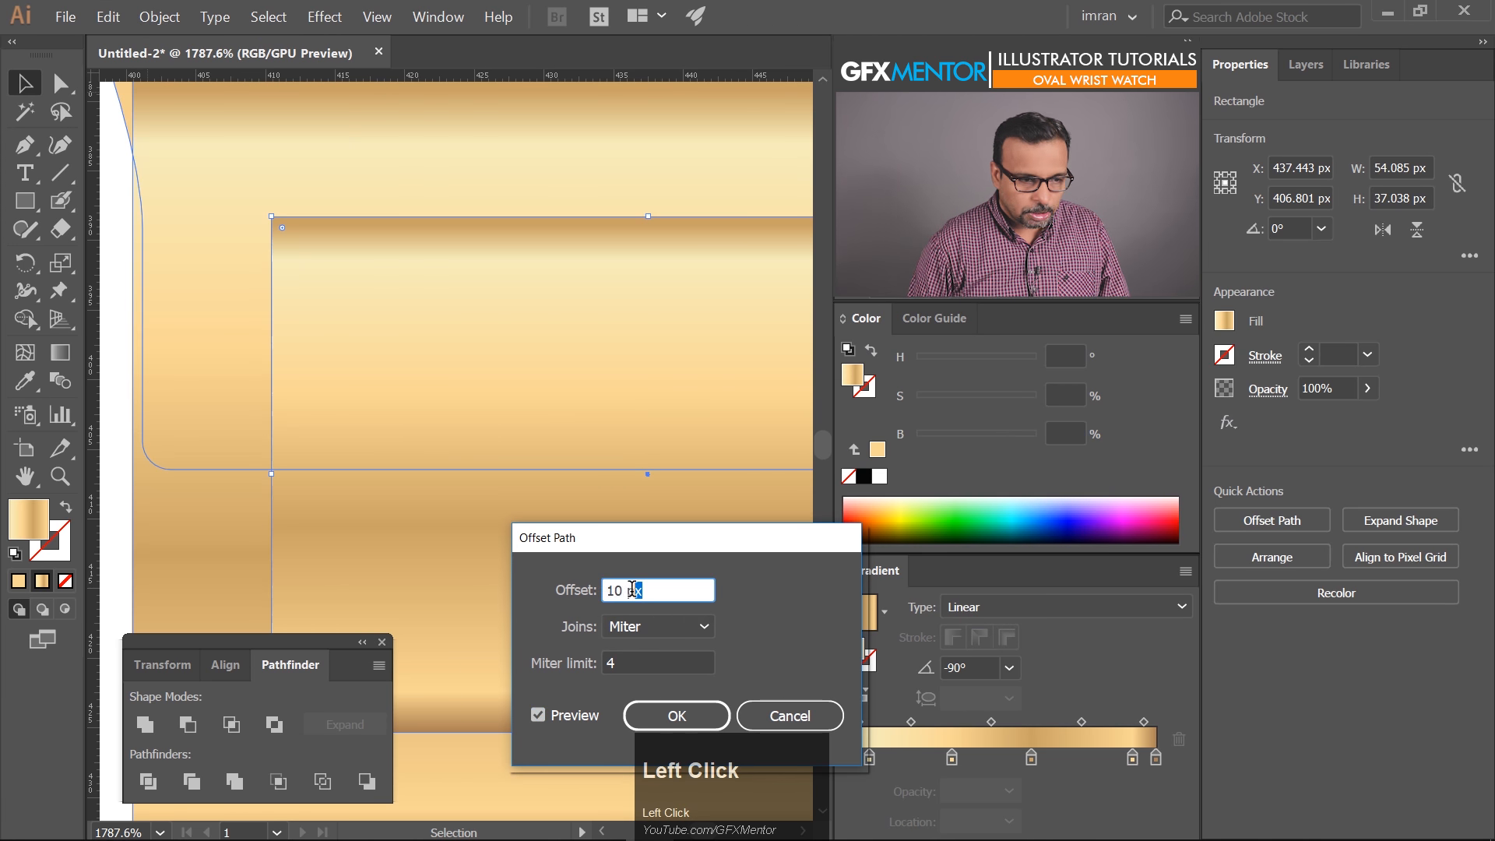
{"action": "key", "text": "Down"}
{"action": "key", "text": "Down"}
{"action": "key", "text": "Down"}
{"action": "key", "text": "Down"}
{"action": "key", "text": "Down"}
{"action": "key", "text": "Down"}
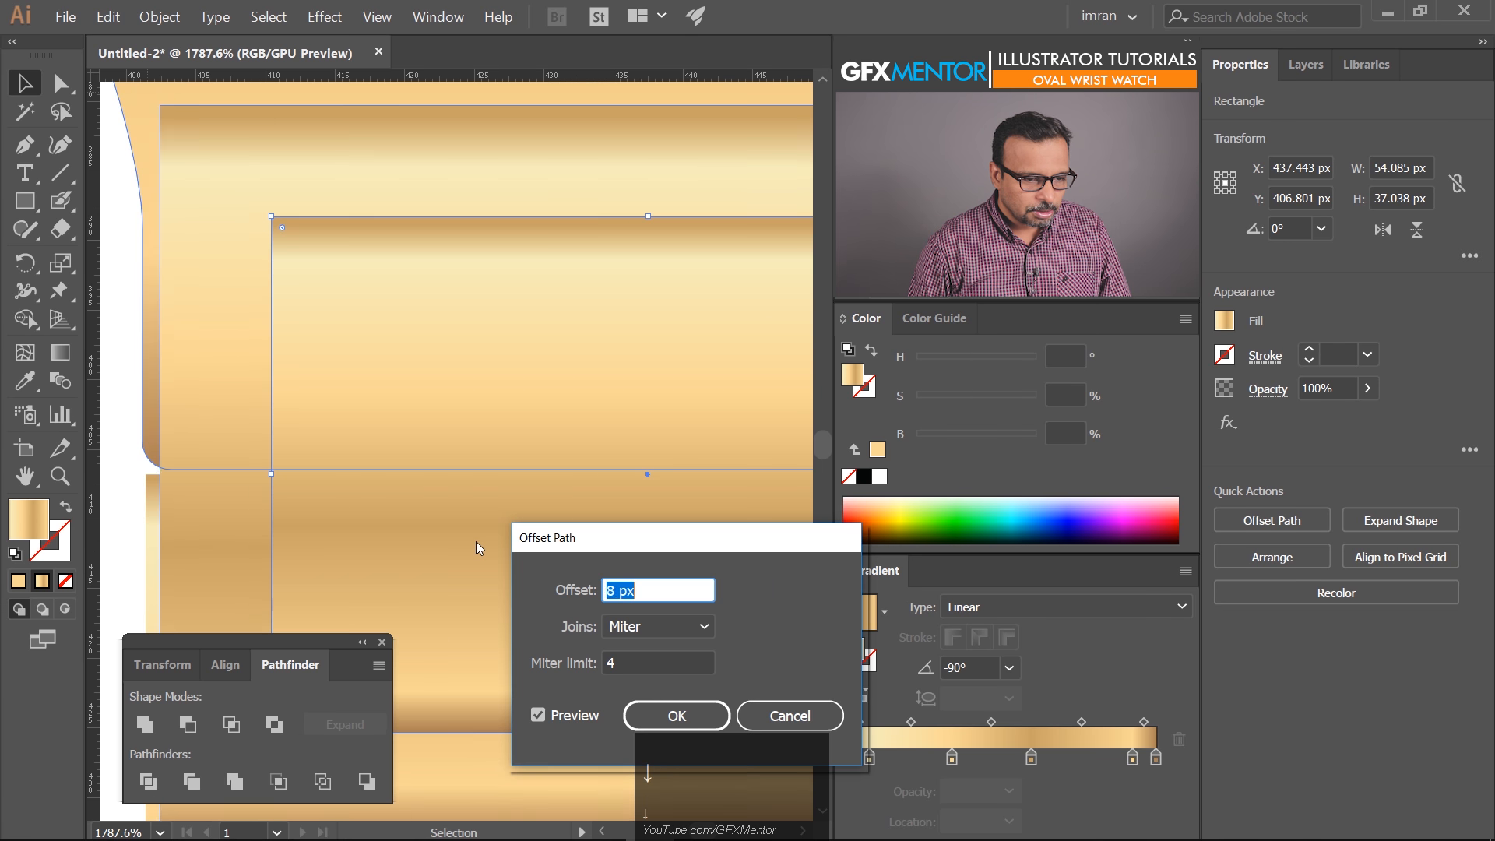
{"action": "key", "text": "Down"}
{"action": "key", "text": "Down"}
{"action": "key", "text": "Down"}
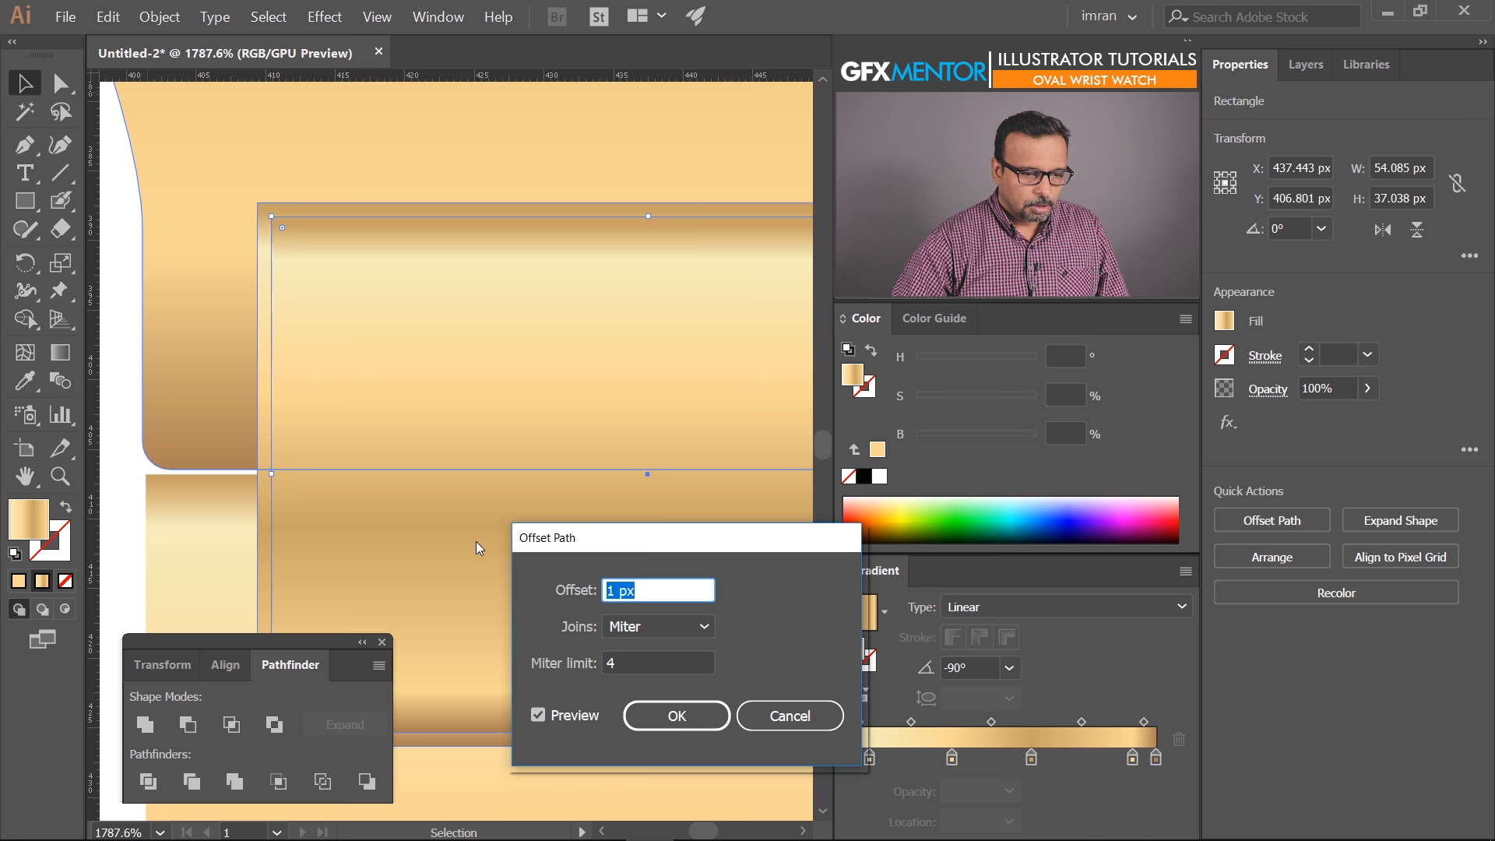
{"action": "left_click", "coordinate": [675, 715]}
Move the H-shaped piece with its lower rectangle beside the watch and the smaller overlapping rectangle below the case
{"action": "left_click_drag", "start_coordinate": [419, 230], "coordinate": [328, 304]}
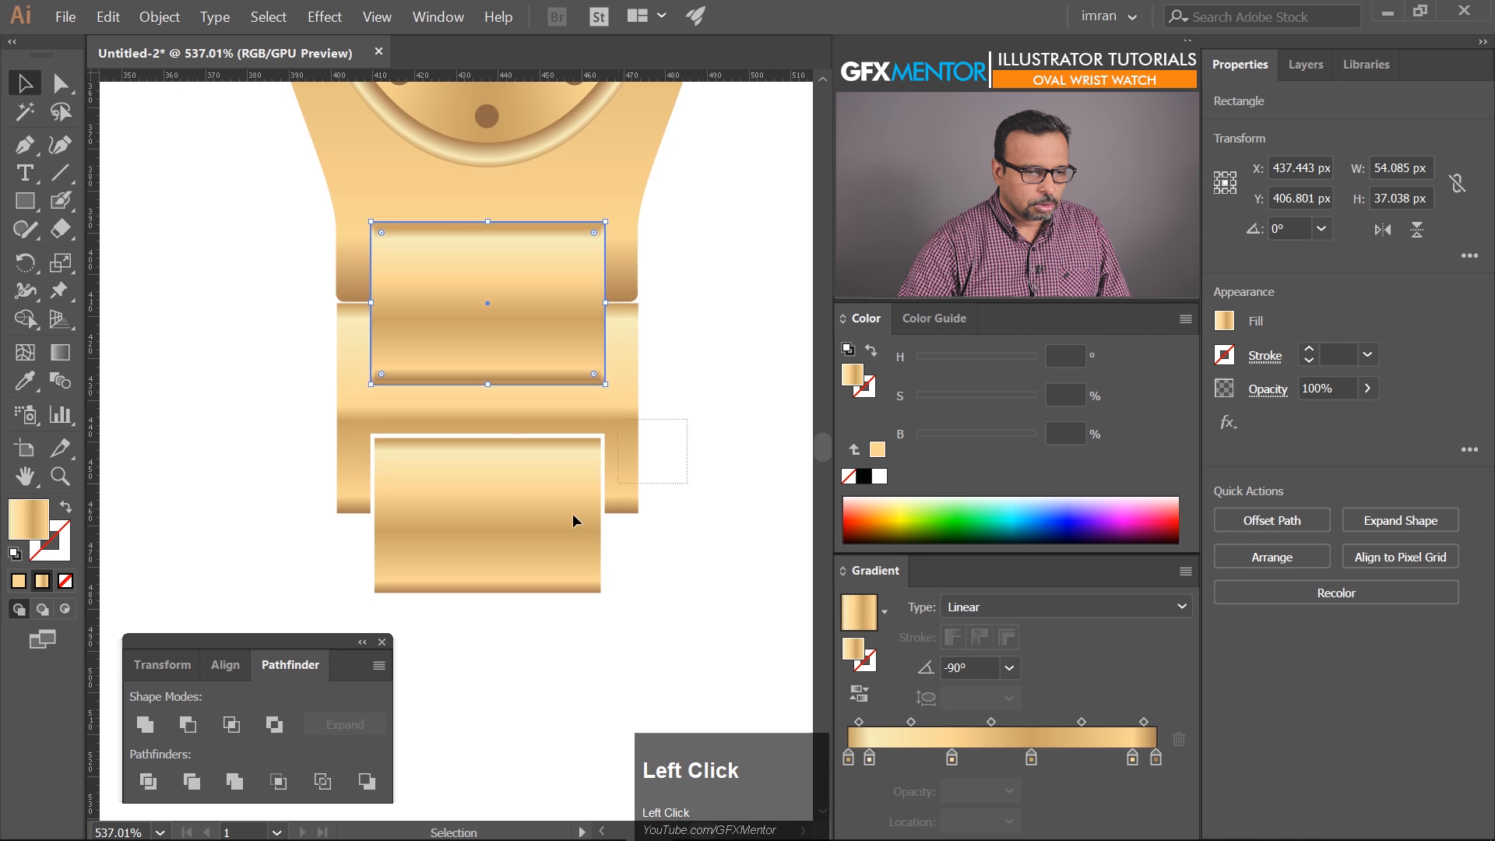
{"action": "left_click_drag", "start_coordinate": [688, 574], "coordinate": [474, 419]}
{"action": "left_click_drag", "start_coordinate": [629, 394], "coordinate": [241, 448]}
{"action": "left_click_drag", "start_coordinate": [480, 288], "coordinate": [573, 606]}
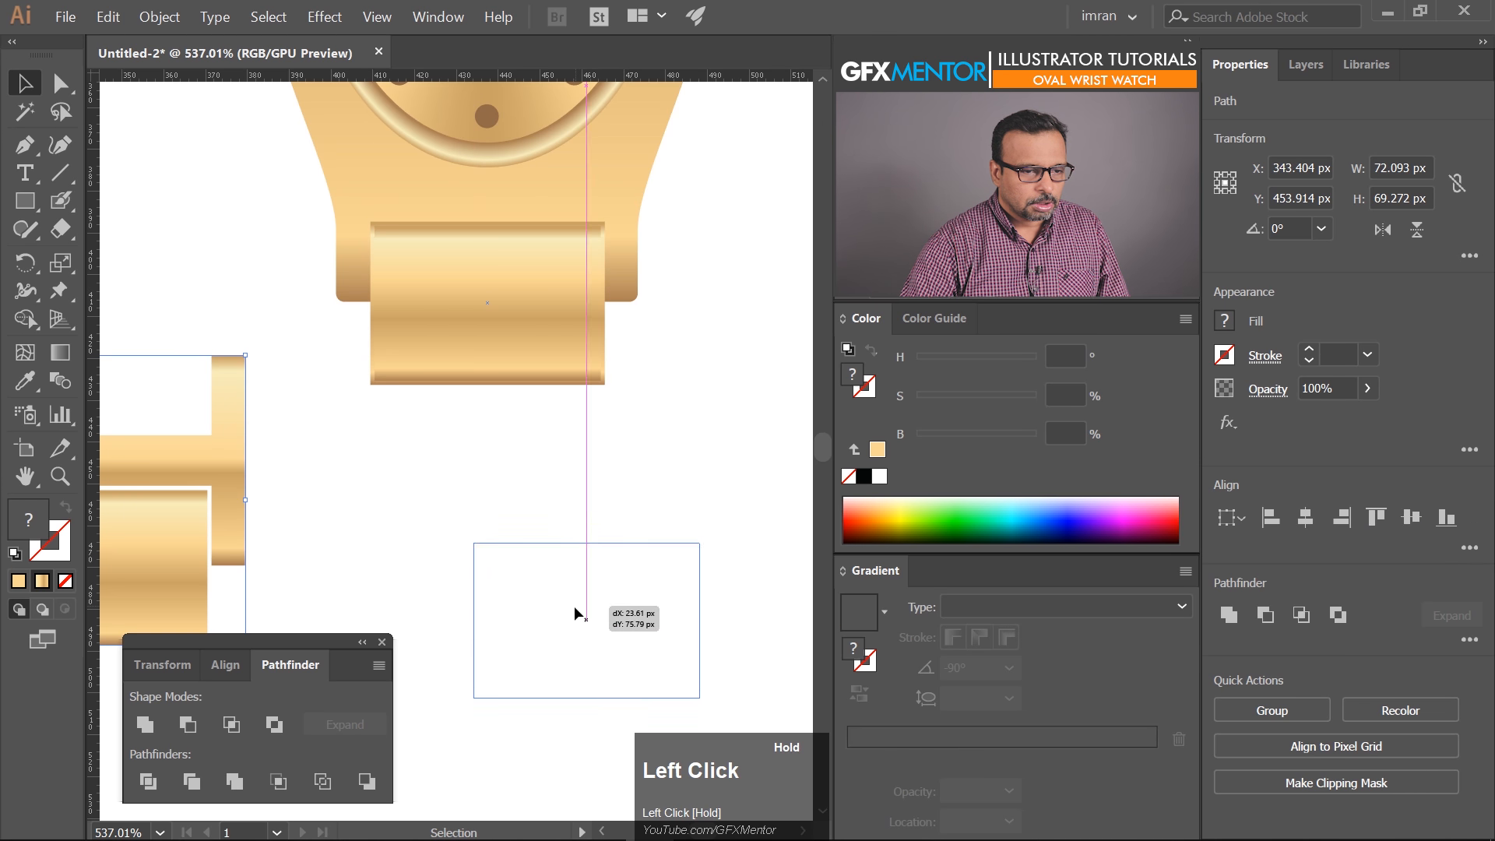
Select the offset rectangle on the case's lower end and show the artwork as outlines
{"action": "left_click_drag", "start_coordinate": [668, 246], "coordinate": [400, 432]}
{"action": "key", "text": "ctrl+space"}
{"action": "left_click_drag", "start_coordinate": [536, 260], "coordinate": [577, 395]}
{"action": "left_click", "coordinate": [554, 470]}
{"action": "left_click", "coordinate": [468, 434]}
{"action": "key", "text": "ctrl+space"}
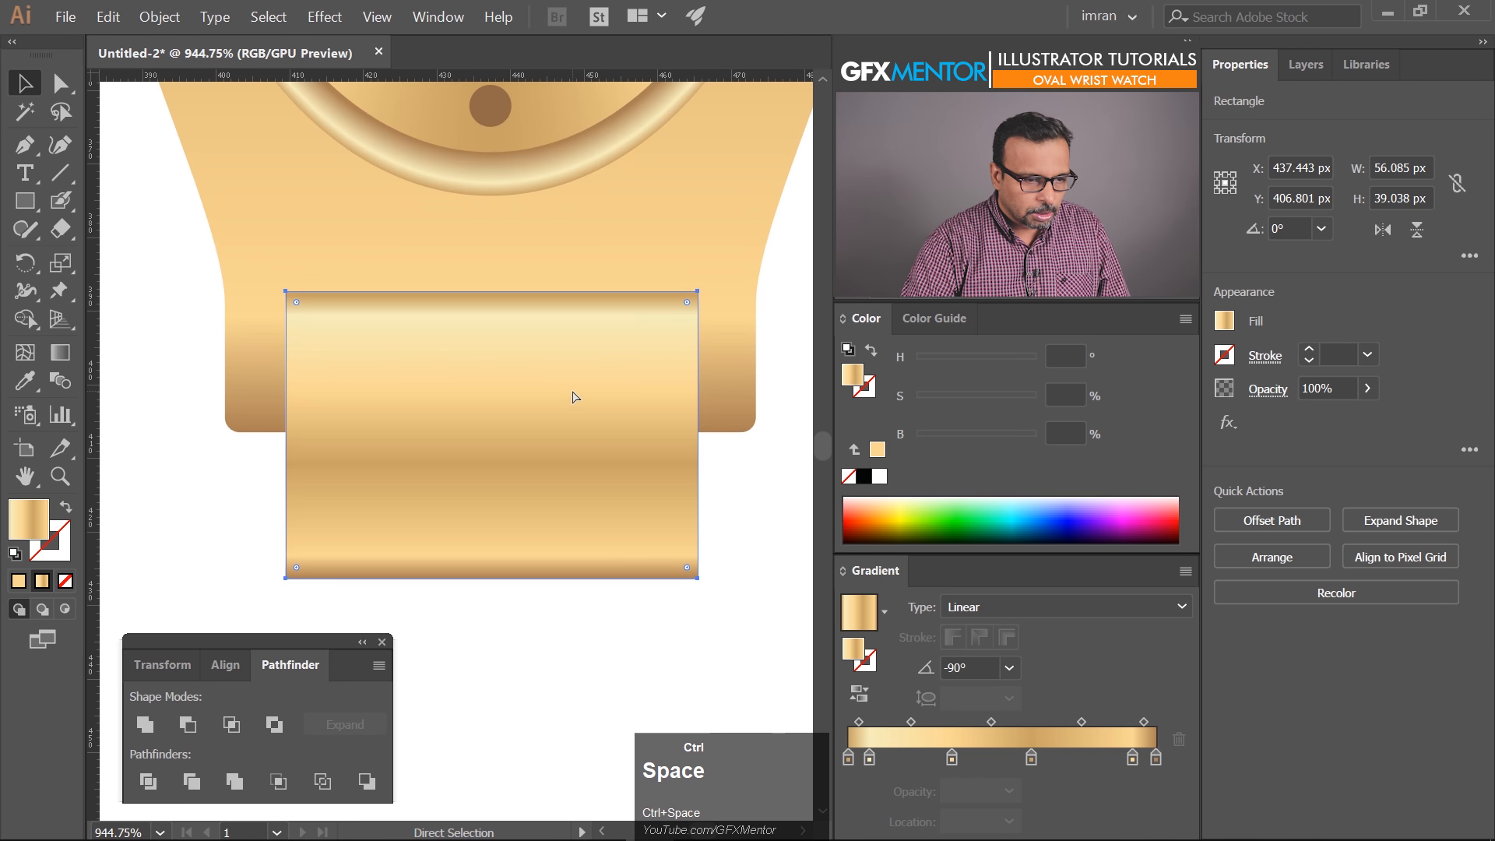
{"action": "key", "text": "ctrl+y"}
Position the offset rectangle so its center sits on the case's bottom edge
{"action": "key", "text": "ctrl+space"}
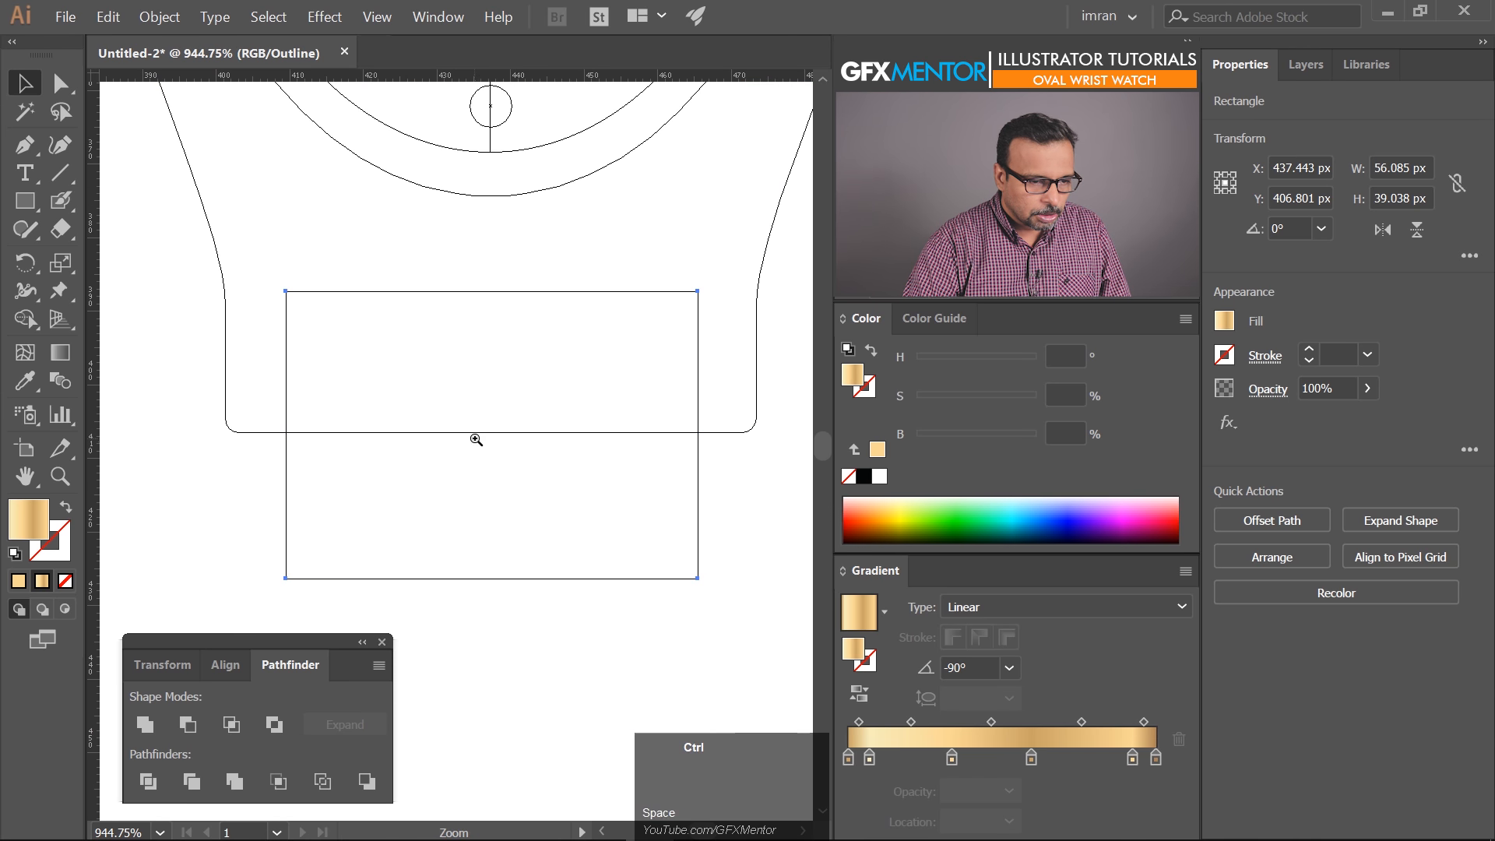
{"action": "left_click_drag", "start_coordinate": [473, 437], "coordinate": [582, 389]}
{"action": "key", "text": "ctrl+space"}
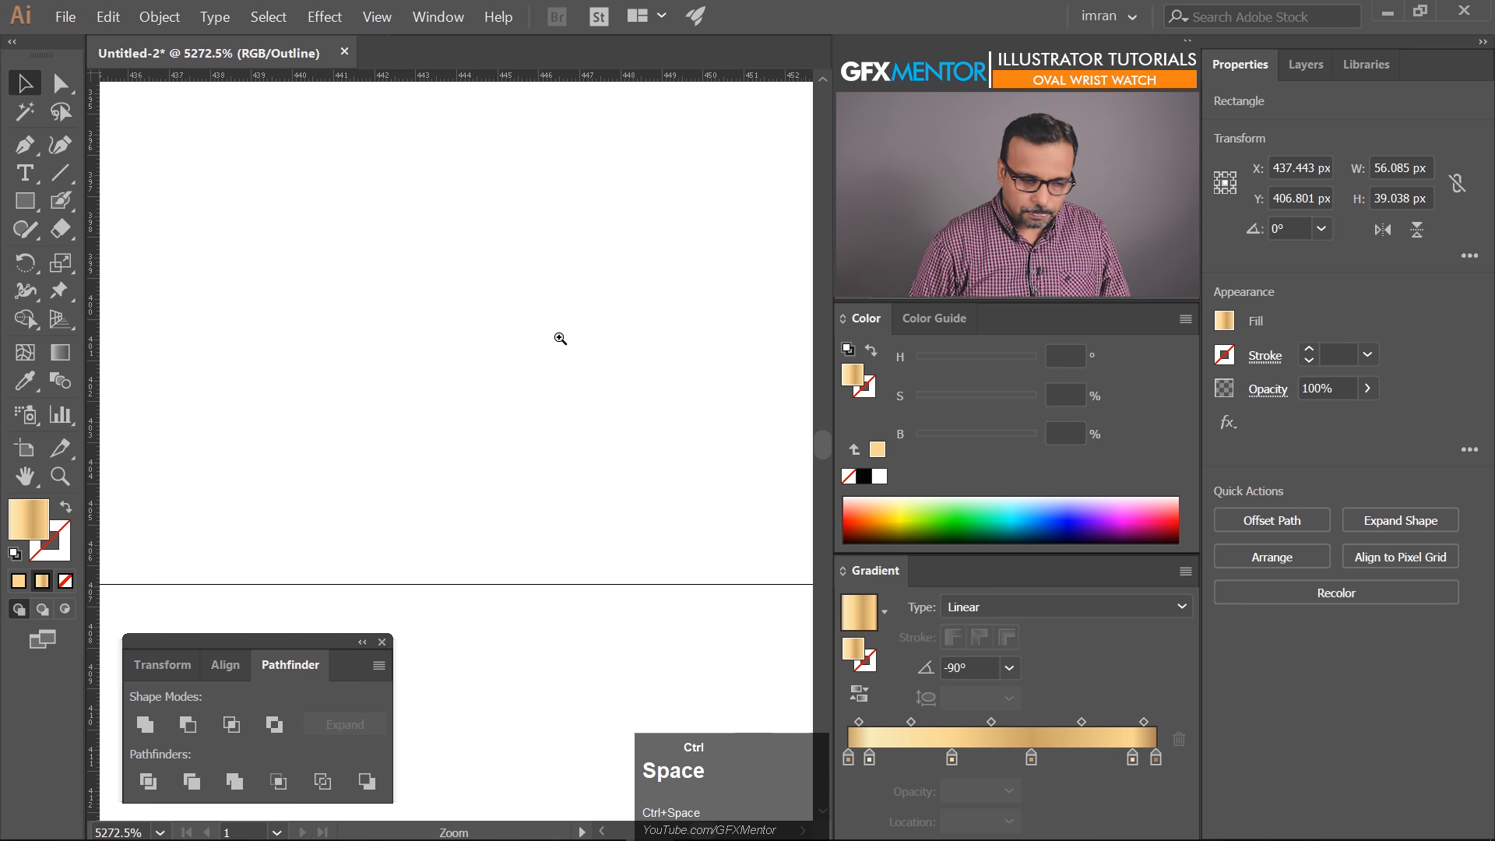
{"action": "key", "text": "ctrl+minus"}
{"action": "key", "text": "ctrl+minus"}
{"action": "key", "text": "ctrl+minus"}
{"action": "key", "text": "ctrl+minus"}
{"action": "key", "text": "ctrl+minus"}
{"action": "key", "text": "ctrl+minus"}
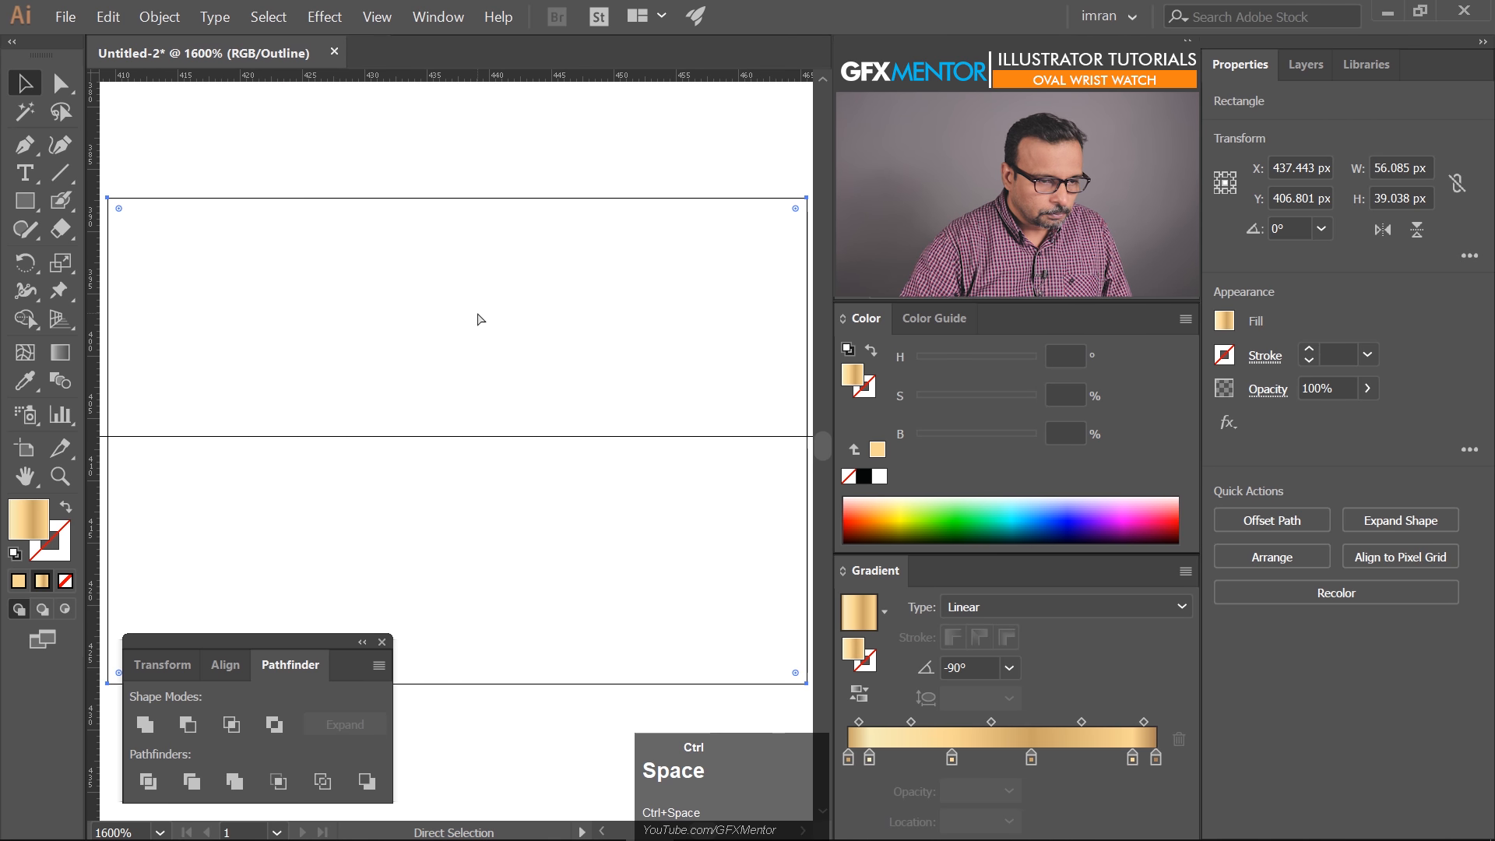
{"action": "key", "text": "space"}
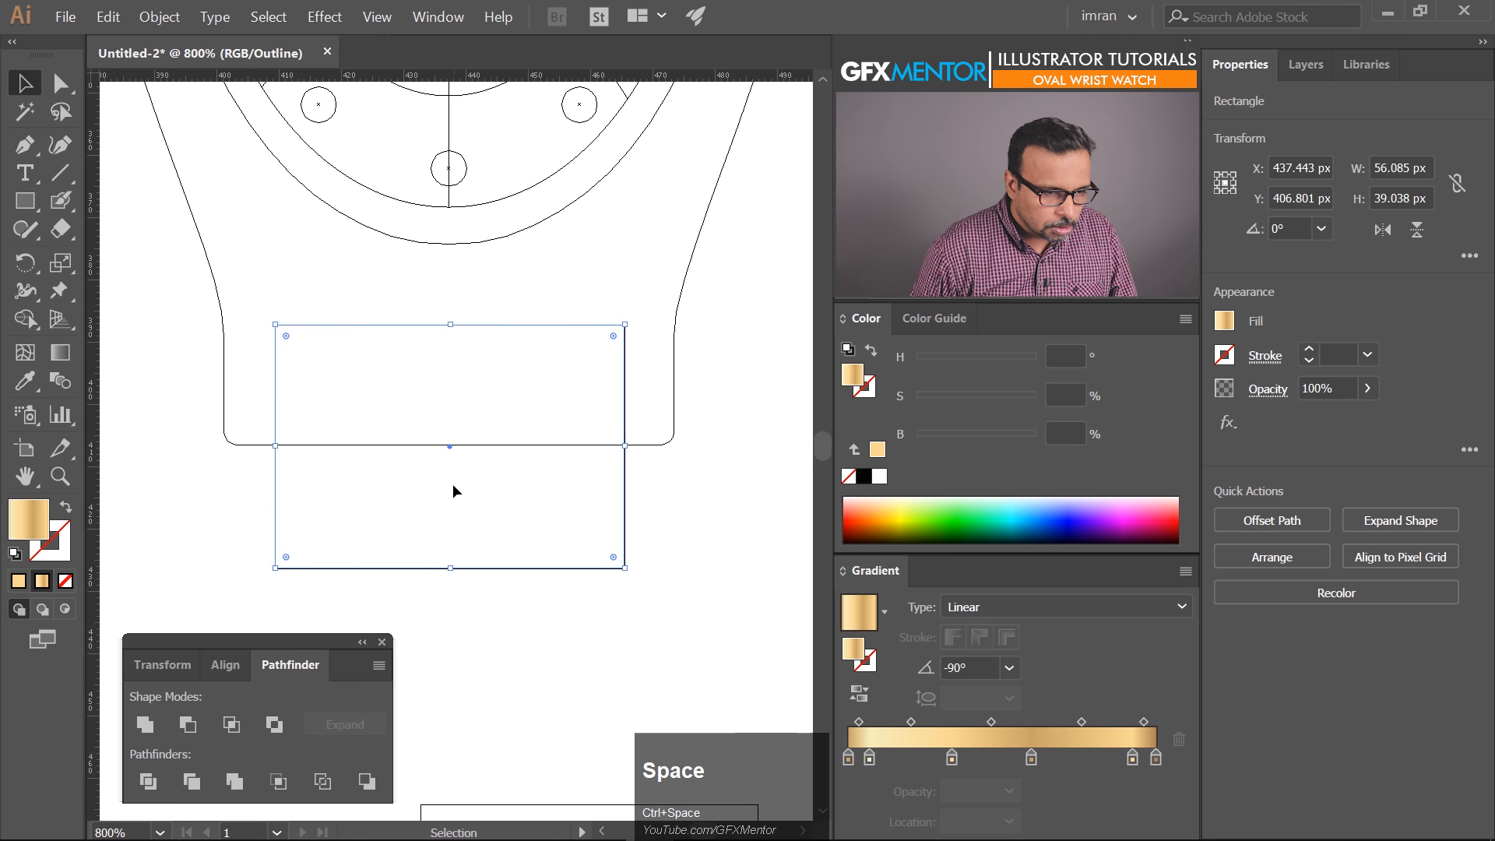
{"action": "key", "text": "Down"}
{"action": "key", "text": "Down"}
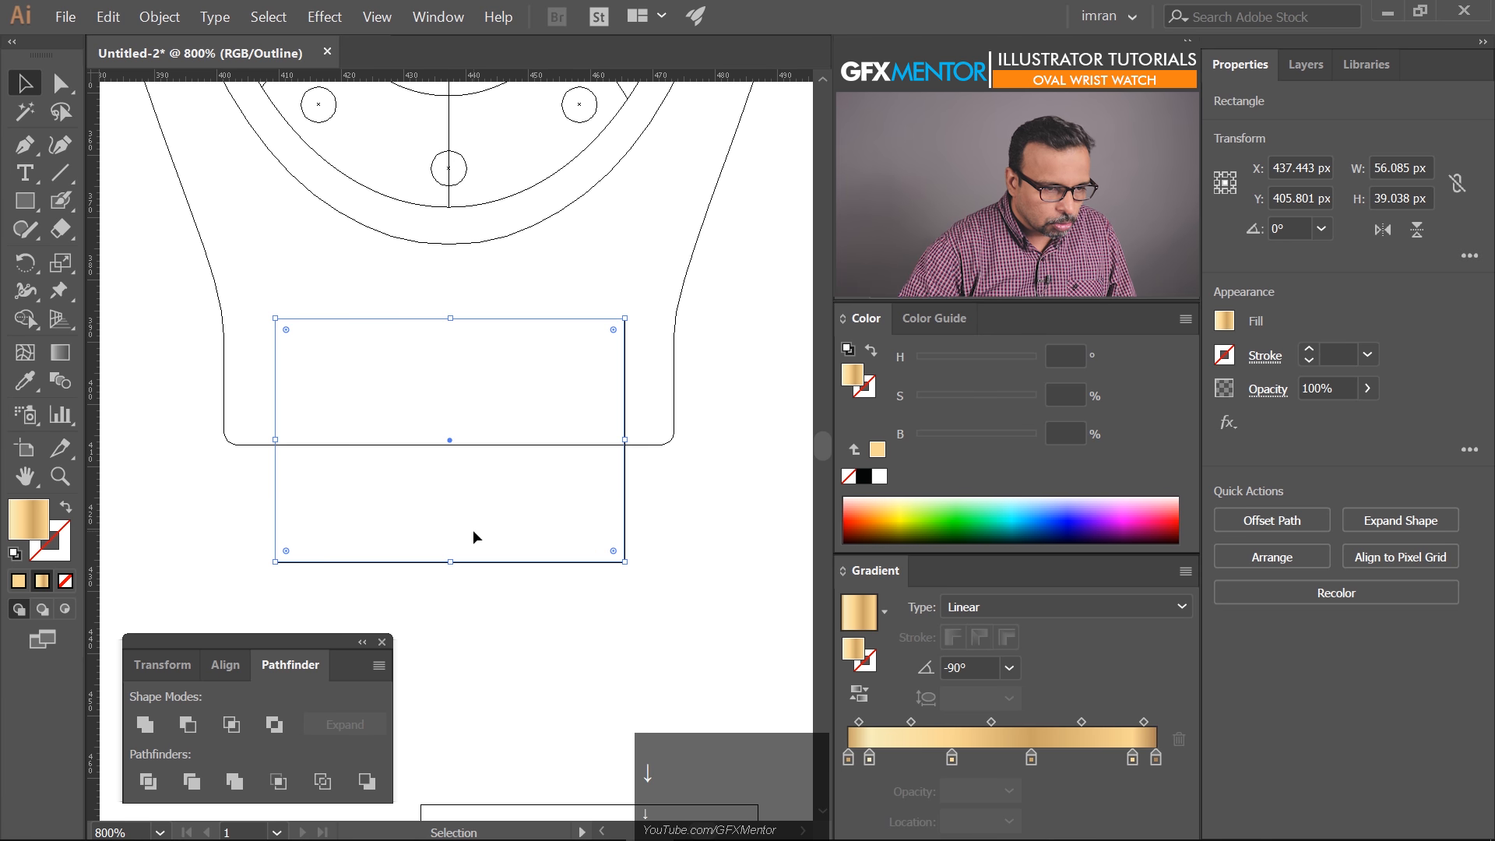
{"action": "left_click_drag", "start_coordinate": [450, 446], "coordinate": [452, 446]}
Center the offset rectangle horizontally on the watch case, using the case as the key object, and deselect both
{"action": "left_click", "coordinate": [561, 444], "text": "shift"}
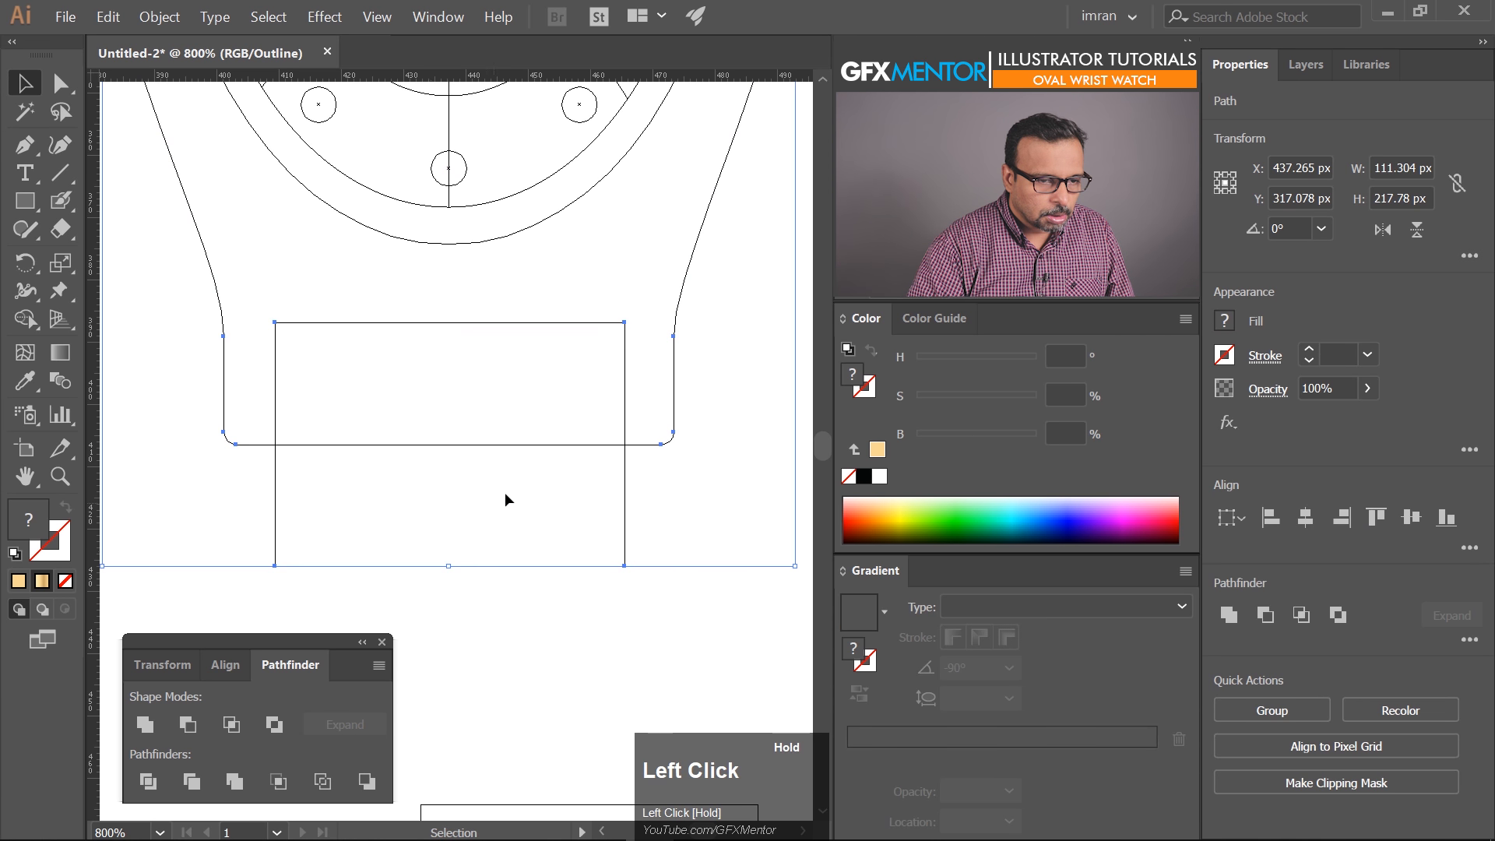
{"action": "left_click", "coordinate": [674, 375]}
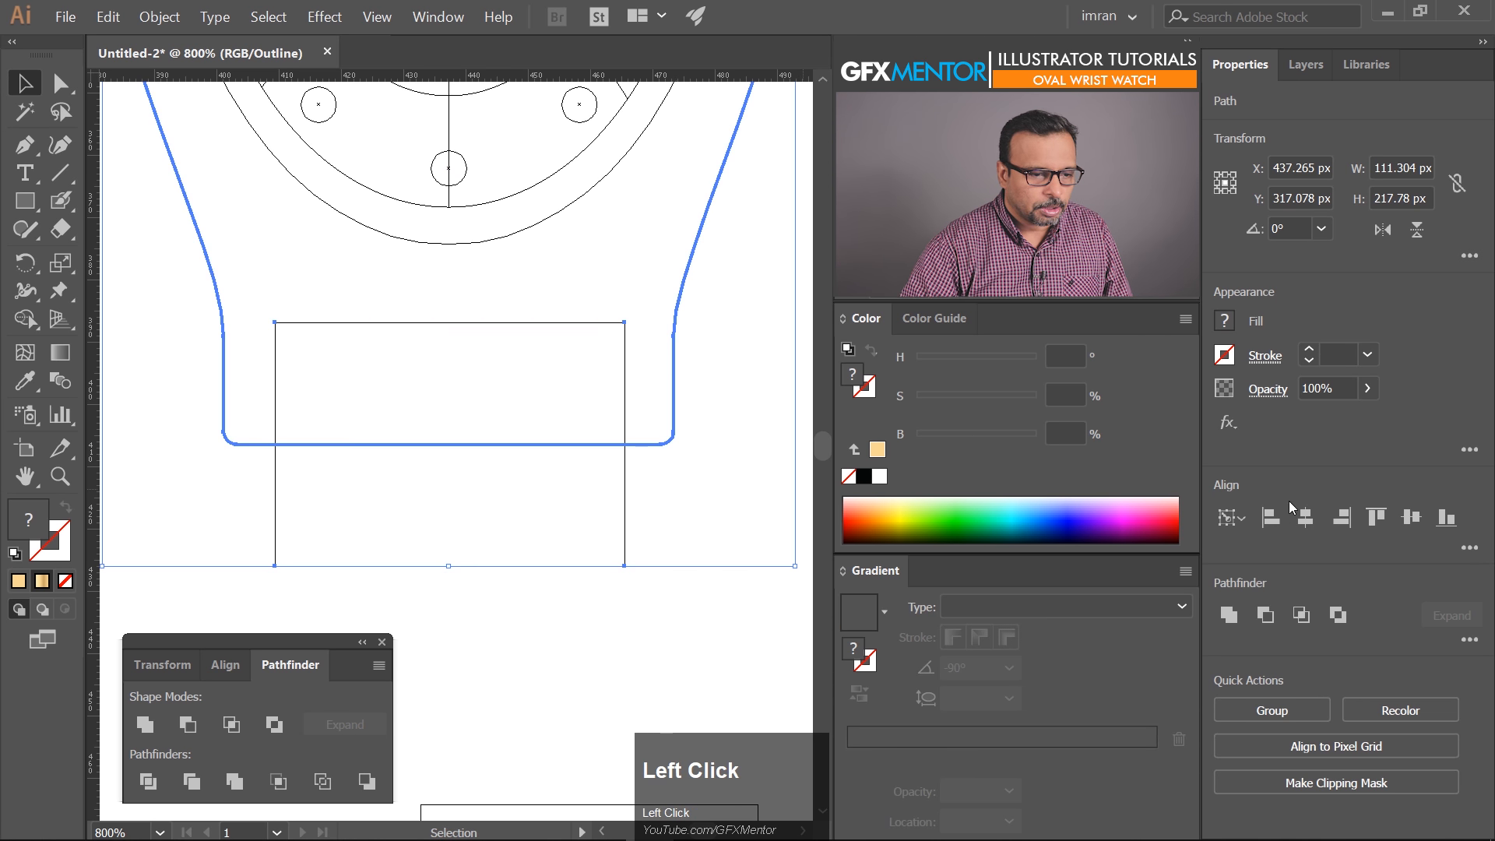
{"action": "left_click", "coordinate": [1291, 523]}
{"action": "left_click", "coordinate": [512, 624]}
Duplicate the offset rectangle straight up, centered on the case's top edge, and return to the full-color preview
{"action": "left_click_drag", "start_coordinate": [493, 349], "coordinate": [313, 541]}
{"action": "left_click", "coordinate": [461, 380], "text": "ctrl+alt"}
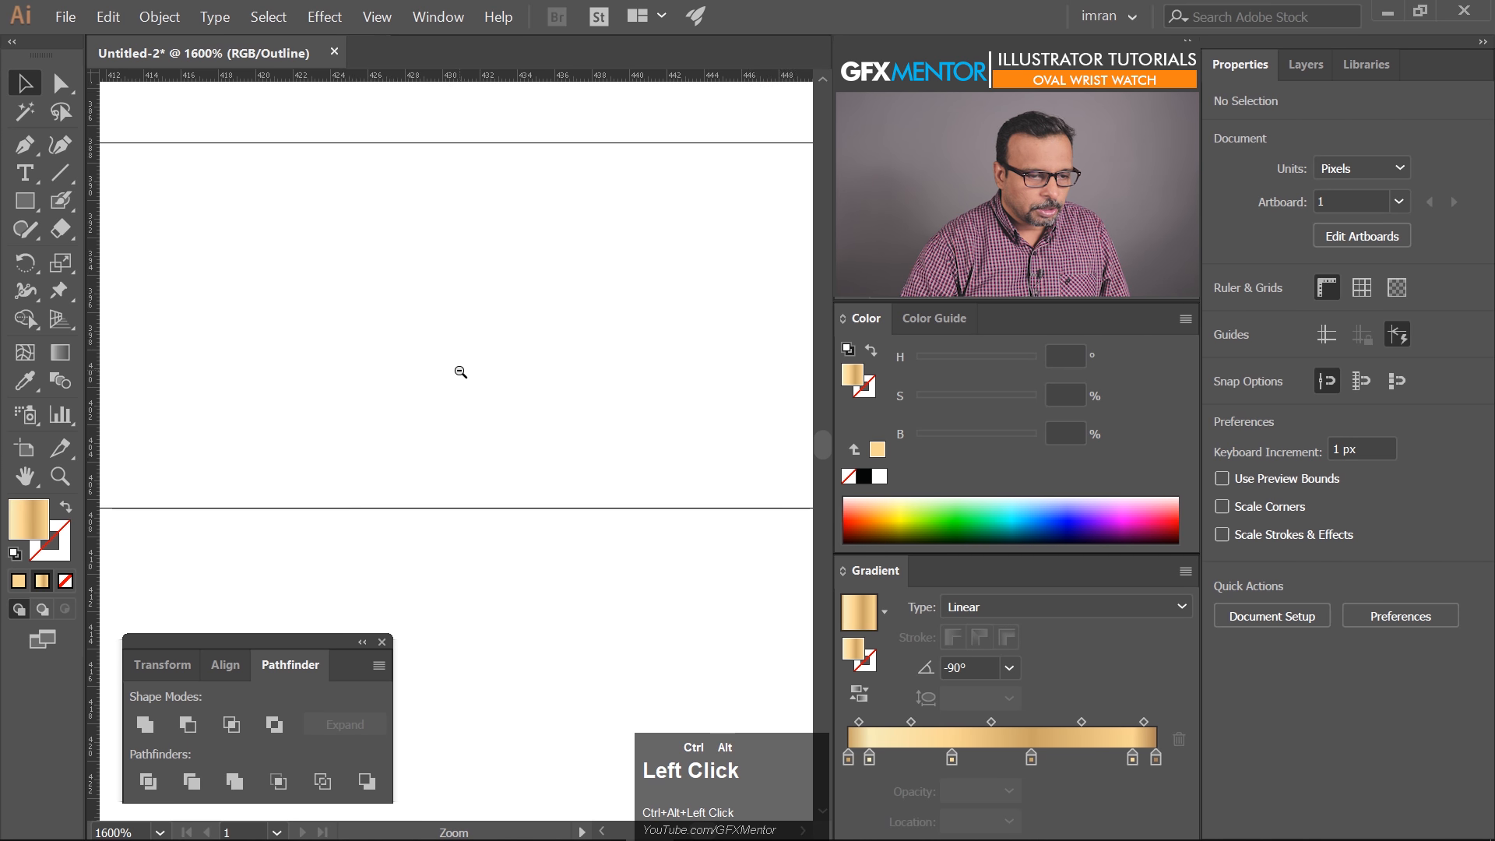
{"action": "left_click", "coordinate": [462, 381], "text": "ctrl+alt"}
{"action": "left_click_drag", "start_coordinate": [458, 639], "coordinate": [441, 178]}
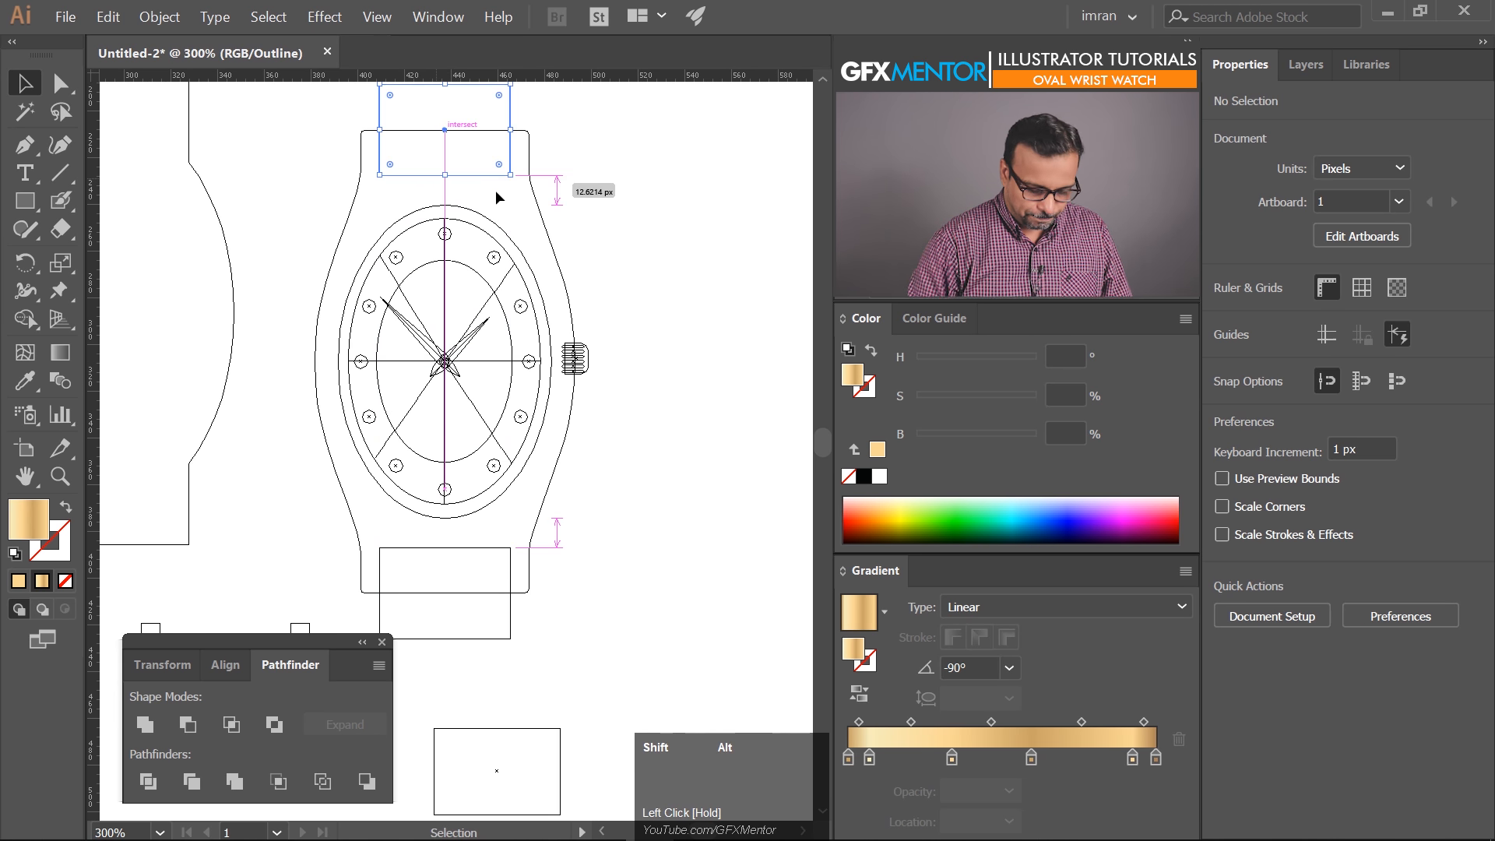
{"action": "key", "text": "ctrl+y"}
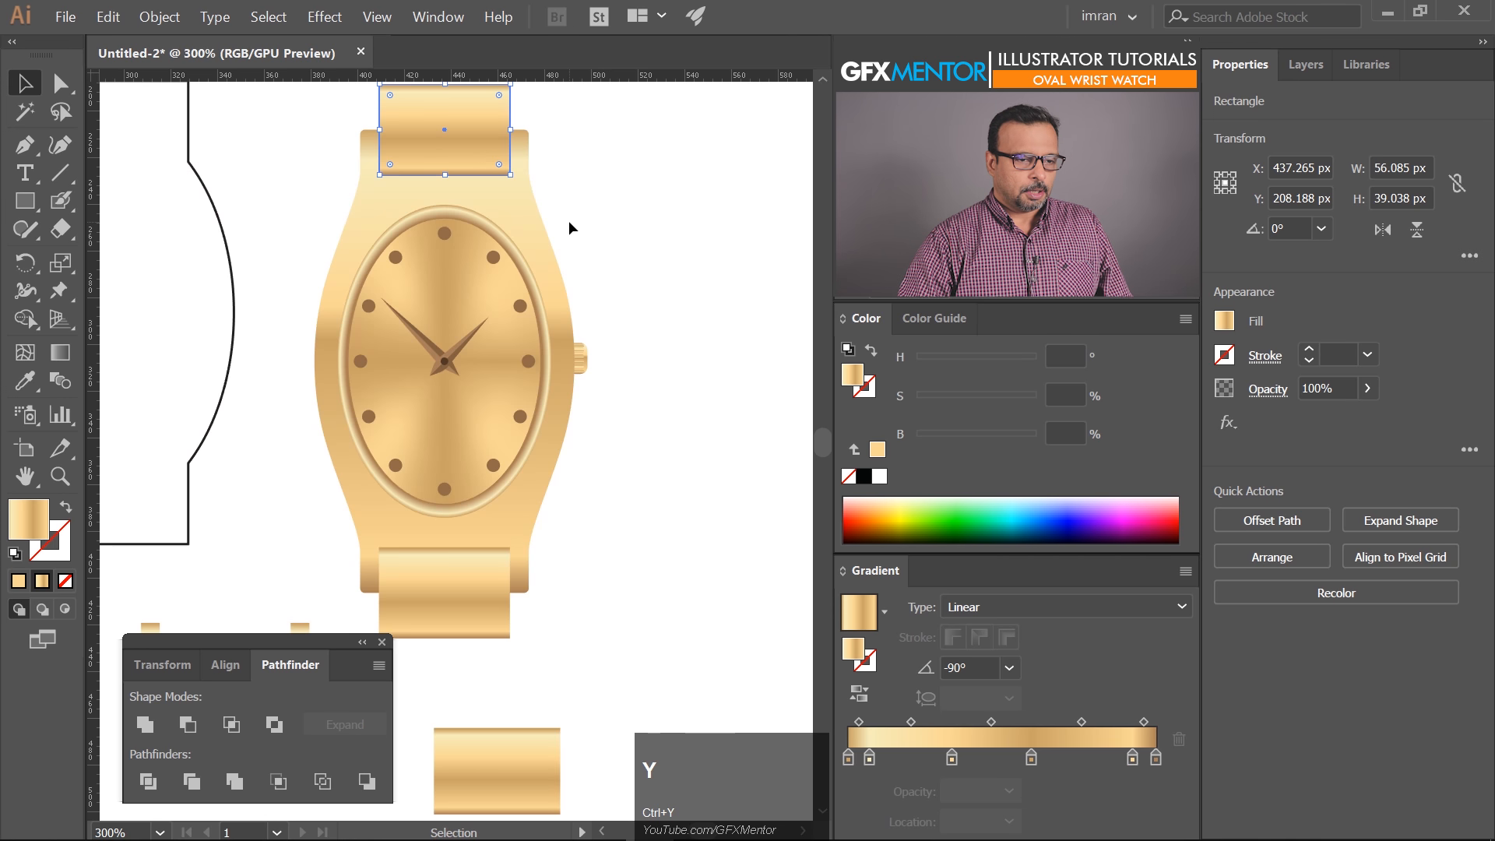
Cut both offset rectangles out of the watch case with Shape Builder to form notches at its upper and lower ends
{"action": "left_click_drag", "start_coordinate": [700, 385], "coordinate": [766, 427]}
{"action": "left_click_drag", "start_coordinate": [665, 130], "coordinate": [506, 251]}
{"action": "left_click_drag", "start_coordinate": [582, 718], "coordinate": [488, 630]}
{"action": "left_click_drag", "start_coordinate": [507, 685], "coordinate": [507, 687]}
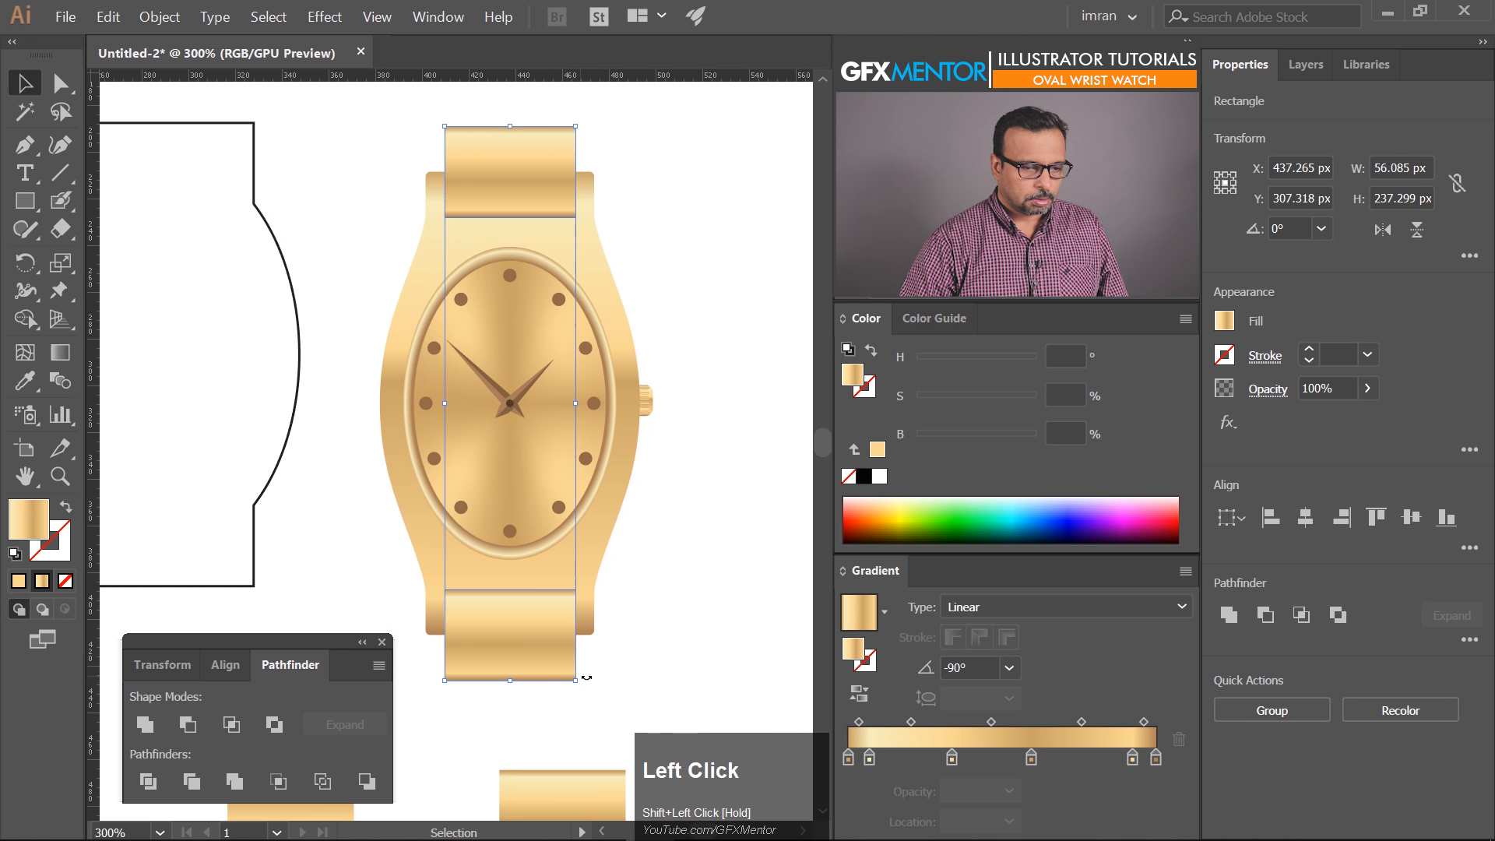
{"action": "left_click", "coordinate": [542, 651], "text": "shift"}
{"action": "left_click", "coordinate": [501, 155], "text": "shift"}
{"action": "key", "text": "shift+m"}
{"action": "left_click_drag", "start_coordinate": [523, 190], "coordinate": [502, 156], "text": "alt"}
{"action": "left_click_drag", "start_coordinate": [524, 611], "coordinate": [528, 697], "text": "alt"}
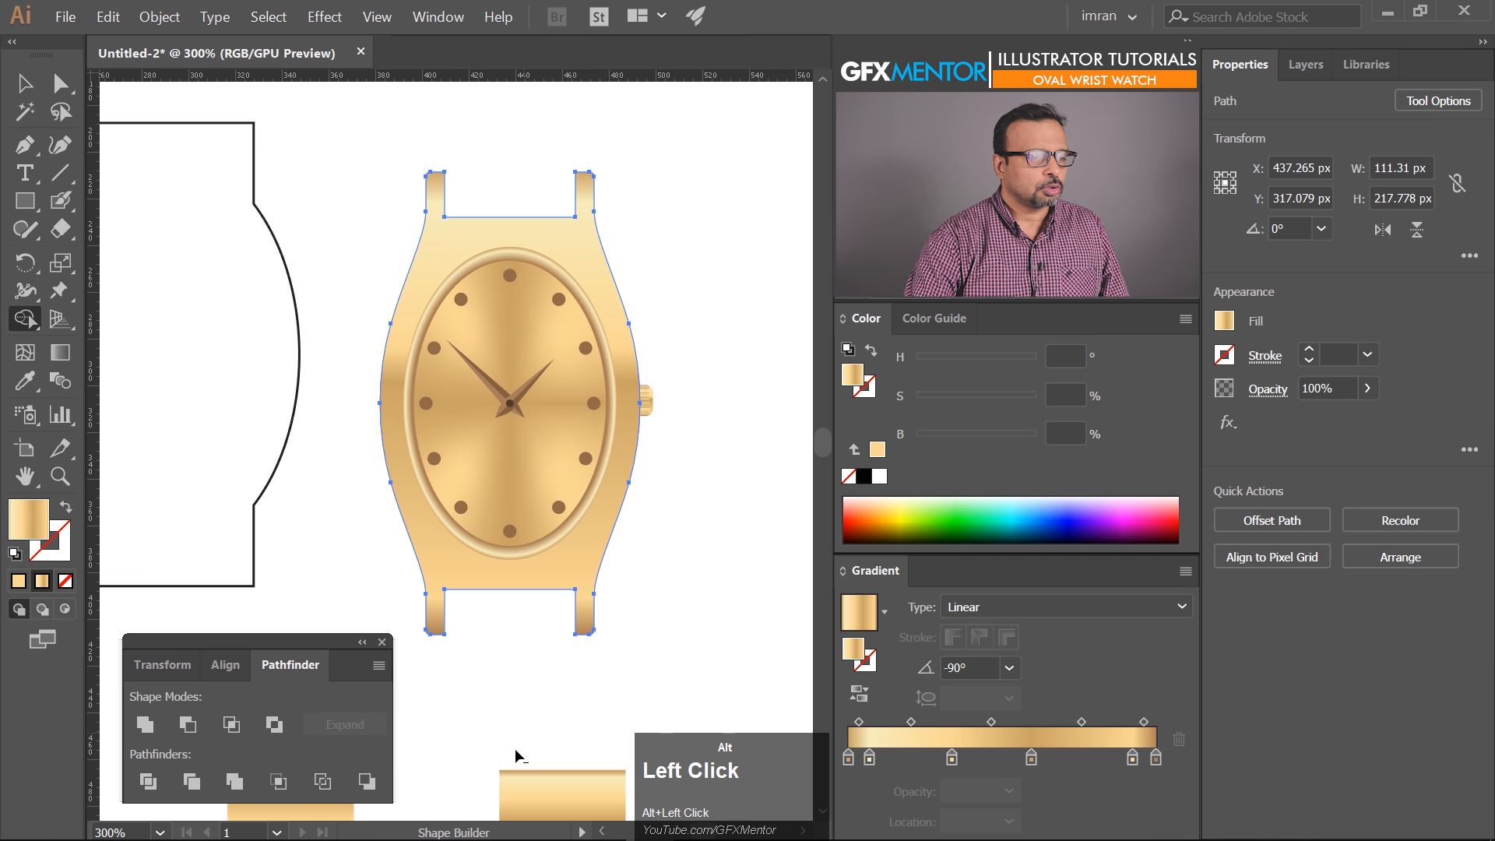
{"action": "left_click", "coordinate": [24, 83]}
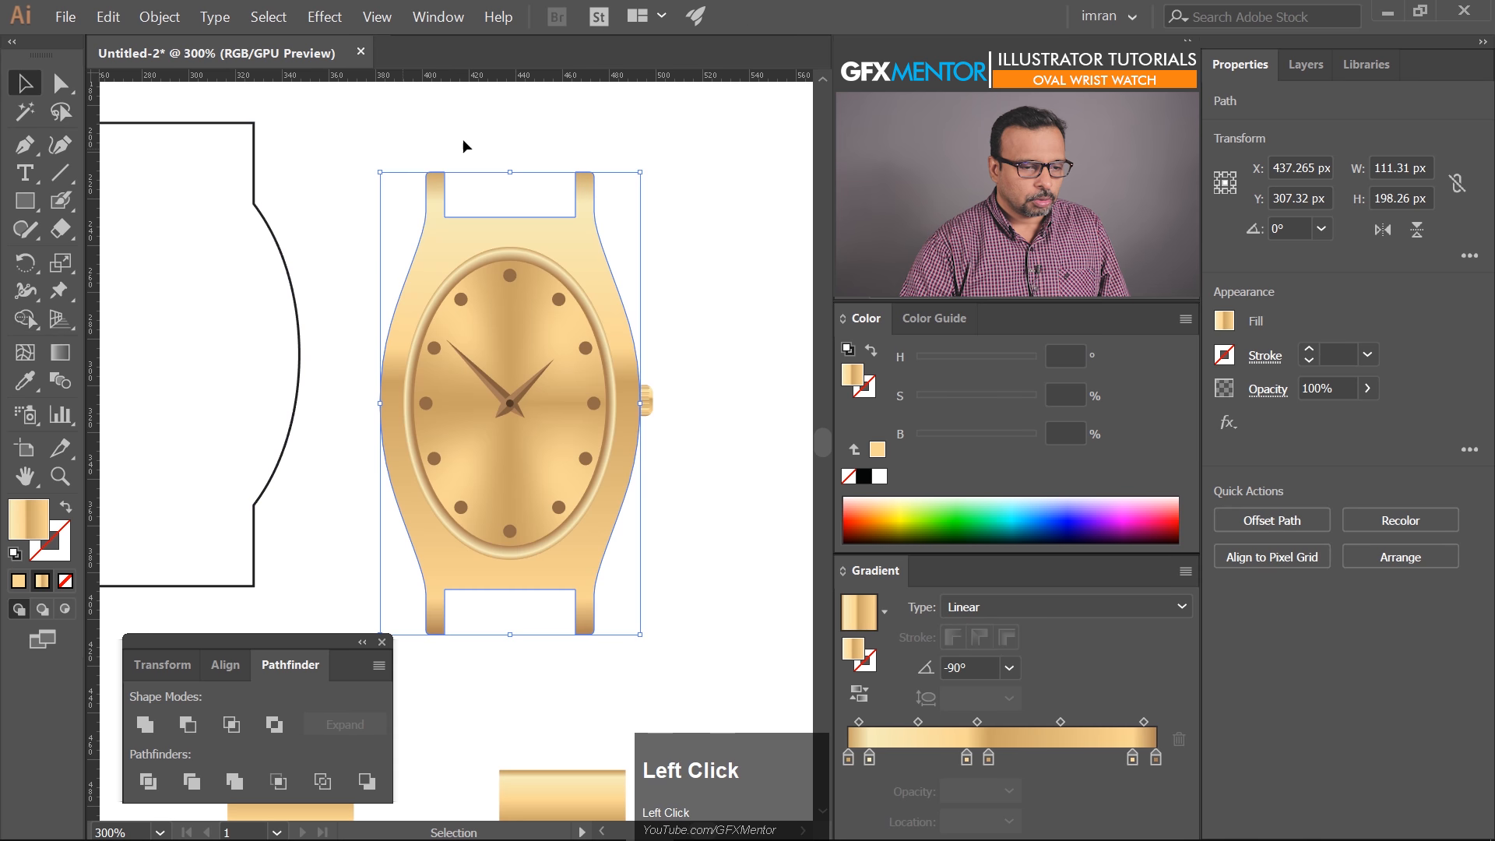
Delete the spare central rectangle lying below the watch
{"action": "left_click_drag", "start_coordinate": [677, 463], "coordinate": [569, 569], "text": "ctrl"}
{"action": "left_click", "coordinate": [101, 100]}
{"action": "left_click", "coordinate": [33, 93]}
{"action": "left_click_drag", "start_coordinate": [627, 638], "coordinate": [563, 514]}
{"action": "key", "text": "Delete"}
Duplicate the link's central rectangle into its upper notch and fit all the link parts into the case's lower notch
{"action": "left_click_drag", "start_coordinate": [540, 685], "coordinate": [507, 547], "text": "alt+shift"}
{"action": "left_click_drag", "start_coordinate": [677, 566], "coordinate": [460, 623]}
{"action": "left_click", "coordinate": [633, 540]}
{"action": "left_click_drag", "start_coordinate": [457, 503], "coordinate": [763, 402]}
{"action": "left_click_drag", "start_coordinate": [606, 478], "coordinate": [609, 433]}
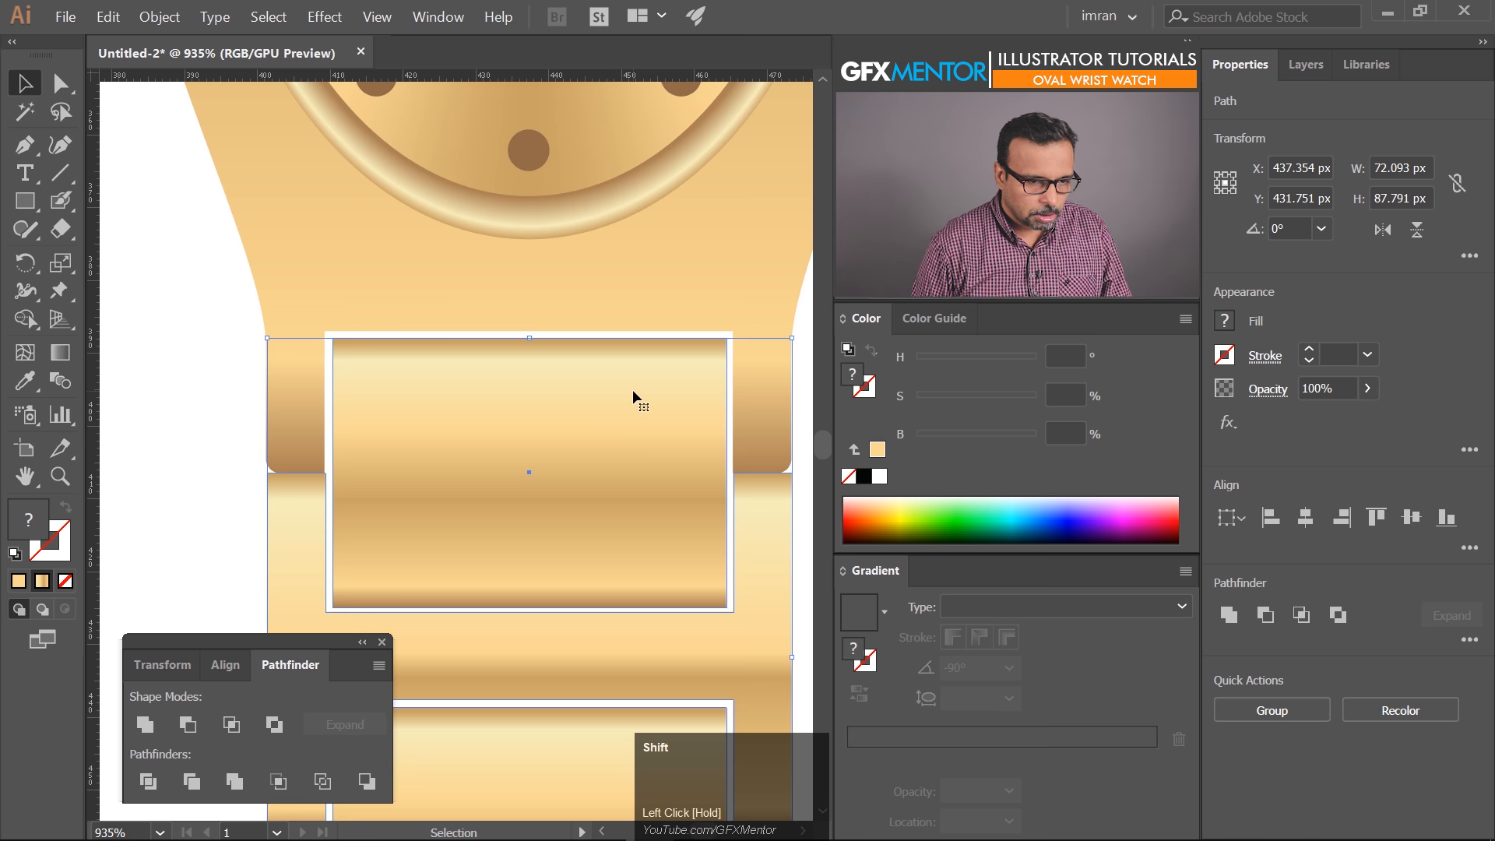
Move the link parts 40 px down, clear of the case, and shorten the case's two lower prongs by 1 px
{"action": "key", "text": "shift+Up"}
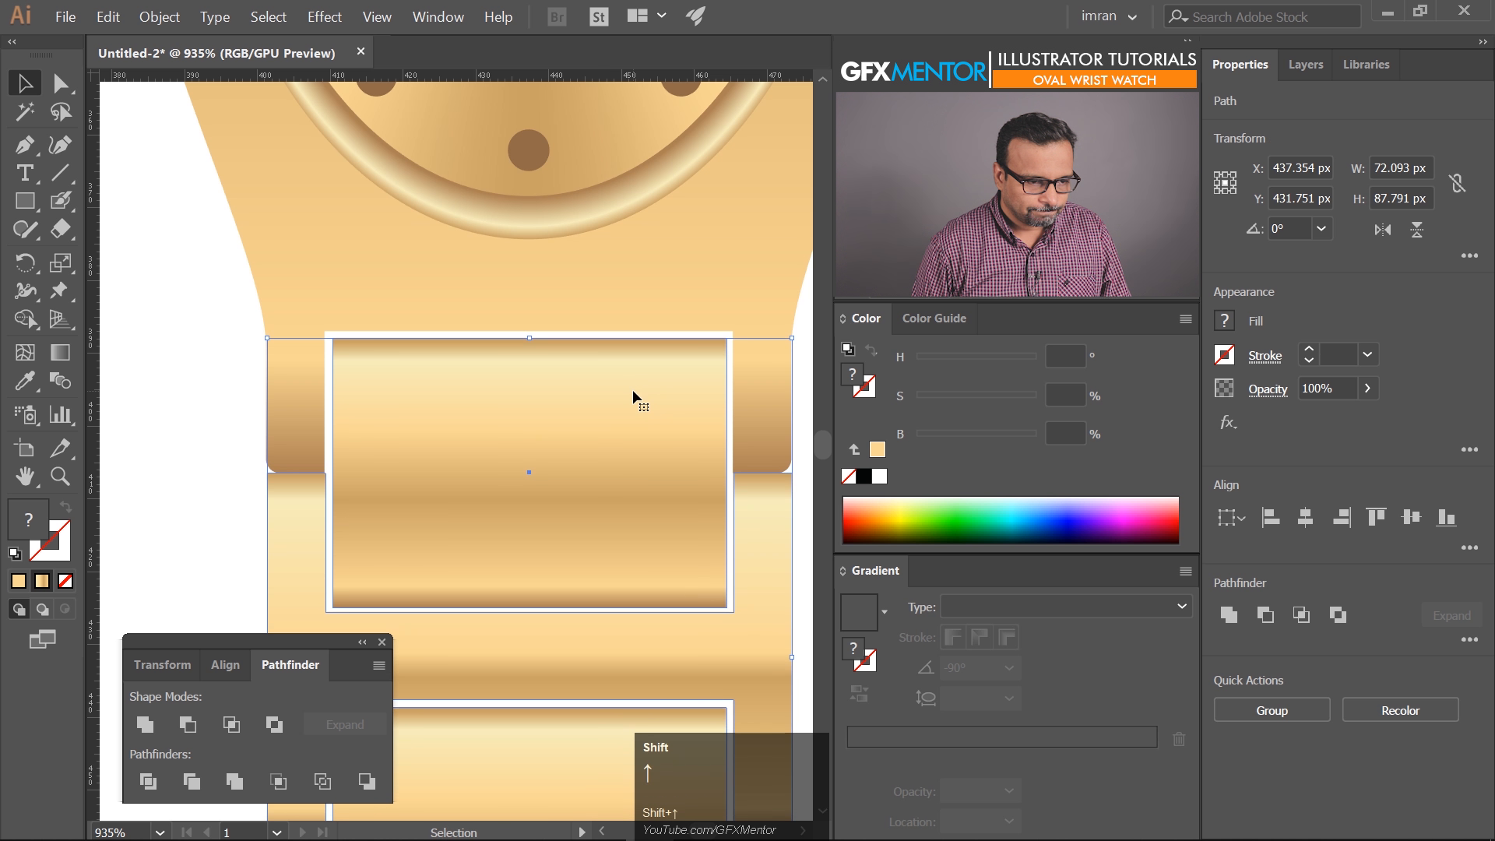
{"action": "key", "text": "shift+Down"}
{"action": "key", "text": "shift+Down"}
{"action": "key", "text": "shift+Down"}
{"action": "key", "text": "shift+Down"}
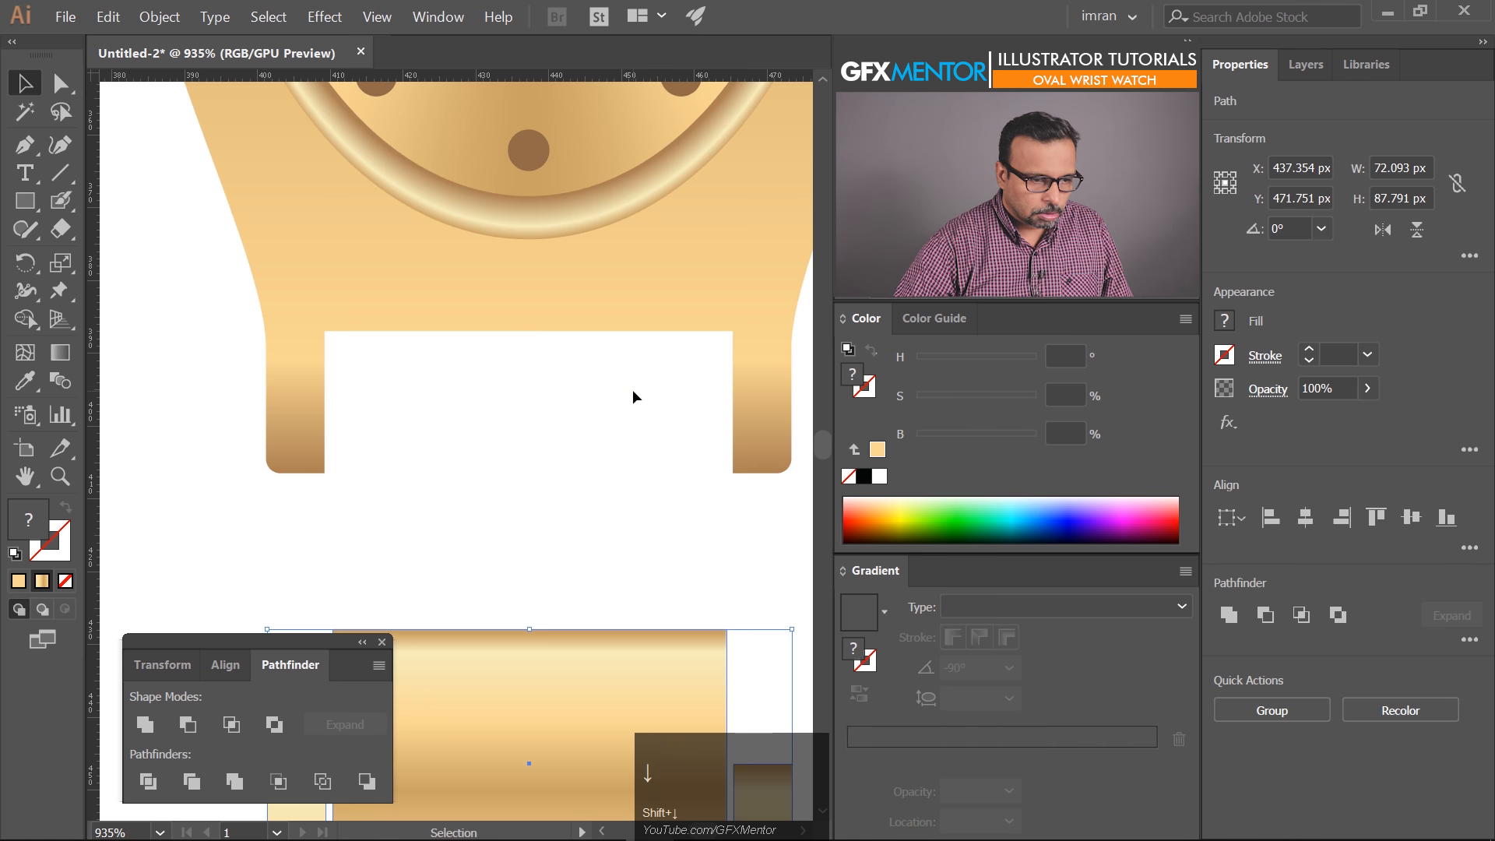
{"action": "key", "text": "a"}
{"action": "left_click_drag", "start_coordinate": [226, 445], "coordinate": [787, 498]}
{"action": "key", "text": "Up"}
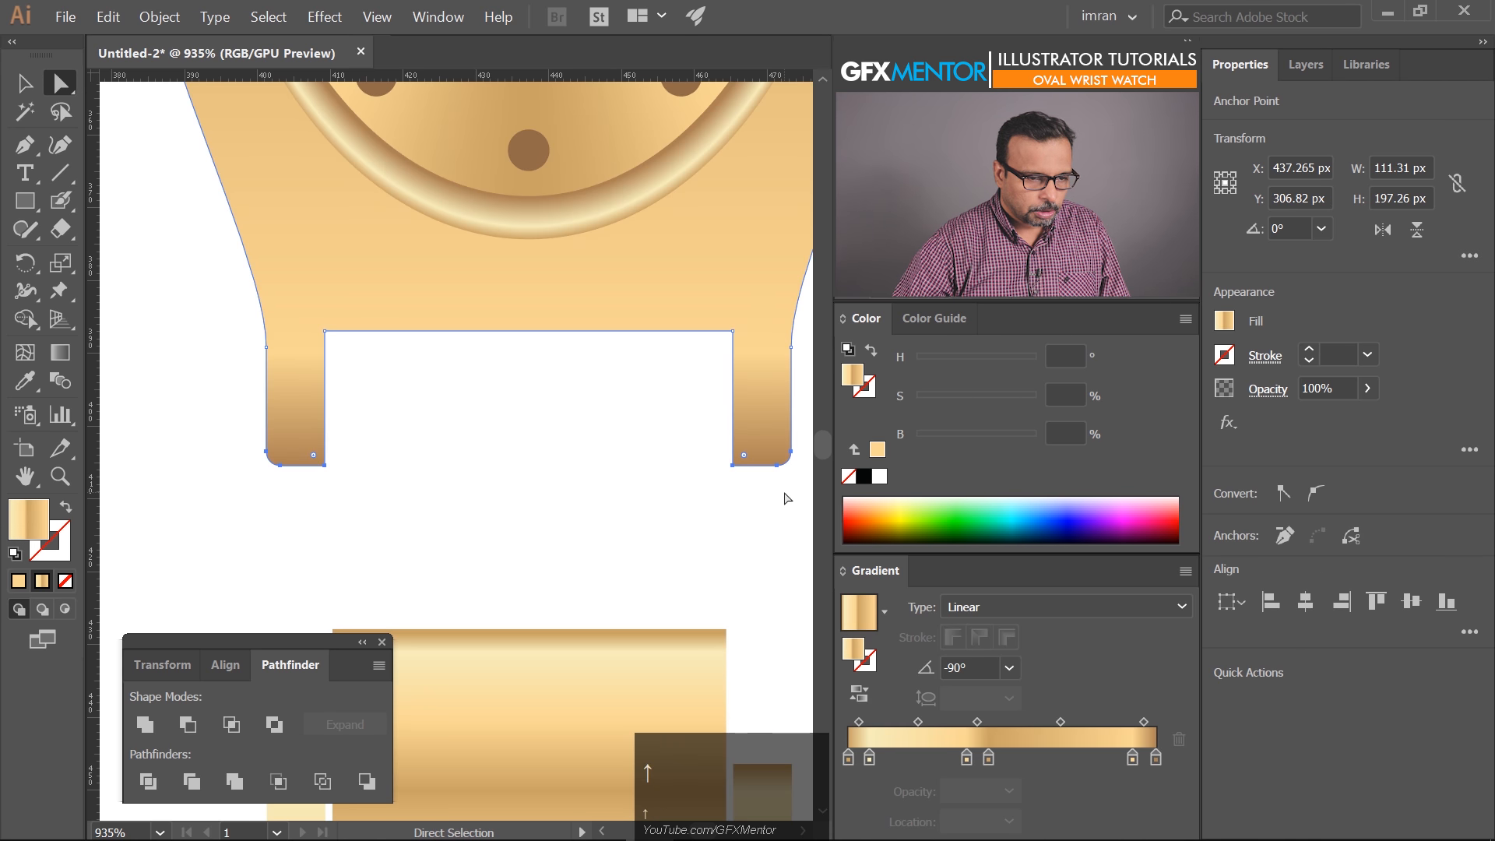
Shorten the case's two upper prongs by moving their end anchor points 1 px down
{"action": "left_click_drag", "start_coordinate": [582, 520], "coordinate": [577, 726]}
{"action": "left_click_drag", "start_coordinate": [596, 258], "coordinate": [519, 318]}
{"action": "left_click_drag", "start_coordinate": [521, 320], "coordinate": [490, 697]}
{"action": "left_click_drag", "start_coordinate": [484, 367], "coordinate": [484, 505]}
{"action": "left_click_drag", "start_coordinate": [366, 247], "coordinate": [673, 293]}
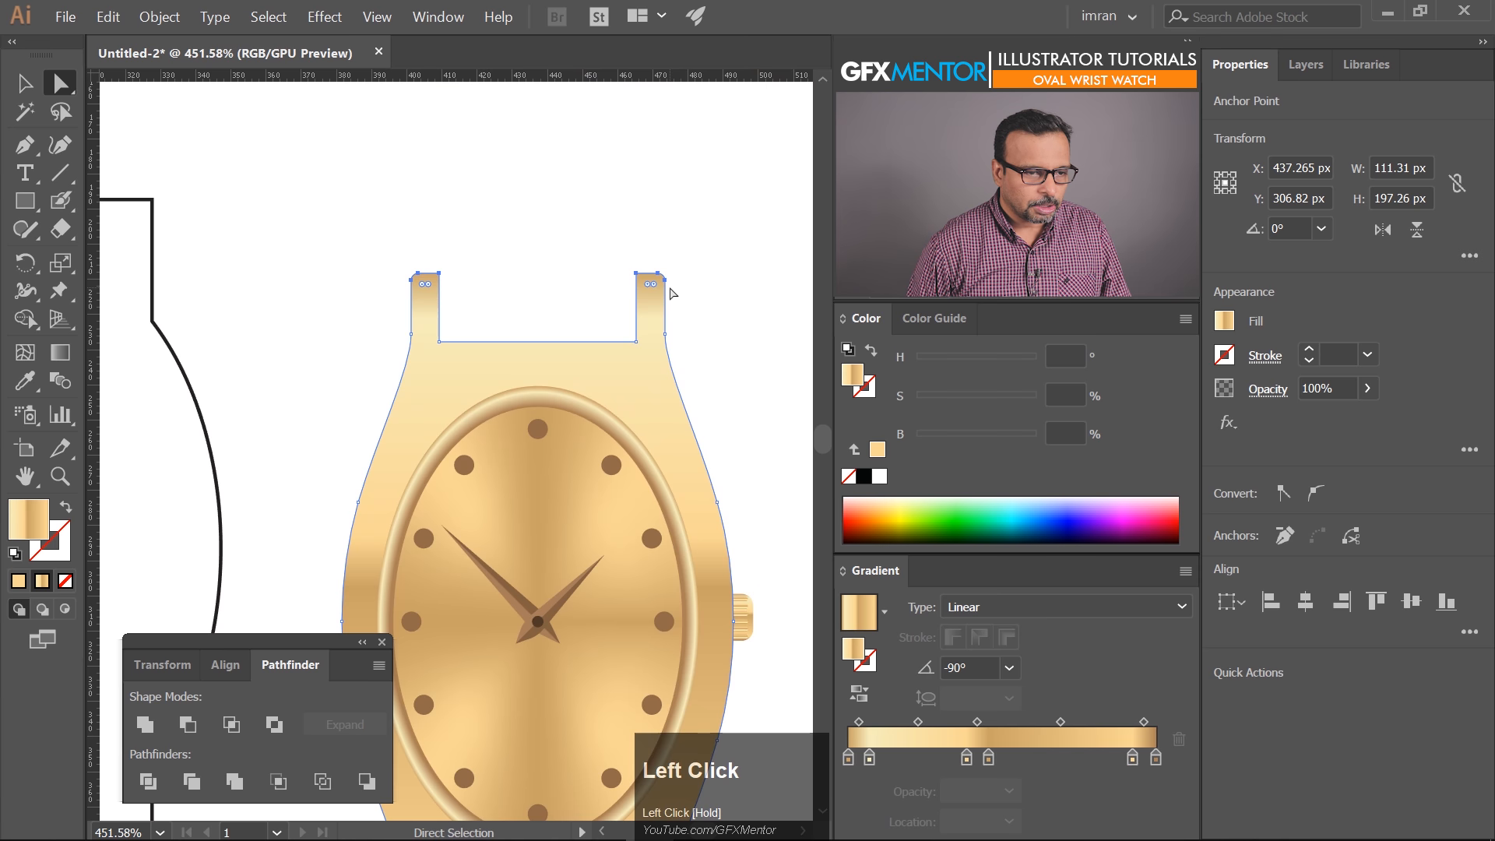
{"action": "key", "text": "Down"}
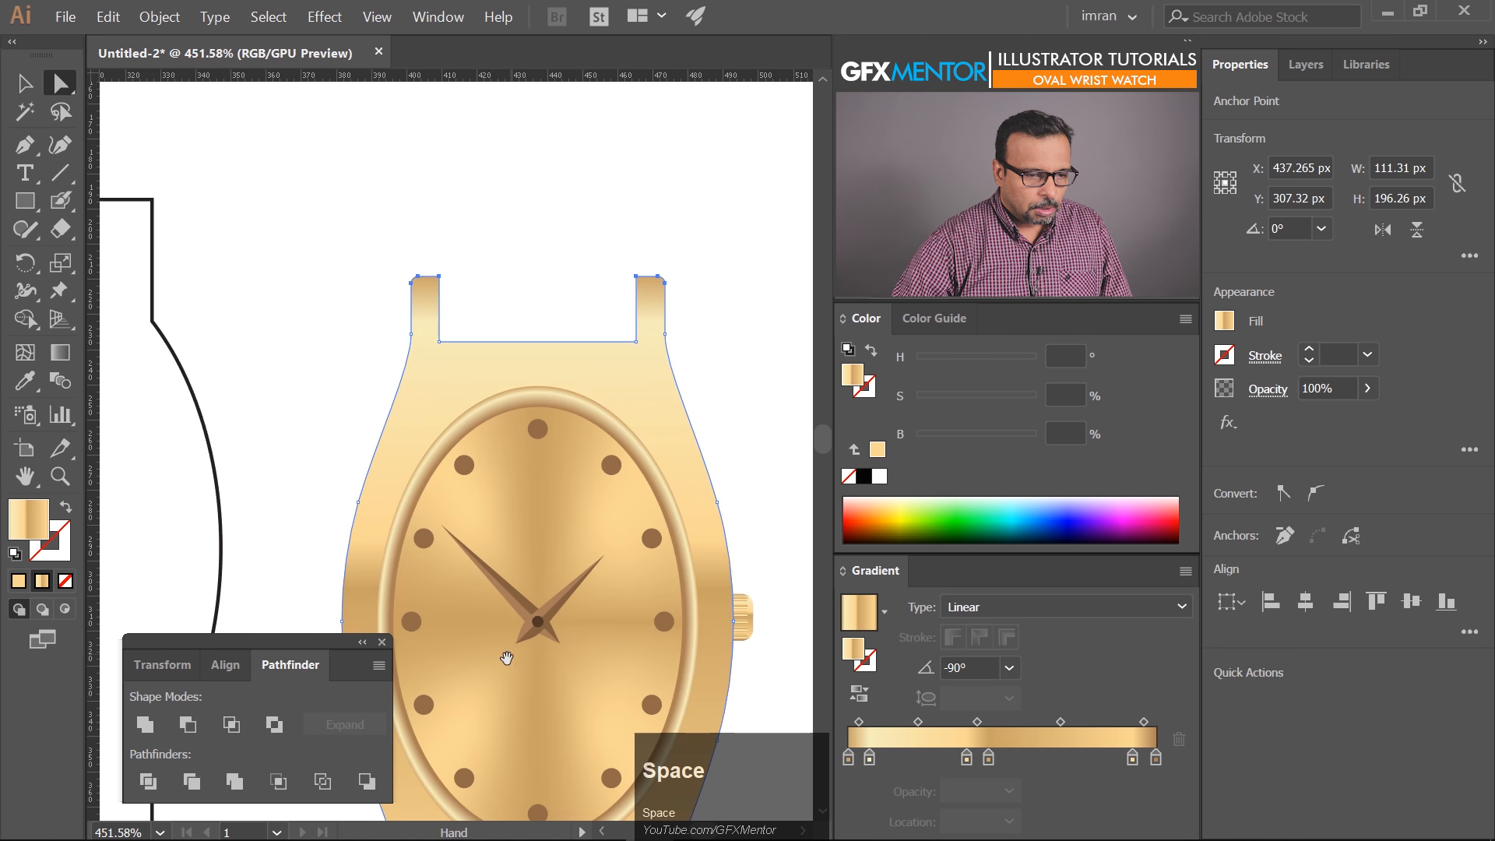
Move all the link parts back up so the first central rectangle sits in the case's lower notch
{"action": "left_click_drag", "start_coordinate": [504, 657], "coordinate": [472, 333]}
{"action": "left_click_drag", "start_coordinate": [527, 625], "coordinate": [511, 399]}
{"action": "left_click_drag", "start_coordinate": [511, 517], "coordinate": [514, 456]}
{"action": "left_click_drag", "start_coordinate": [298, 416], "coordinate": [687, 740]}
{"action": "left_click_drag", "start_coordinate": [488, 488], "coordinate": [514, 357]}
{"action": "left_click_drag", "start_coordinate": [711, 329], "coordinate": [705, 331]}
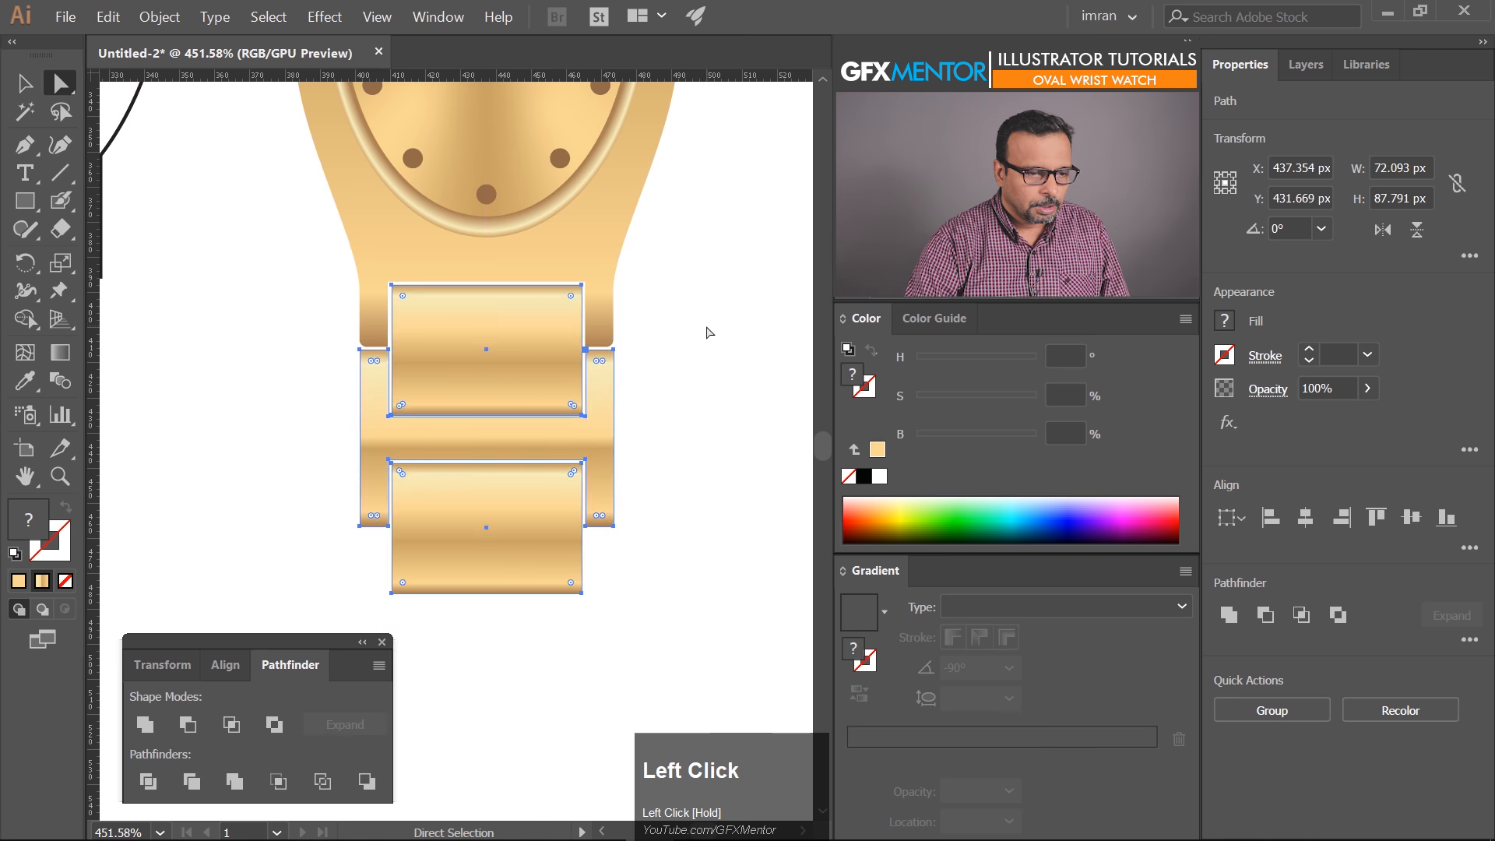
{"action": "left_click", "coordinate": [697, 351]}
{"action": "left_click_drag", "start_coordinate": [651, 280], "coordinate": [677, 237]}
{"action": "left_click_drag", "start_coordinate": [604, 483], "coordinate": [646, 304]}
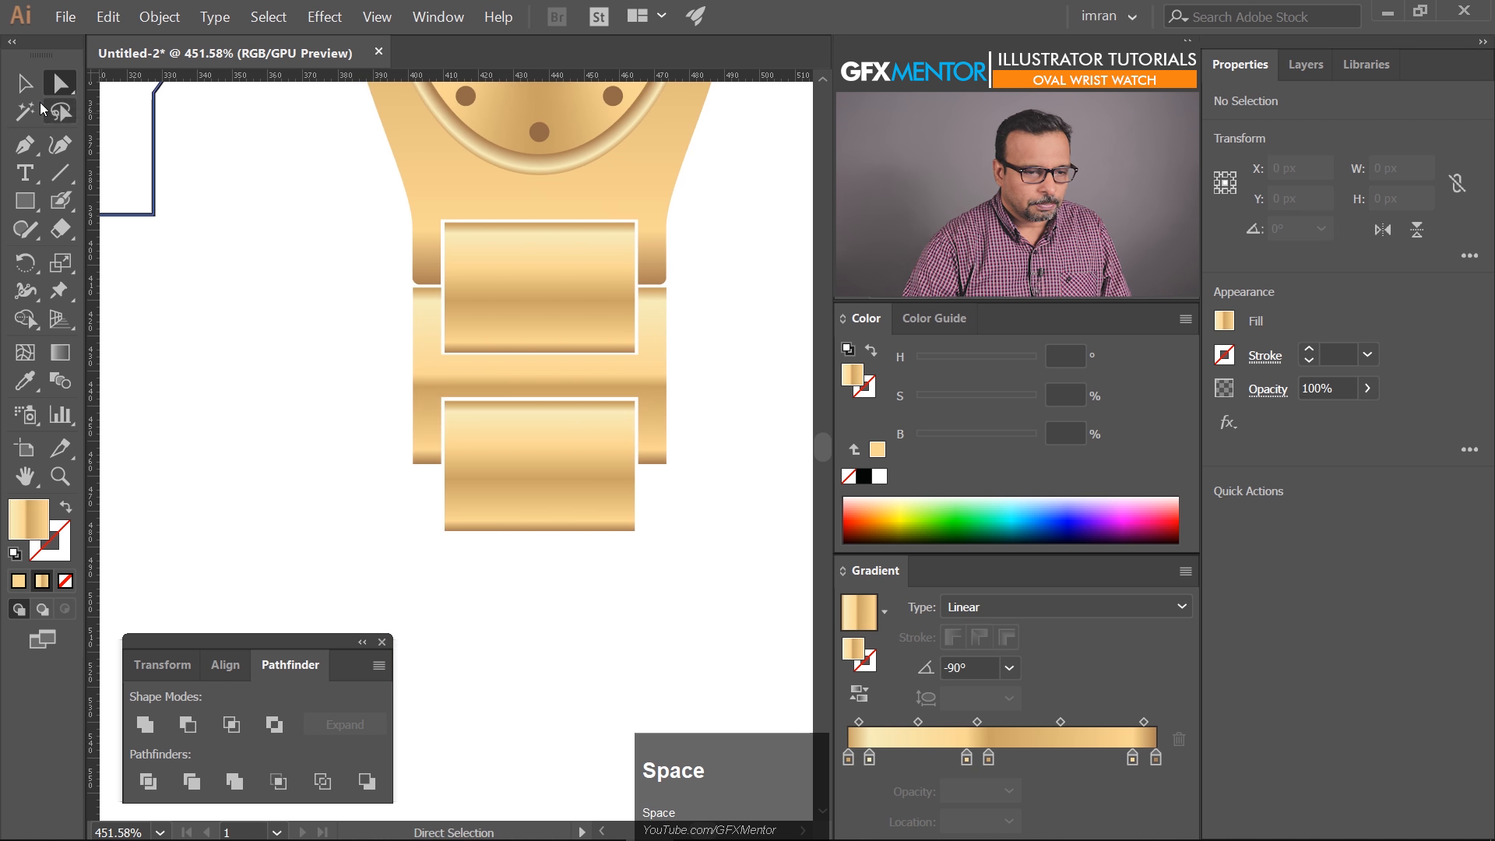
Duplicate the link body with its lower central rectangle straight down, and repeat the copy once to extend the strap
{"action": "left_click", "coordinate": [24, 83]}
{"action": "left_click_drag", "start_coordinate": [550, 538], "coordinate": [558, 390]}
{"action": "left_click_drag", "start_coordinate": [524, 221], "coordinate": [535, 406]}
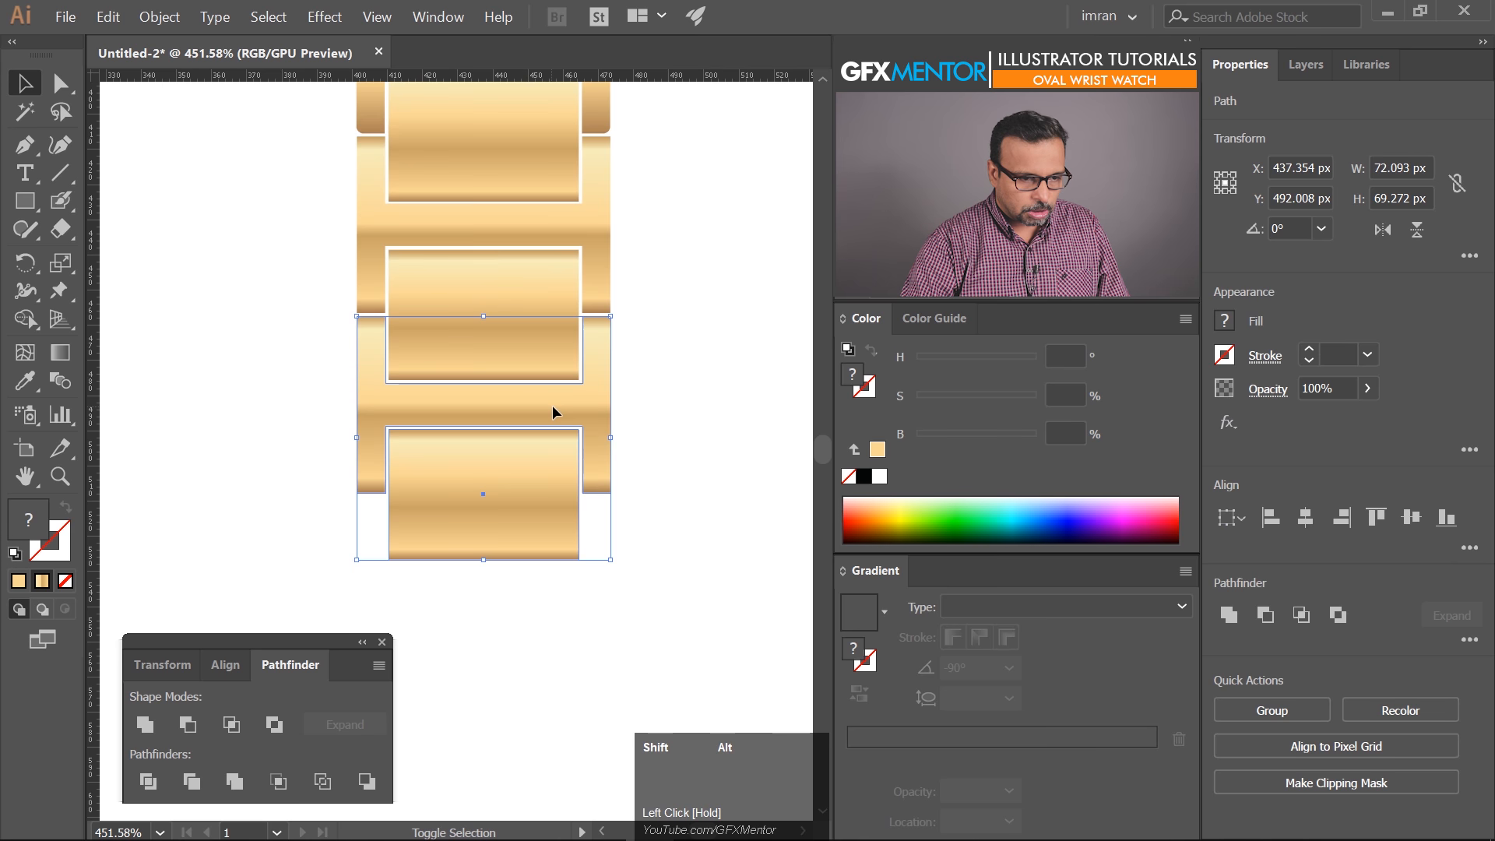
{"action": "key", "text": "ctrl+d"}
{"action": "left_click_drag", "start_coordinate": [678, 229], "coordinate": [588, 399]}
{"action": "left_click_drag", "start_coordinate": [575, 340], "coordinate": [555, 426]}
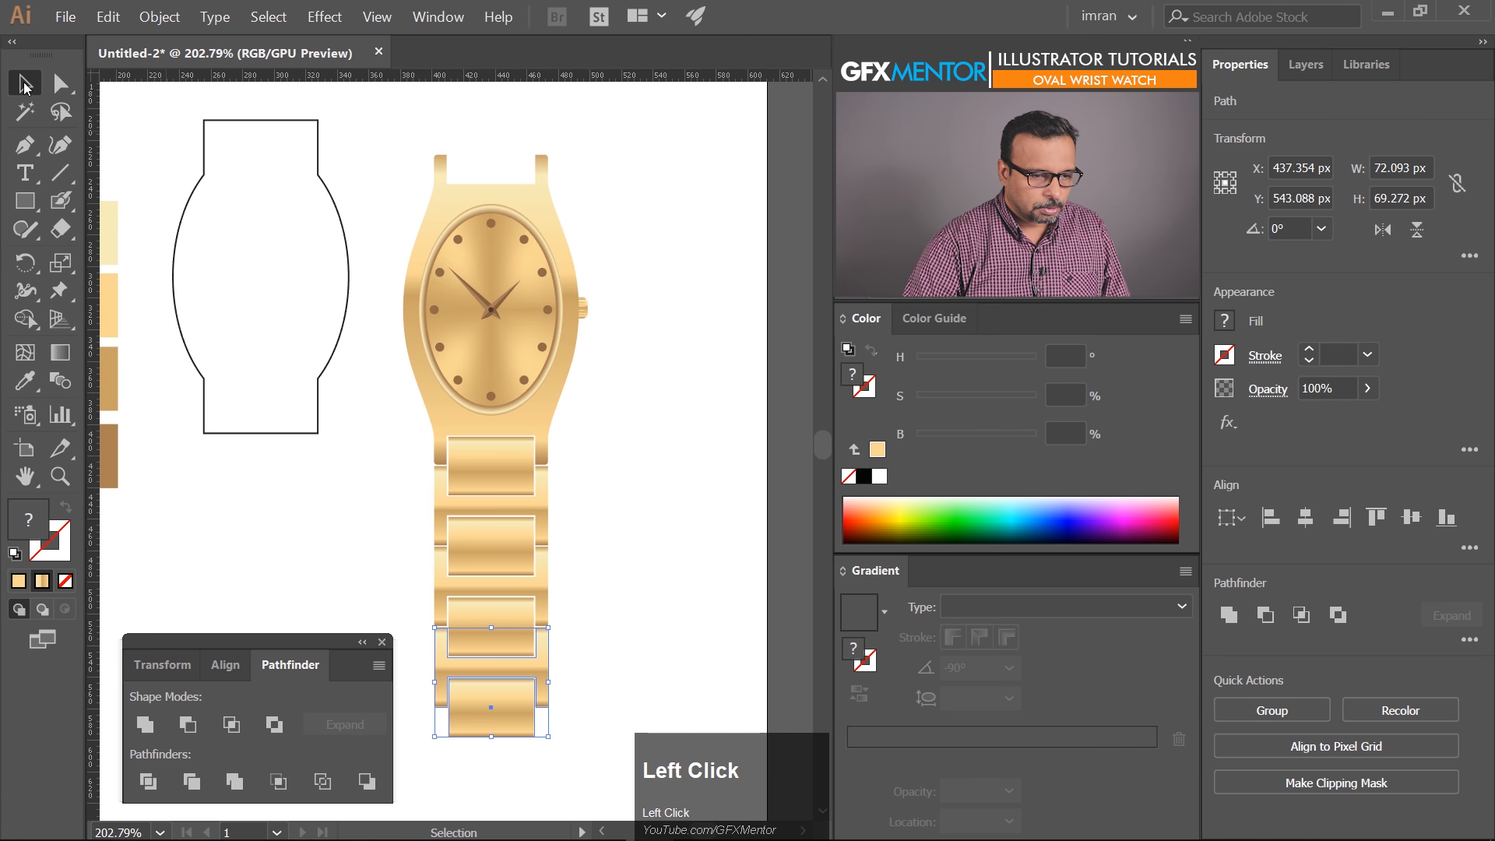
Duplicate the whole lower strap straight up above the watch, fitting its last central rectangle into the case's upper notch
{"action": "left_click_drag", "start_coordinate": [480, 664], "coordinate": [414, 769]}
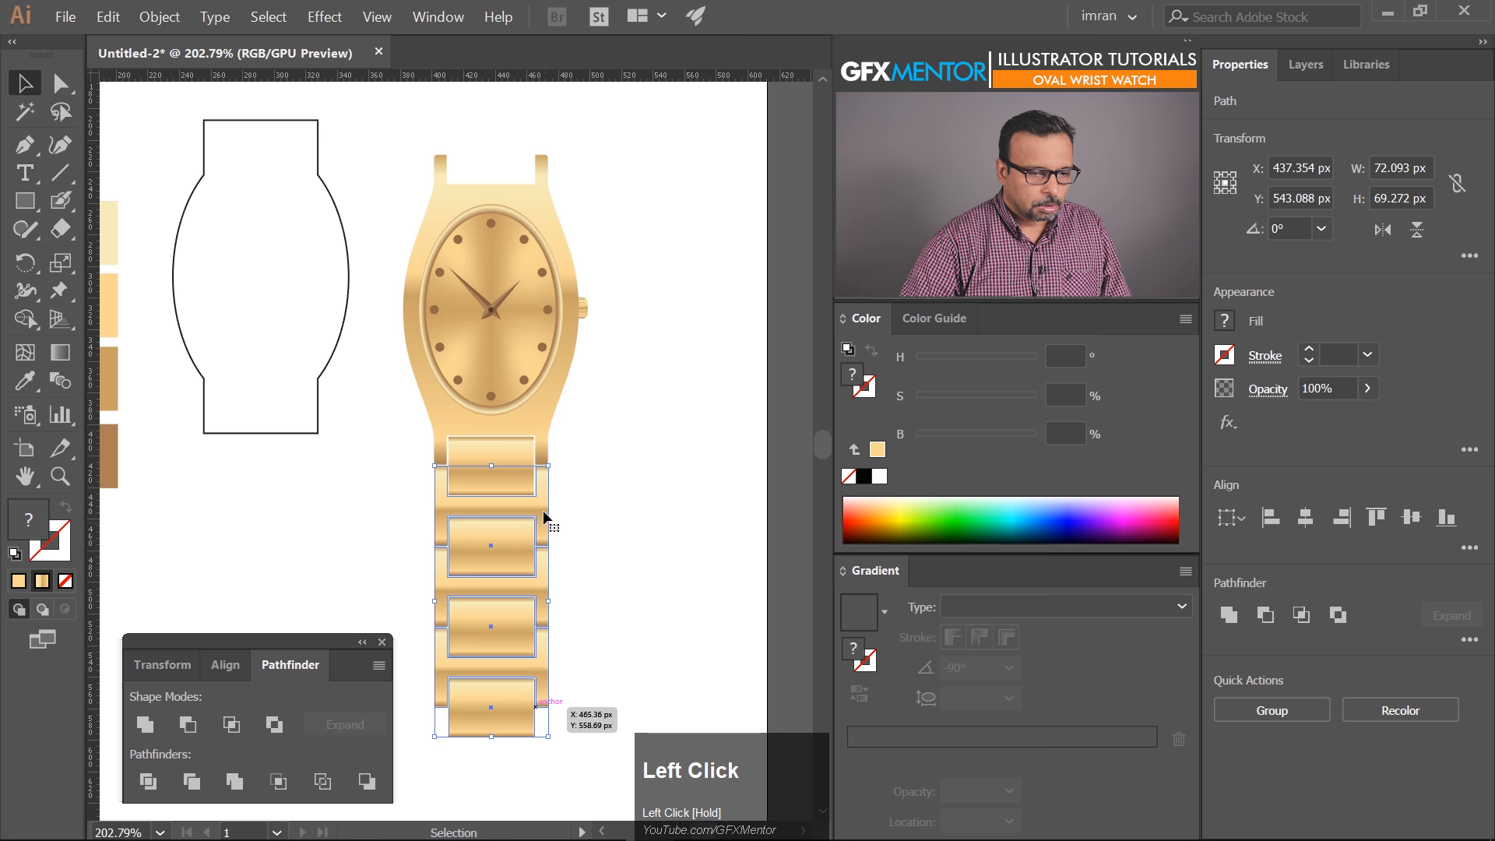
{"action": "left_click_drag", "start_coordinate": [515, 684], "coordinate": [498, 255]}
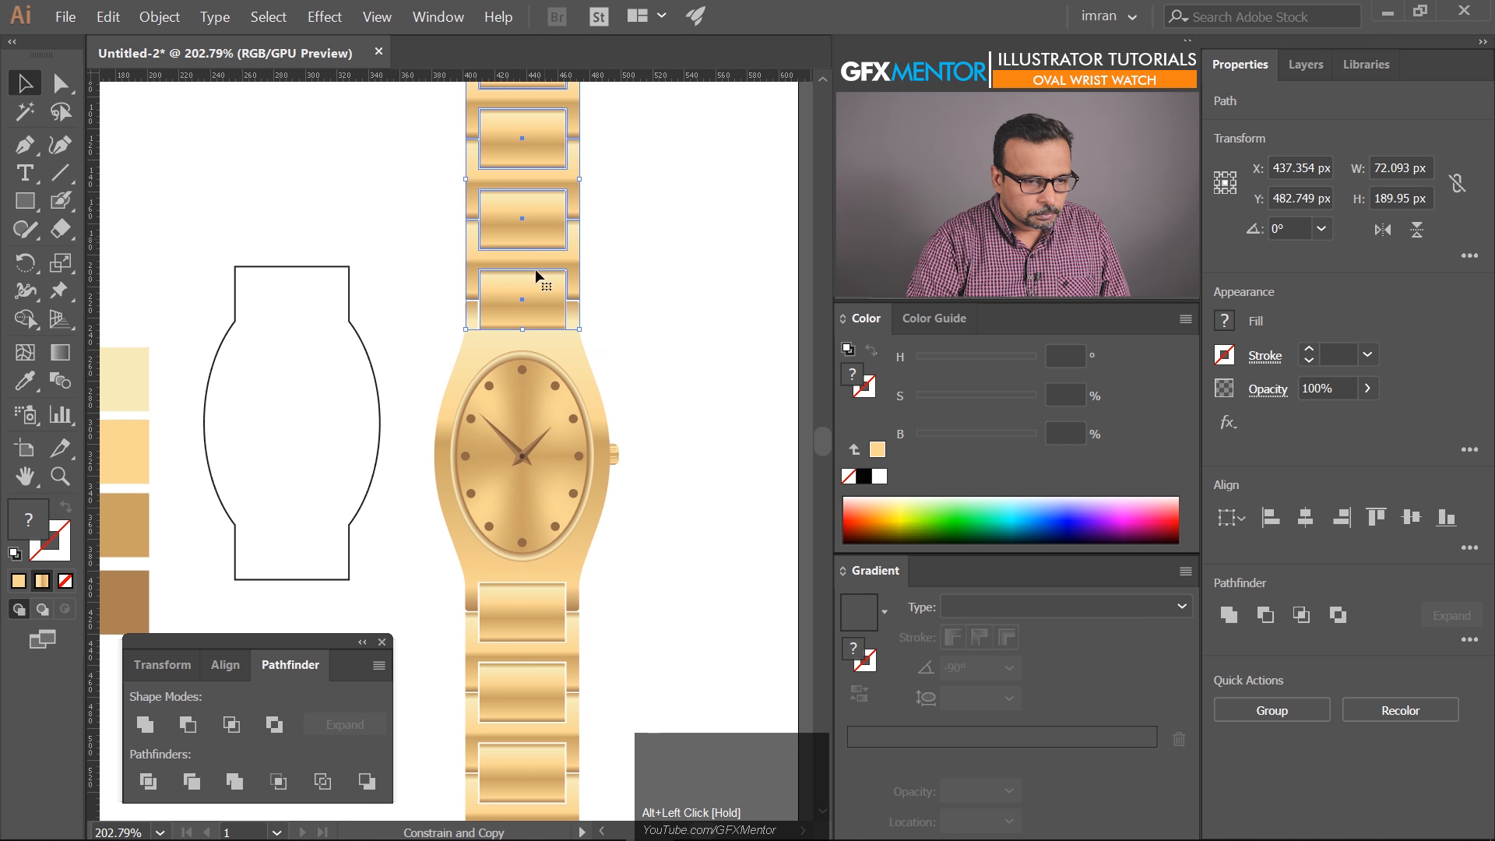
{"action": "left_click", "coordinate": [721, 241], "text": "ctrl"}
{"action": "left_click", "coordinate": [657, 310], "text": "ctrl"}
{"action": "left_click", "coordinate": [666, 312], "text": "ctrl"}
{"action": "left_click_drag", "start_coordinate": [671, 269], "coordinate": [447, 347]}
{"action": "left_click_drag", "start_coordinate": [612, 286], "coordinate": [492, 330]}
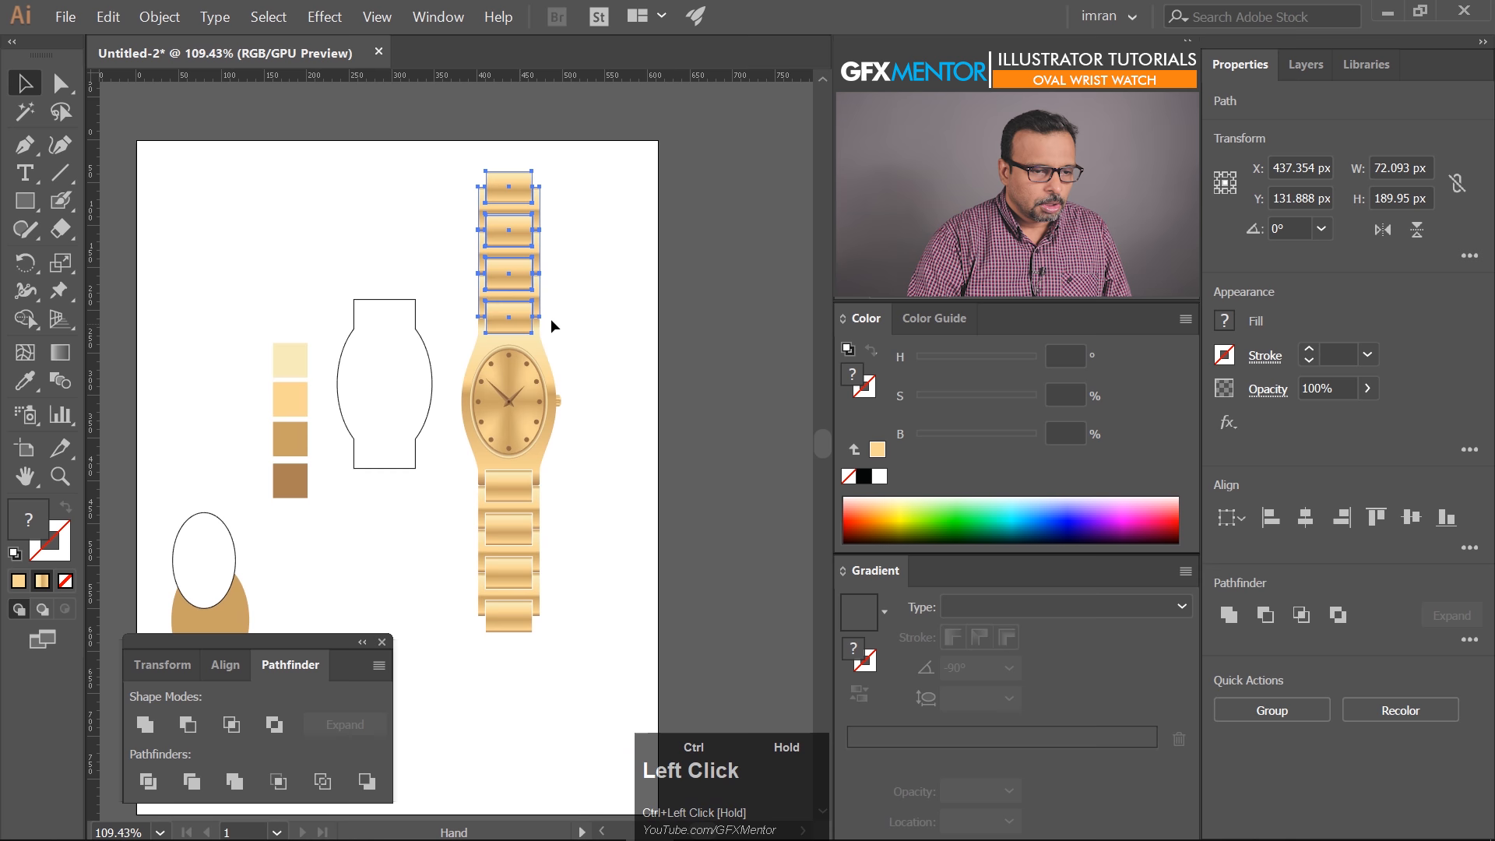
{"action": "left_click", "coordinate": [587, 413], "text": "ctrl"}
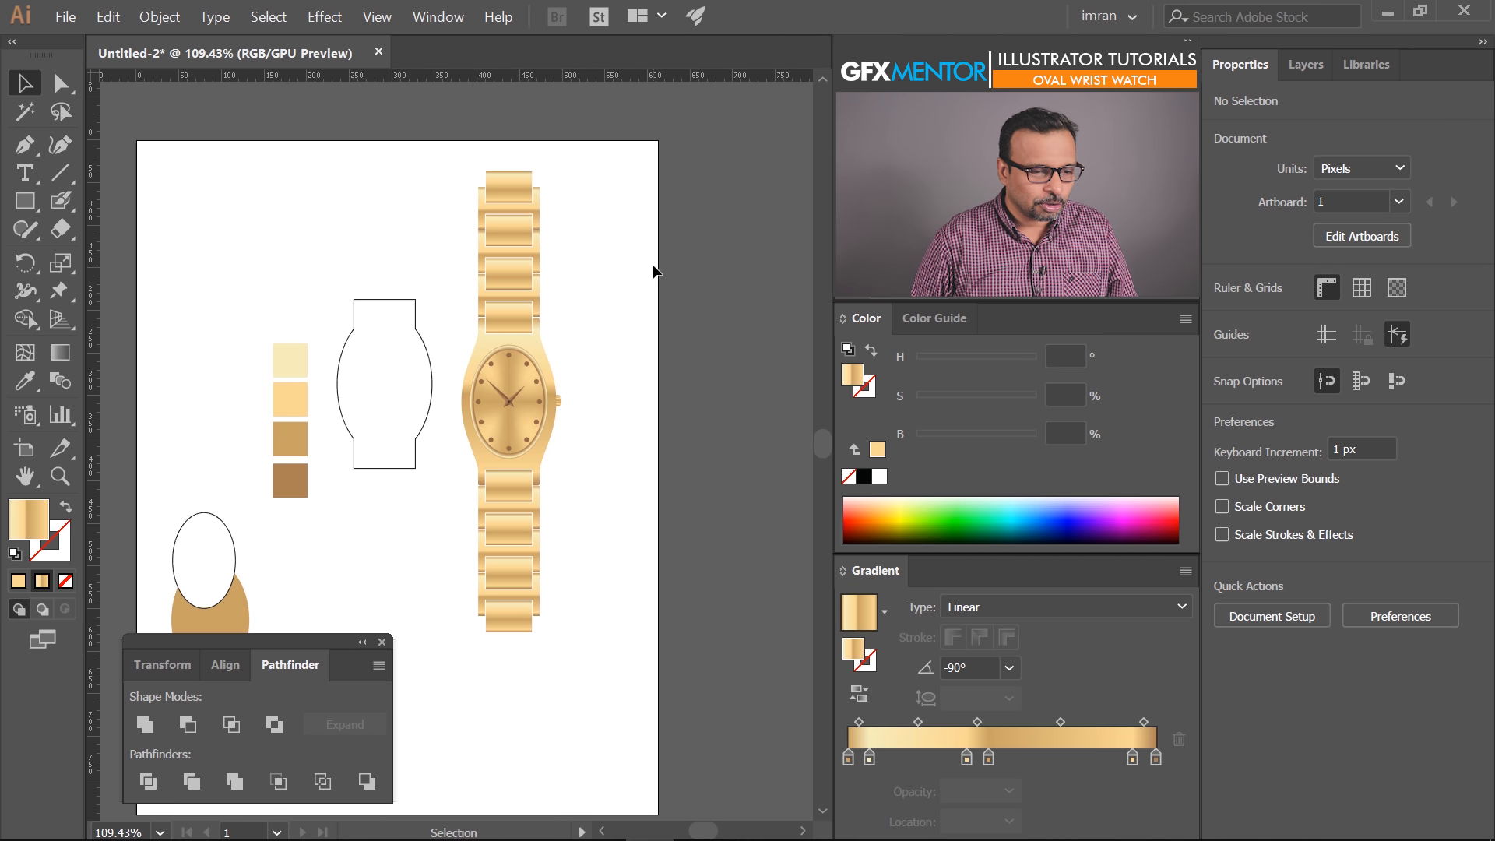
{"action": "key", "text": "ctrl+equal"}
{"action": "key", "text": "ctrl+equal"}
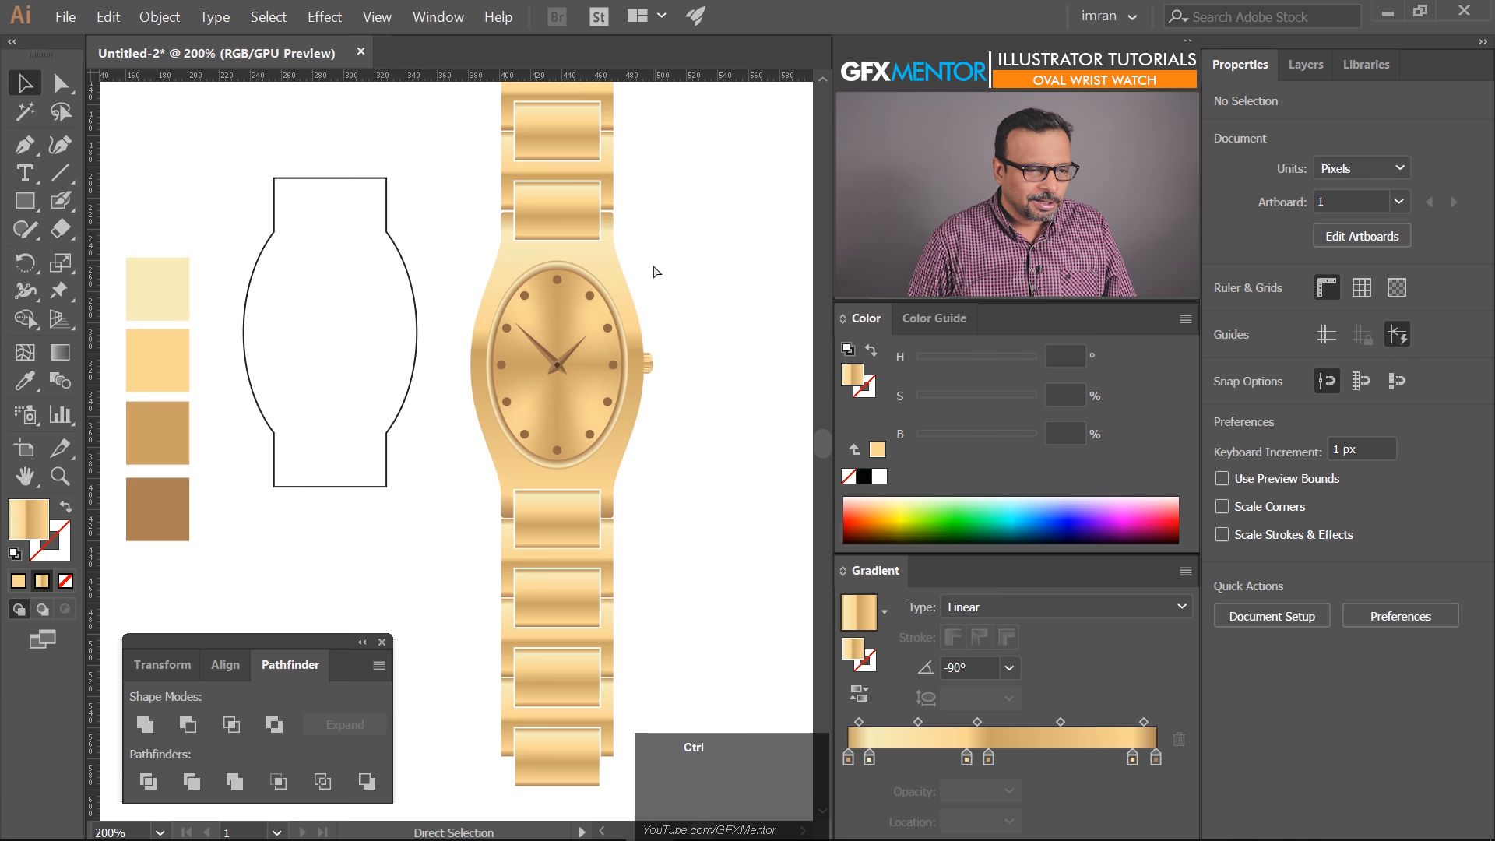
{"action": "key", "text": "ctrl+minus"}
{"action": "key", "text": "ctrl+equal"}
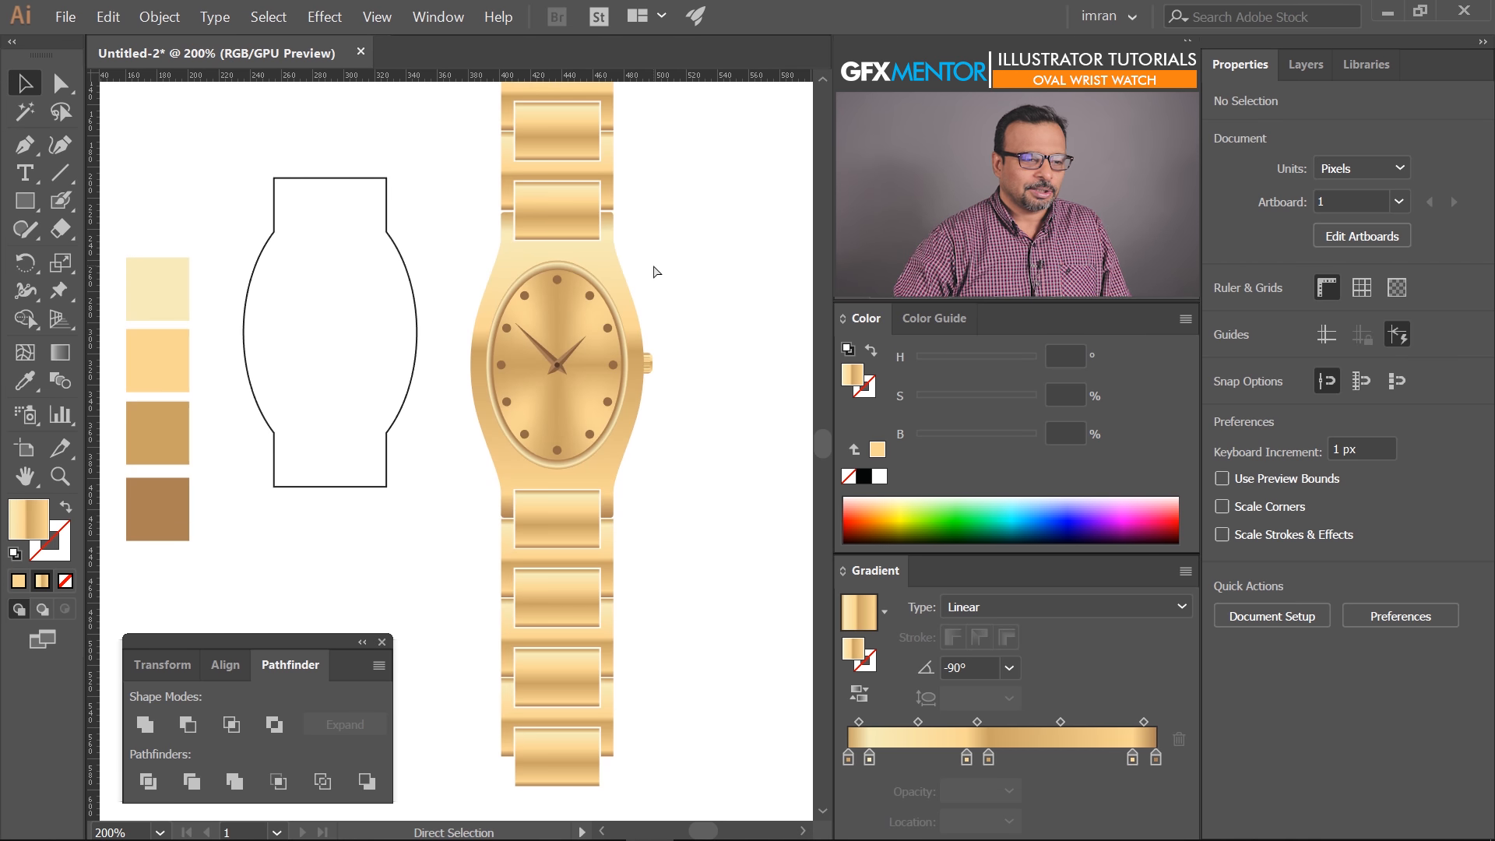
{"action": "key", "text": "space"}
Draw a rounded rectangle about 29.5 by 7.1 px overlapping the top edge of the upper strap's end rectangle
{"action": "left_click_drag", "start_coordinate": [664, 476], "coordinate": [621, 664]}
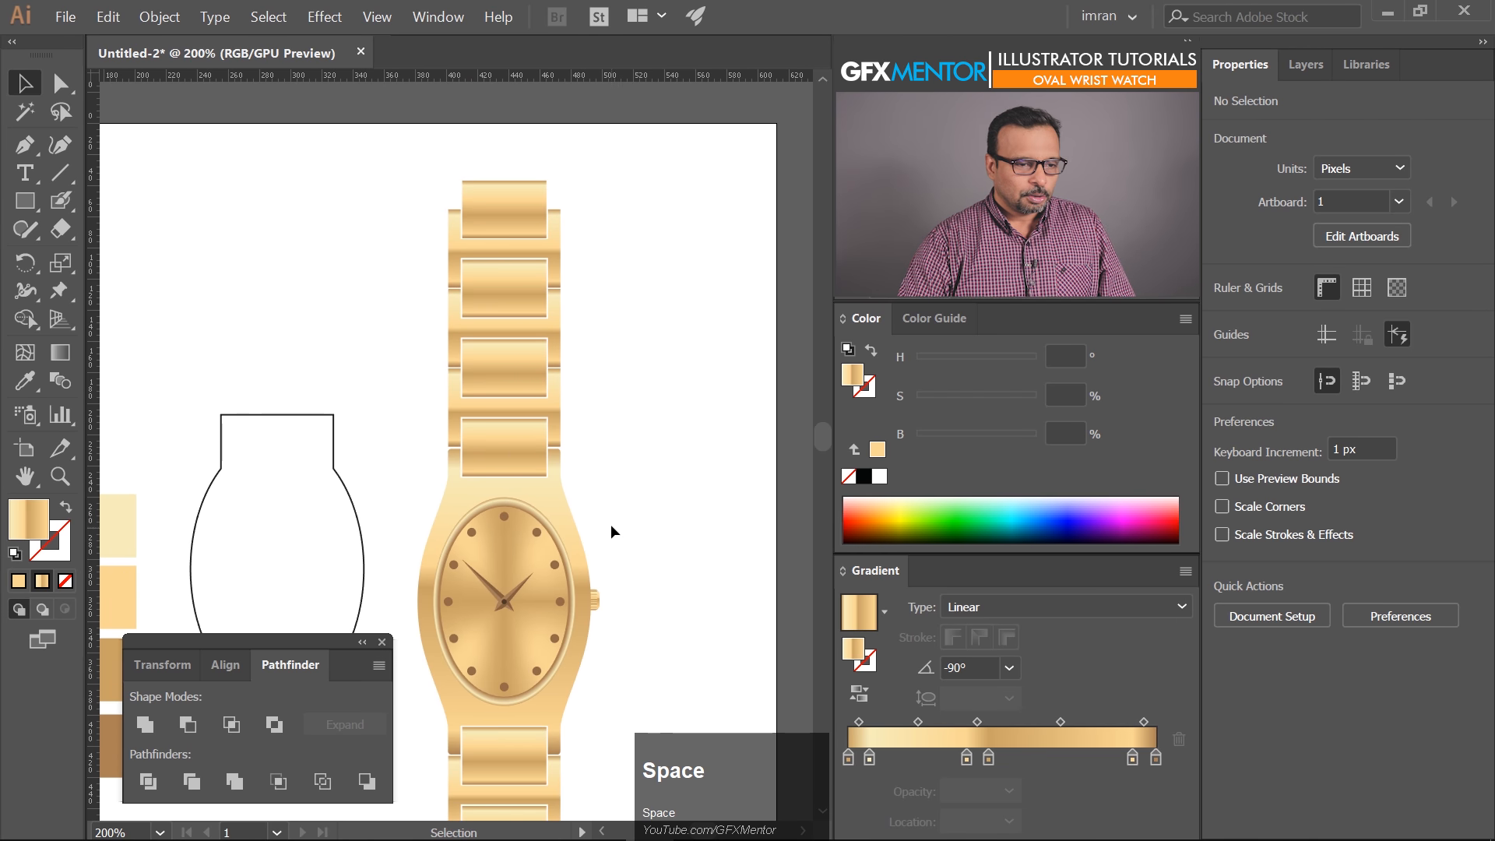
{"action": "left_click_drag", "start_coordinate": [602, 385], "coordinate": [589, 566]}
{"action": "left_click_drag", "start_coordinate": [450, 346], "coordinate": [707, 411]}
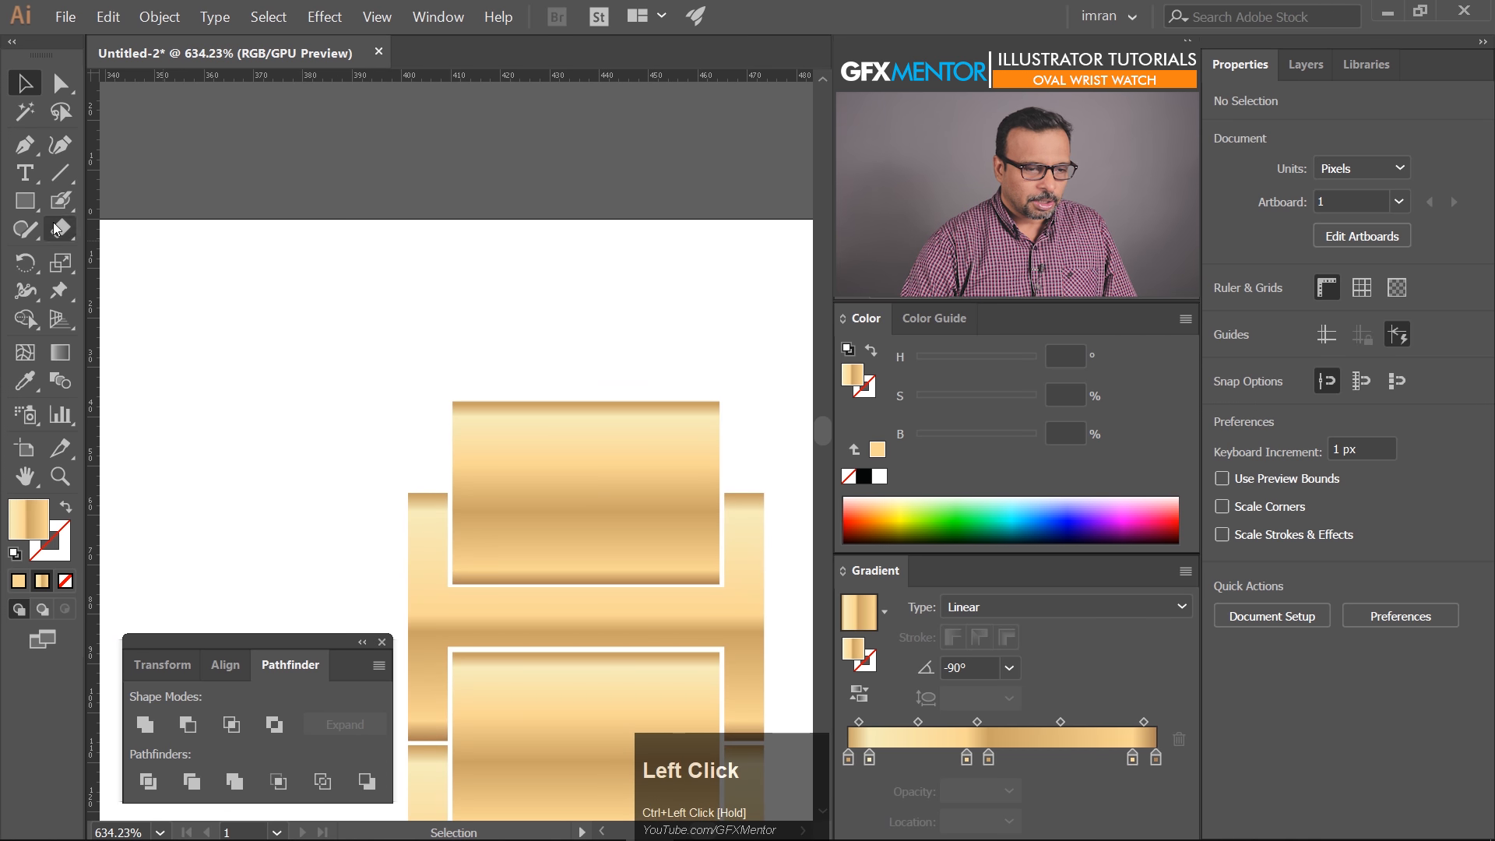
{"action": "left_click", "coordinate": [31, 202]}
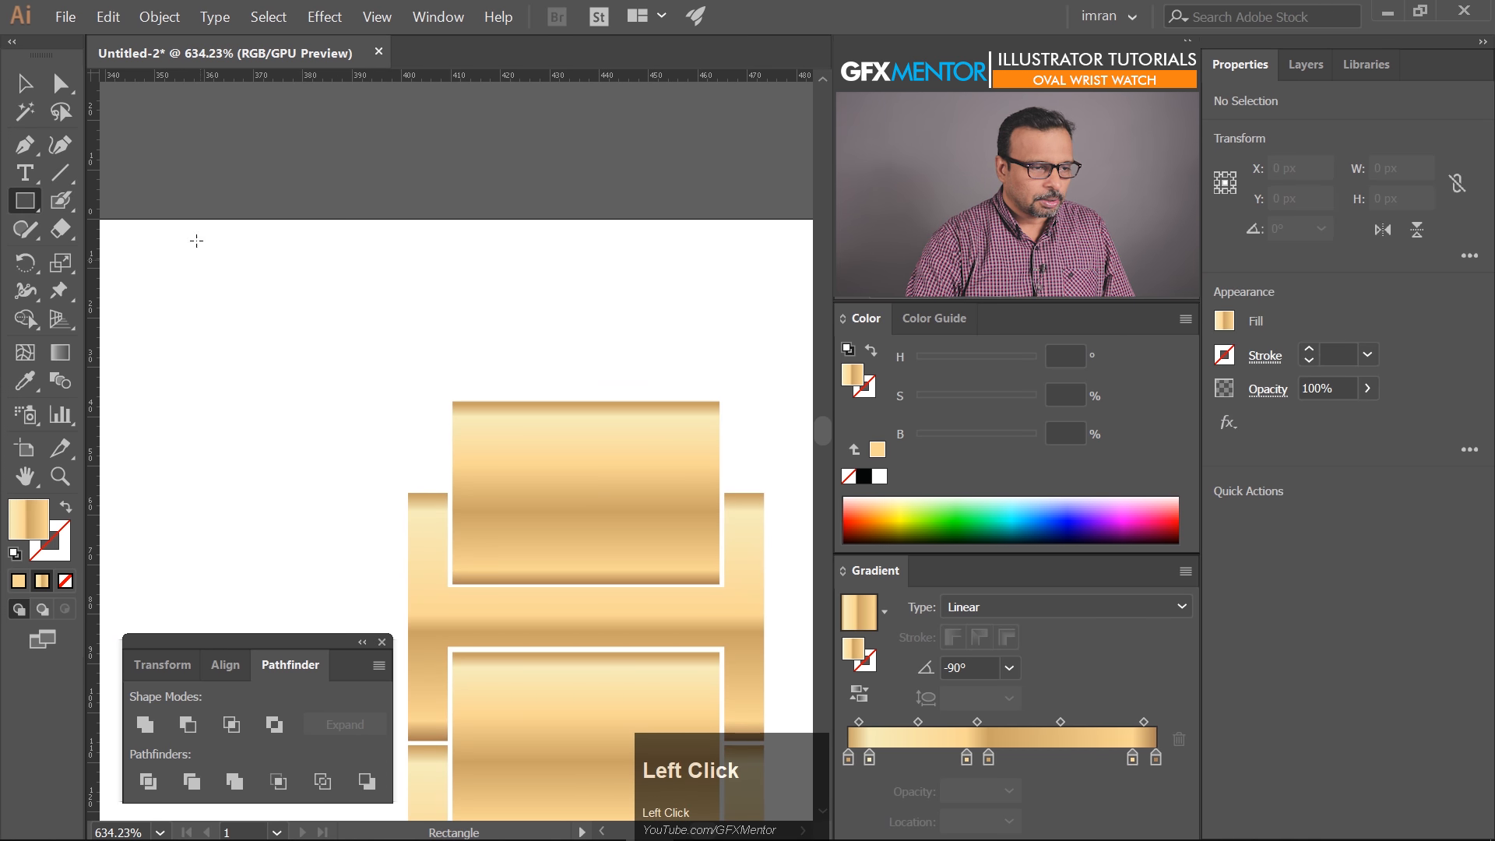
{"action": "left_click", "coordinate": [30, 210]}
{"action": "left_click", "coordinate": [117, 229]}
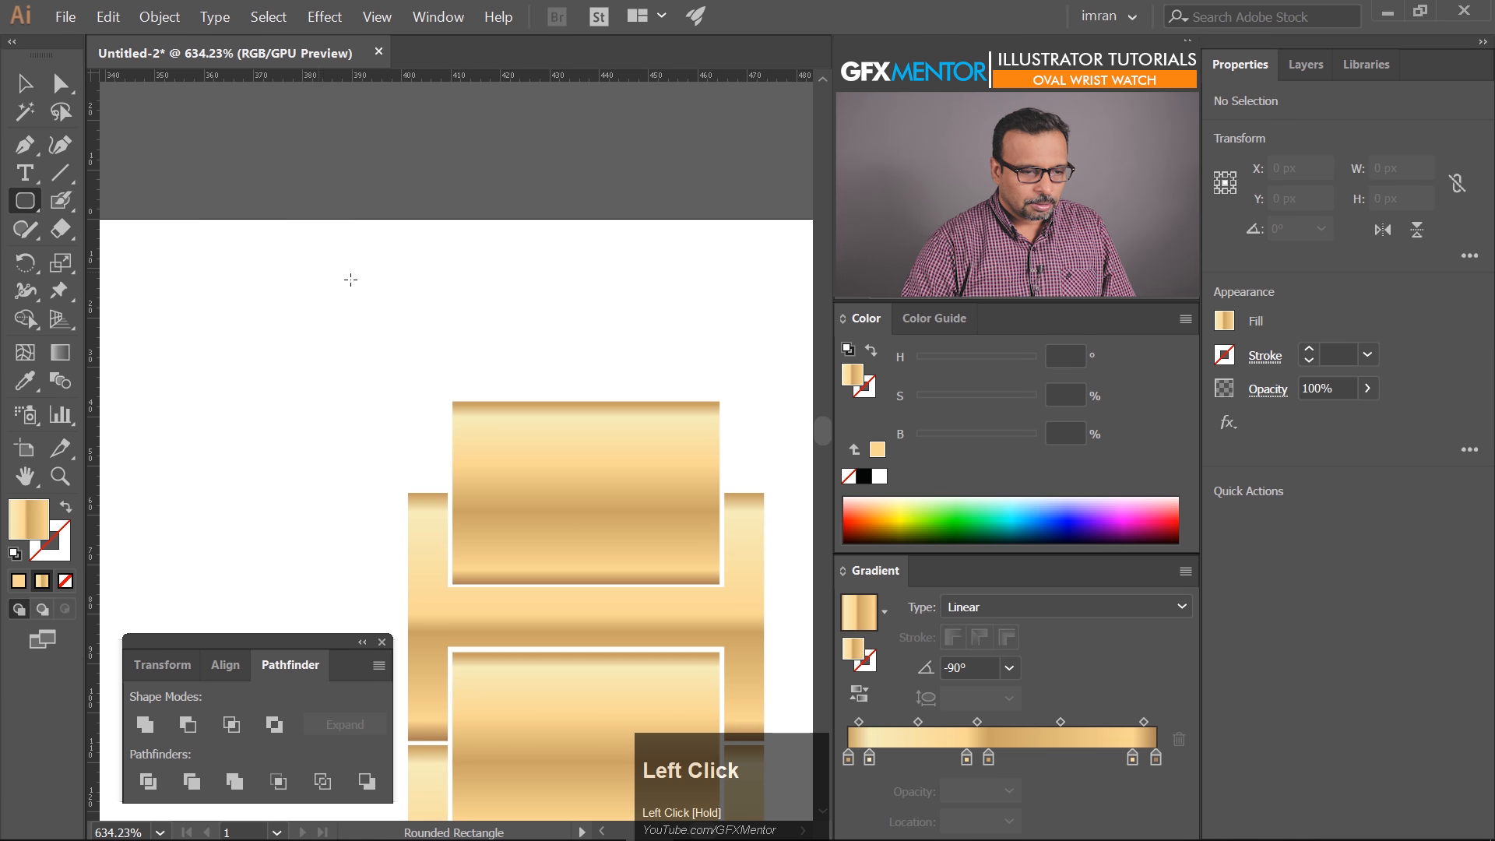
{"action": "left_click_drag", "start_coordinate": [515, 381], "coordinate": [660, 416]}
{"action": "key", "text": "v"}
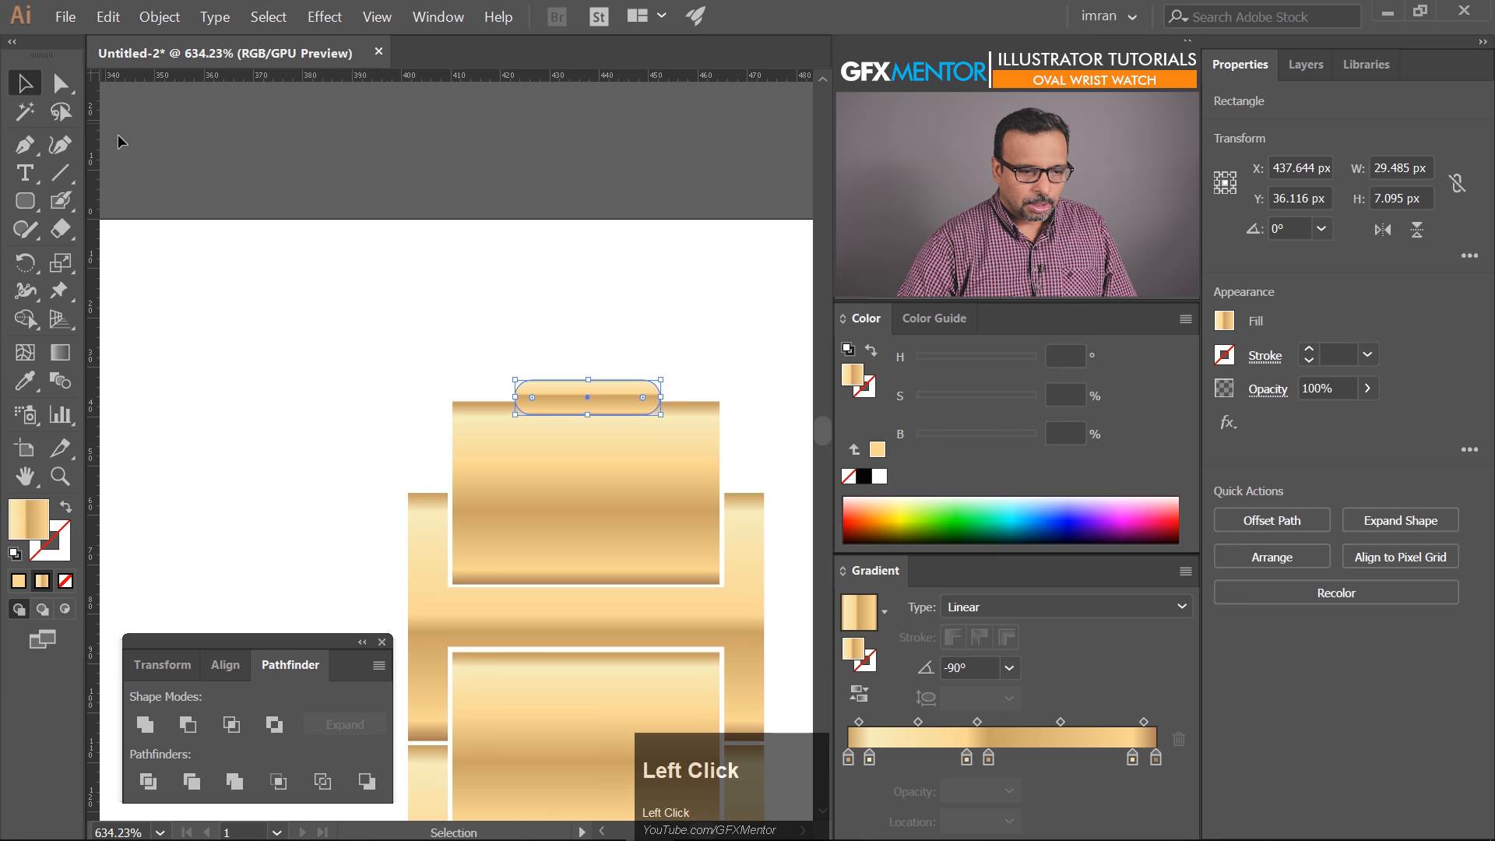
Center the rounded rectangle over the strap's top rectangle and merge the two shapes with Shape Builder
{"action": "left_click_drag", "start_coordinate": [564, 348], "coordinate": [648, 408]}
{"action": "left_click", "coordinate": [658, 432]}
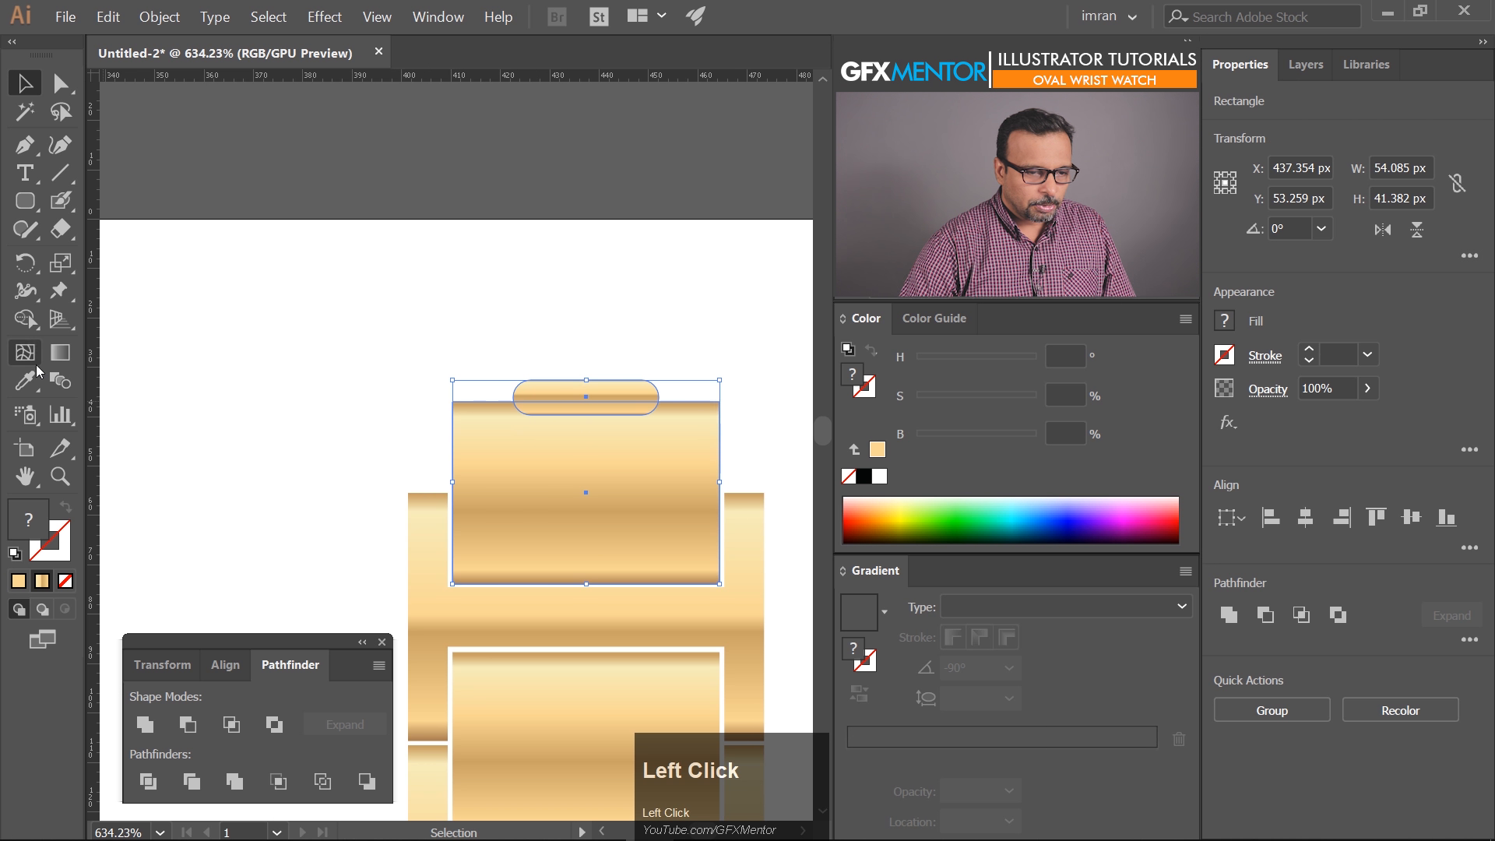
{"action": "left_click", "coordinate": [28, 321]}
{"action": "left_click_drag", "start_coordinate": [597, 459], "coordinate": [590, 392]}
{"action": "left_click", "coordinate": [26, 83]}
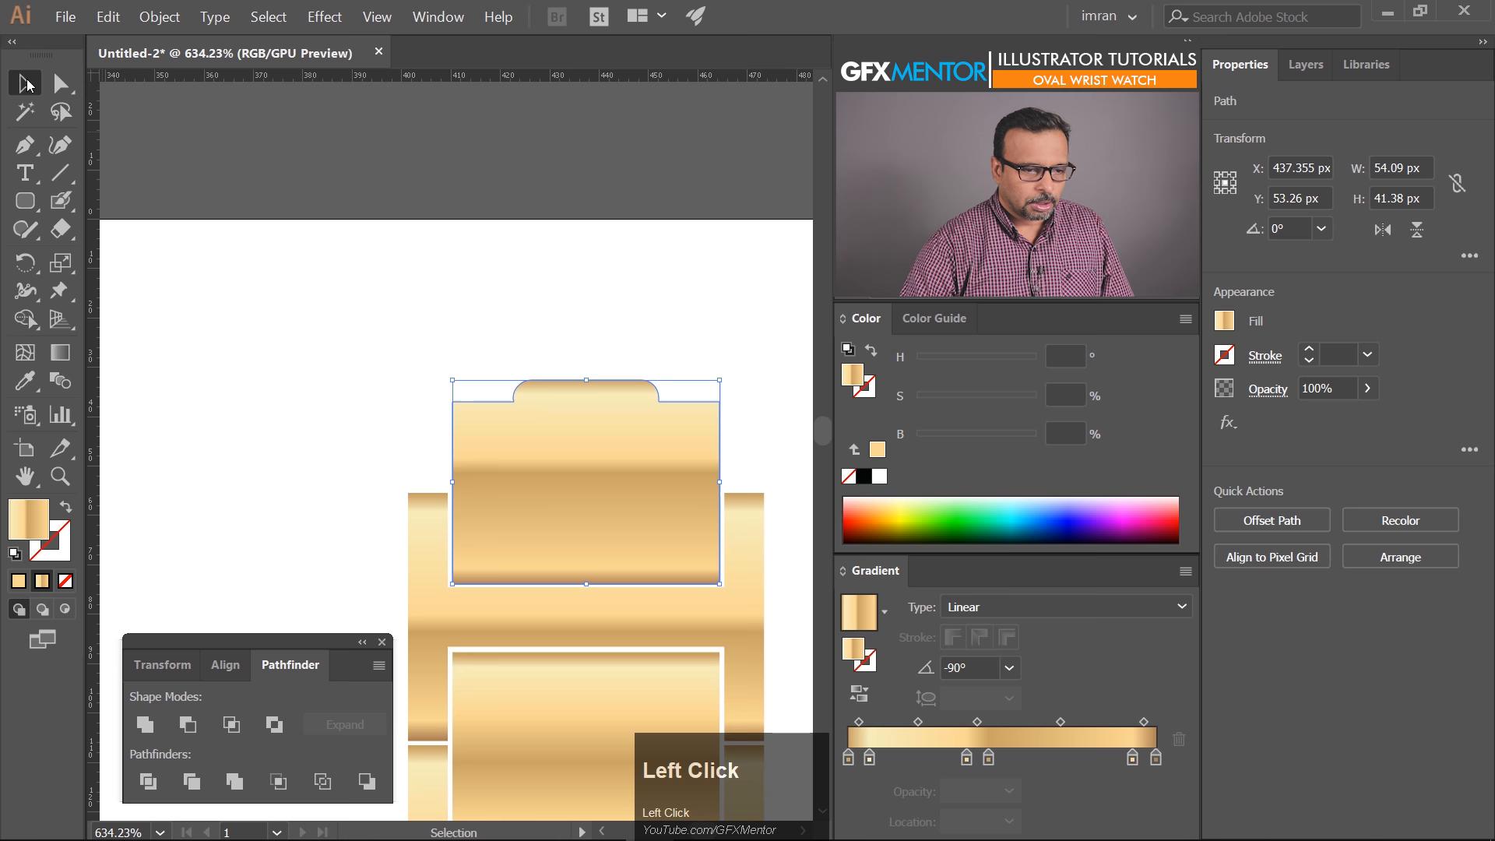
{"action": "left_click", "coordinate": [306, 310]}
Duplicate the last link body and its central rectangle straight down to add one more link to the lower strap
{"action": "left_click_drag", "start_coordinate": [661, 550], "coordinate": [558, 390]}
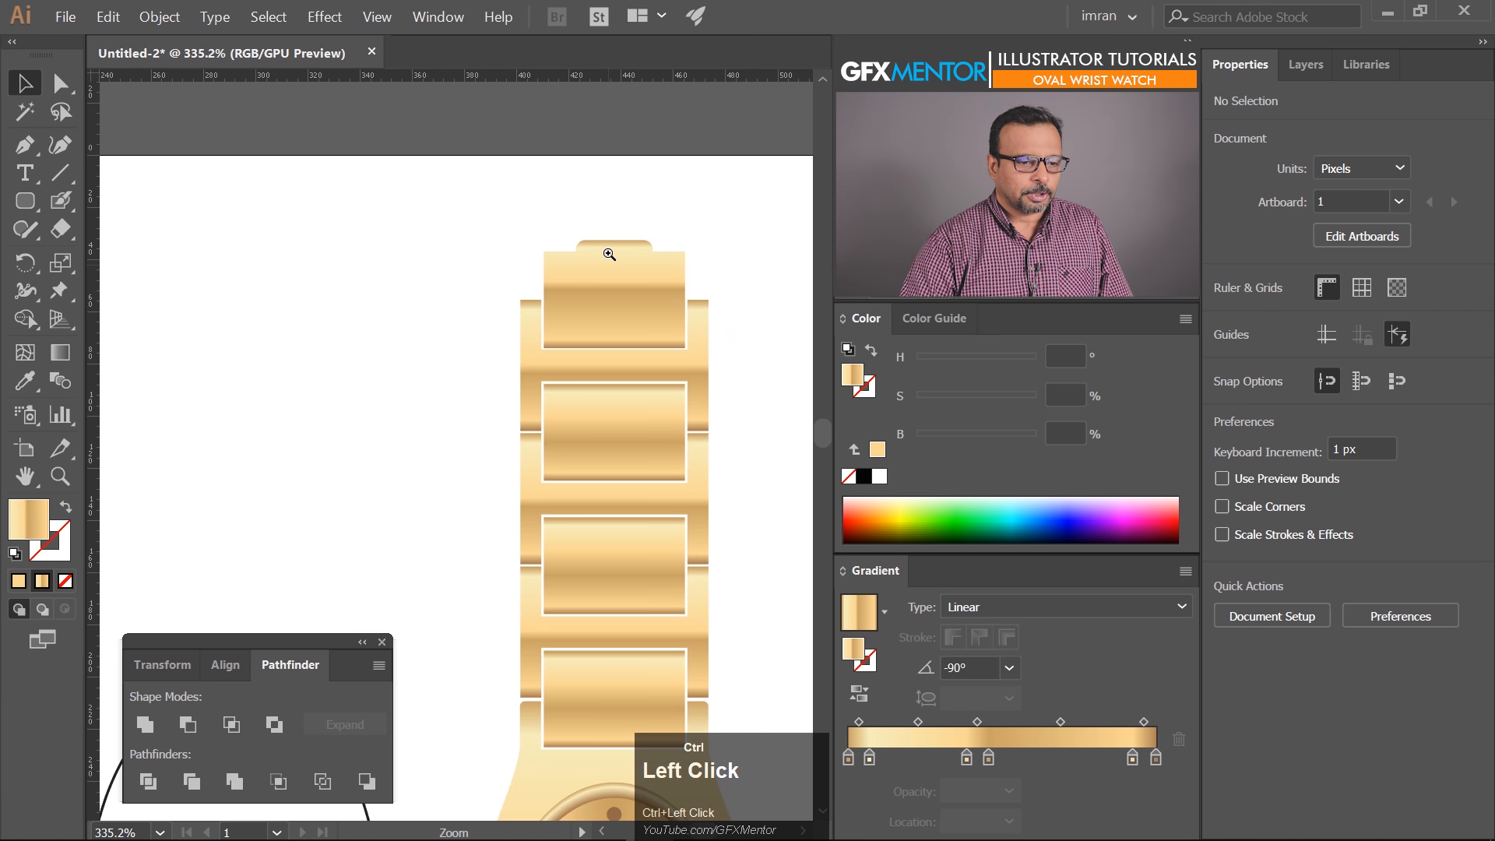
{"action": "left_click_drag", "start_coordinate": [644, 486], "coordinate": [566, 406]}
{"action": "scroll", "coordinate": [648, 391], "scroll_direction": "down", "scroll_amount": 3}
{"action": "left_click_drag", "start_coordinate": [593, 571], "coordinate": [540, 424]}
{"action": "scroll", "coordinate": [528, 488], "scroll_direction": "down", "scroll_amount": 3}
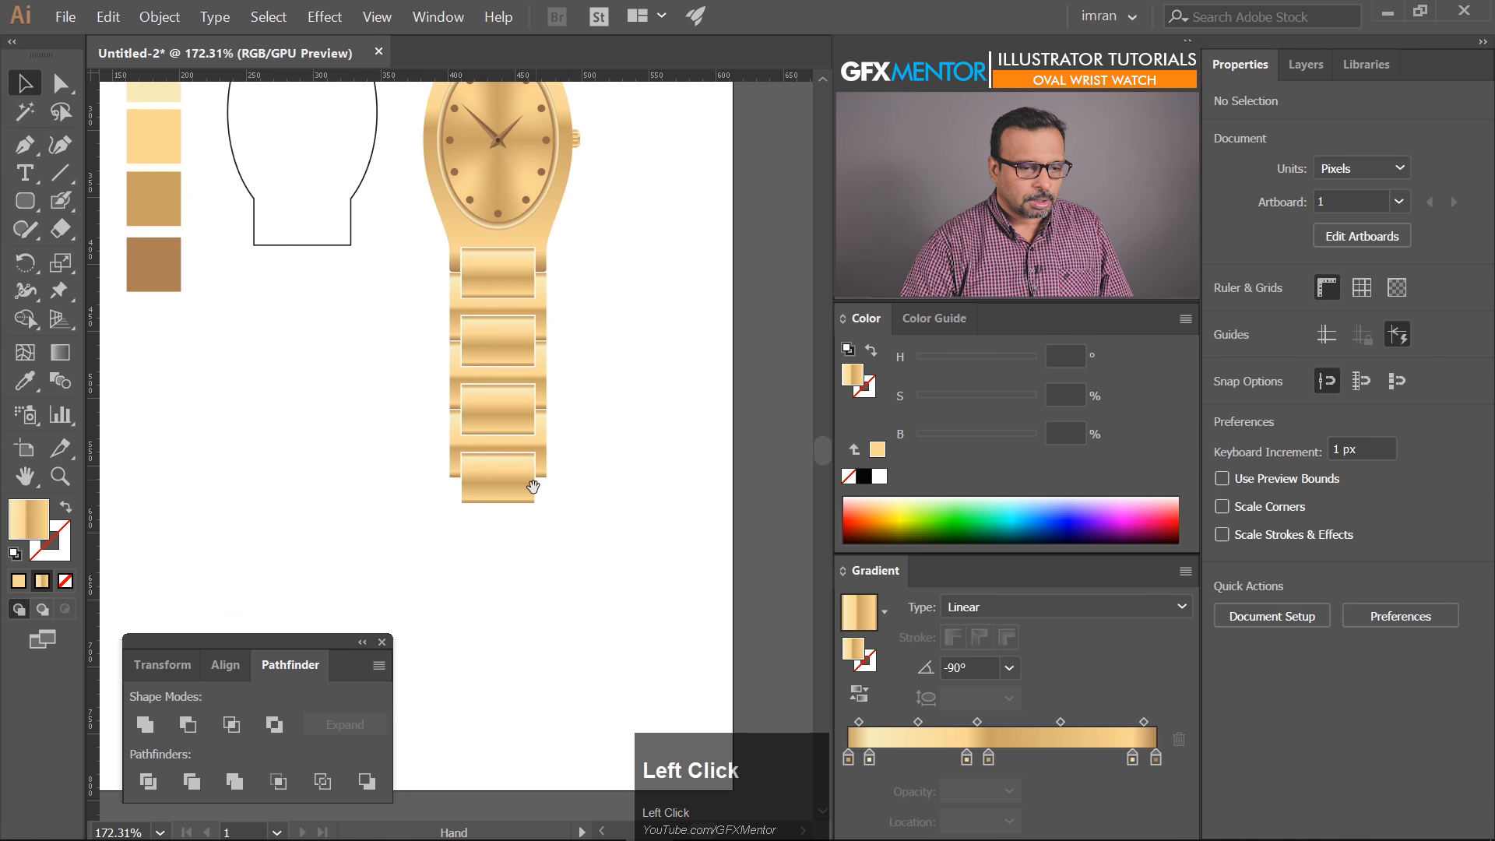
{"action": "left_click_drag", "start_coordinate": [467, 528], "coordinate": [713, 479]}
{"action": "left_click_drag", "start_coordinate": [740, 314], "coordinate": [559, 394]}
{"action": "left_click_drag", "start_coordinate": [608, 264], "coordinate": [633, 477]}
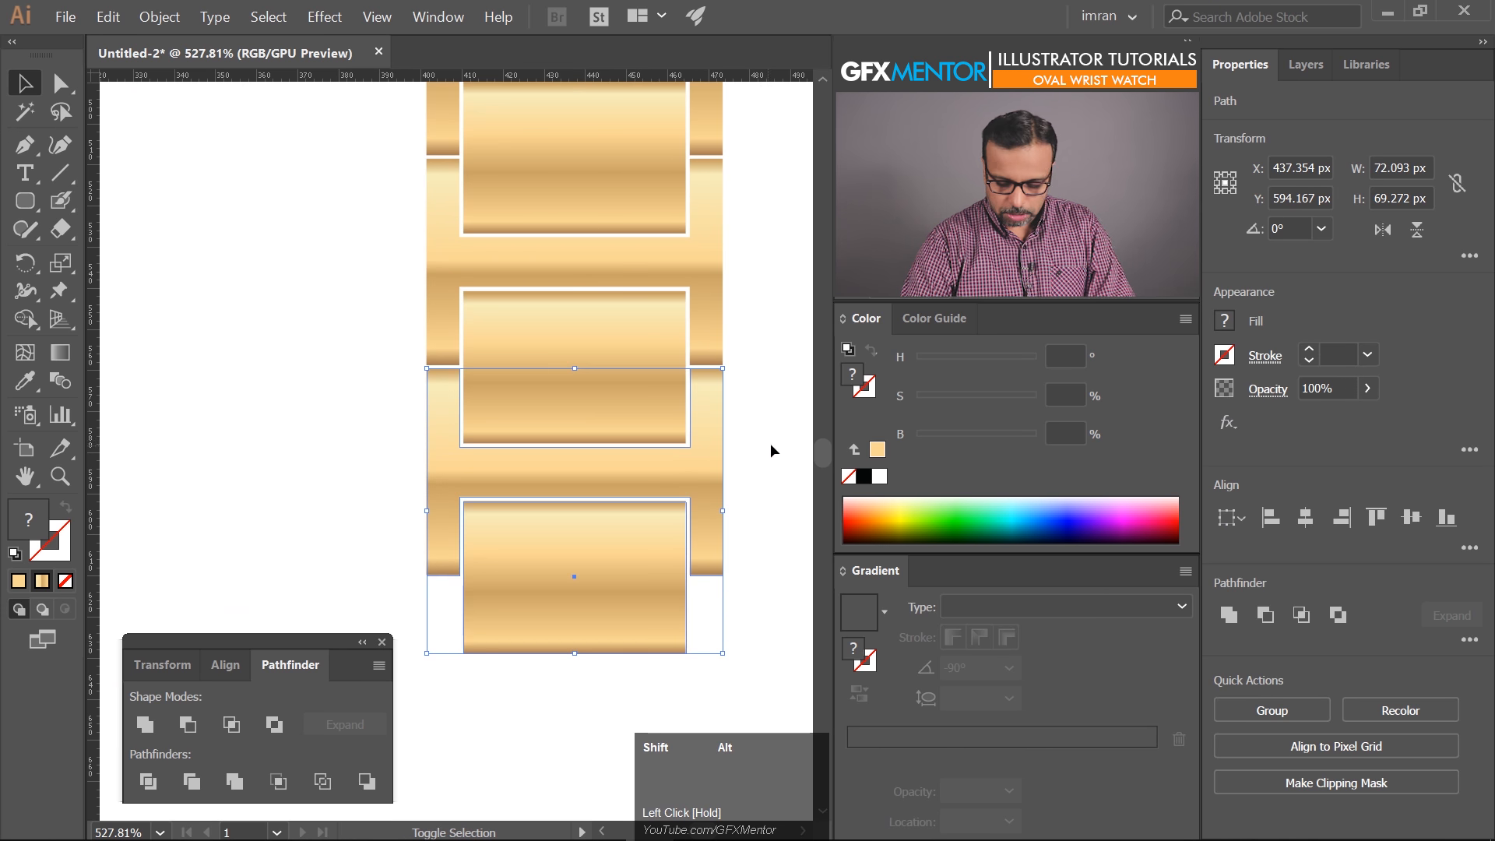
{"action": "left_click", "coordinate": [771, 444]}
{"action": "left_click", "coordinate": [644, 601]}
{"action": "key", "text": "Delete"}
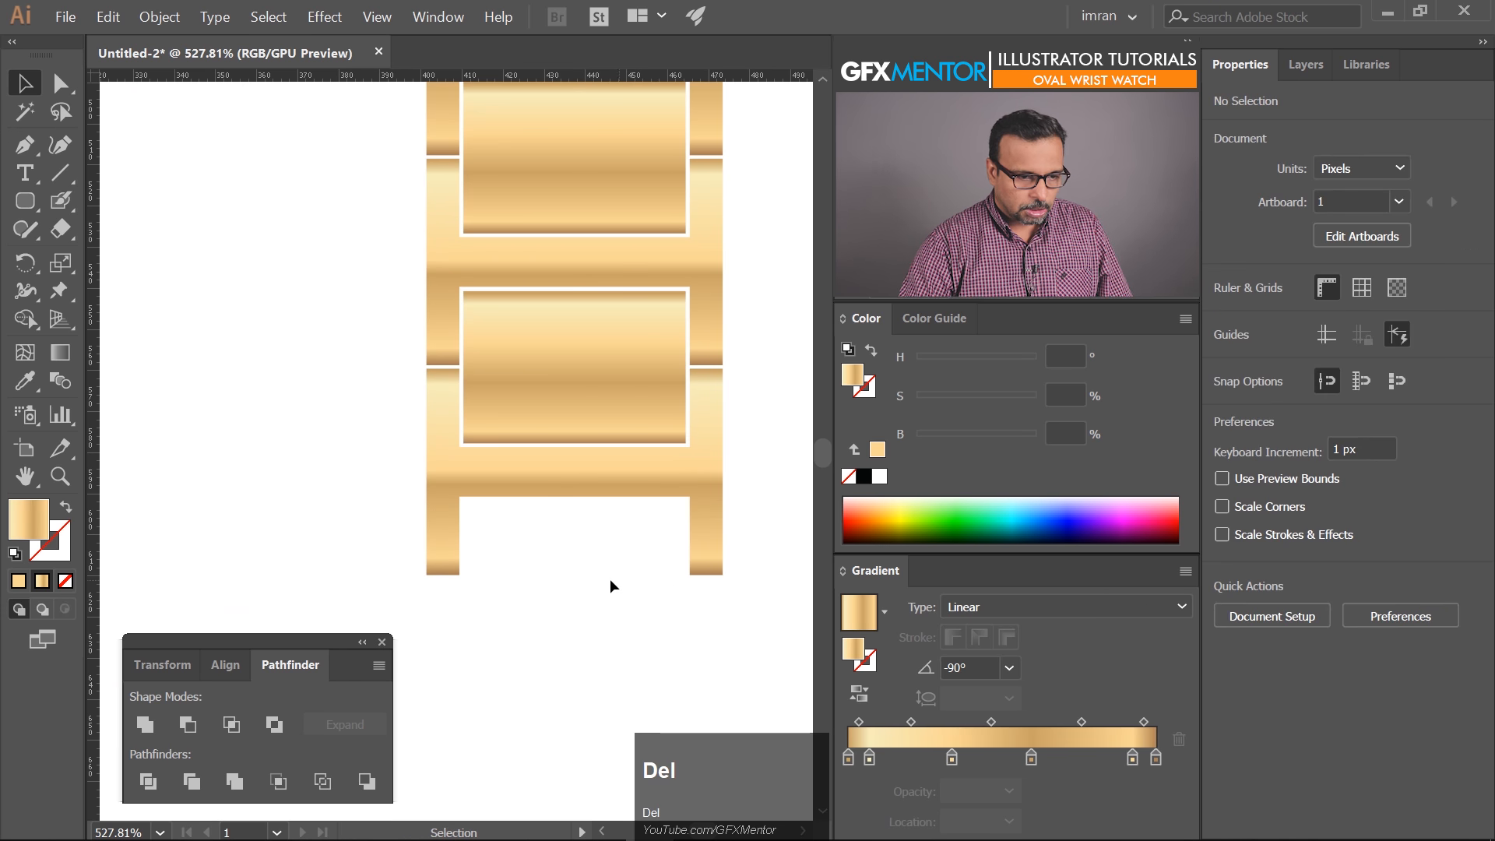
{"action": "key", "text": "ctrl+z"}
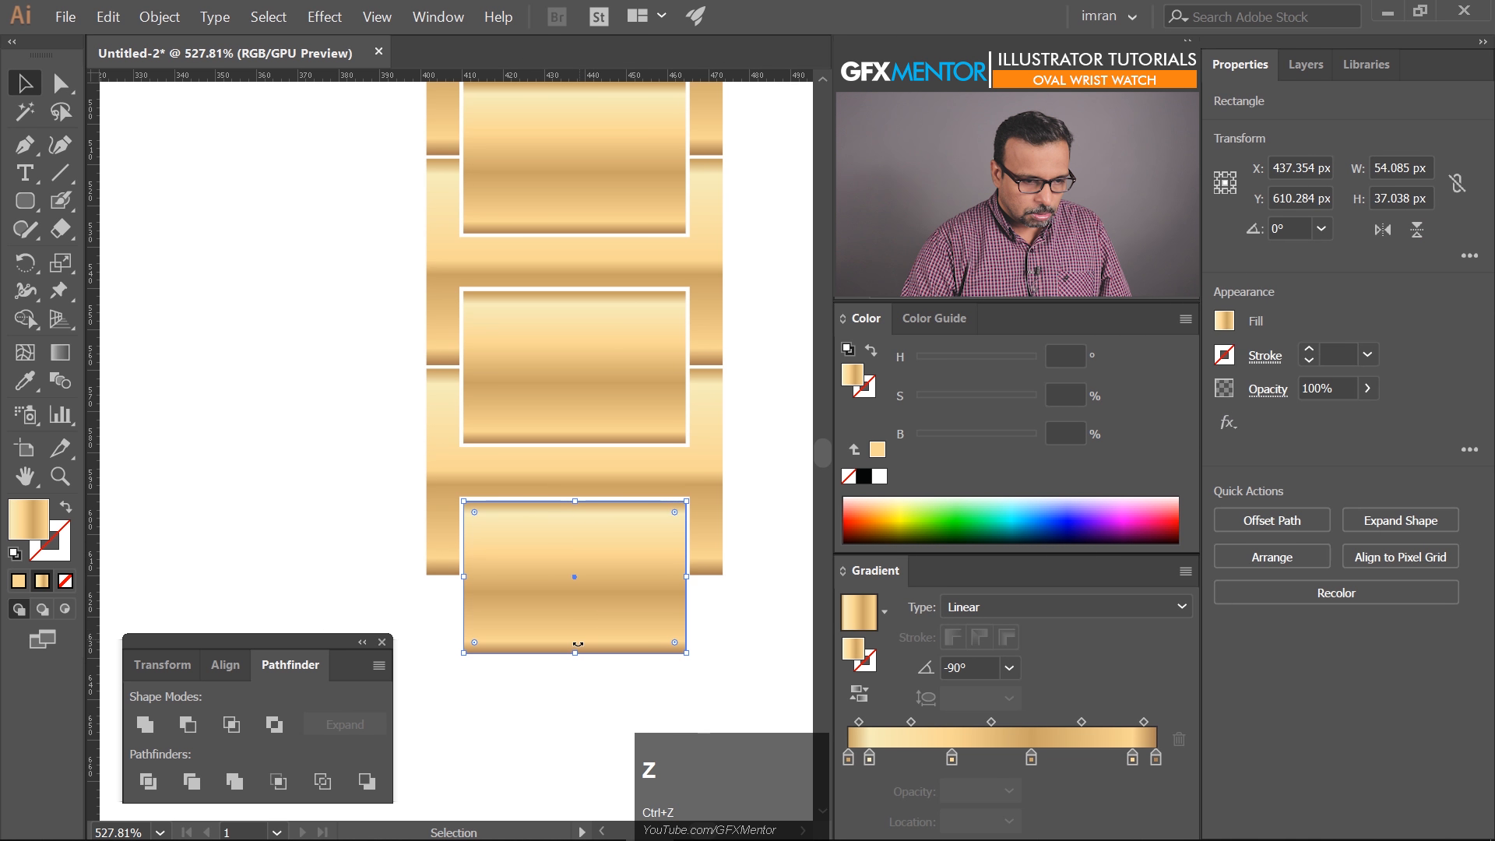
Squash the lowest central rectangle into a thin bar and fit it between the last link's lower ends
{"action": "left_click_drag", "start_coordinate": [577, 653], "coordinate": [574, 584]}
{"action": "left_click", "coordinate": [575, 619]}
{"action": "left_click_drag", "start_coordinate": [589, 578], "coordinate": [587, 564]}
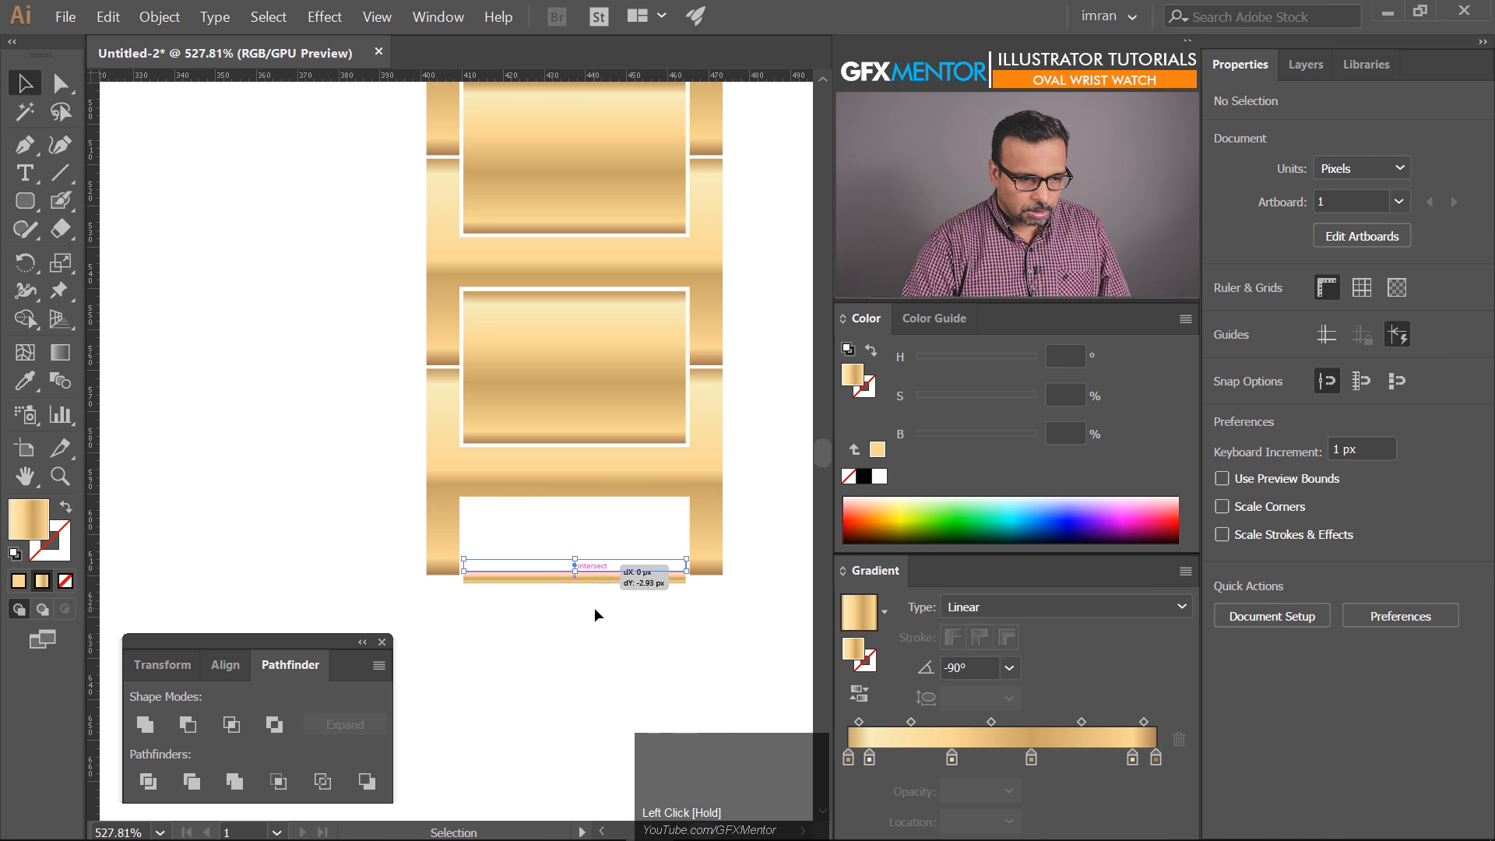
{"action": "left_click", "coordinate": [592, 603]}
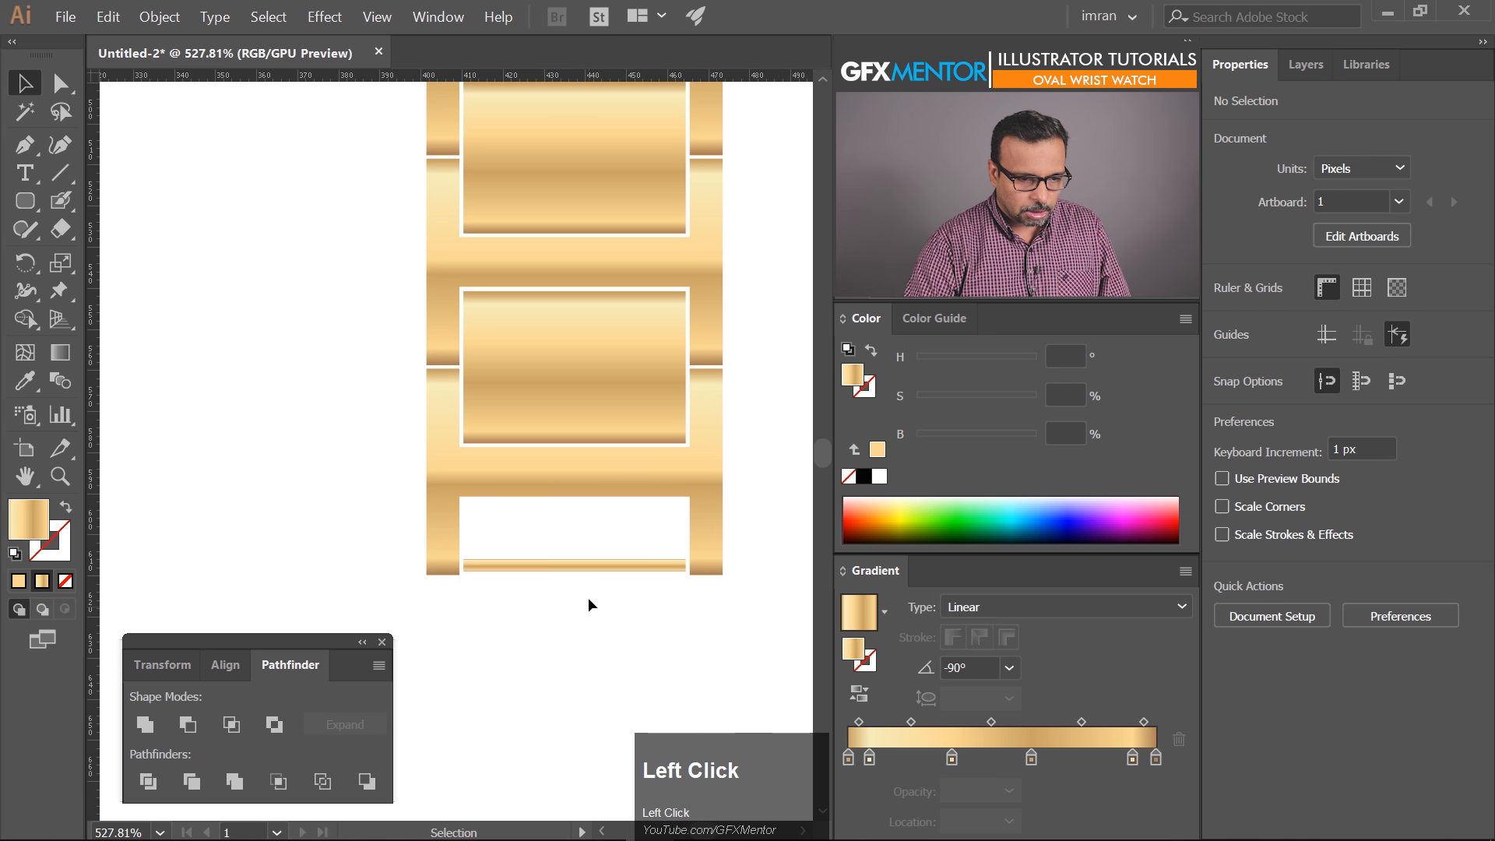
{"action": "left_click", "coordinate": [662, 573], "text": "ctrl"}
{"action": "left_click", "coordinate": [698, 553]}
{"action": "left_click_drag", "start_coordinate": [710, 553], "coordinate": [717, 553]}
{"action": "left_click", "coordinate": [658, 616]}
Examine the complete watch, from the strap ends to the dial
{"action": "left_click_drag", "start_coordinate": [612, 429], "coordinate": [509, 463]}
{"action": "left_click_drag", "start_coordinate": [569, 336], "coordinate": [517, 501]}
{"action": "left_click_drag", "start_coordinate": [596, 374], "coordinate": [475, 465]}
{"action": "left_click_drag", "start_coordinate": [563, 388], "coordinate": [550, 649]}
{"action": "left_click_drag", "start_coordinate": [567, 600], "coordinate": [528, 509]}
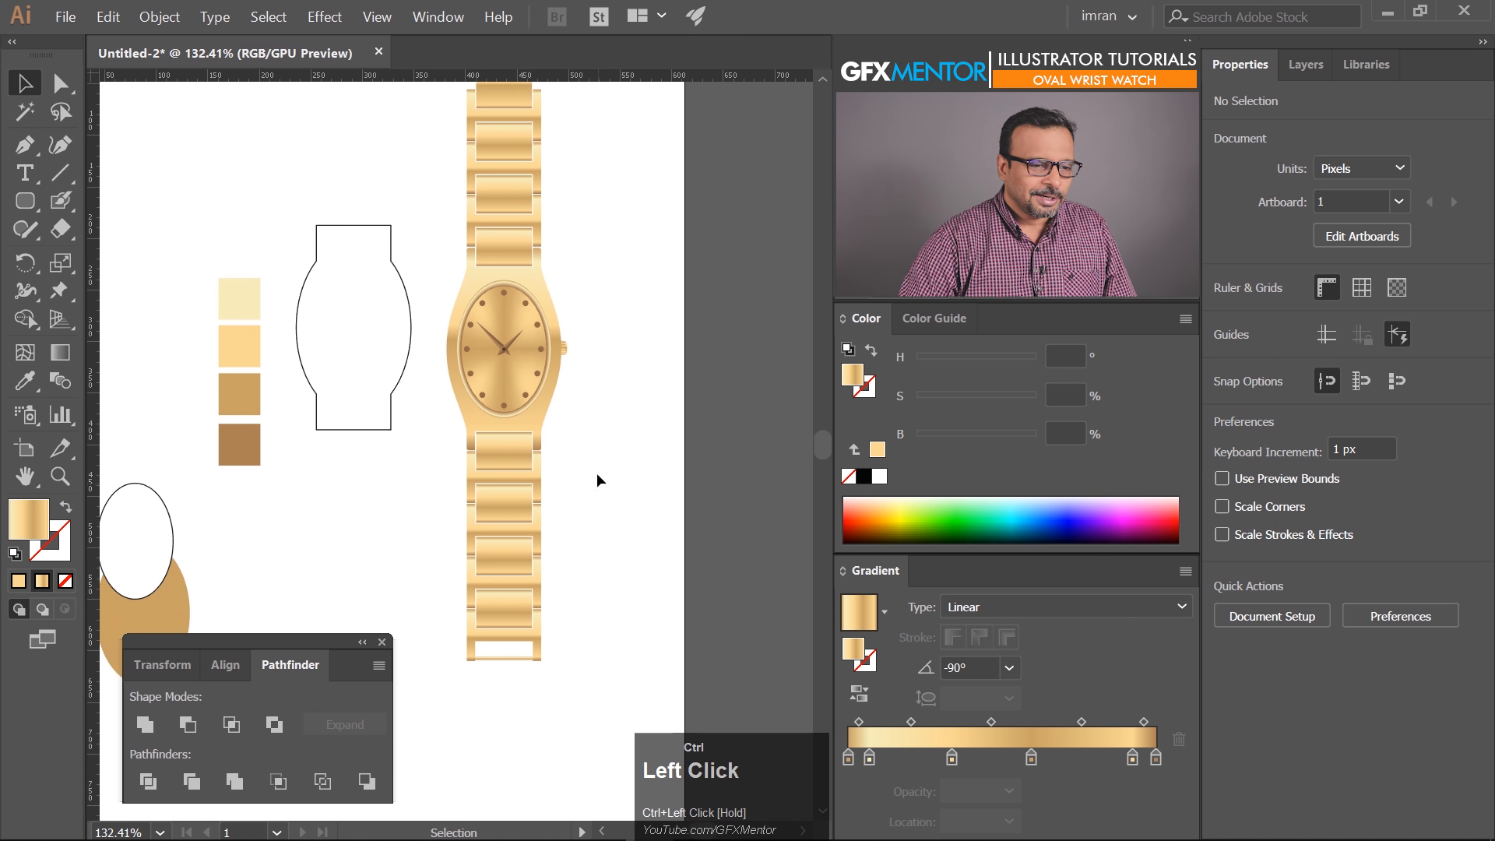
{"action": "left_click_drag", "start_coordinate": [452, 440], "coordinate": [450, 510]}
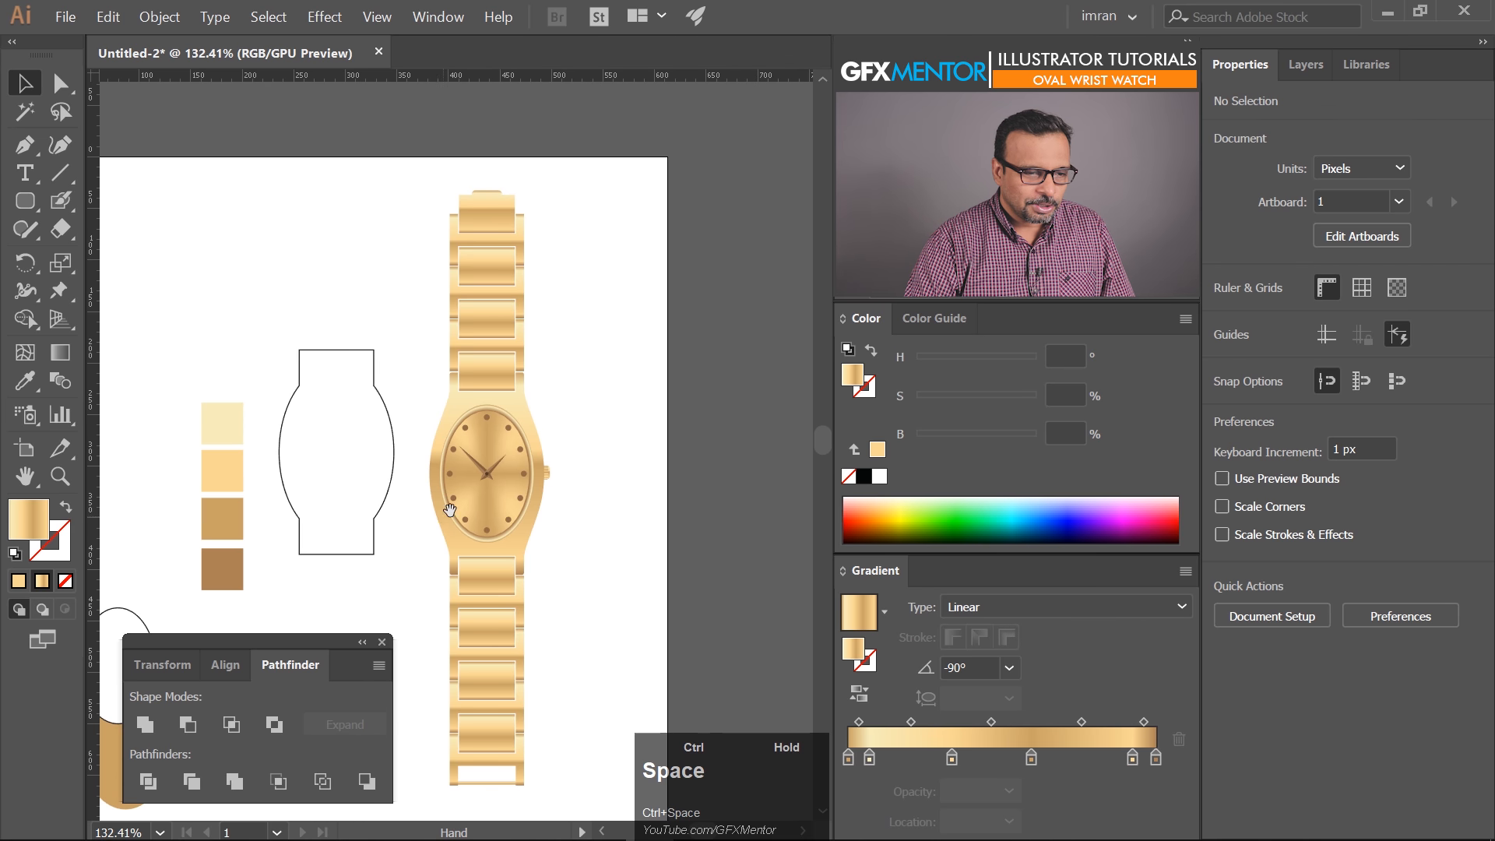
{"action": "left_click_drag", "start_coordinate": [484, 368], "coordinate": [658, 347]}
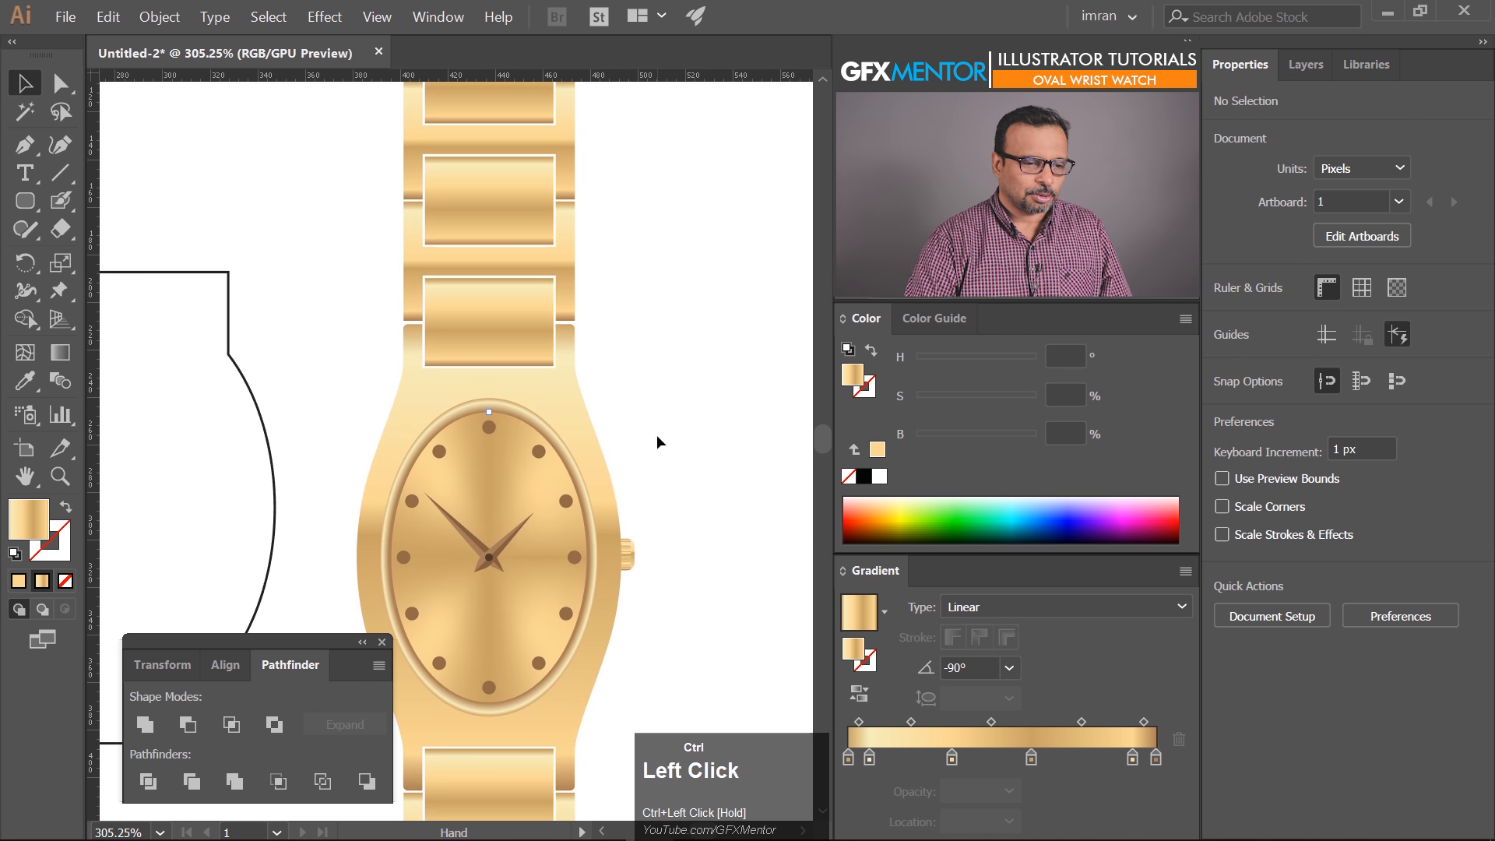
{"action": "key", "text": "ctrl+Tab"}
{"action": "key", "text": "Tab"}
Create a second artboard of 682 by 792 px beside the first one and finish editing artboards
{"action": "left_click_drag", "start_coordinate": [574, 572], "coordinate": [612, 460]}
{"action": "left_click_drag", "start_coordinate": [521, 258], "coordinate": [261, 340]}
{"action": "left_click_drag", "start_coordinate": [252, 222], "coordinate": [372, 554]}
{"action": "left_click", "coordinate": [26, 451]}
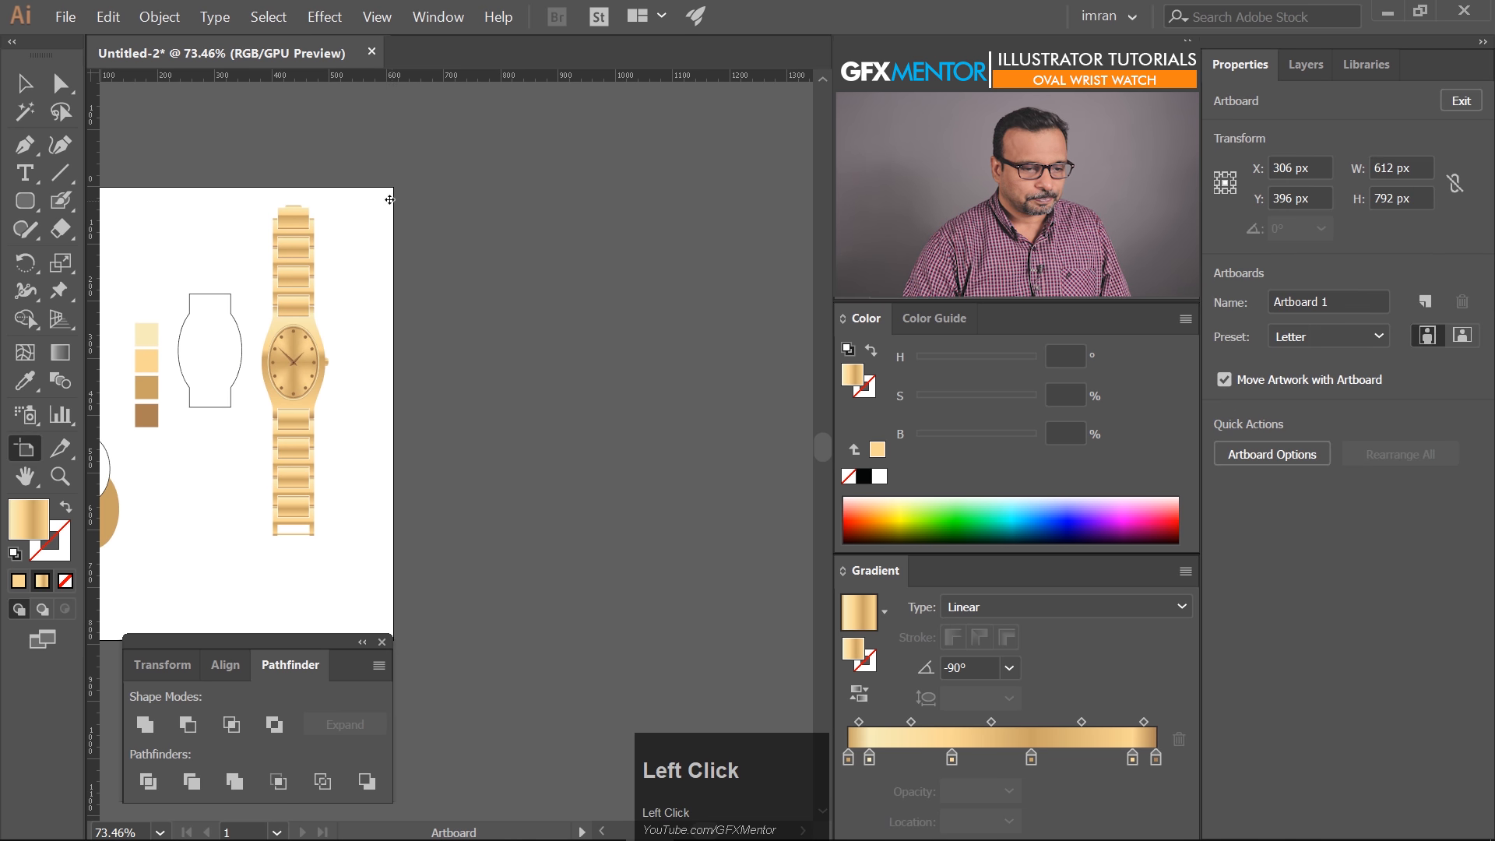
{"action": "left_click_drag", "start_coordinate": [407, 188], "coordinate": [799, 640]}
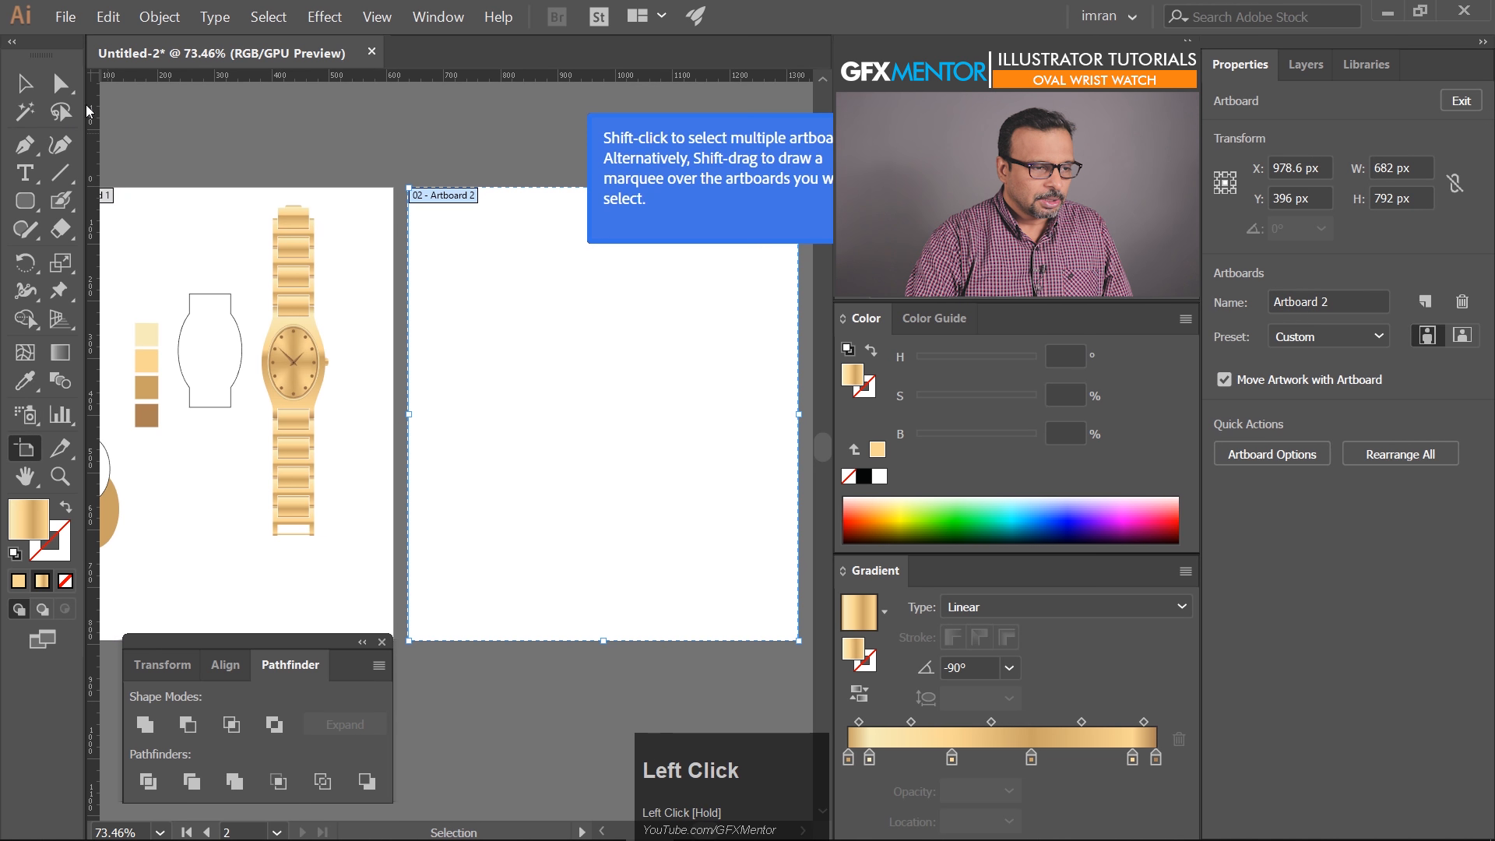
{"action": "left_click", "coordinate": [25, 201]}
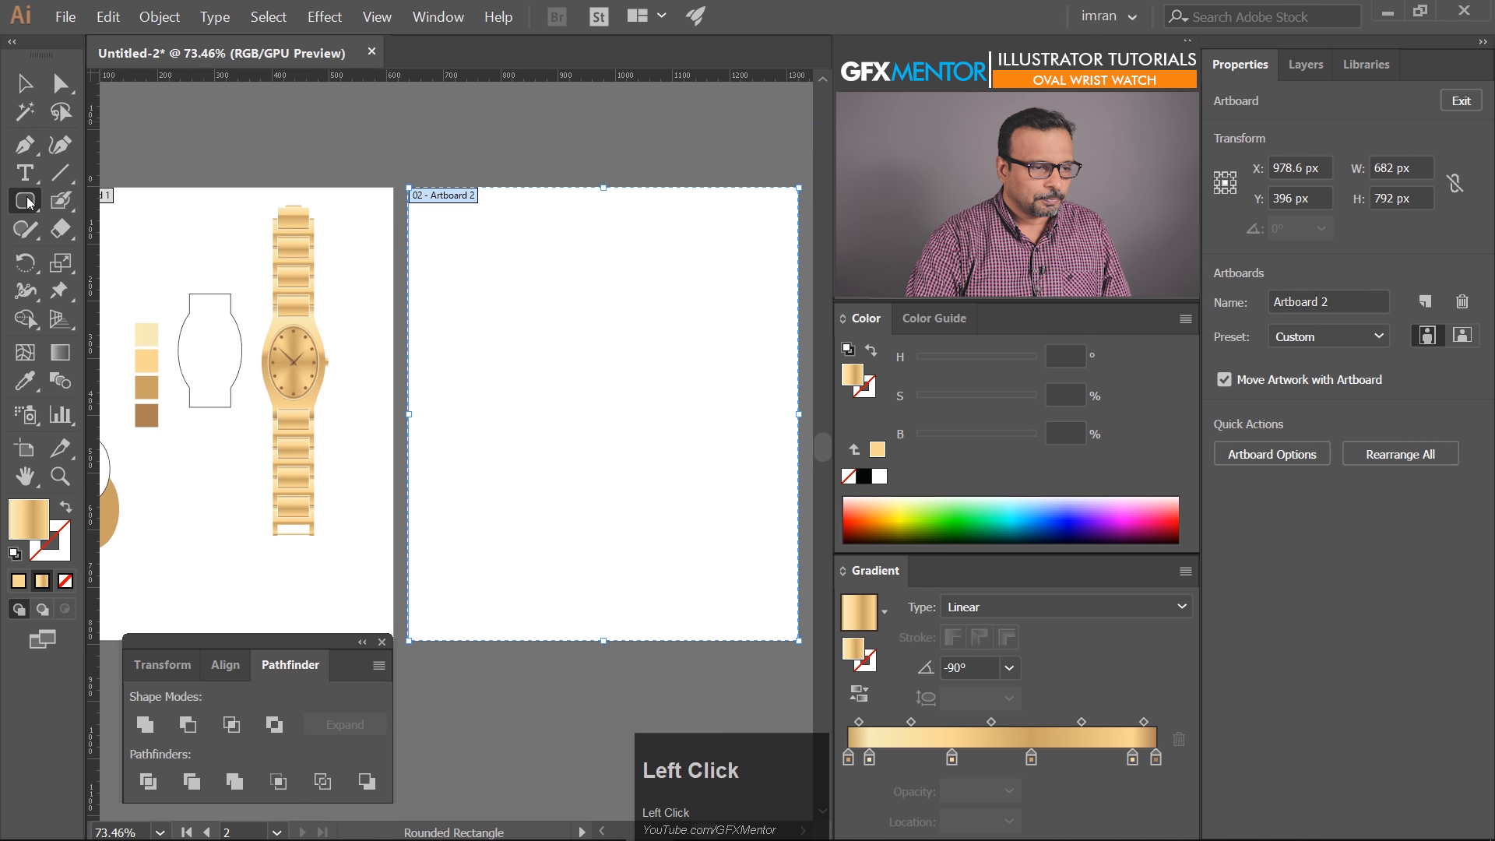
Draw a rectangle of about 682 by 792 px that covers the whole second artboard
{"action": "left_click", "coordinate": [28, 202]}
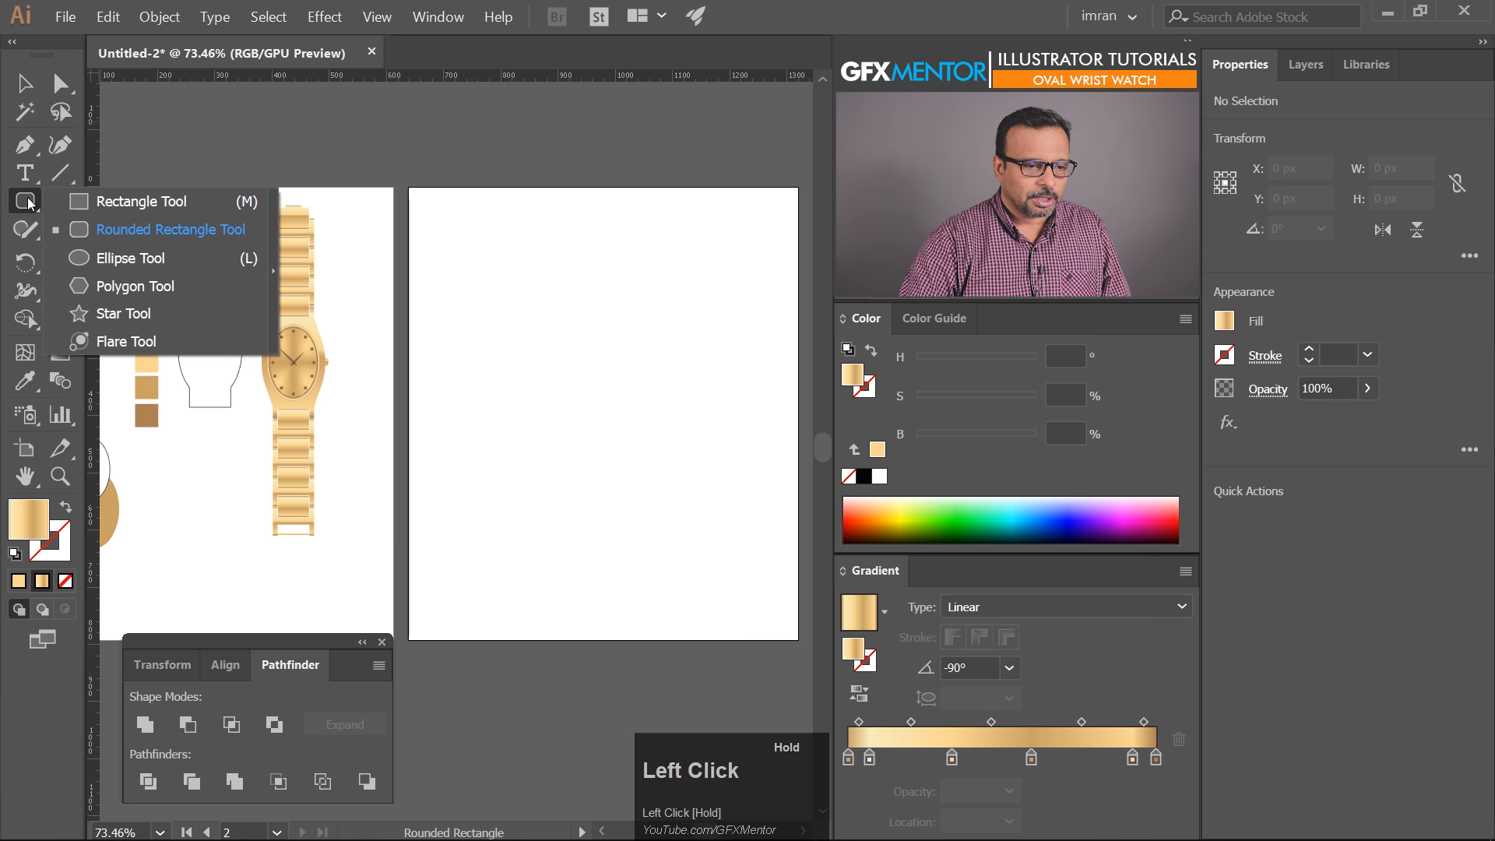
{"action": "left_click", "coordinate": [94, 207]}
{"action": "left_click_drag", "start_coordinate": [464, 250], "coordinate": [387, 232]}
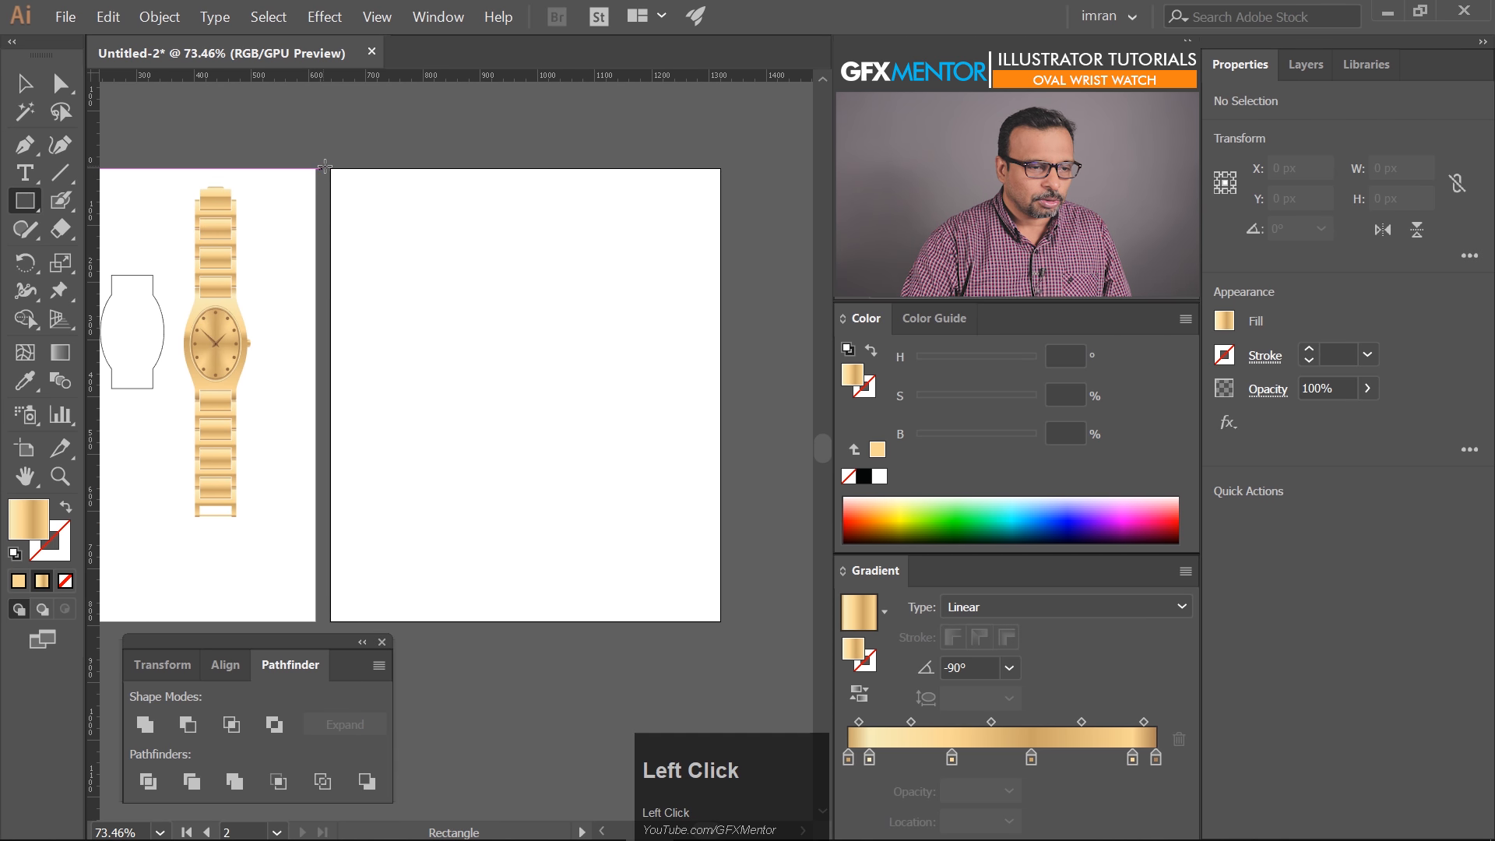
{"action": "left_click_drag", "start_coordinate": [332, 169], "coordinate": [719, 620]}
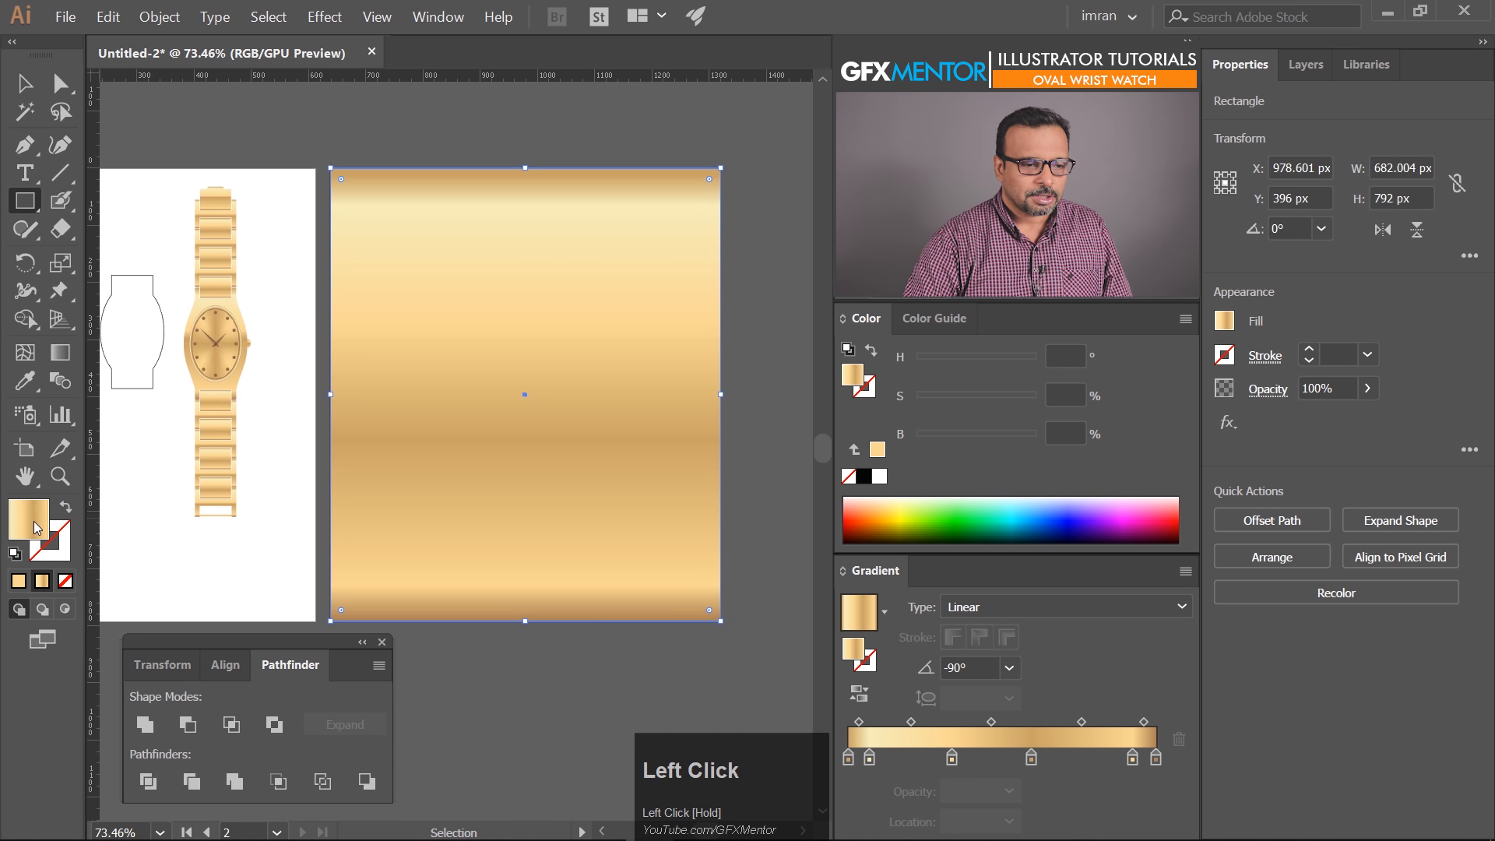
Fill the background rectangle with a solid dark purple of hue 285°, about 26% saturation and 24% brightness
{"action": "double_click", "coordinate": [36, 528]}
{"action": "left_click_drag", "start_coordinate": [393, 559], "coordinate": [375, 566]}
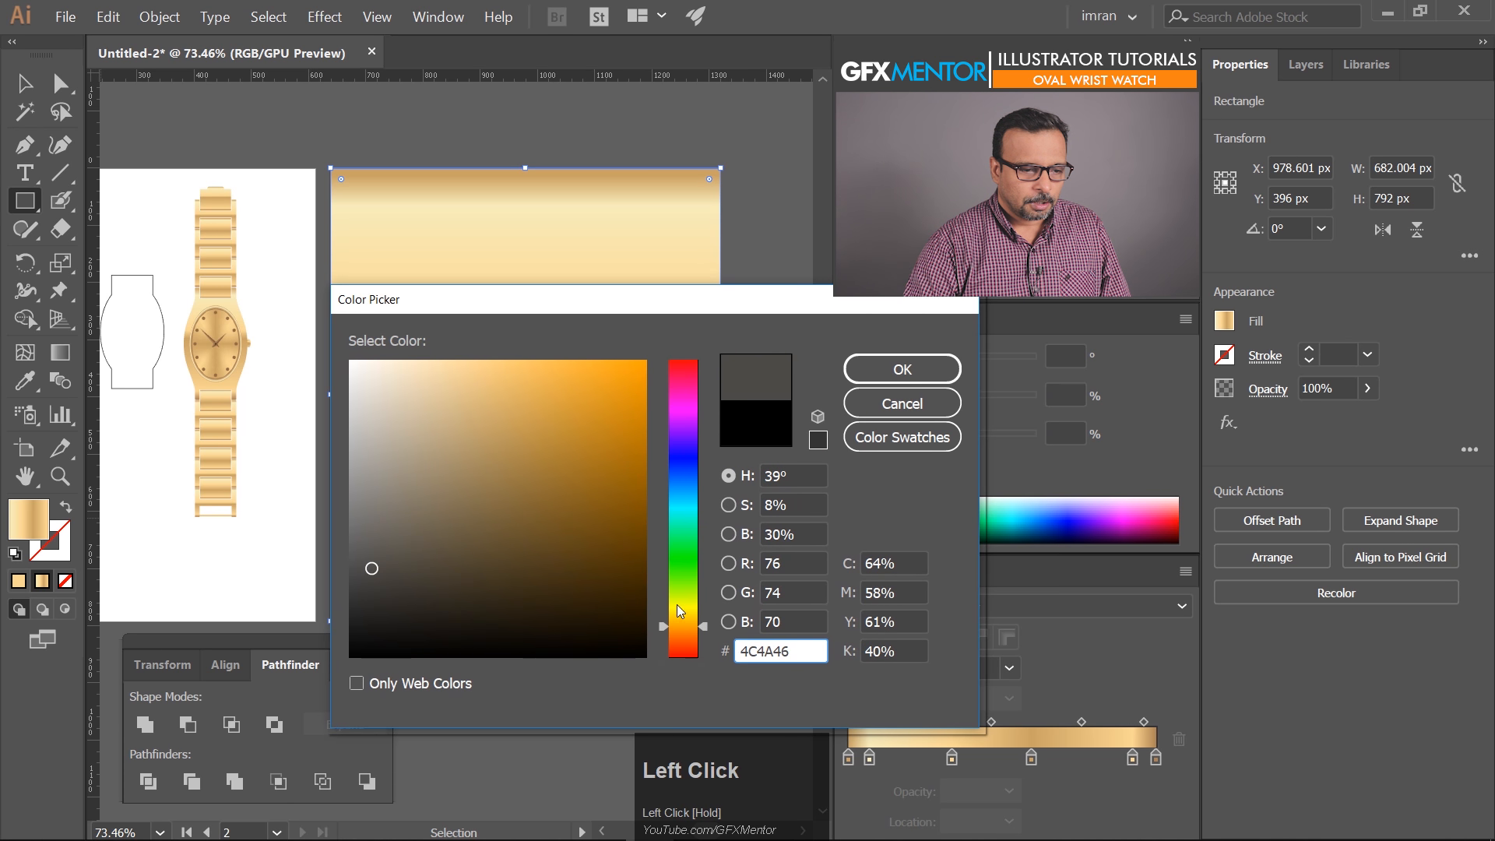
{"action": "left_click_drag", "start_coordinate": [676, 605], "coordinate": [671, 422]}
{"action": "left_click", "coordinate": [453, 589]}
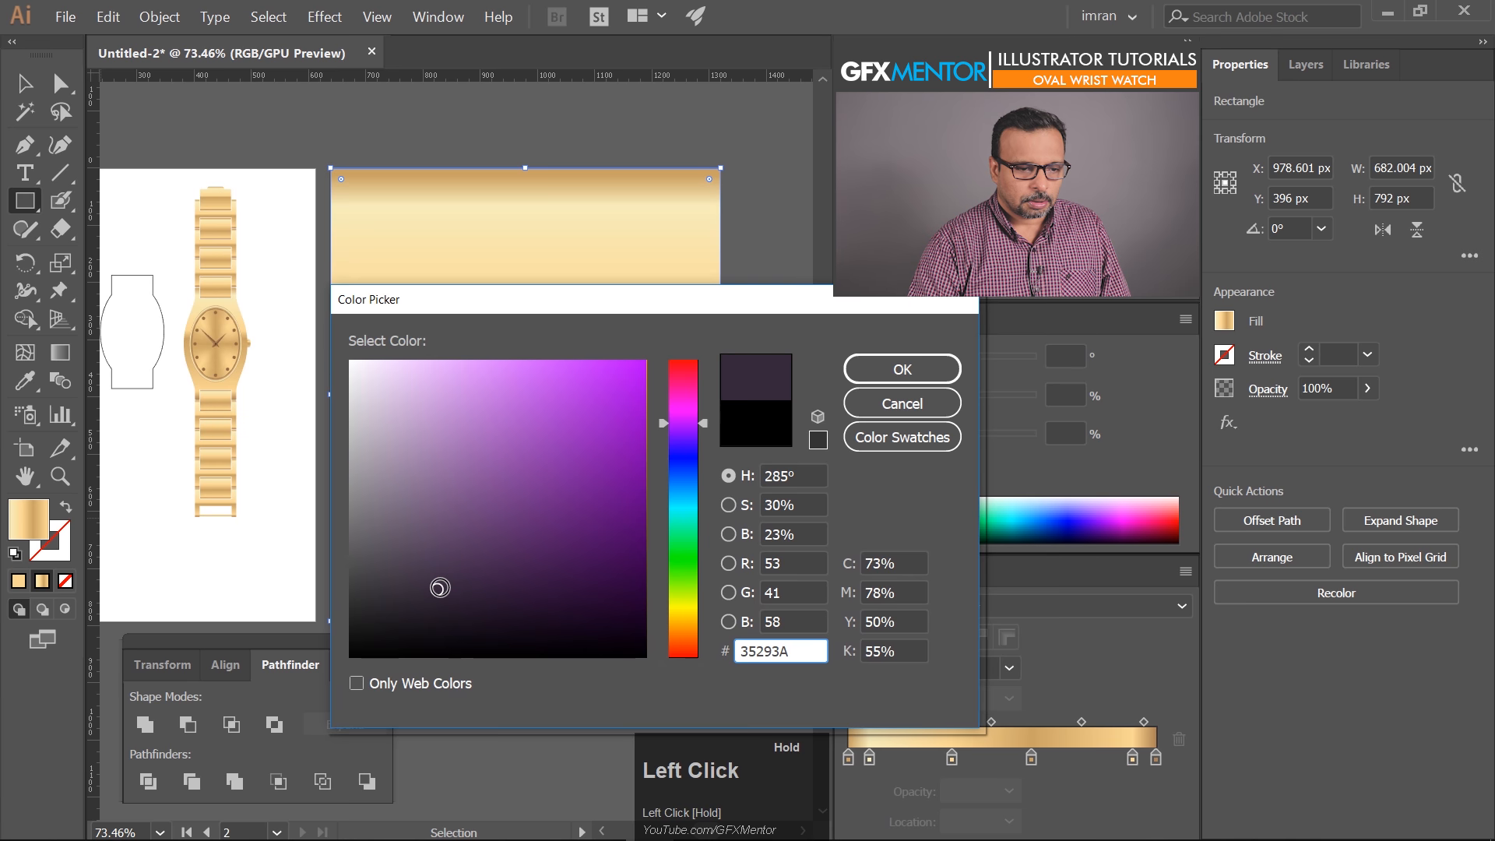
{"action": "left_click", "coordinate": [849, 375]}
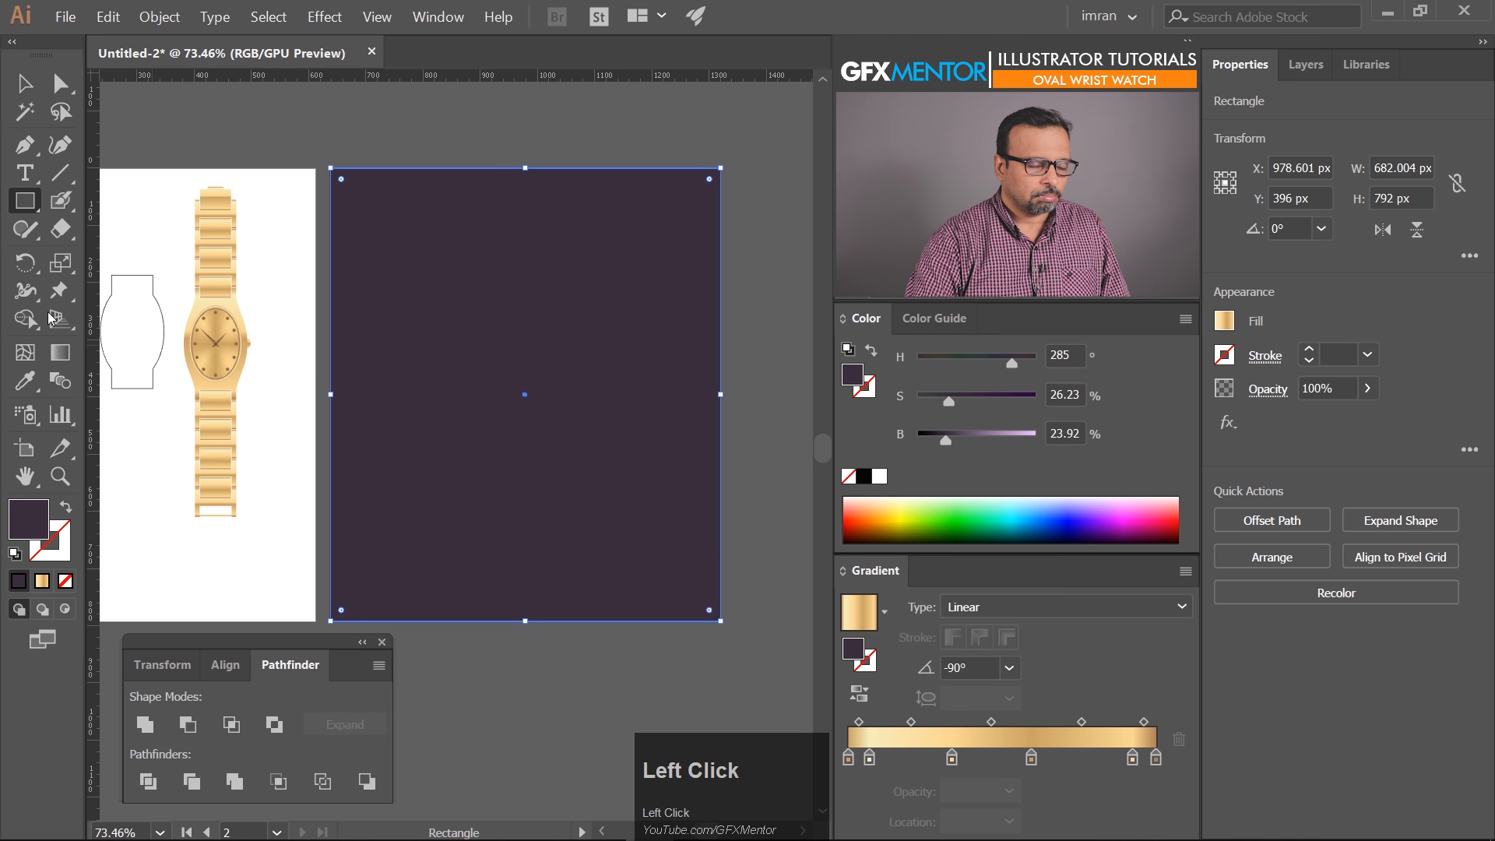
Select all the parts of the finished watch on the first artboard and group them
{"action": "left_click", "coordinate": [31, 87]}
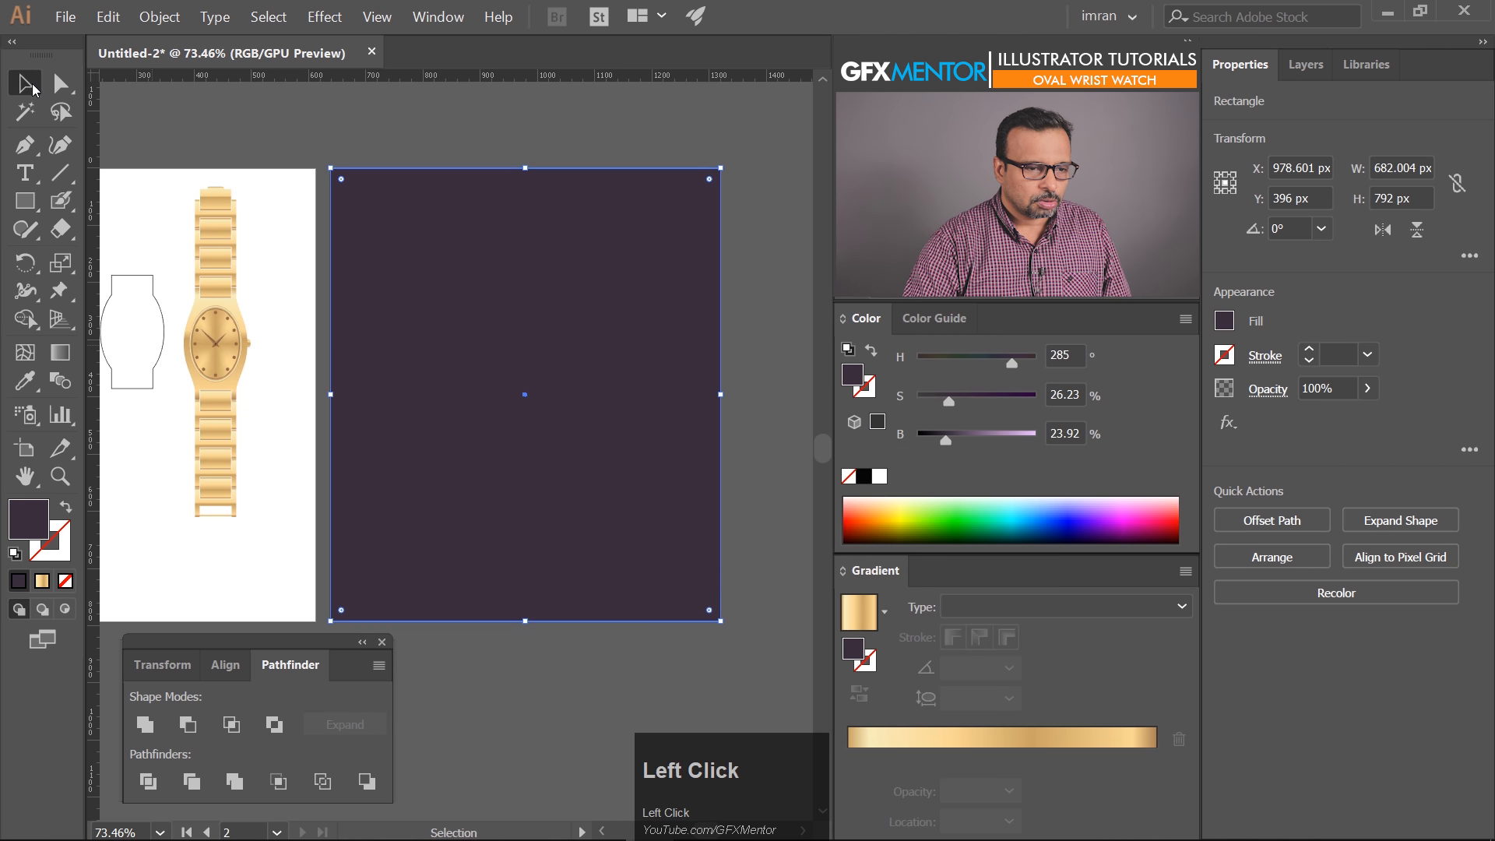
{"action": "left_click", "coordinate": [529, 140]}
{"action": "left_click_drag", "start_coordinate": [265, 171], "coordinate": [210, 545]}
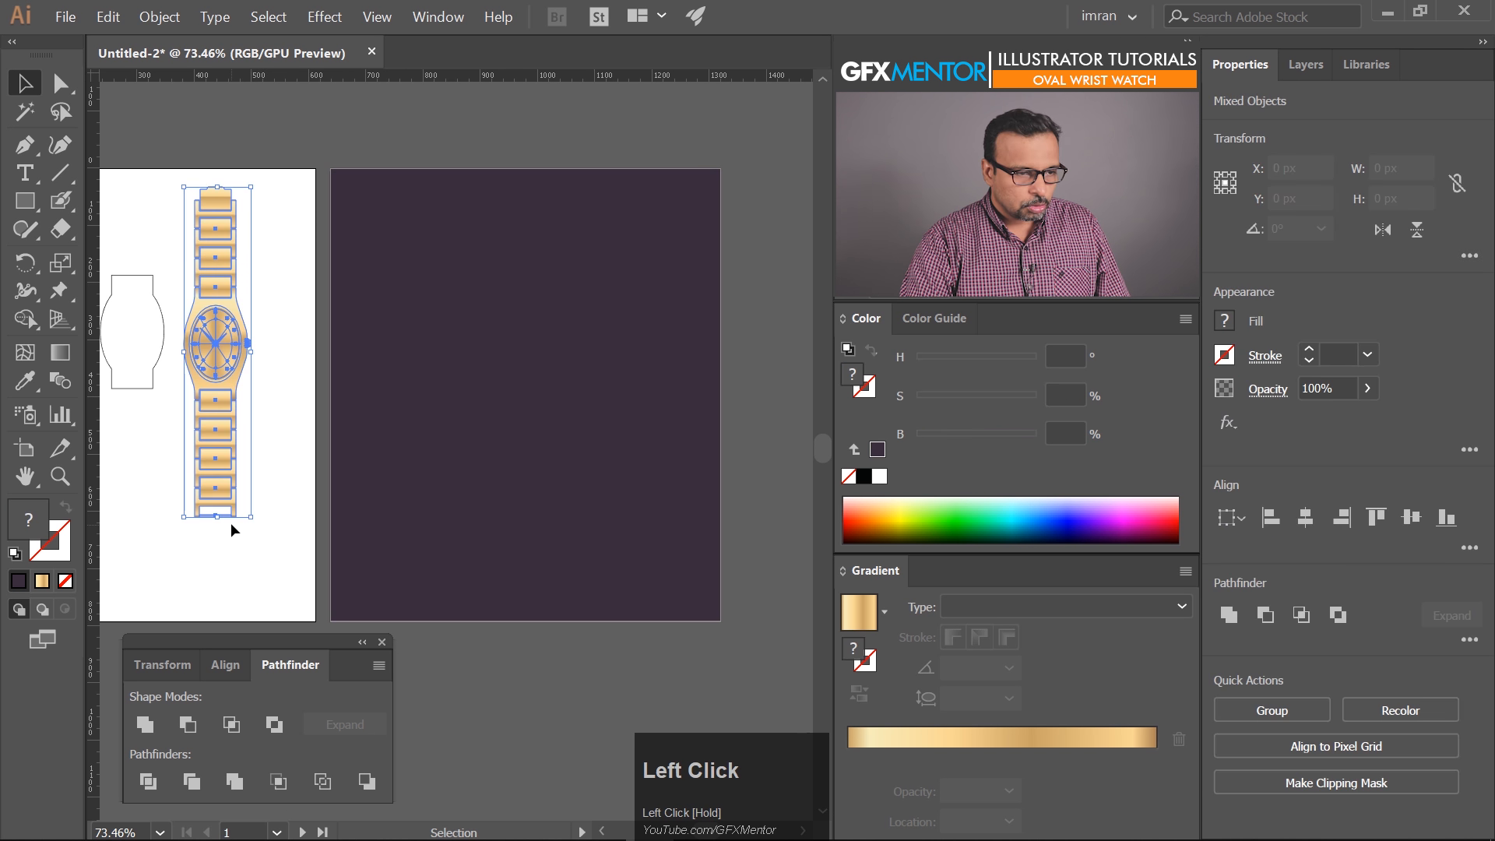
{"action": "key", "text": "ctrl+g"}
{"action": "left_click", "coordinate": [257, 562]}
Move the watch group to the middle of the second artboard and bring it to the front of the purple background
{"action": "left_click_drag", "start_coordinate": [194, 374], "coordinate": [499, 423]}
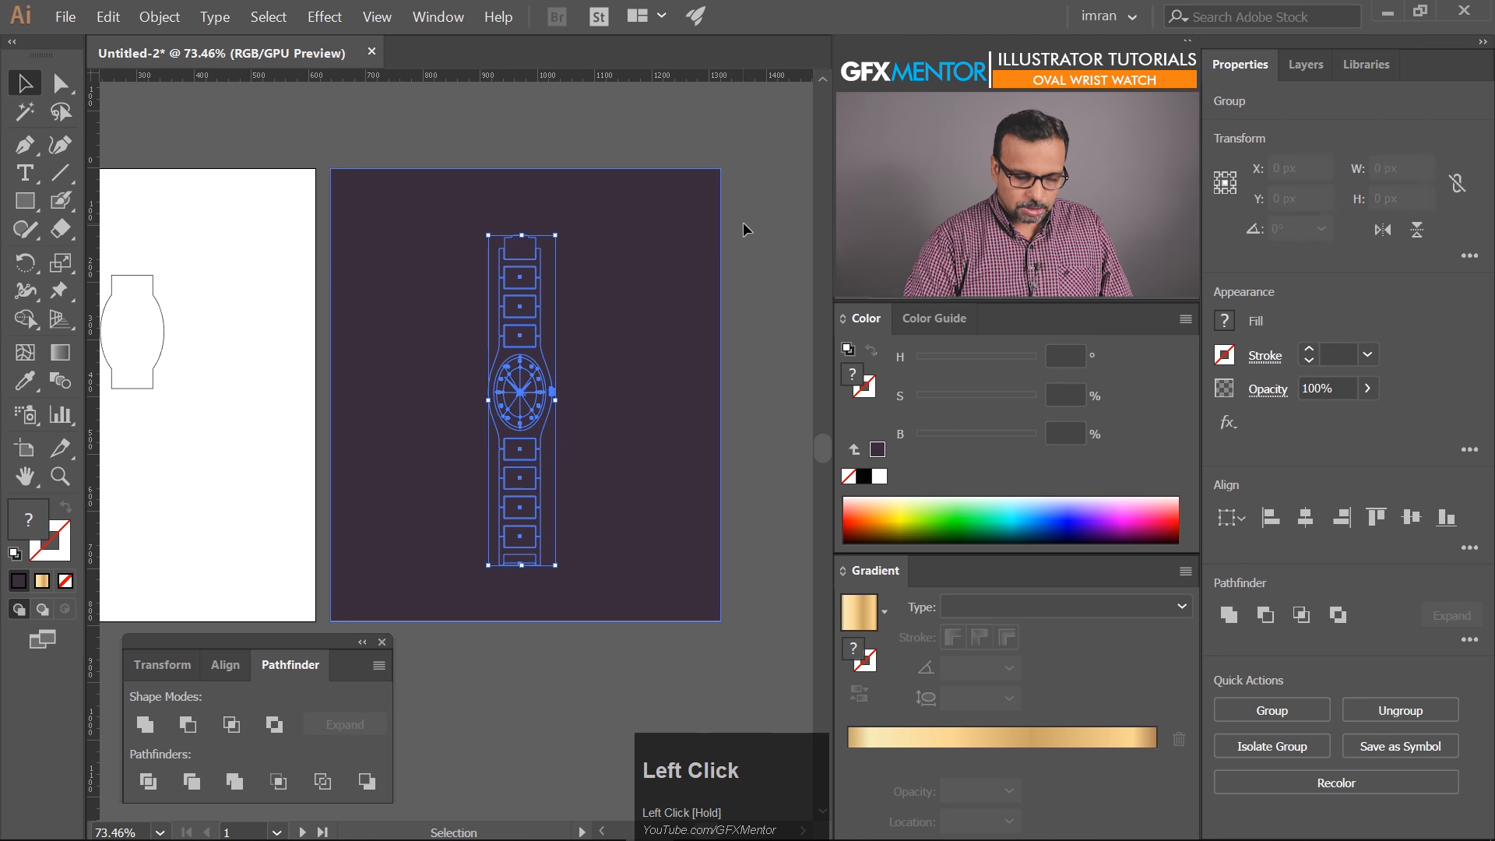
{"action": "right_click", "coordinate": [503, 352]}
{"action": "mouse_move", "coordinate": [650, 536]}
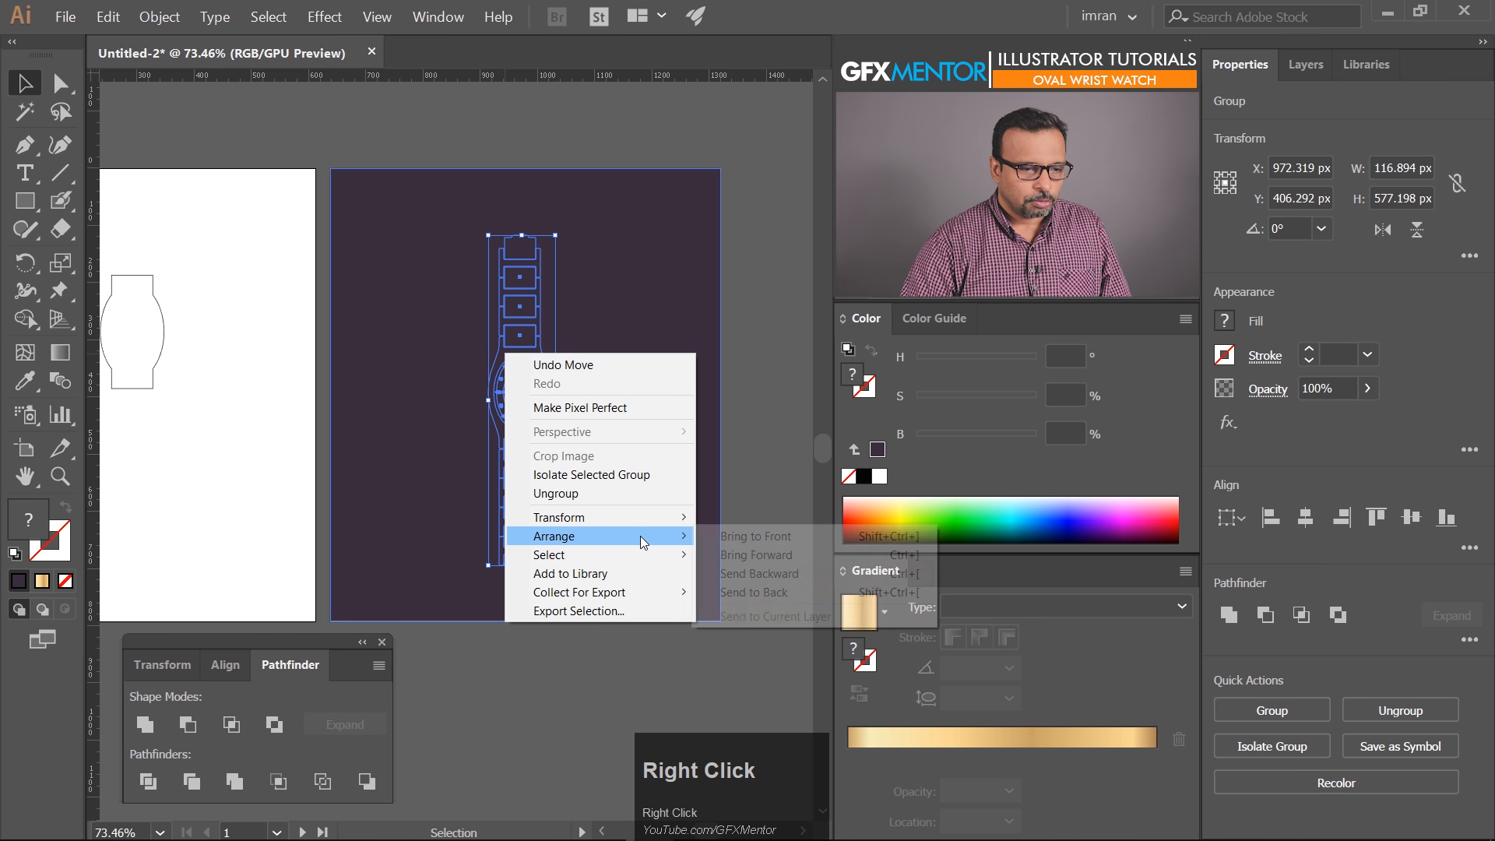
{"action": "left_click", "coordinate": [725, 538]}
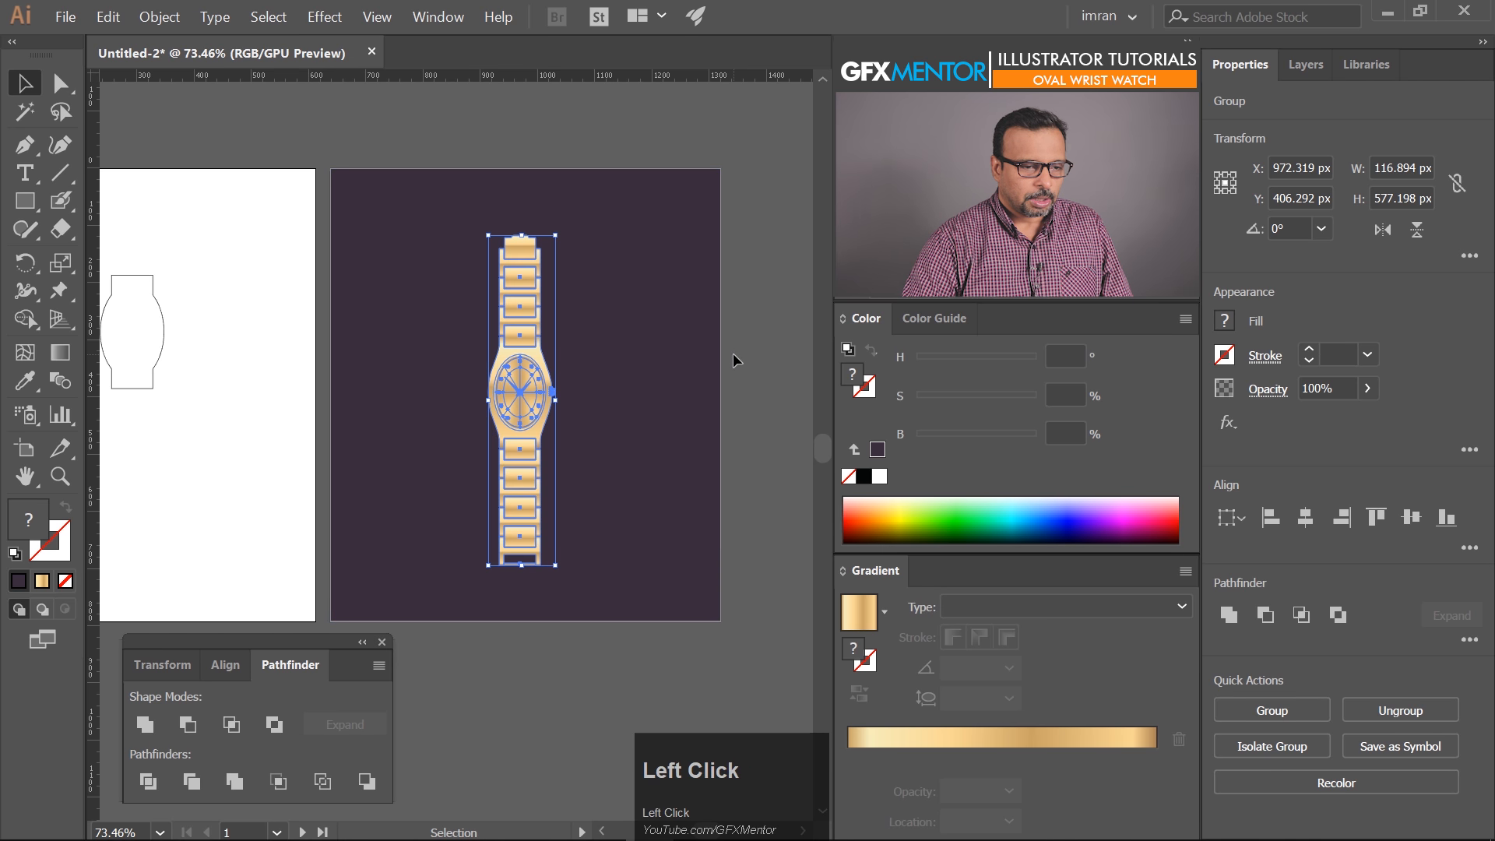
{"action": "left_click", "coordinate": [678, 490]}
Examine the watch on the dark background up close, from the dial and crown to the strap links and upper end
{"action": "key", "text": "Tab"}
{"action": "key", "text": "Tab"}
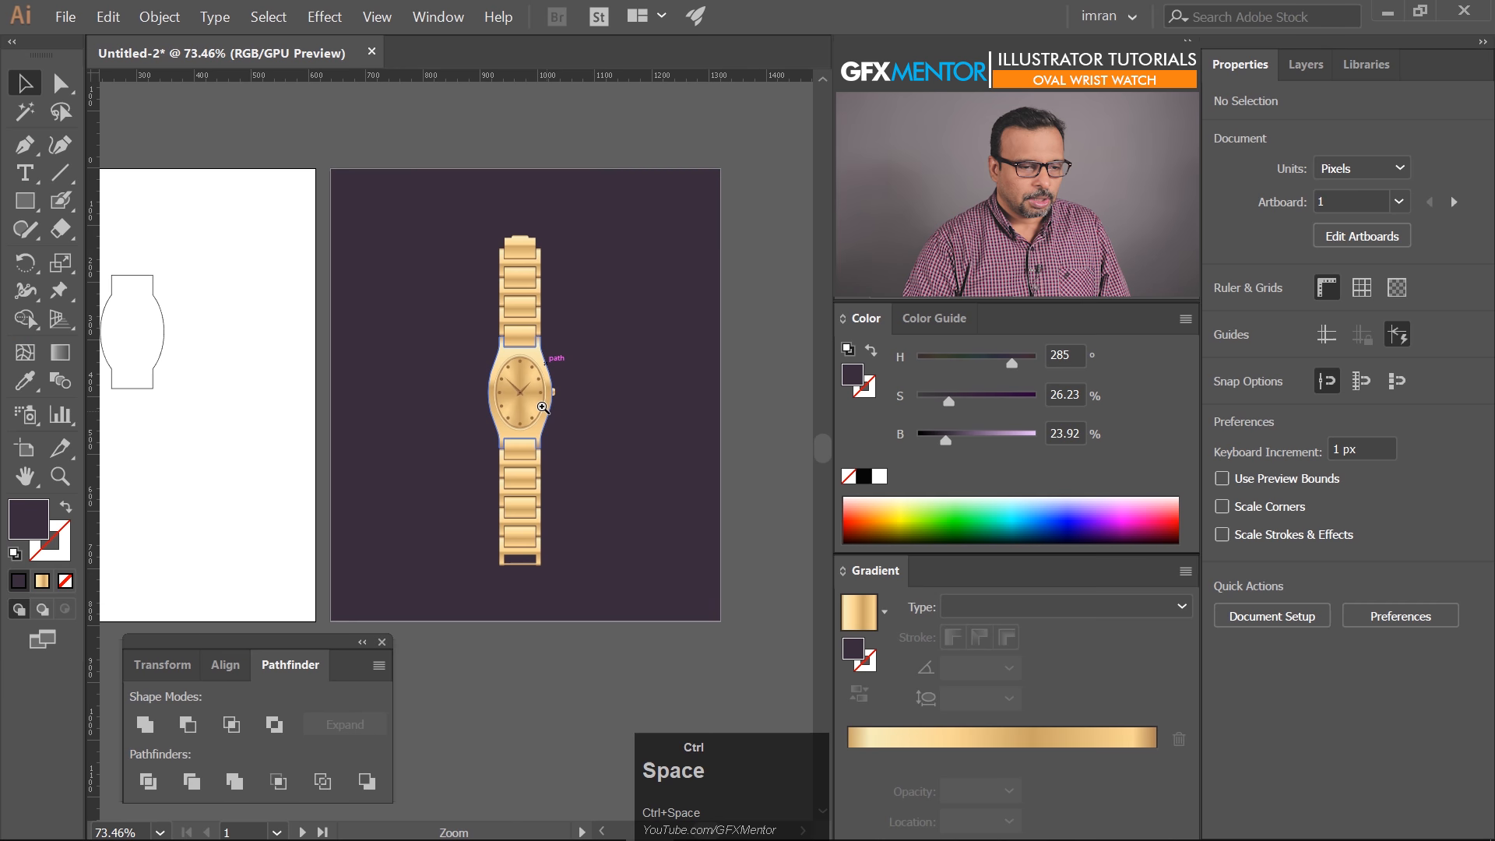
{"action": "key", "text": "ctrl+space"}
{"action": "left_click_drag", "start_coordinate": [522, 383], "coordinate": [661, 277]}
{"action": "left_click", "coordinate": [518, 416]}
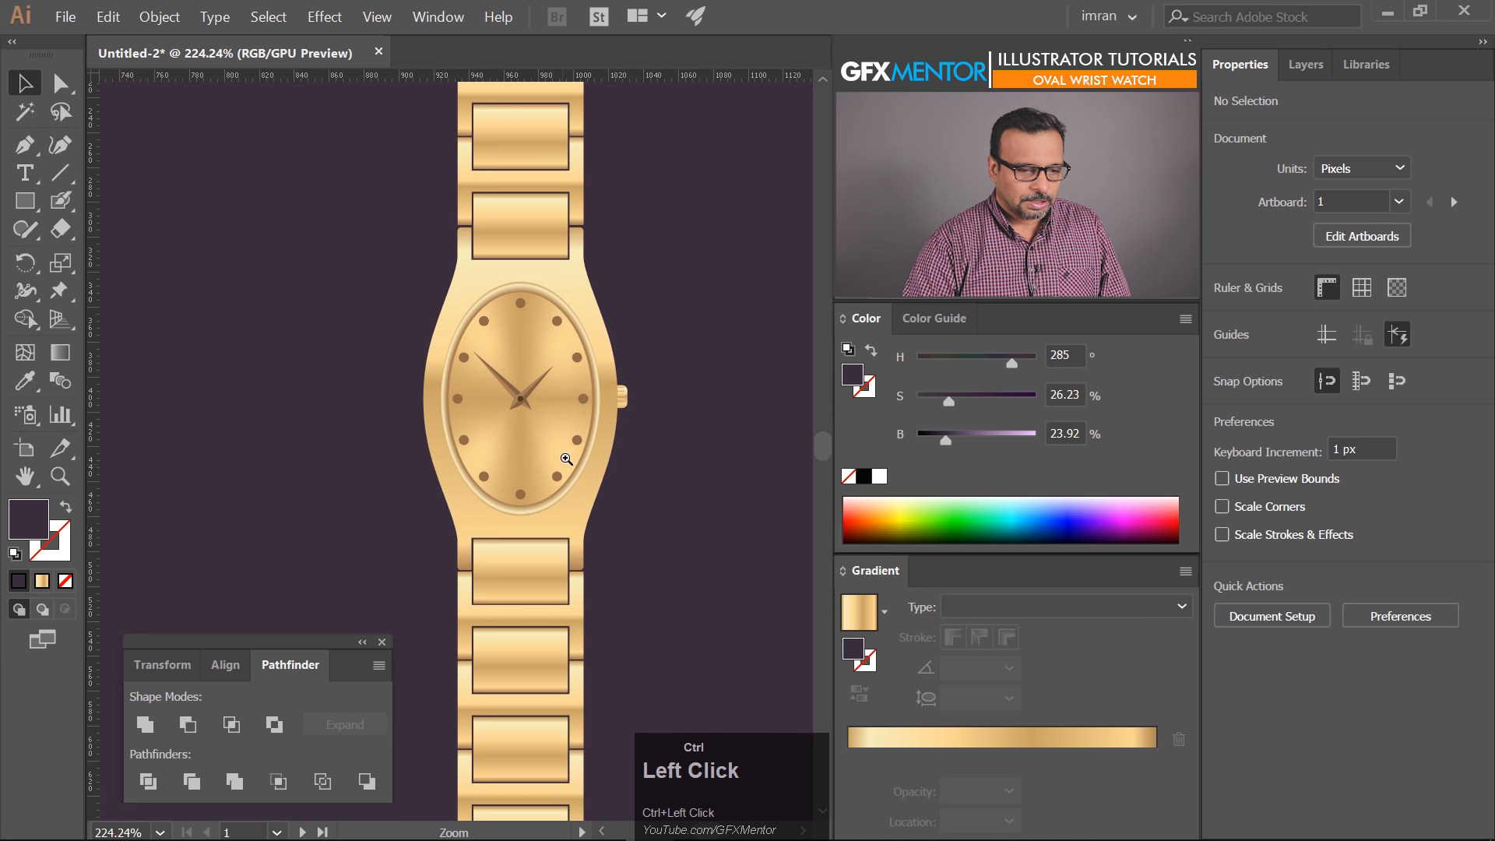
{"action": "left_click", "coordinate": [578, 439]}
{"action": "left_click", "coordinate": [579, 439]}
{"action": "left_click_drag", "start_coordinate": [594, 334], "coordinate": [575, 575]}
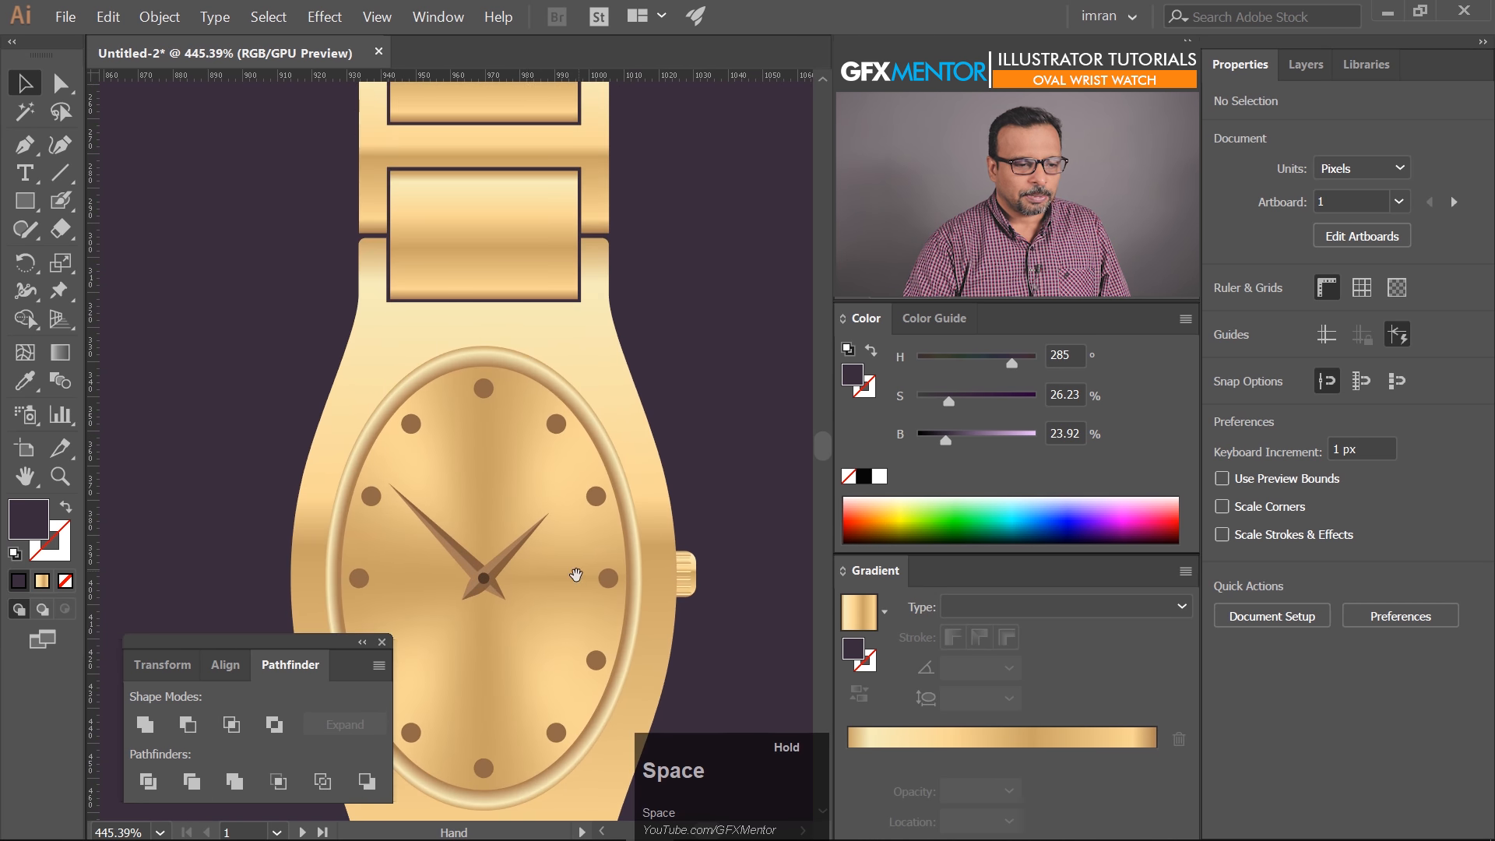
{"action": "left_click_drag", "start_coordinate": [526, 368], "coordinate": [537, 534]}
{"action": "left_click_drag", "start_coordinate": [580, 300], "coordinate": [583, 409]}
{"action": "left_click_drag", "start_coordinate": [620, 362], "coordinate": [600, 592]}
{"action": "left_click_drag", "start_coordinate": [530, 257], "coordinate": [543, 467]}
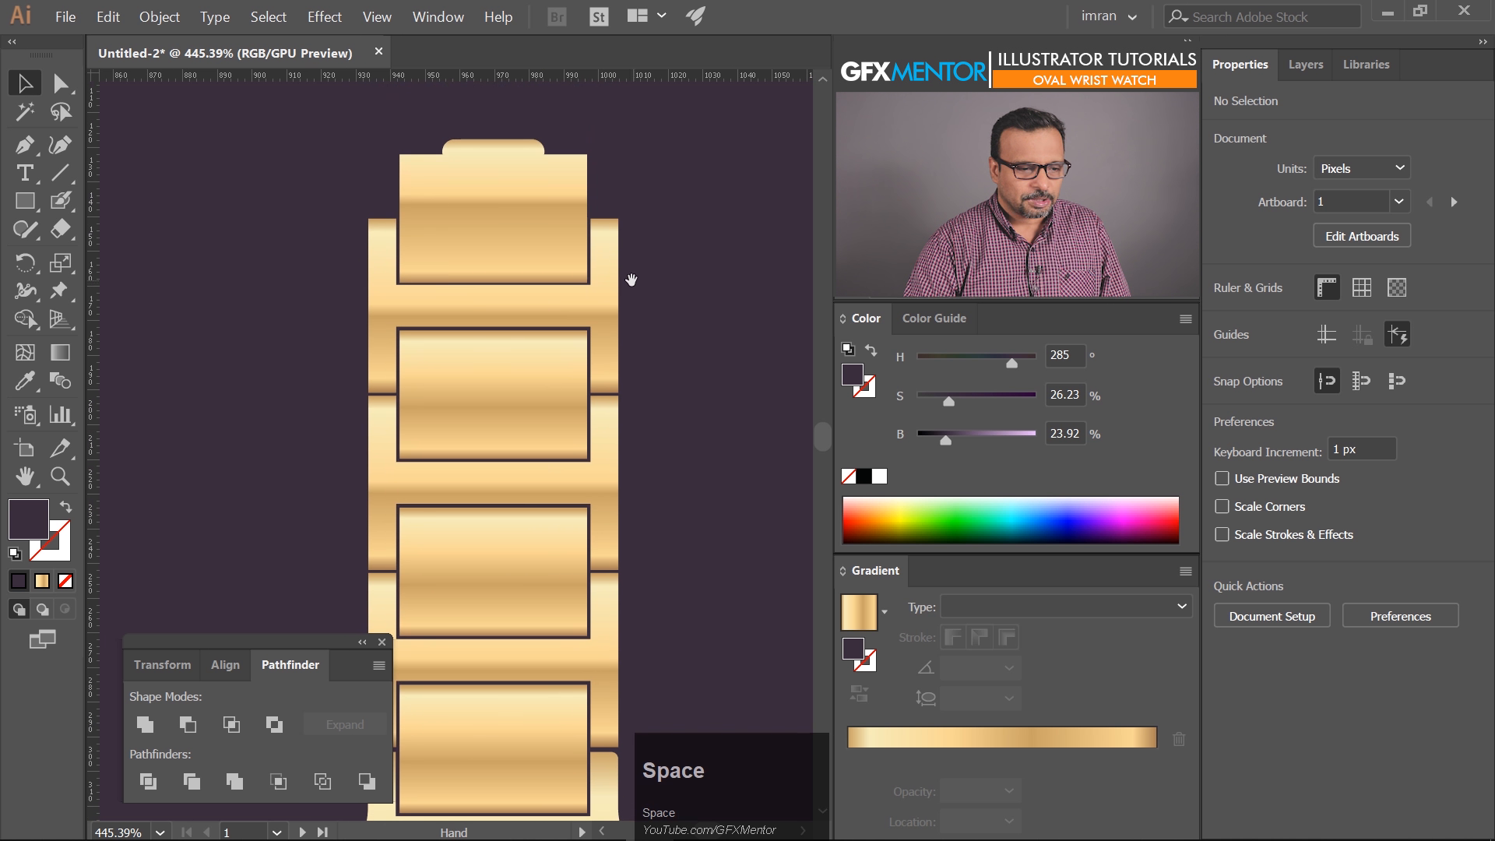
{"action": "left_click_drag", "start_coordinate": [525, 577], "coordinate": [503, 338]}
{"action": "left_click_drag", "start_coordinate": [483, 545], "coordinate": [445, 473]}
{"action": "left_click_drag", "start_coordinate": [516, 398], "coordinate": [486, 520]}
{"action": "left_click", "coordinate": [492, 387]}
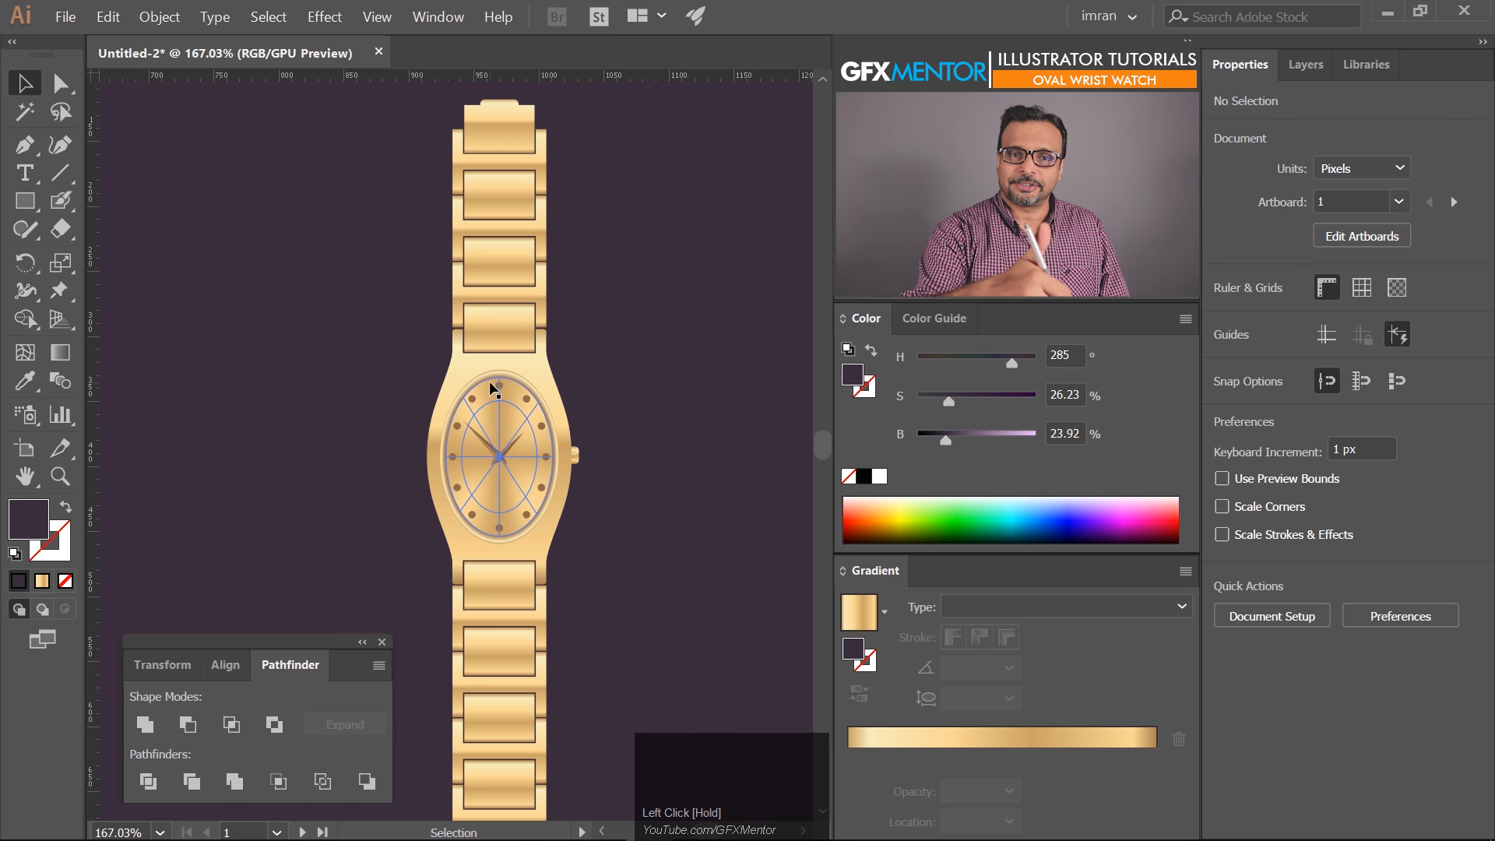